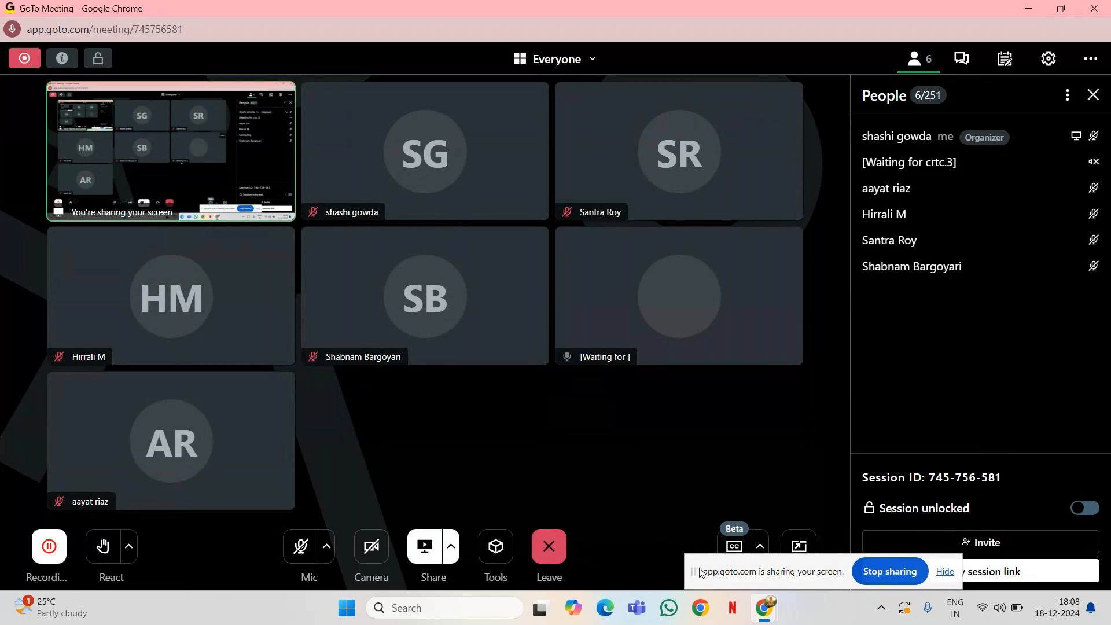
Move the screen-sharing notice slightly and turn on the microphone in the meeting.
left_click_drag(821, 564, 821, 573)
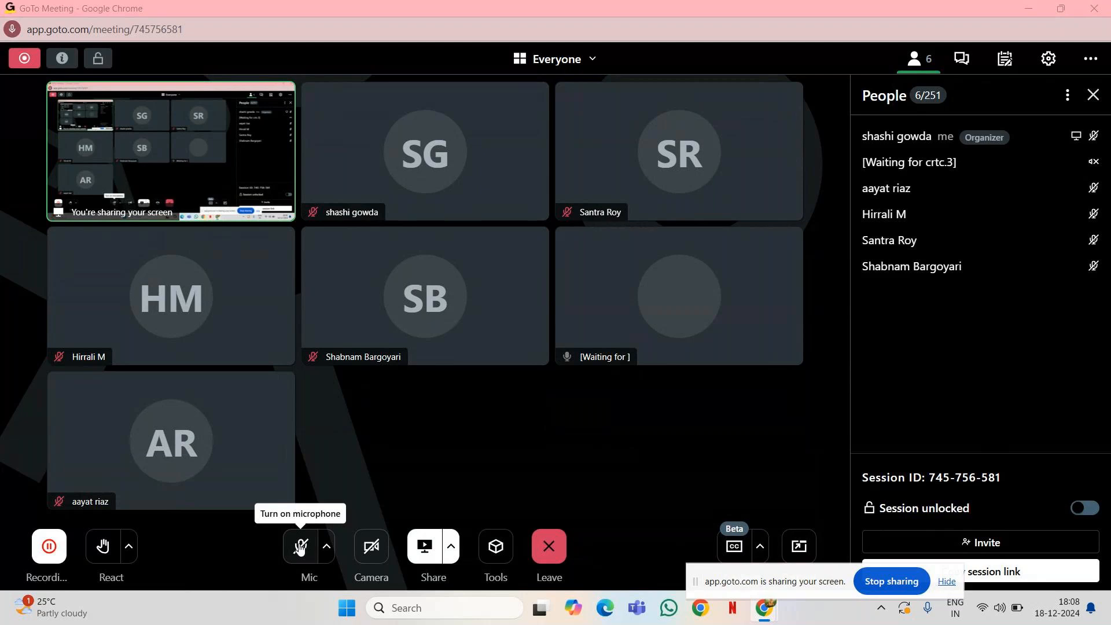
left_click(300, 547)
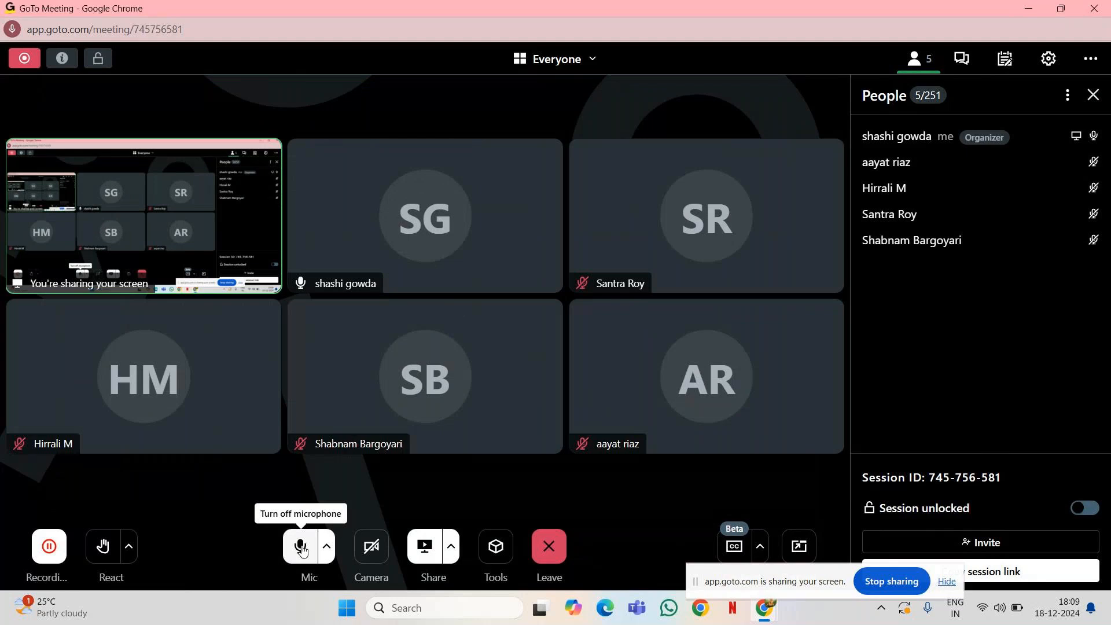
left_click(301, 551)
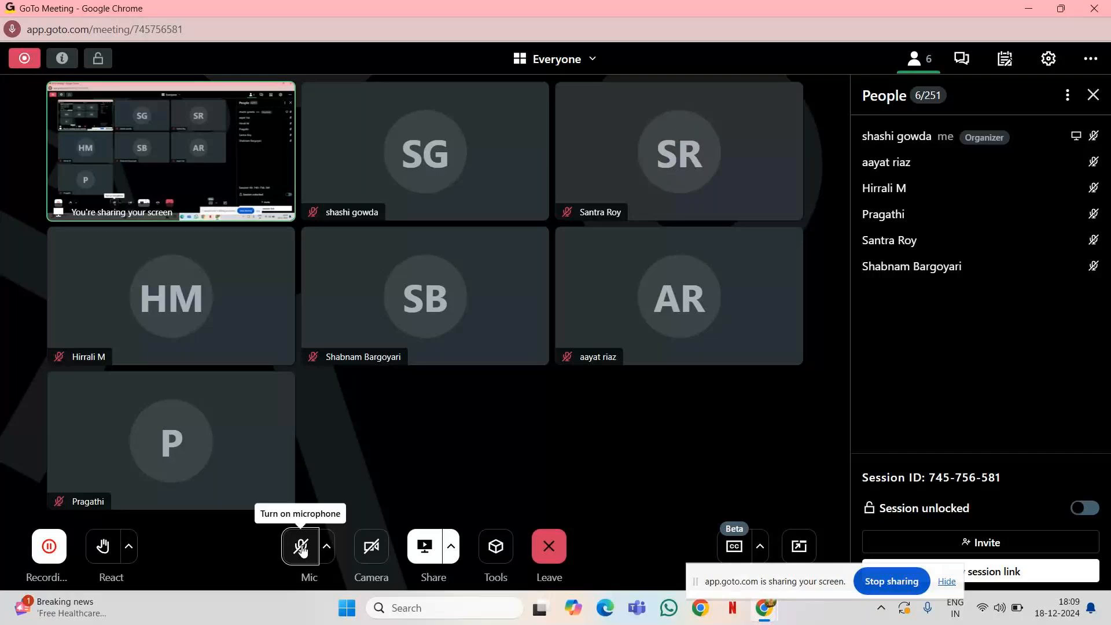
left_click(302, 549)
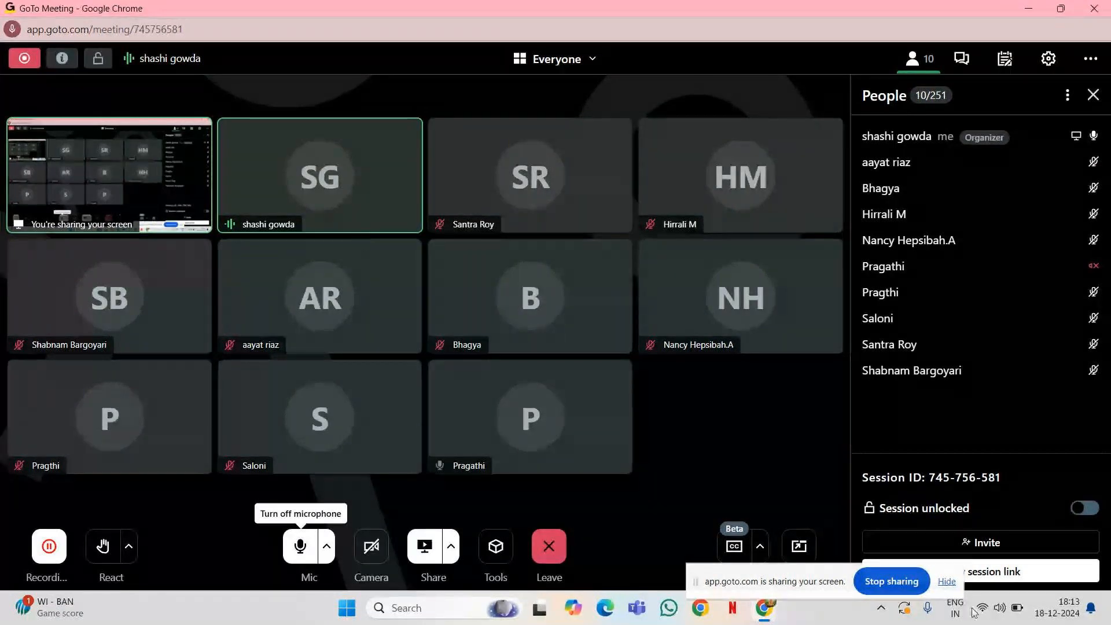
Switch to the other Chrome window and search Google for "peppa pig" in a new tab.
mouse_move(763, 614)
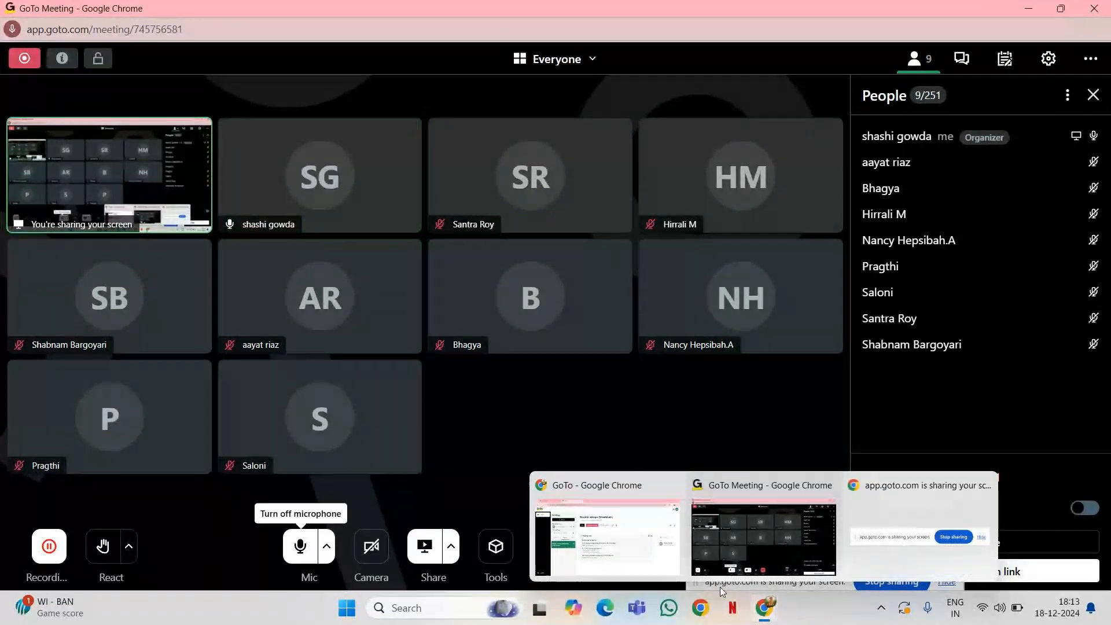
left_click(622, 528)
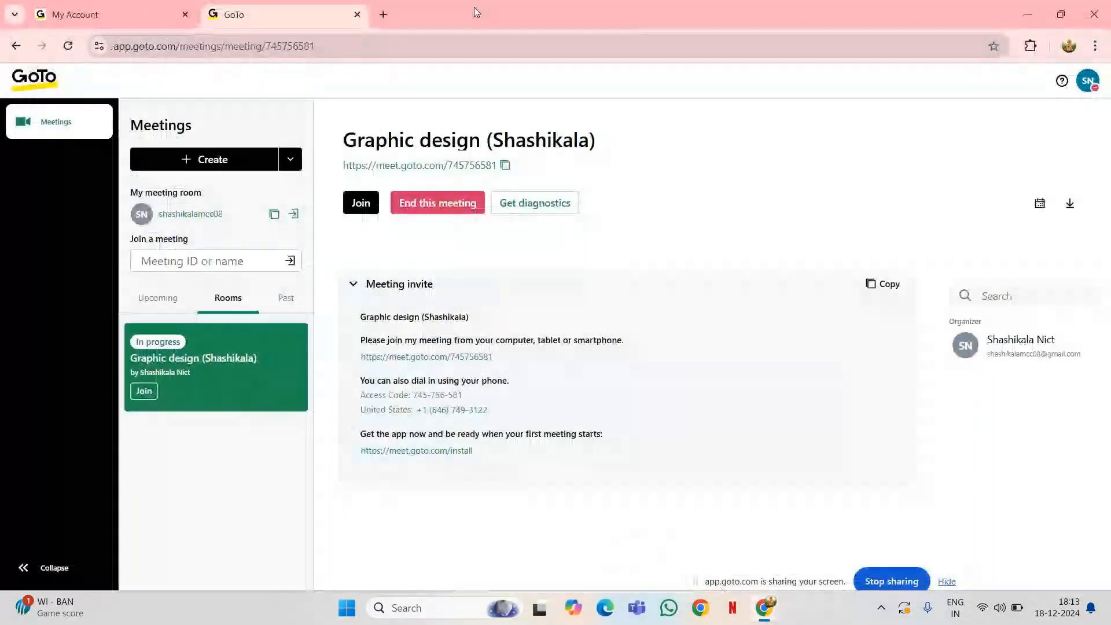
left_click(385, 17)
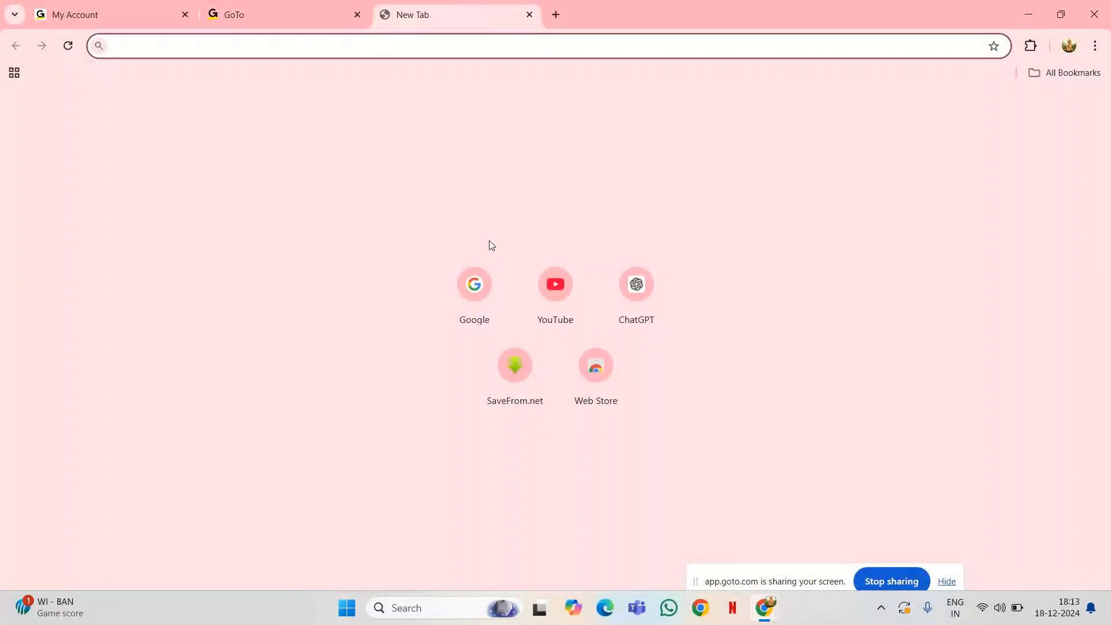
left_click(475, 285)
left_click(489, 270)
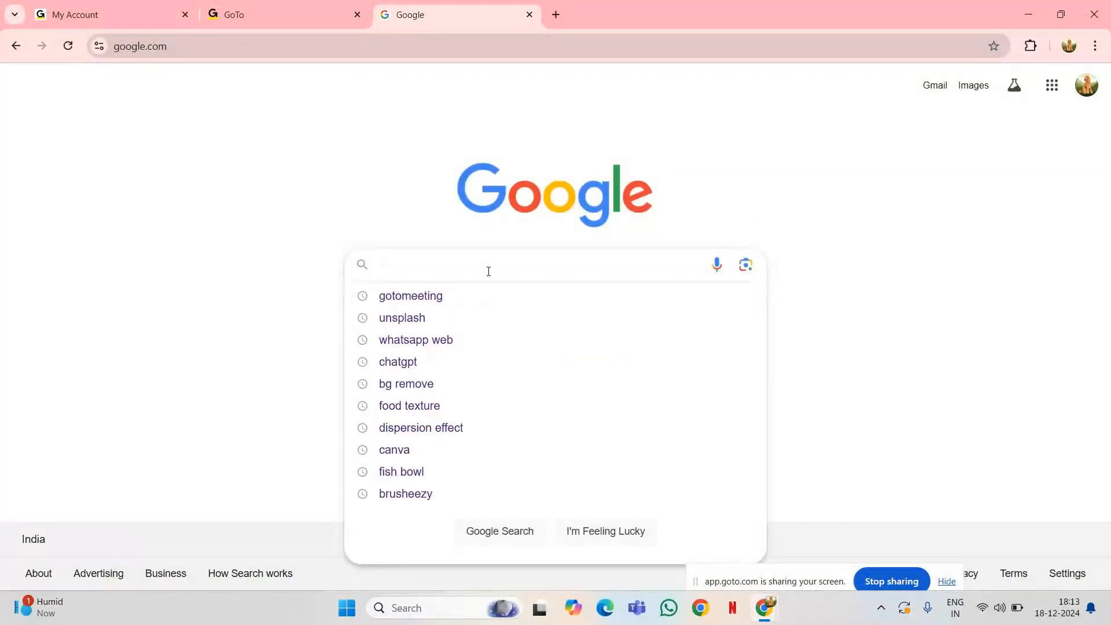
type("pepp")
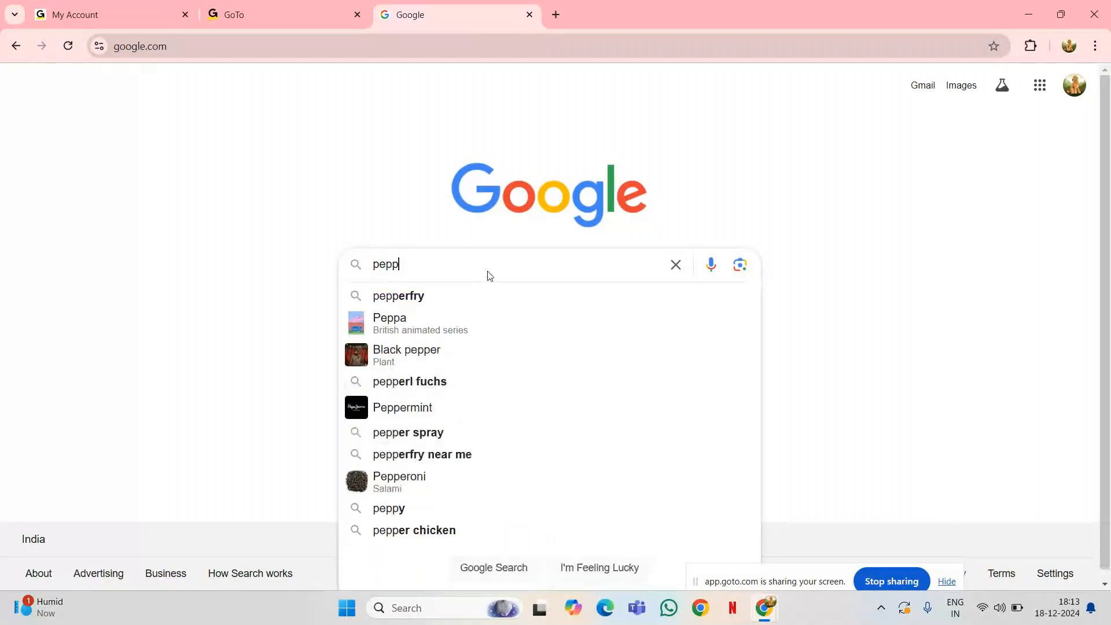
type("a pig")
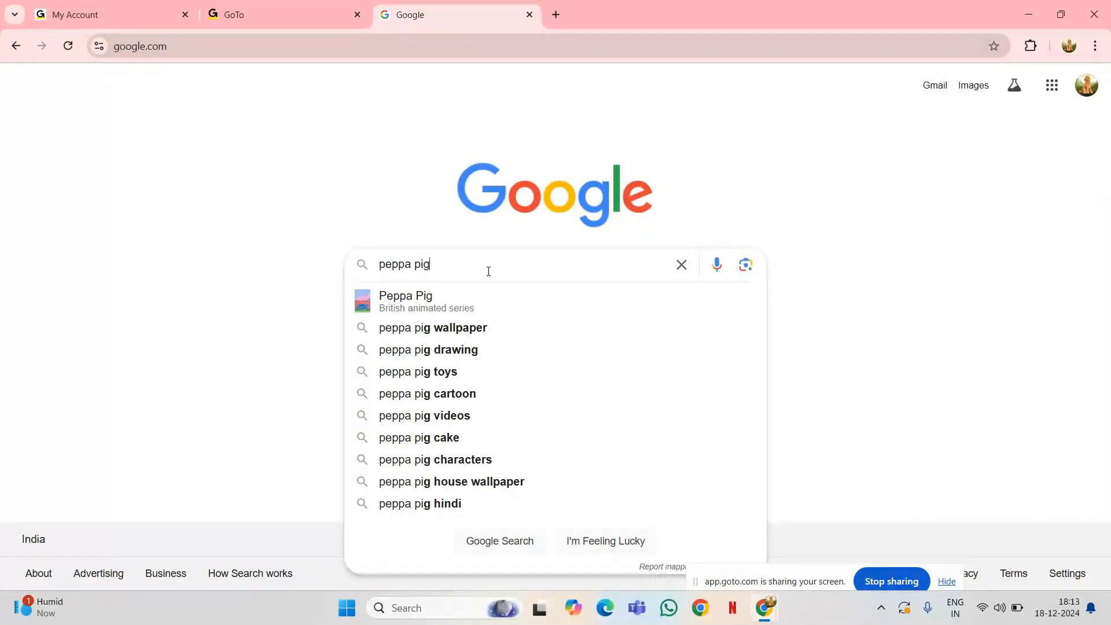
key("Return")
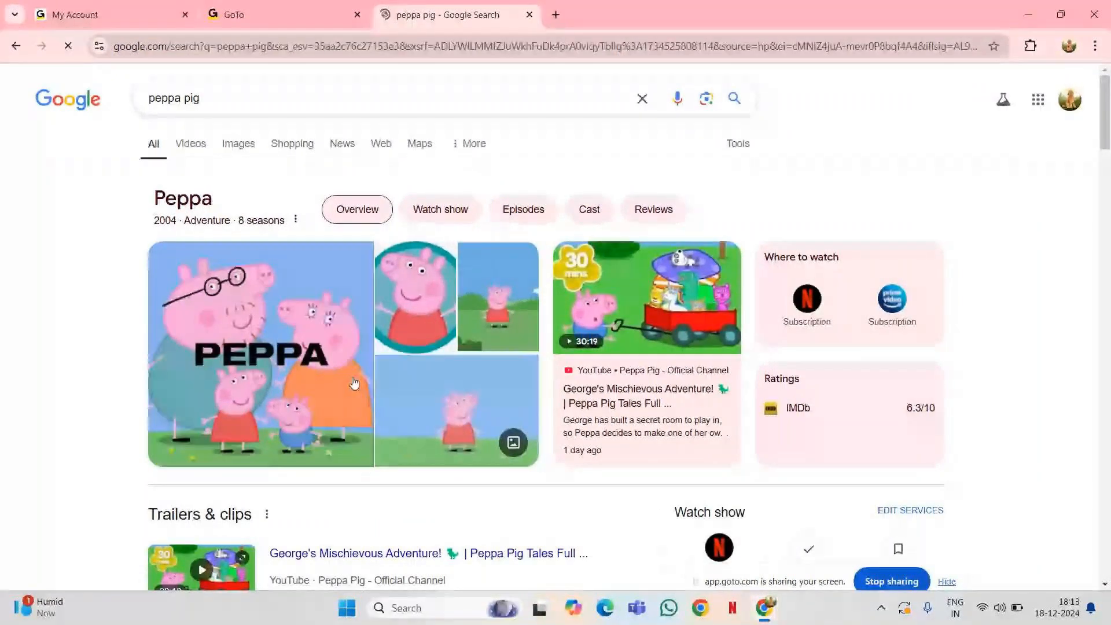
scroll(337, 156, "down", 1)
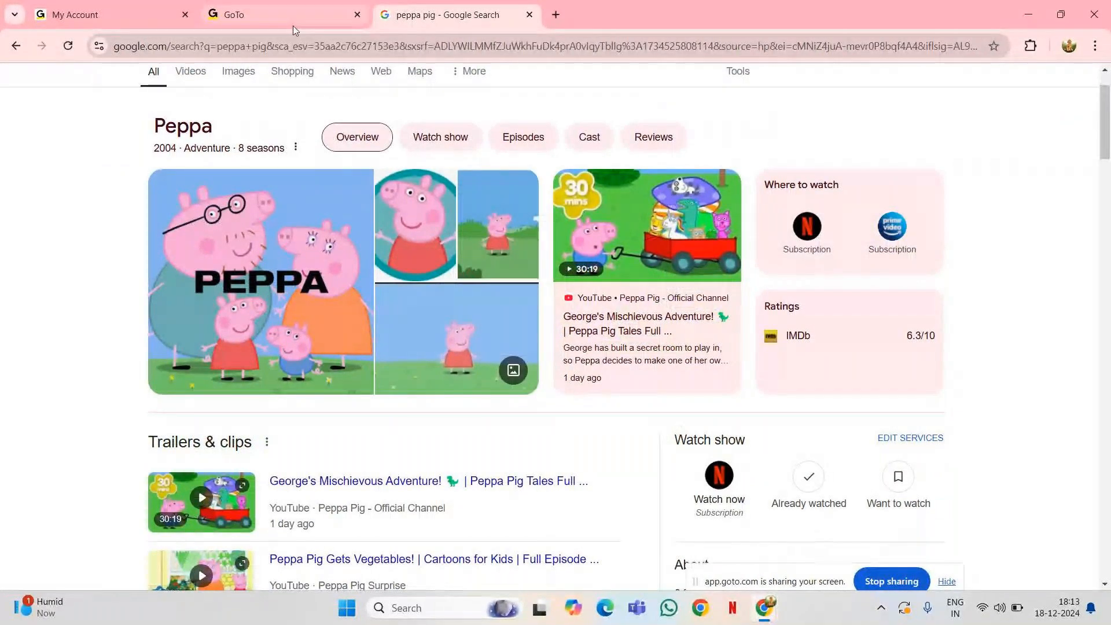
Check the GoTo Meeting window, glance back at the Peppa Pig search results, and return to the meeting.
mouse_move(764, 608)
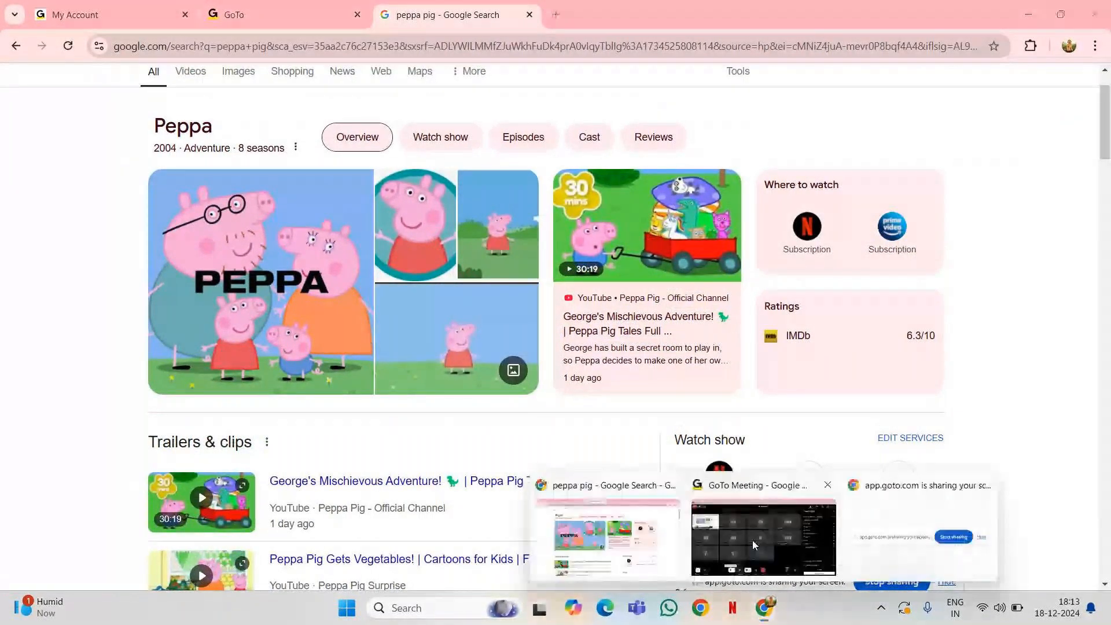
left_click(752, 540)
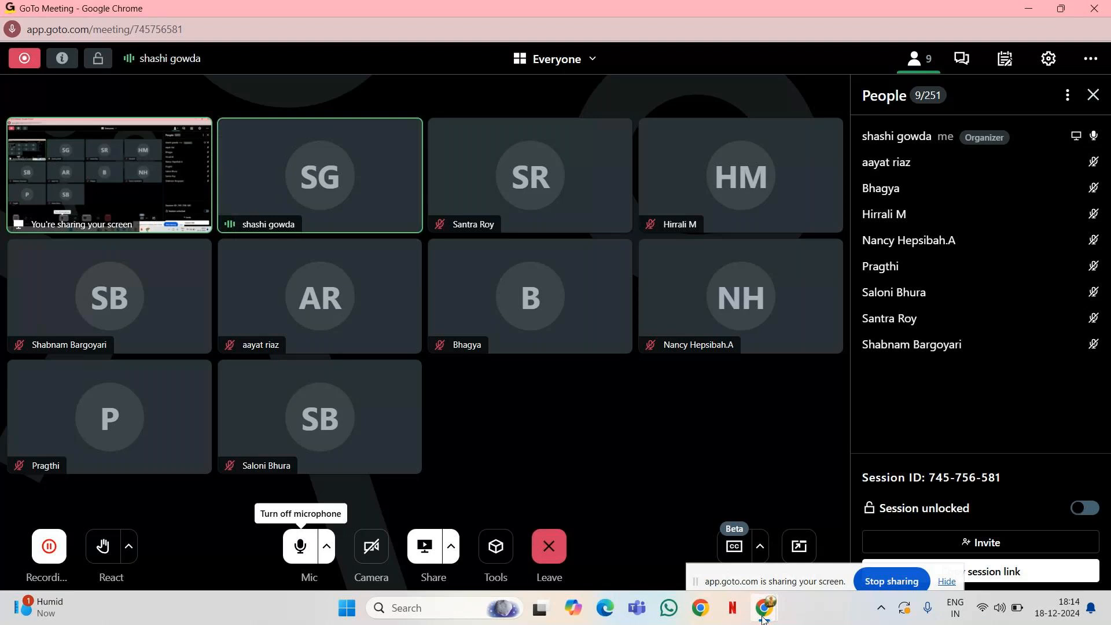
mouse_move(764, 617)
left_click(635, 536)
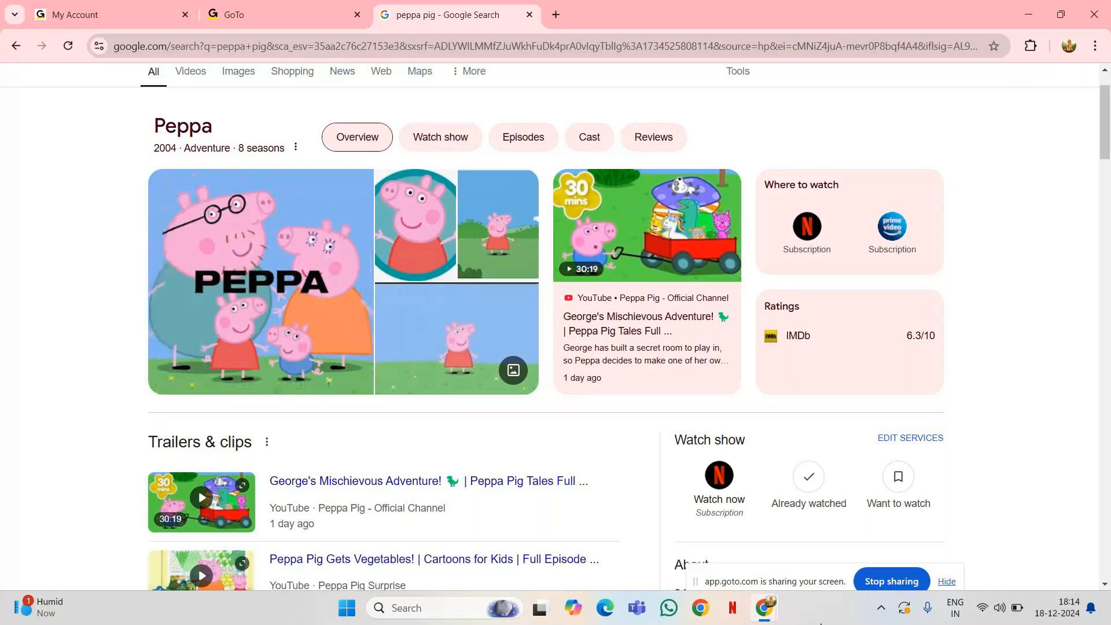
mouse_move(767, 604)
left_click(750, 538)
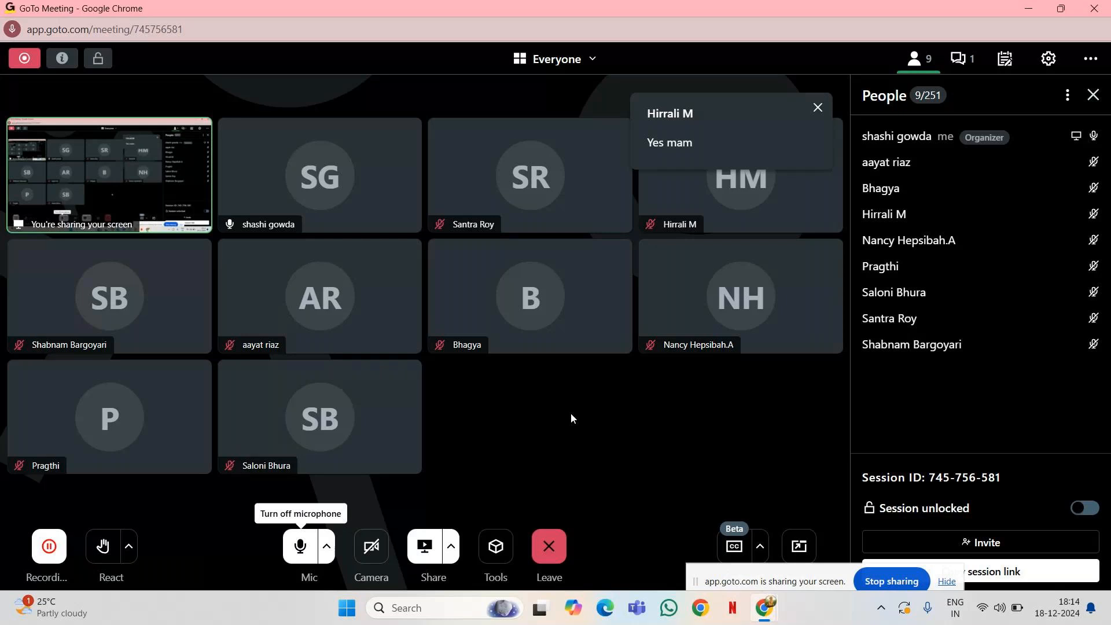
Switch to the Google search window, show the Peppa Pig image results and preview the Peppa Pig Wiki character picture.
mouse_move(764, 608)
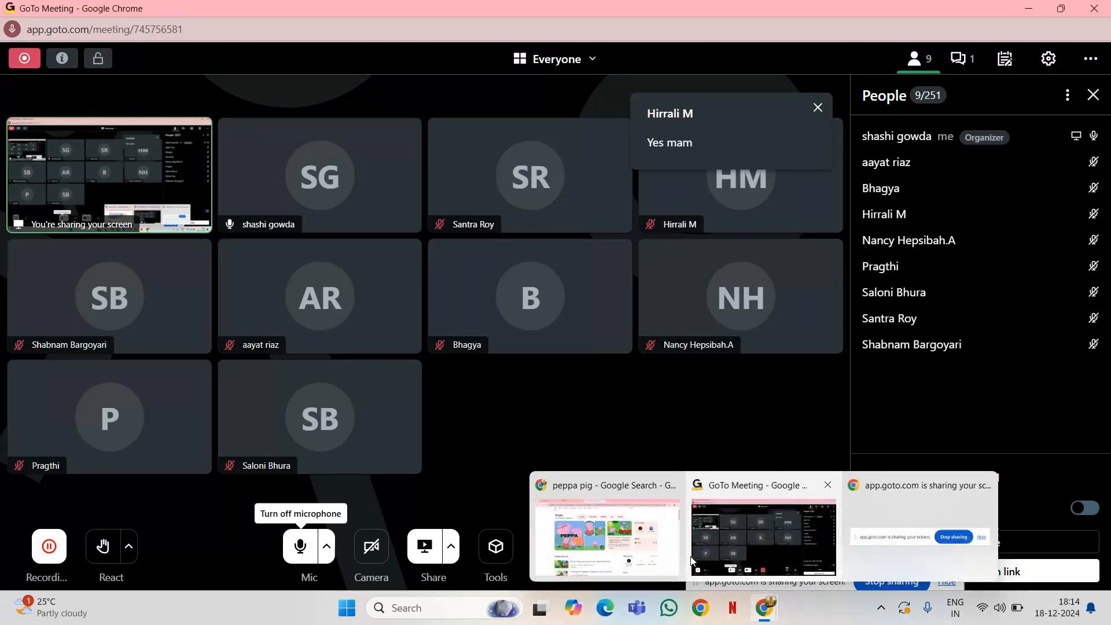
left_click(648, 538)
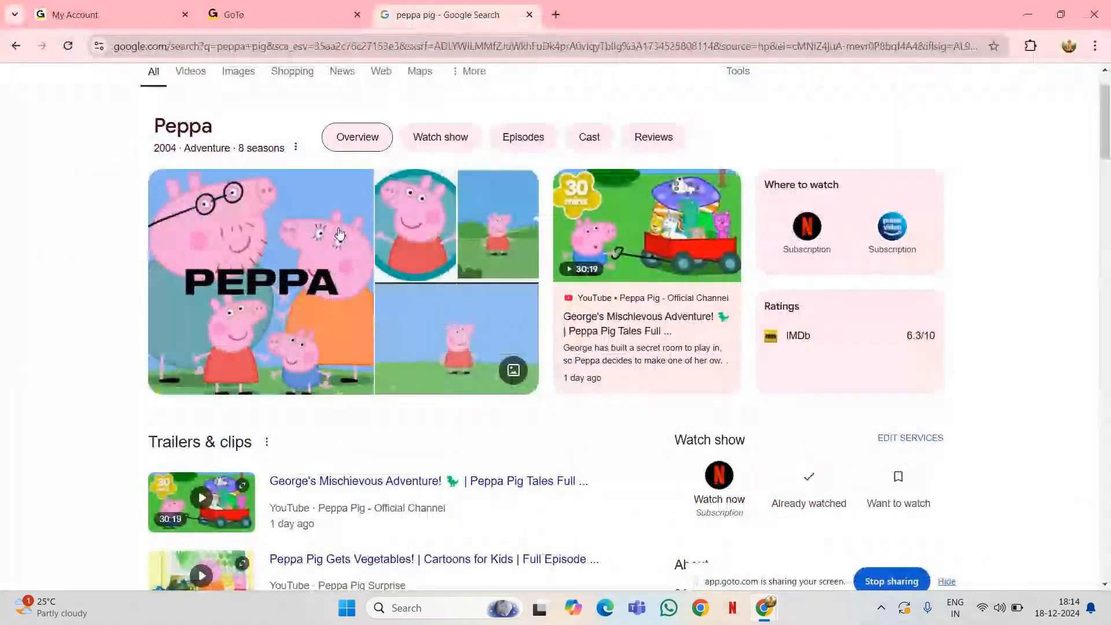
left_click(237, 72)
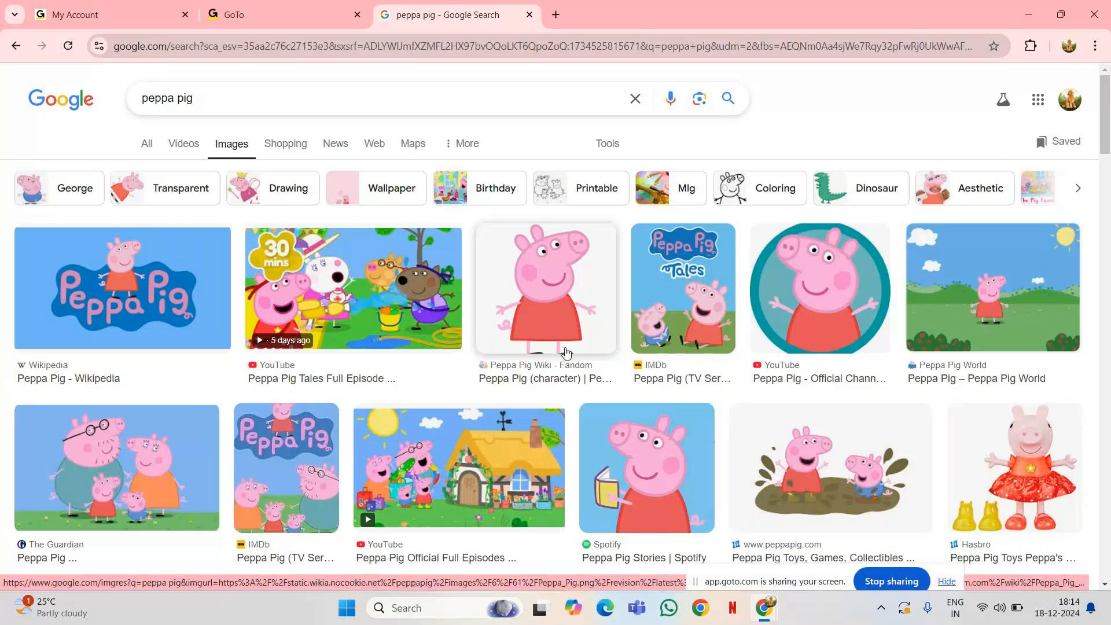
left_click(540, 322)
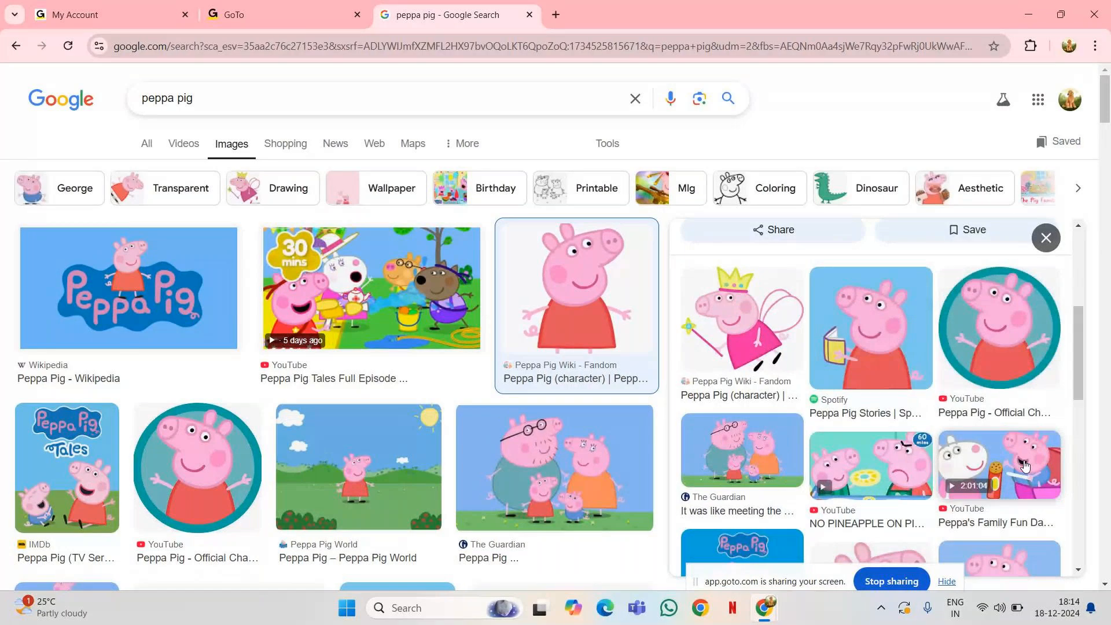
scroll(919, 422, "down", 4)
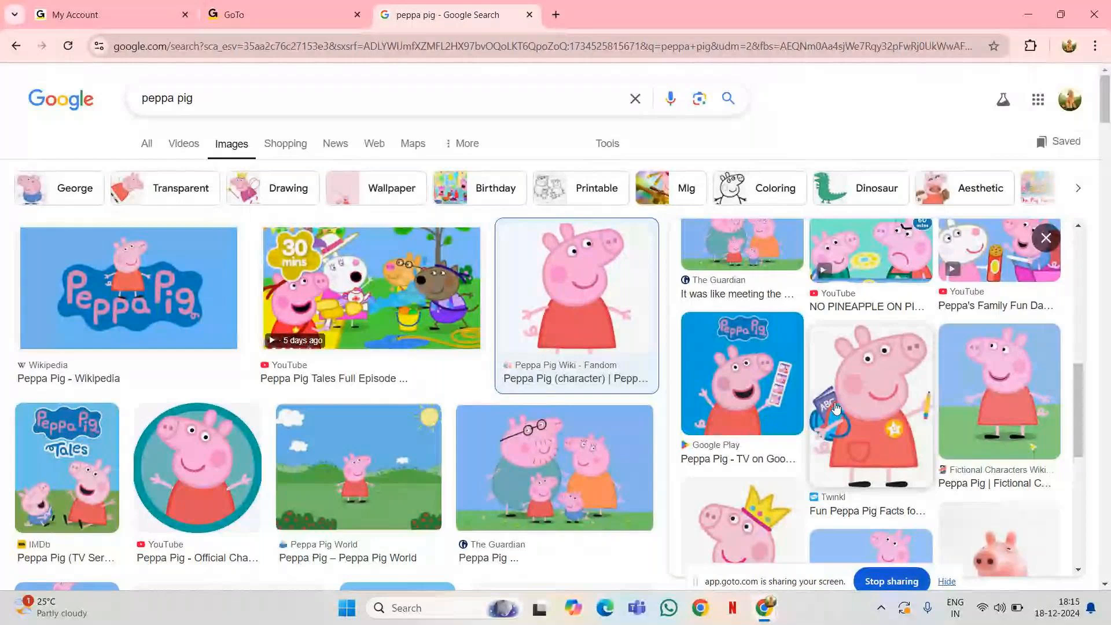
Switch back to the GoTo Meeting window to check on the participants.
left_click(765, 608)
left_click(770, 539)
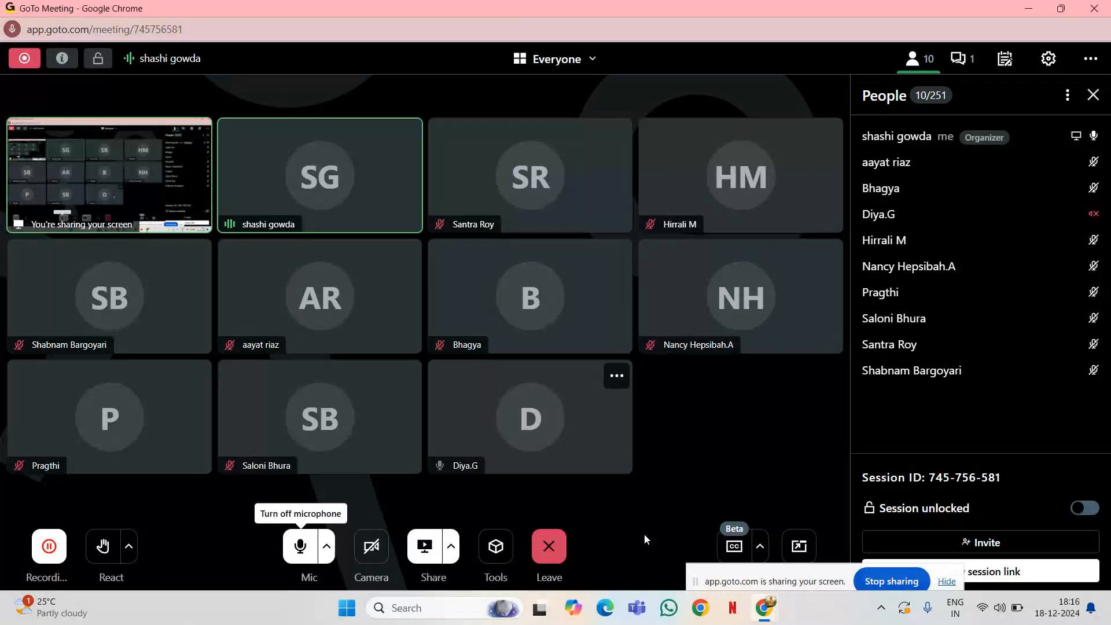
mouse_move(765, 620)
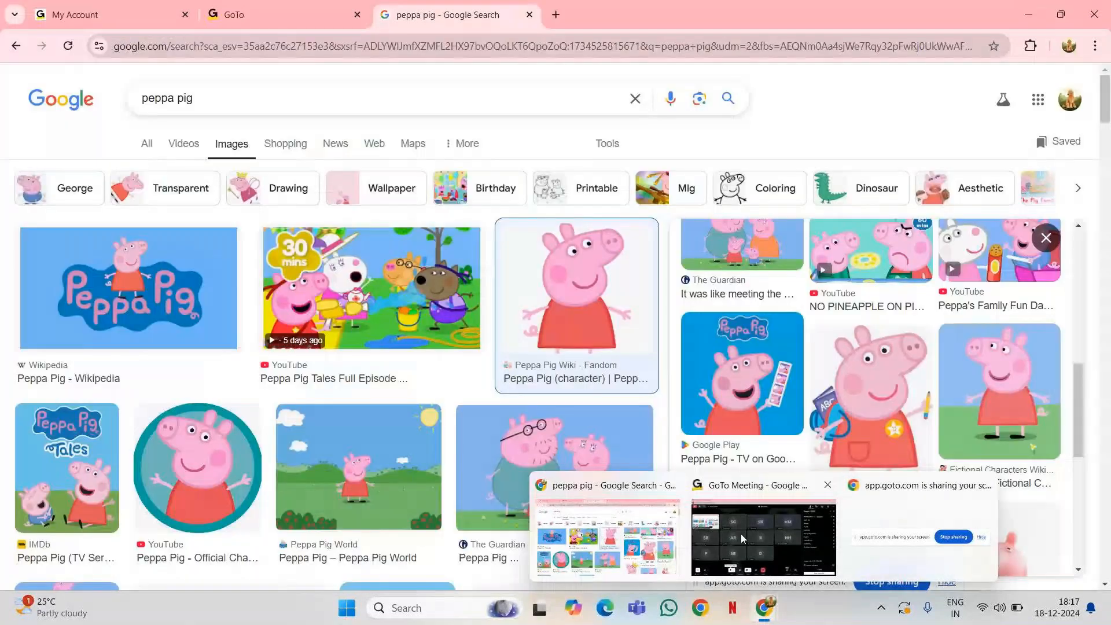
left_click(741, 533)
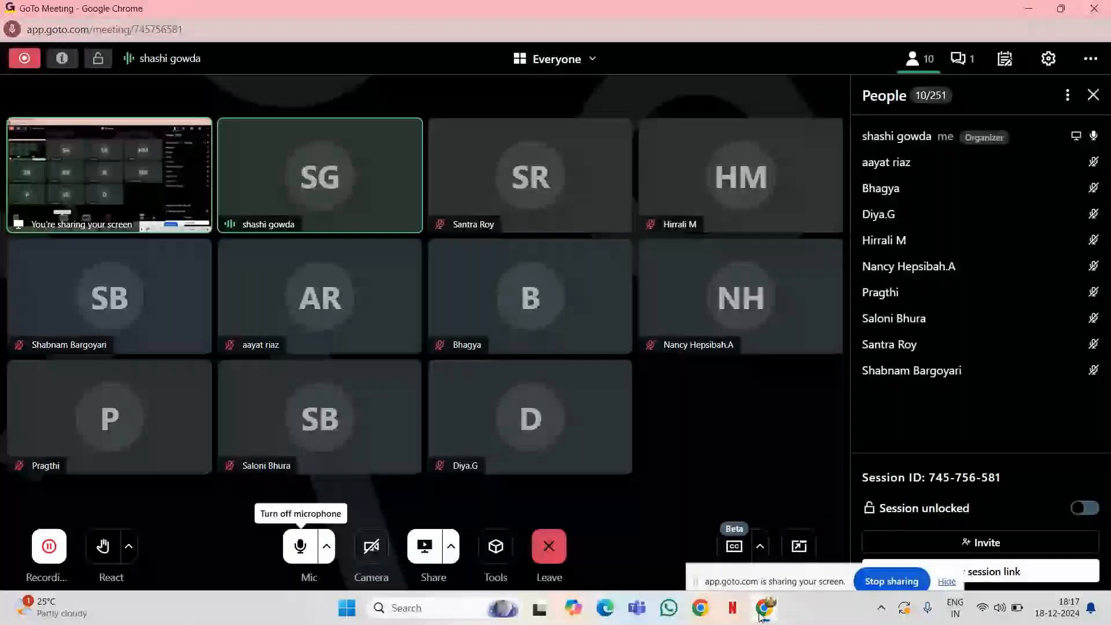
Return to the Peppa Pig image results and examine the character pictures and related images.
mouse_move(762, 617)
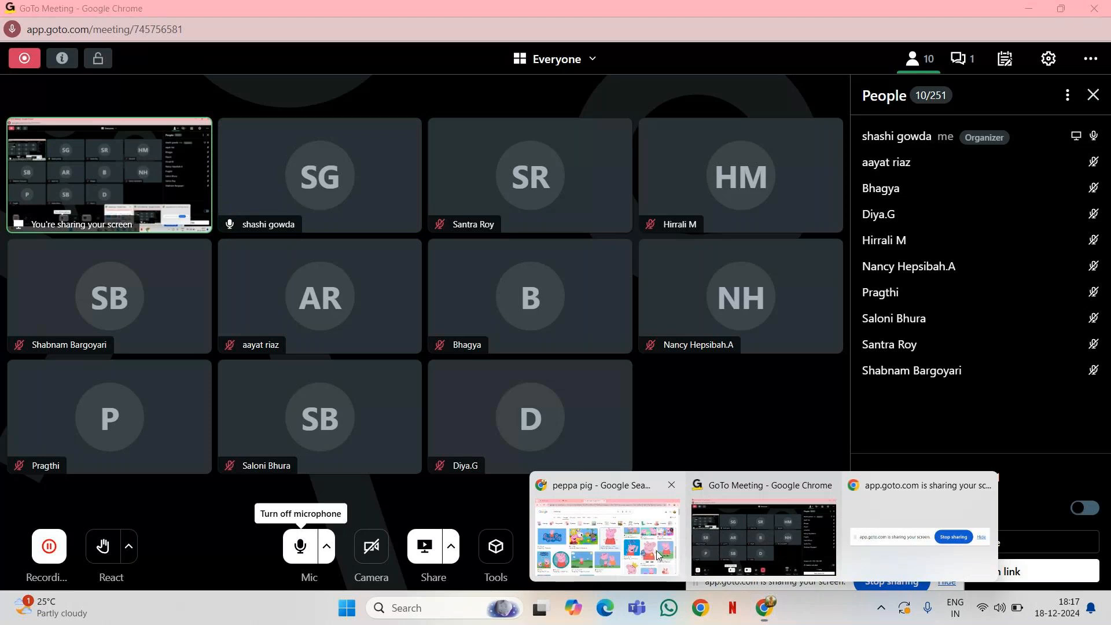
left_click(658, 555)
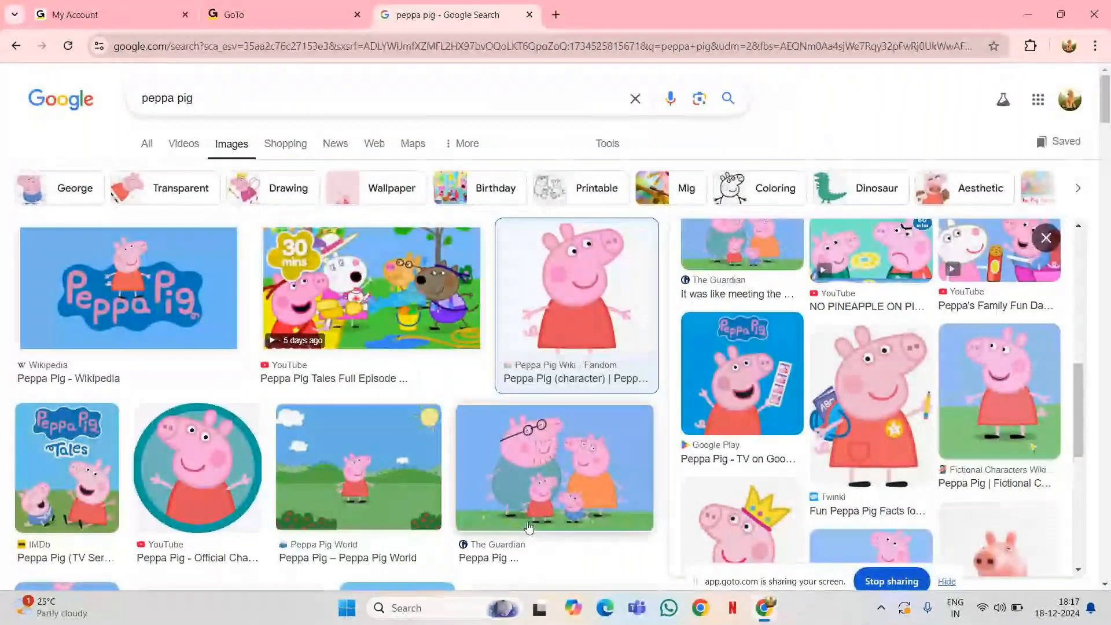
scroll(528, 527, "down", 5)
scroll(305, 404, "down", 6)
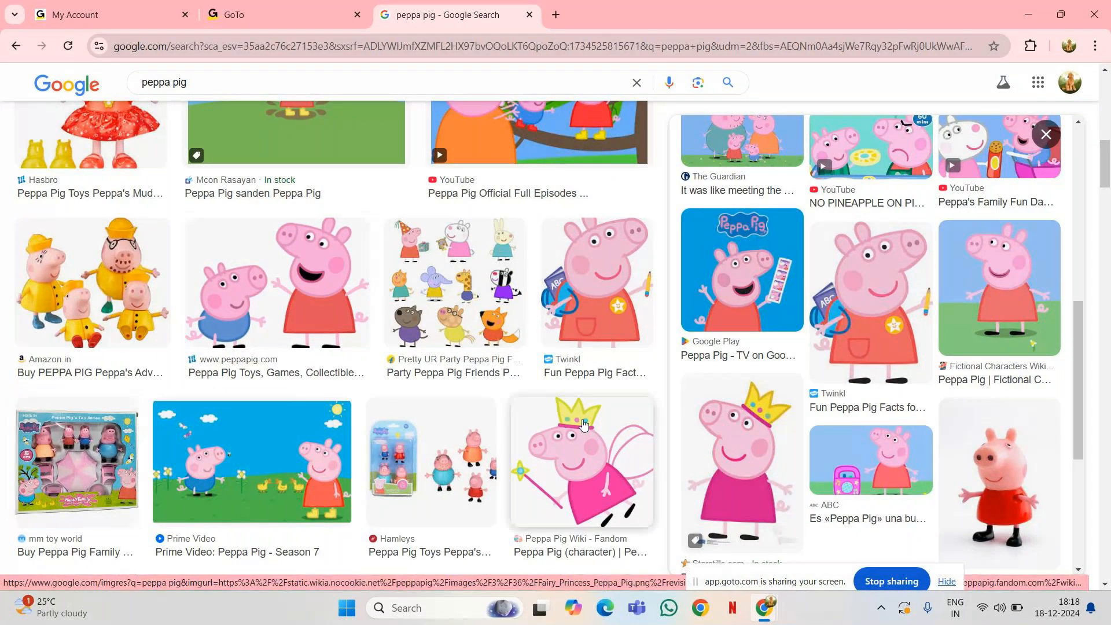
scroll(675, 408, "up", 1)
scroll(675, 408, "up", 3)
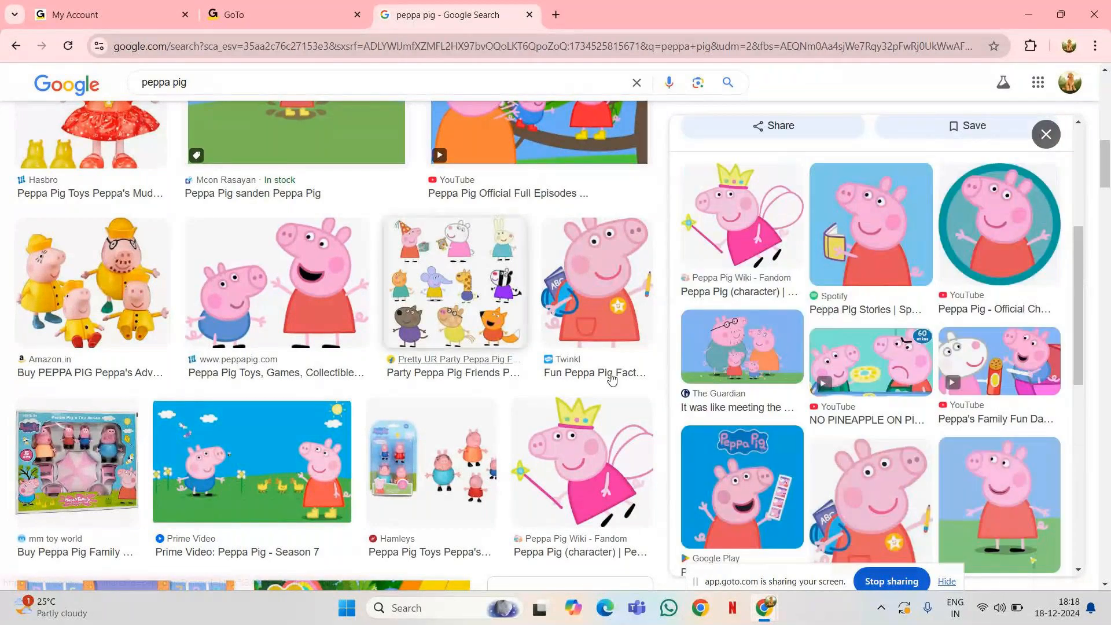
scroll(612, 379, "down", 5)
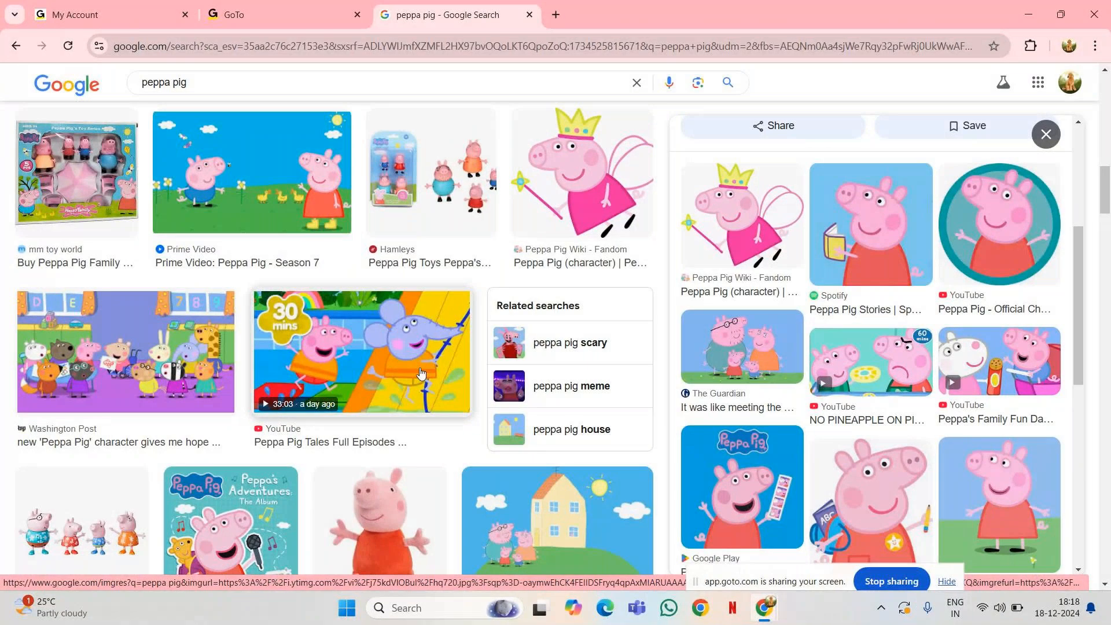
scroll(421, 372, "down", 7)
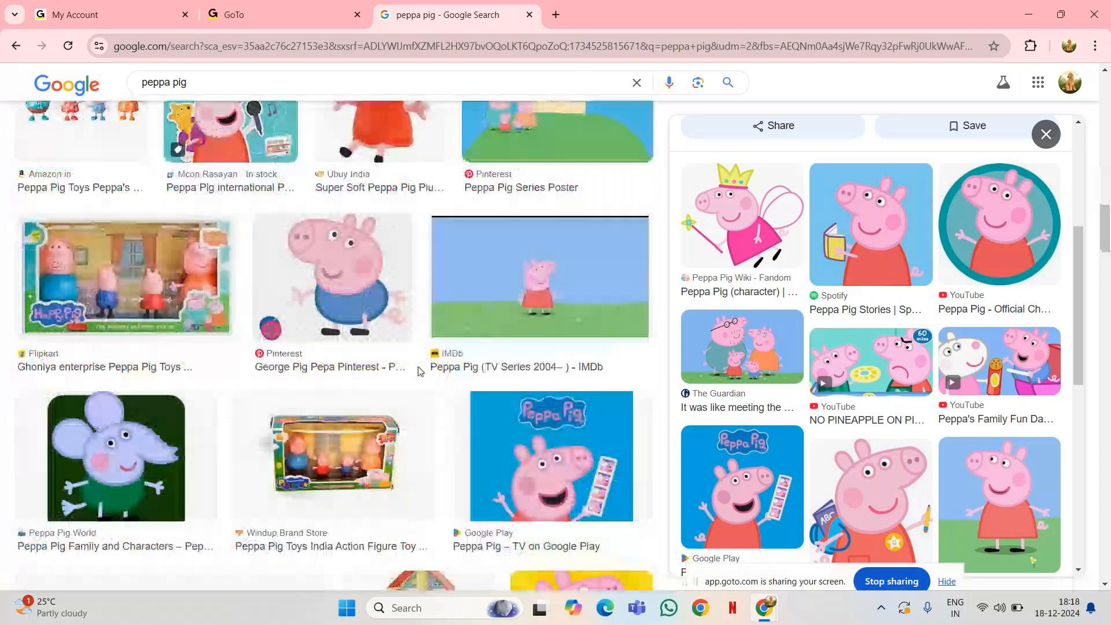
scroll(421, 372, "down", 5)
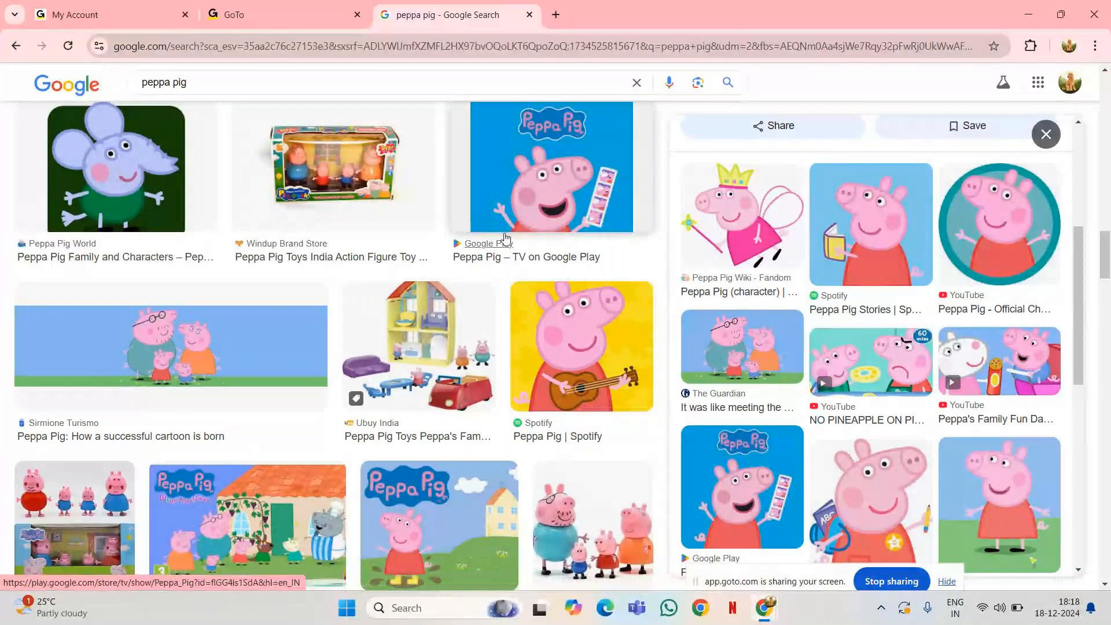
scroll(507, 233, "up", 1)
scroll(507, 233, "up", 3)
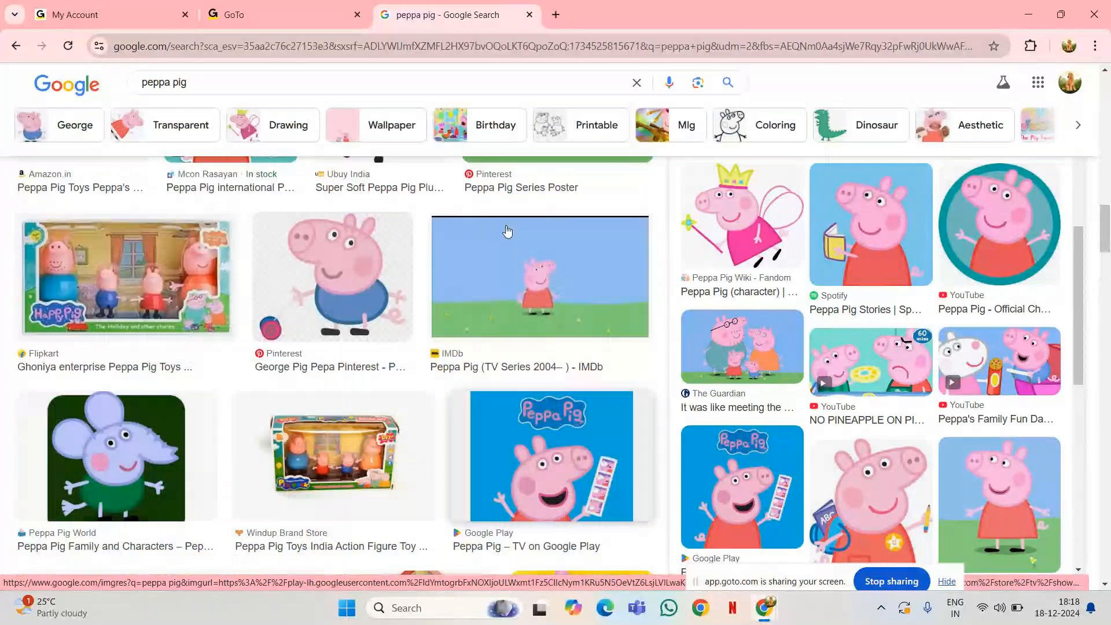
scroll(508, 231, "up", 3)
Look in on the GoTo Meeting window and return to the Google image search.
mouse_move(764, 608)
left_click(702, 480)
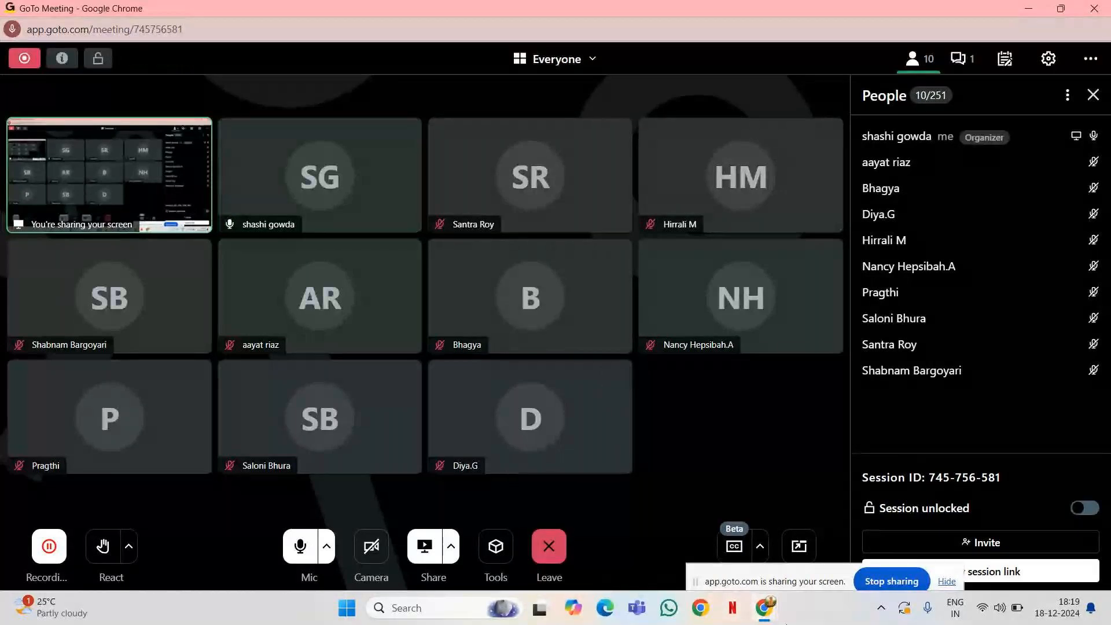
mouse_move(767, 613)
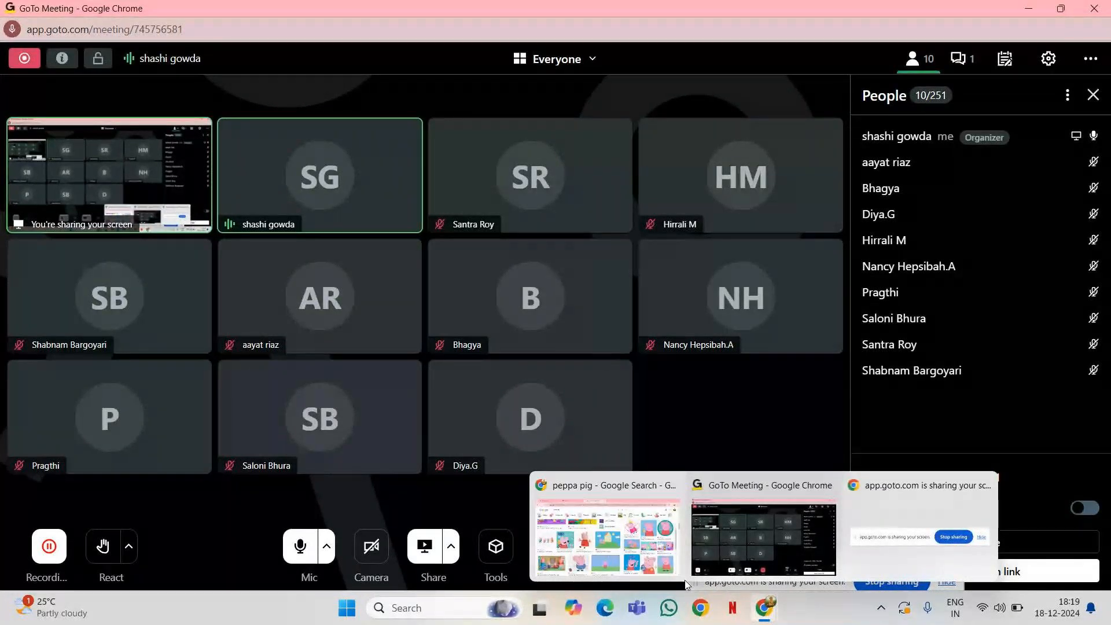
left_click(671, 571)
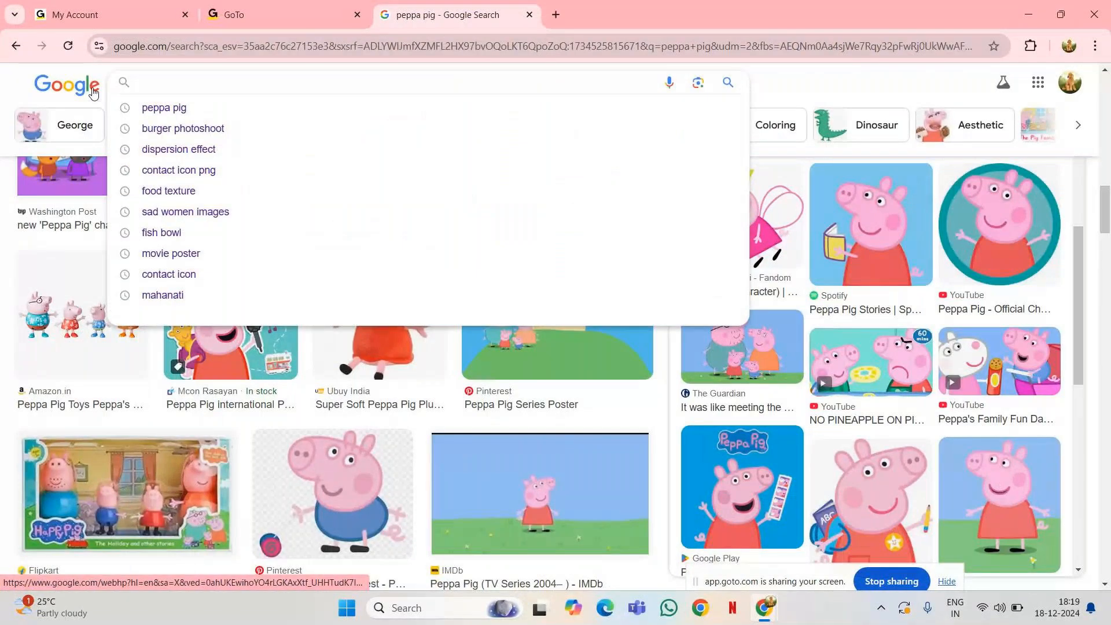
Go to the Google home page, search for "illustrator works" and show the image results.
left_click(93, 89)
type("us")
key("BackSpace")
key("BackSpace")
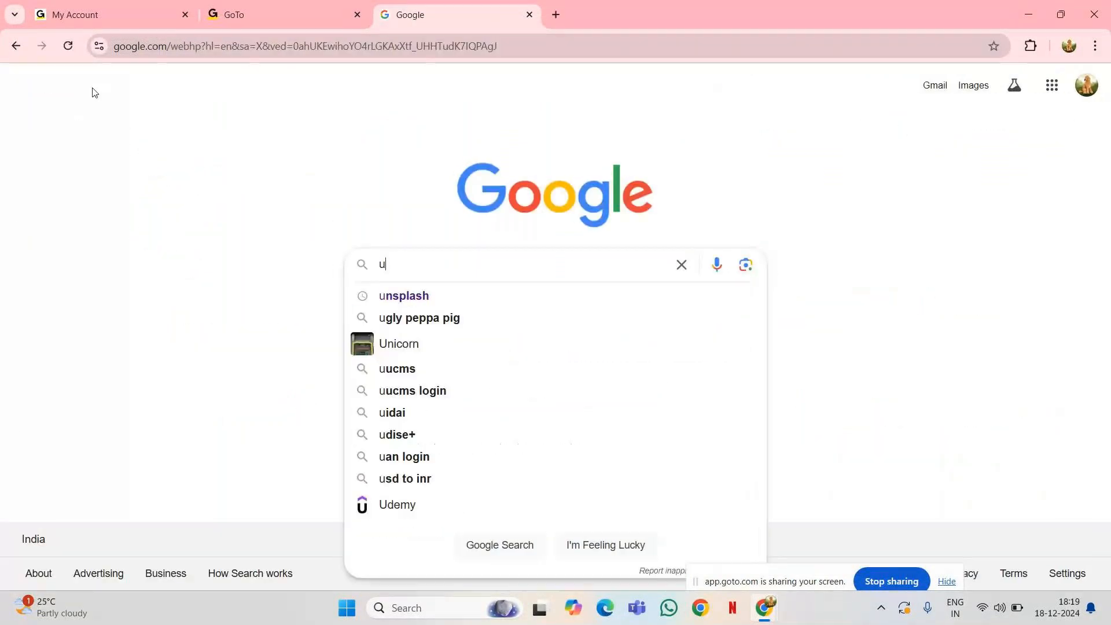
type("illustrat")
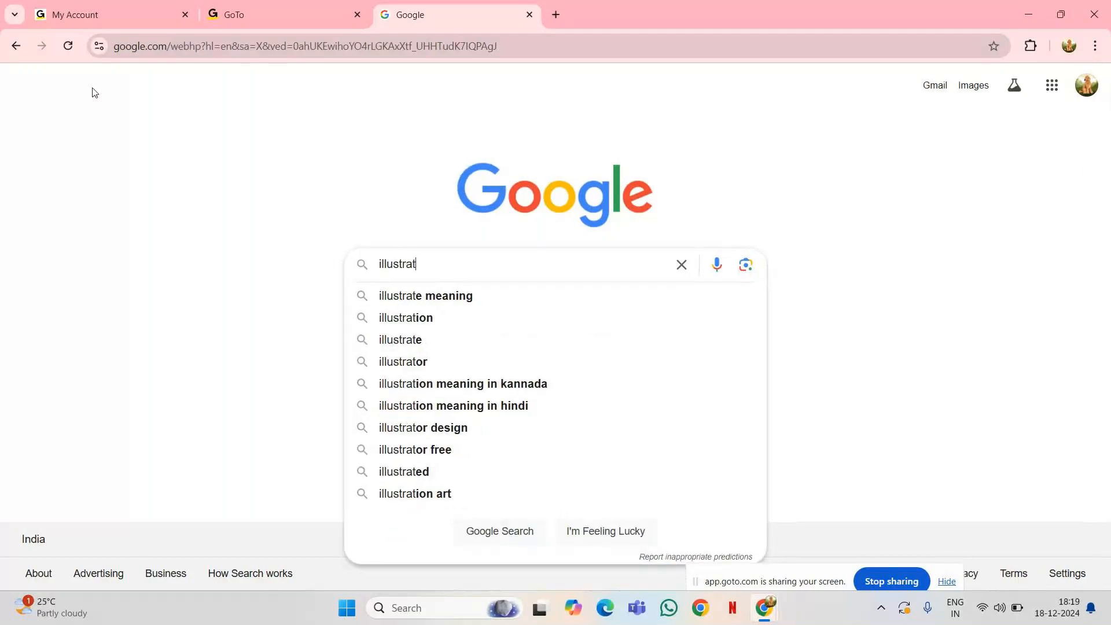
type("or works")
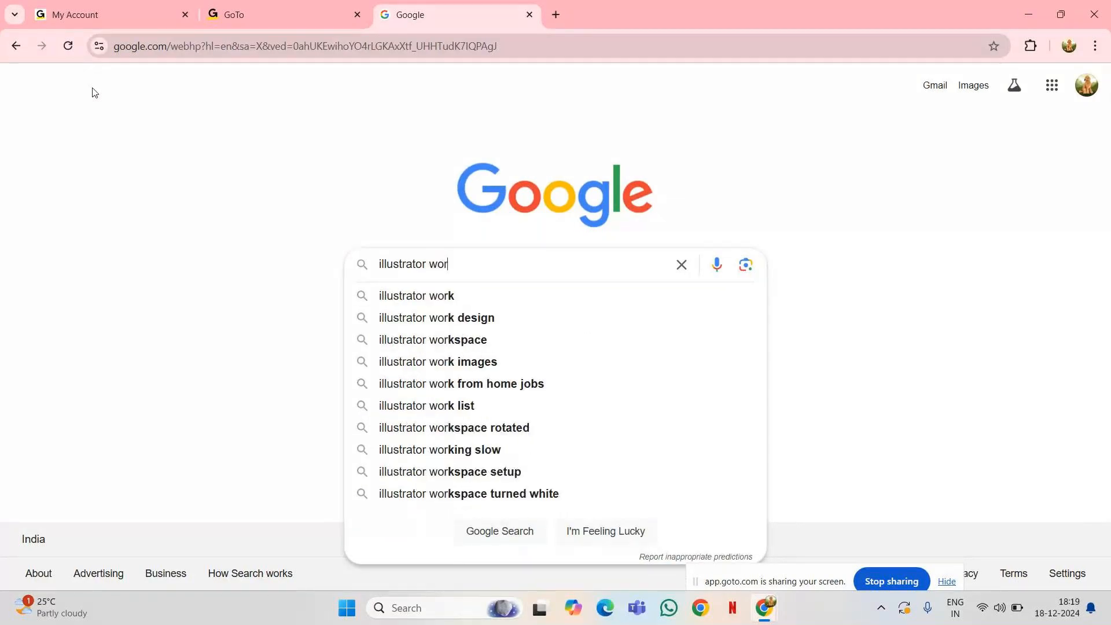
key("Return")
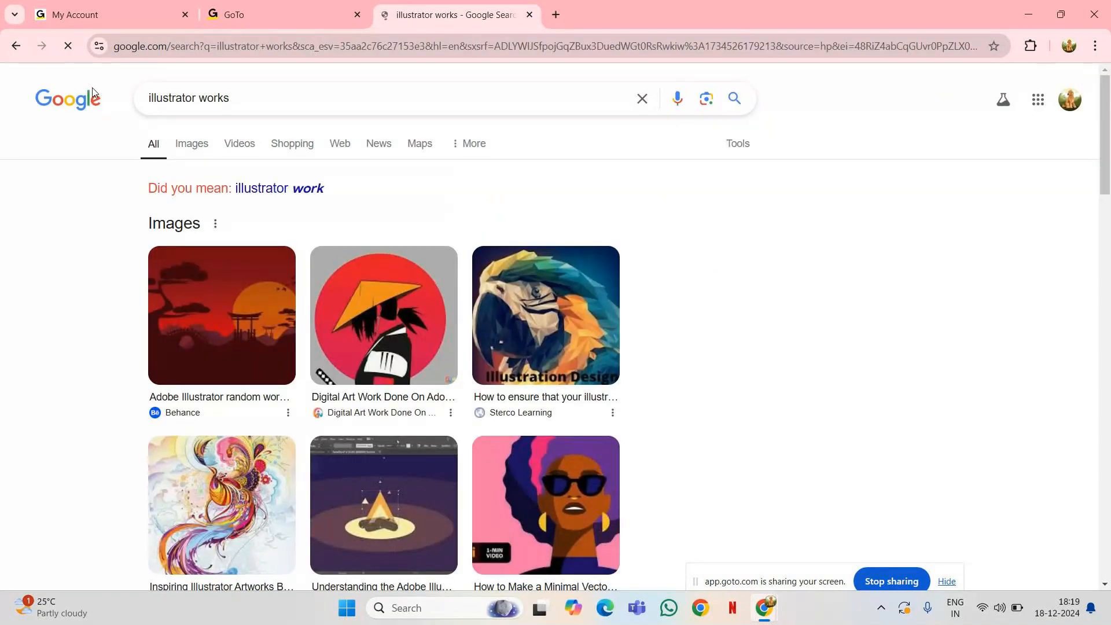
left_click(199, 149)
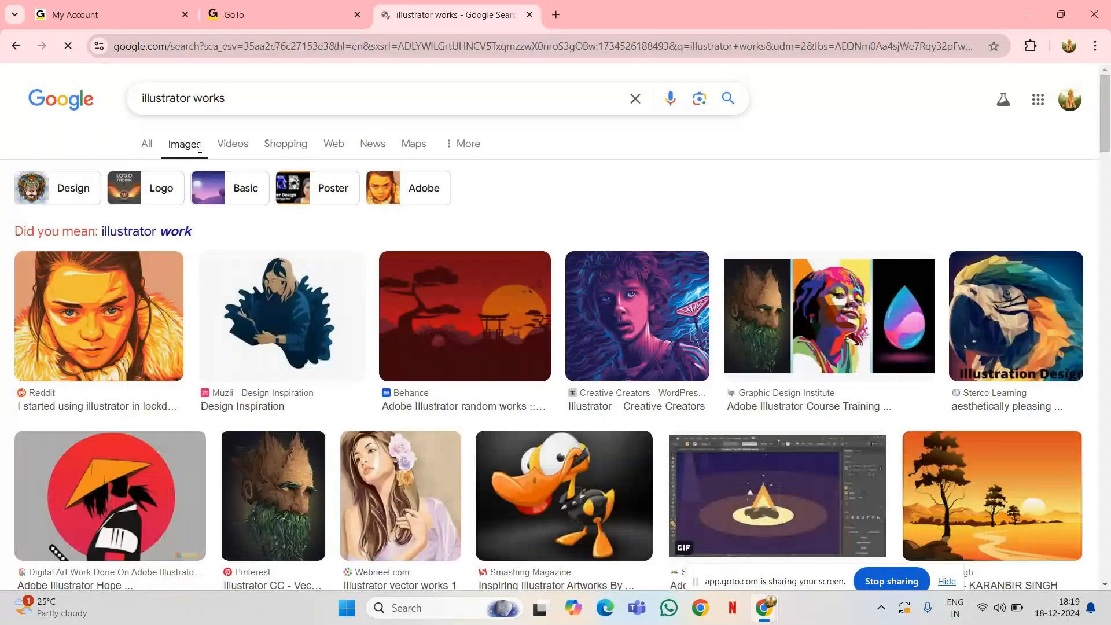
Browse the "illustrator works" image results to examine the portraits, landscapes, animals and other vector artwork examples.
scroll(583, 433, "down", 6)
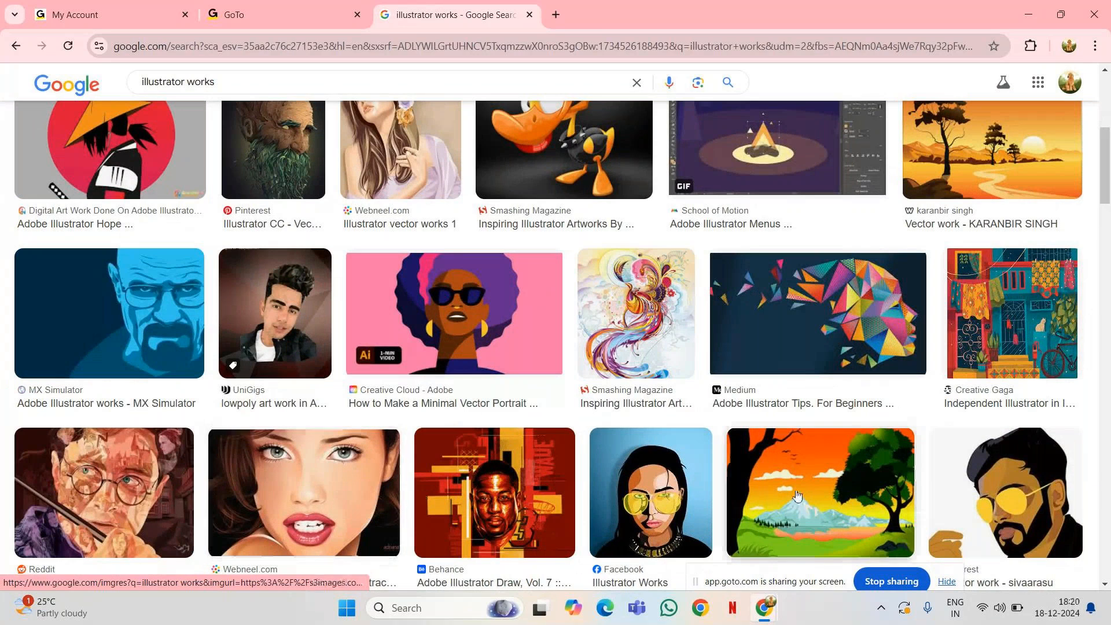
scroll(545, 375, "up", 4)
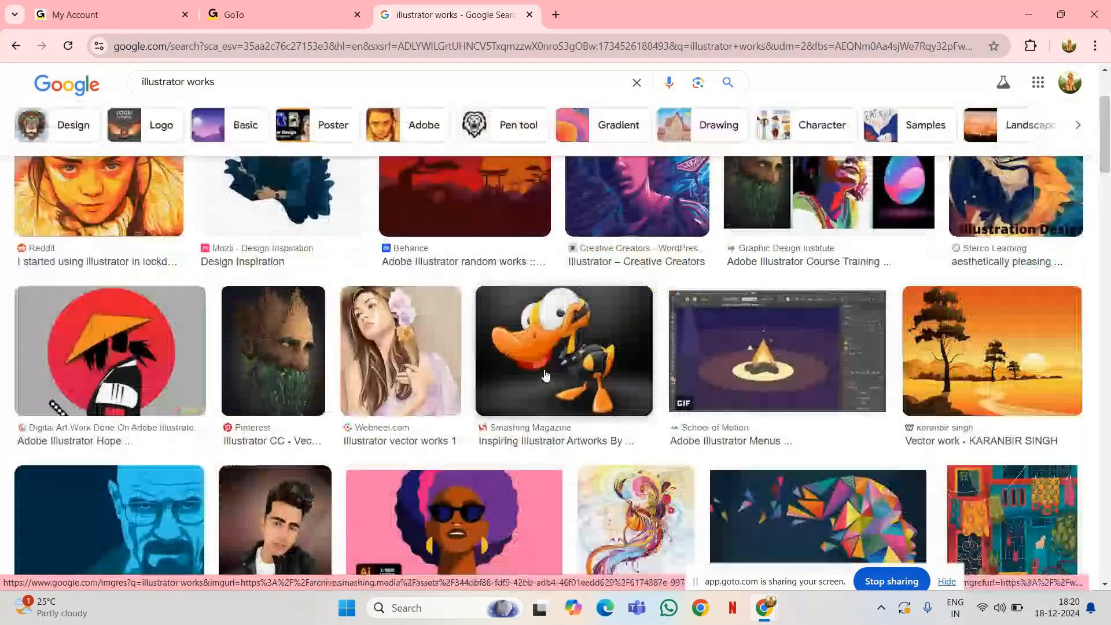
scroll(545, 375, "down", 2)
scroll(685, 324, "down", 10)
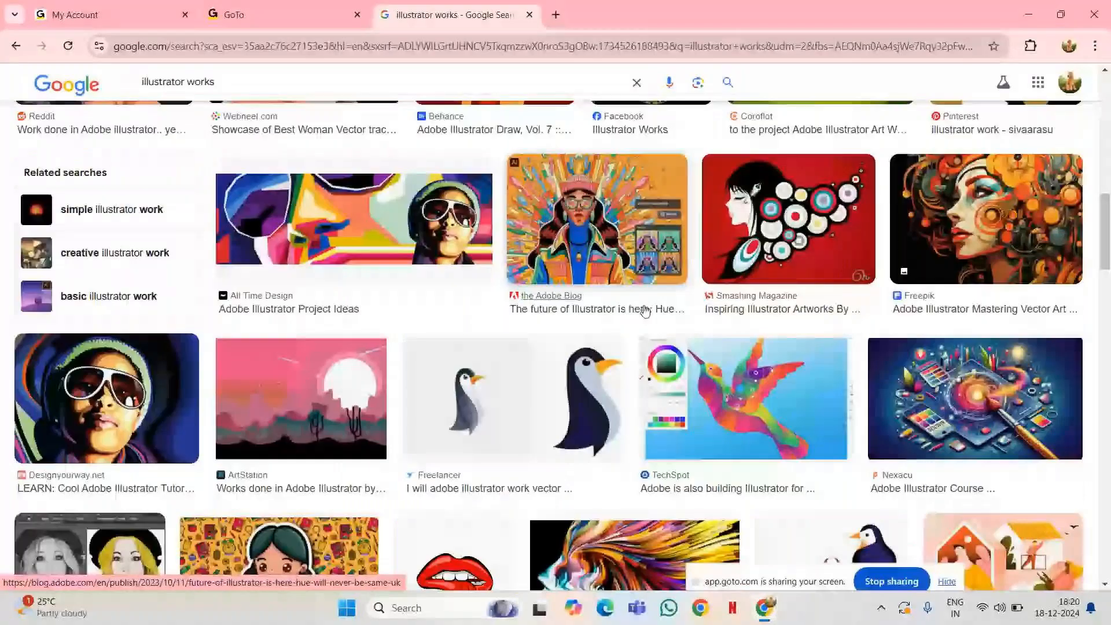
scroll(588, 214, "down", 3)
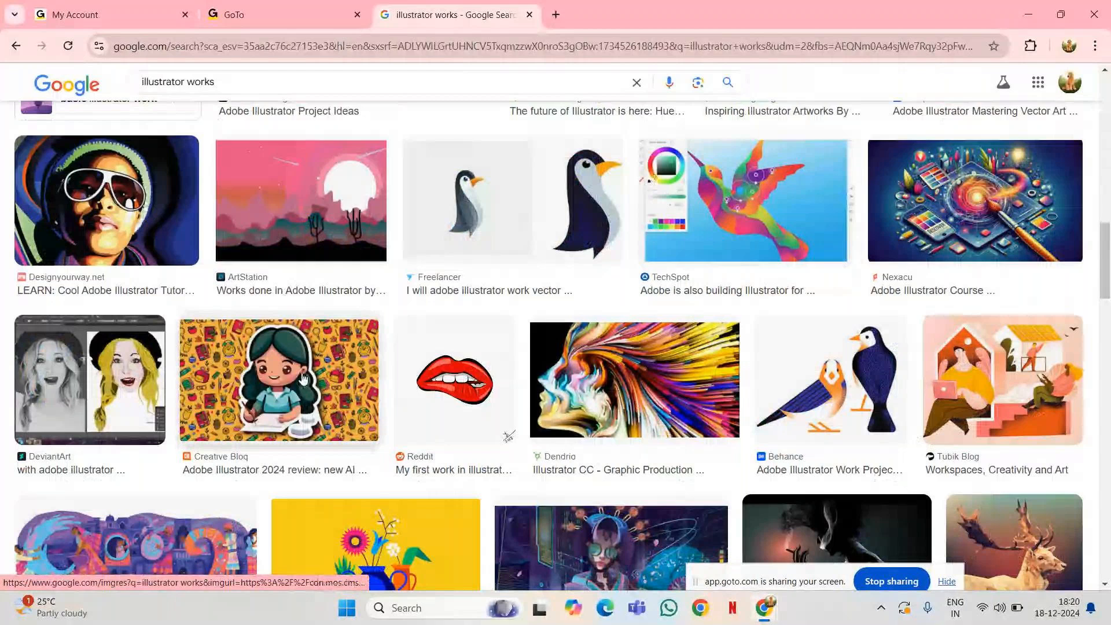
scroll(303, 378, "down", 5)
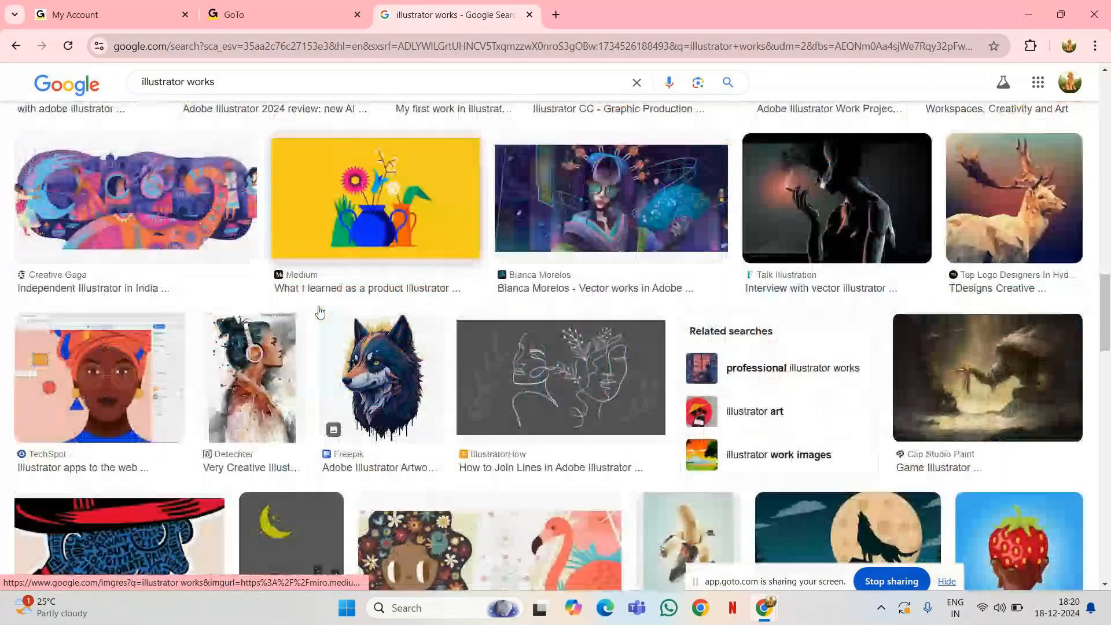
scroll(319, 312, "down", 1)
scroll(320, 310, "down", 1)
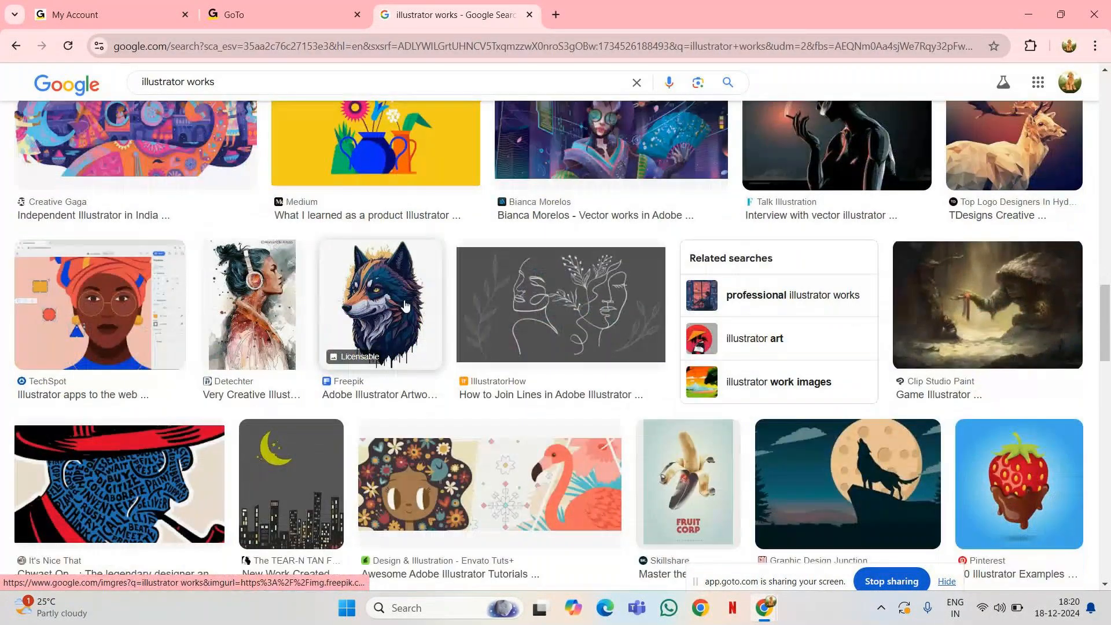
scroll(405, 307, "down", 2)
scroll(458, 318, "down", 1)
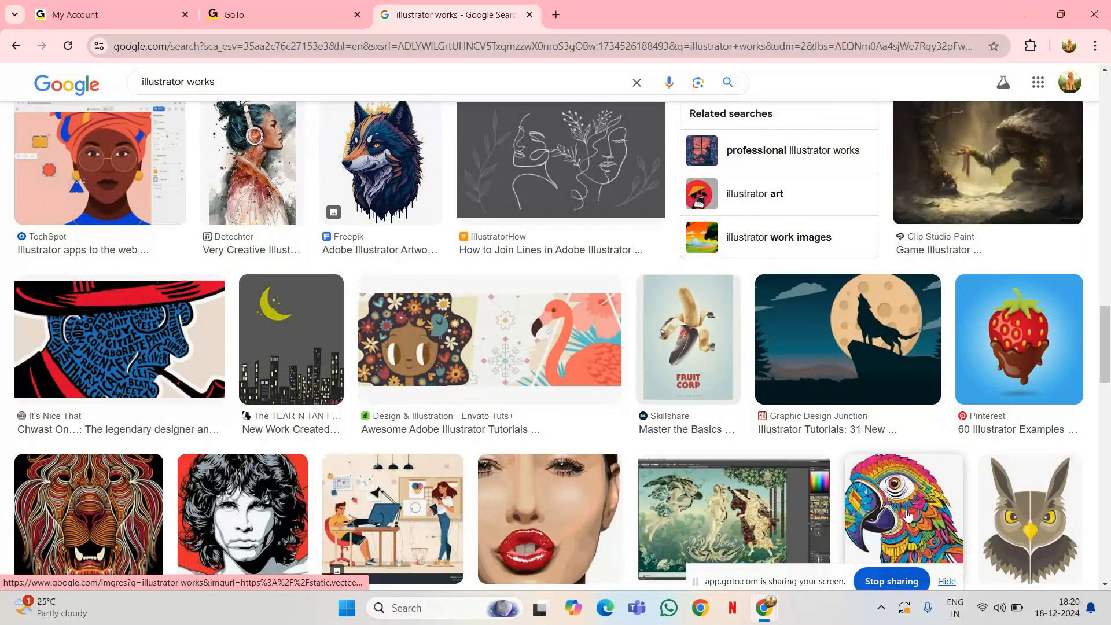
scroll(914, 449, "down", 2)
scroll(913, 449, "down", 1)
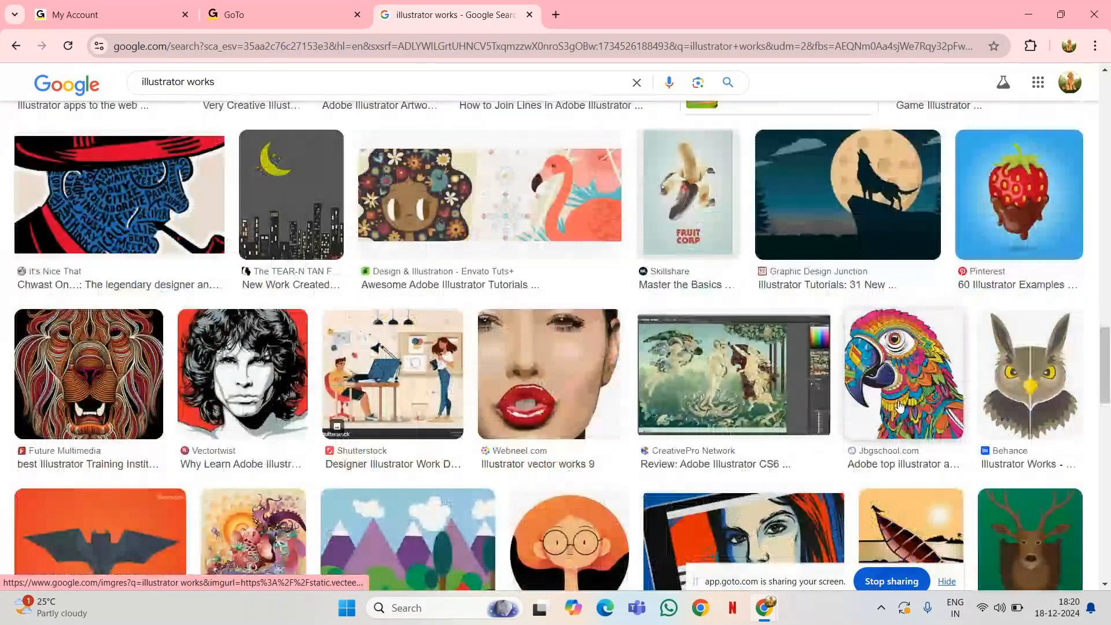
scroll(899, 400, "down", 1)
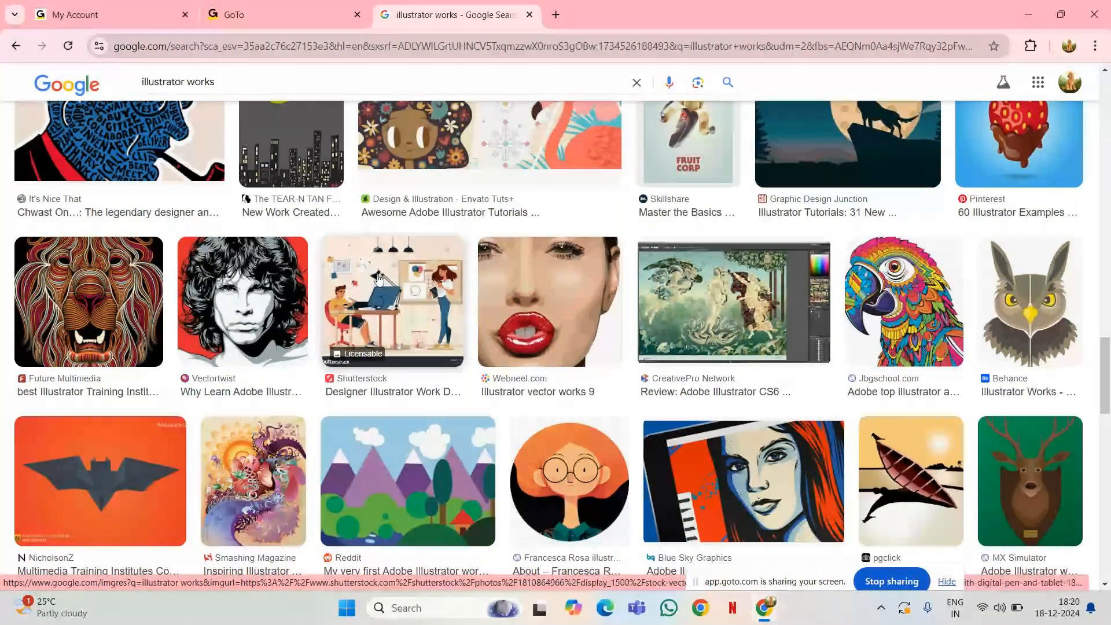
Preview the Shutterstock designer-at-work illustration and the related Freepik picture of a woman at a desk, and look through its related images.
left_click(433, 312)
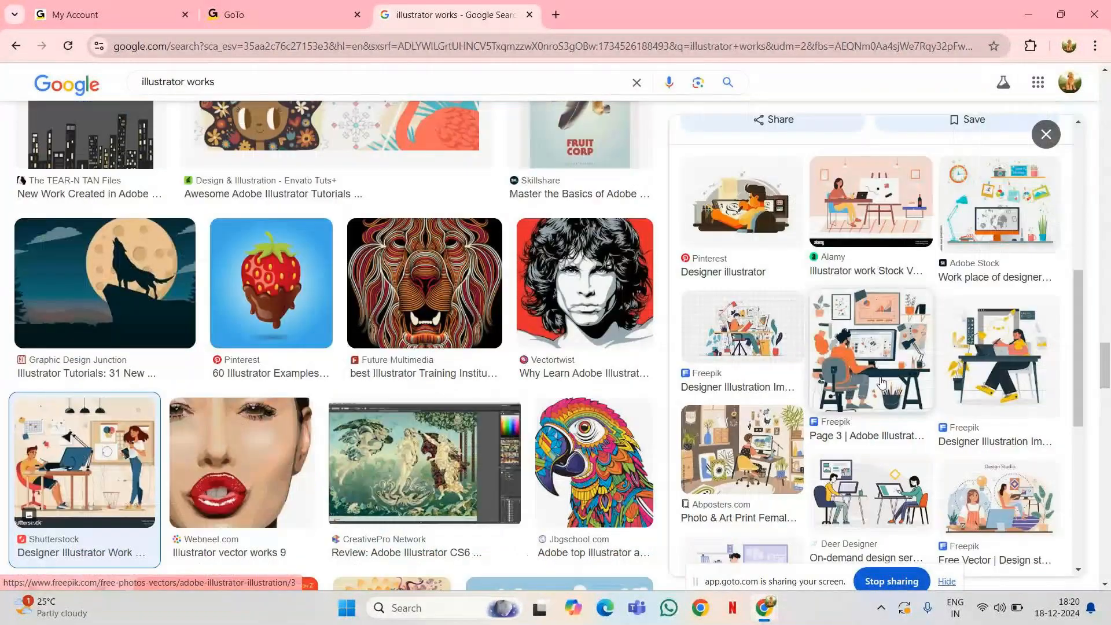
left_click(1007, 389)
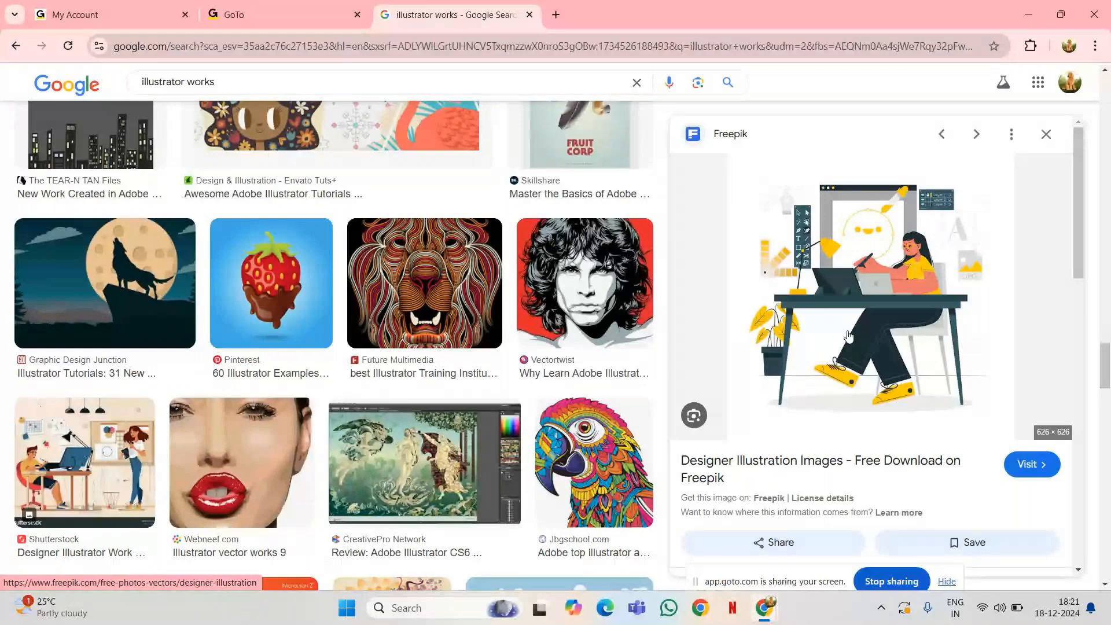
scroll(848, 335, "down", 1)
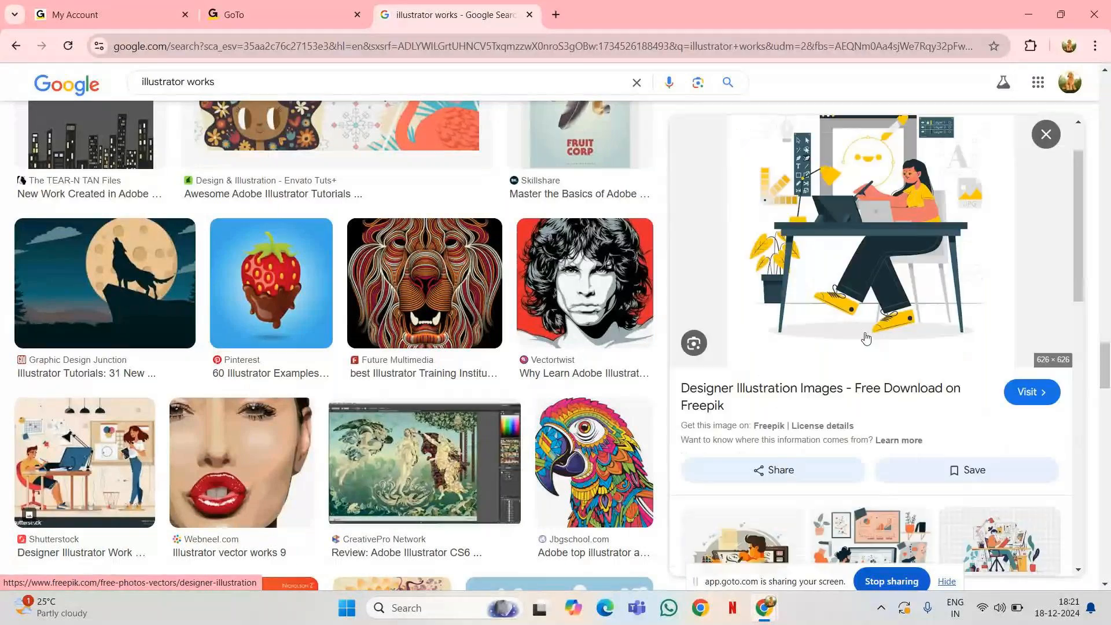
scroll(866, 338, "down", 1)
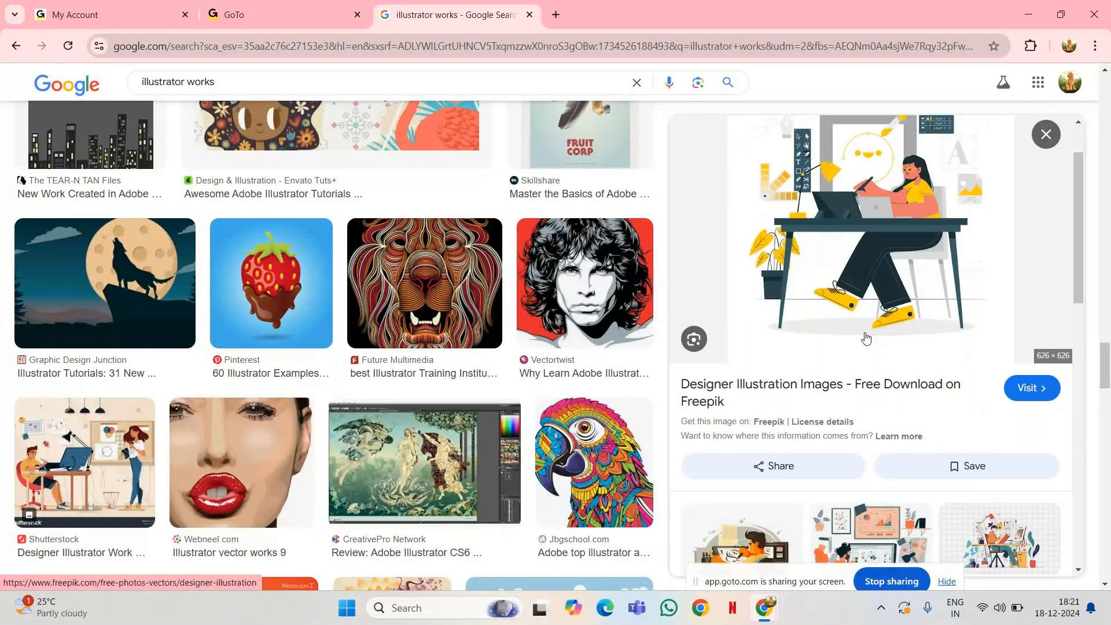
scroll(867, 339, "down", 4)
scroll(866, 339, "down", 2)
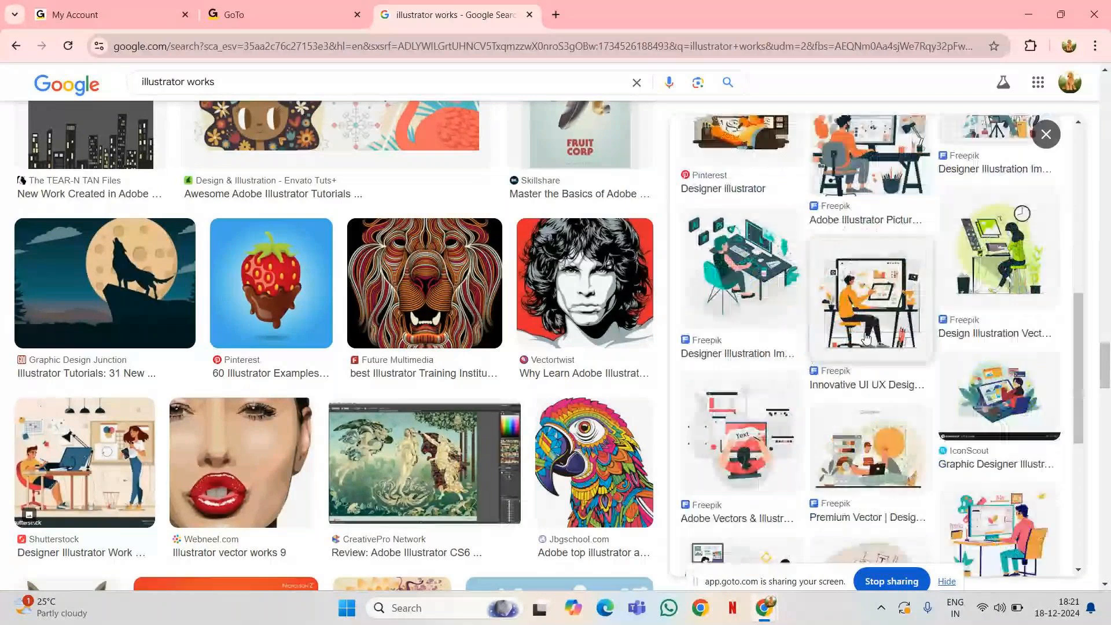
scroll(866, 339, "down", 3)
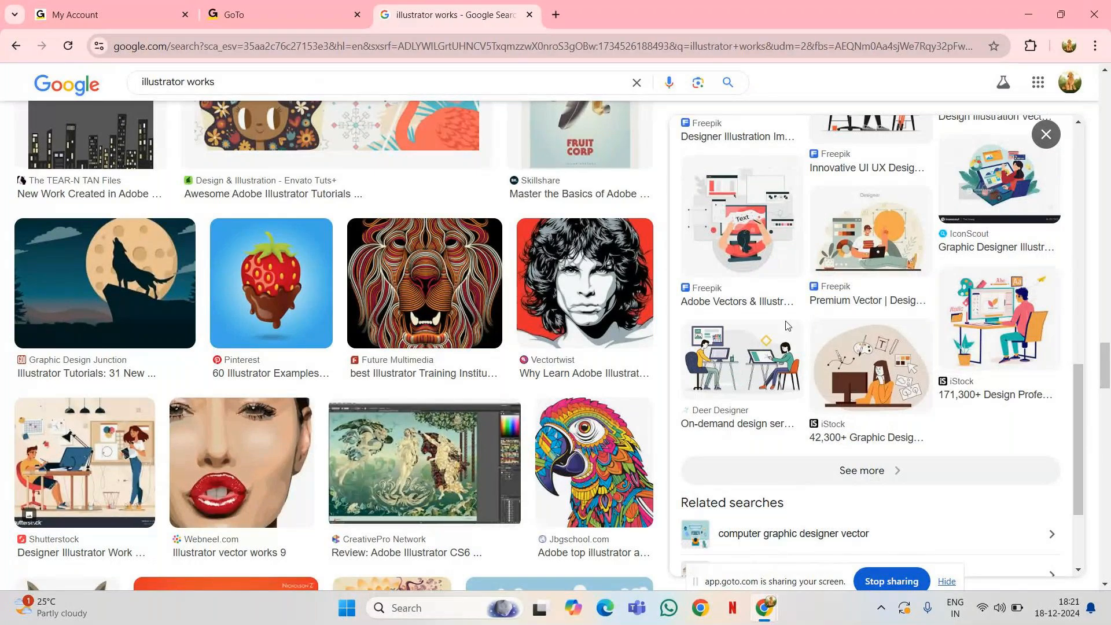
Examine more of the main illustrator artwork results beside the open Freepik preview, including the car, portrait and poster designs.
scroll(585, 342, "down", 8)
scroll(586, 341, "down", 7)
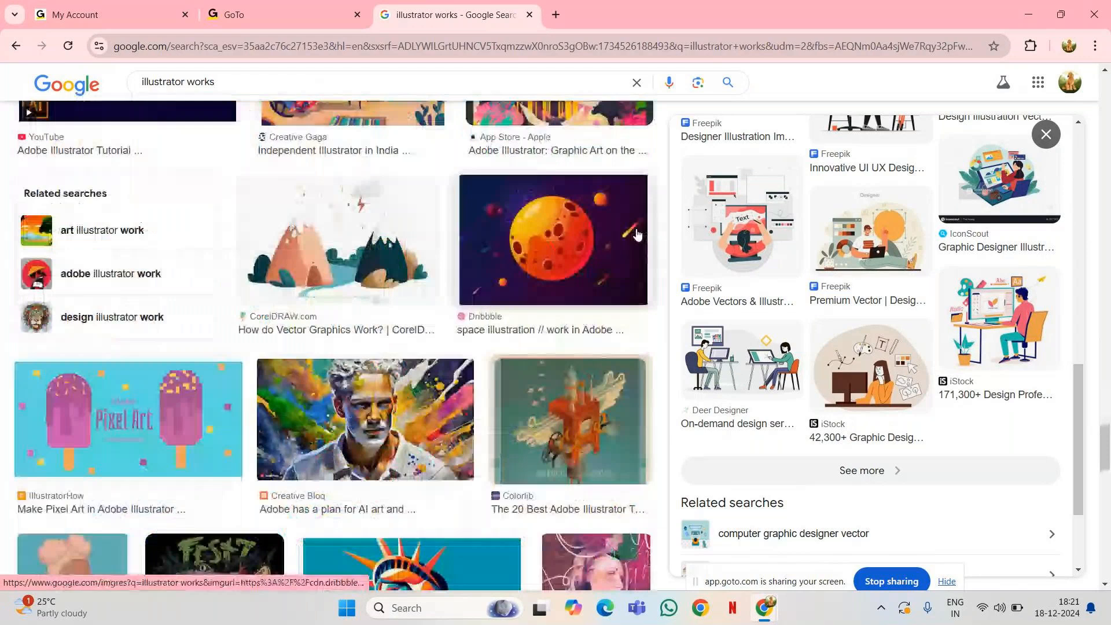
scroll(588, 446, "down", 3)
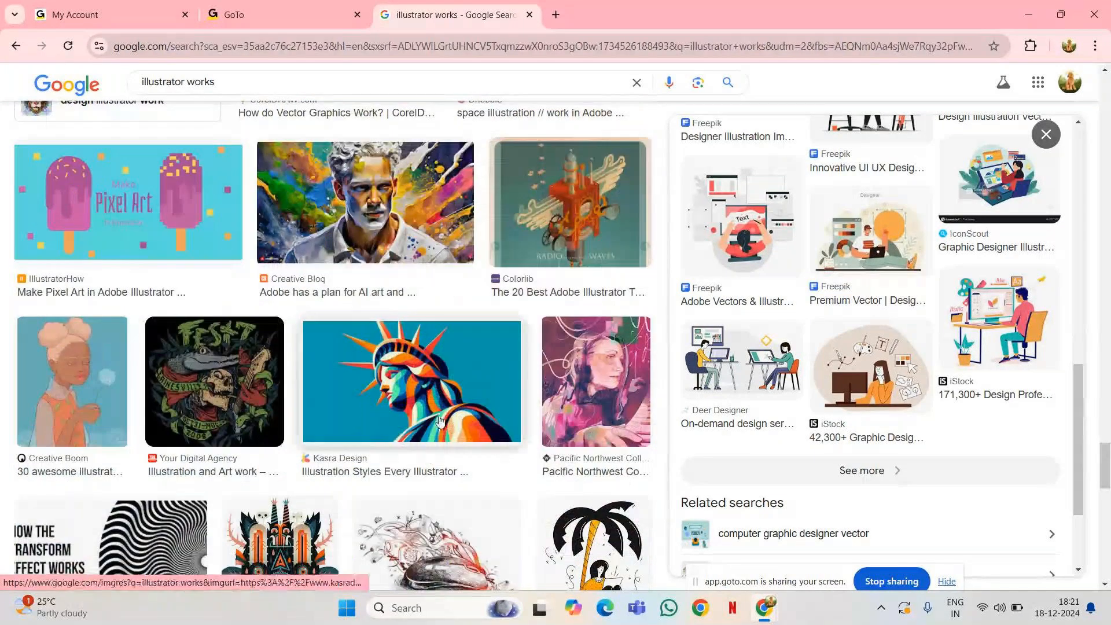
scroll(503, 407, "down", 1)
scroll(504, 407, "down", 8)
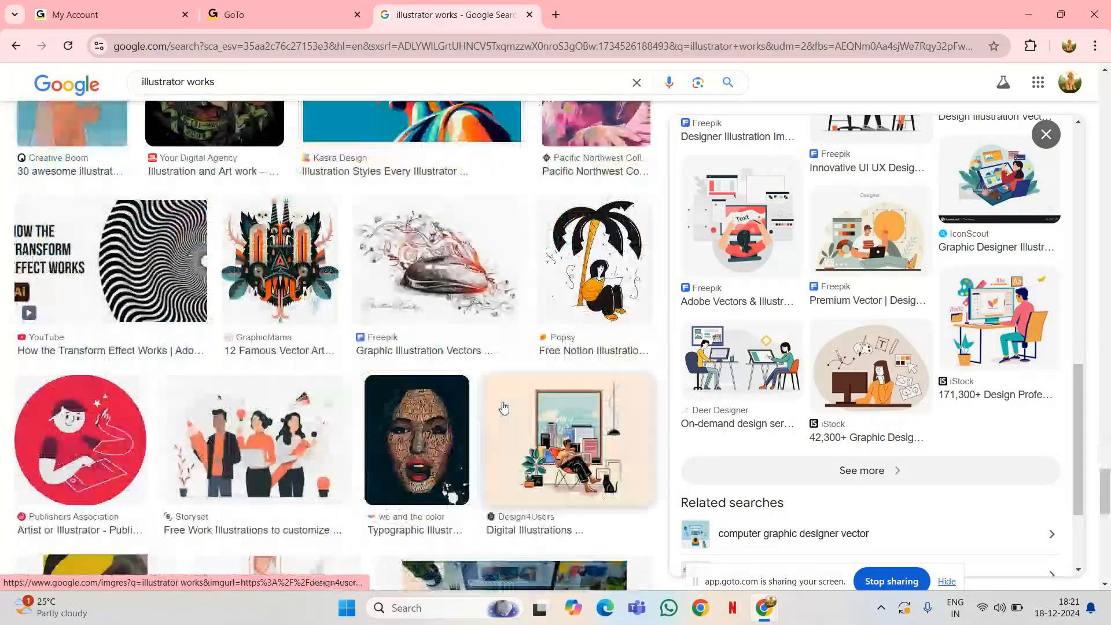
scroll(506, 256, "down", 4)
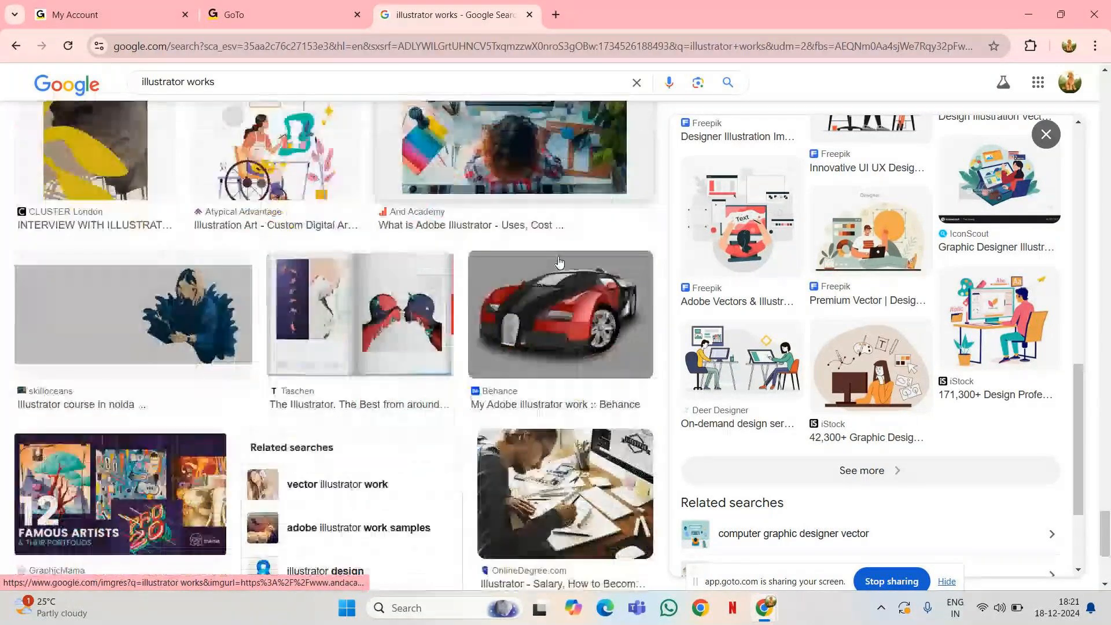
scroll(559, 263, "down", 4)
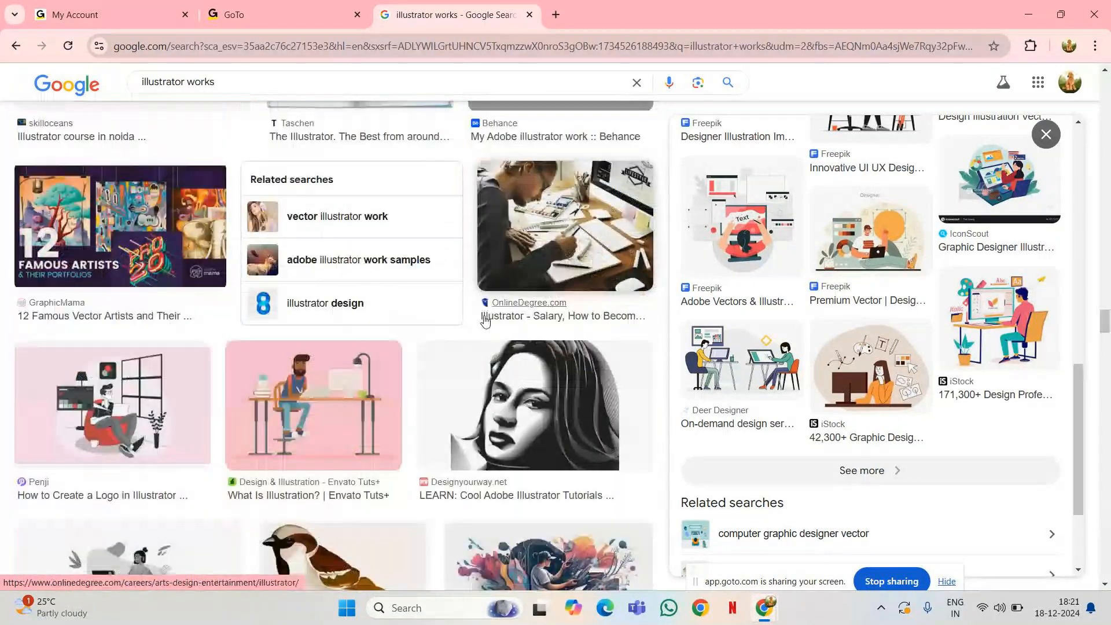
scroll(485, 322, "down", 2)
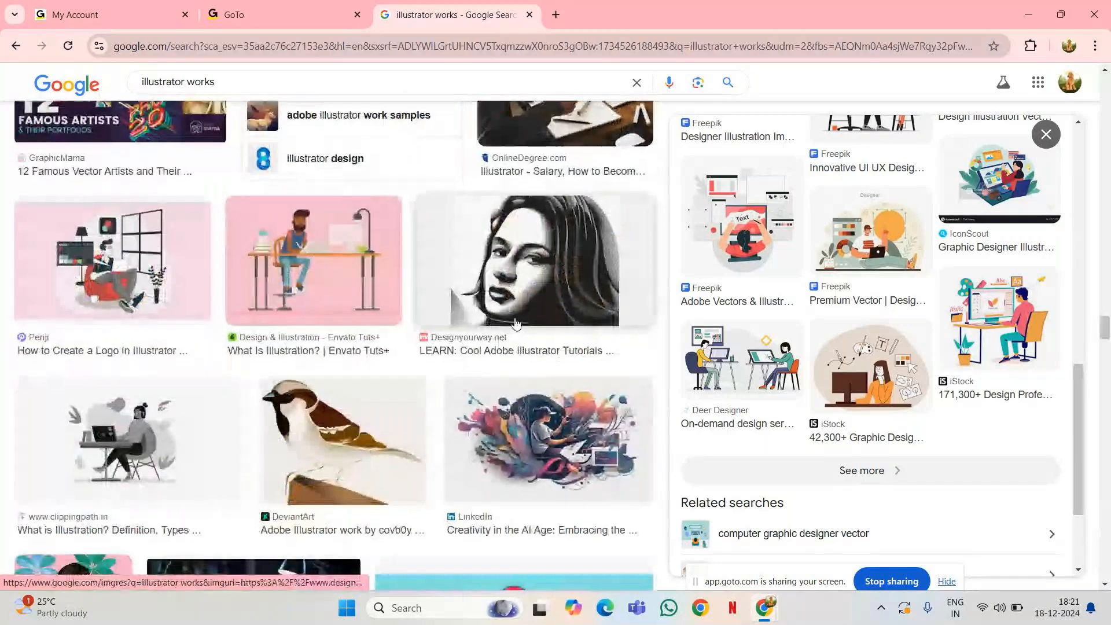
scroll(517, 324, "up", 4)
scroll(516, 323, "down", 6)
scroll(517, 324, "up", 1)
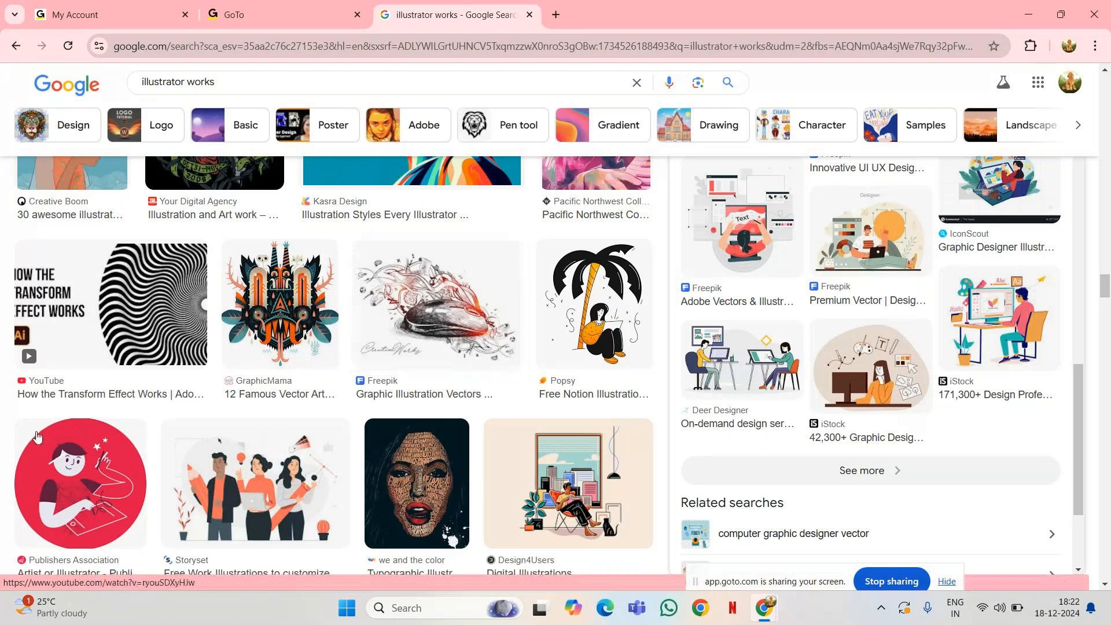
scroll(36, 435, "up", 5)
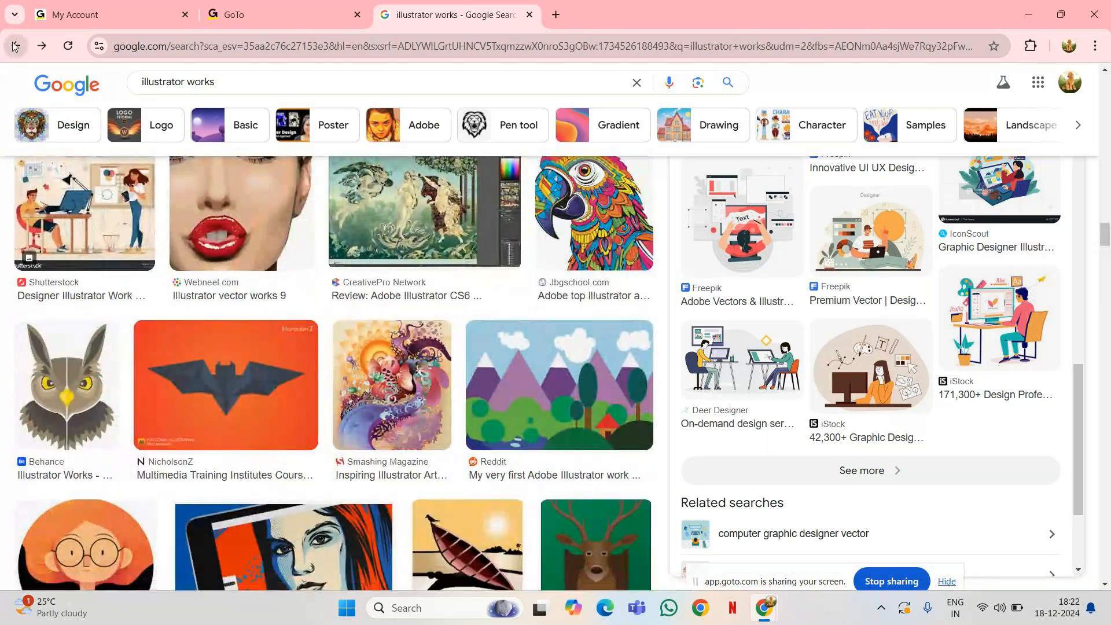
Return to the Shutterstock illustration preview and look through the remaining illustrator artwork results.
left_click(15, 46)
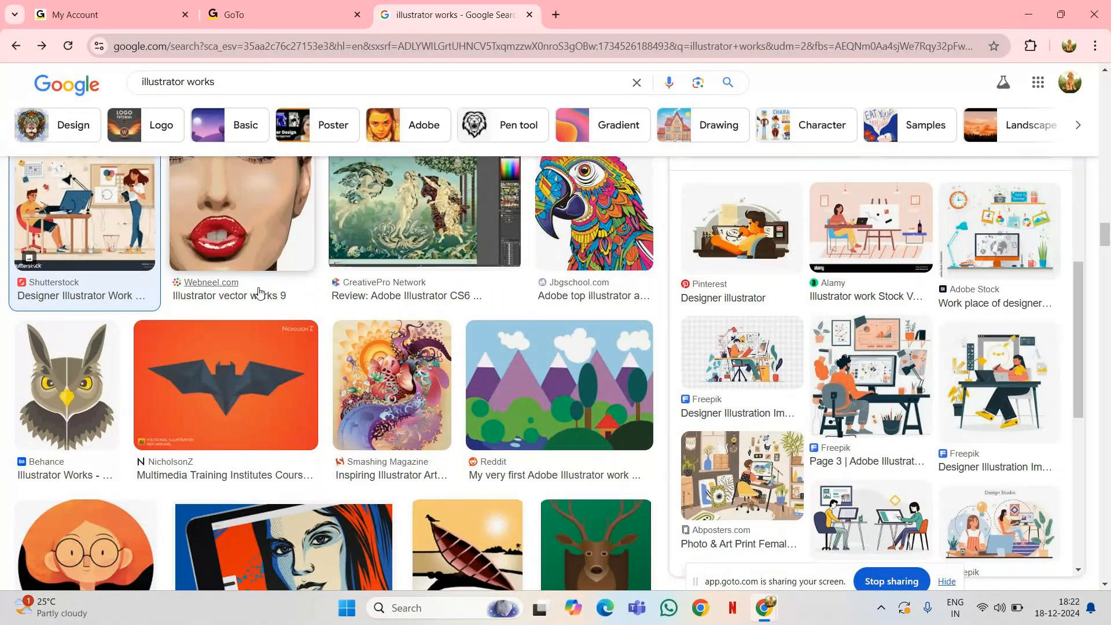
scroll(259, 291, "down", 6)
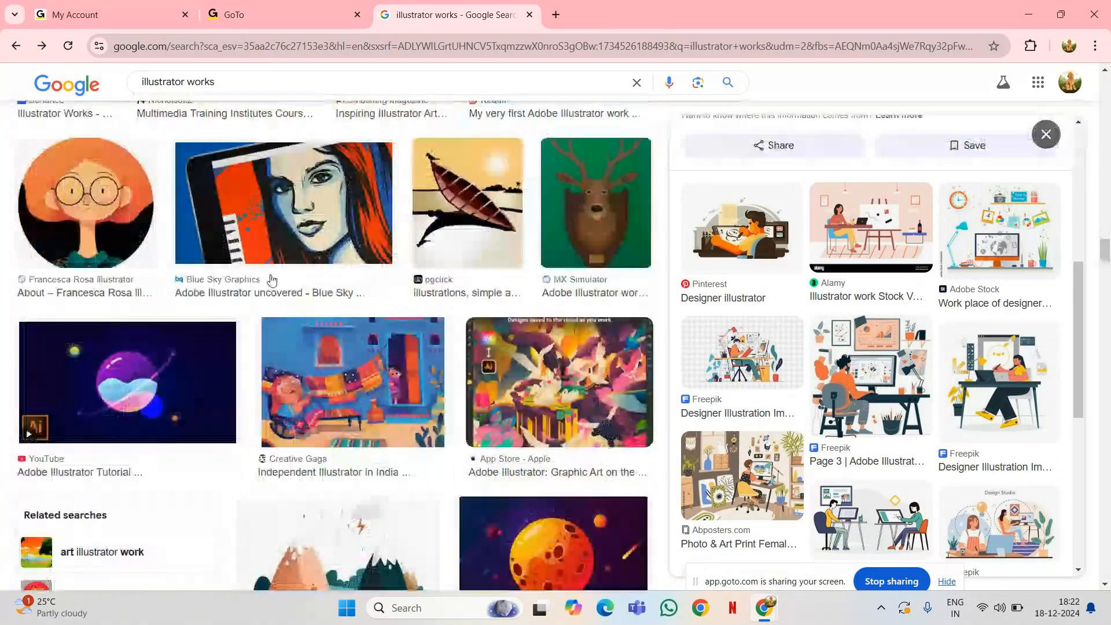
scroll(272, 280, "down", 4)
scroll(272, 275, "down", 1)
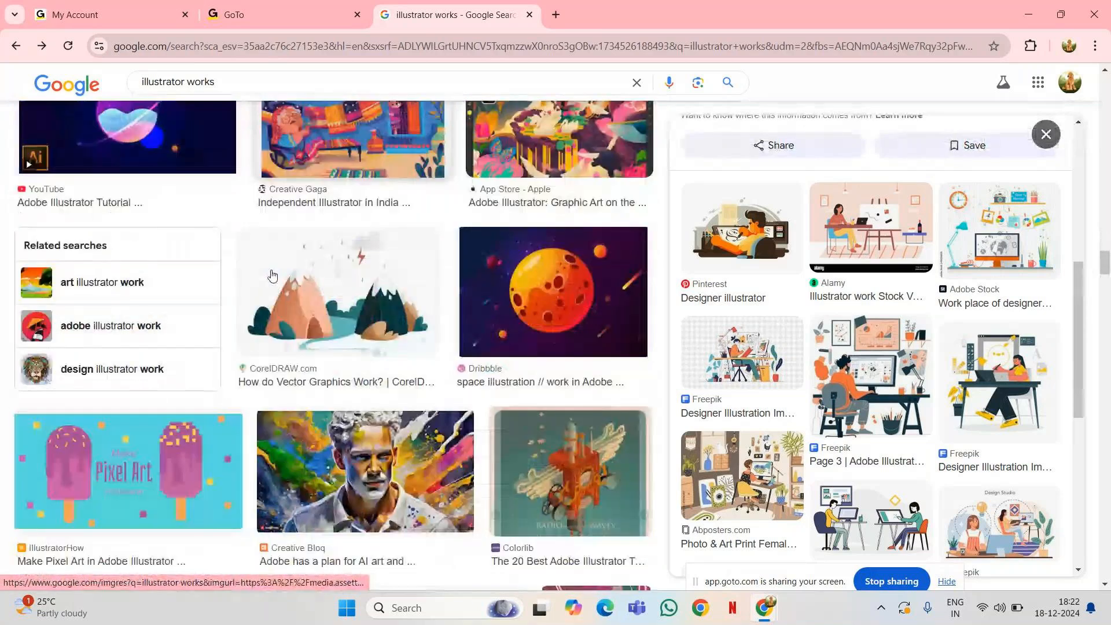
scroll(272, 274, "down", 3)
scroll(272, 274, "down", 12)
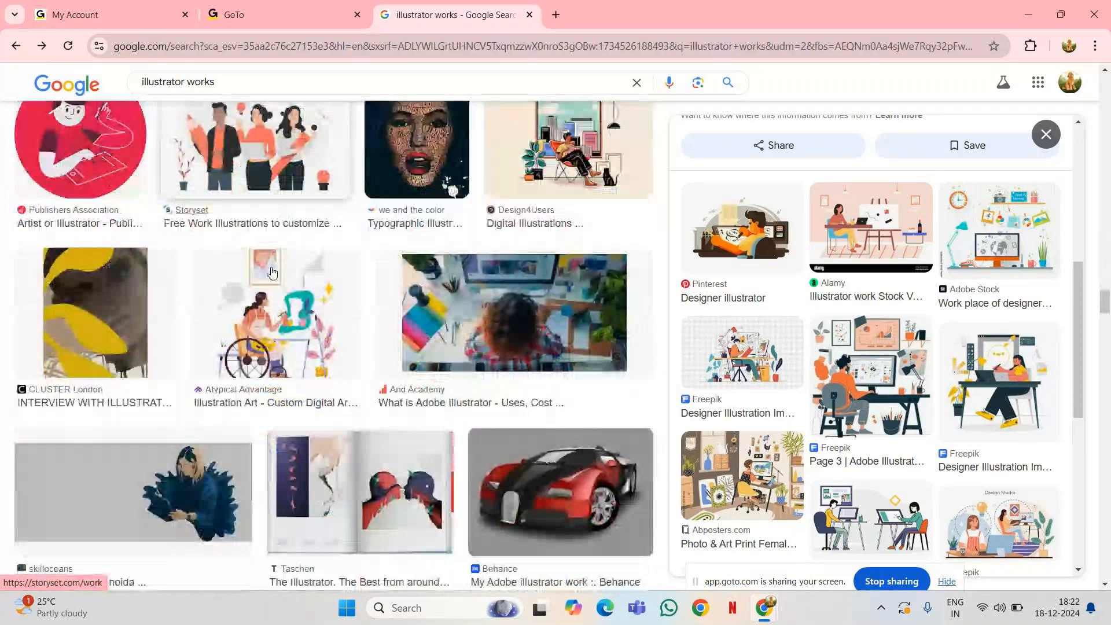
scroll(272, 272, "down", 6)
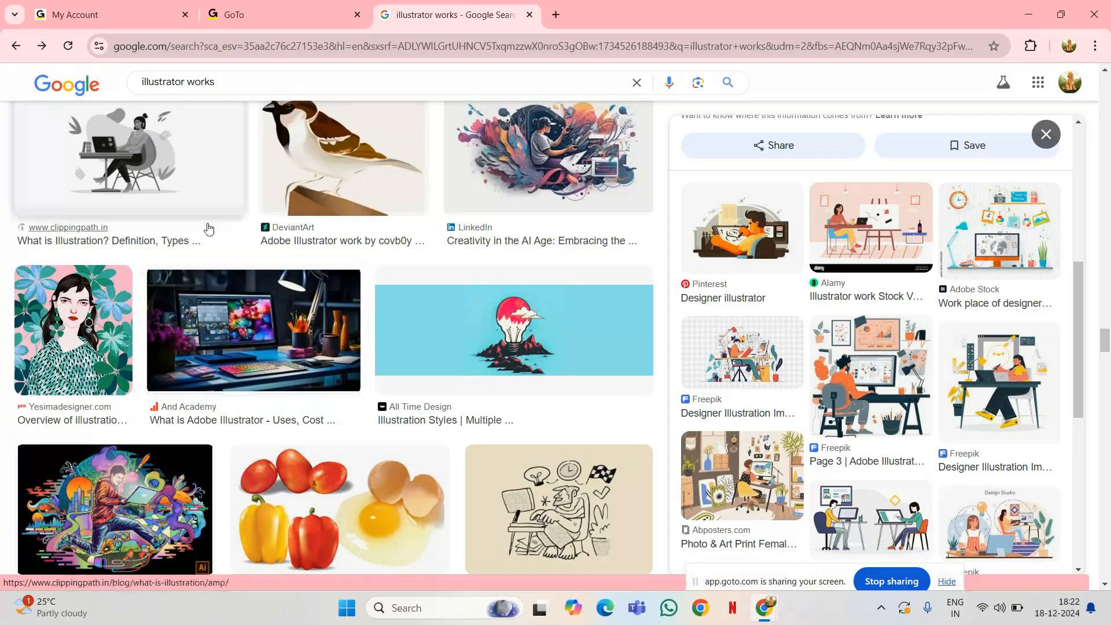
Replace the image search query with "typography in illustrator" and run the search.
left_click_drag(219, 83, 120, 88)
key("BackSpace")
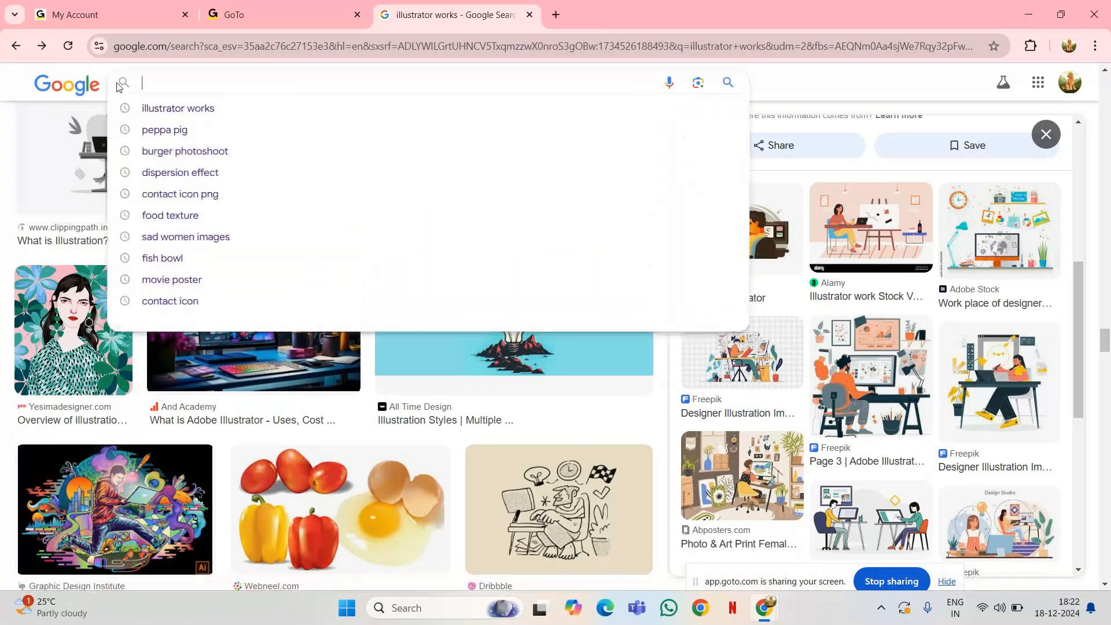
type("typogr")
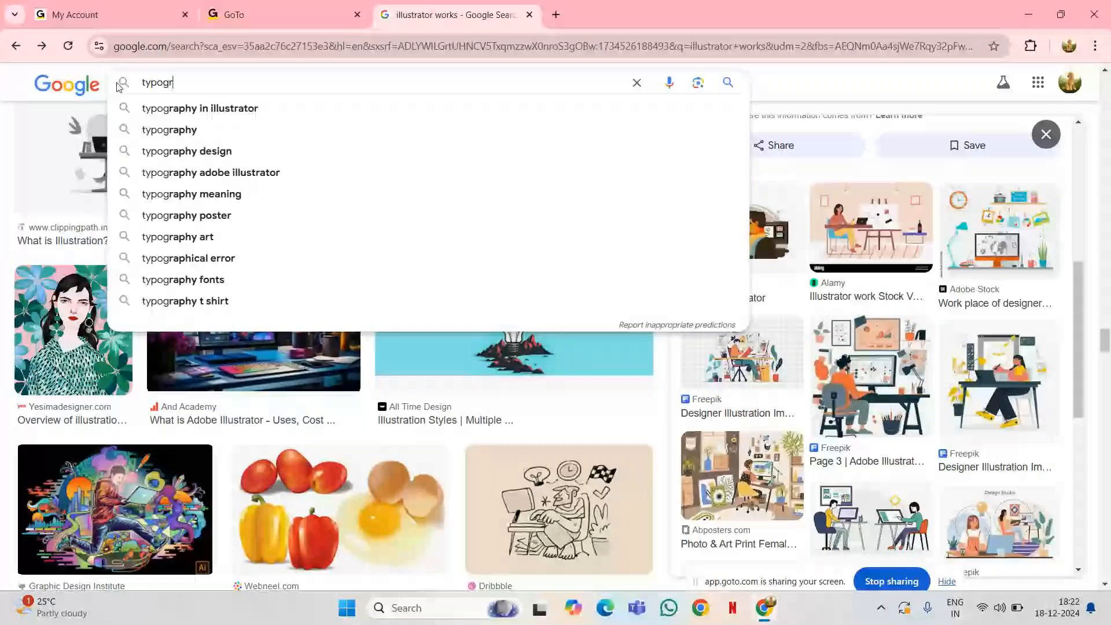
type("a")
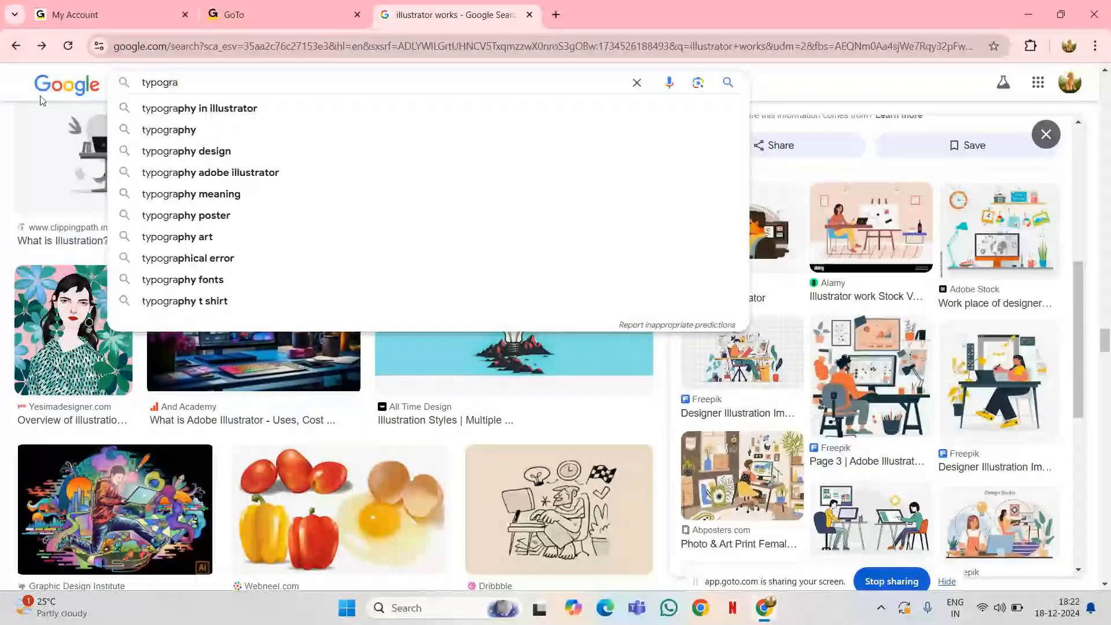
left_click(228, 110)
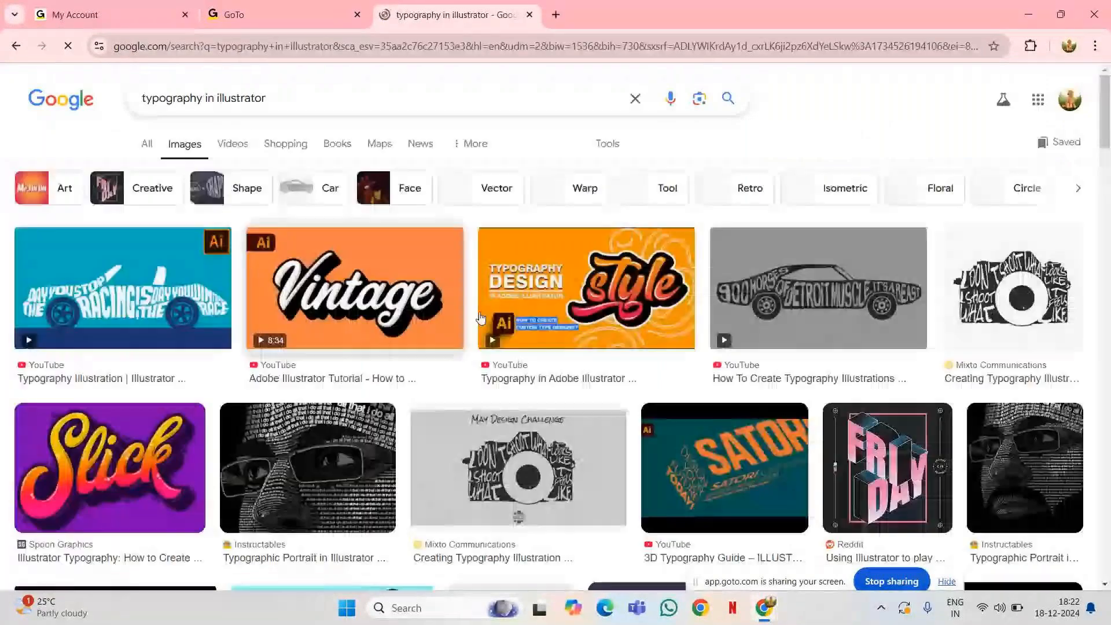
Look through the typography image results, including the lettering, text portrait and poster examples.
scroll(480, 317, "down", 4)
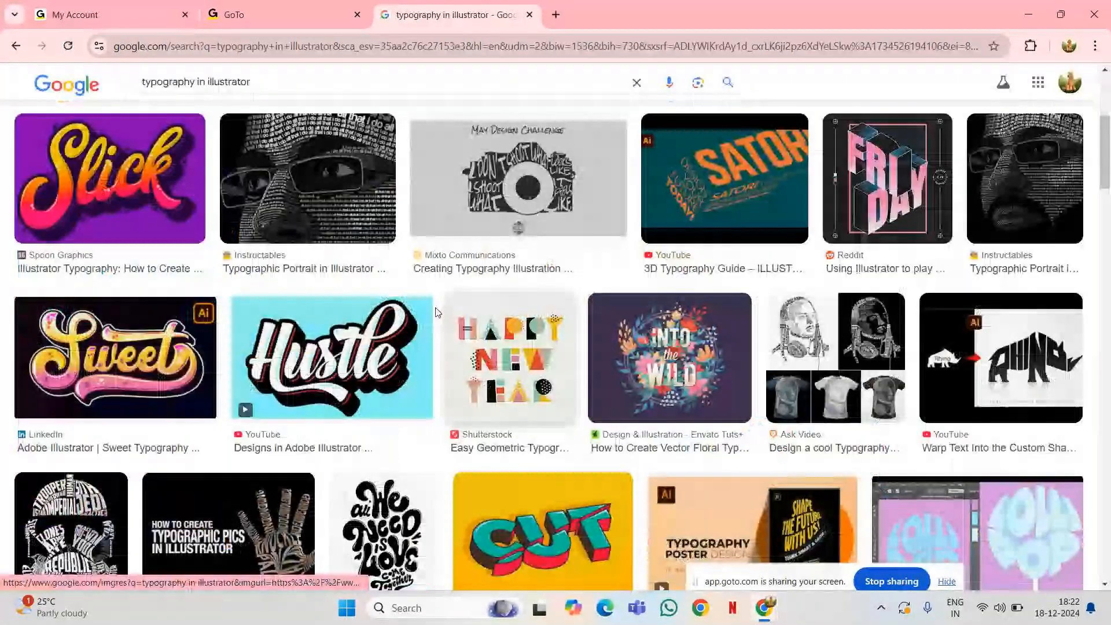
scroll(548, 447, "down", 3)
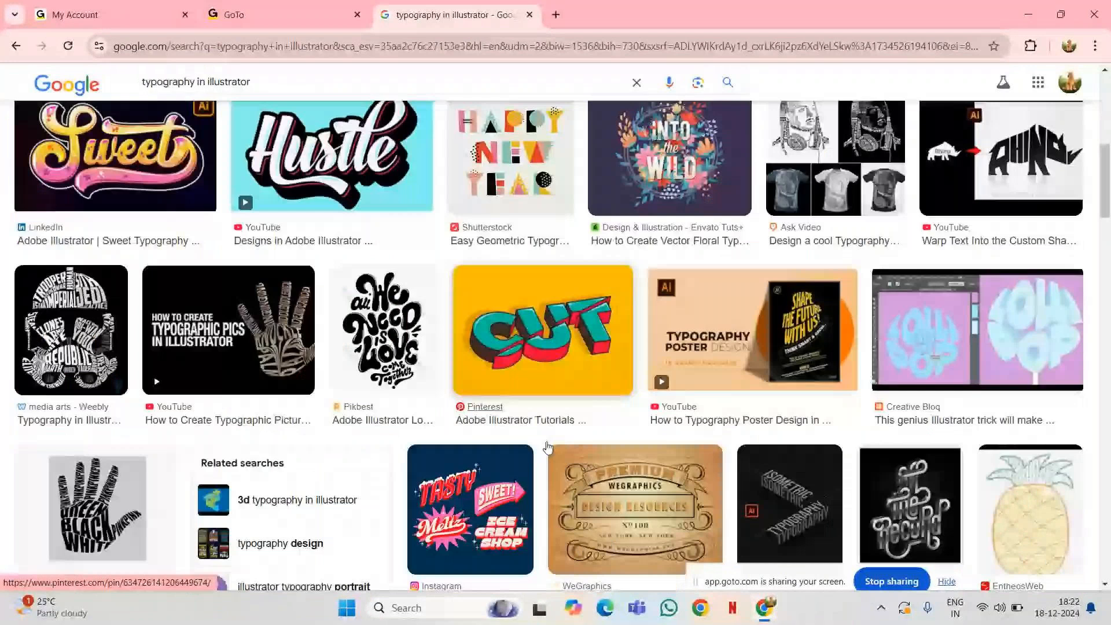
scroll(128, 274, "up", 5)
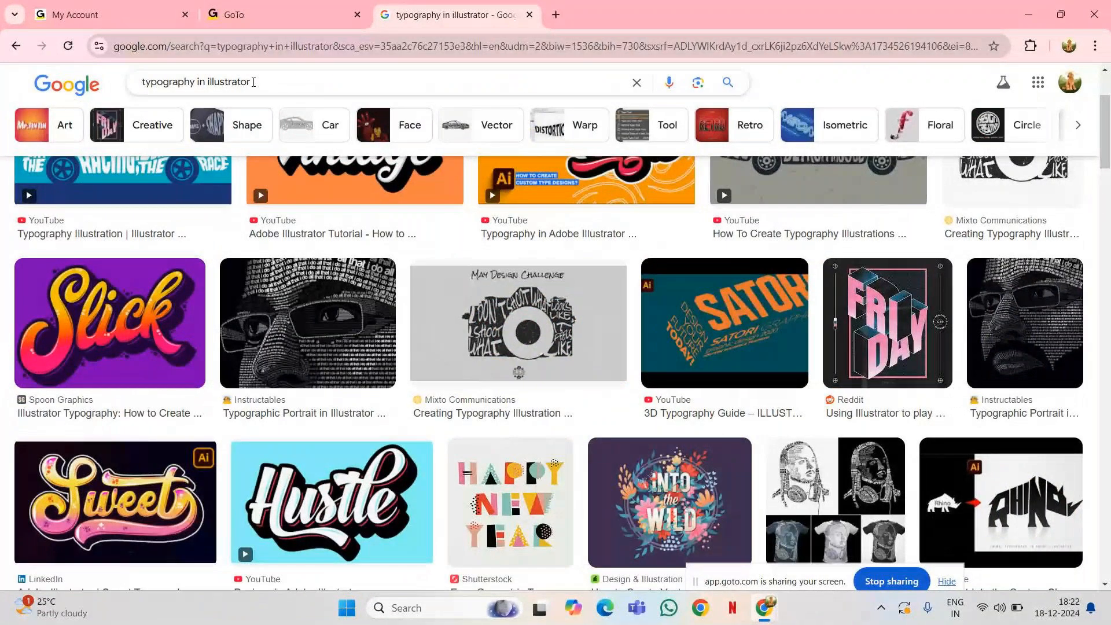
Change the image search query to "illustrator art works" and run the search.
left_click(259, 81)
left_click_drag(259, 82, 113, 97)
left_click(207, 82)
key("BackSpace")
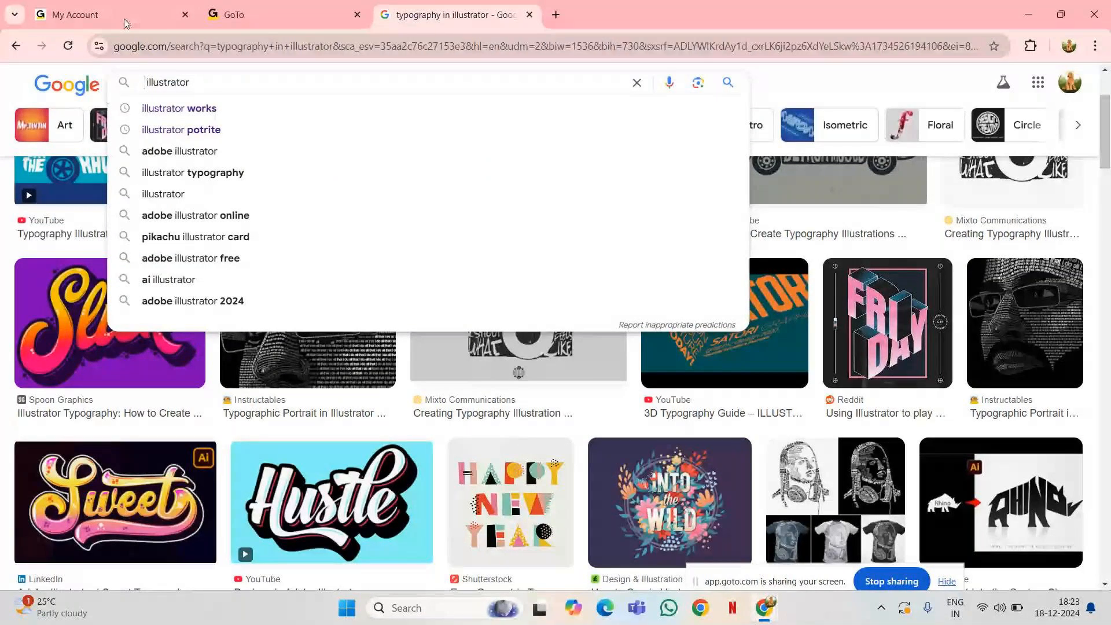
left_click(207, 78)
type("a")
type("rt w")
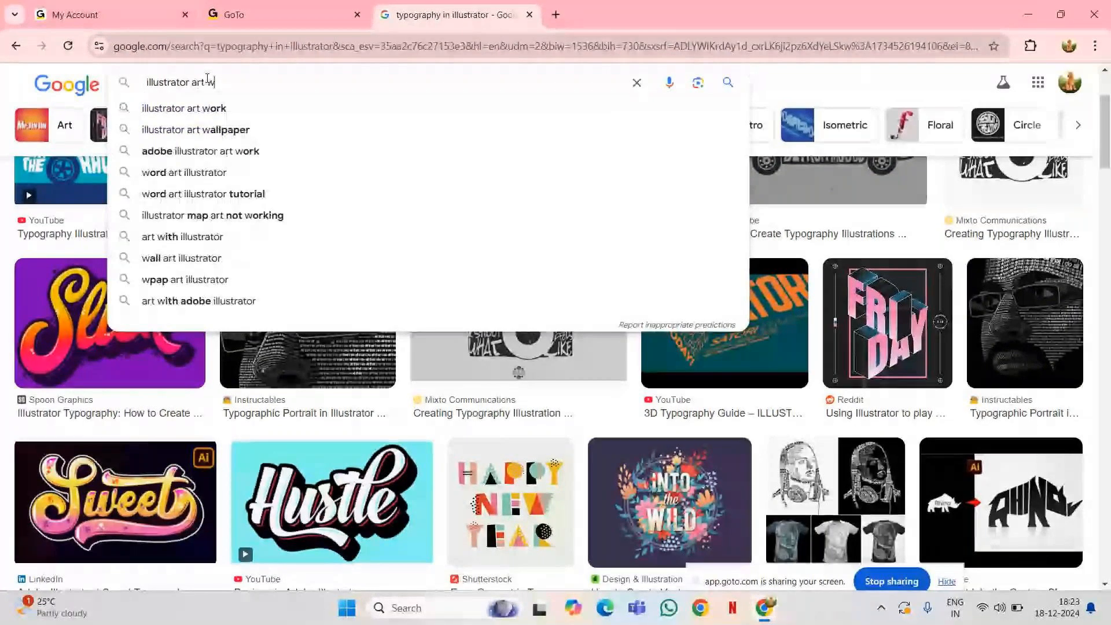
type("ork")
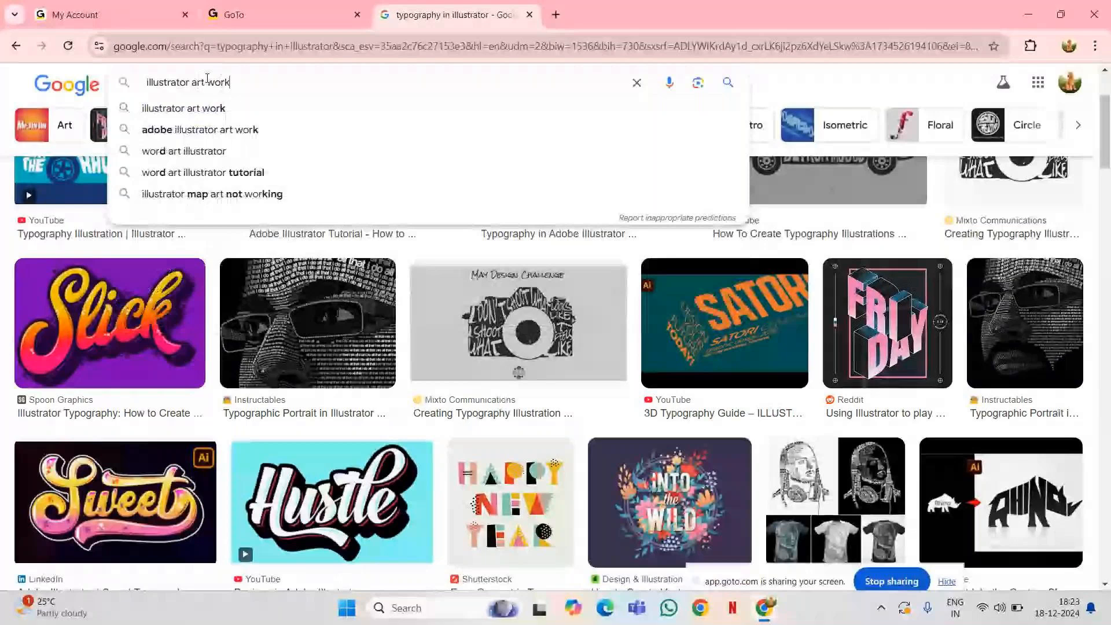
type("s")
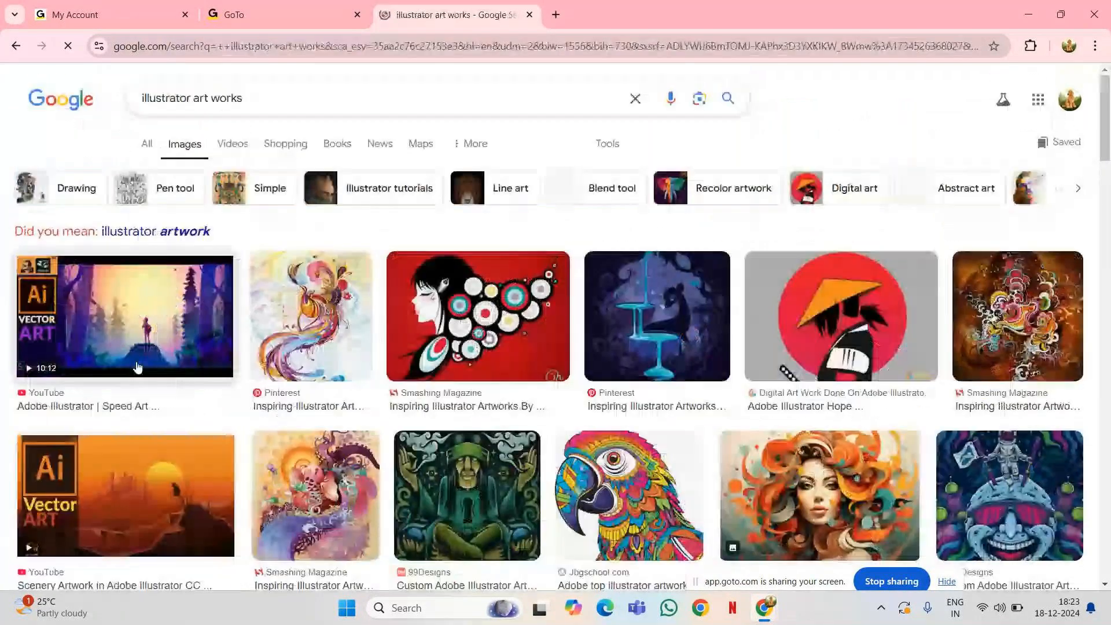
Browse the "illustrator art works" results to examine the vector landscapes, animals, portraits and abstract artwork examples.
scroll(673, 413, "down", 3)
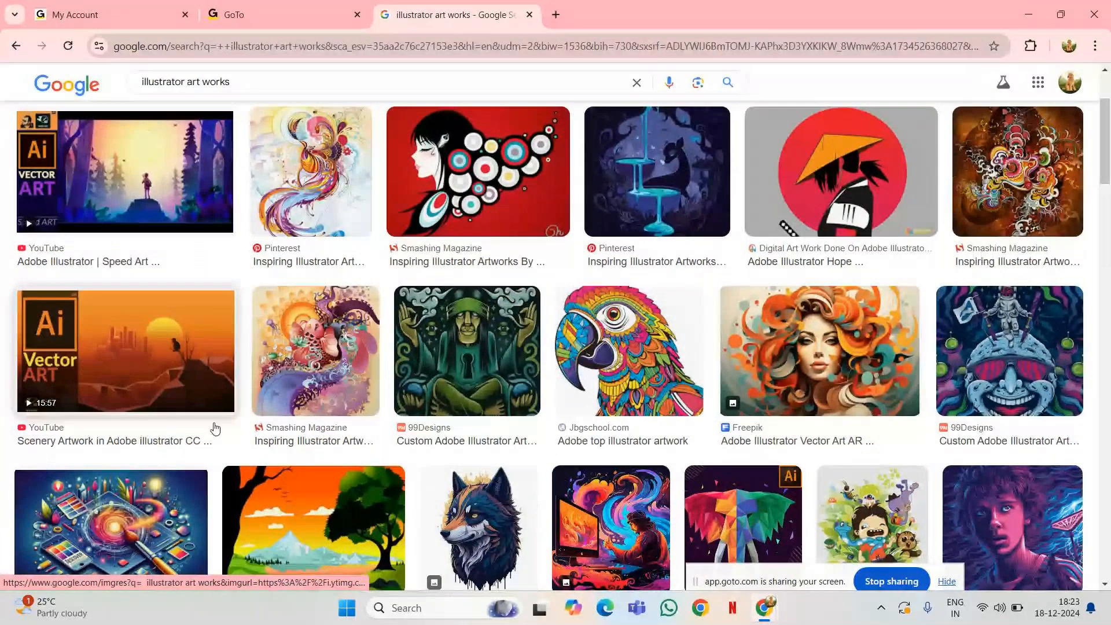
scroll(215, 428, "down", 3)
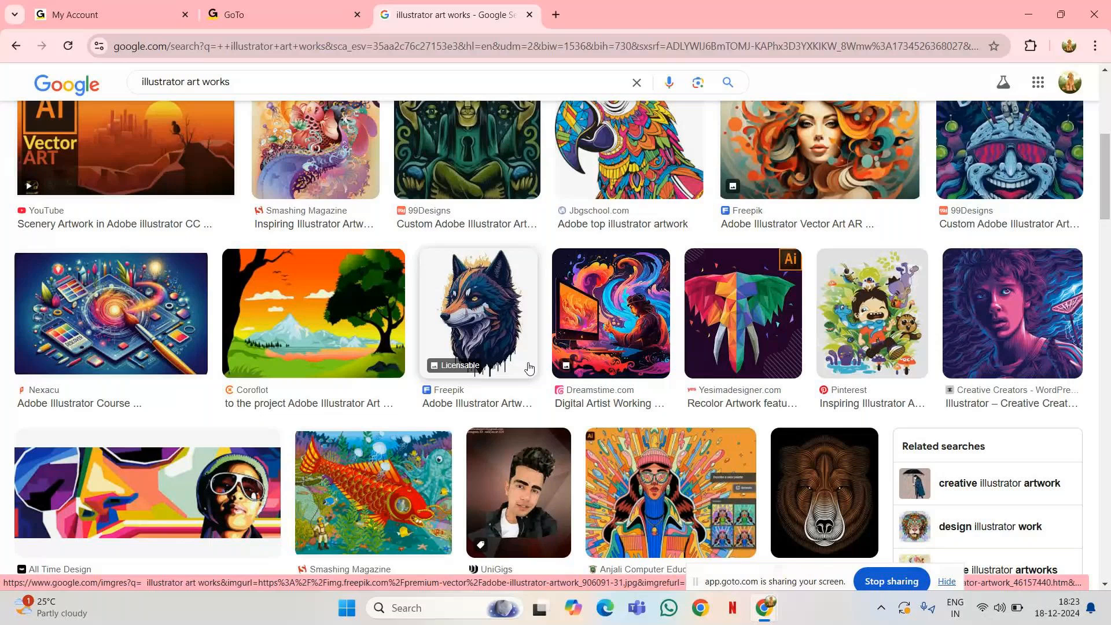
scroll(528, 368, "down", 10)
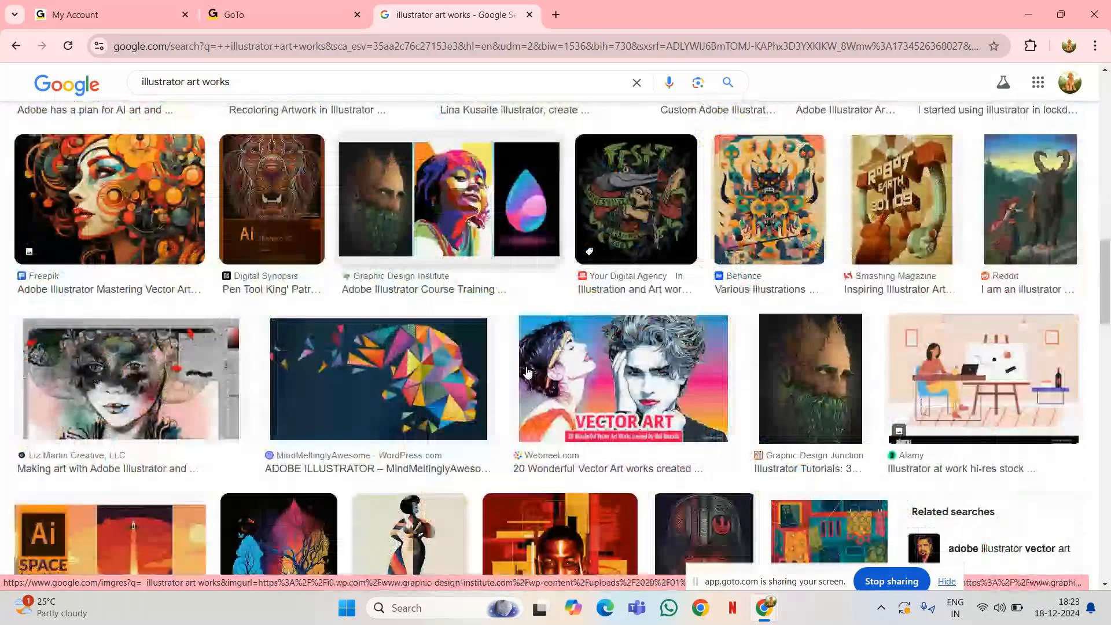
scroll(528, 373, "down", 2)
scroll(527, 373, "down", 2)
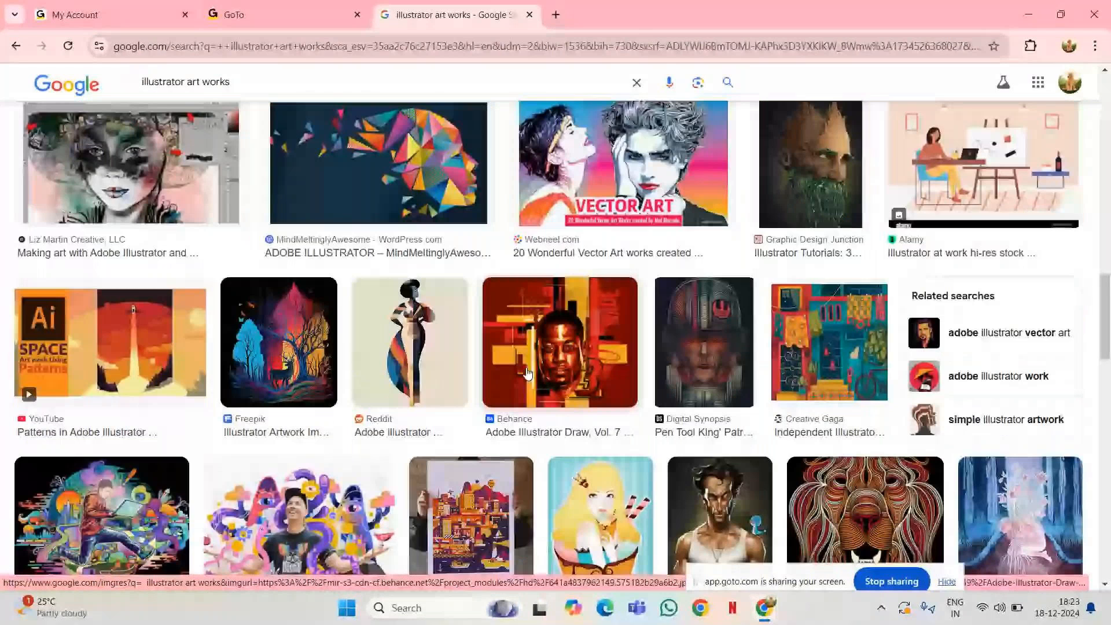
scroll(527, 373, "down", 4)
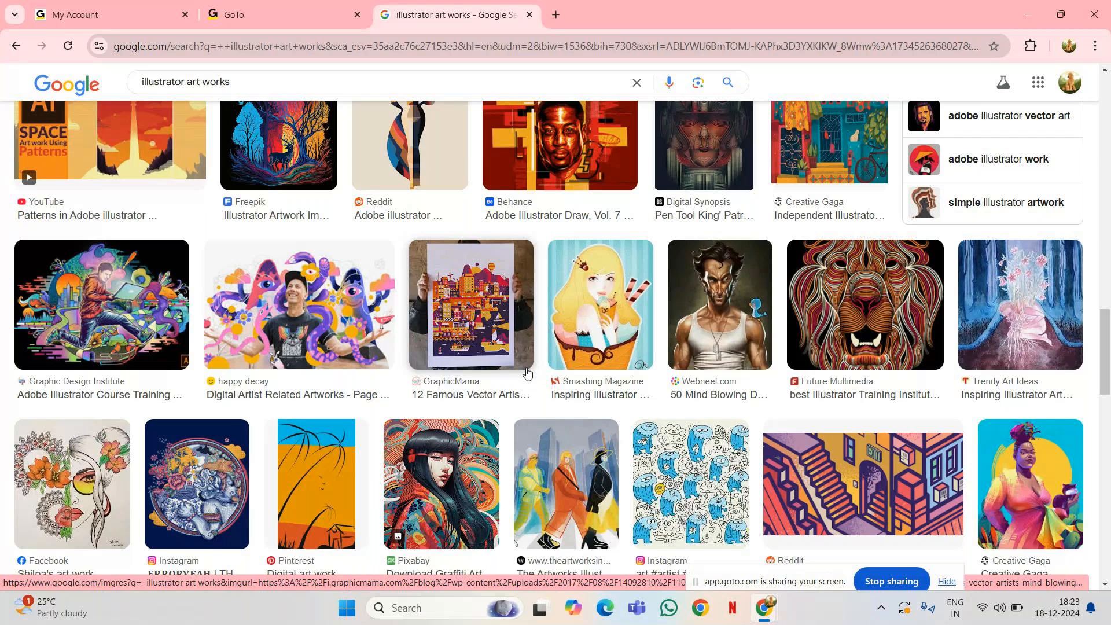
scroll(538, 353, "up", 15)
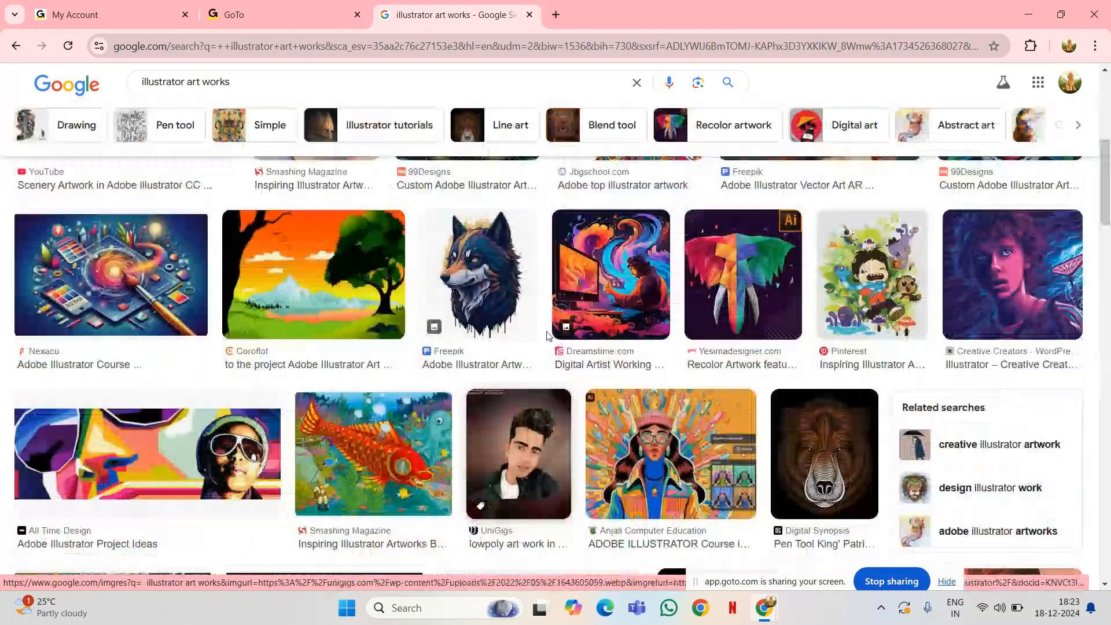
scroll(547, 336, "up", 5)
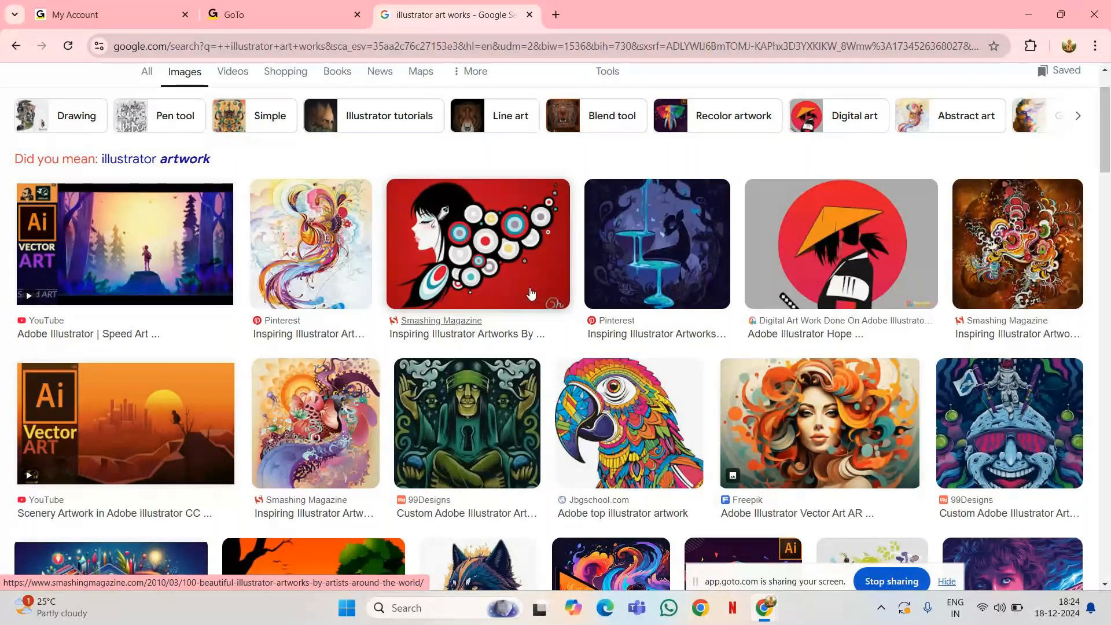
Replace "art works" in the query to search images for "illustrator infographic".
scroll(261, 101, "up", 1)
left_click_drag(261, 100, 195, 102)
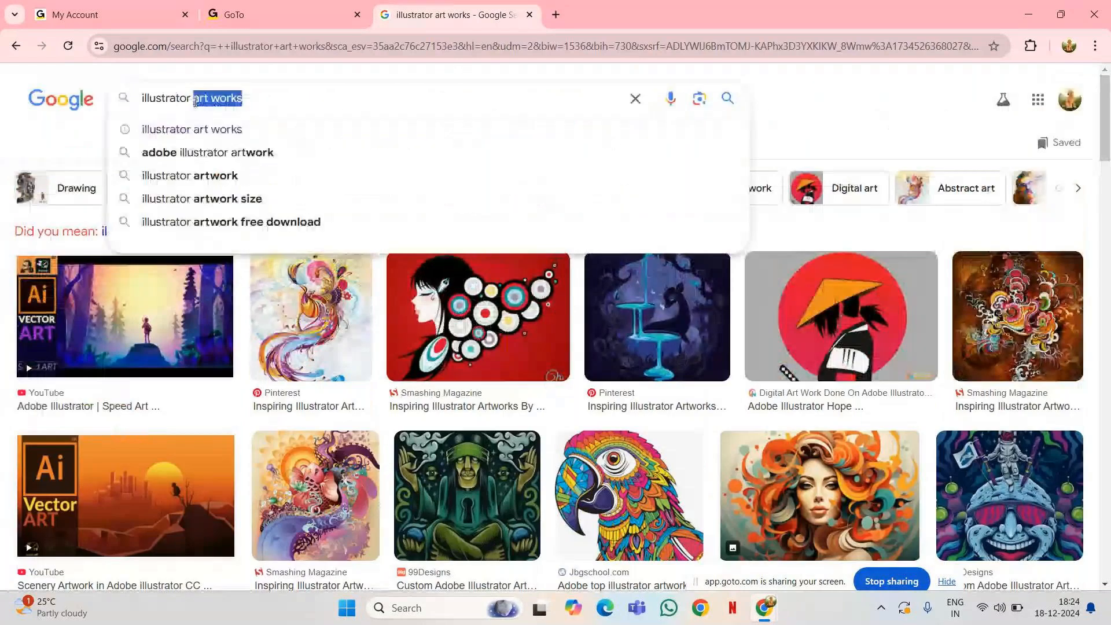
key("BackSpace")
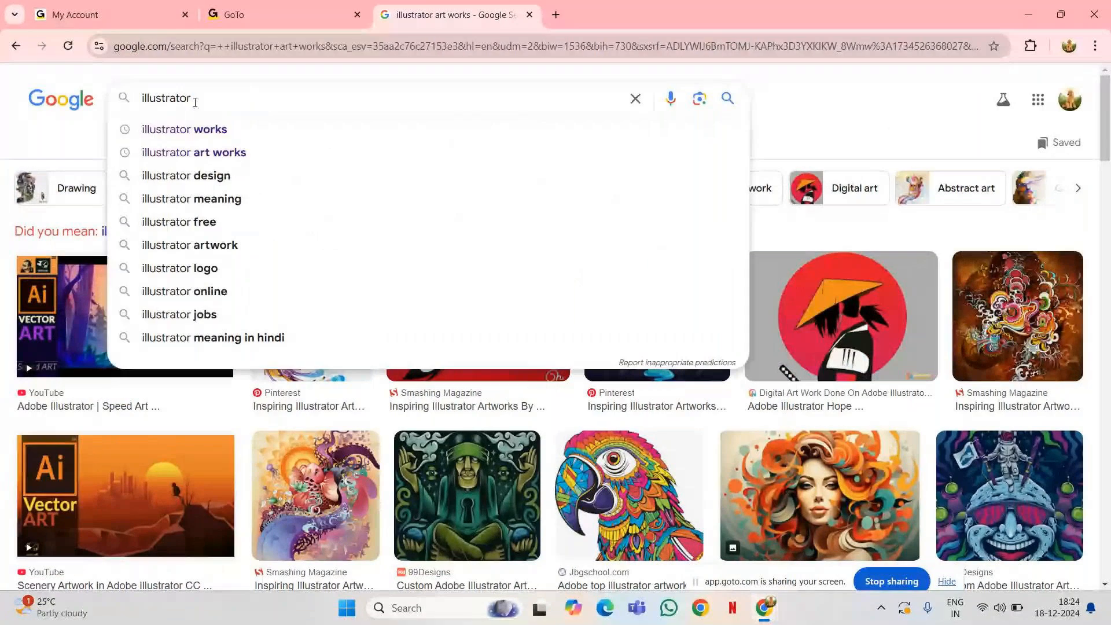
type("info")
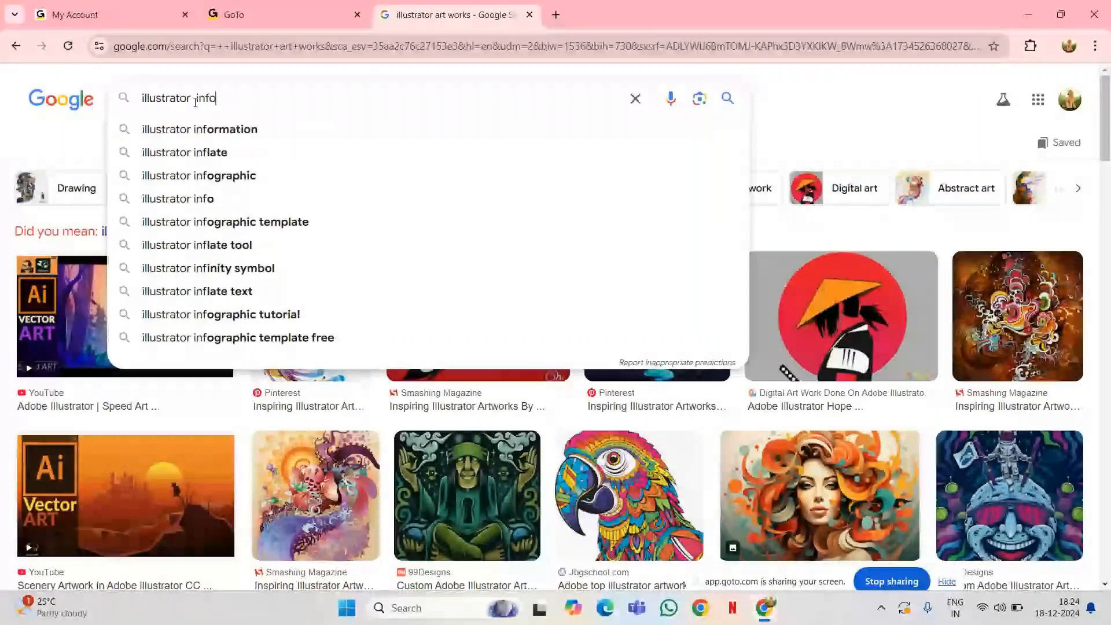
left_click(202, 153)
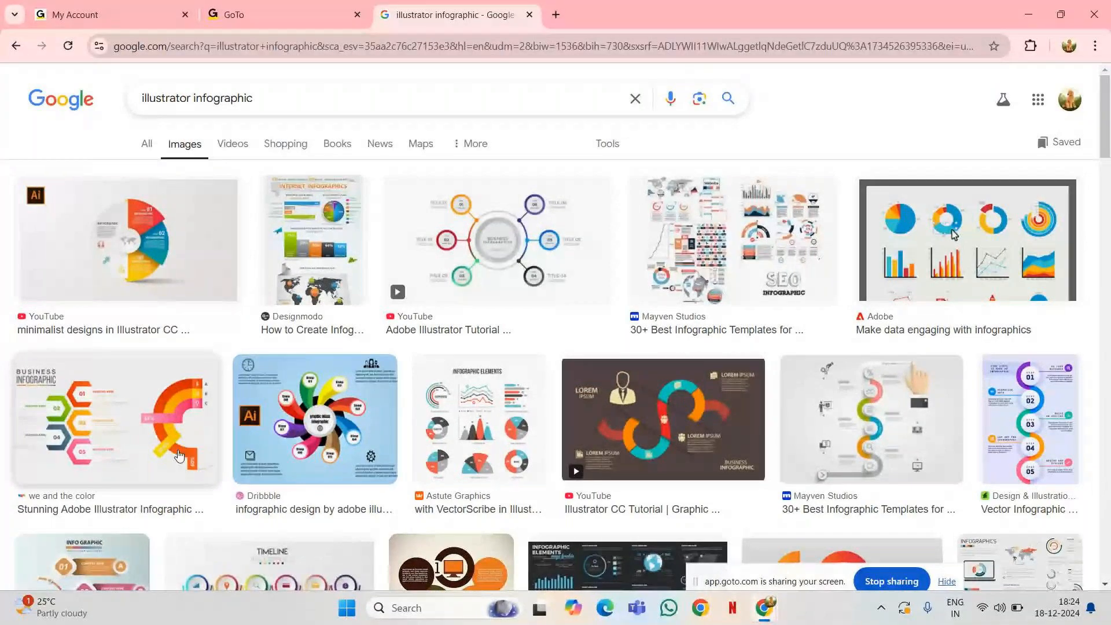
Look through the infographic image results, including the charts, timelines and template designs.
scroll(480, 424, "down", 5)
scroll(479, 424, "down", 5)
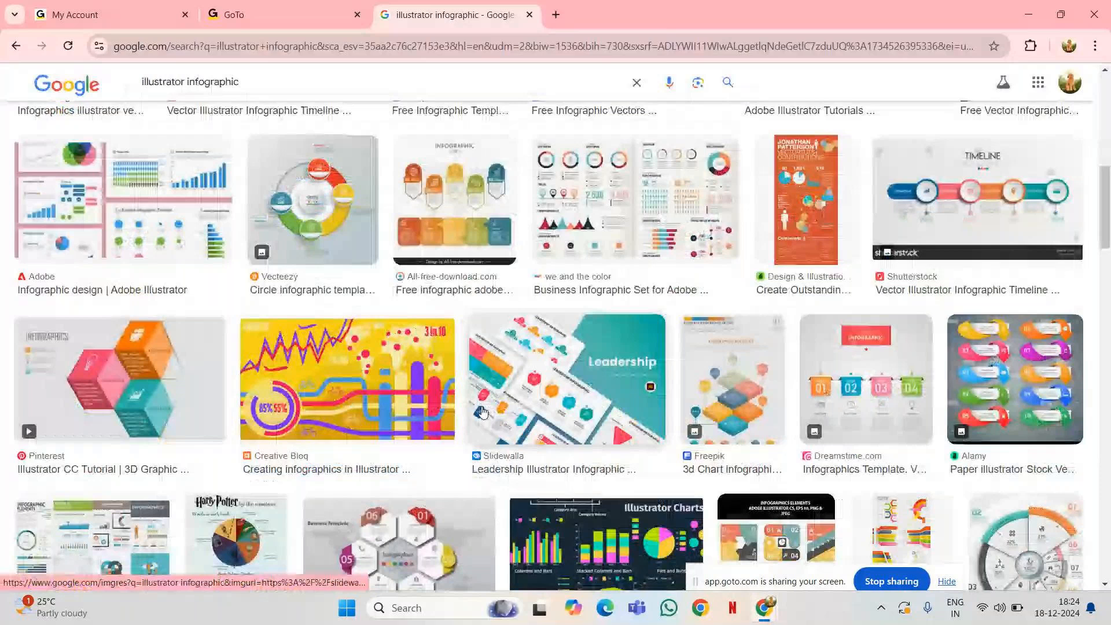
scroll(483, 407, "down", 3)
scroll(492, 395, "up", 10)
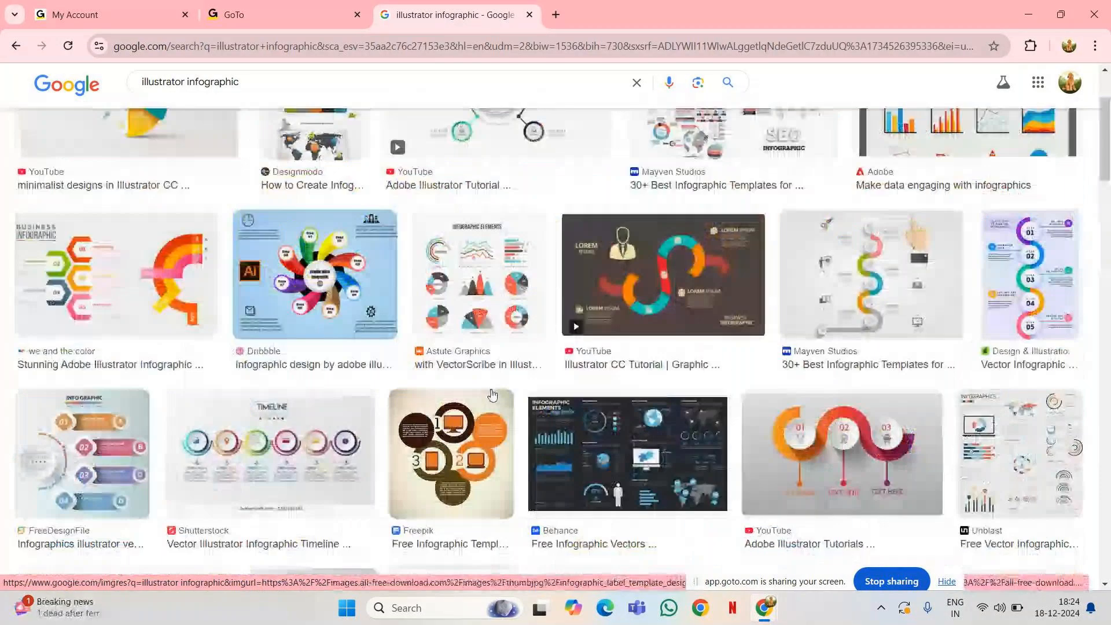
scroll(492, 395, "up", 3)
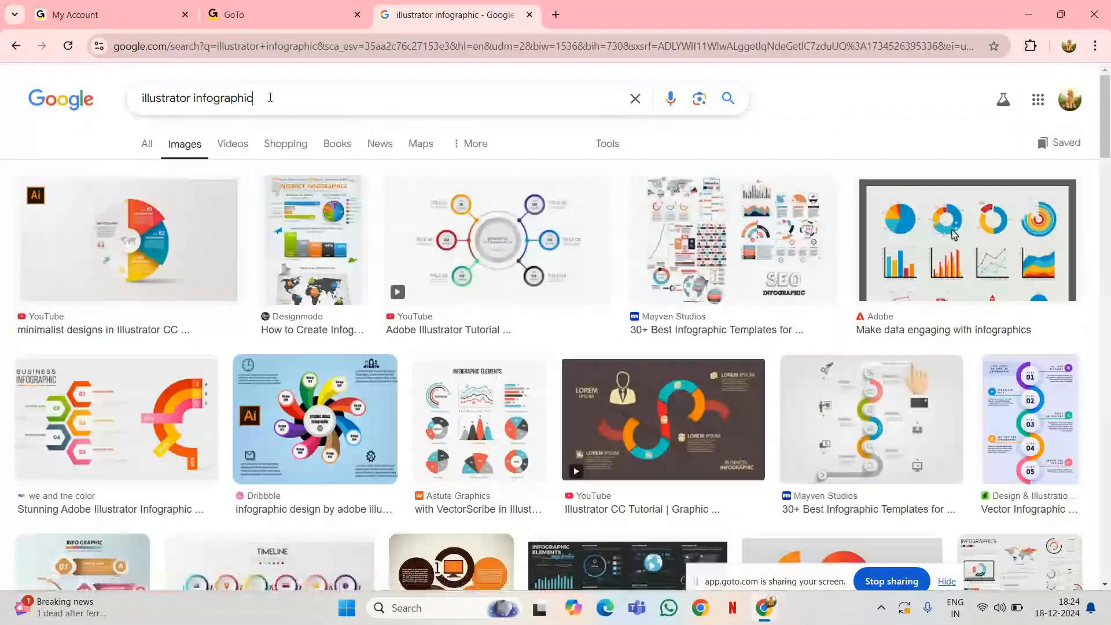
Replace "infographic" in the query to search images for "illustrator web design elements".
left_click_drag(270, 97, 245, 113)
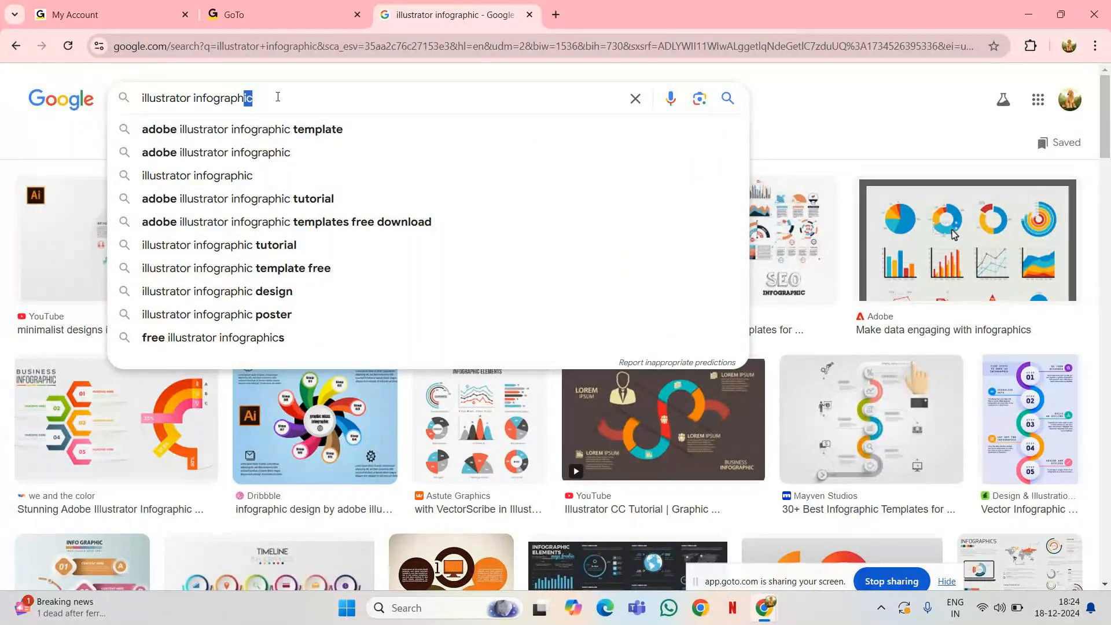
left_click(264, 109)
left_click_drag(300, 97, 193, 101)
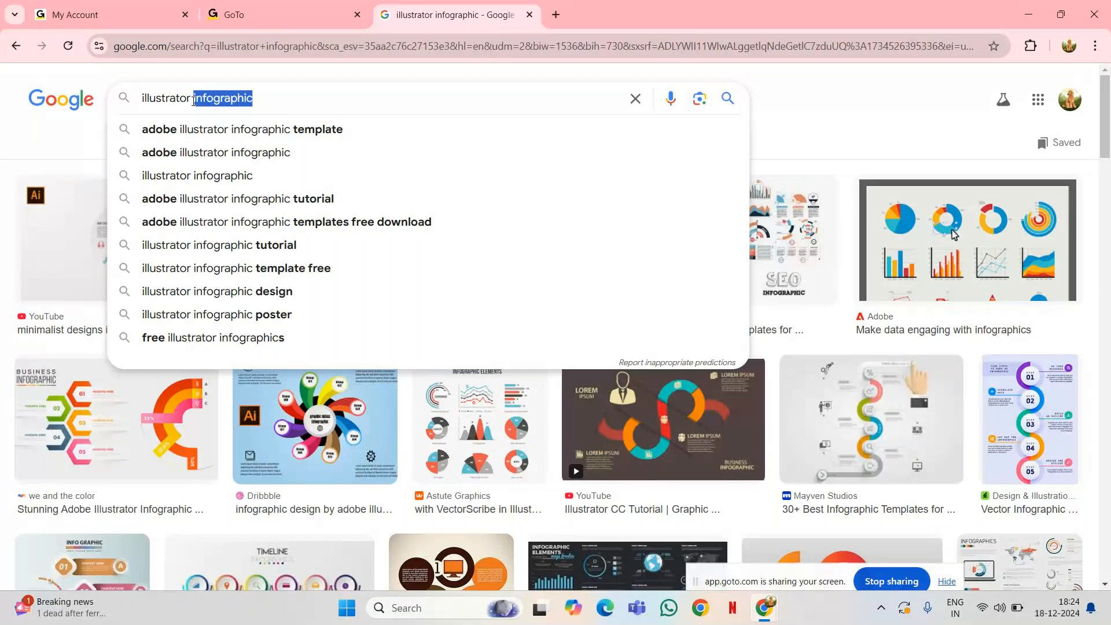
key("BackSpace")
type("web ")
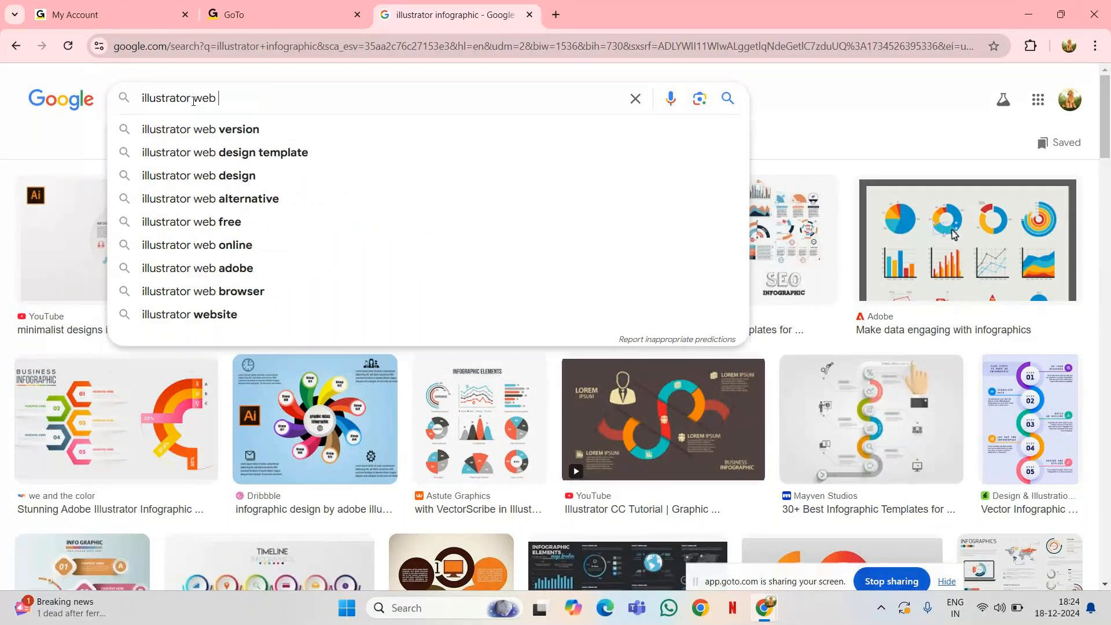
type("des")
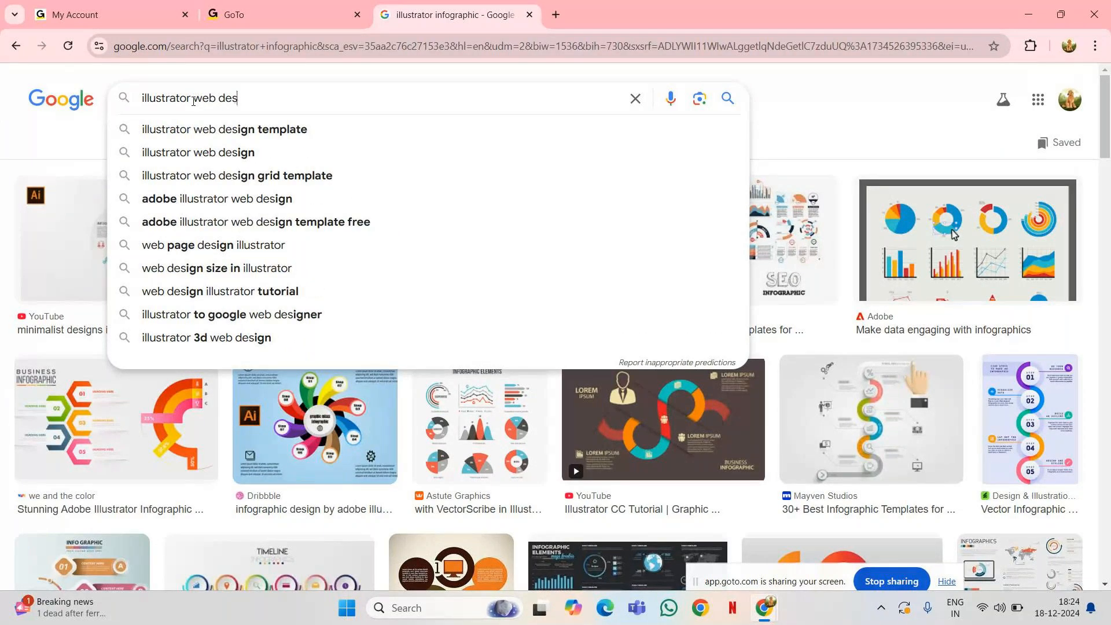
type("i")
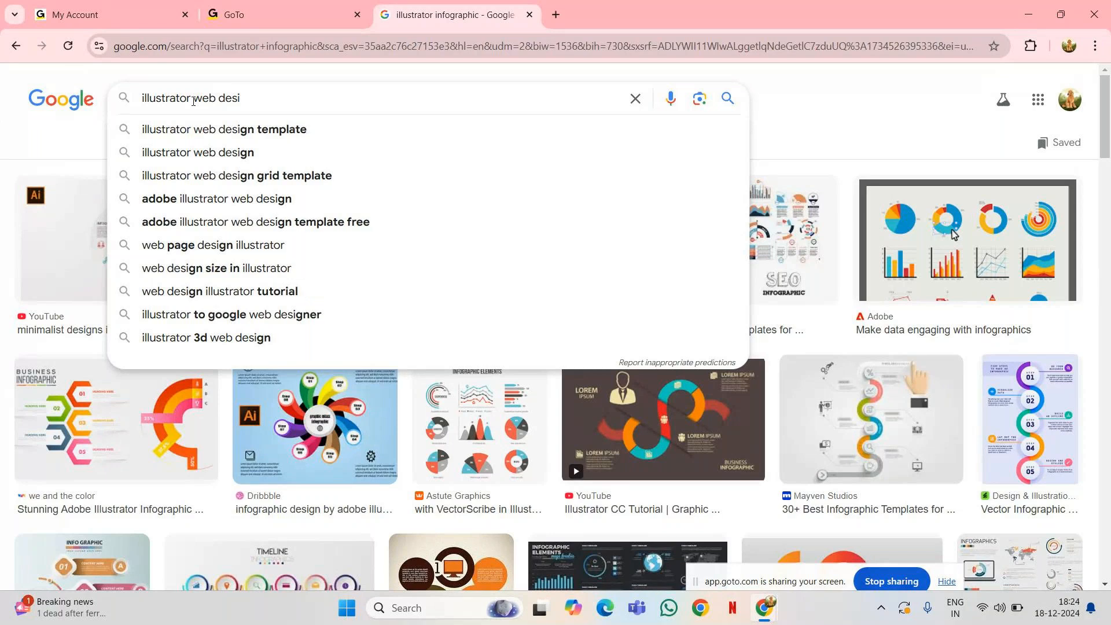
type("gn ")
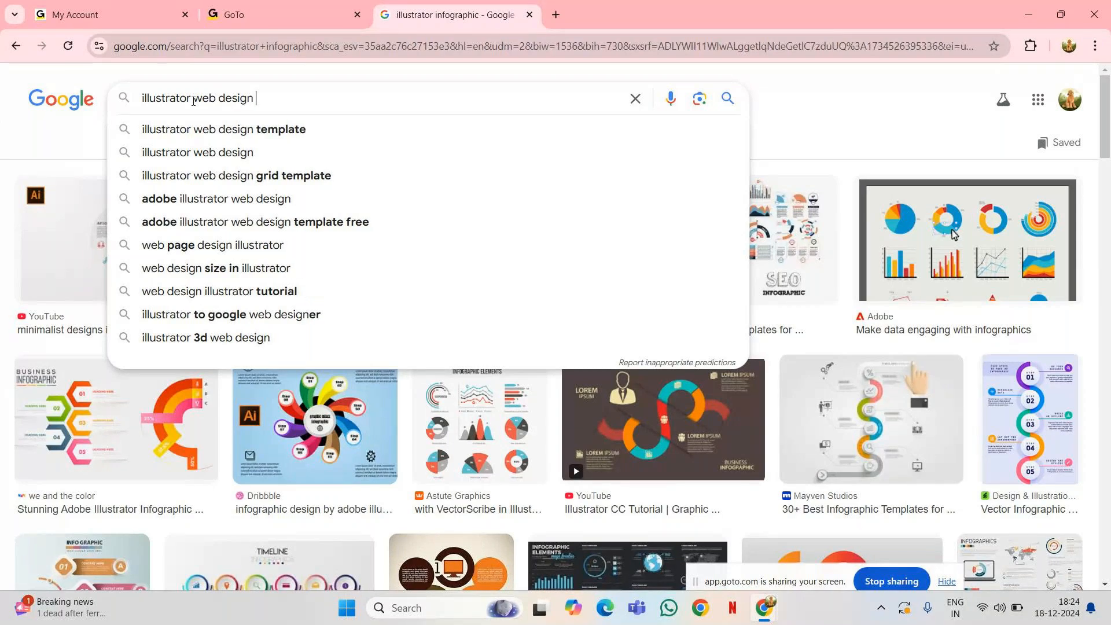
type("eleme")
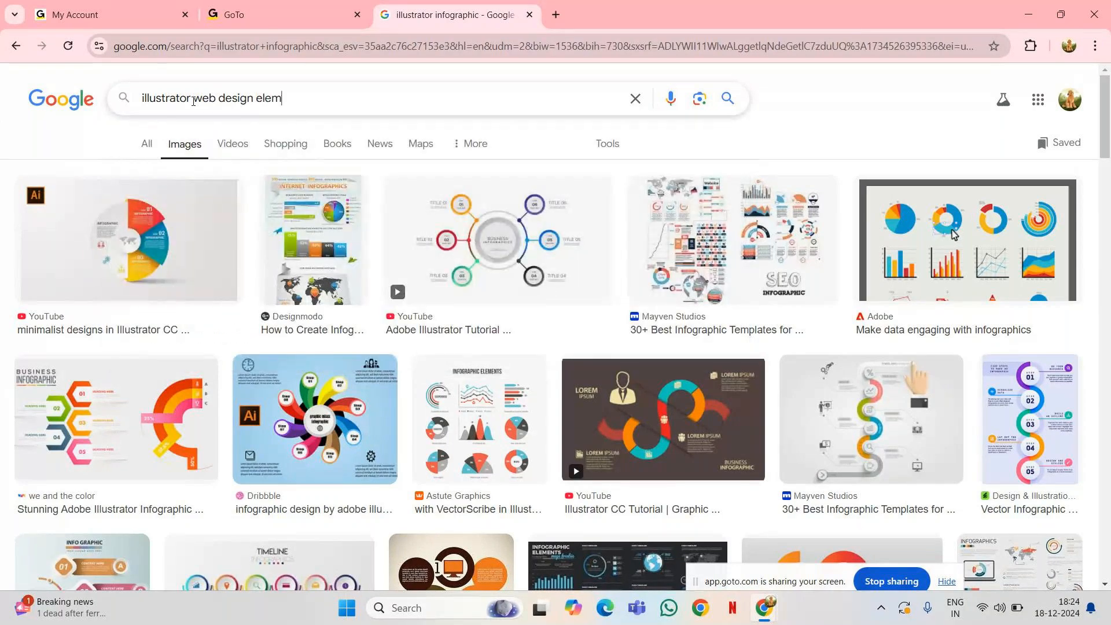
type("nts")
key("Return")
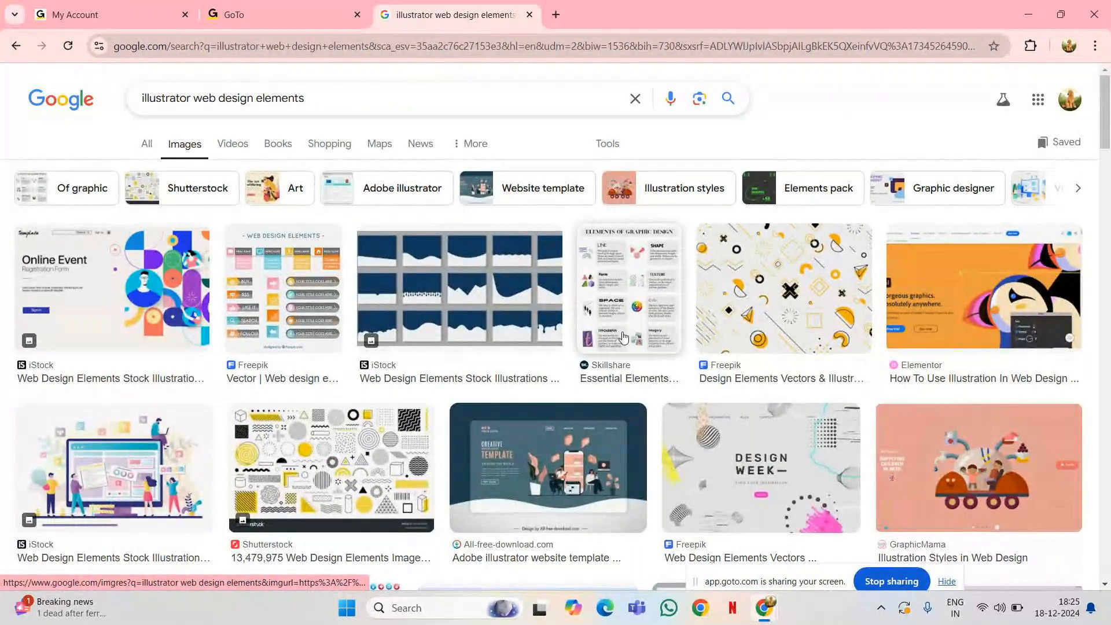
Look through the "illustrator web design elements" image results, including the website templates, interface kits and vector element sets.
scroll(991, 432, "down", 1)
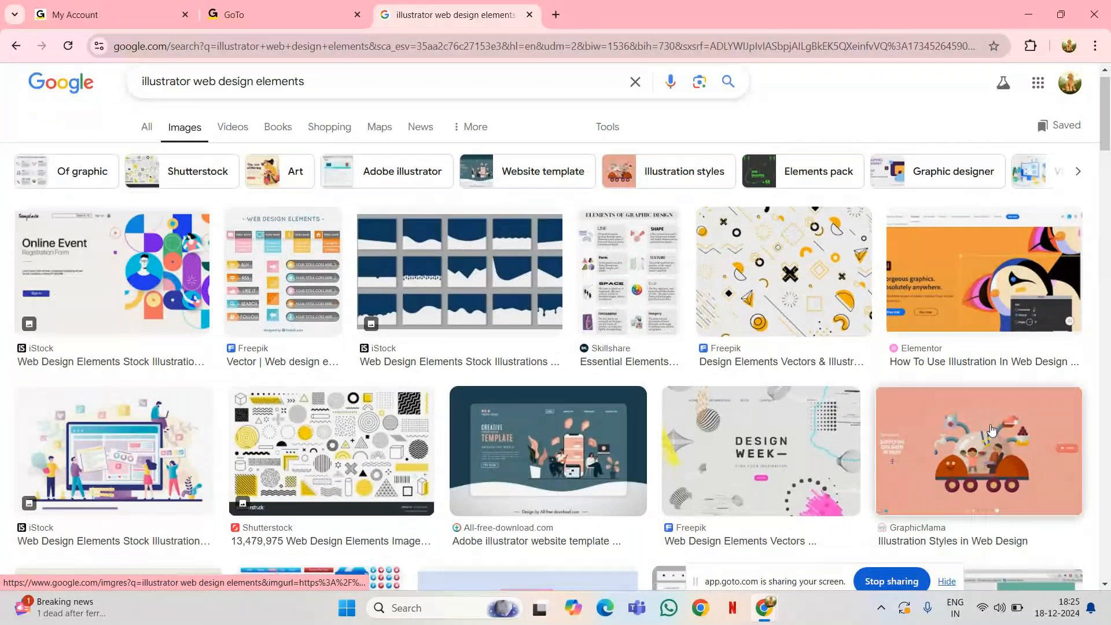
scroll(991, 431, "down", 3)
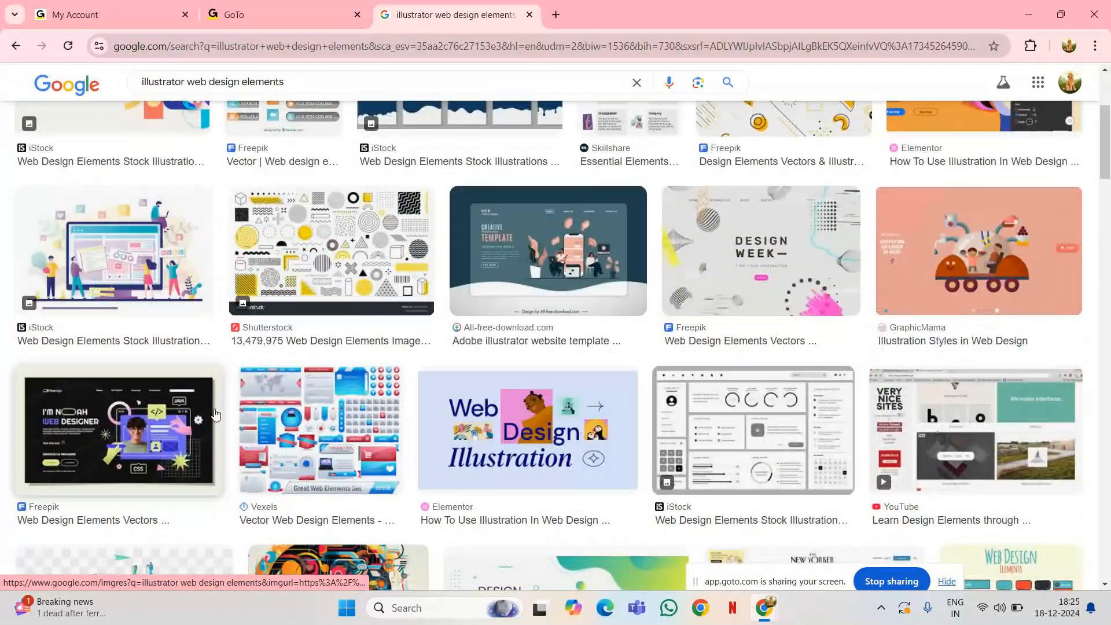
scroll(215, 415, "down", 3)
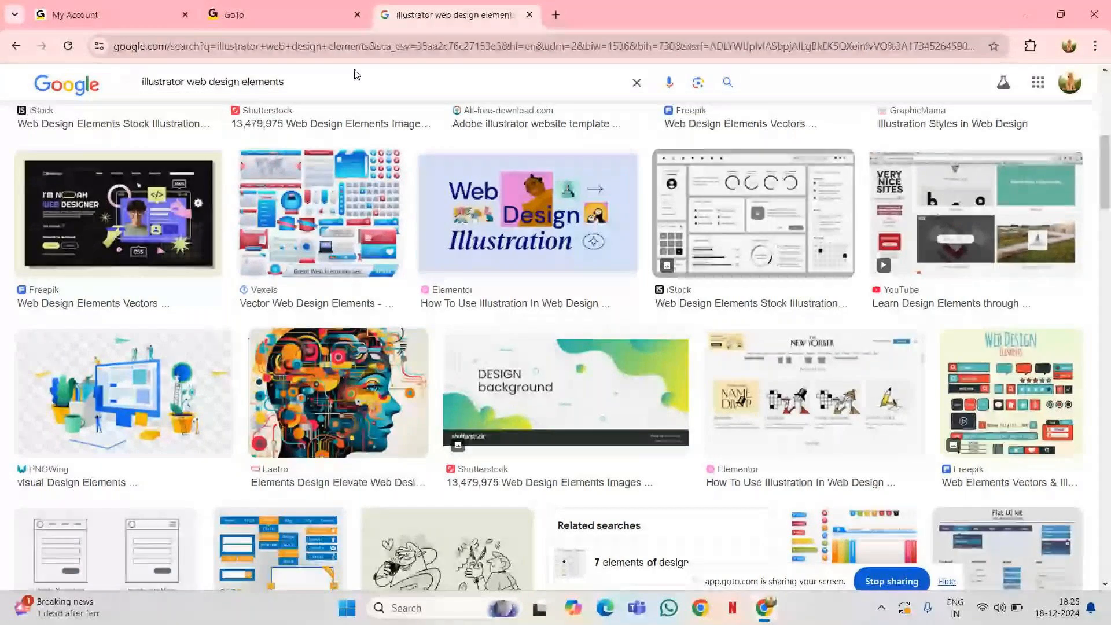
Replace "web design elements" in the query to search images for "illustrator 3d works".
left_click_drag(356, 75, 191, 82)
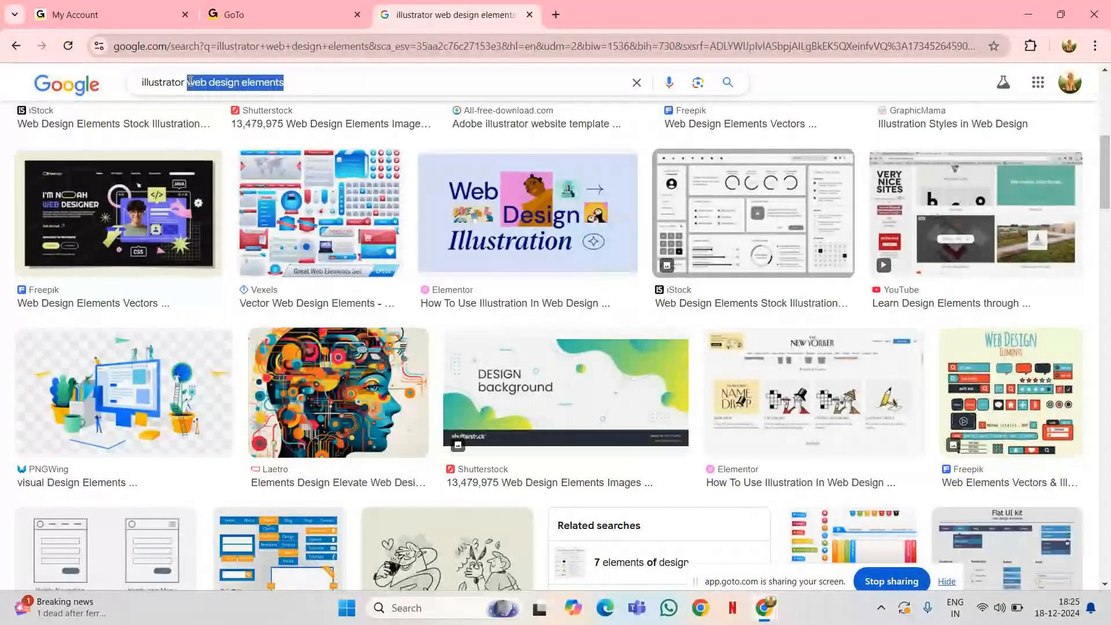
type("3d w")
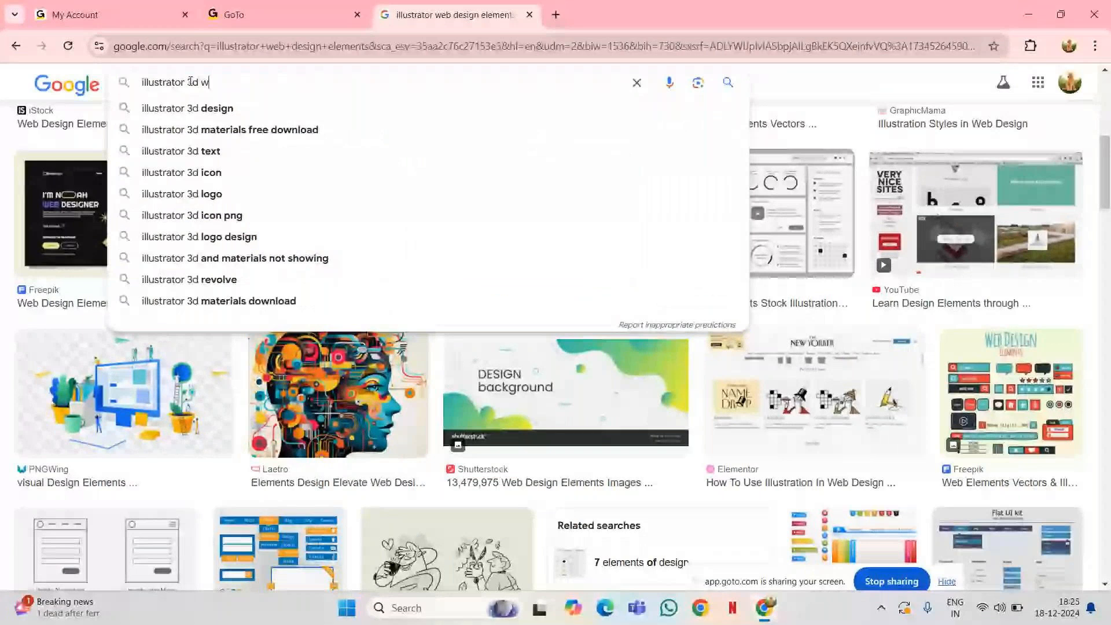
type("orks")
key("Return")
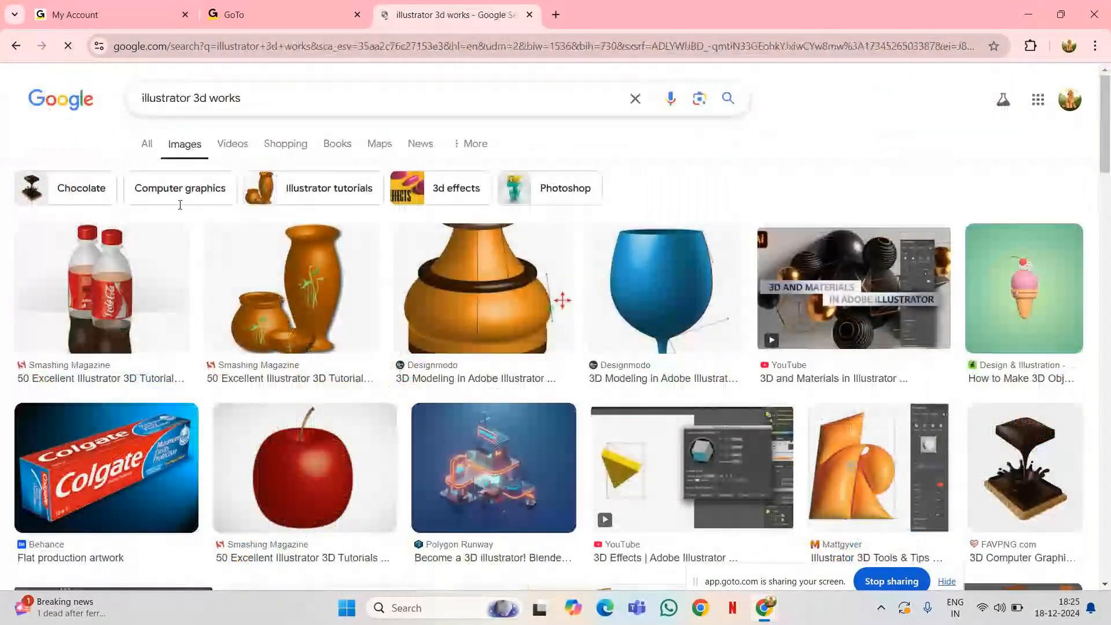
Browse the "illustrator 3d works" results to examine the 3D objects, characters, lettering and product artwork examples.
scroll(497, 345, "down", 1)
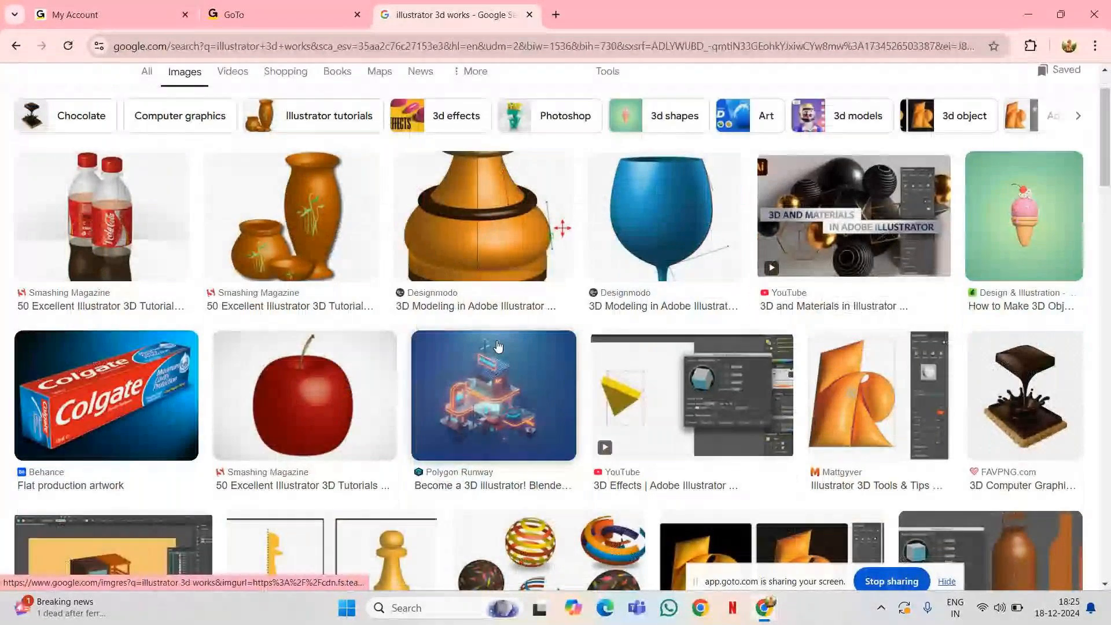
scroll(498, 346, "down", 6)
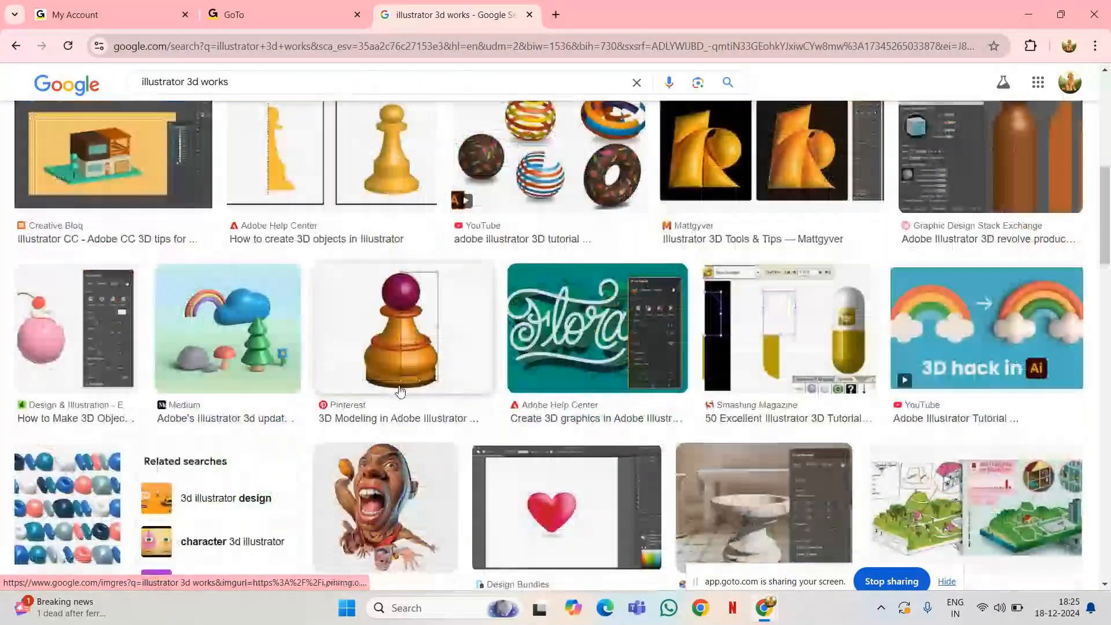
scroll(400, 392, "down", 2)
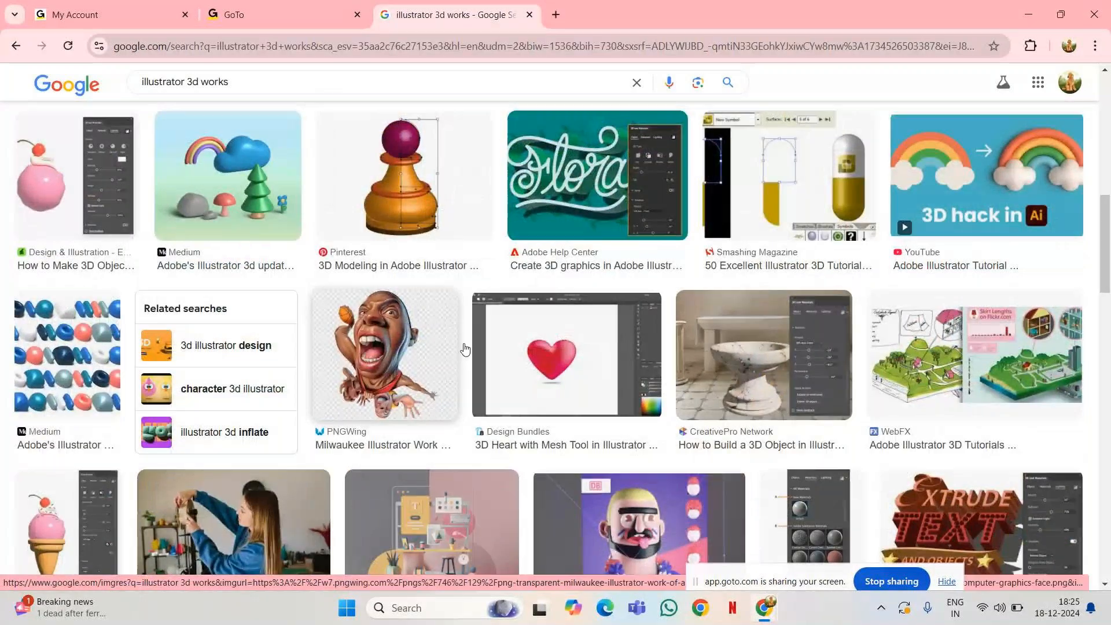
scroll(297, 513, "down", 2)
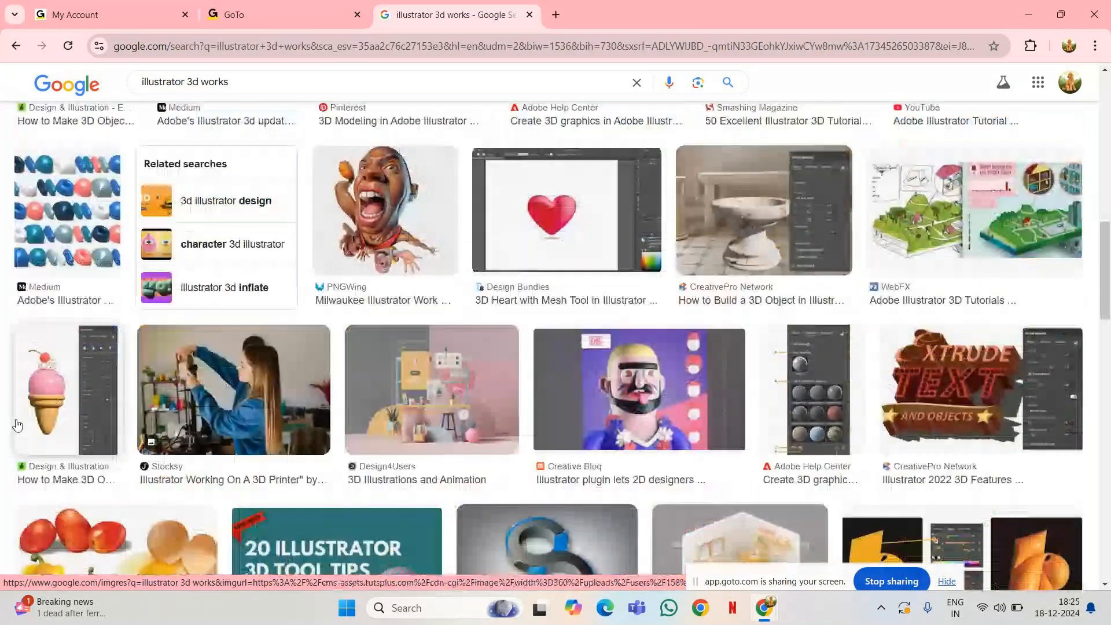
scroll(780, 444, "down", 2)
scroll(275, 390, "down", 1)
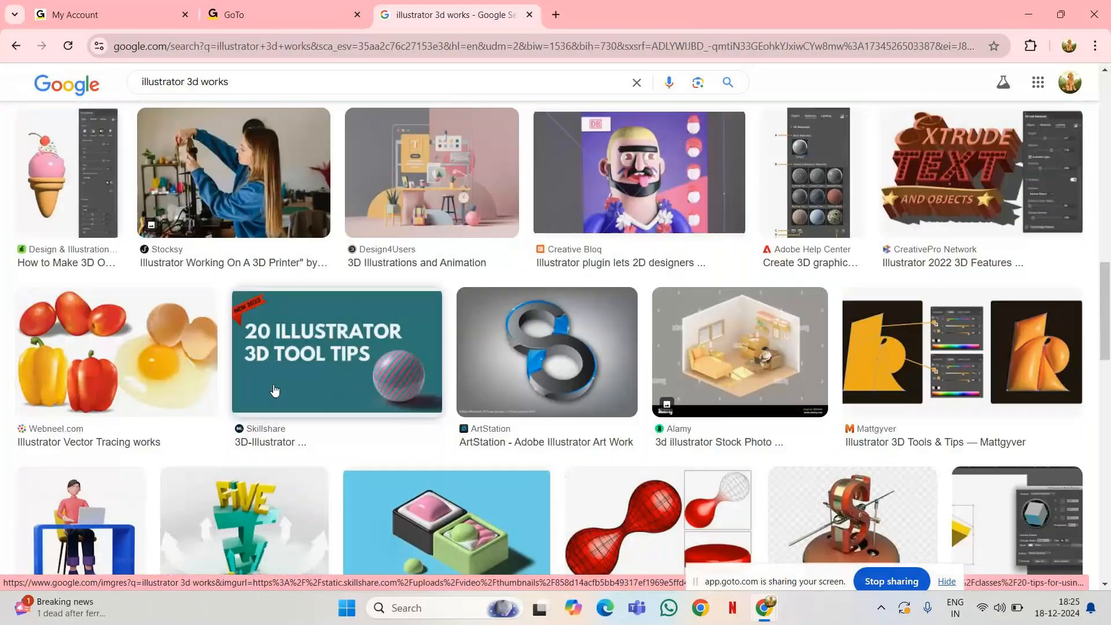
scroll(639, 386, "down", 5)
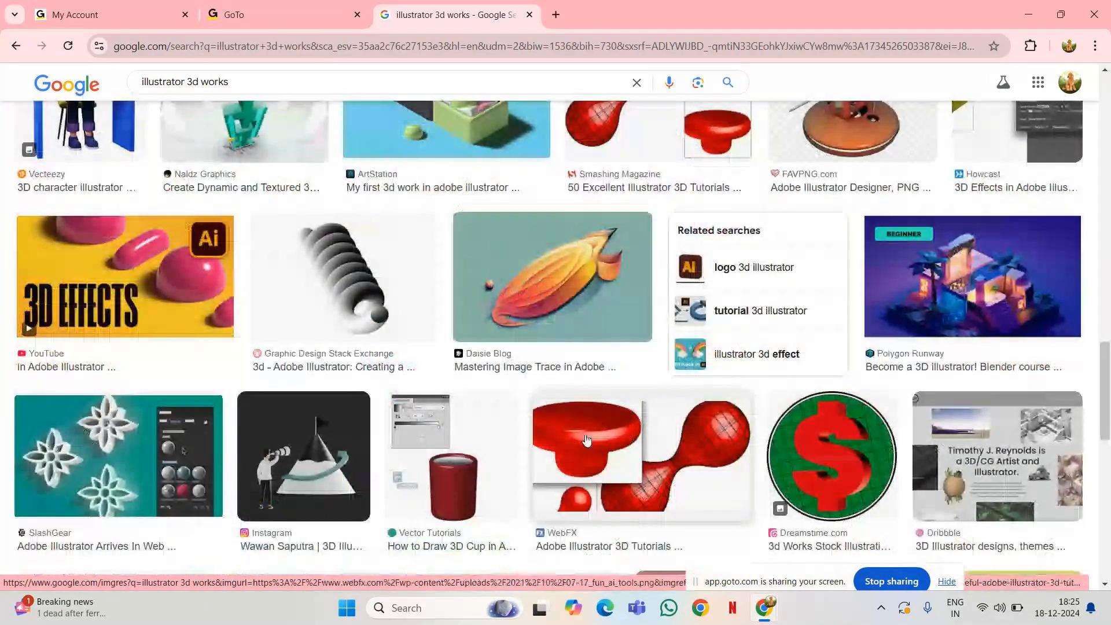
scroll(539, 422, "down", 1)
scroll(405, 290, "up", 9)
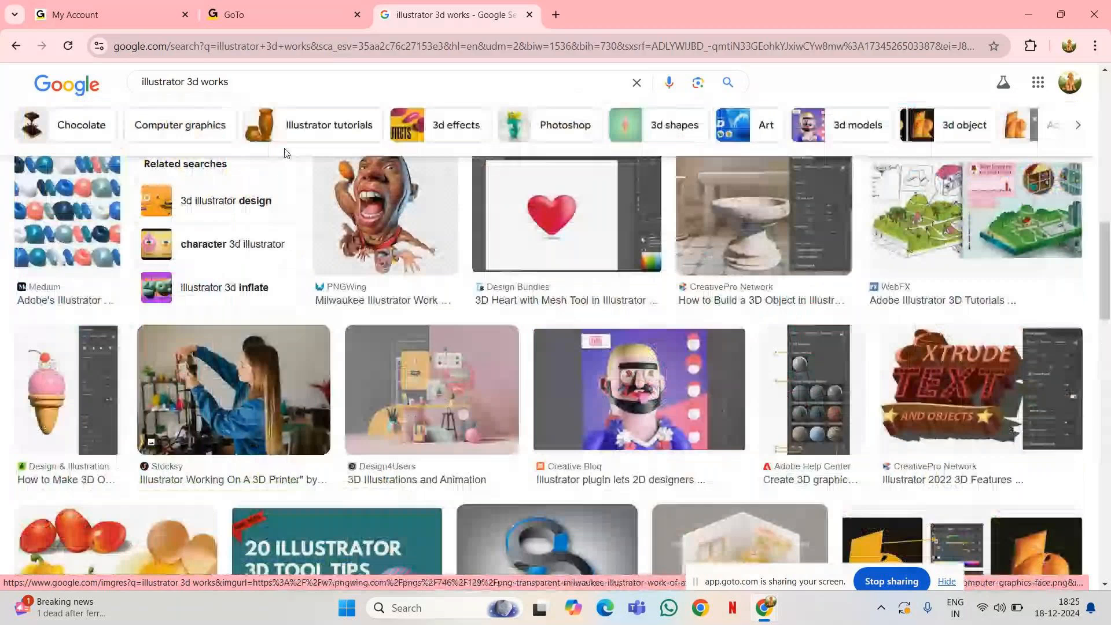
Change "3d" to "2d" in the query to search images for "illustrator 2d works".
scroll(284, 153, "up", 3)
left_click_drag(186, 82, 189, 87)
key("BackSpace")
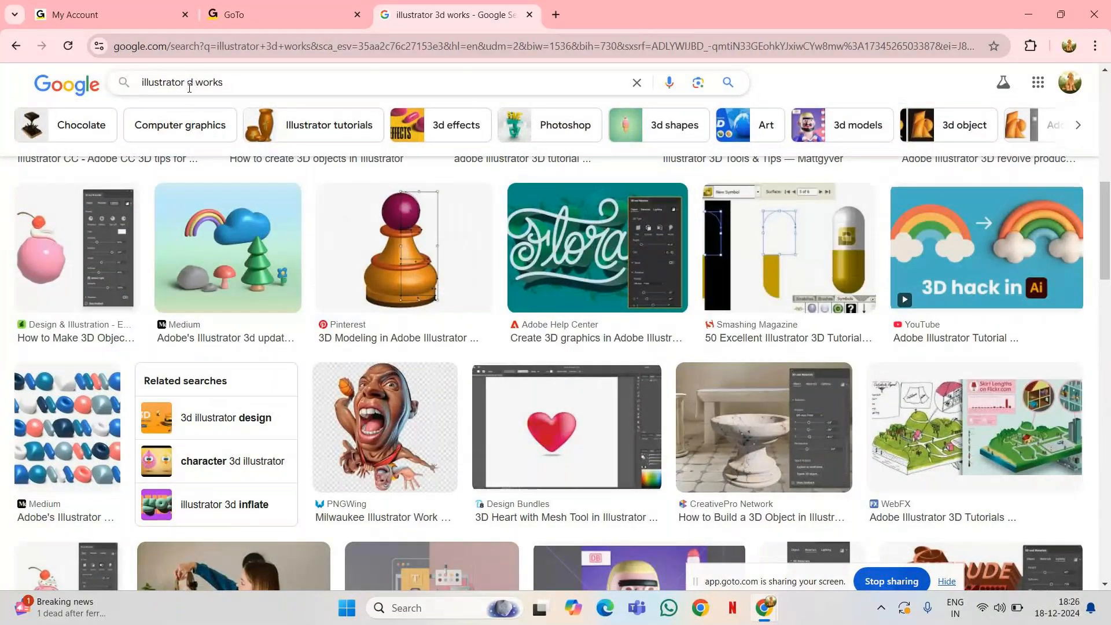
type("2")
key("Return")
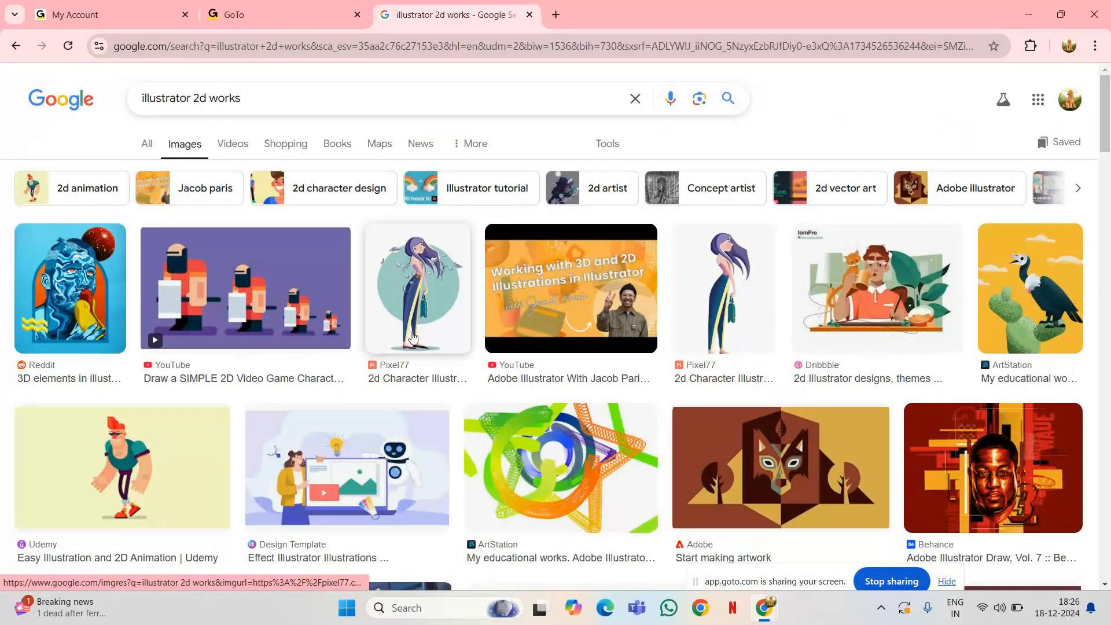
Browse the "illustrator 2d works" results to examine the flat illustrations, character designs and 2D artwork examples.
scroll(413, 337, "down", 5)
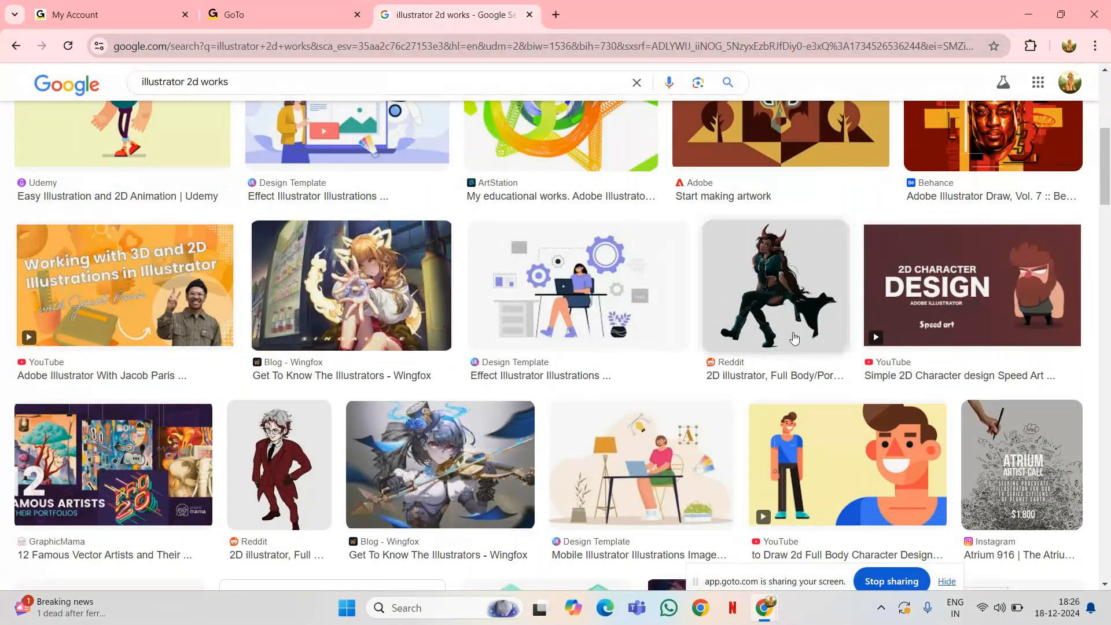
scroll(794, 339, "up", 5)
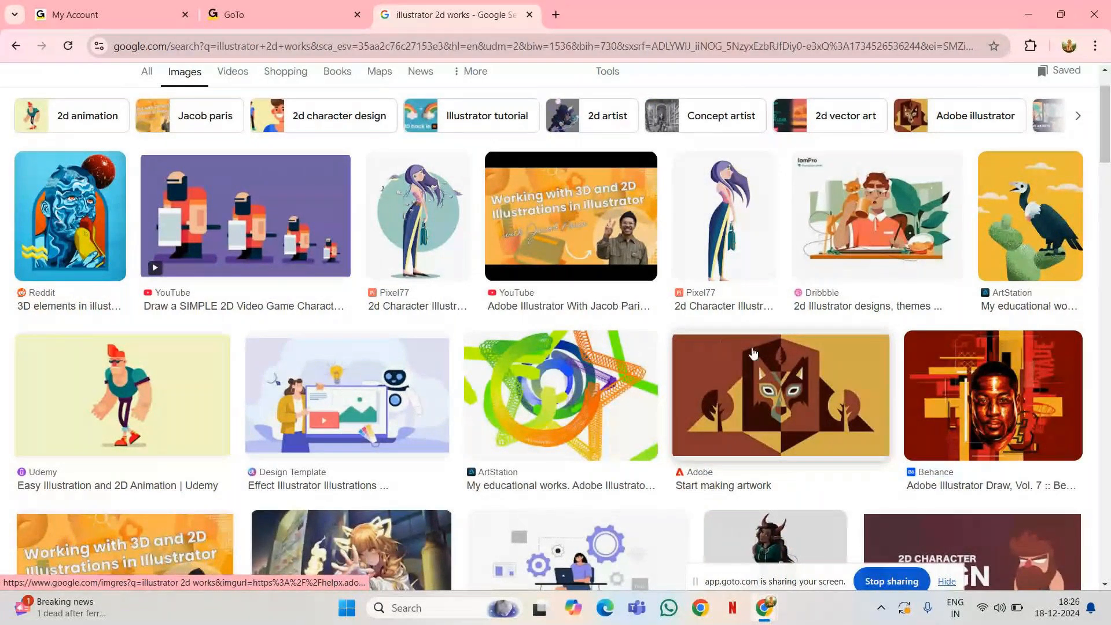
scroll(753, 354, "down", 1)
scroll(754, 353, "down", 10)
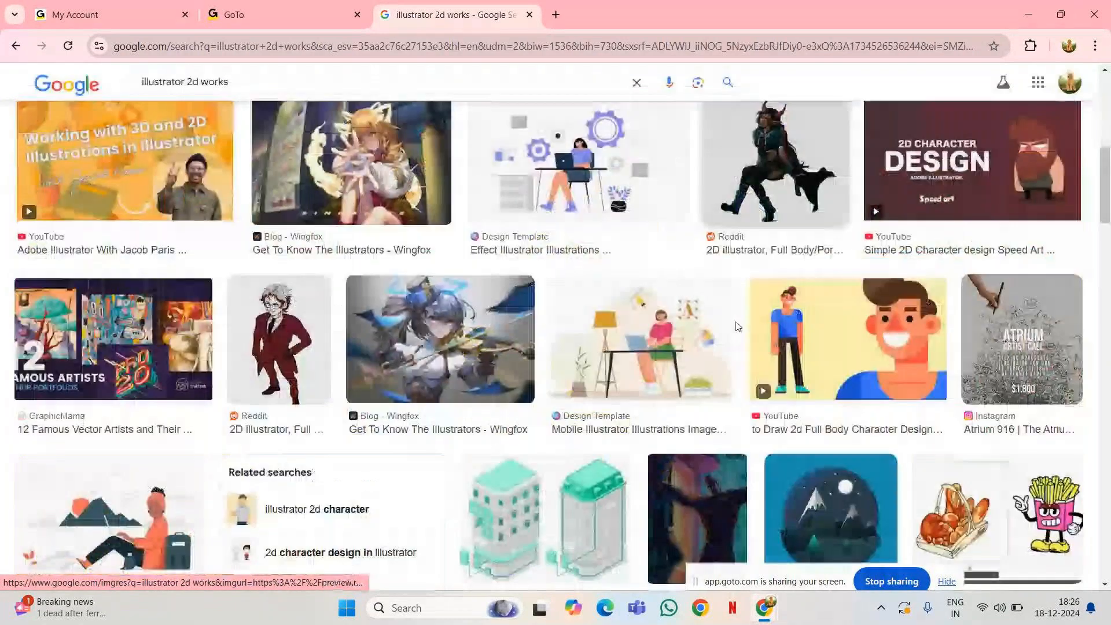
scroll(744, 321, "down", 5)
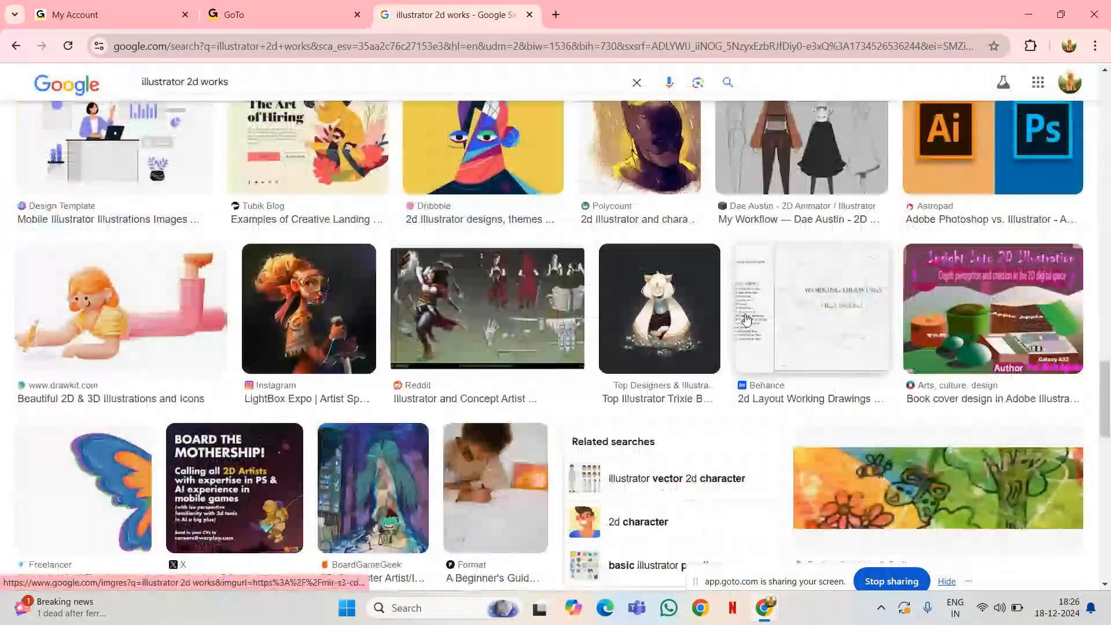
scroll(746, 320, "down", 2)
scroll(748, 319, "down", 2)
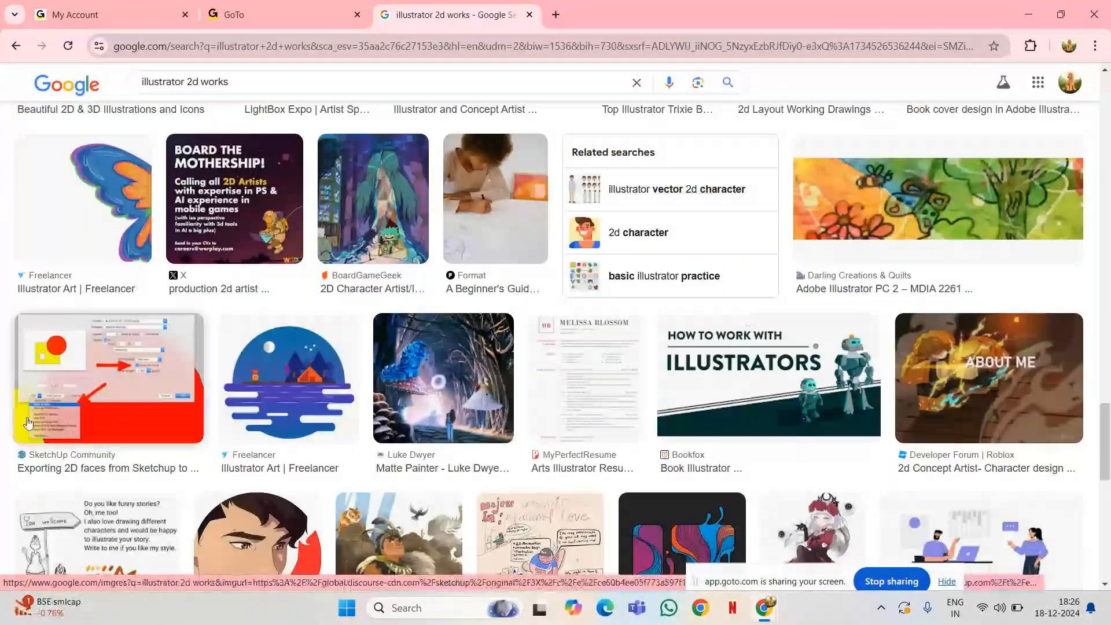
scroll(343, 394, "down", 1)
scroll(402, 368, "down", 10)
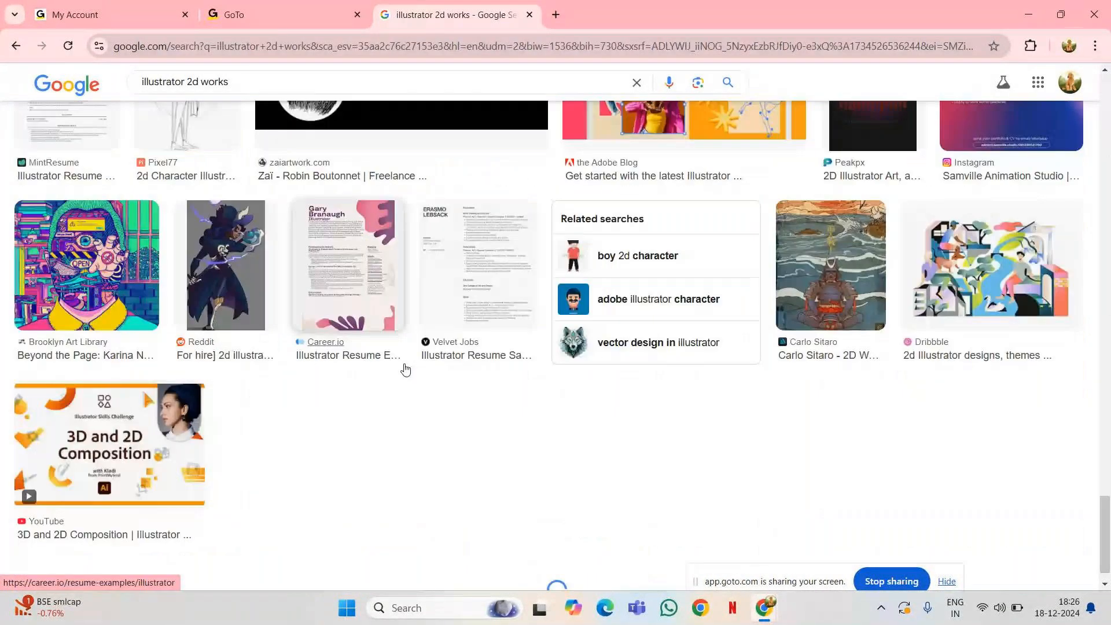
scroll(518, 309, "down", 5)
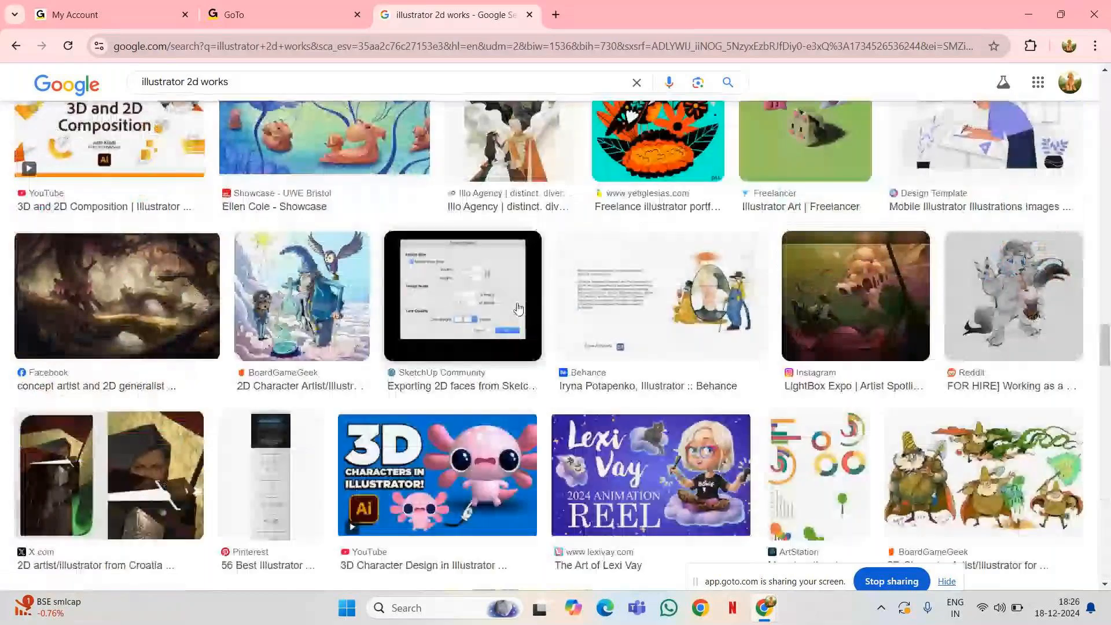
scroll(518, 309, "down", 8)
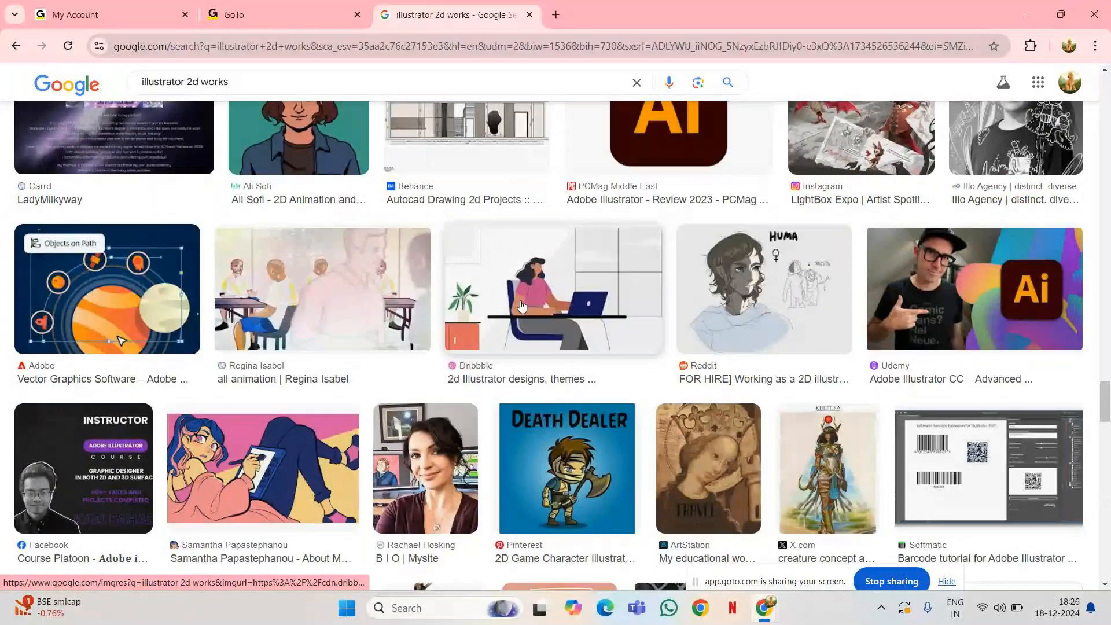
scroll(522, 306, "down", 10)
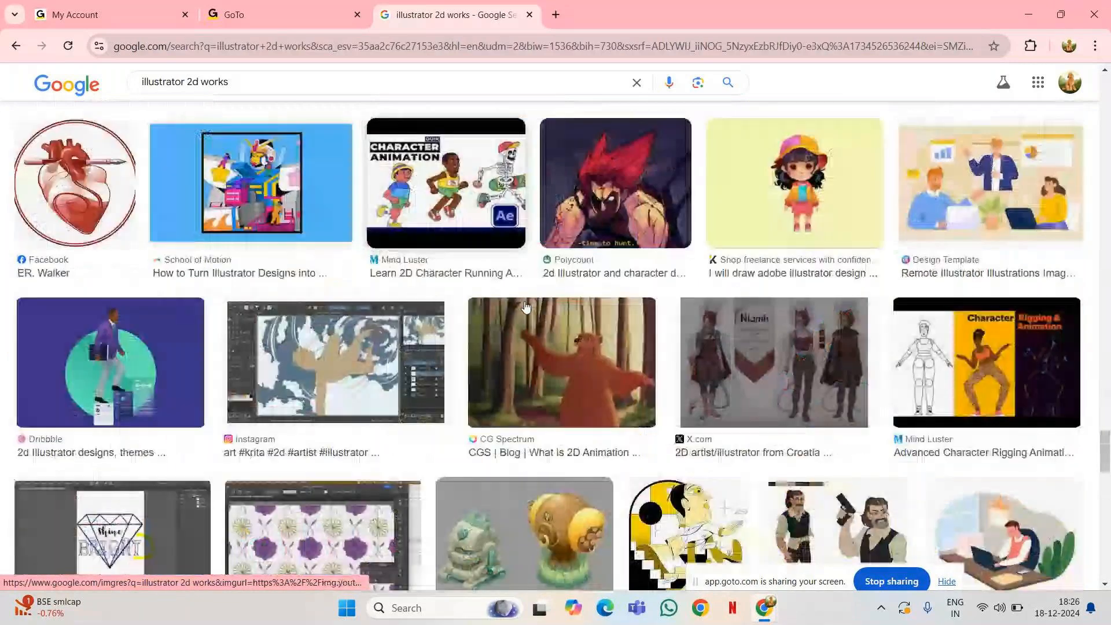
scroll(526, 307, "down", 2)
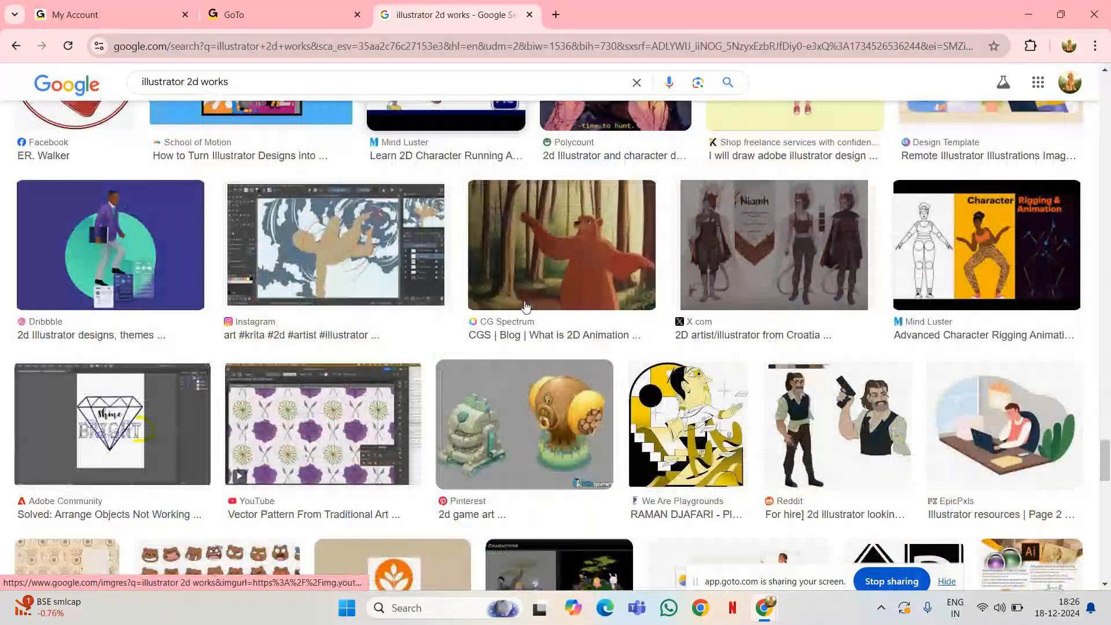
scroll(525, 306, "down", 2)
scroll(530, 308, "down", 5)
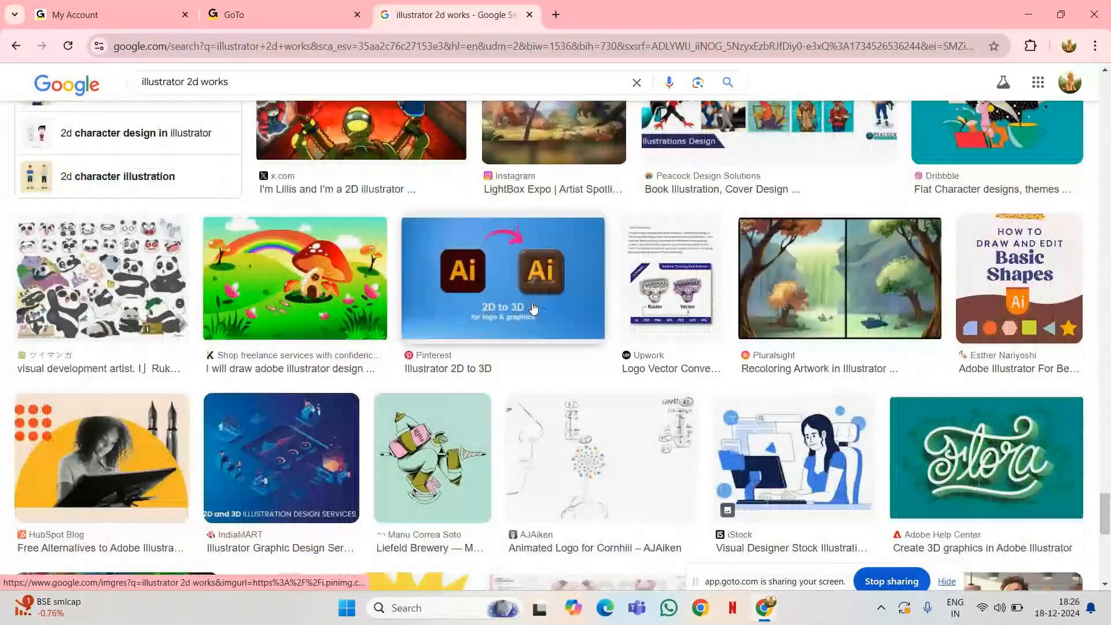
scroll(533, 309, "down", 4)
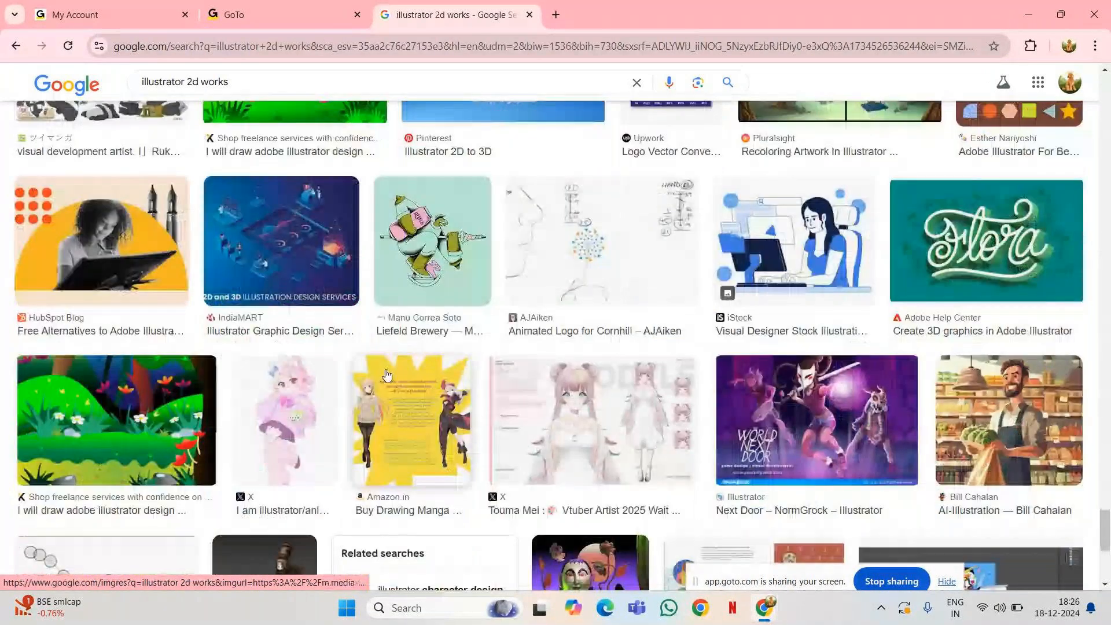
Return to the 3D works search and replace "3d works" to search images for the suggested "illustrator cartoon character".
key("alt+Left")
left_click_drag(239, 82, 189, 84)
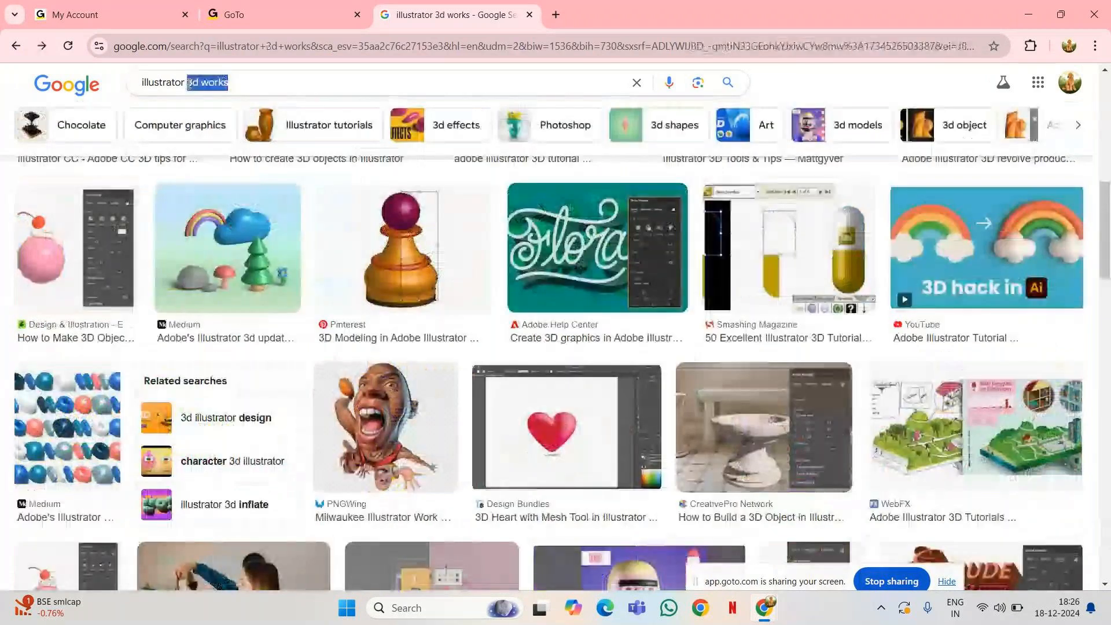
key("BackSpace")
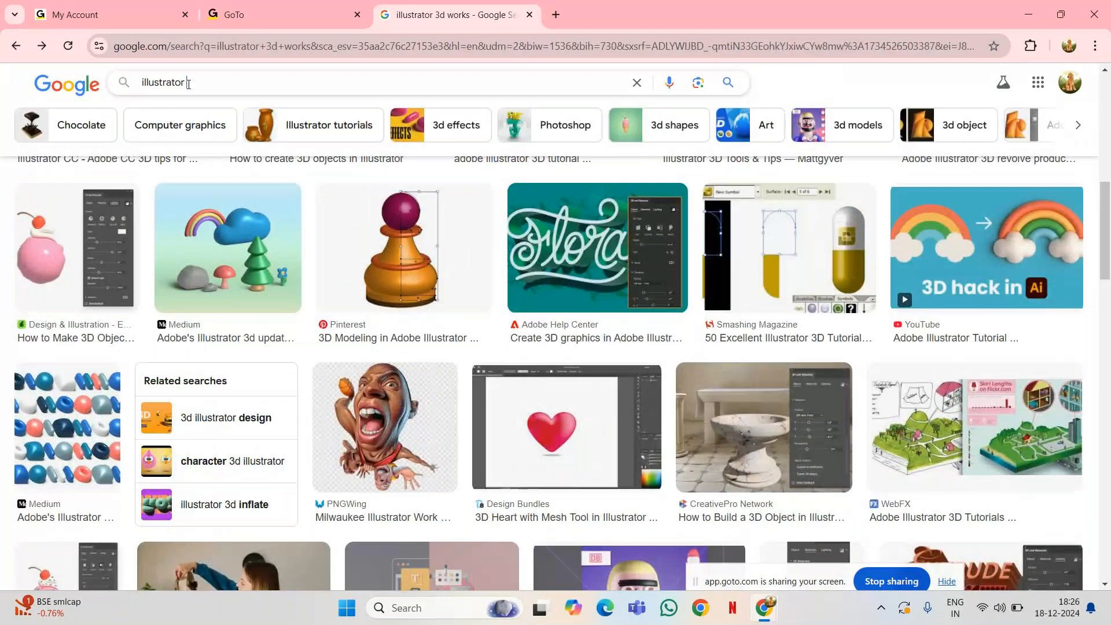
type("cartoon")
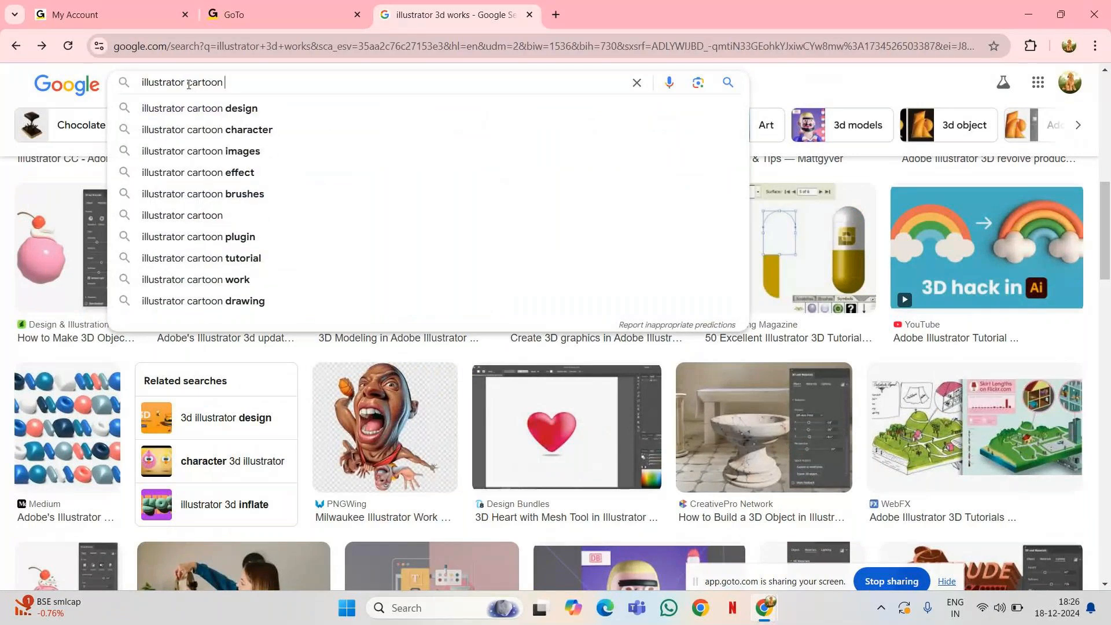
left_click(207, 130)
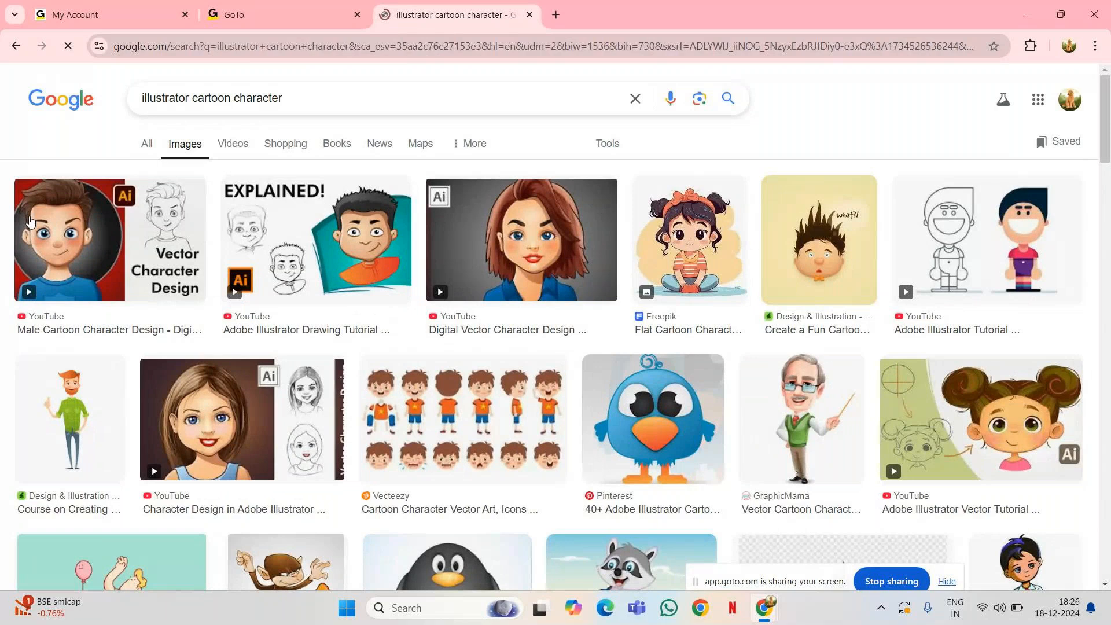
Glance through the cartoon character results, and remove "character" from the query to search images for "illustrator cartoon".
scroll(30, 221, "down", 6)
scroll(242, 71, "up", 3)
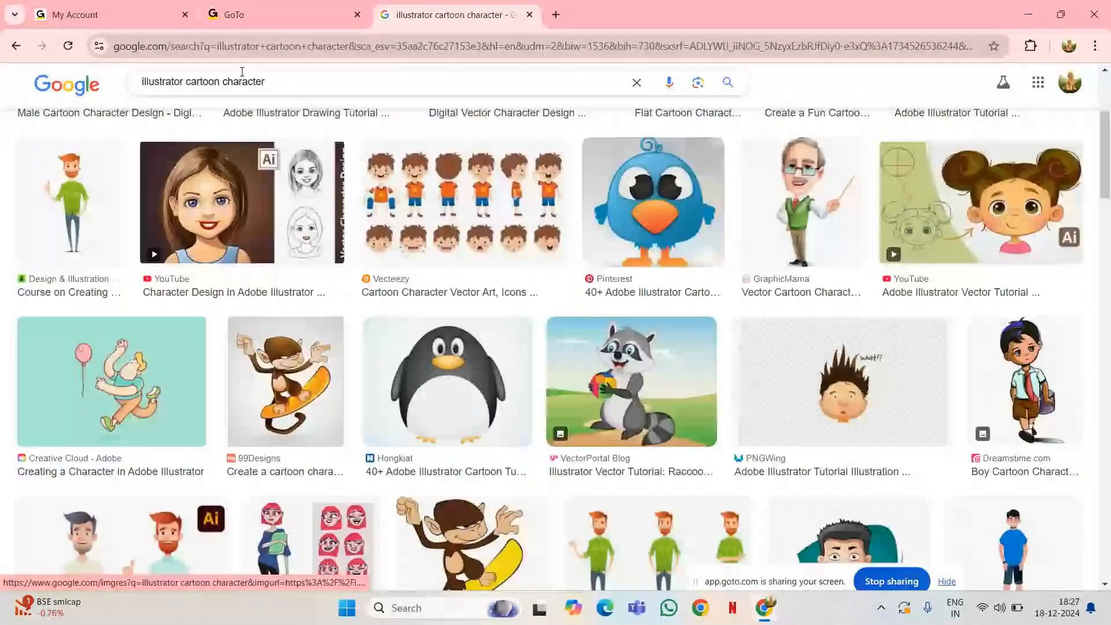
double_click(240, 79)
key("BackSpace")
key("Return")
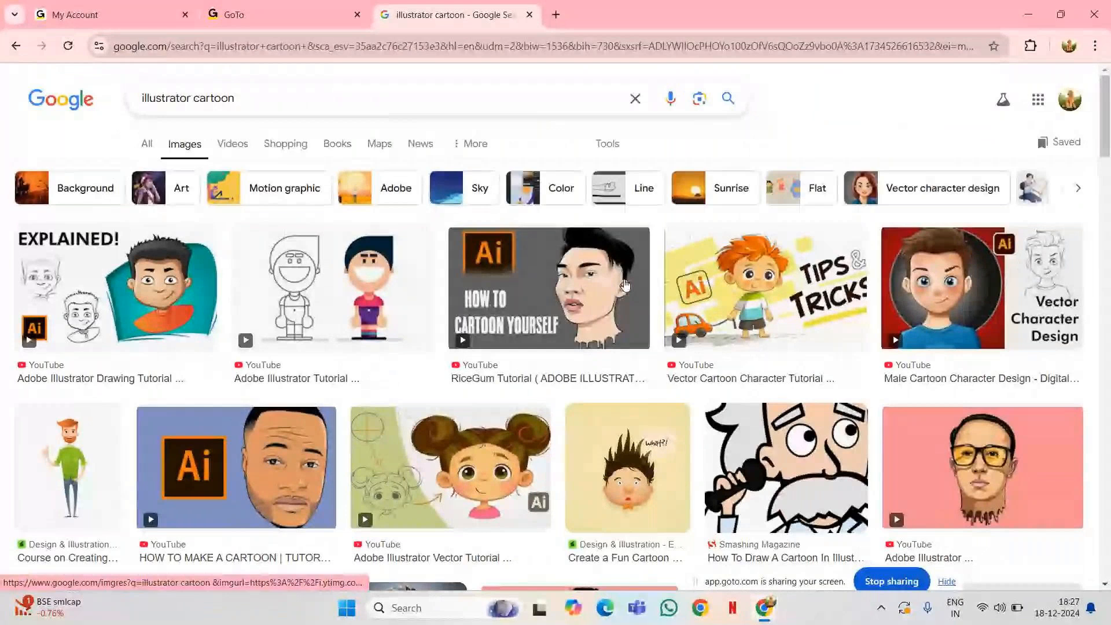
Open the preview of the "How To Cartoon Yourself" tutorial result and look through its related cartoon portrait images.
left_click(624, 285)
scroll(830, 331, "down", 1)
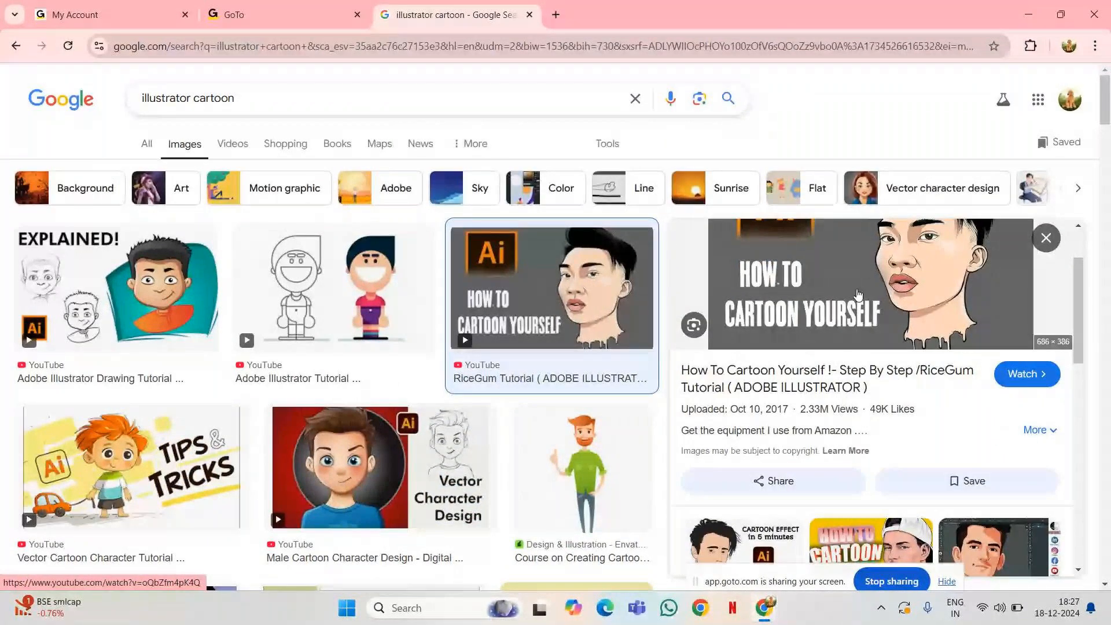
scroll(918, 405, "down", 5)
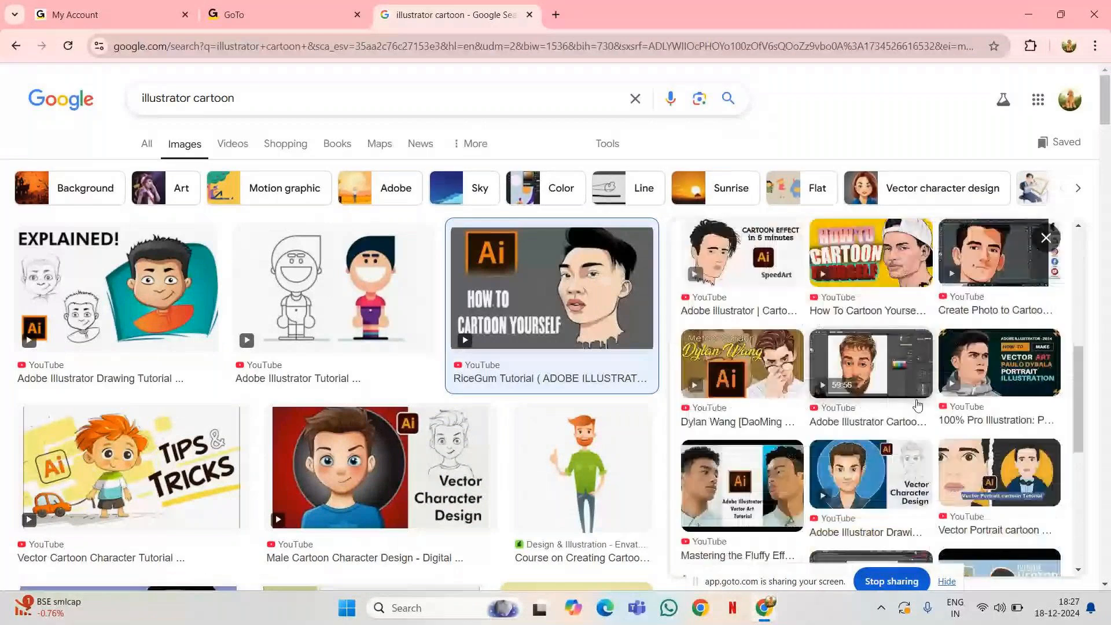
Look through the remaining related cartoon portraits and the main "illustrator cartoon" image results.
scroll(918, 406, "down", 2)
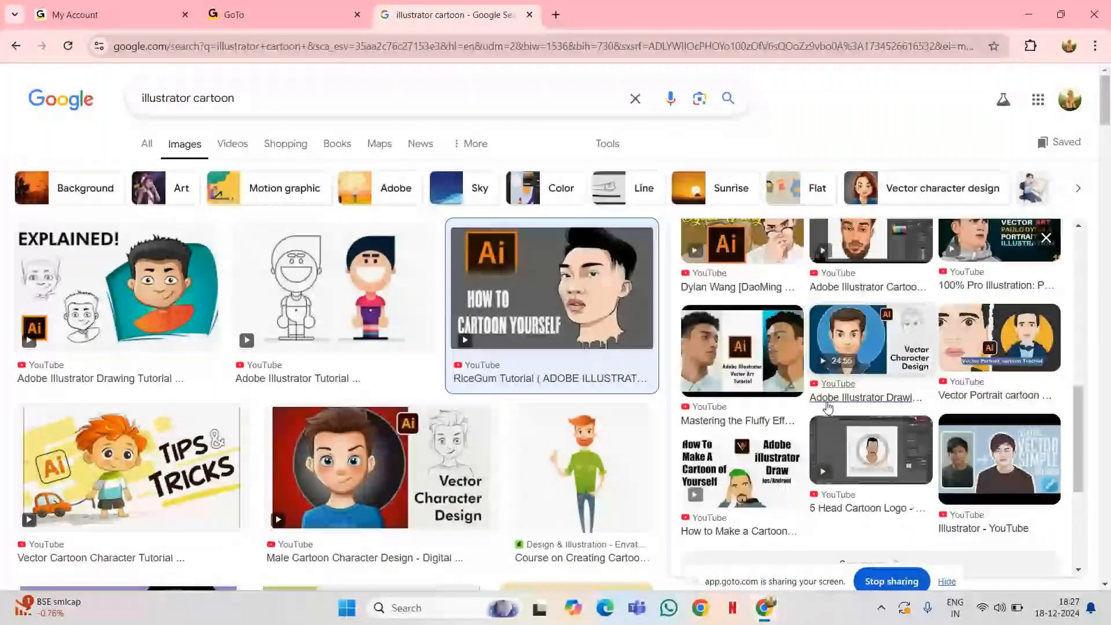
scroll(827, 407, "up", 4)
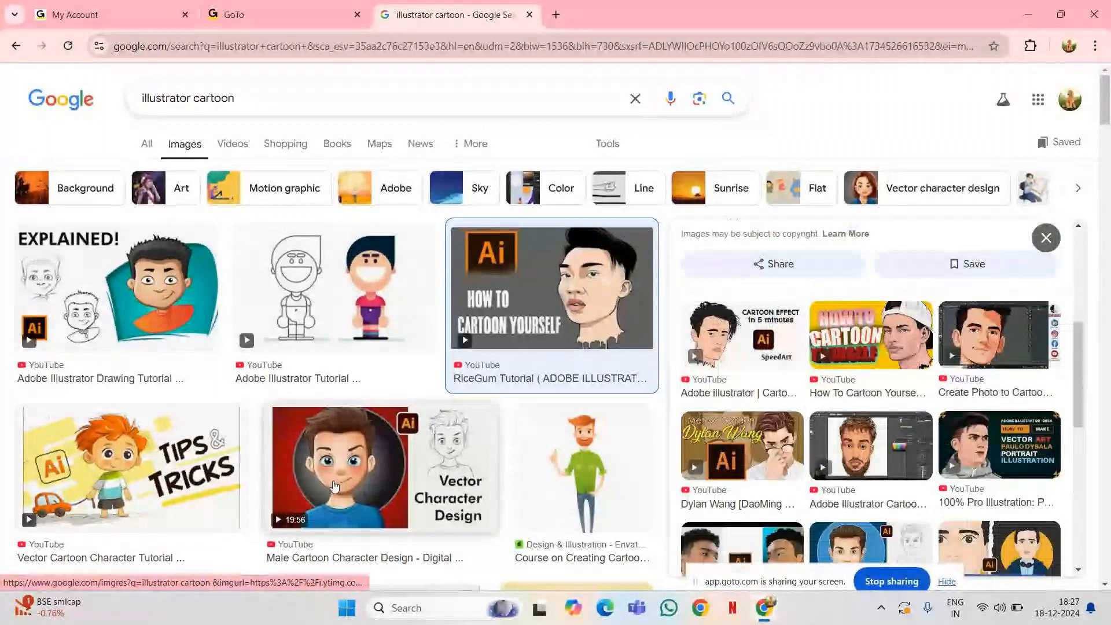
scroll(334, 485, "down", 7)
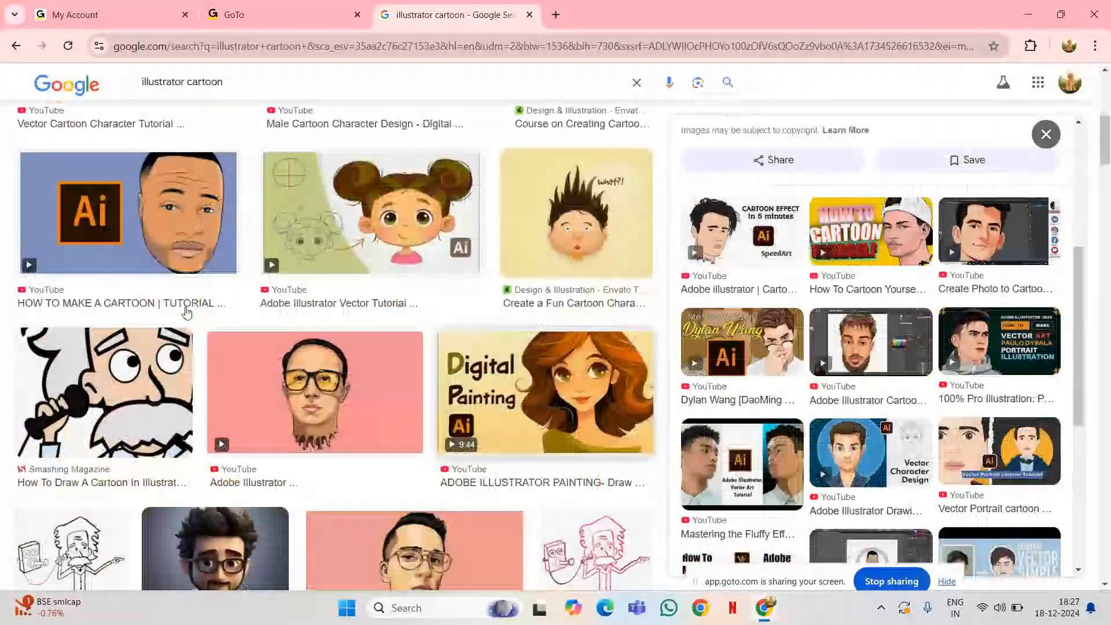
scroll(187, 312, "up", 5)
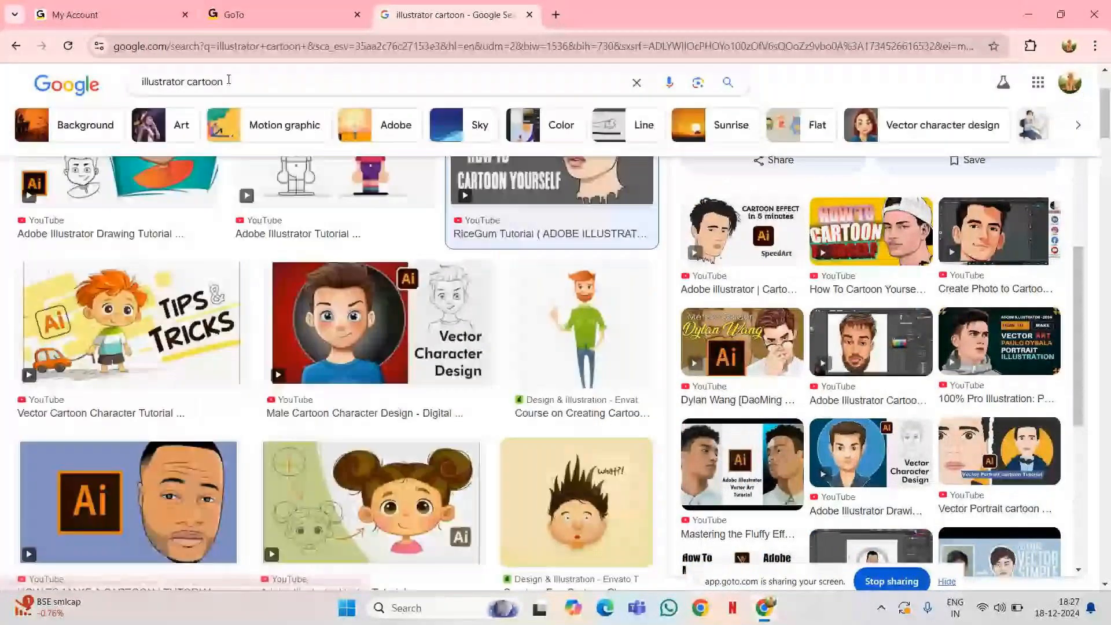
Rework the "illustrator cartoon" query with the word "face" and search images for the suggested "cartoon face illustrator".
left_click(242, 81)
type("fa")
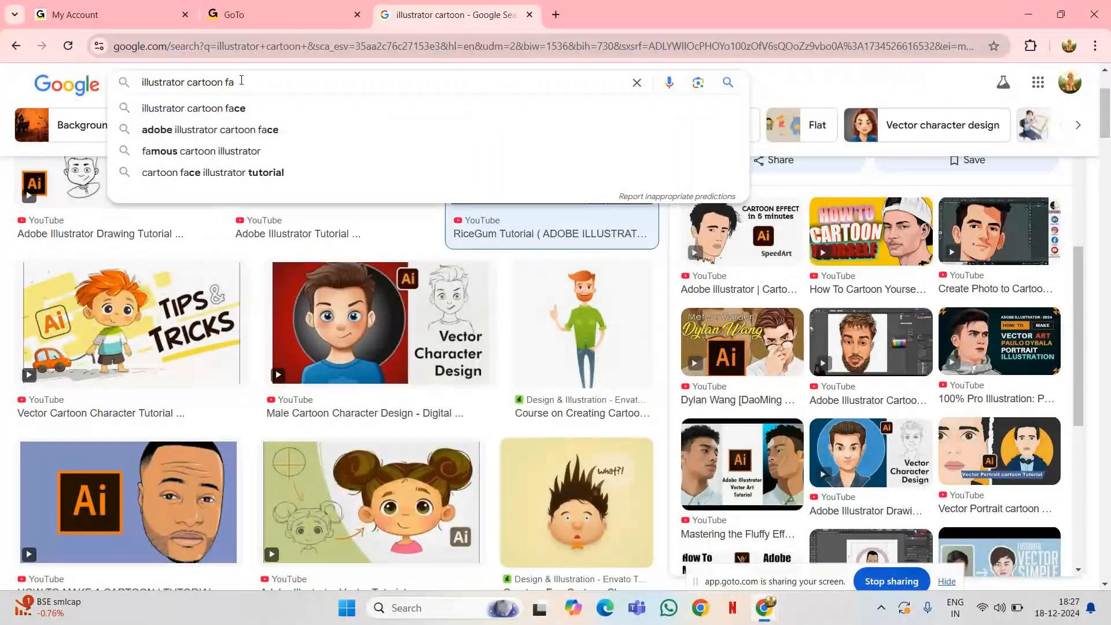
key("BackSpace")
key("BackSpace")
key("BackSpace")
key("ctrl+Left")
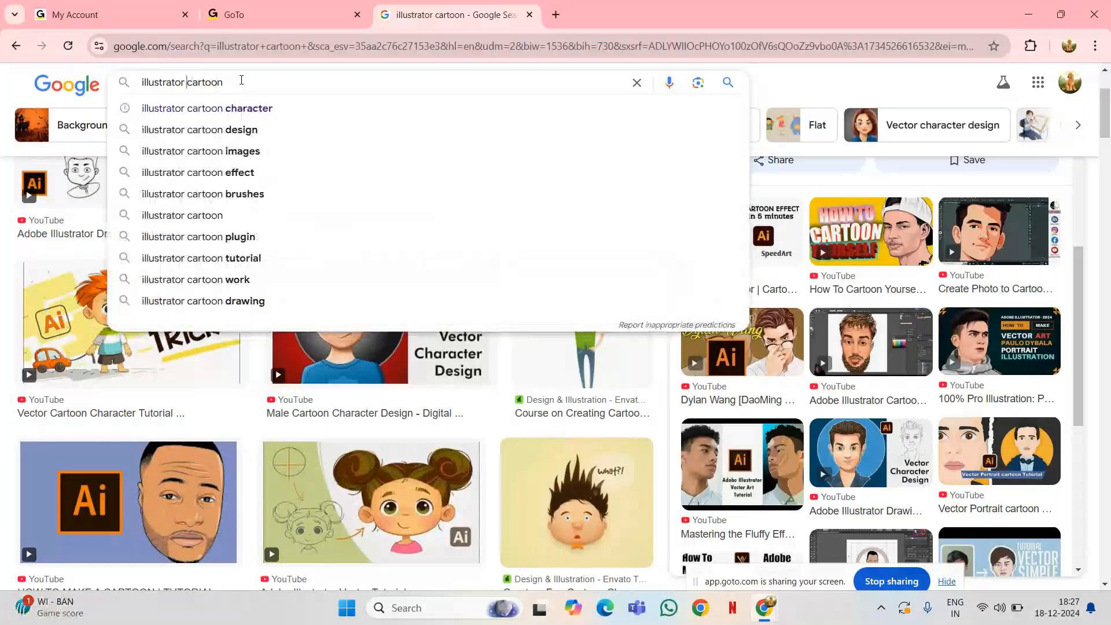
type("f")
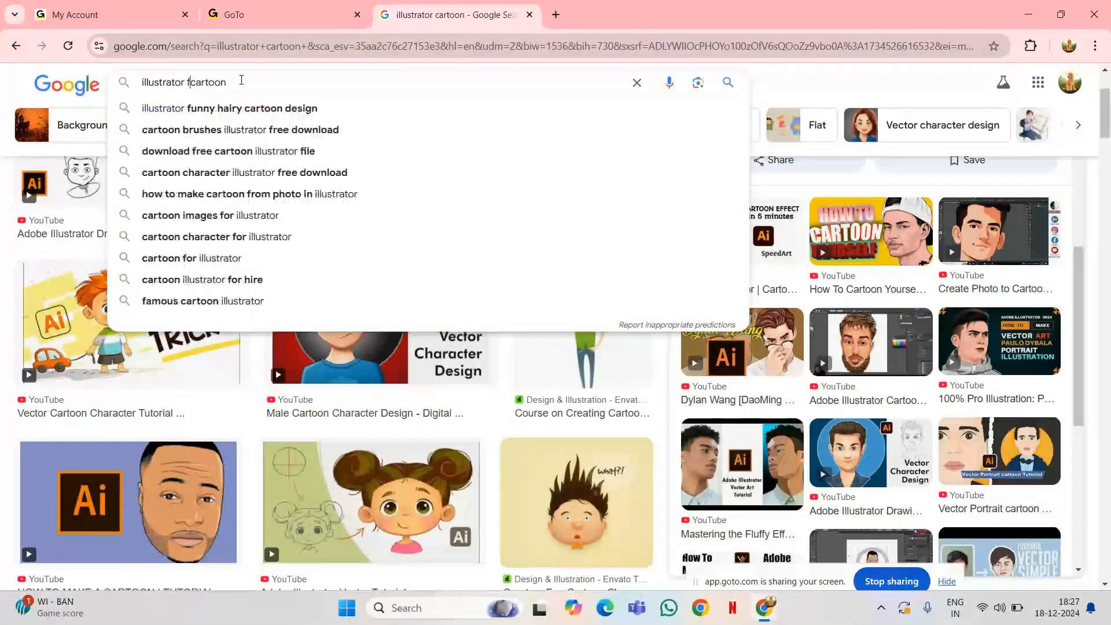
type("ace")
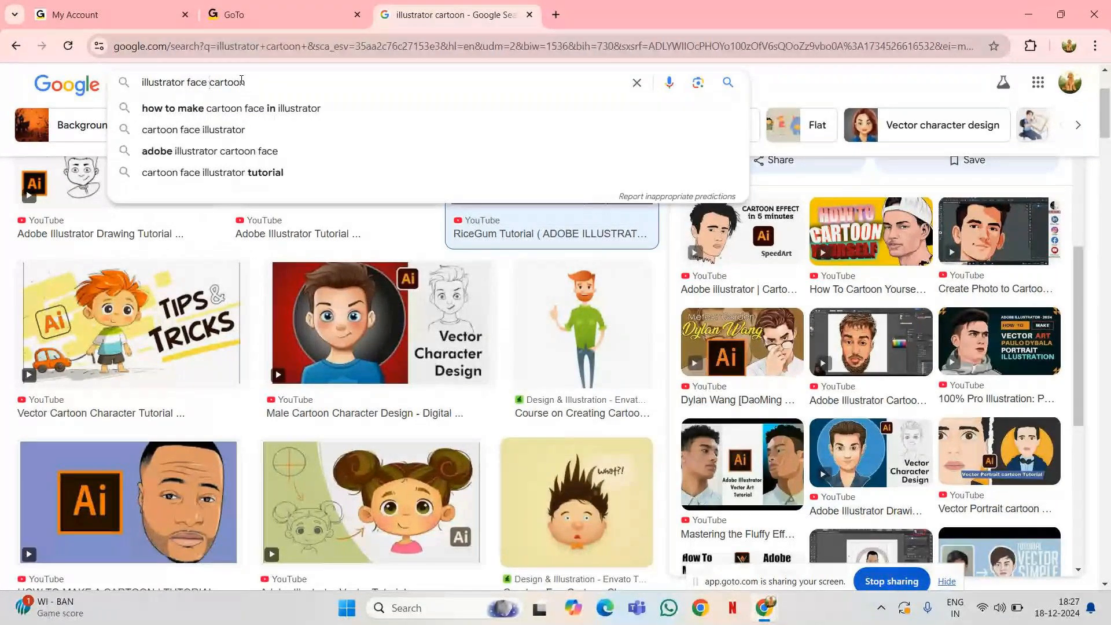
left_click(224, 136)
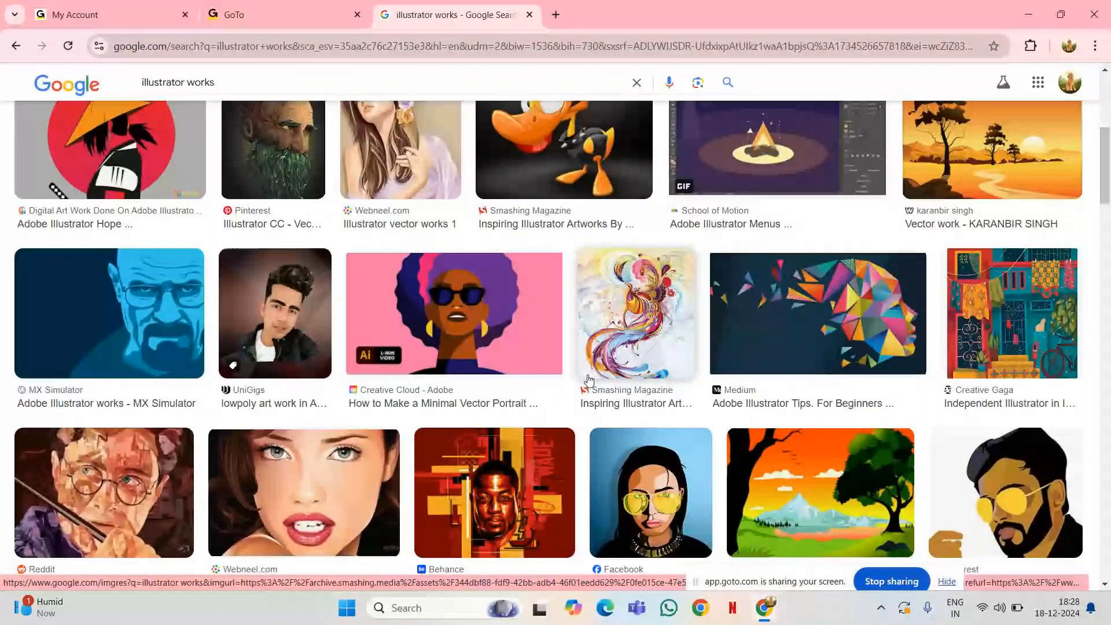
Browse the "illustrator works" results, preview the "Illustrator Works" portrait with yellow glasses, and look through its related images.
scroll(589, 379, "down", 2)
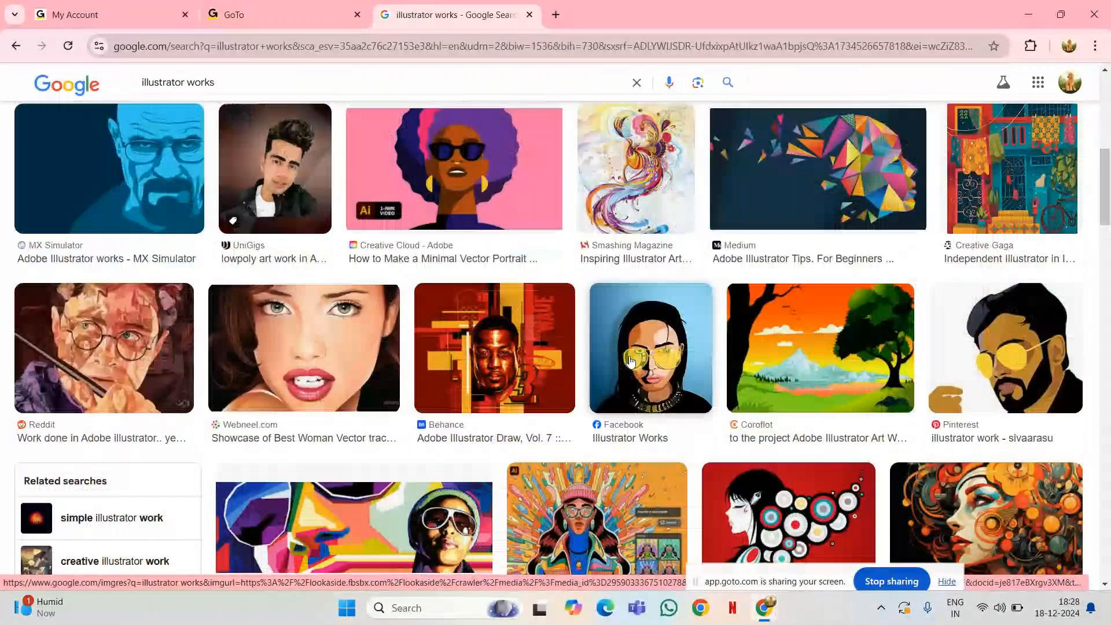
scroll(1013, 400, "down", 1)
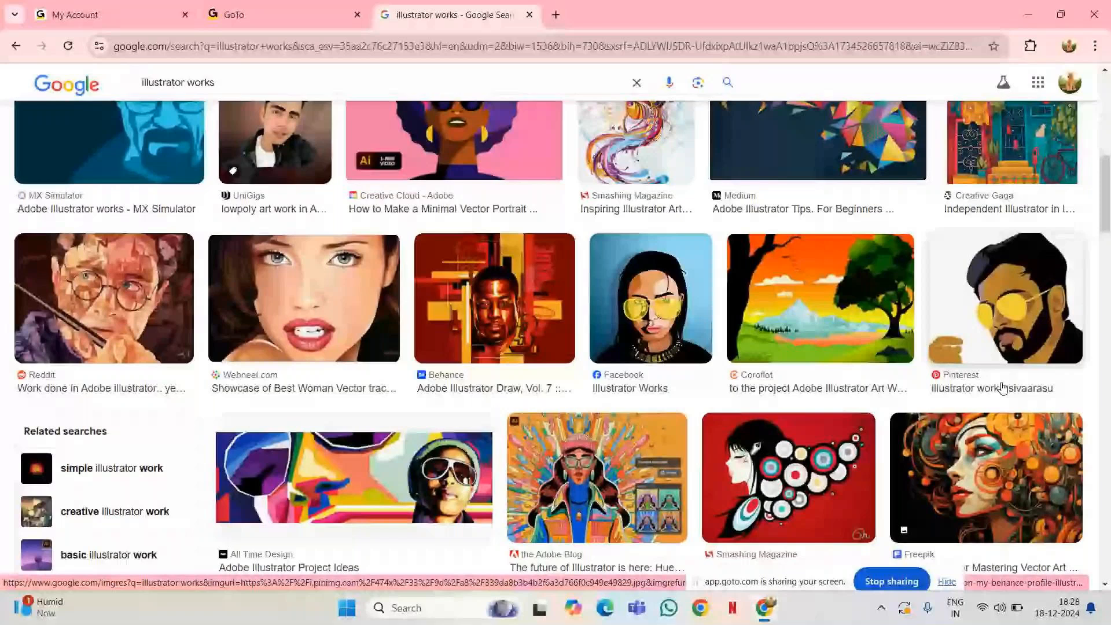
scroll(701, 340, "up", 1)
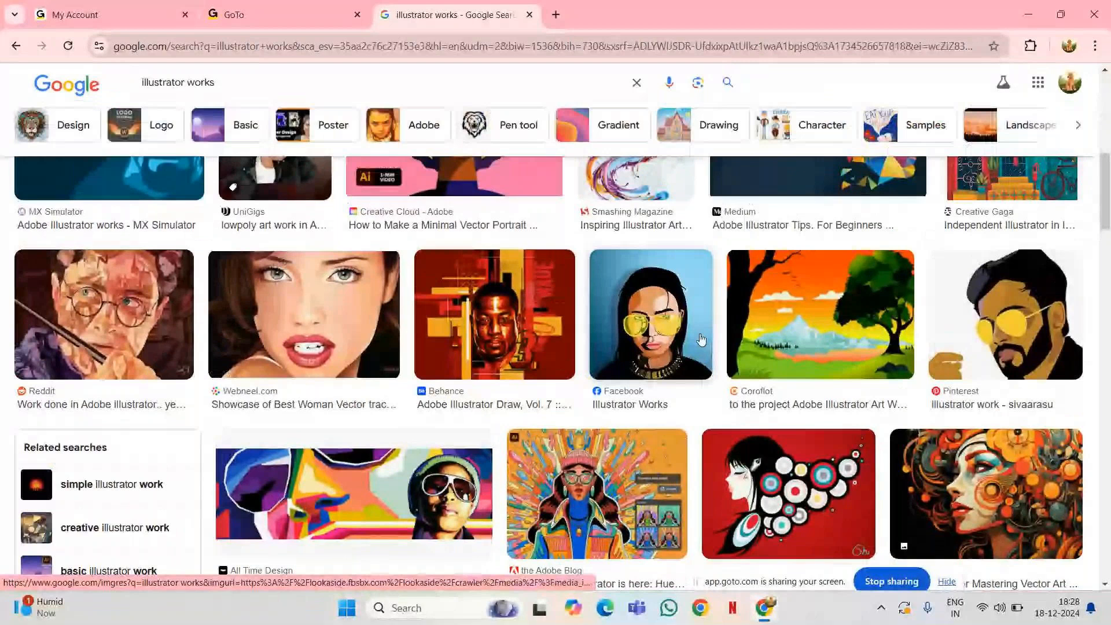
scroll(701, 340, "down", 1)
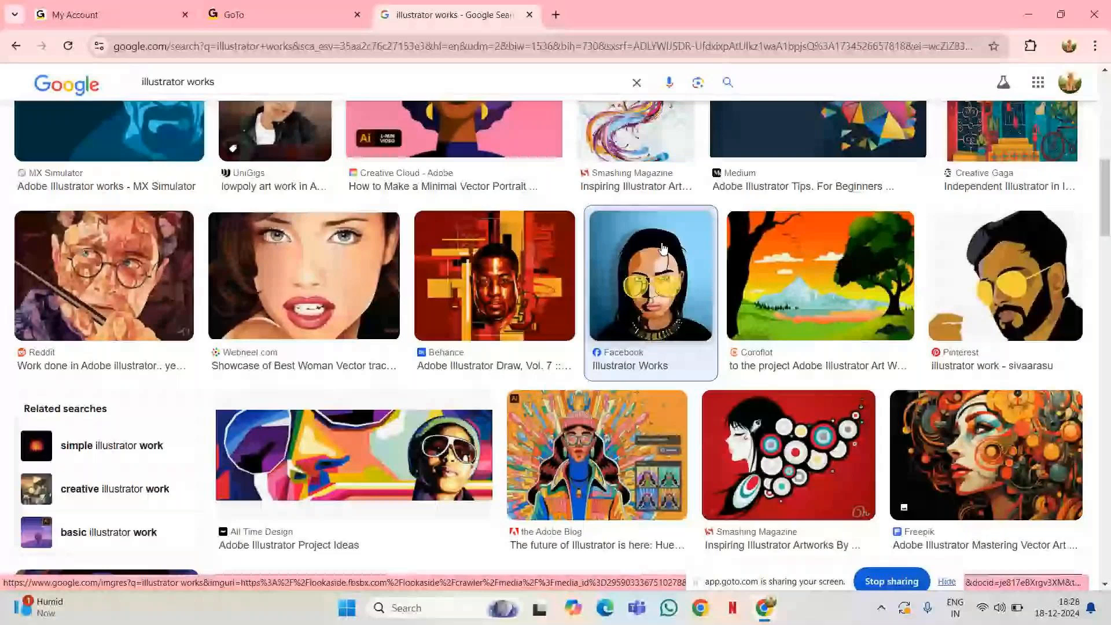
left_click(663, 249)
scroll(847, 274, "down", 5)
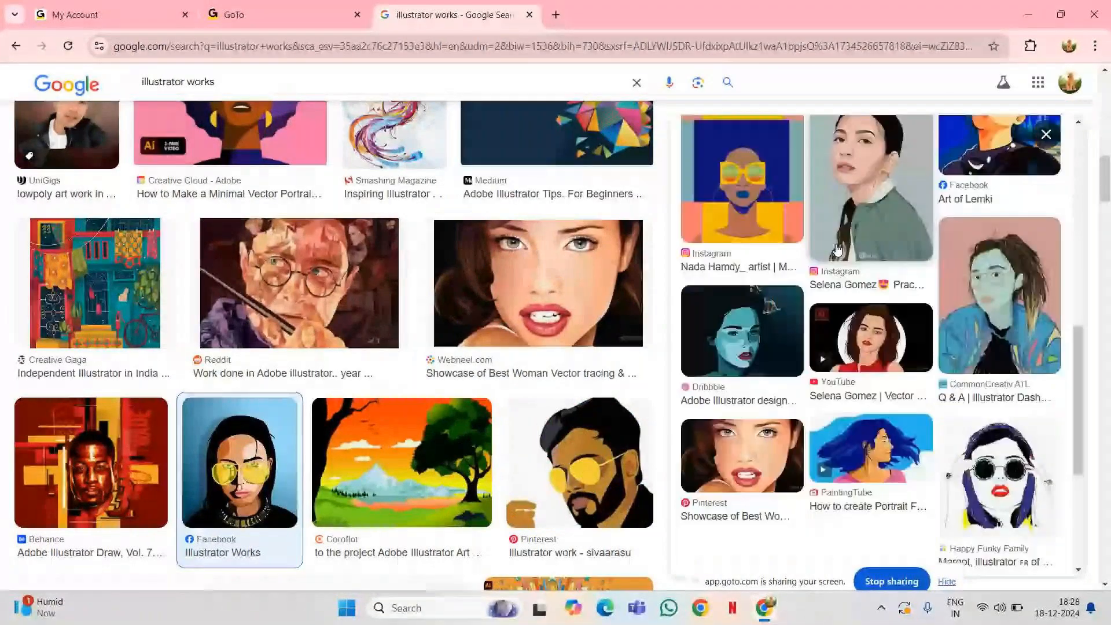
Open the related Selena Gomez vector portrait from Instagram and look through the similar digital portrait illustrations.
left_click(839, 246)
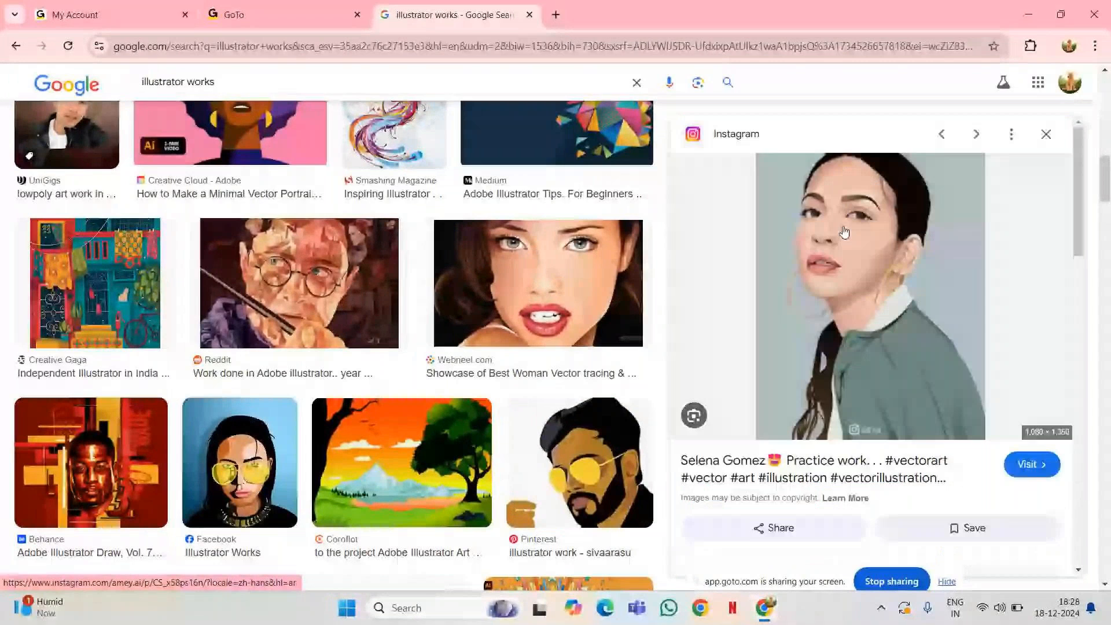
scroll(898, 339, "down", 3)
scroll(898, 339, "down", 3)
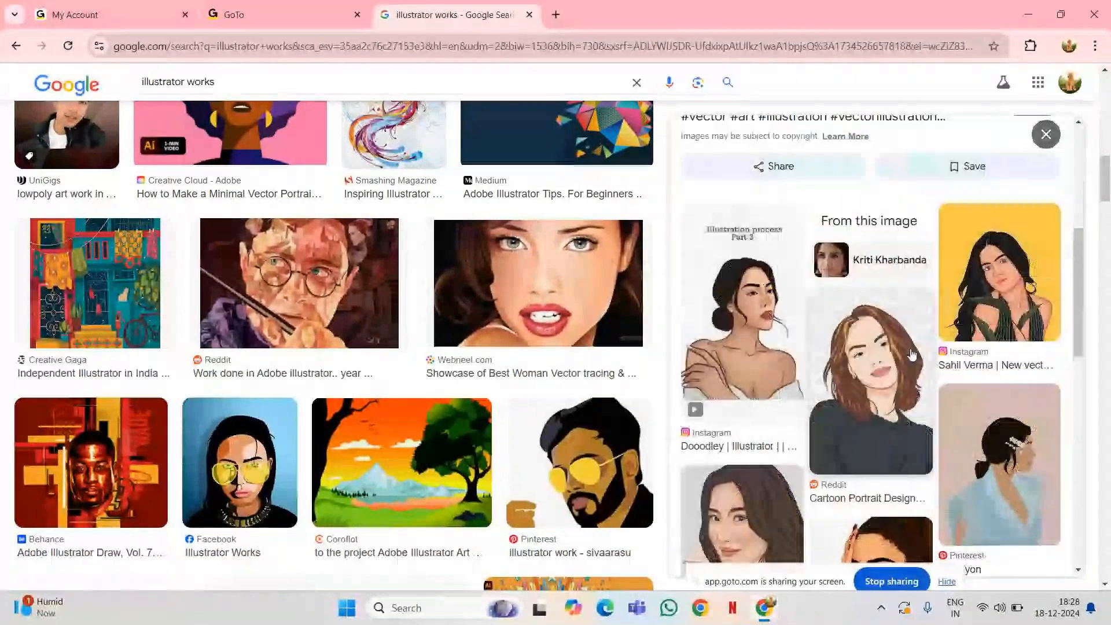
scroll(841, 445, "down", 6)
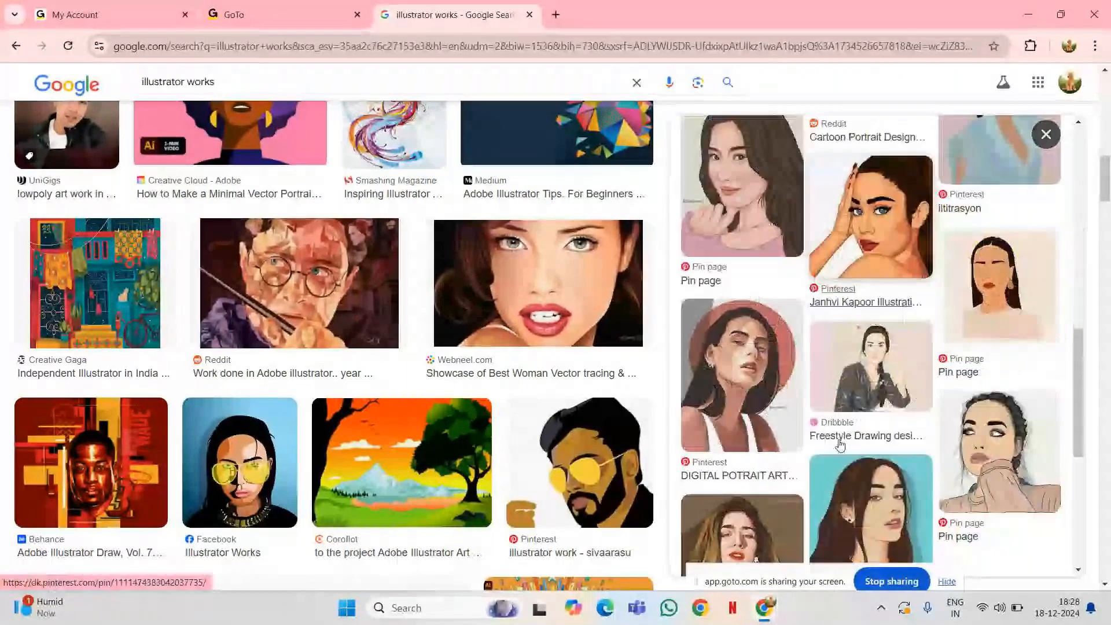
scroll(840, 445, "up", 1)
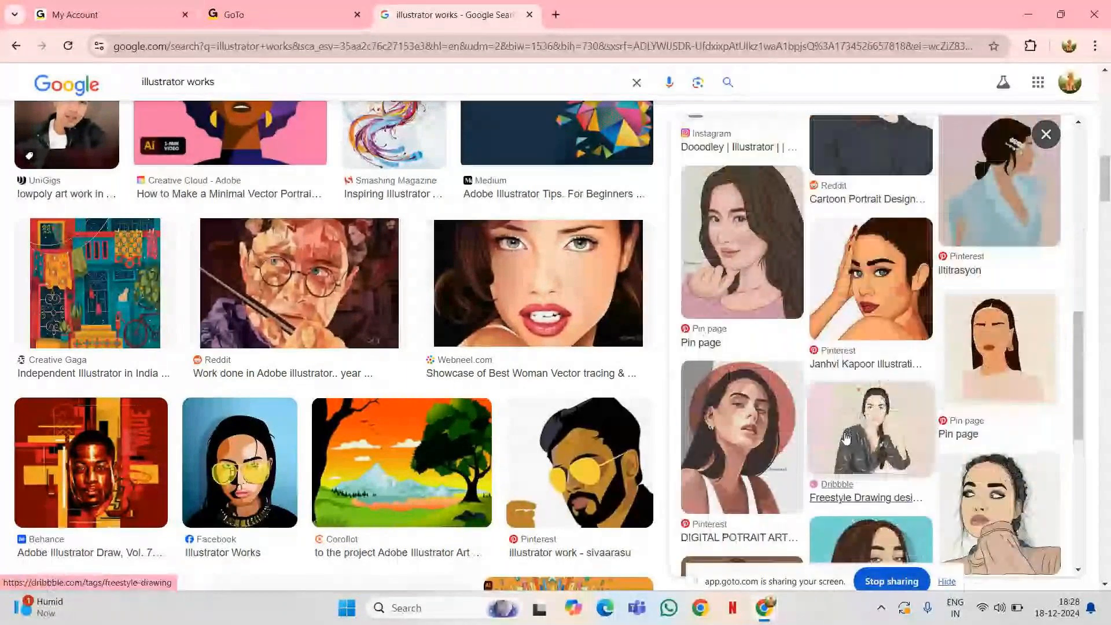
scroll(846, 438, "down", 4)
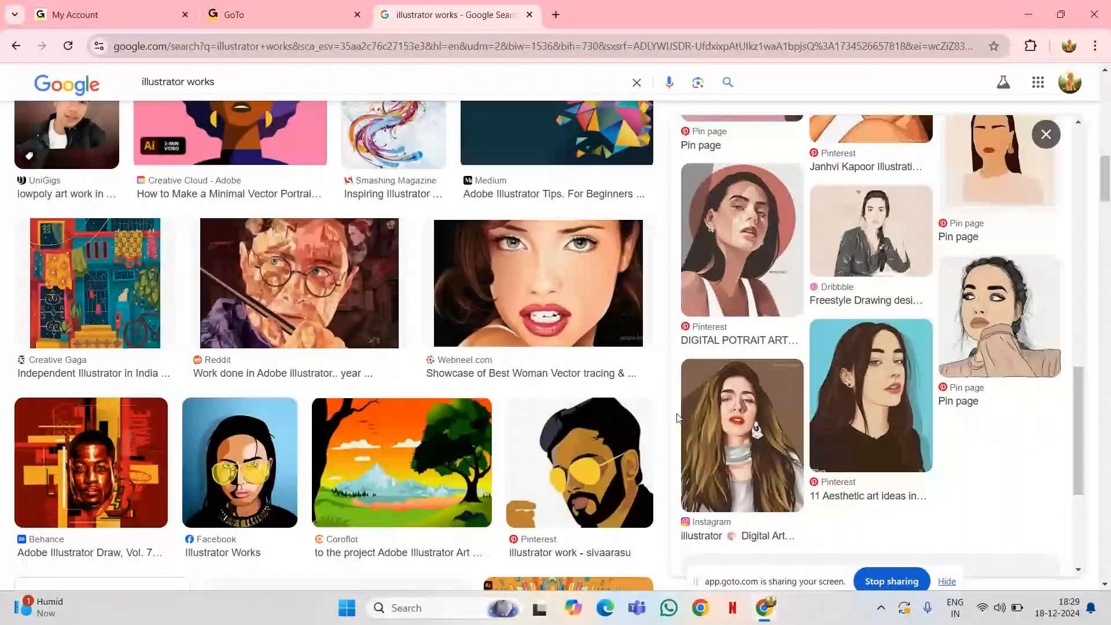
left_click(833, 438)
scroll(679, 259, "up", 5)
scroll(679, 259, "up", 1)
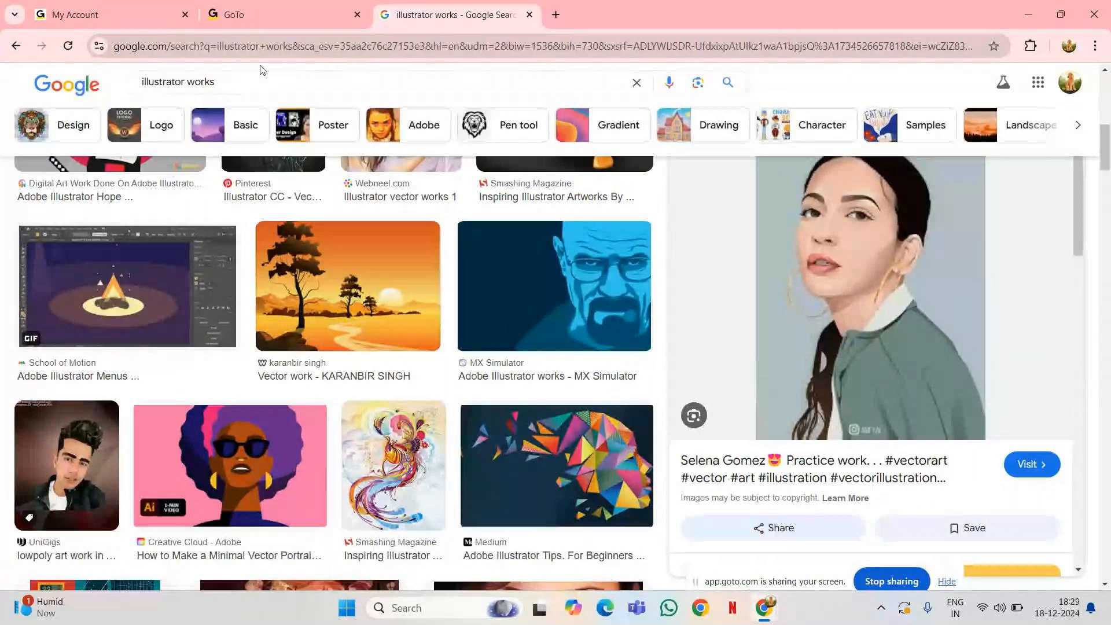
Clear the "illustrator works" query and switch to the GoTo Meeting window to show the participants.
triple_click(237, 86)
key("BackSpace")
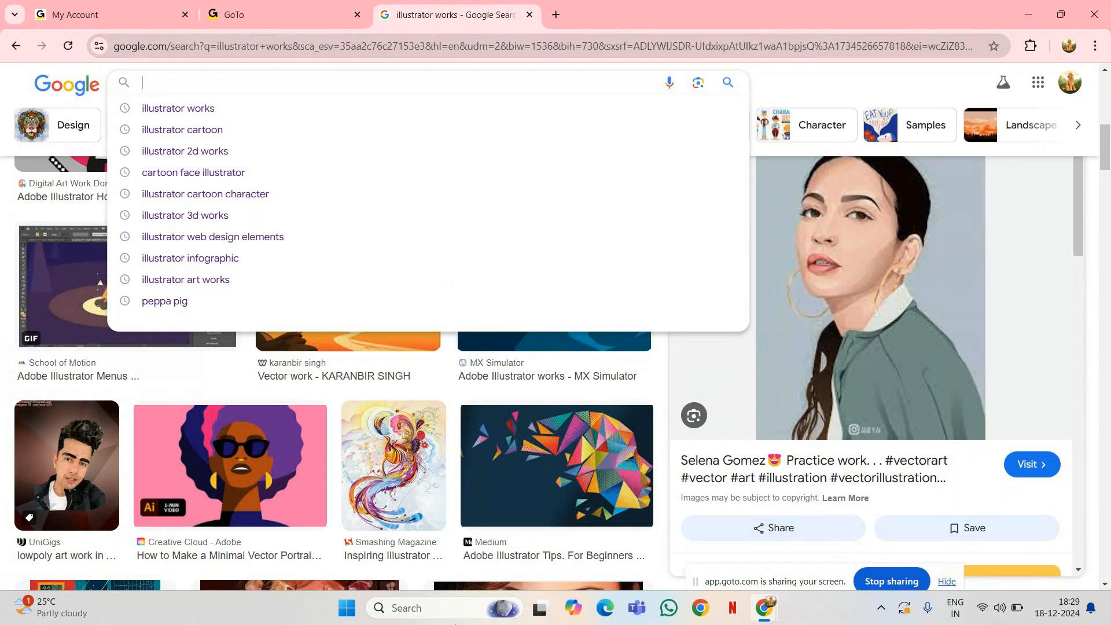
mouse_move(764, 608)
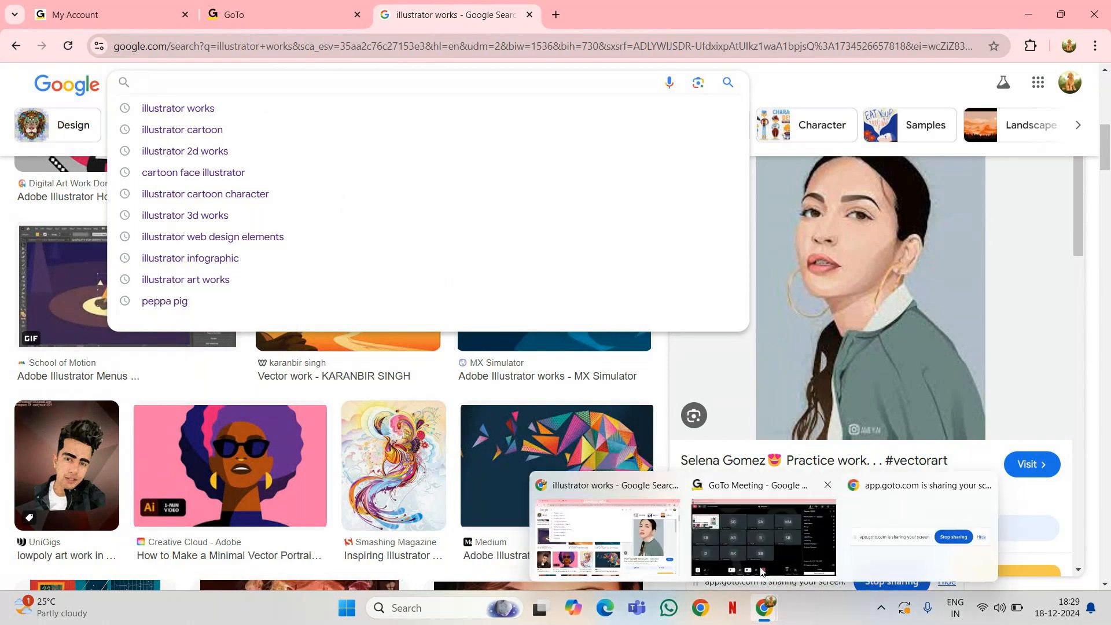
left_click(765, 560)
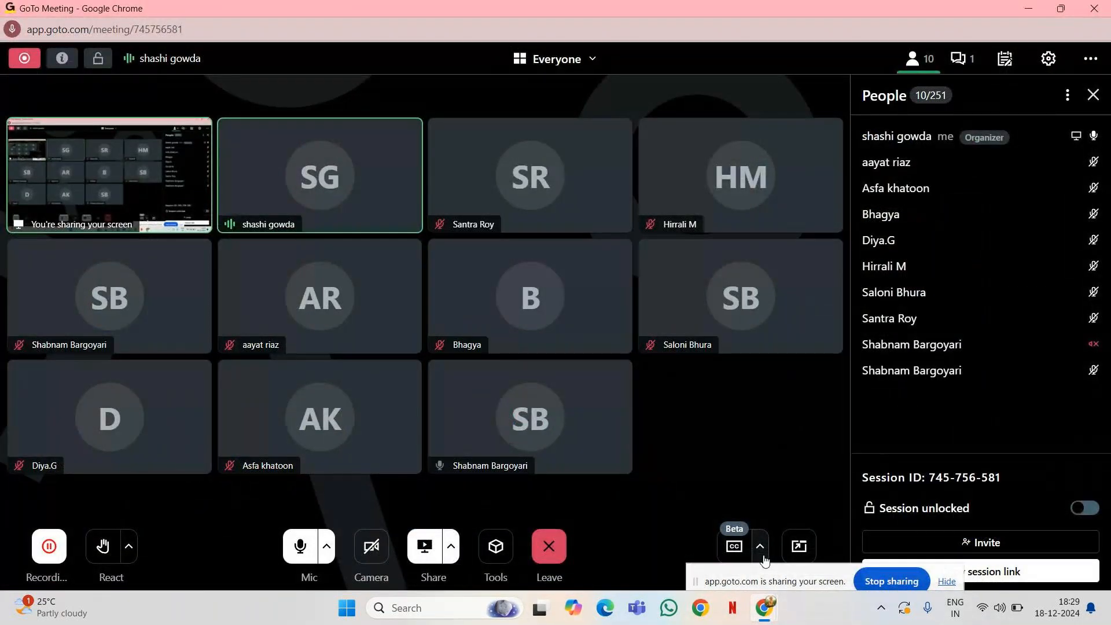
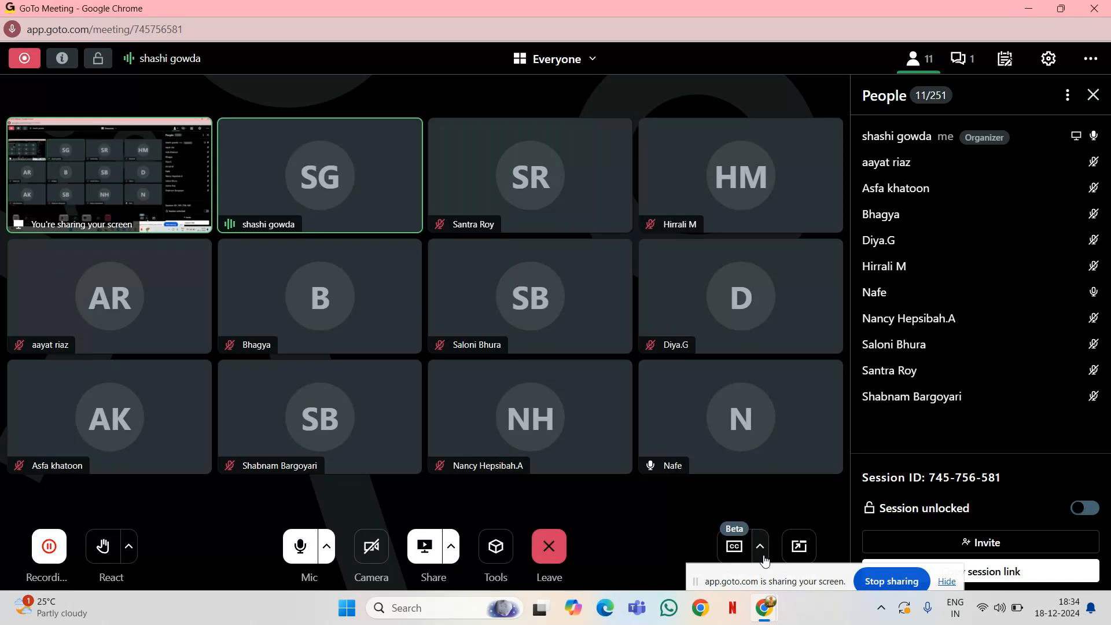
Switch back to the Google image search window and search images for "low poly art".
key("super+Tab")
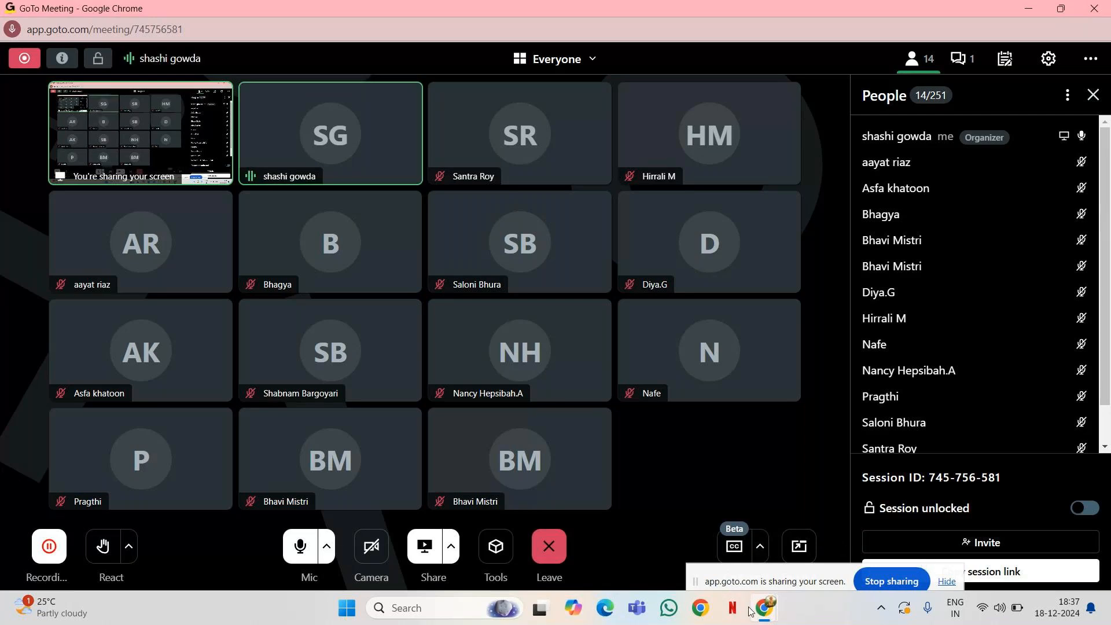
mouse_move(763, 606)
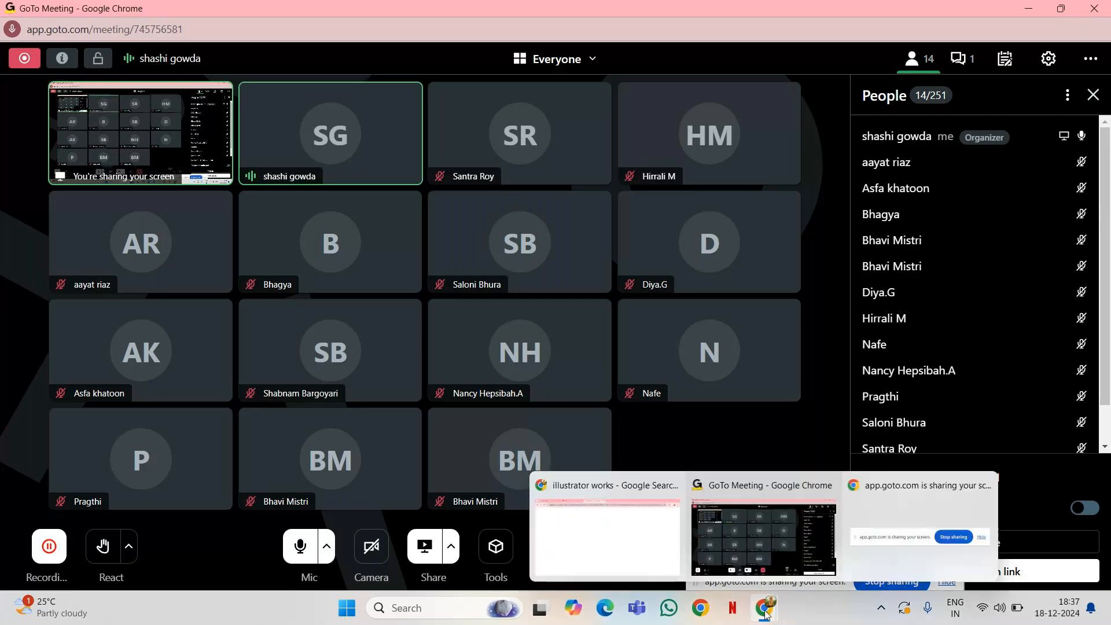
left_click(671, 553)
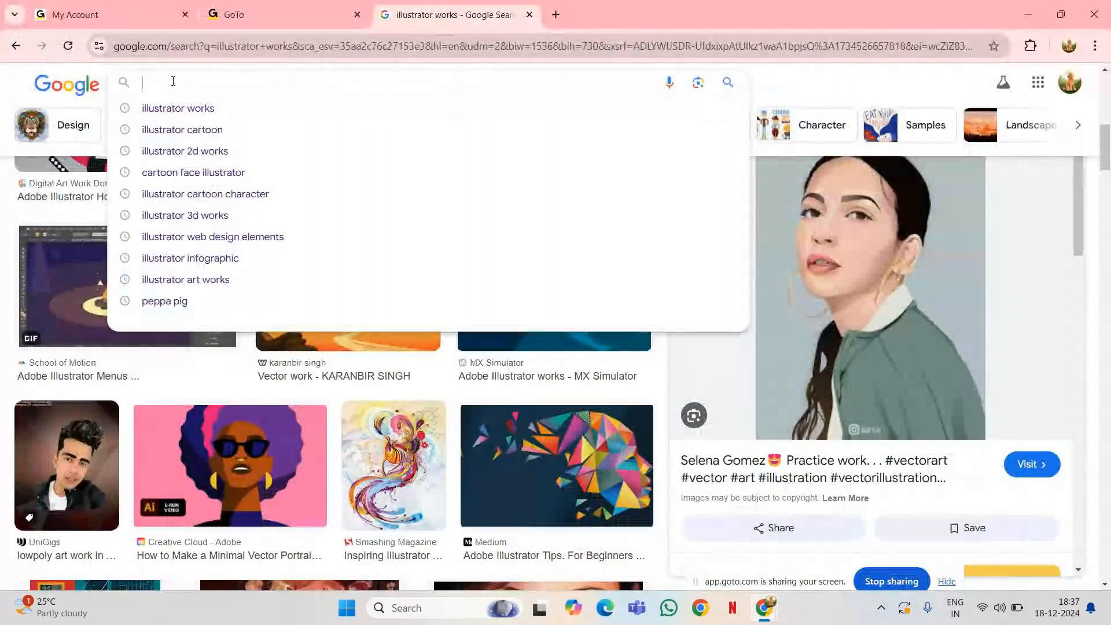
type("low poly")
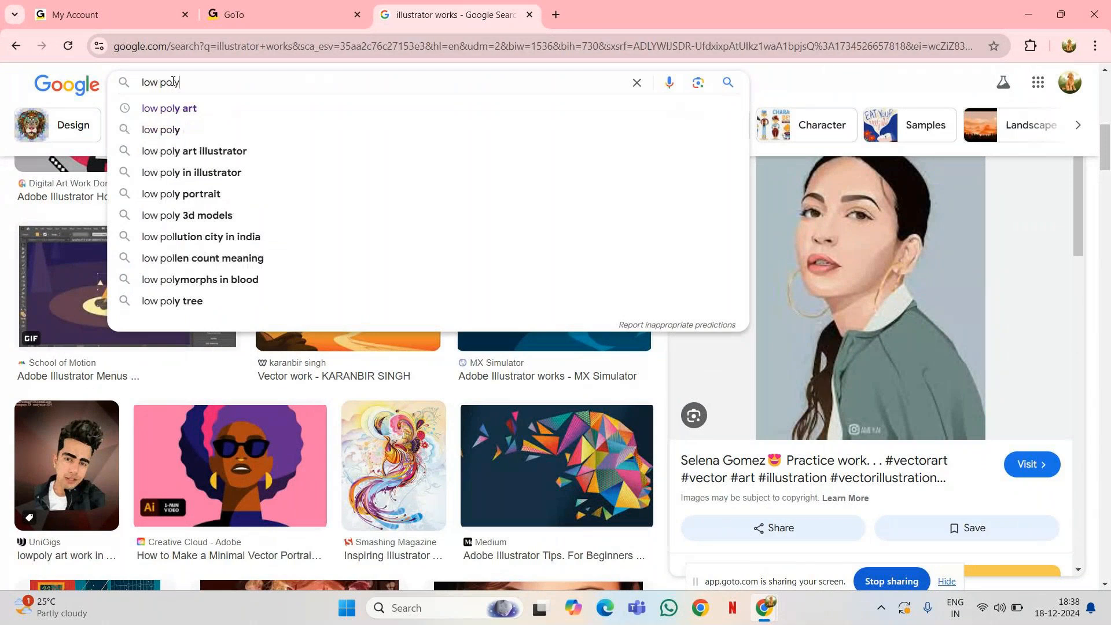
type(" art")
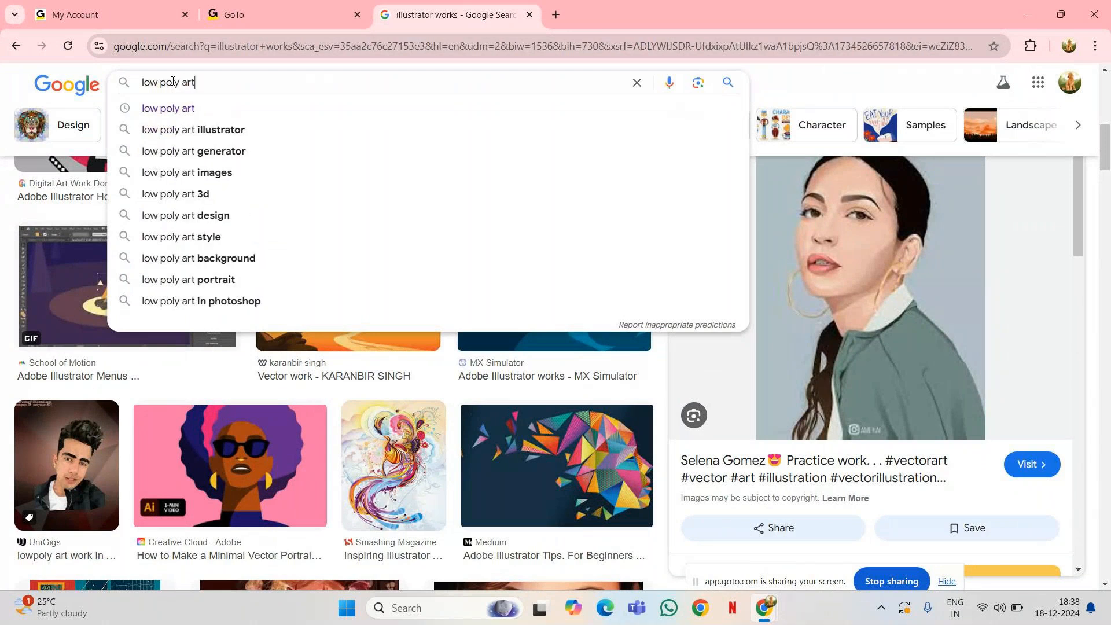
key("Return")
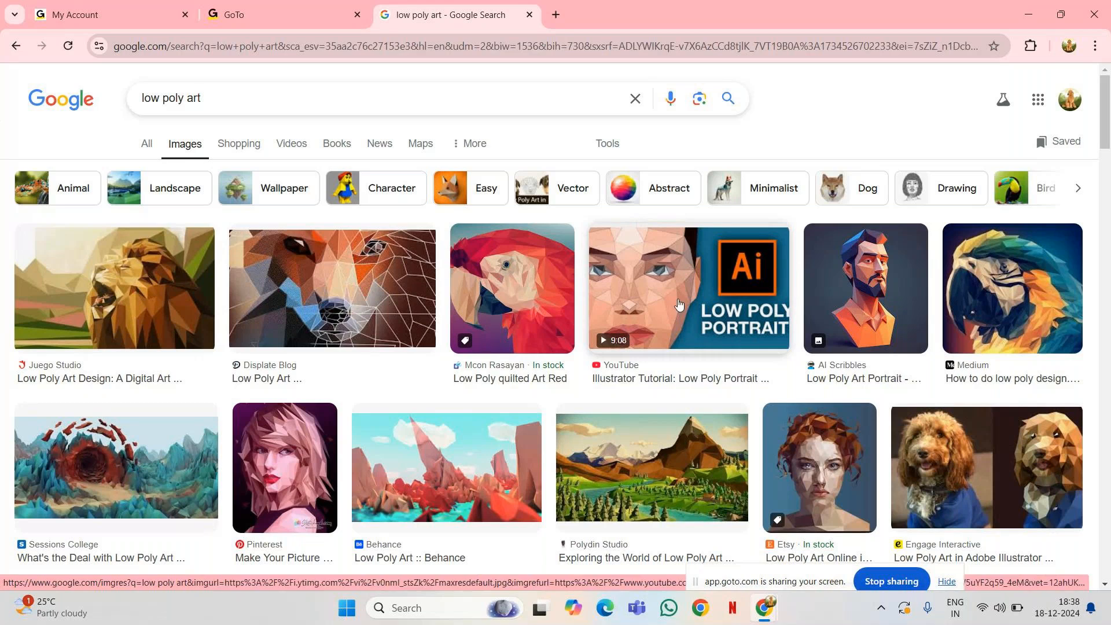
Browse the "low poly art" results to examine the polygon-style animals, portraits and landscapes.
scroll(676, 311, "down", 7)
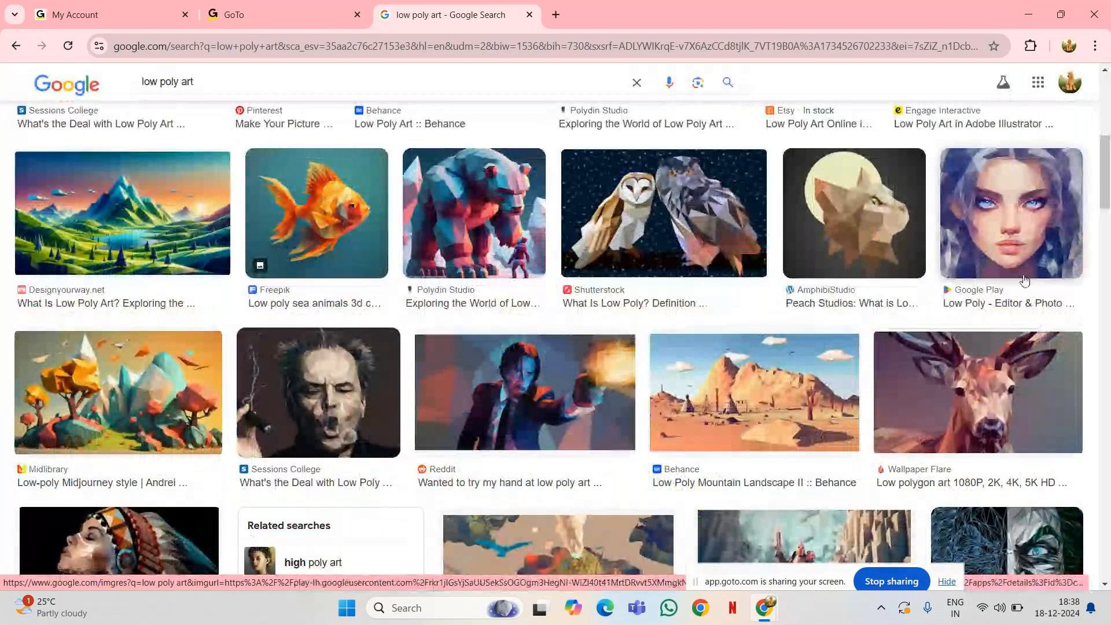
scroll(301, 388, "up", 1)
scroll(315, 388, "up", 1)
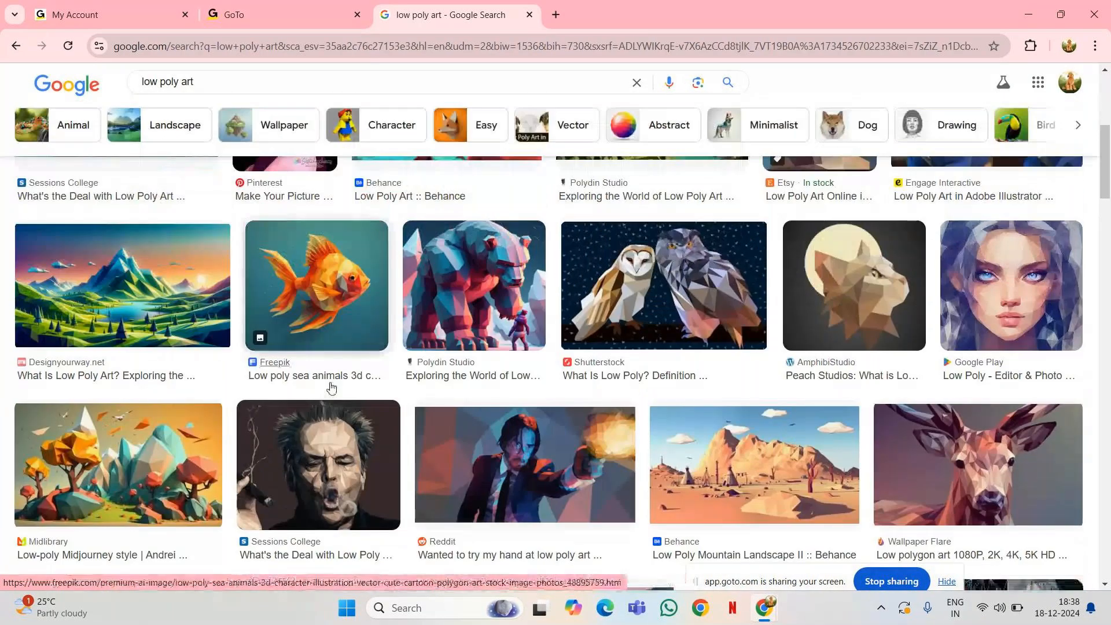
scroll(331, 388, "up", 2)
scroll(329, 380, "up", 1)
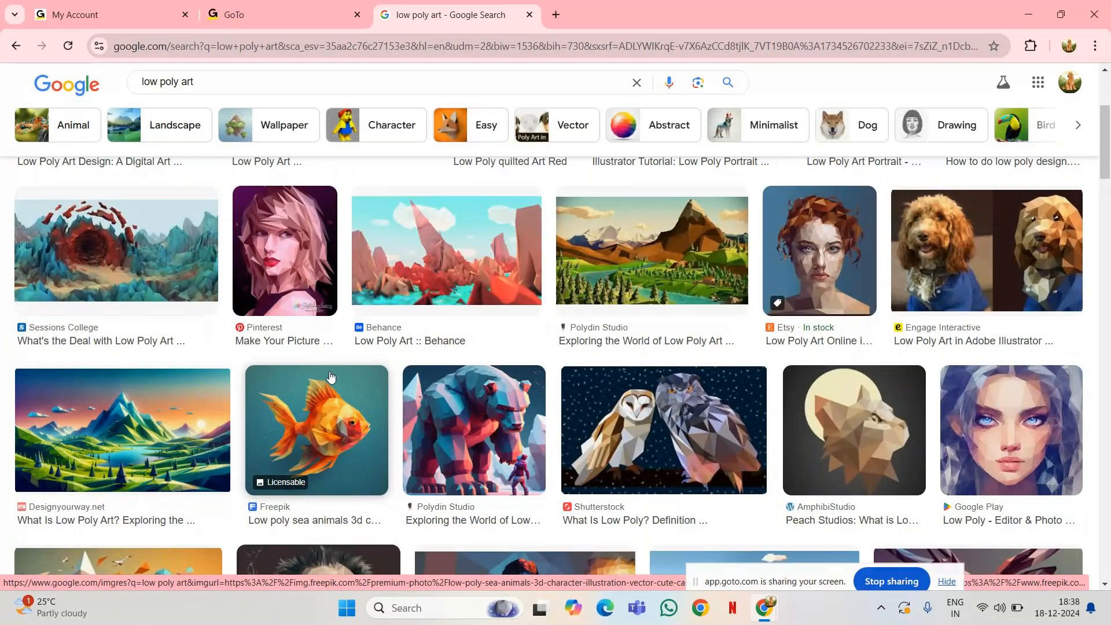
scroll(439, 378, "up", 1)
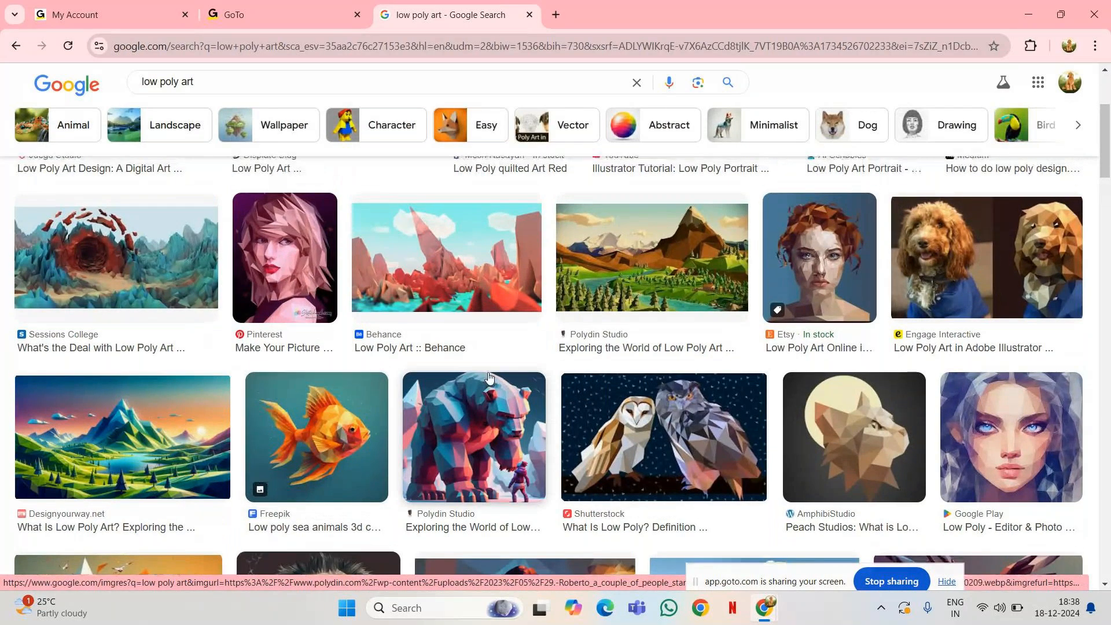
scroll(489, 378, "up", 1)
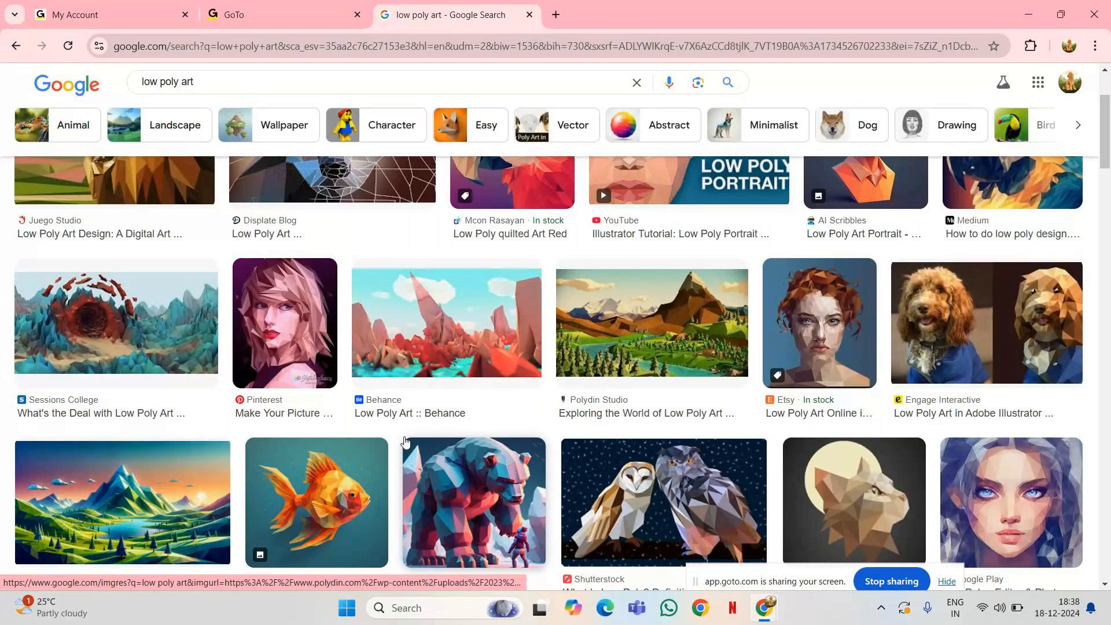
Open the low poly Taylor Swift portrait from Pinterest and look through the similar polygon portraits.
scroll(305, 485, "up", 2)
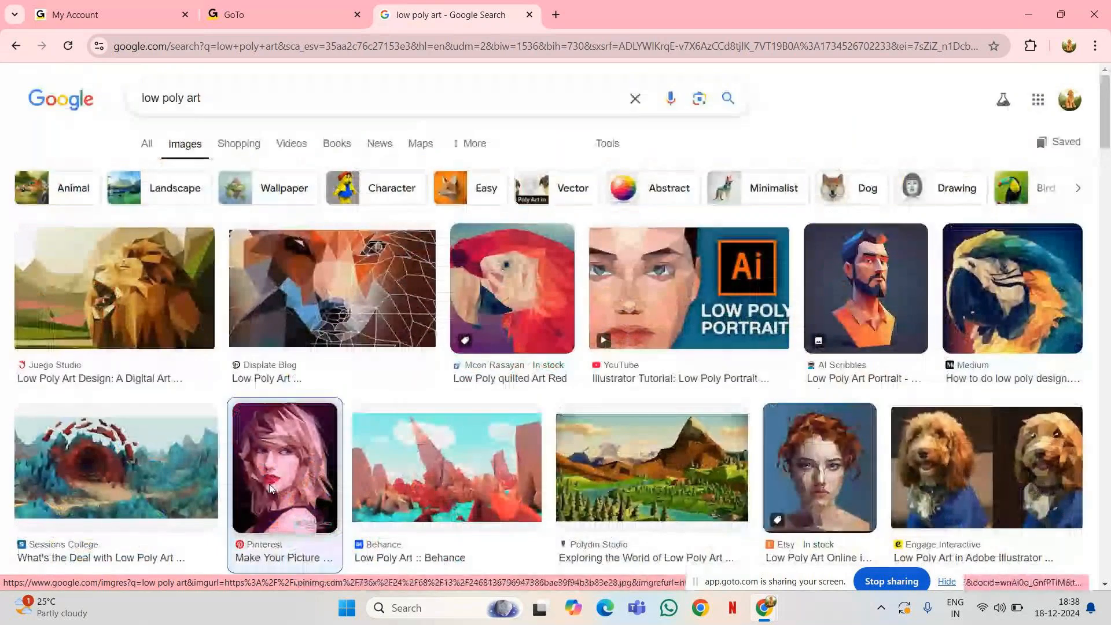
left_click(305, 485)
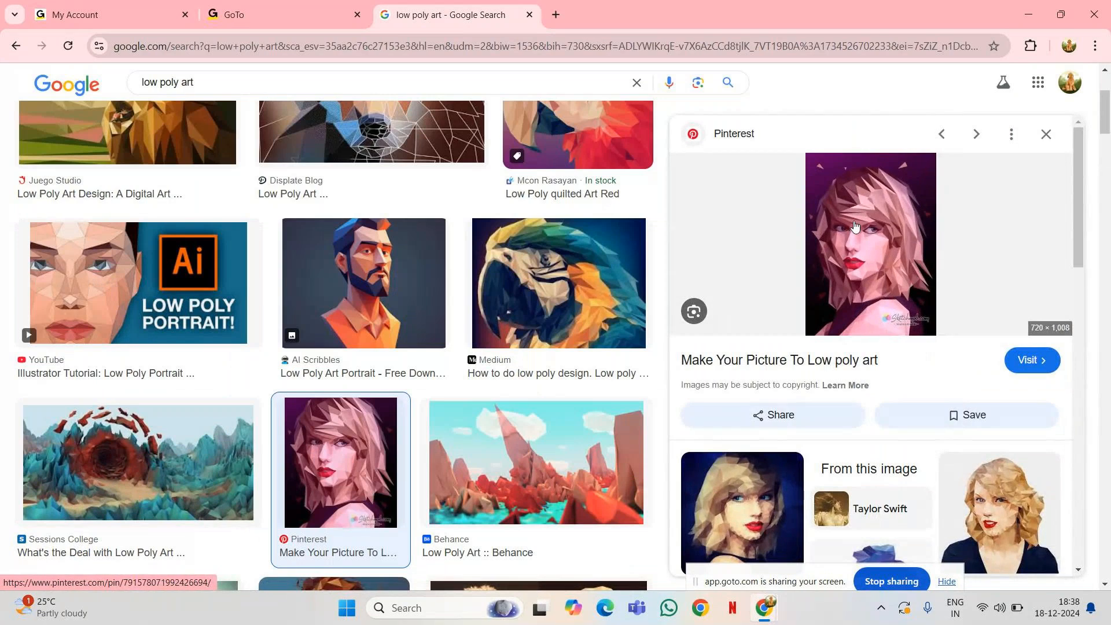
scroll(939, 445, "down", 2)
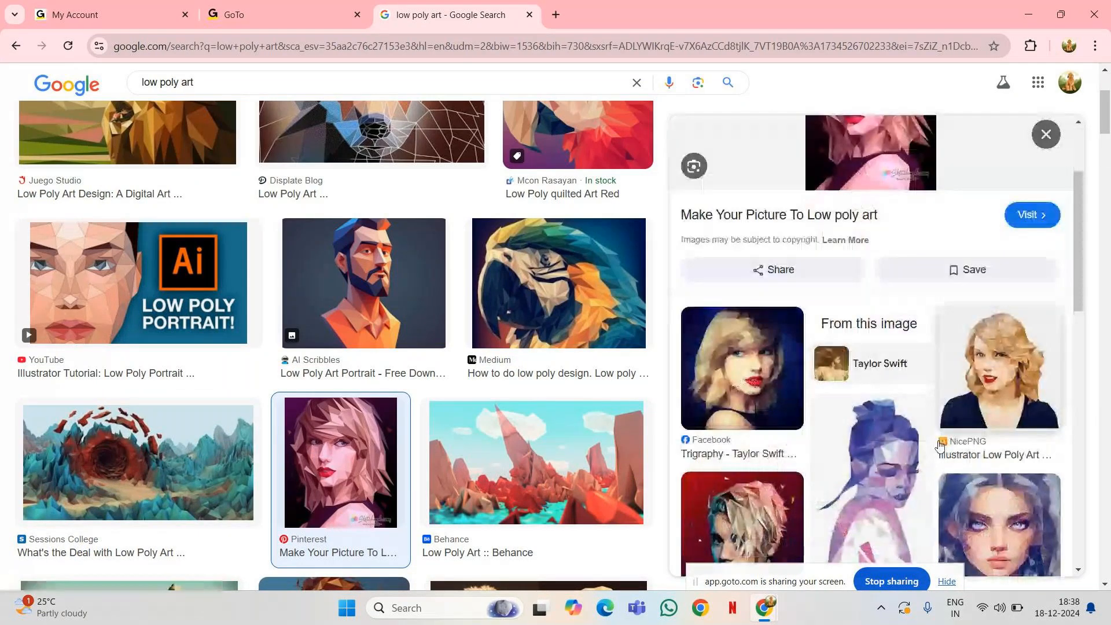
scroll(940, 446, "down", 2)
scroll(141, 258, "up", 3)
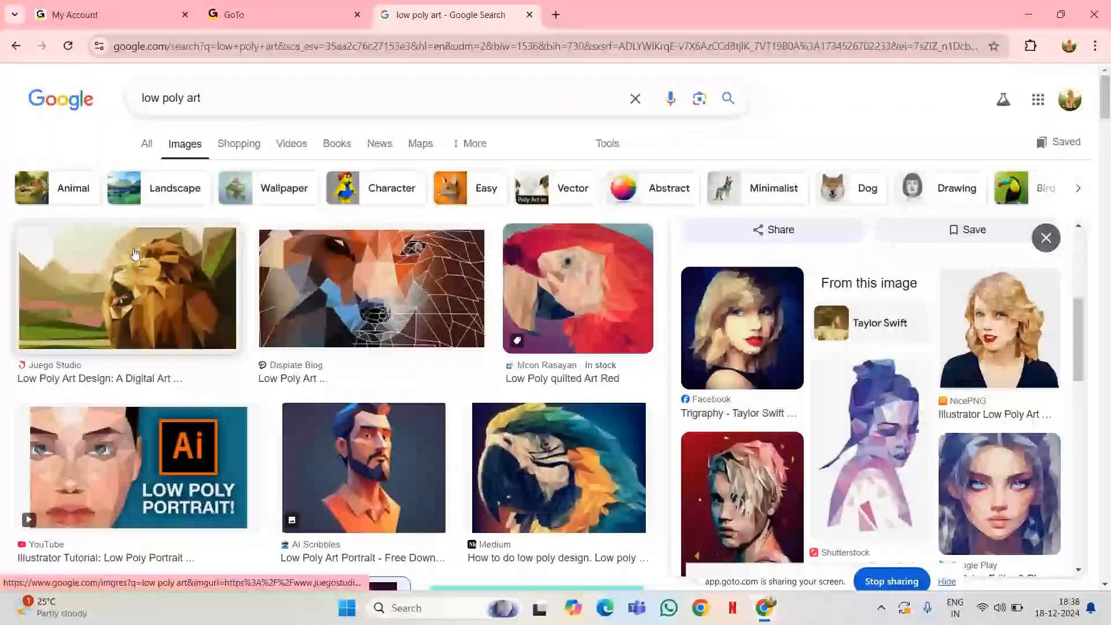
Open the Juego Studio low poly lion artwork and look through the related polygon-style lion images.
left_click(134, 254)
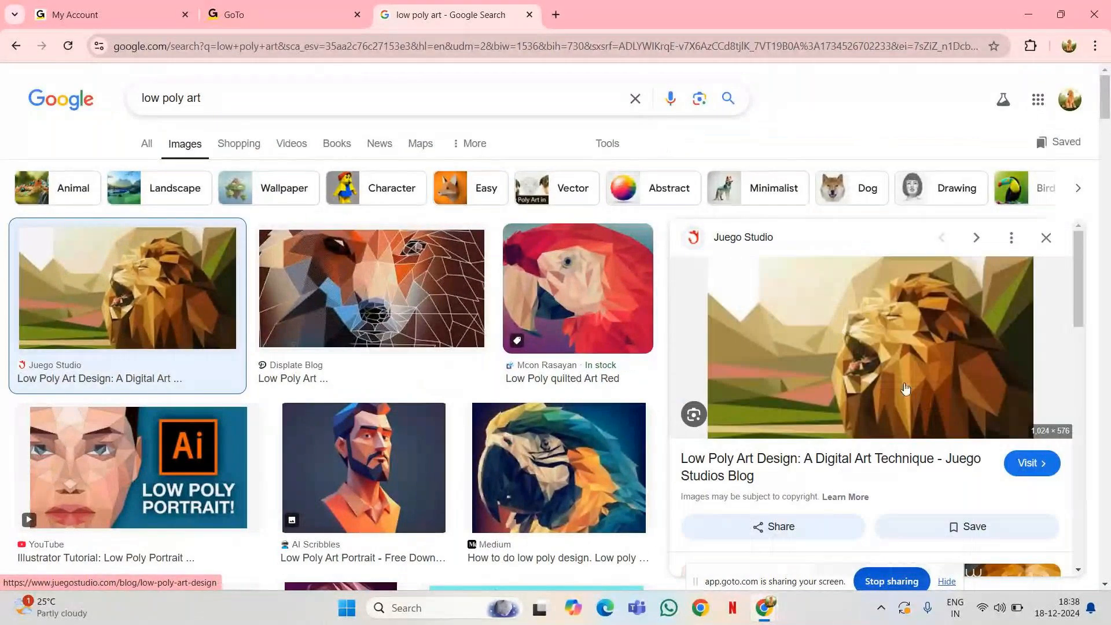
scroll(906, 389, "down", 3)
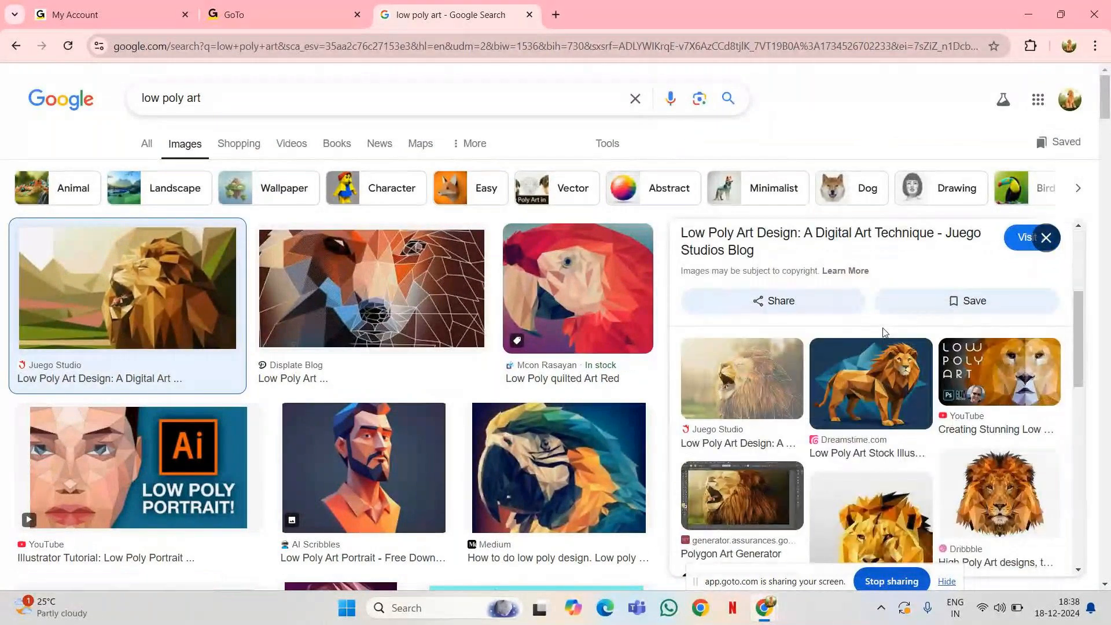
scroll(884, 332, "down", 1)
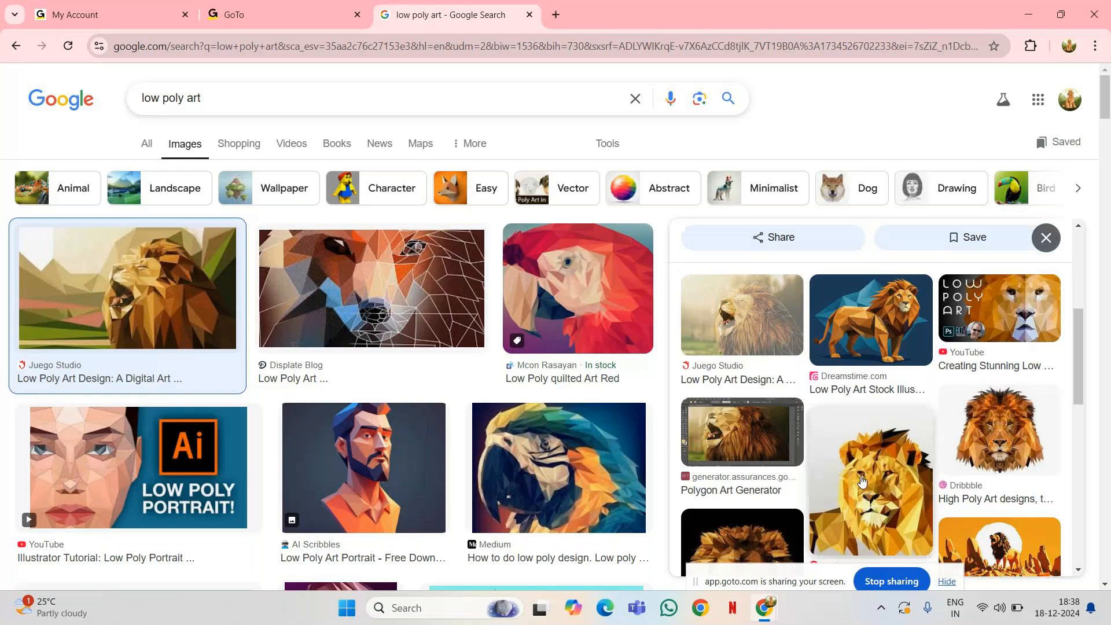
scroll(861, 481, "down", 2)
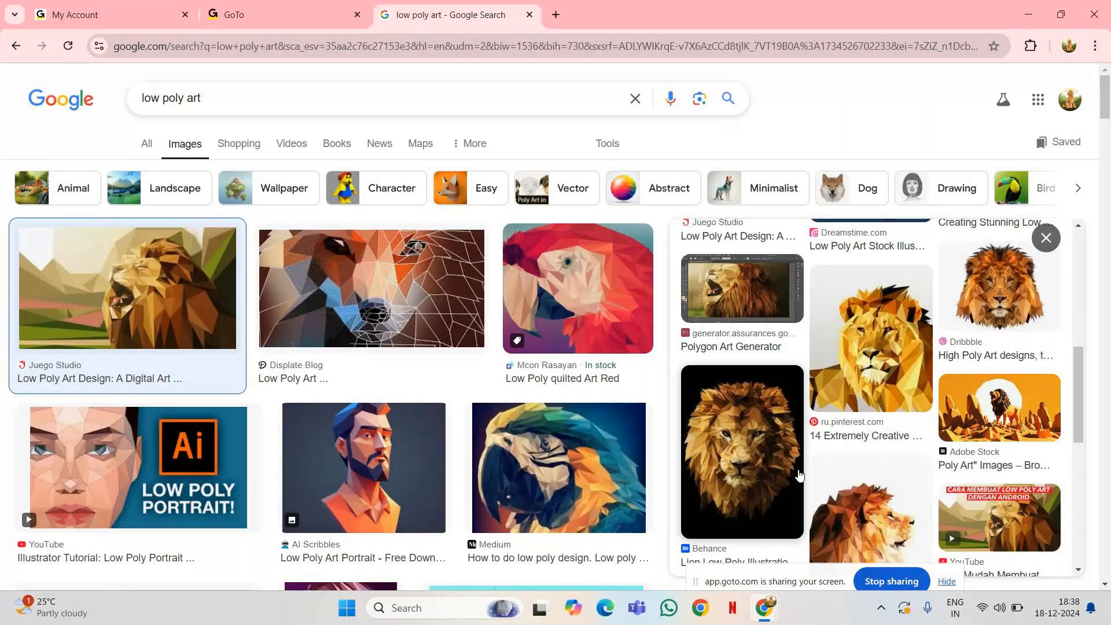
Clear the "low poly art" query and go back to the earlier "illustrator works" image results.
left_click_drag(210, 99, 26, 112)
key("BackSpace")
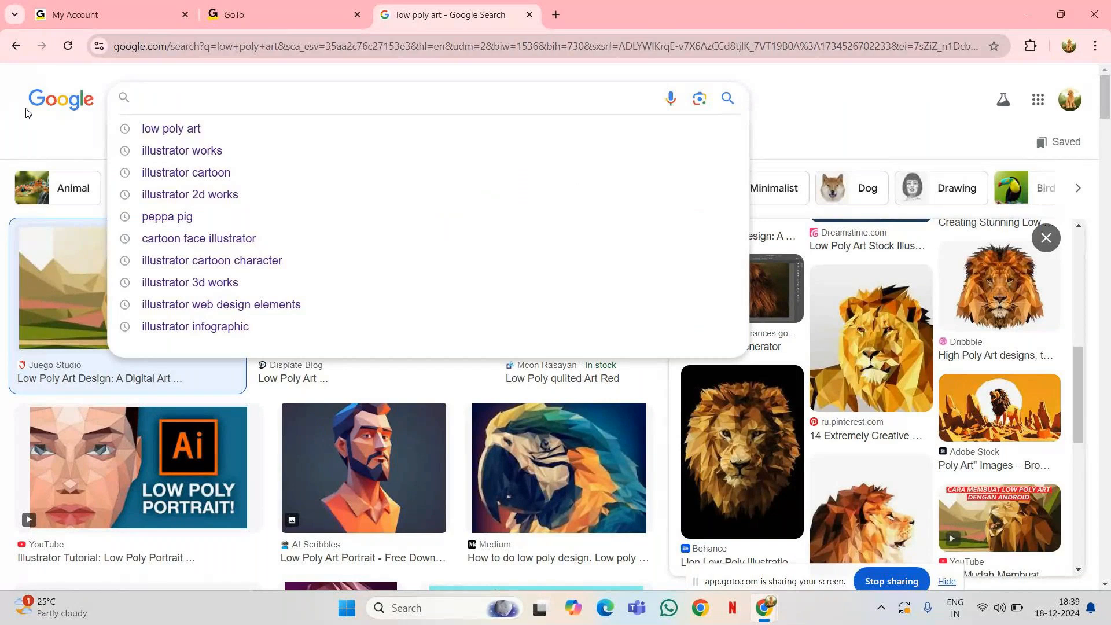
left_click(15, 47)
left_click(15, 46)
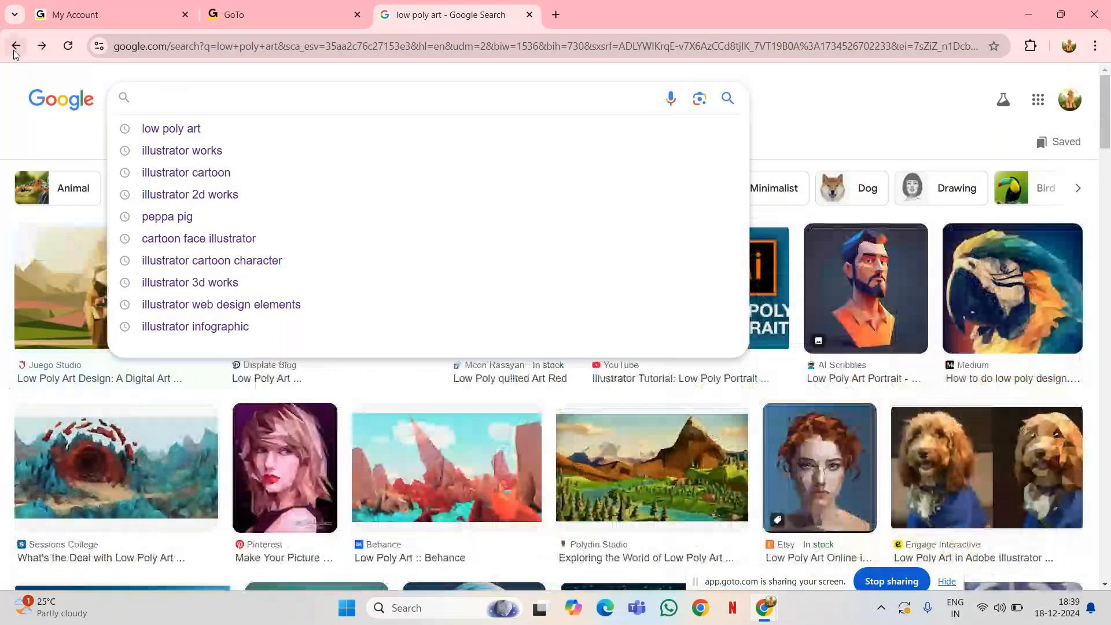
left_click(15, 46)
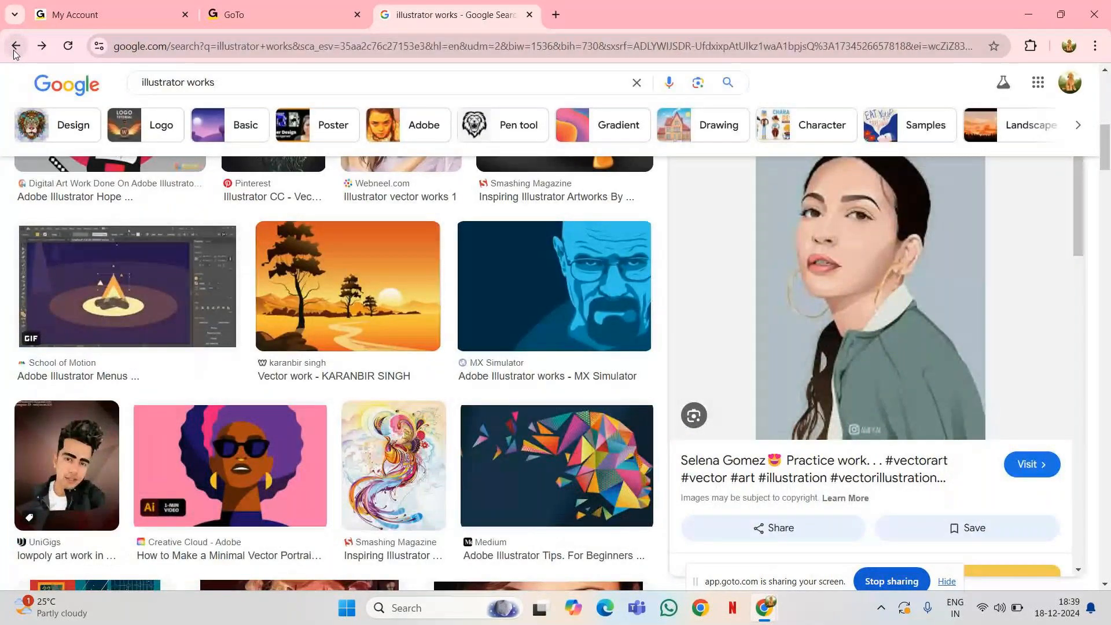
Search Google for "unsplash" in a new browser tab and open the Unsplash website from the results.
key("ctrl+t")
left_click(485, 300)
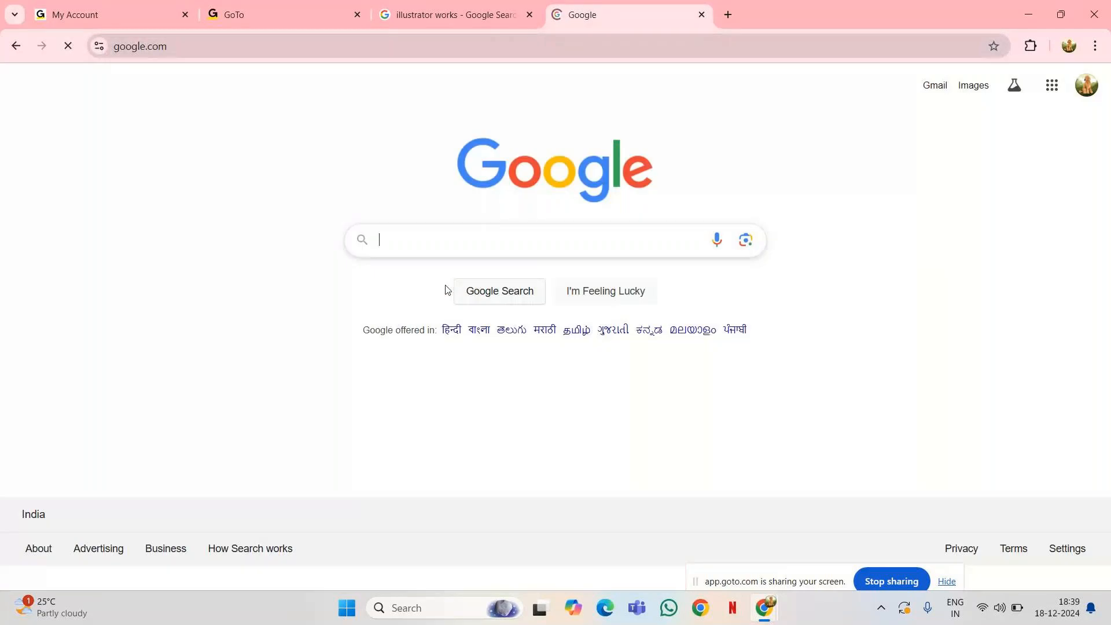
left_click(426, 255)
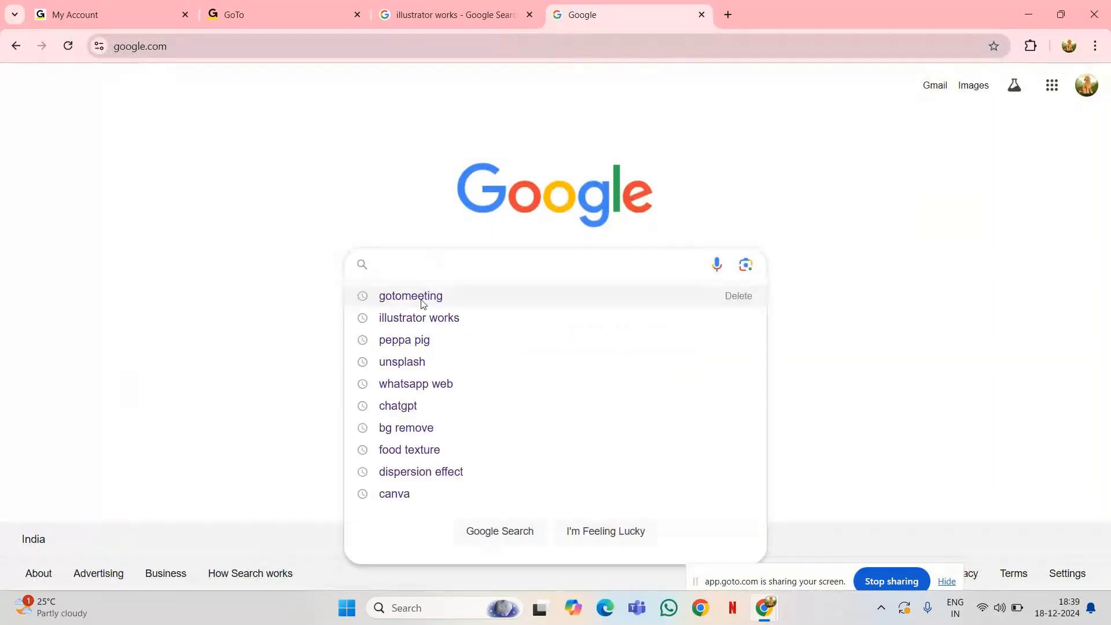
left_click(425, 363)
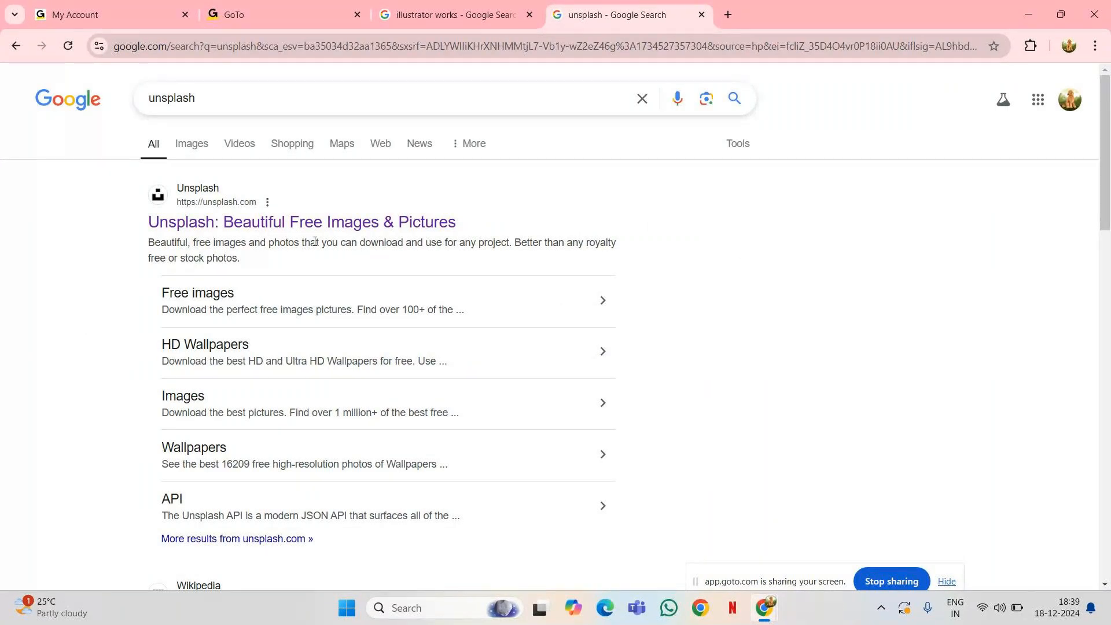
left_click(324, 225)
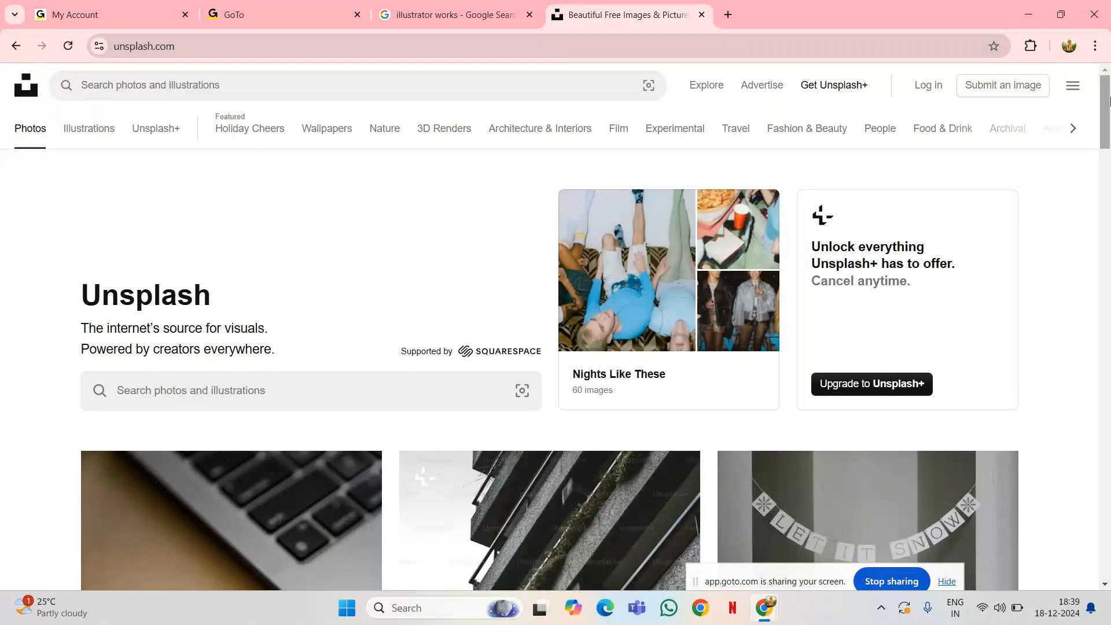
Open the Animals category on Unsplash and browse its photos of birds, dogs, monkeys, deer and other animals.
left_click(1052, 129)
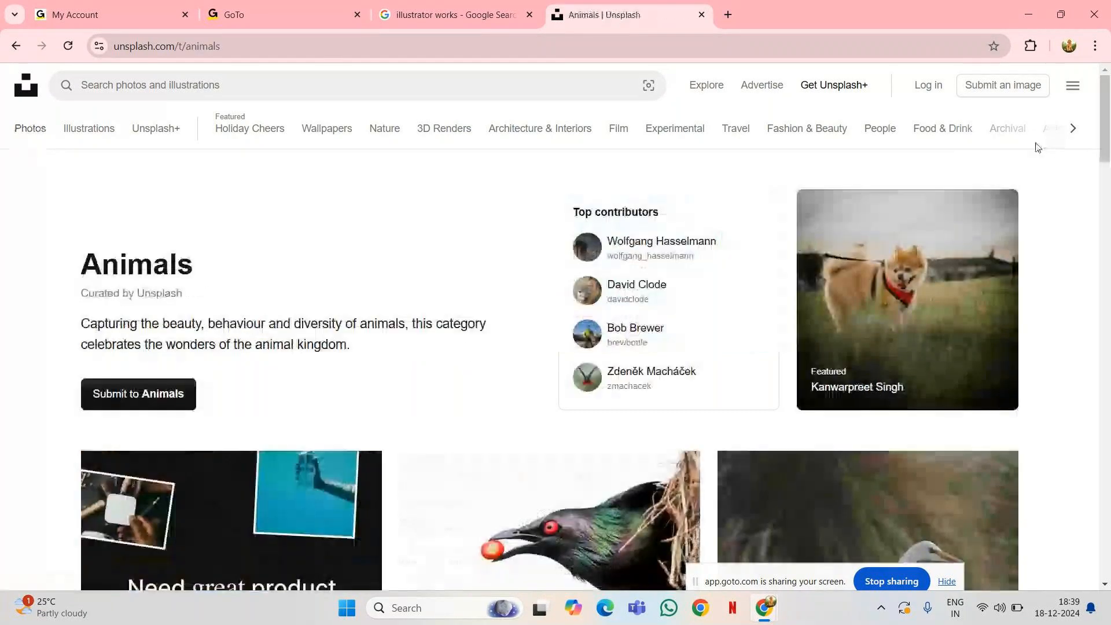
scroll(692, 260, "down", 5)
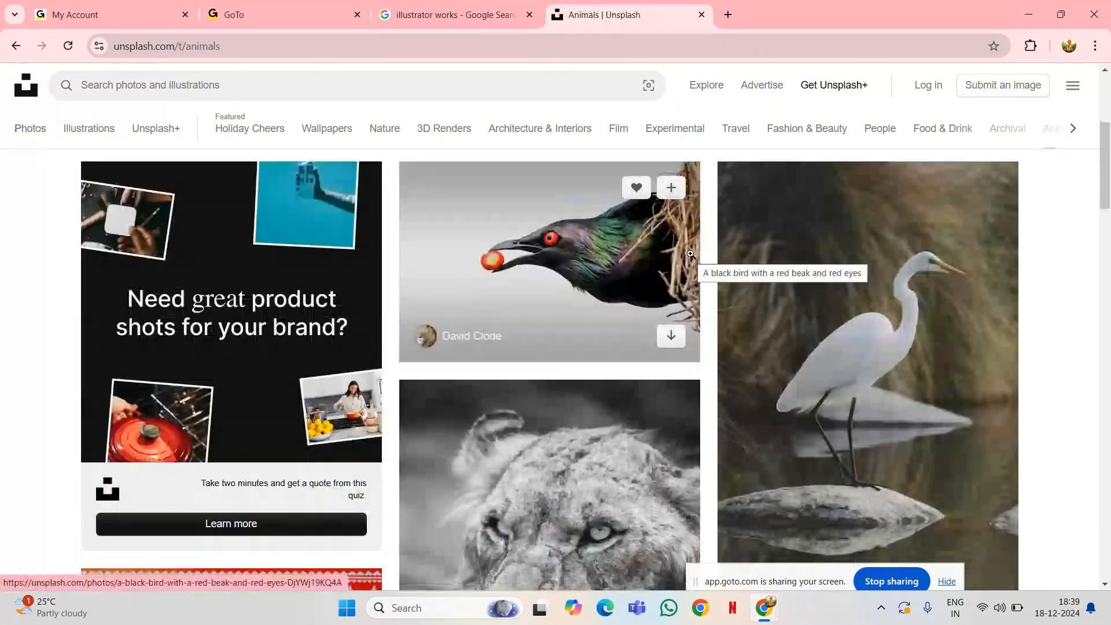
scroll(691, 254, "up", 1)
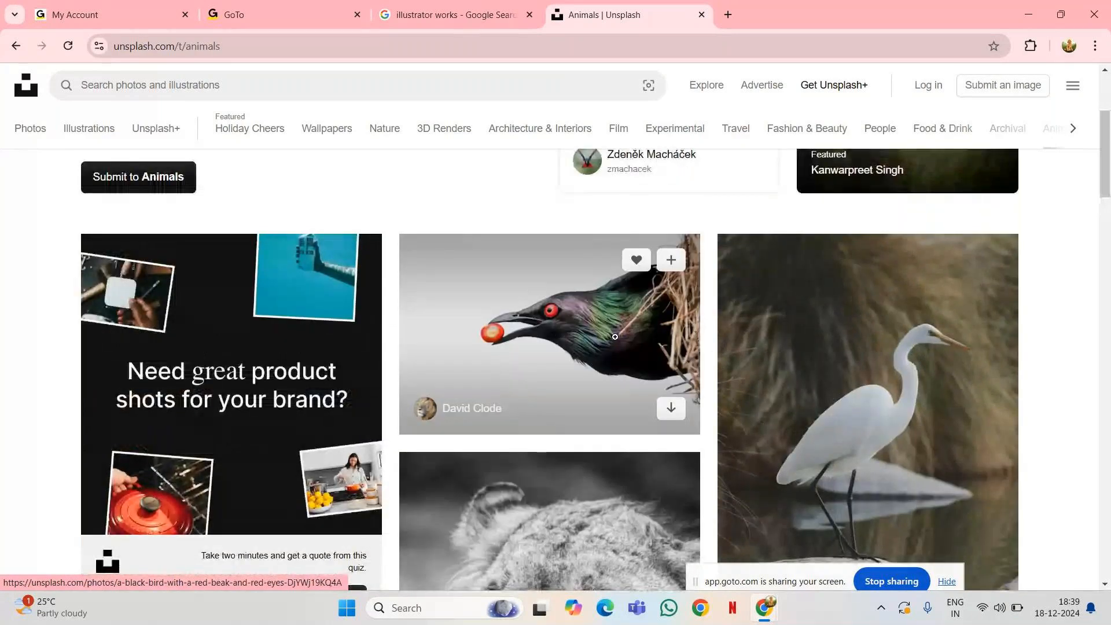
scroll(624, 350, "down", 5)
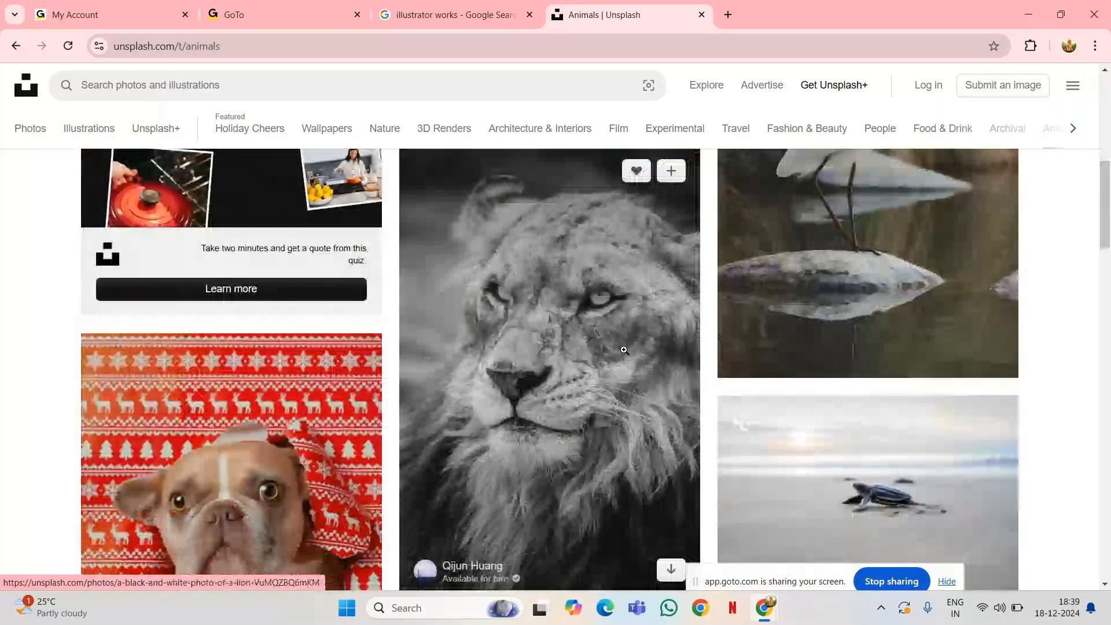
scroll(624, 350, "down", 2)
scroll(624, 349, "down", 10)
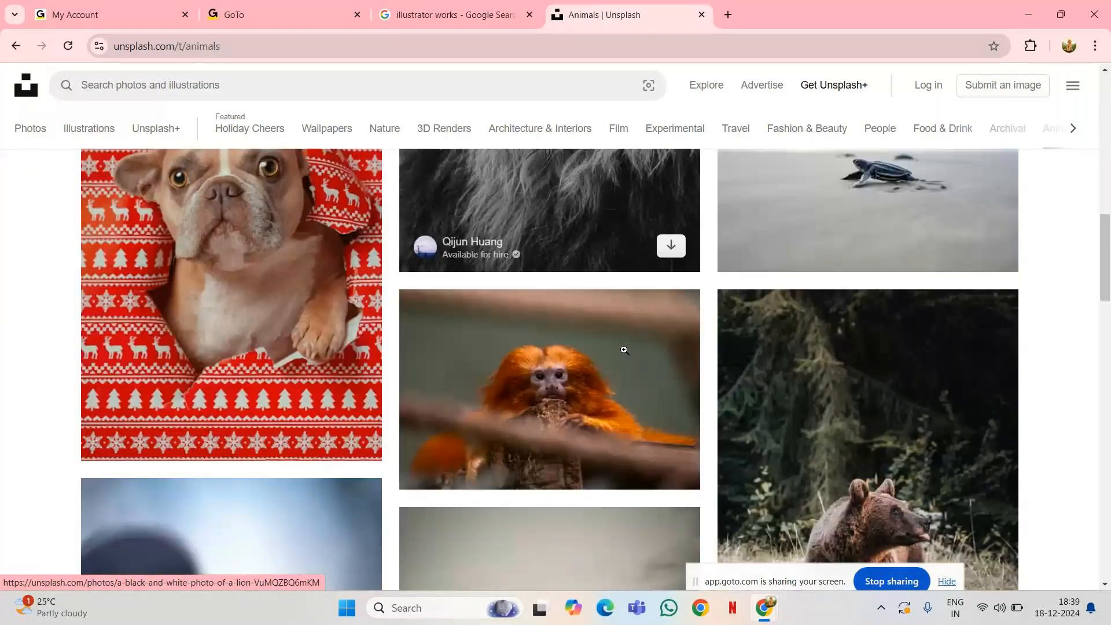
scroll(624, 350, "down", 8)
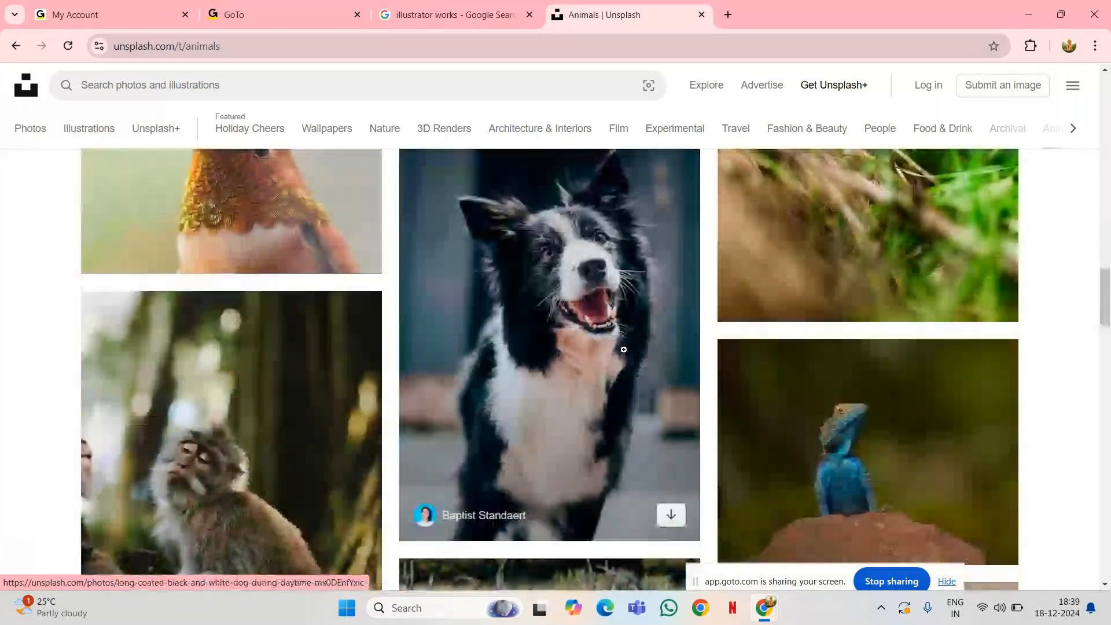
scroll(624, 350, "up", 4)
scroll(624, 350, "down", 4)
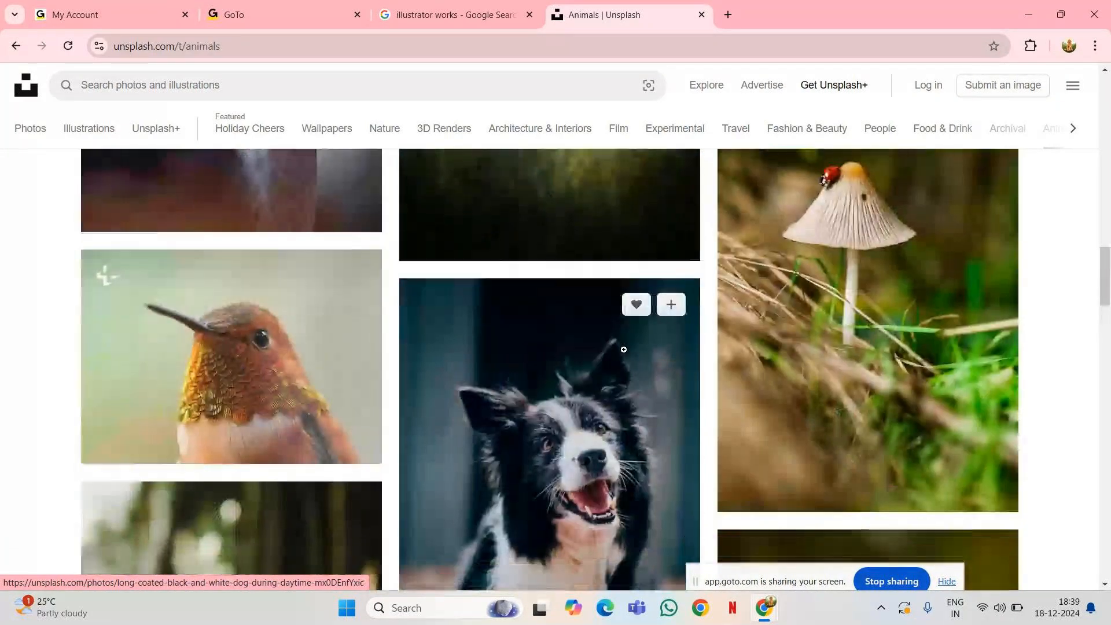
scroll(624, 349, "down", 7)
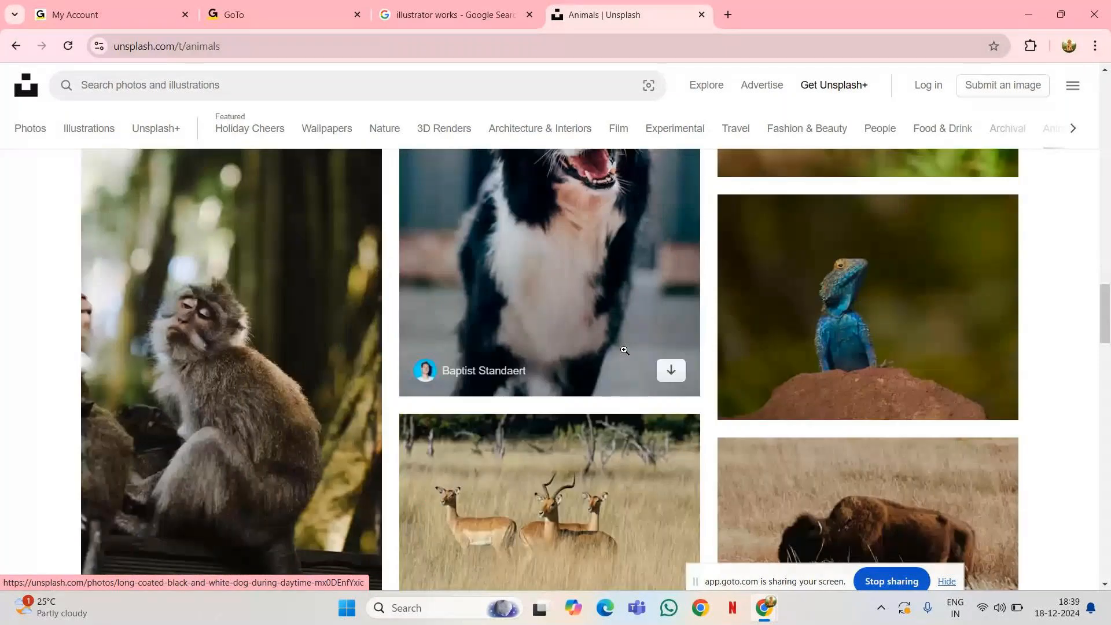
scroll(623, 349, "down", 12)
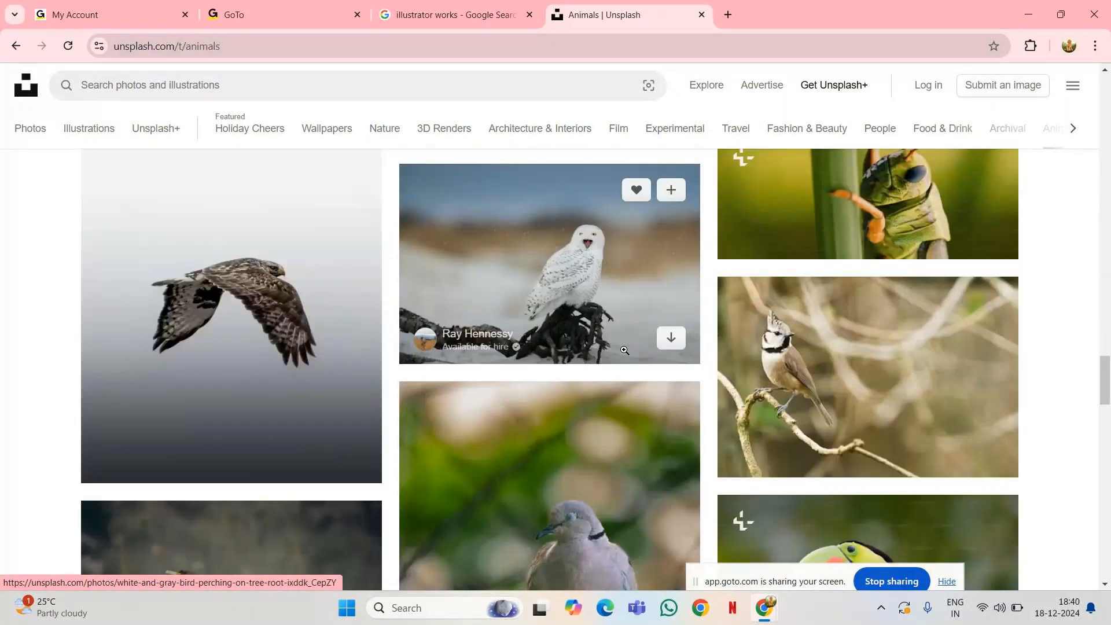
scroll(624, 350, "down", 10)
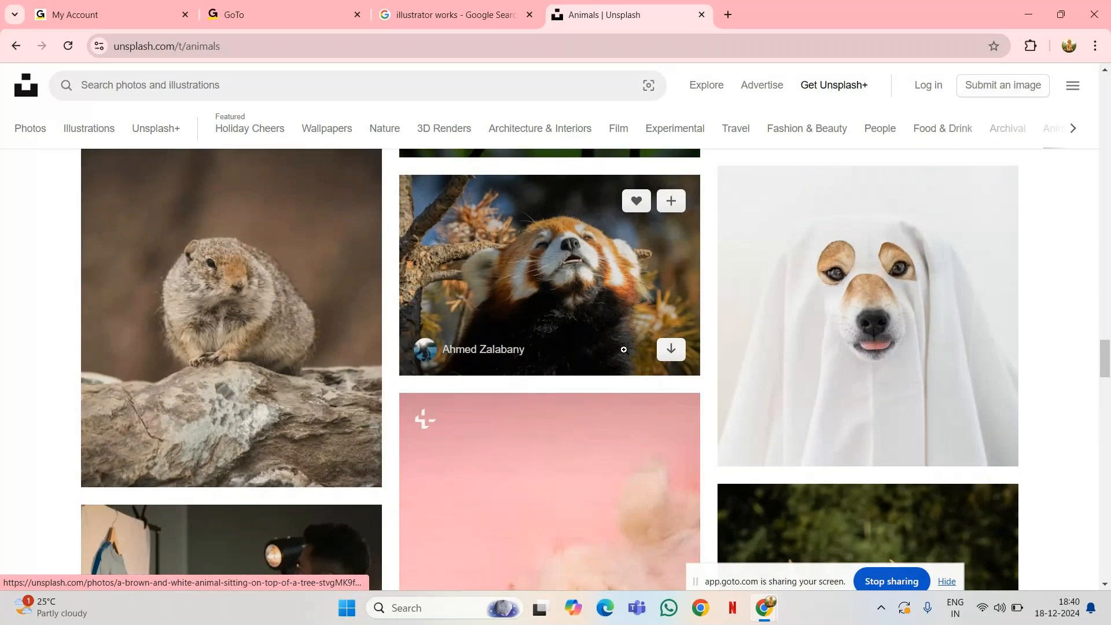
scroll(624, 350, "up", 1)
scroll(624, 349, "down", 6)
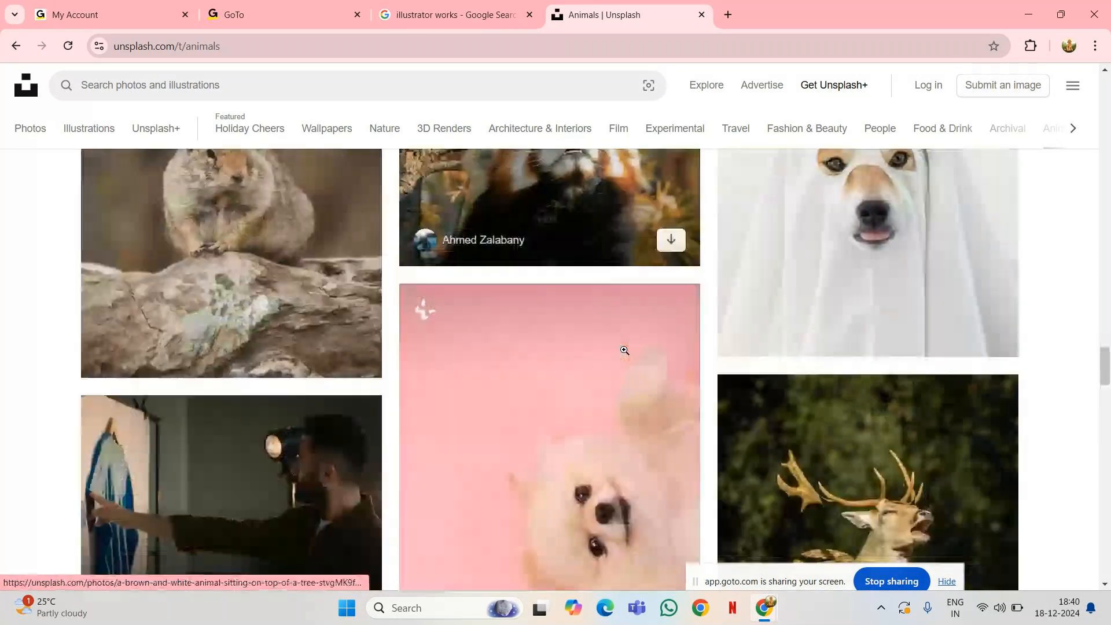
scroll(625, 350, "down", 4)
scroll(627, 349, "down", 15)
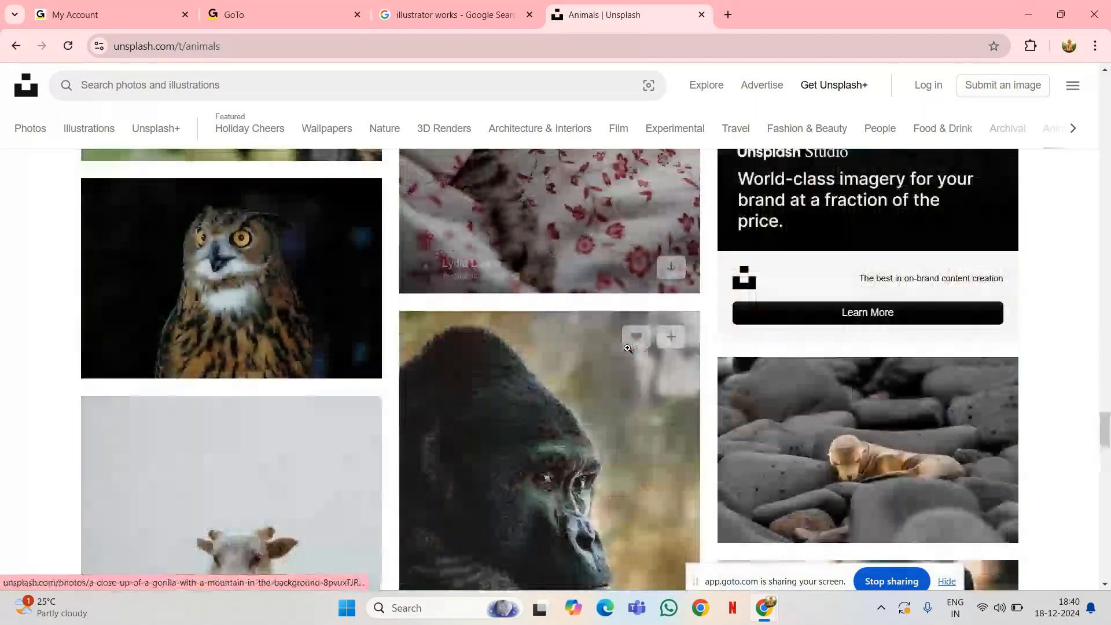
scroll(627, 347, "down", 8)
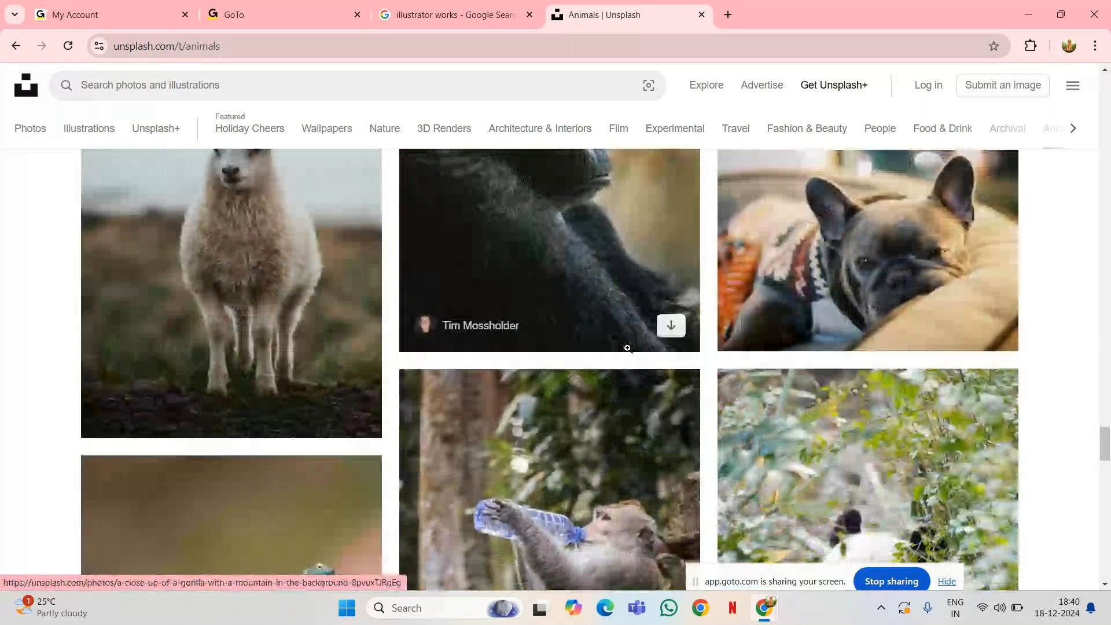
scroll(628, 348, "down", 8)
scroll(627, 347, "down", 6)
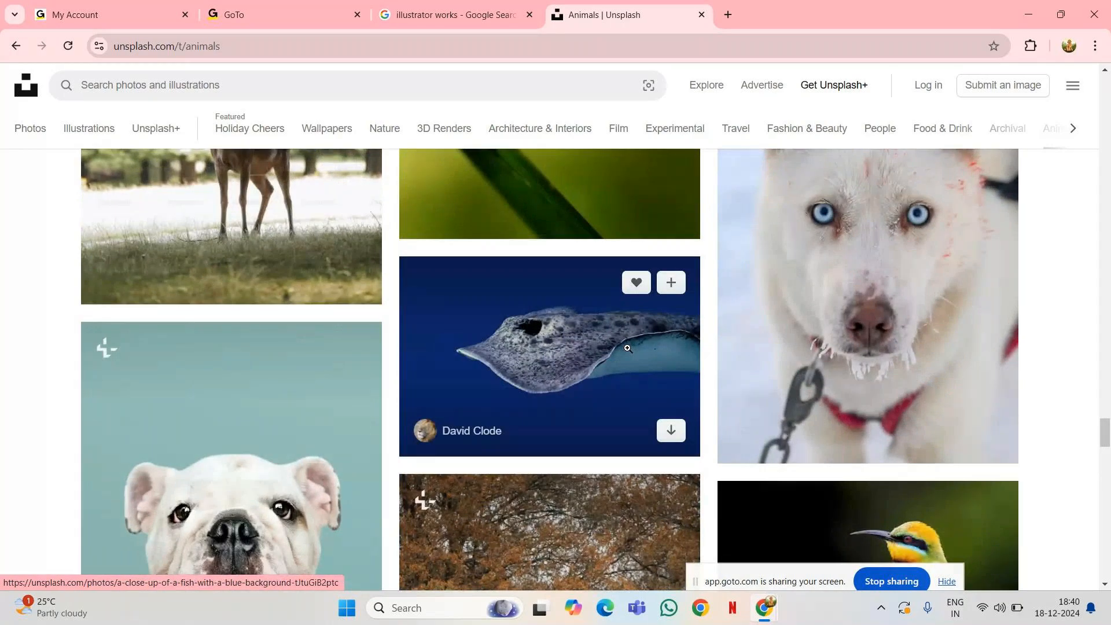
scroll(628, 348, "down", 4)
scroll(628, 348, "down", 9)
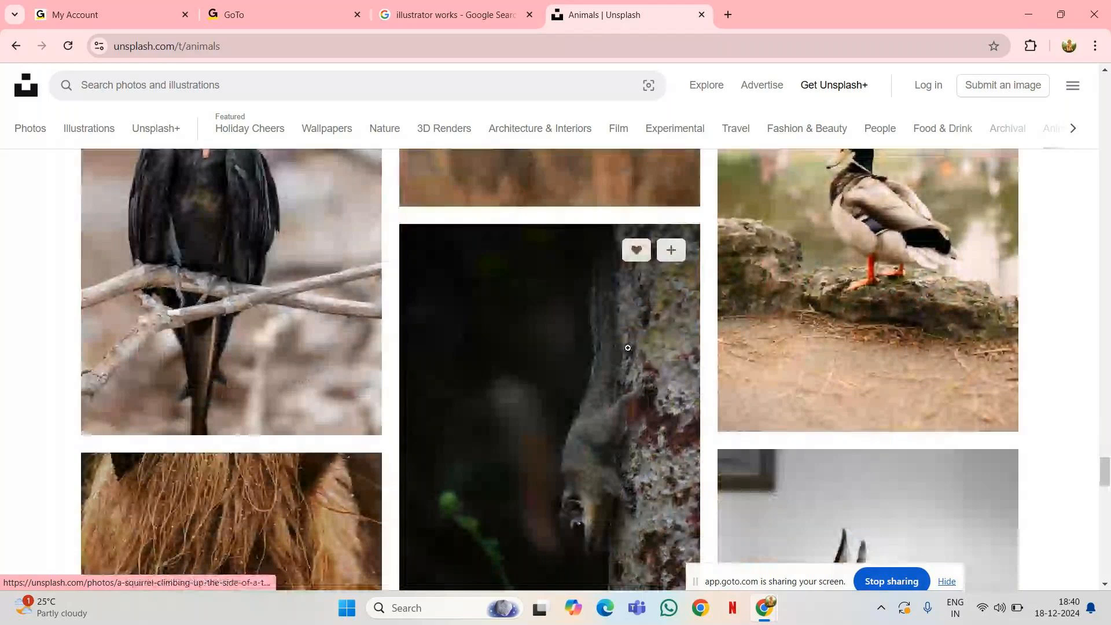
scroll(628, 348, "down", 5)
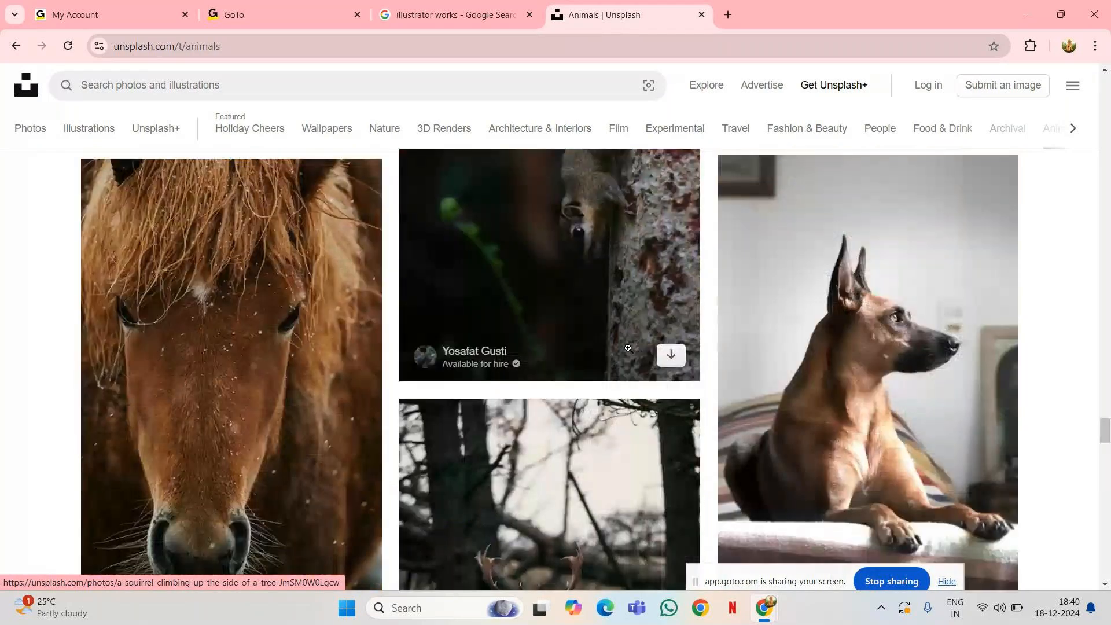
scroll(627, 348, "down", 5)
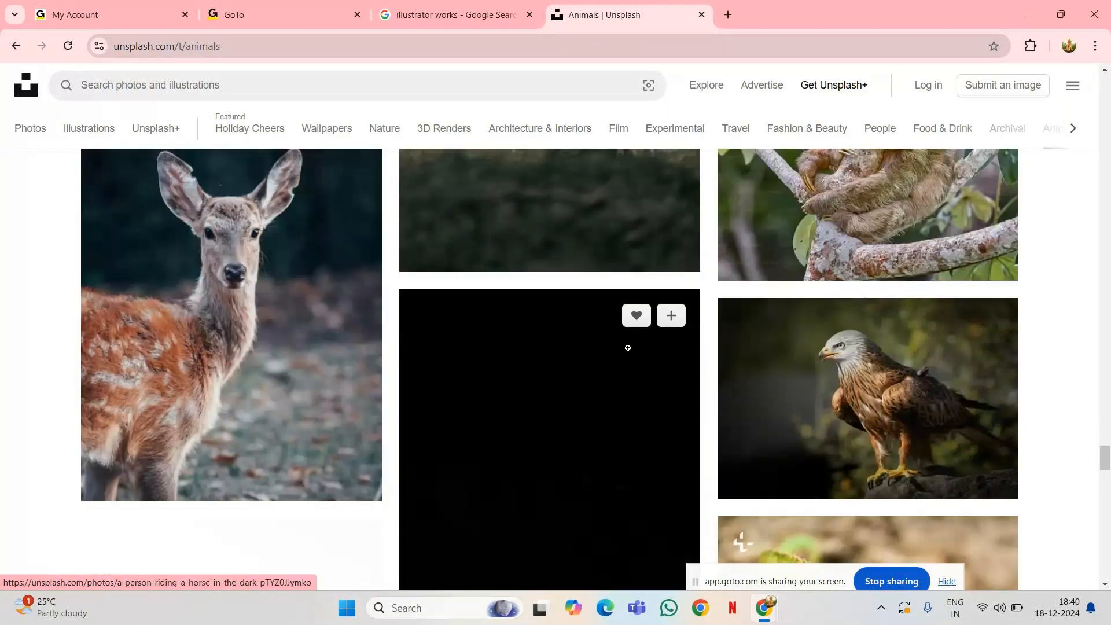
Open the photo of the brown and white bird on a rock and look through its related images.
scroll(627, 348, "down", 5)
scroll(732, 345, "up", 4)
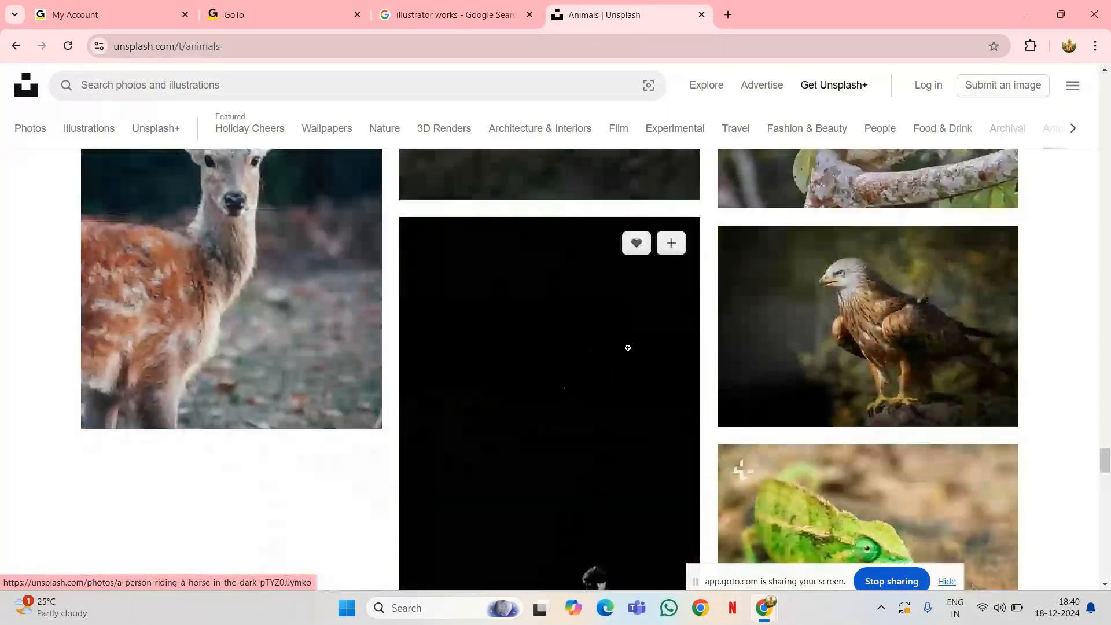
left_click(810, 319)
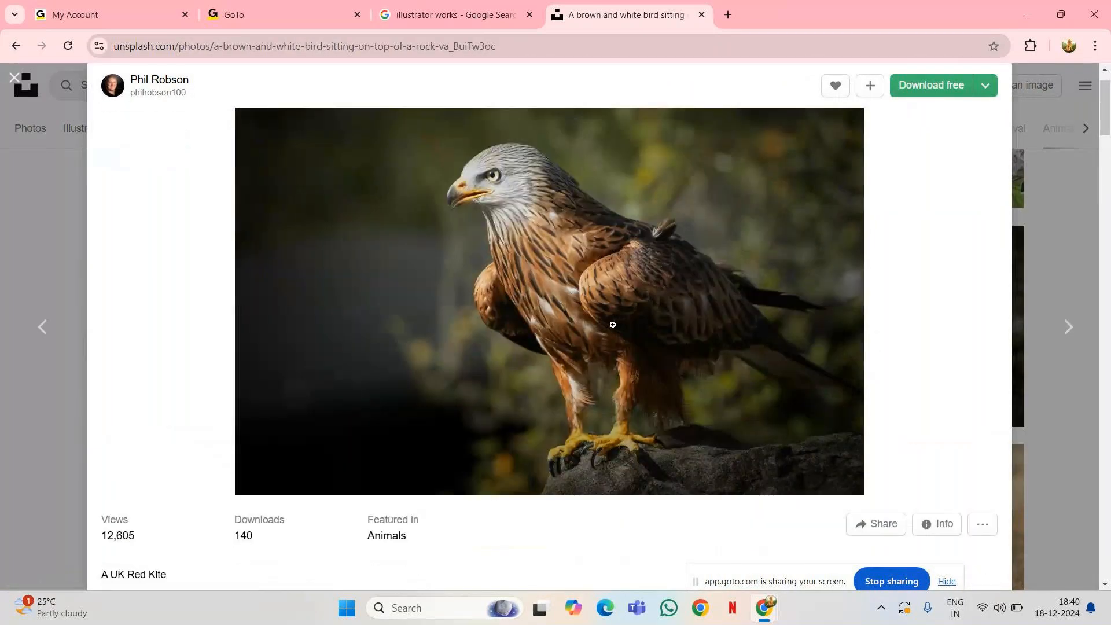
scroll(613, 324, "down", 14)
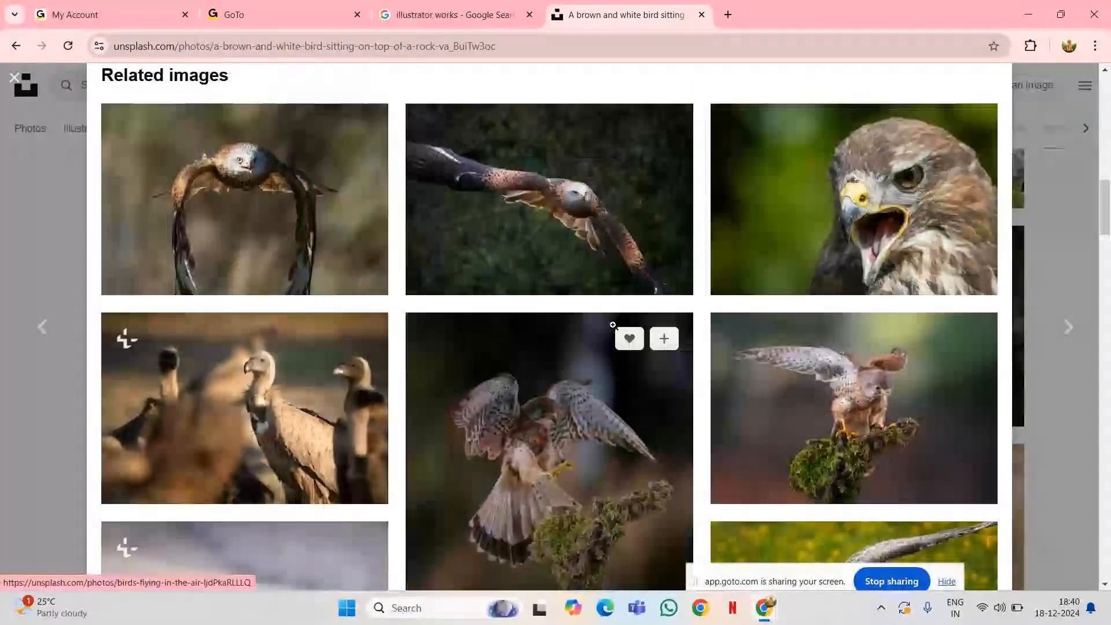
Open the close-up photo of a bird of prey with its mouth open from the related images and browse similar photos.
scroll(613, 325, "down", 5)
scroll(613, 325, "down", 6)
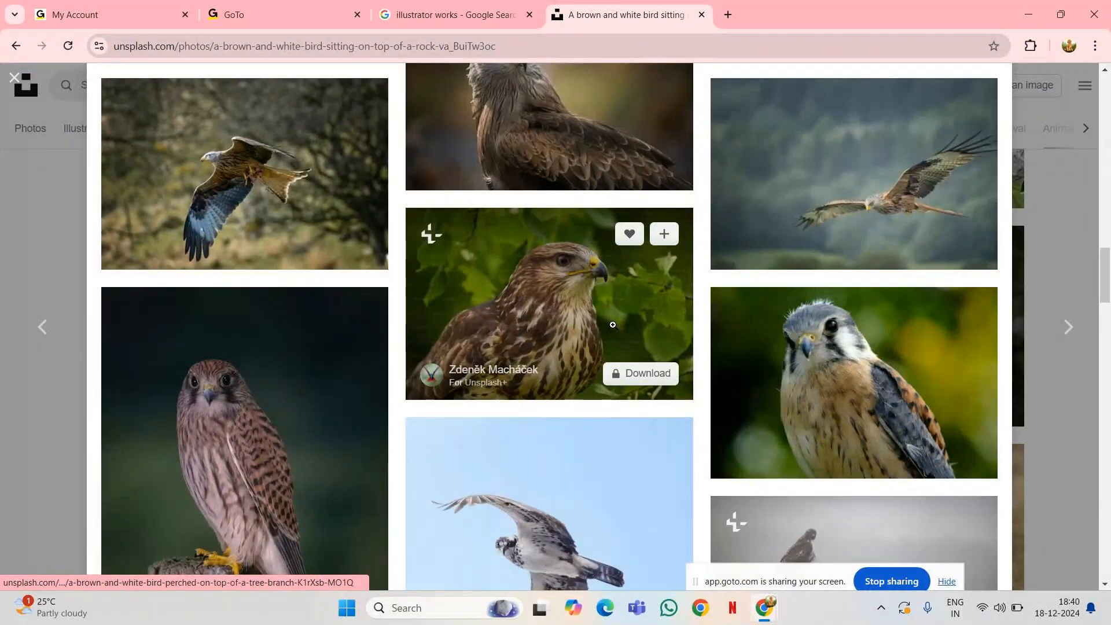
scroll(613, 324, "down", 6)
scroll(613, 325, "down", 6)
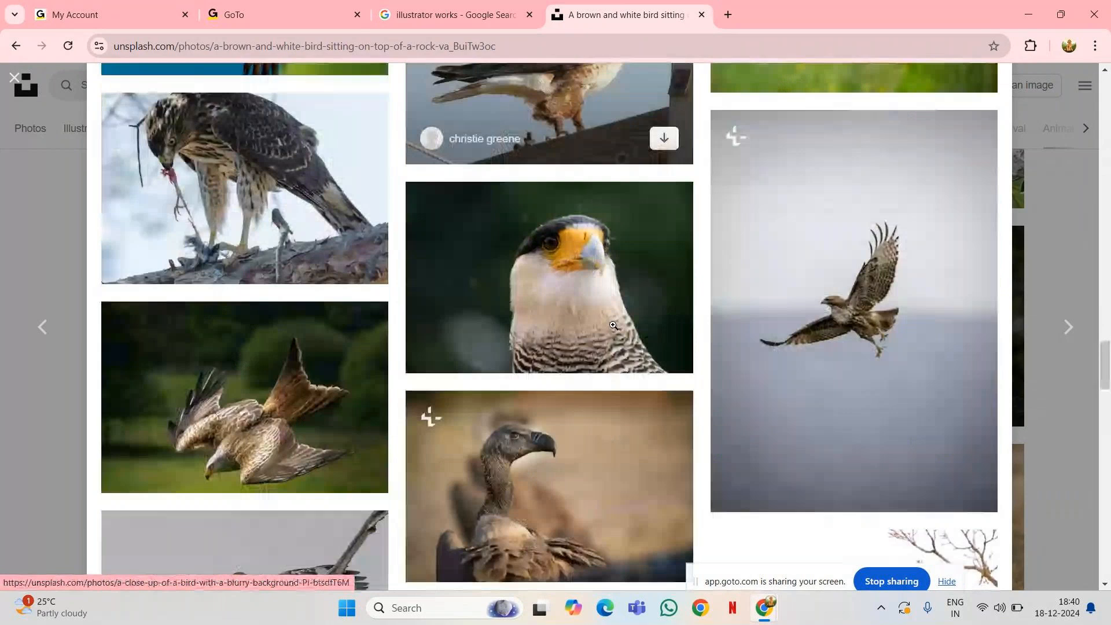
scroll(613, 324, "down", 5)
scroll(613, 325, "down", 10)
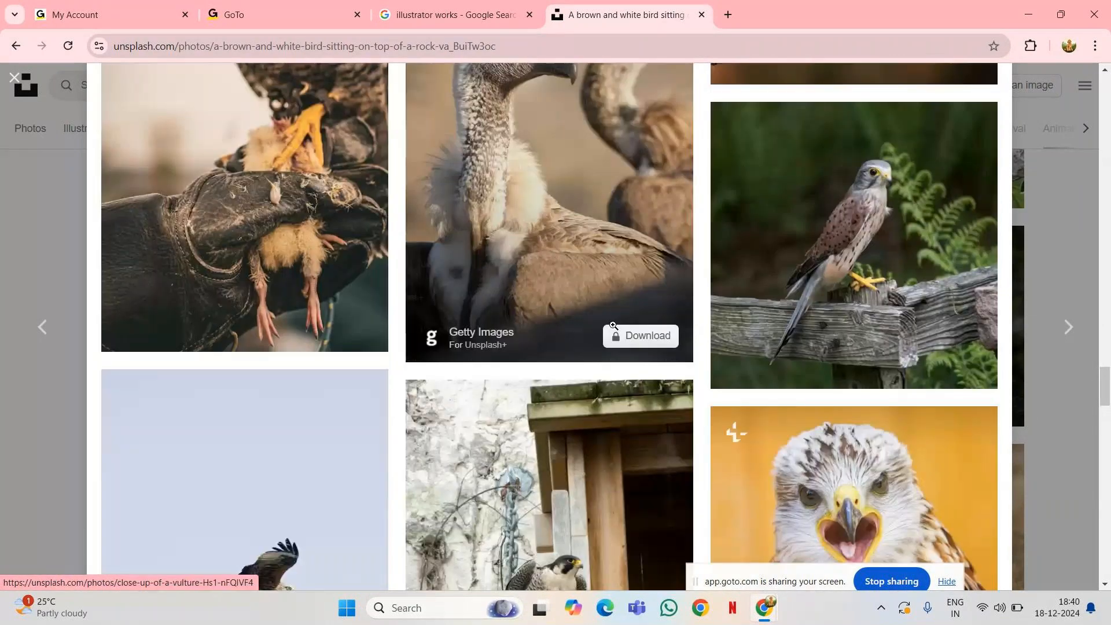
left_click(797, 257)
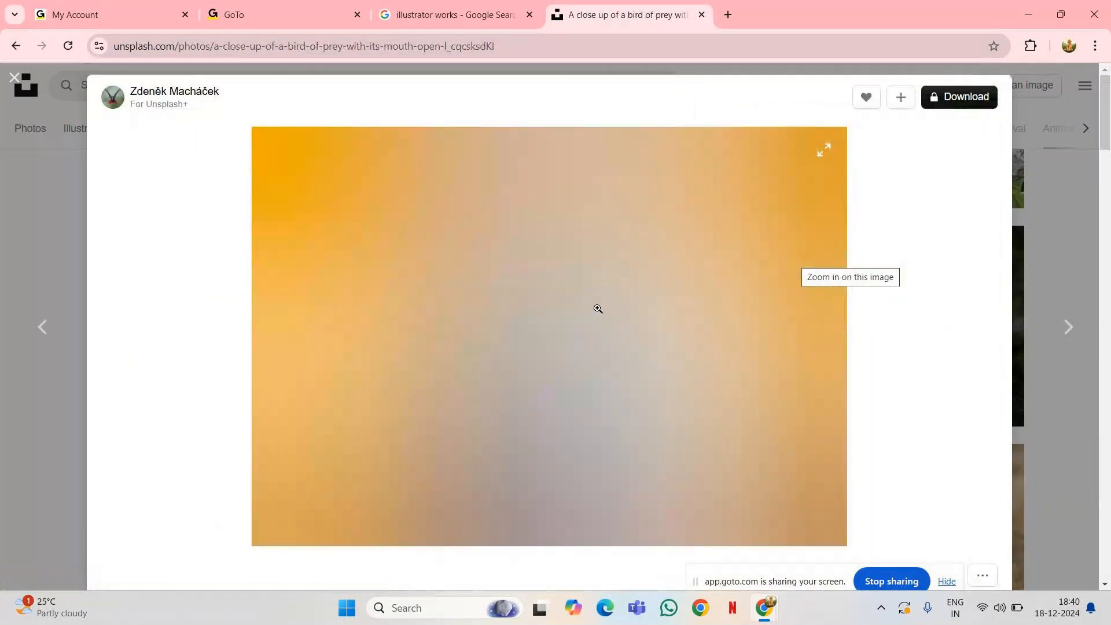
scroll(560, 308, "down", 10)
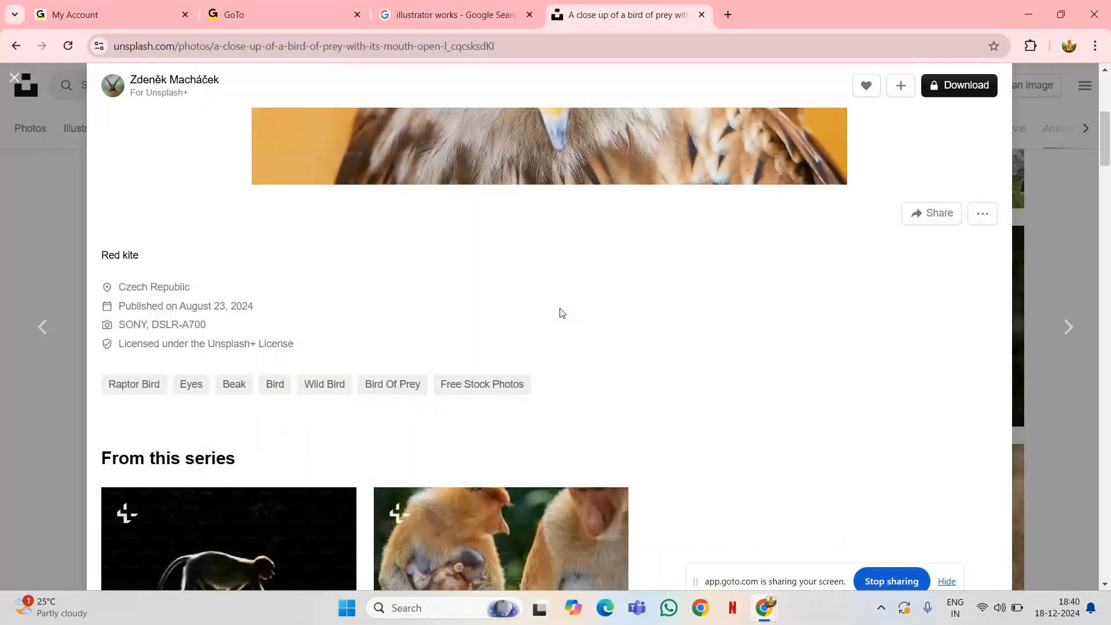
scroll(560, 309, "down", 15)
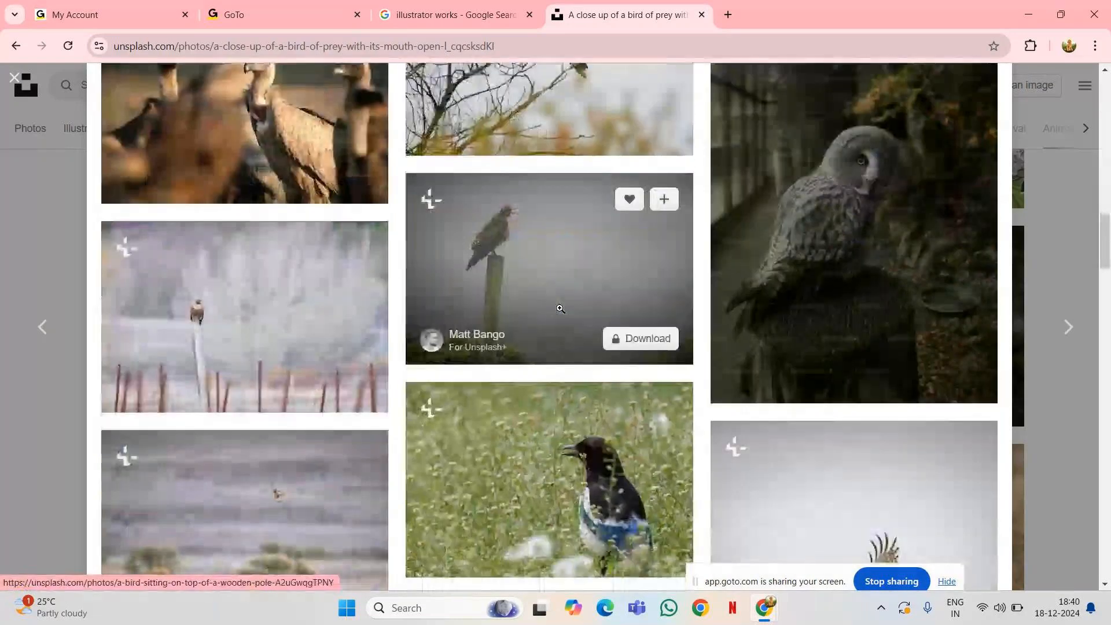
scroll(560, 309, "down", 4)
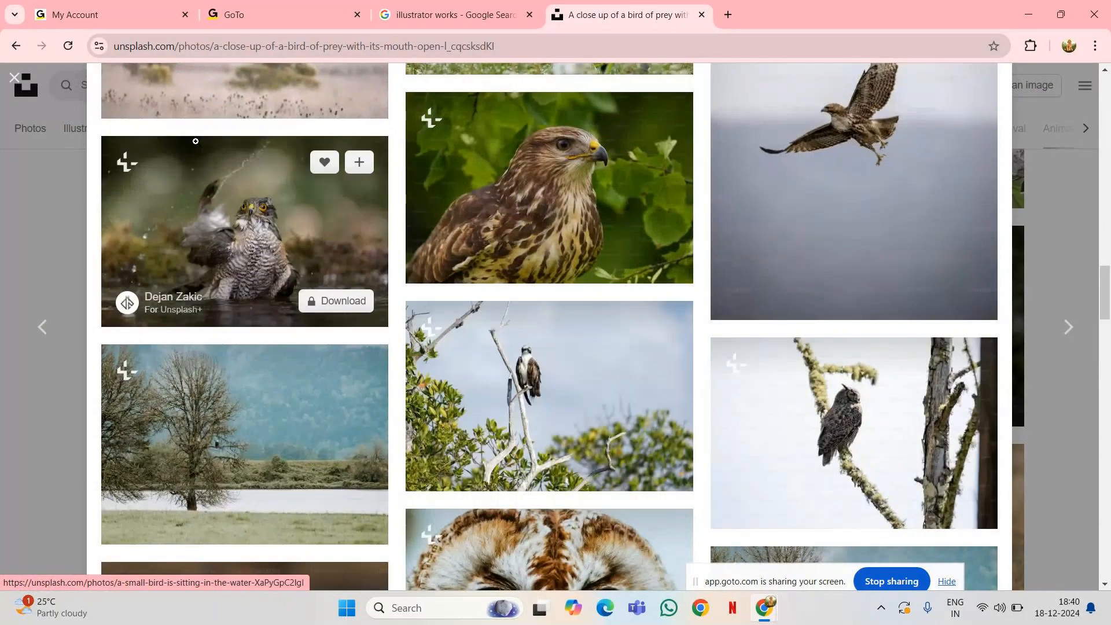
Close the bird of prey photo and search Unsplash for "eagle".
key("Escape")
left_click(249, 94)
type("eagle")
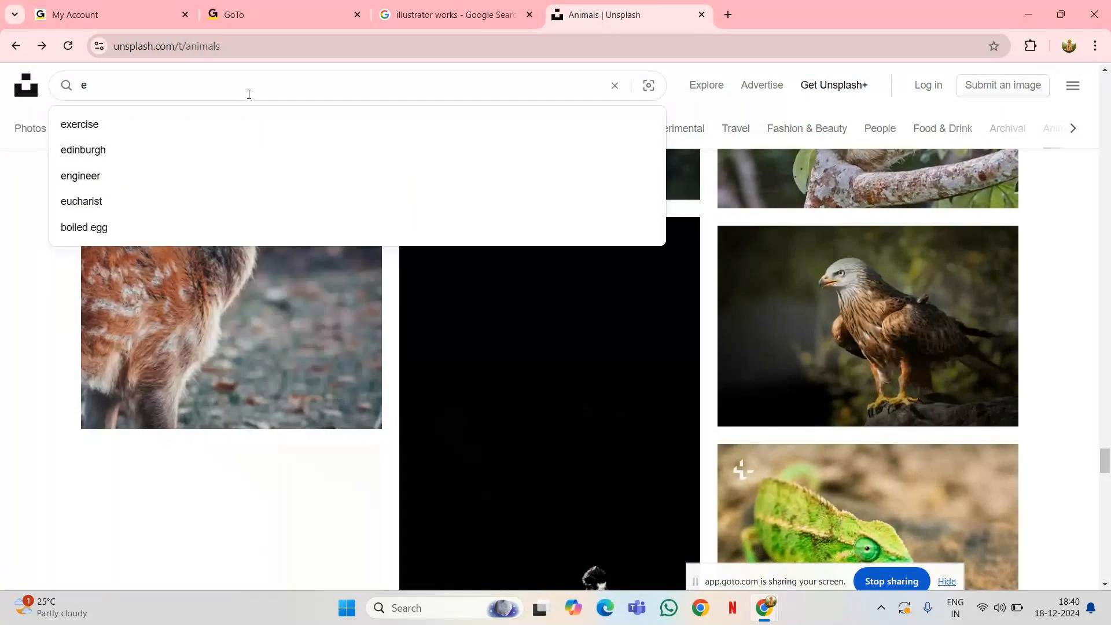
key("Return")
type("\\")
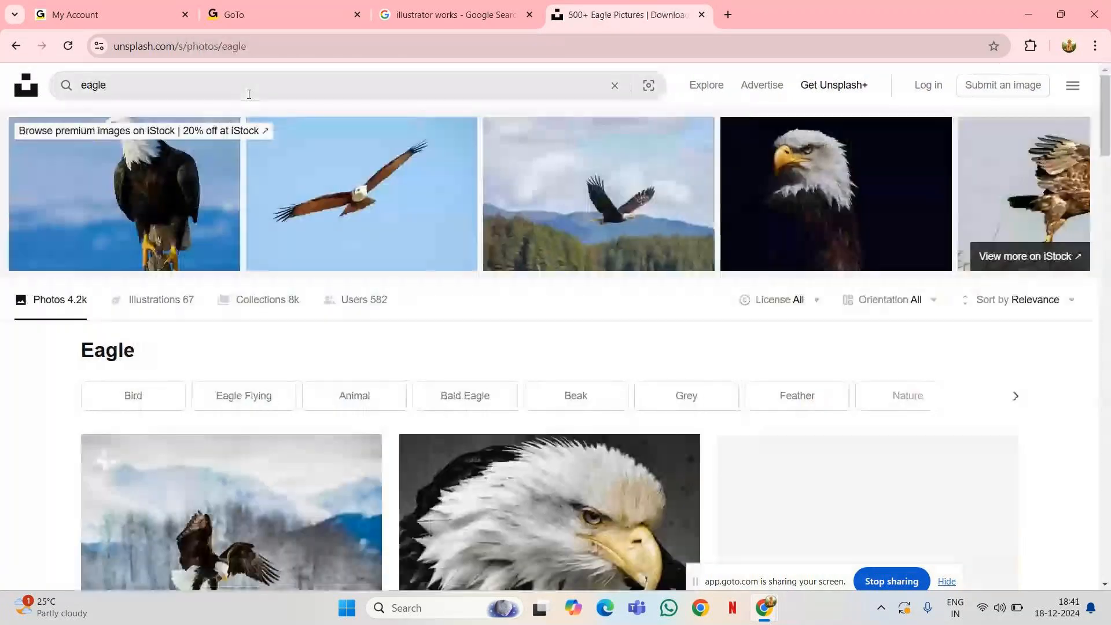
Open the side-view bald eagle head photo from the eagle results and look through its related images.
scroll(494, 201, "down", 3)
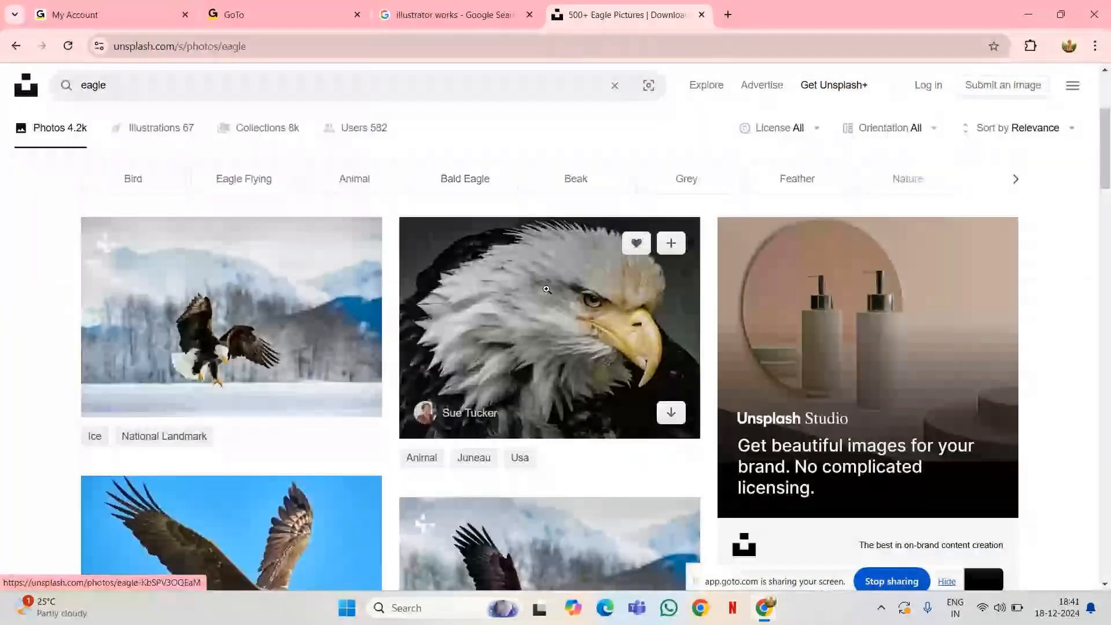
left_click(548, 289)
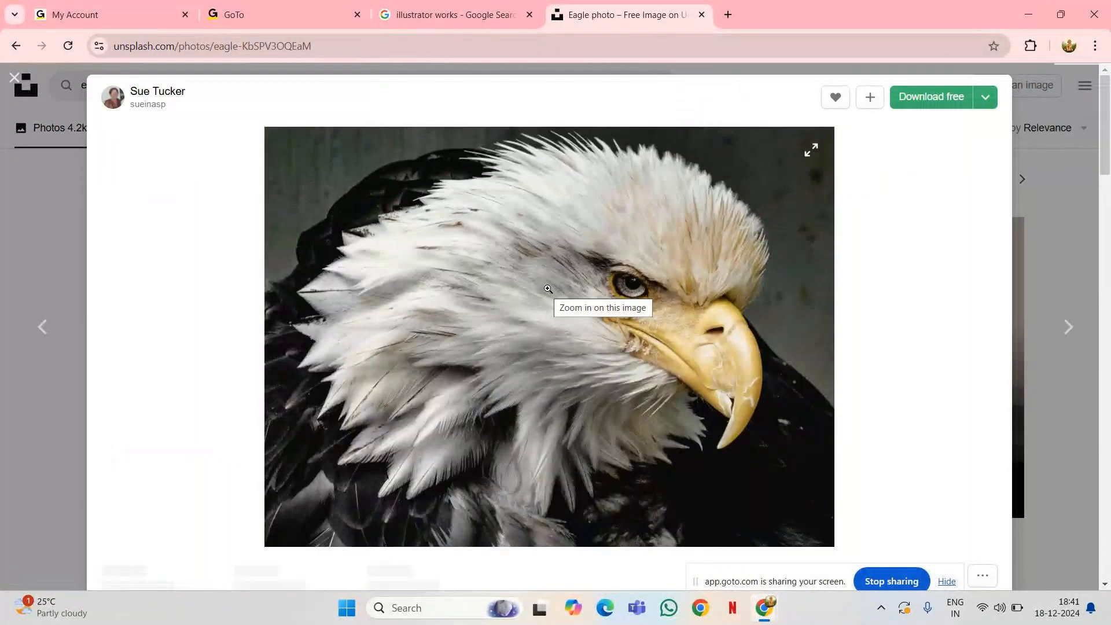
scroll(577, 320, "down", 6)
scroll(577, 321, "down", 5)
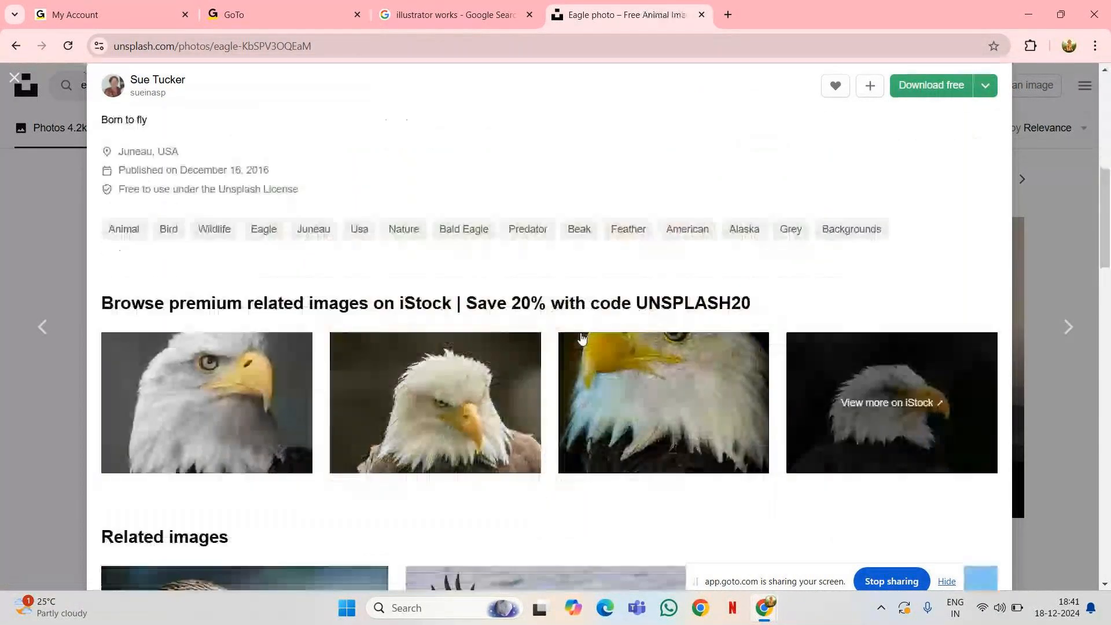
scroll(581, 337, "down", 8)
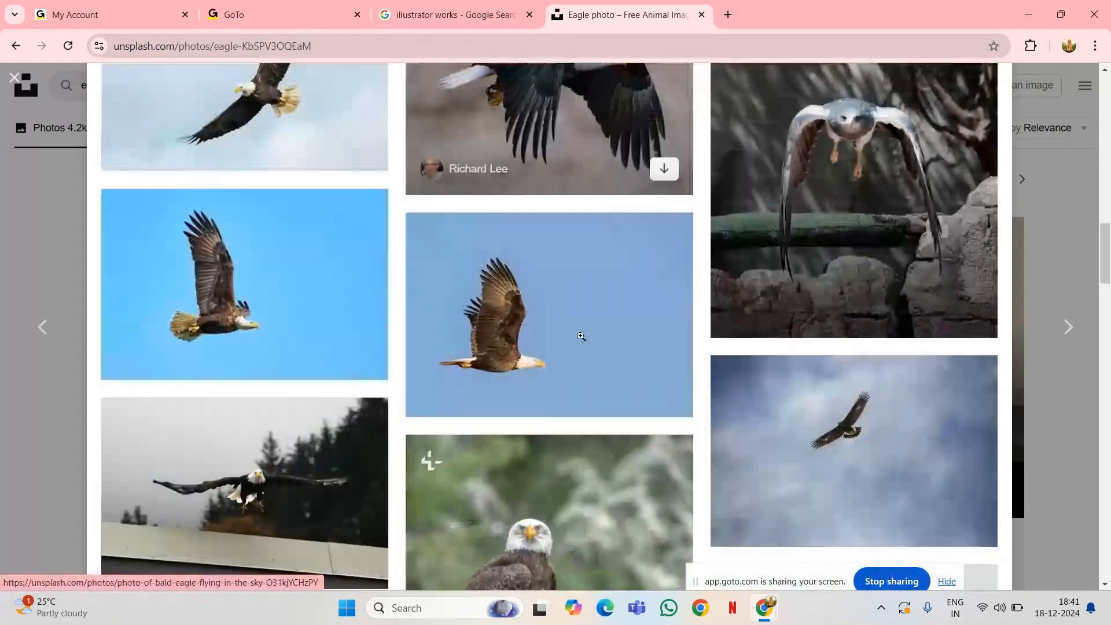
scroll(581, 337, "down", 6)
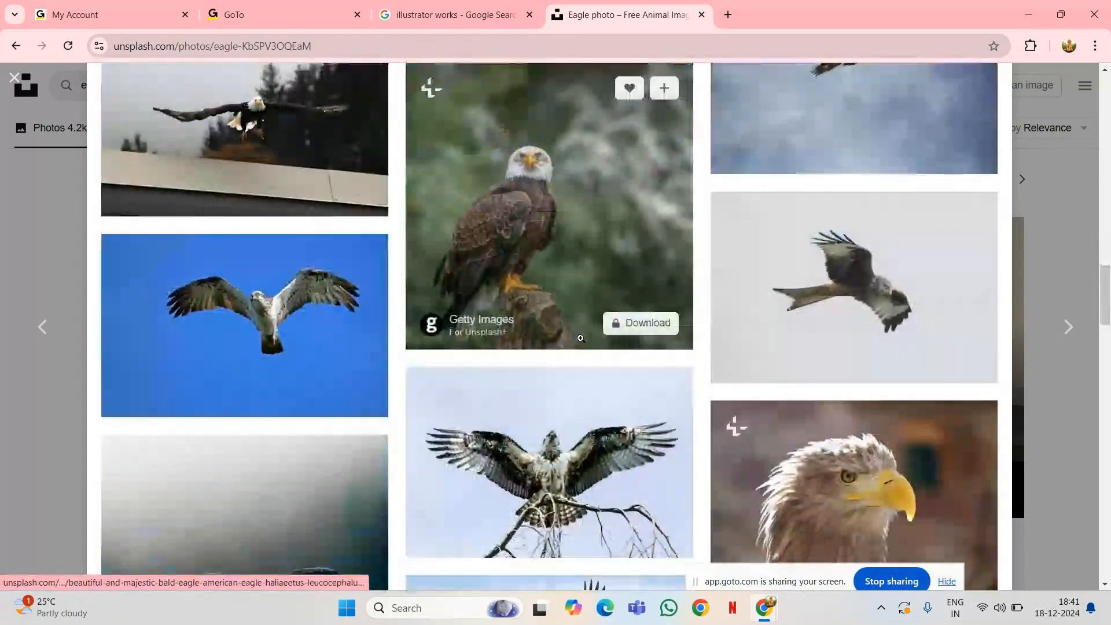
scroll(581, 338, "down", 3)
scroll(581, 338, "down", 15)
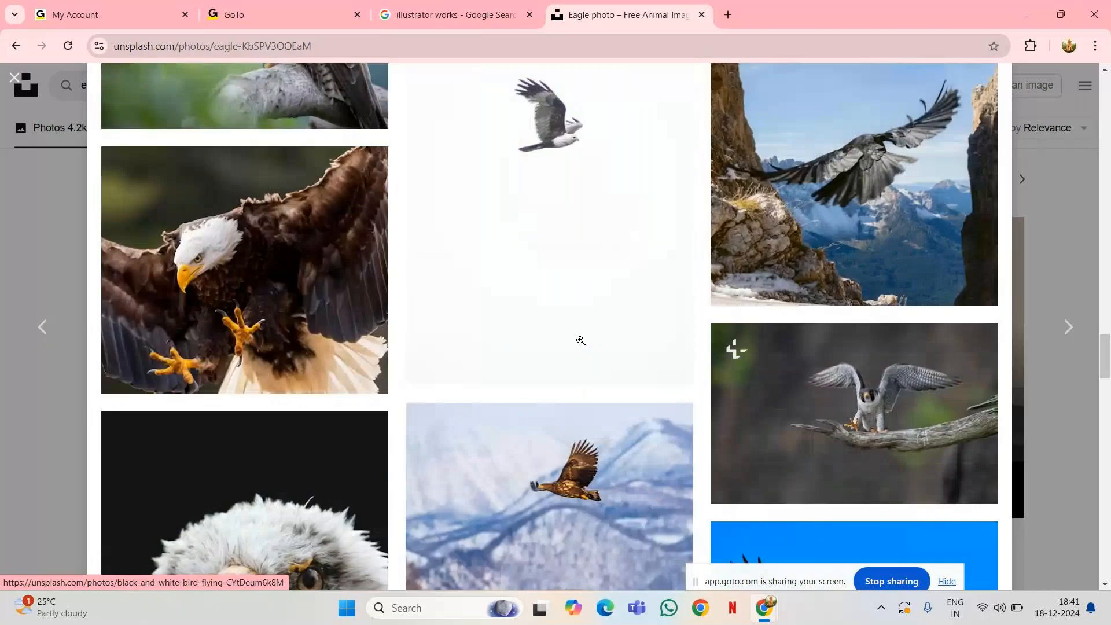
Open the front-facing white and brown eagle head photo on a black background and browse its related images.
scroll(580, 341, "down", 8)
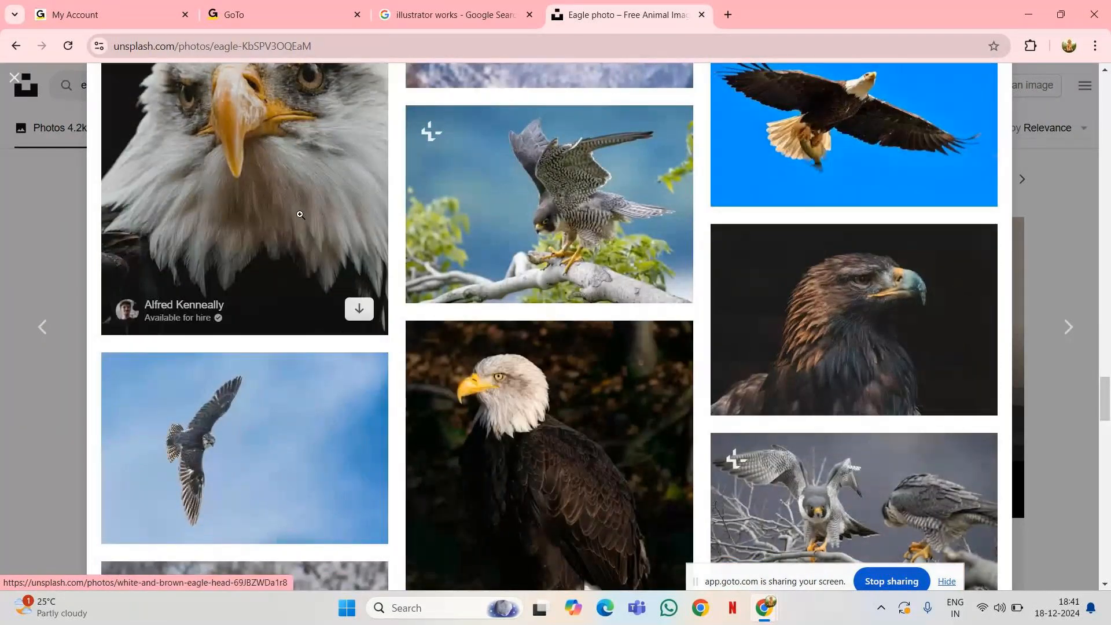
left_click(301, 215)
scroll(592, 278, "down", 5)
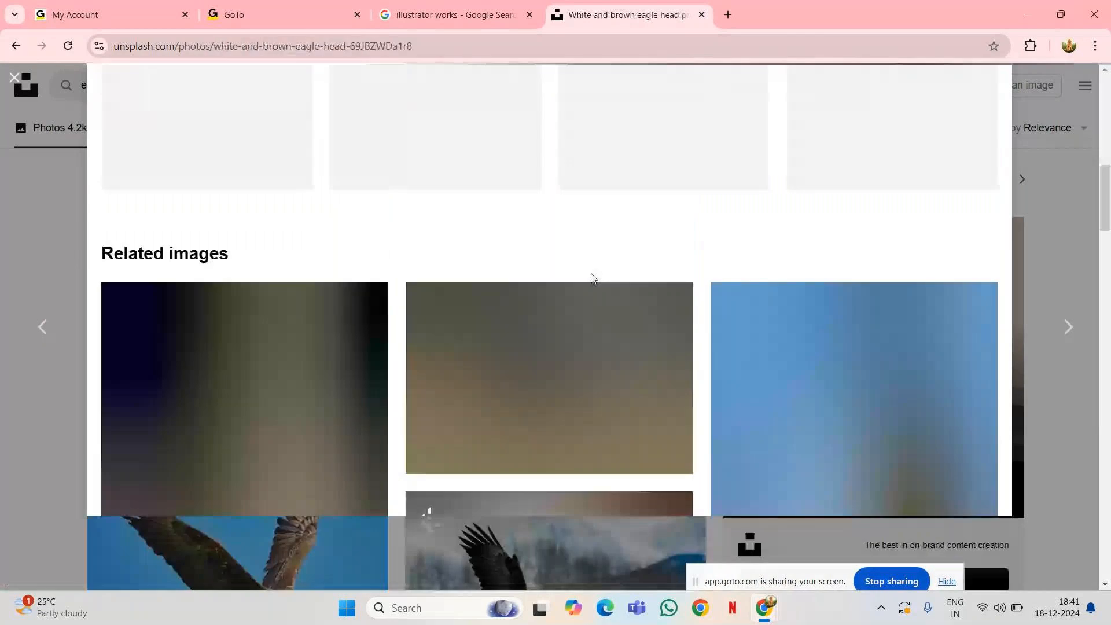
scroll(591, 278, "down", 7)
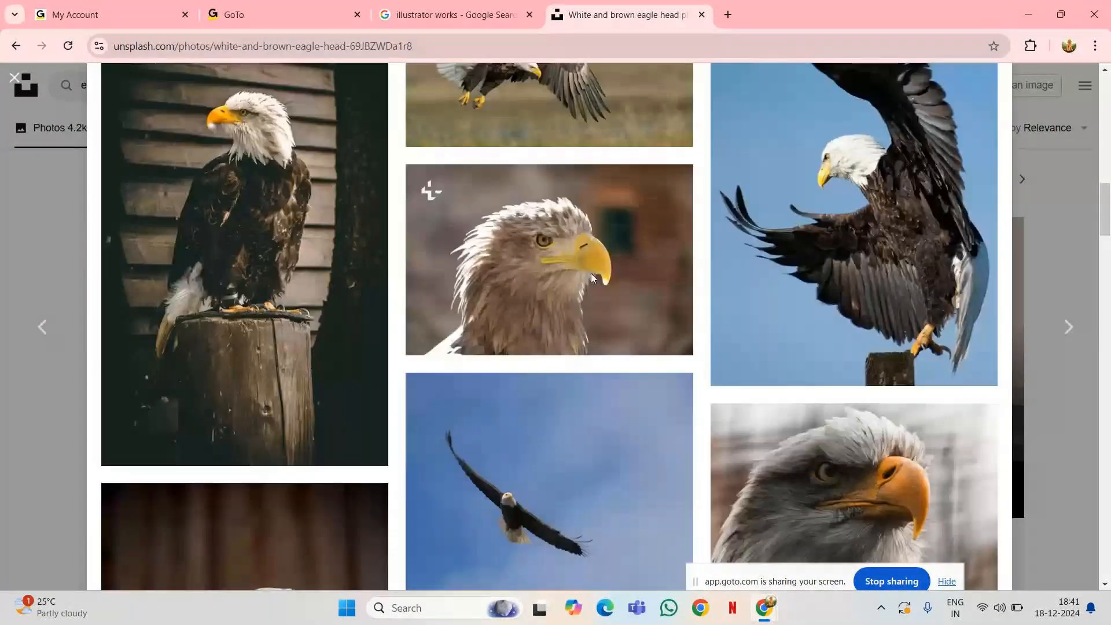
scroll(591, 274, "down", 8)
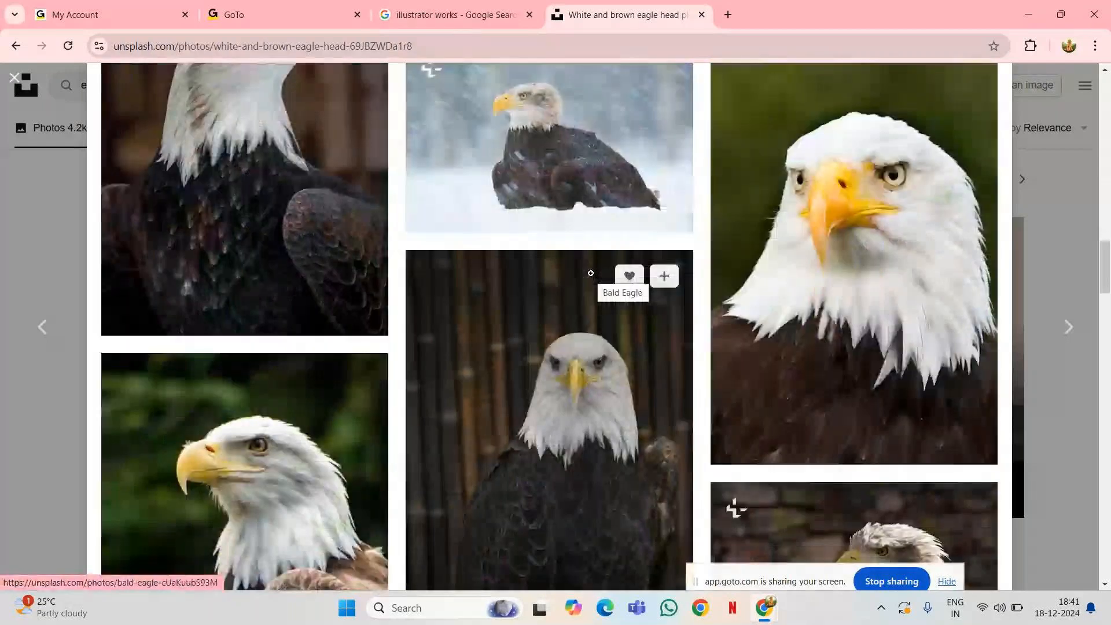
scroll(591, 273, "up", 2)
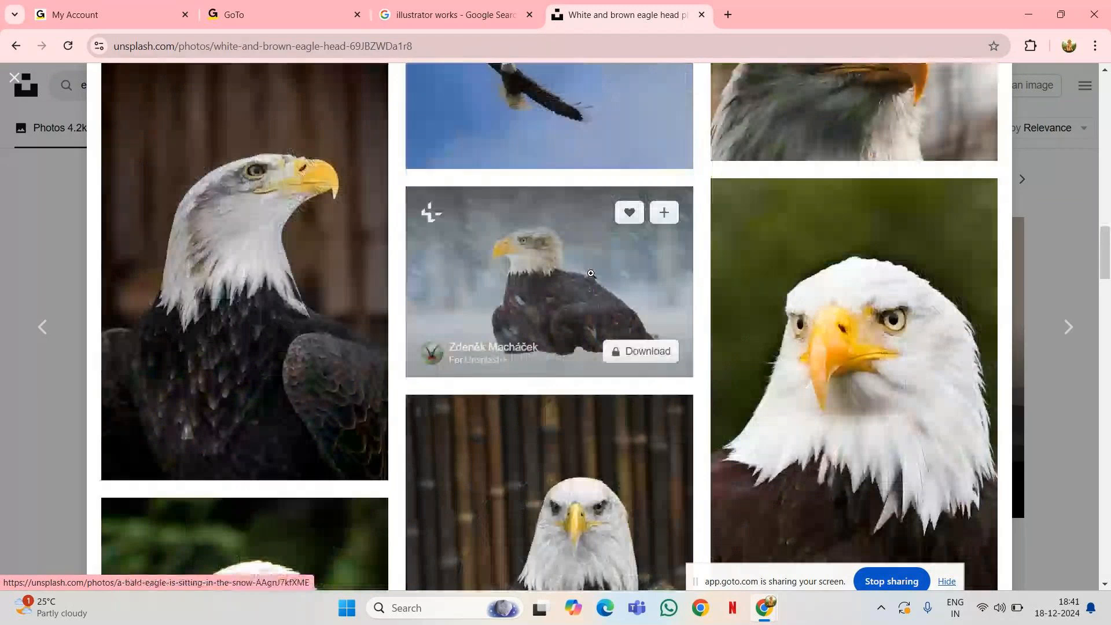
Open the close-up photo of the white and brown eagle against a green background and examine its related eagle photos.
scroll(592, 274, "down", 4)
left_click(844, 241)
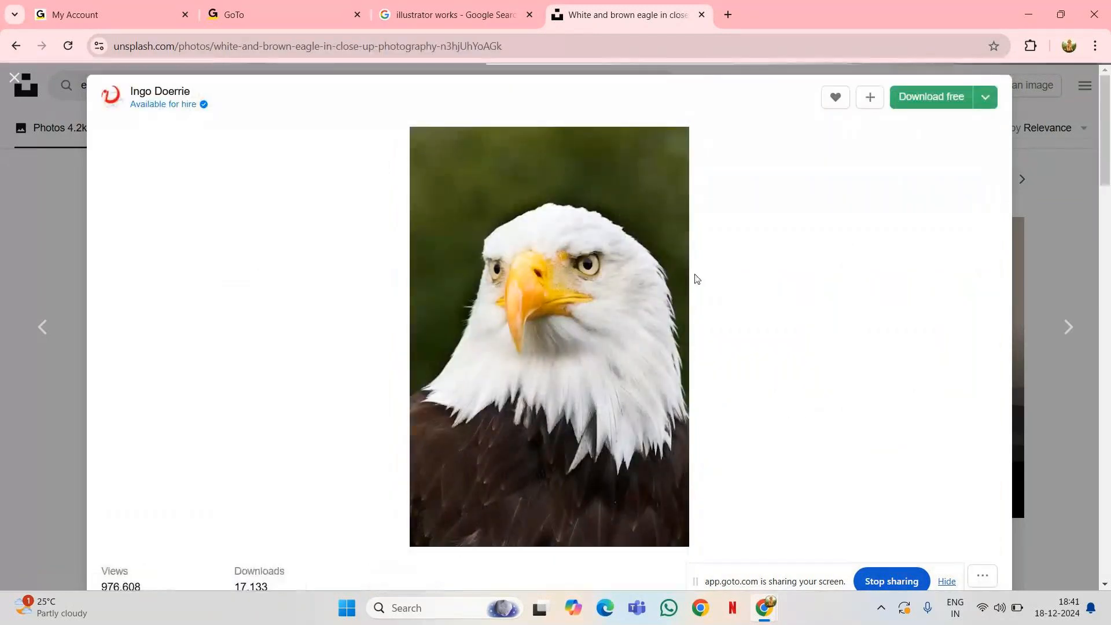
scroll(596, 313, "down", 5)
scroll(597, 312, "down", 15)
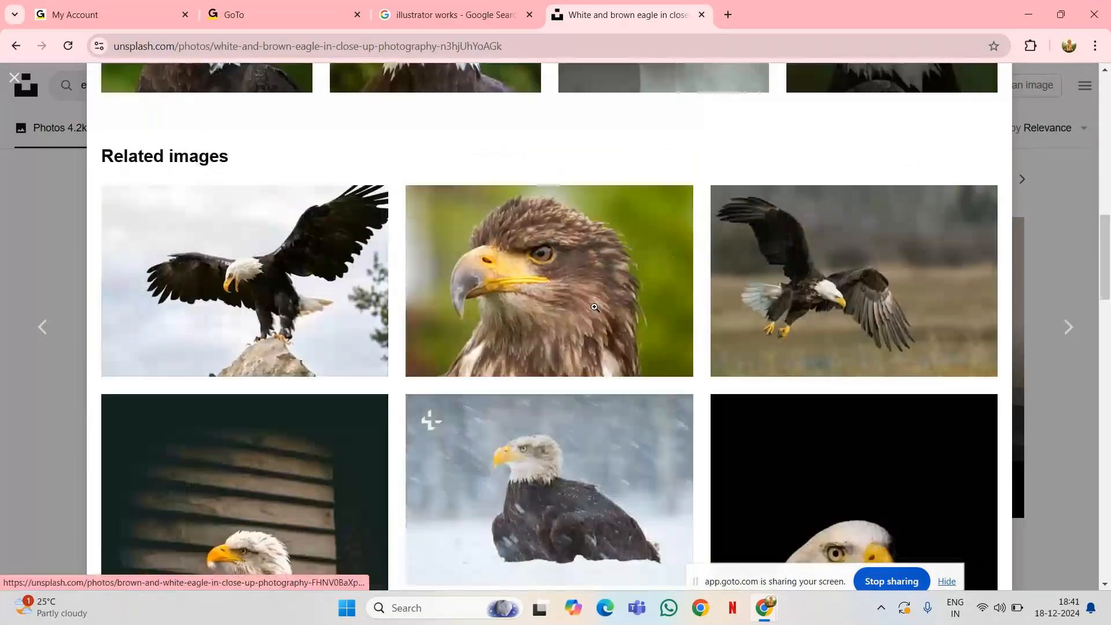
scroll(595, 307, "down", 4)
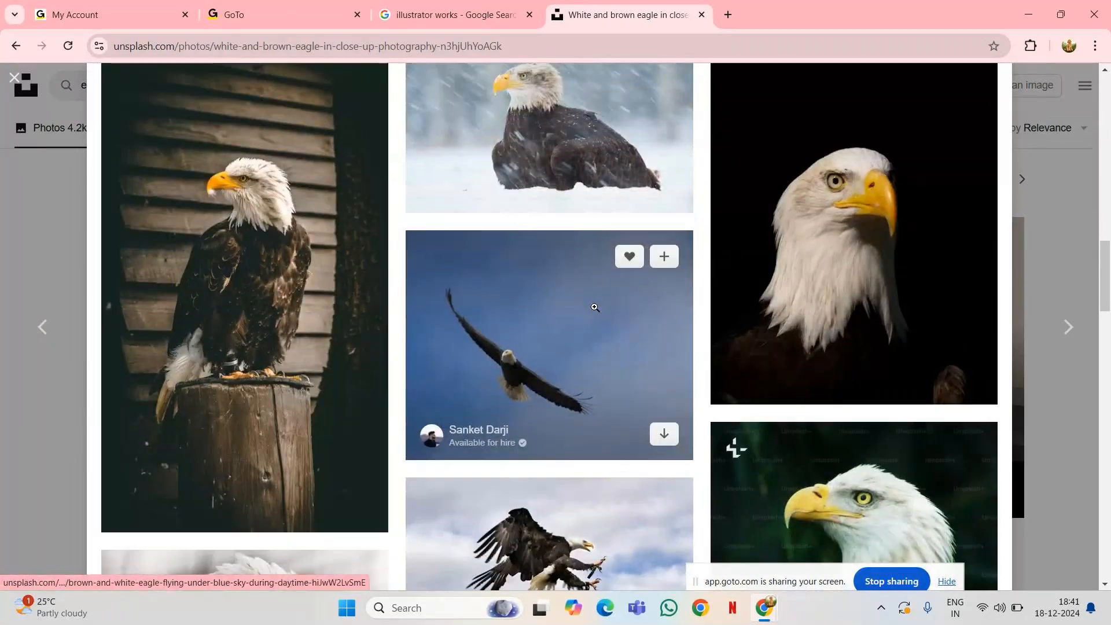
scroll(595, 308, "down", 20)
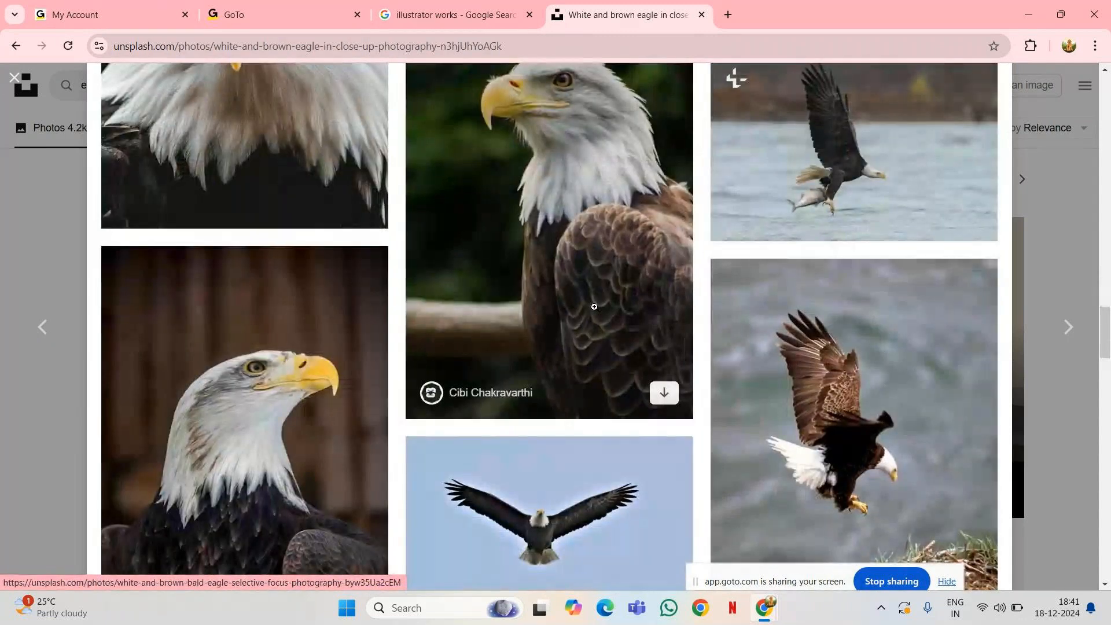
scroll(595, 307, "down", 3)
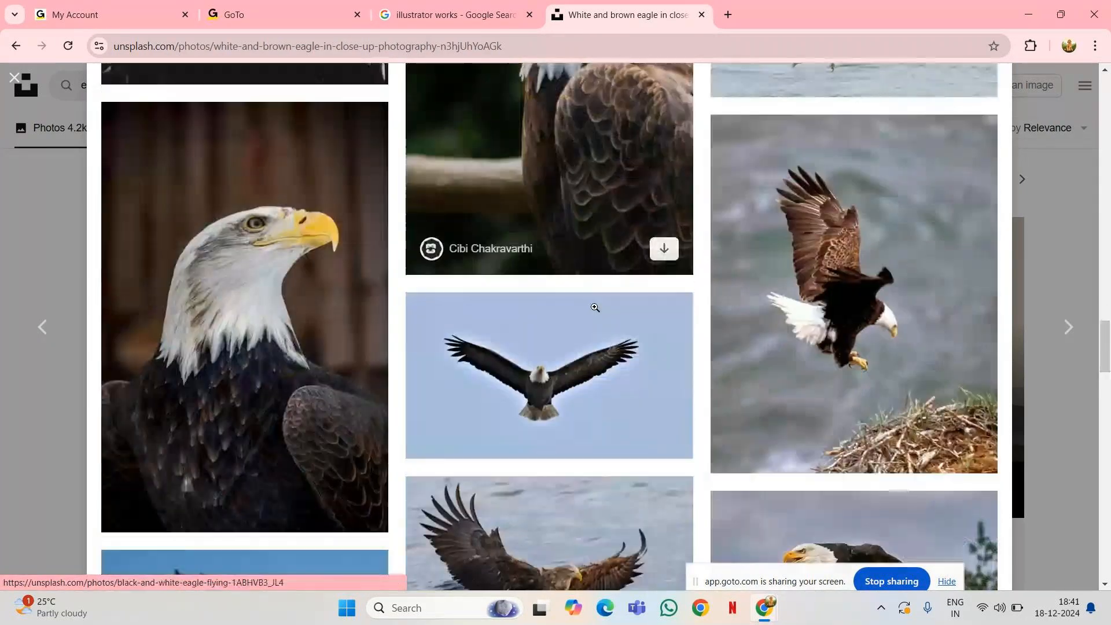
scroll(594, 307, "down", 5)
scroll(594, 307, "up", 10)
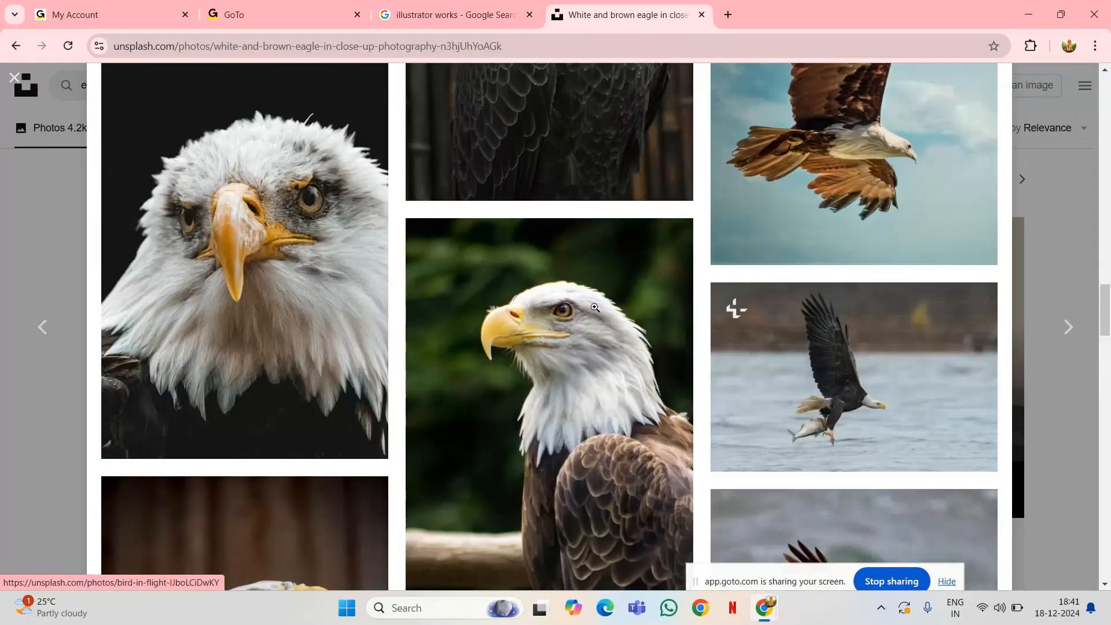
scroll(579, 301, "up", 1)
Return to the front-facing eagle head photo and look through its related images again.
left_click(526, 327)
scroll(528, 330, "down", 5)
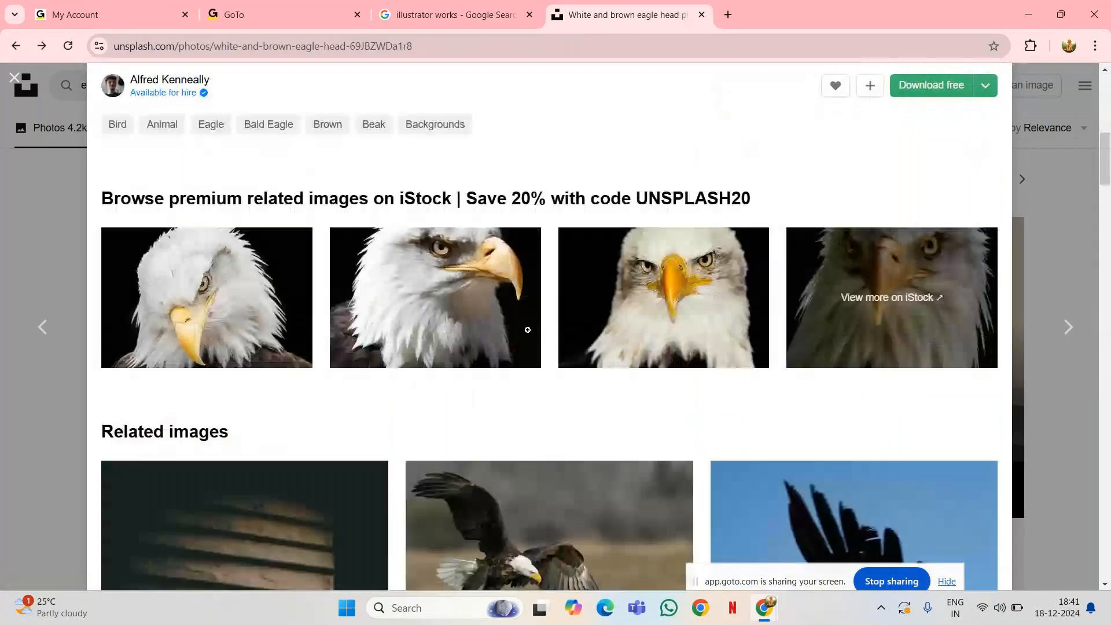
scroll(527, 330, "down", 4)
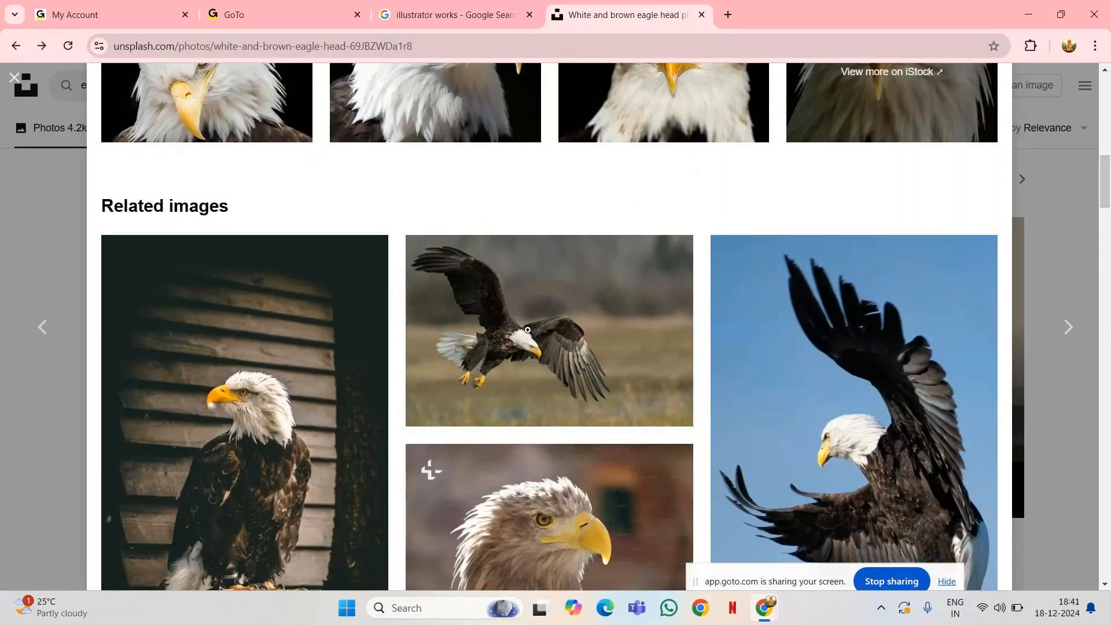
scroll(527, 330, "down", 10)
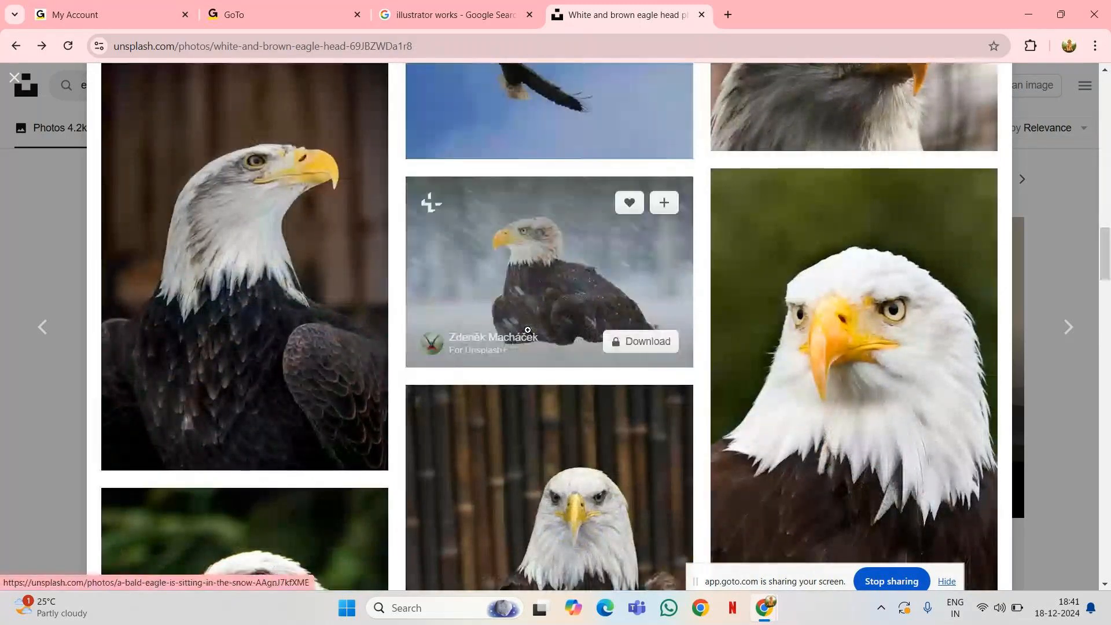
scroll(528, 330, "down", 5)
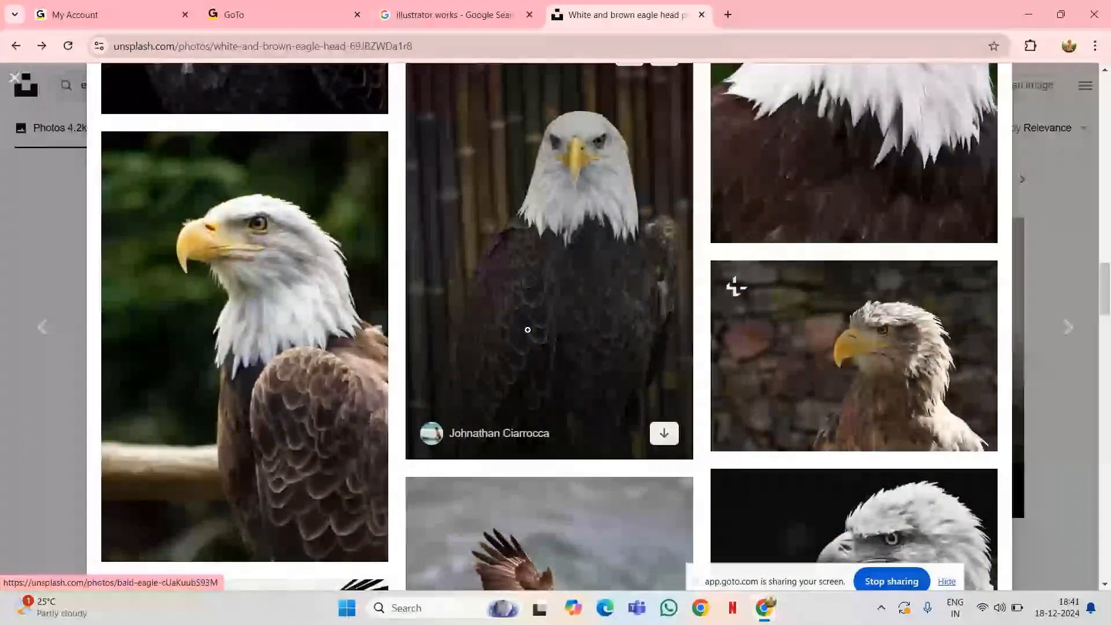
scroll(527, 330, "down", 3)
Reopen the white and brown eagle close-up with the green background and continue browsing its related images.
scroll(527, 330, "up", 8)
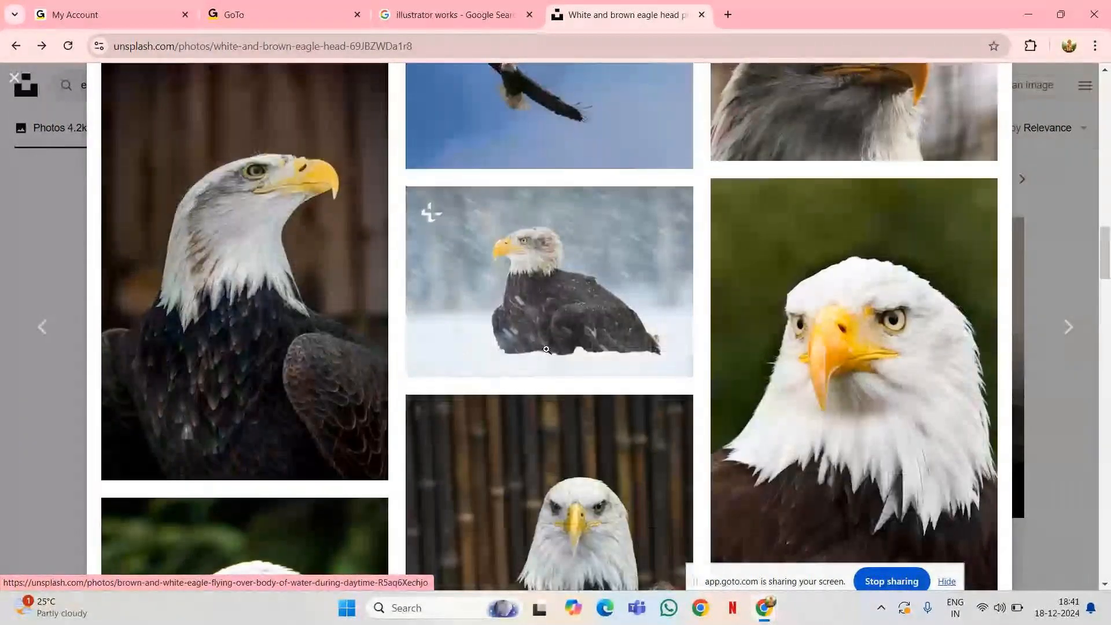
left_click(844, 402)
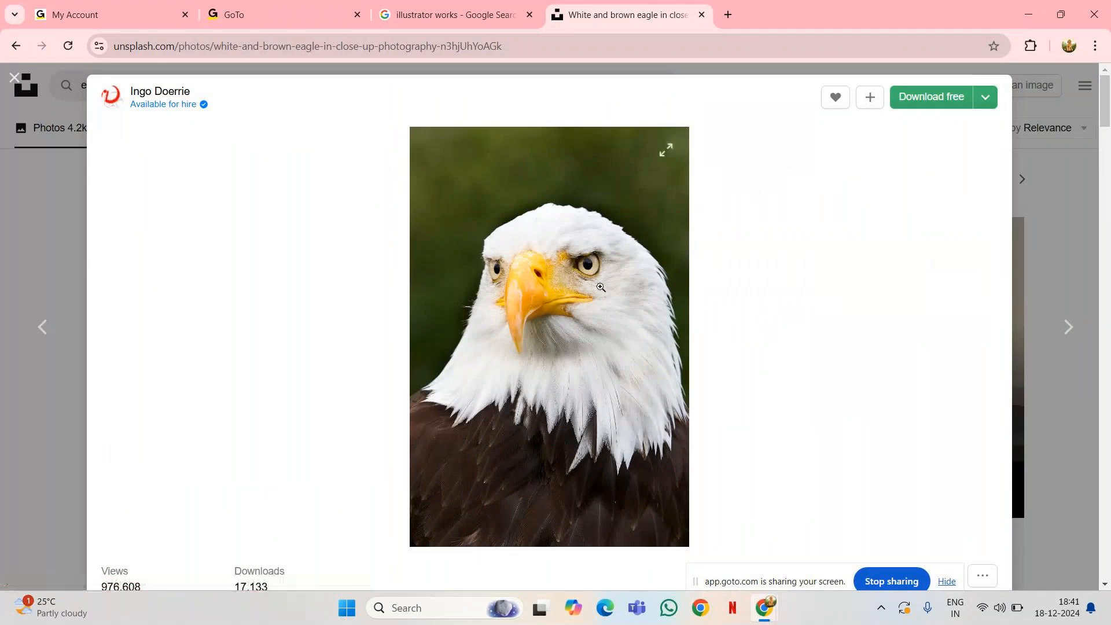
scroll(601, 290, "down", 12)
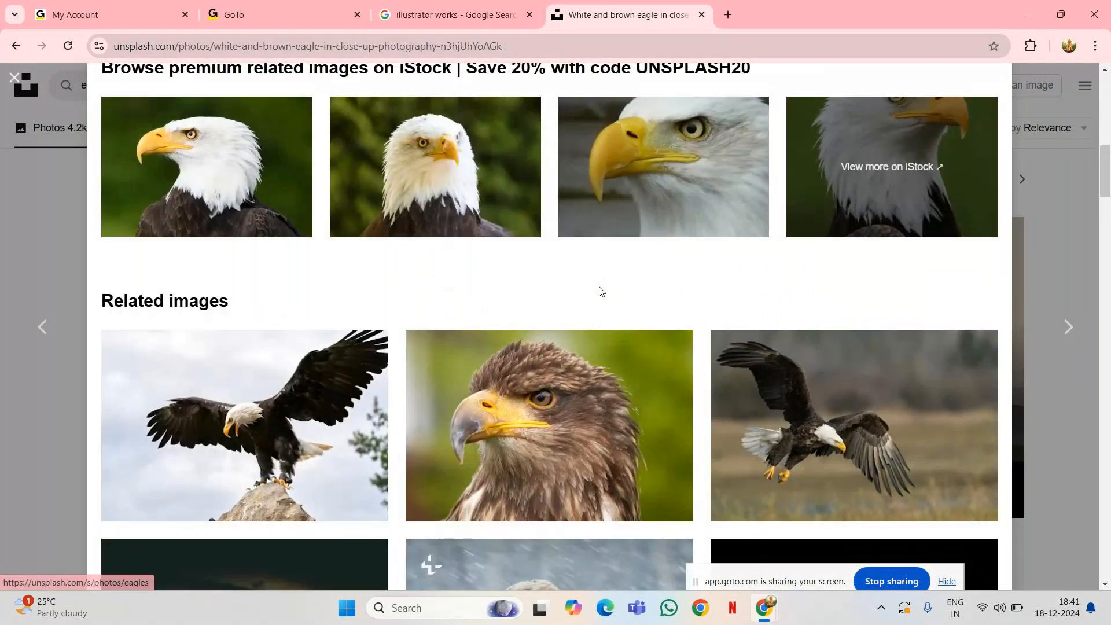
scroll(600, 291, "down", 6)
scroll(599, 286, "down", 3)
scroll(600, 287, "down", 2)
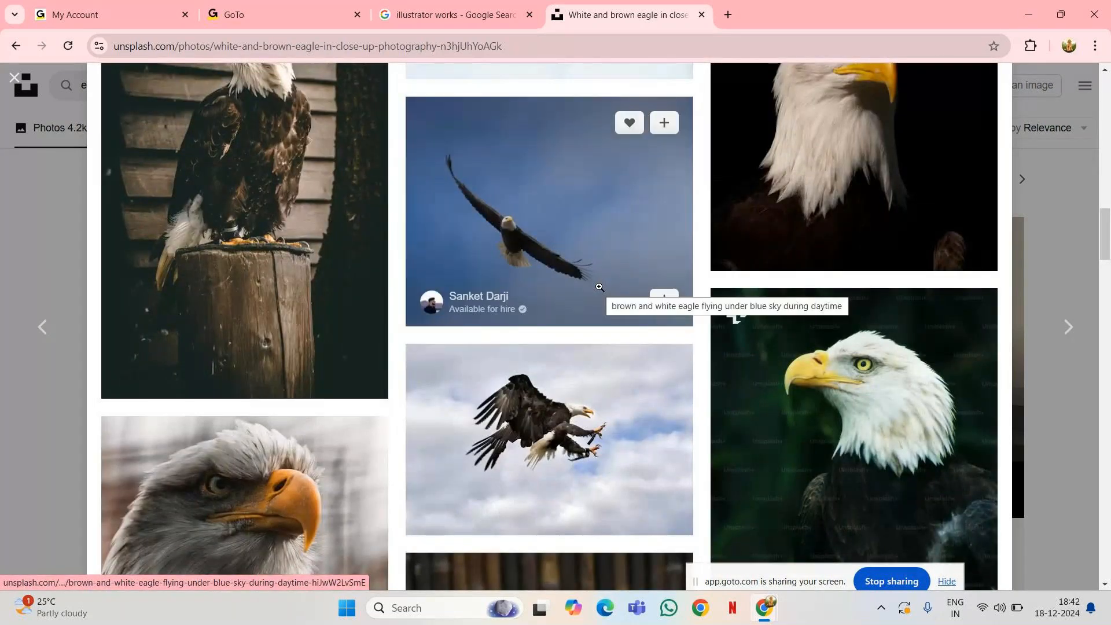
scroll(599, 287, "down", 7)
scroll(599, 287, "down", 5)
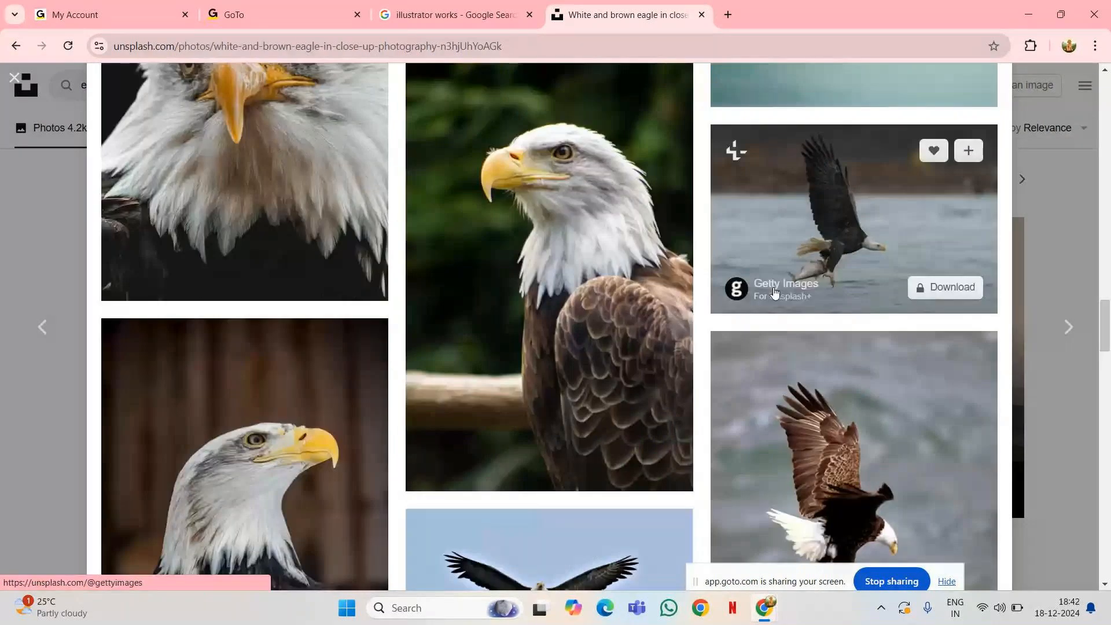
Look over the remaining related eagle photos and download the close-up eagle photo with the green background.
scroll(668, 292, "up", 5)
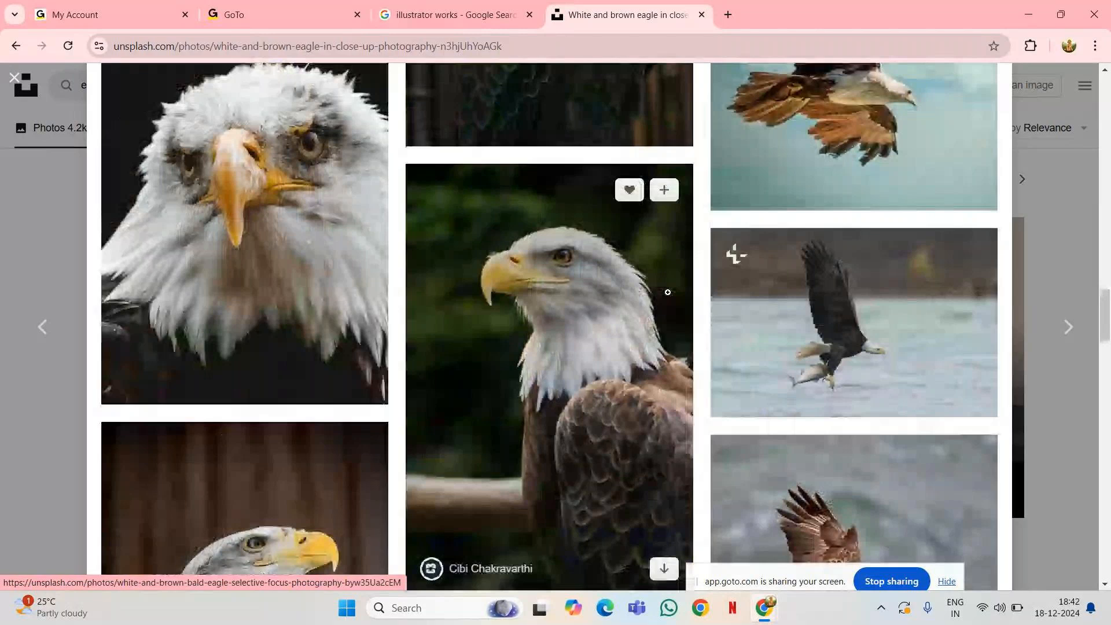
scroll(667, 293, "down", 4)
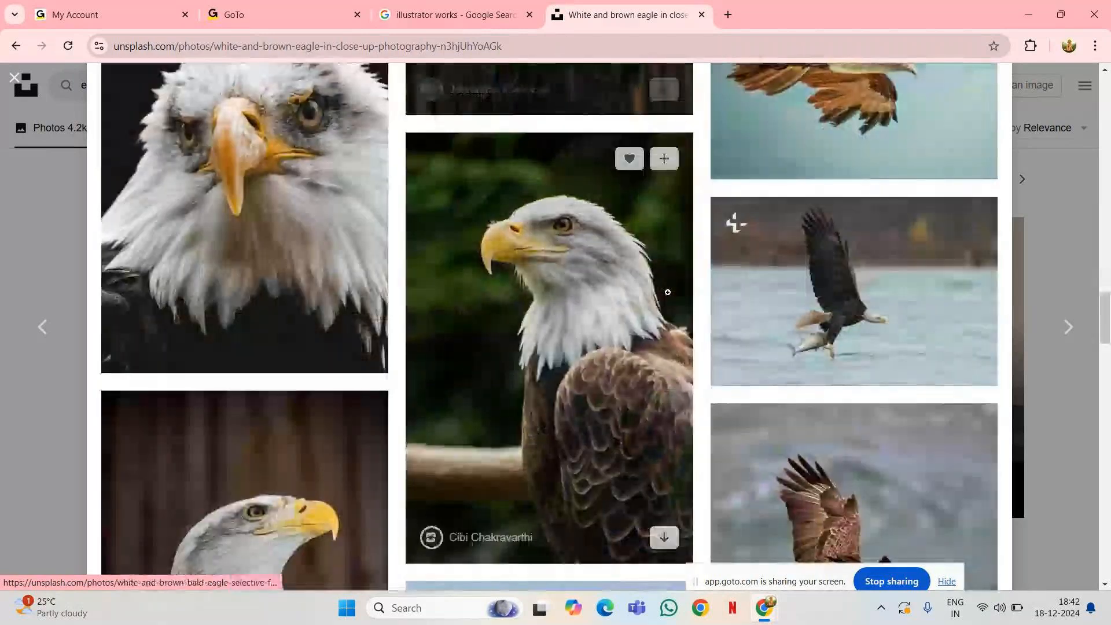
scroll(872, 223, "down", 10)
scroll(872, 223, "up", 10)
scroll(851, 237, "up", 10)
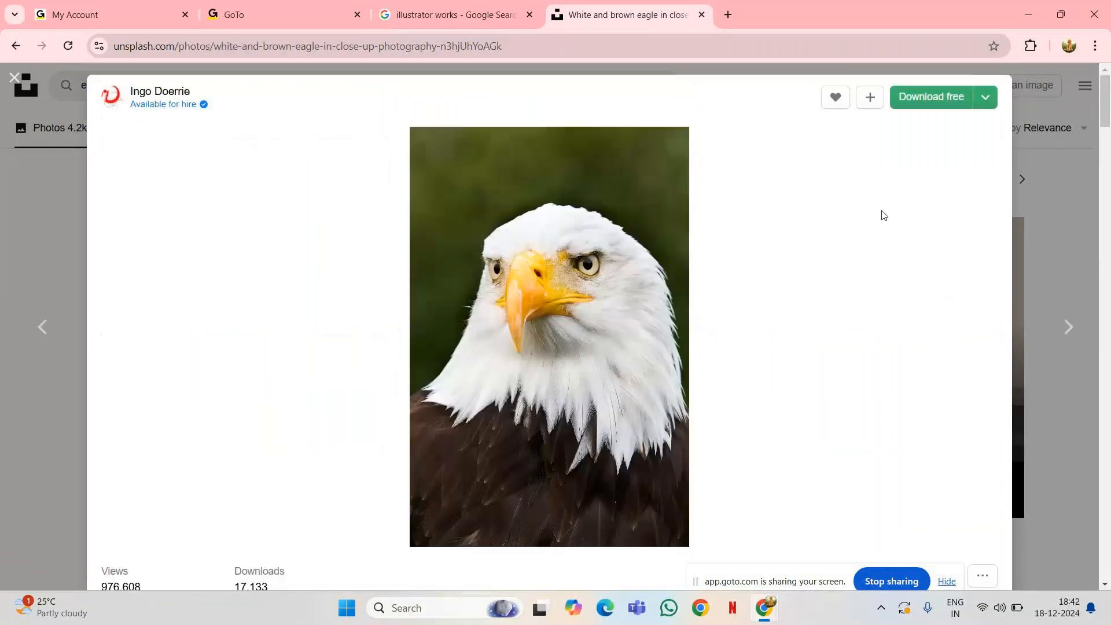
left_click(926, 96)
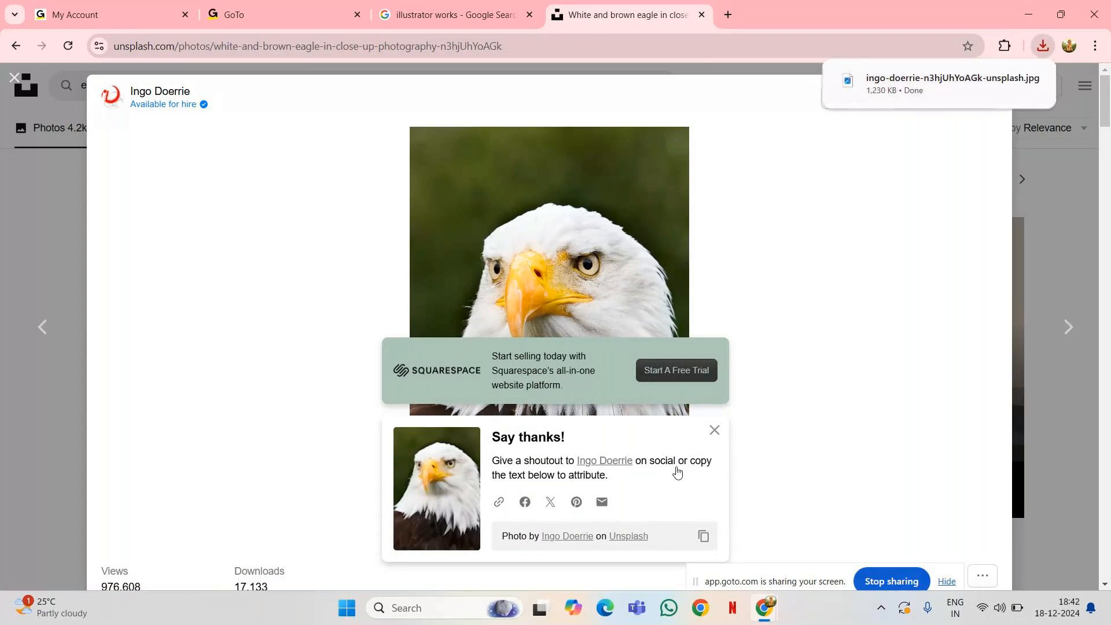
Search the computer for Illustrator and launch Adobe Illustrator CS6 (64 Bit).
left_click(432, 612)
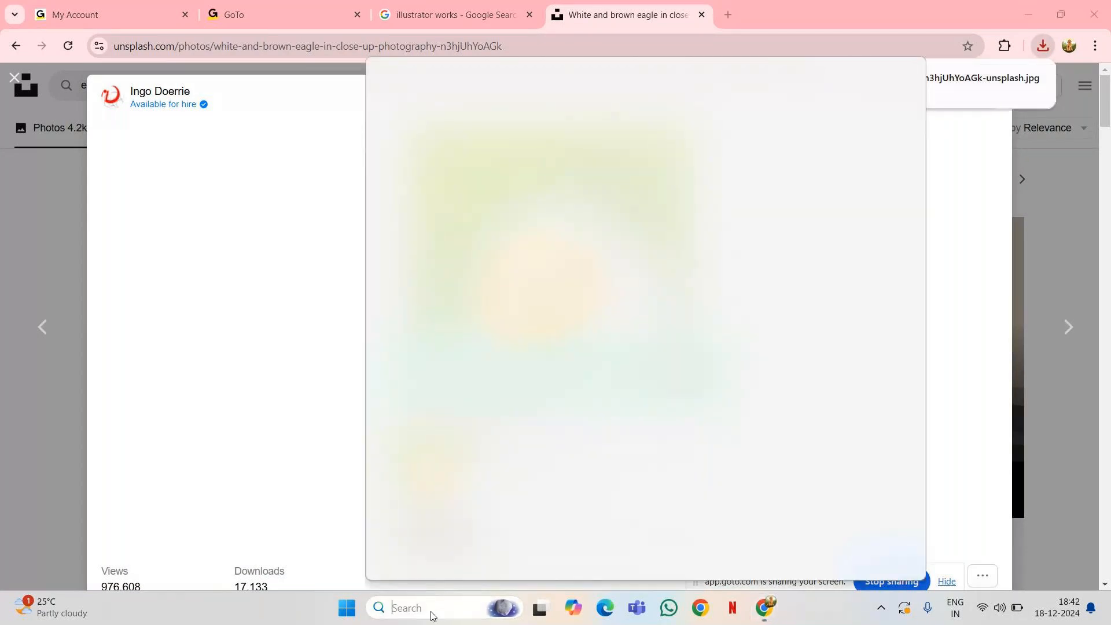
type("i")
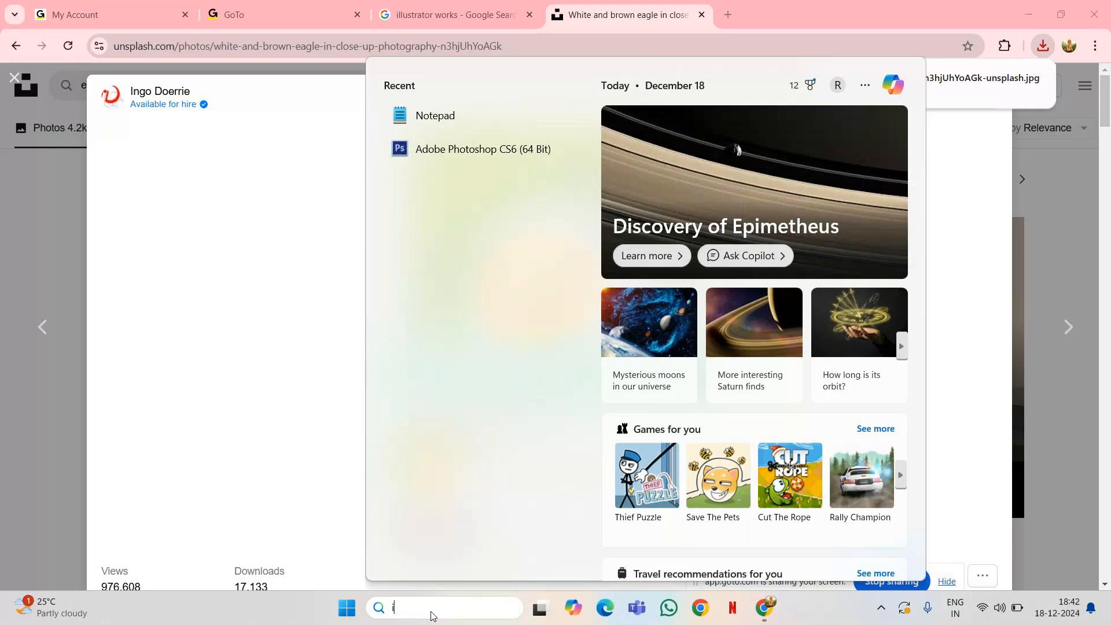
type("ll")
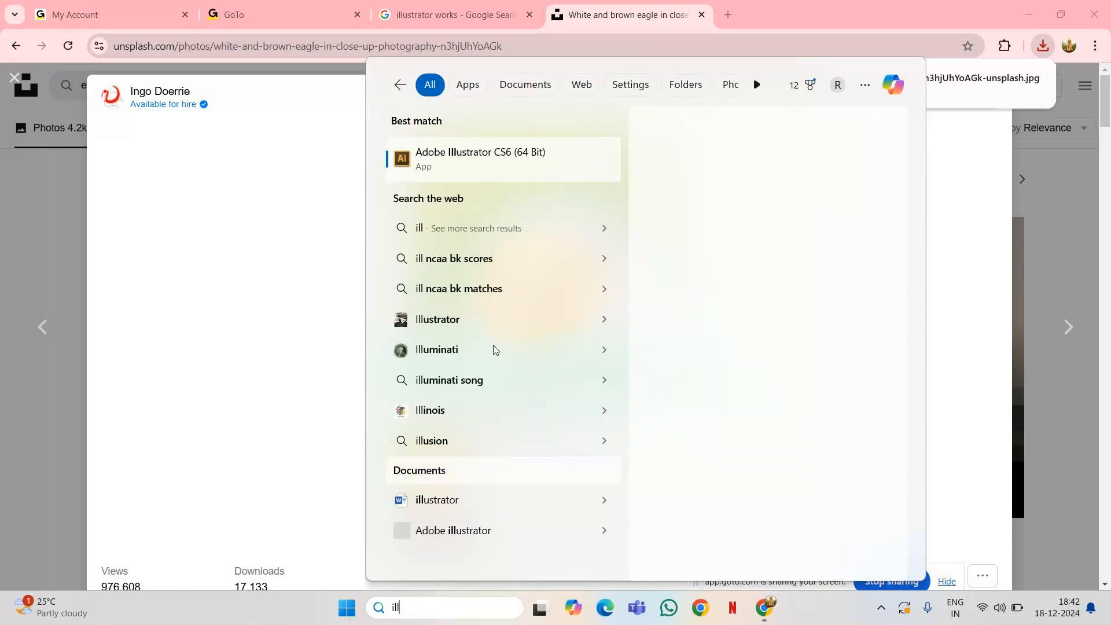
left_click(533, 159)
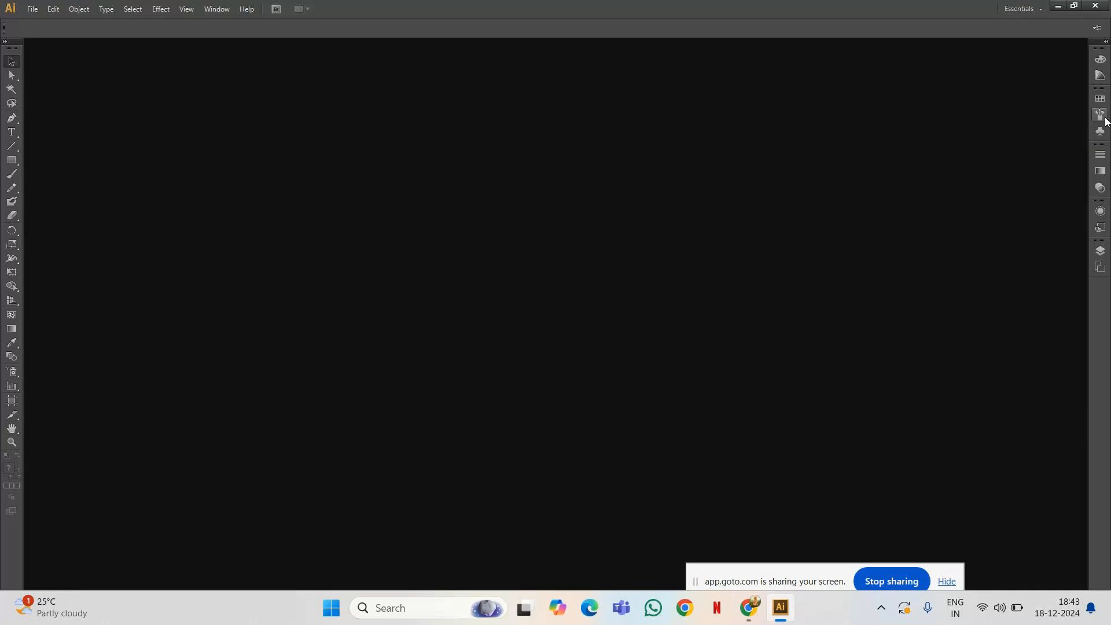
Start a new document, review the available document profiles and choose Print.
left_click(29, 10)
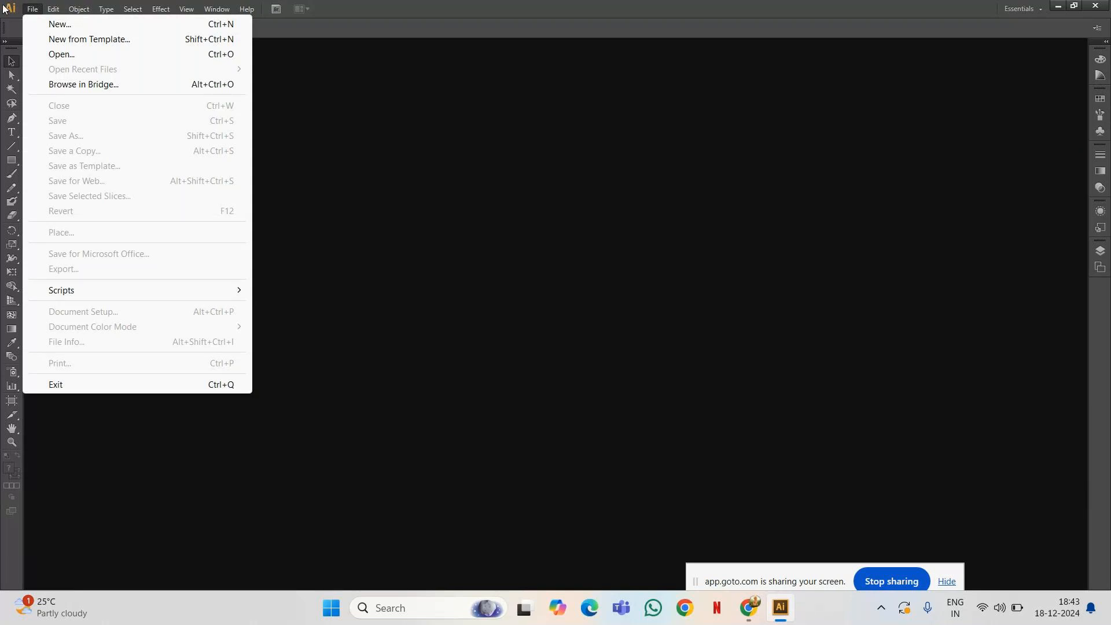
left_click(67, 23)
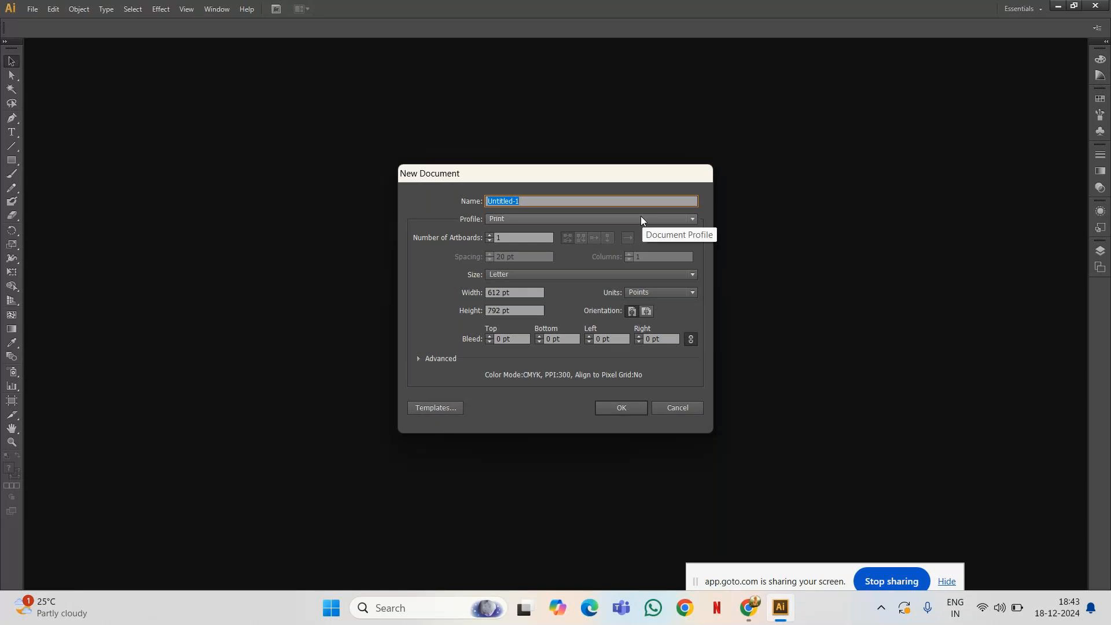
left_click(544, 219)
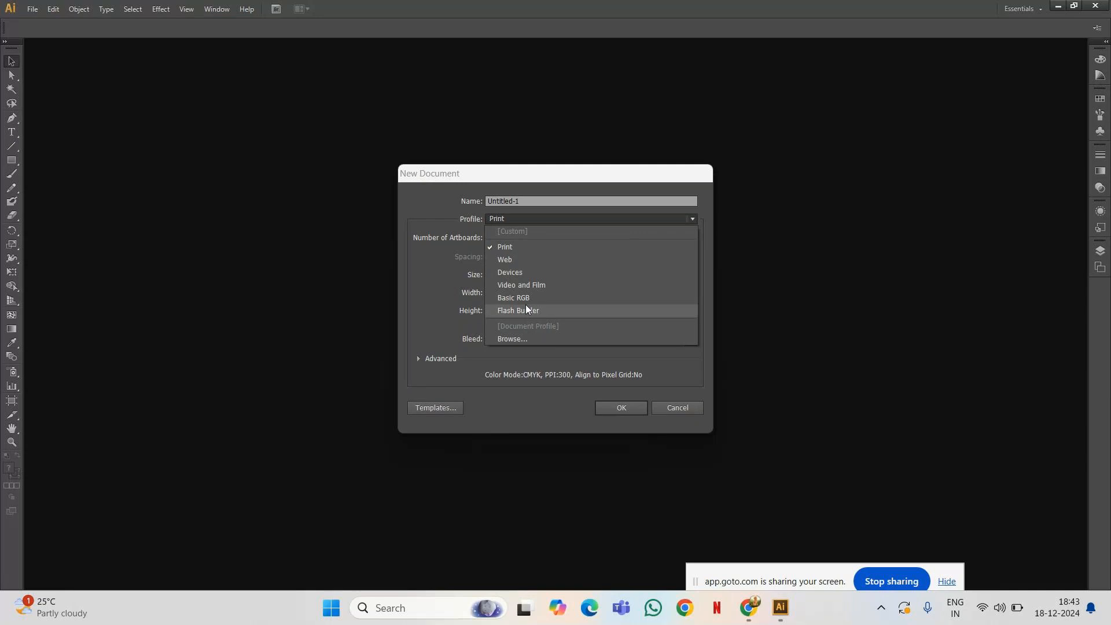
left_click(406, 329)
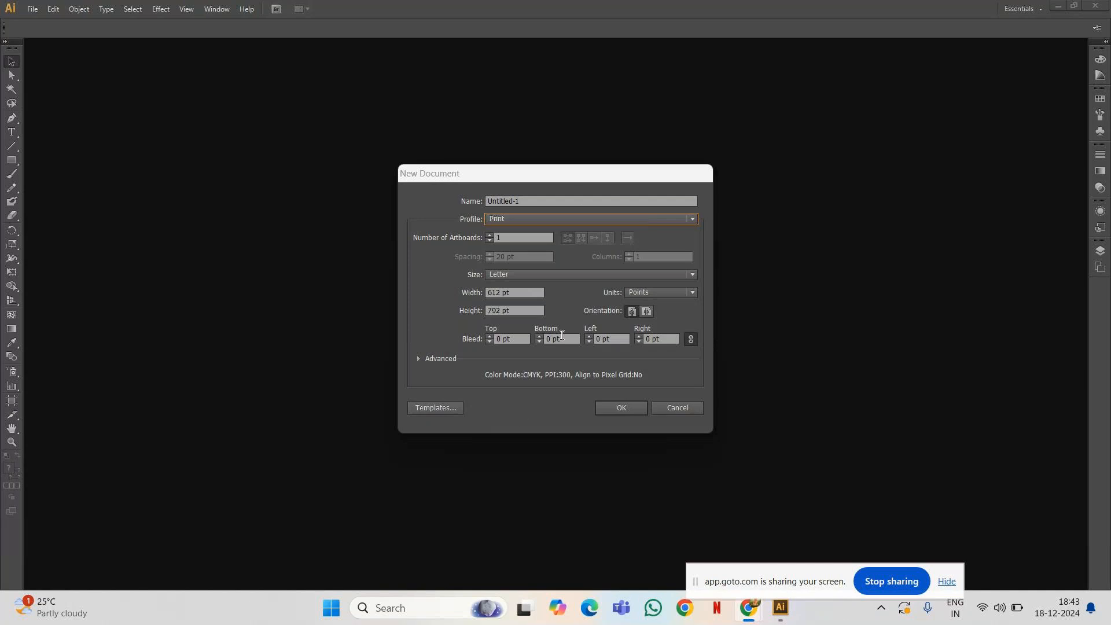
left_click(530, 217)
left_click(519, 249)
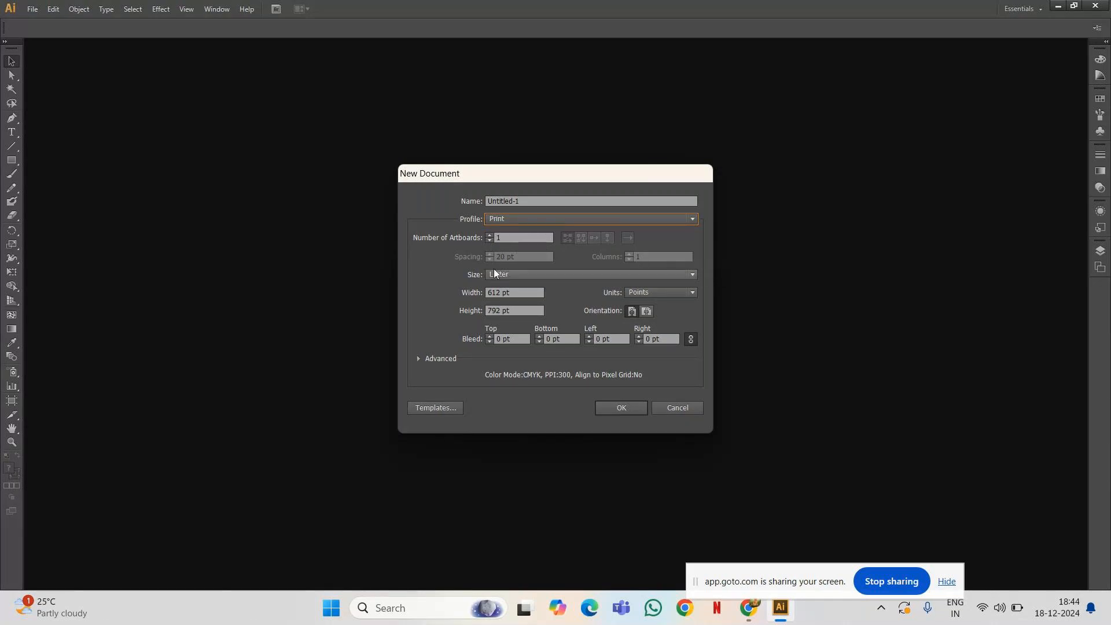
Review the page size and profile options for the new document and select the Letter size.
left_click(522, 274)
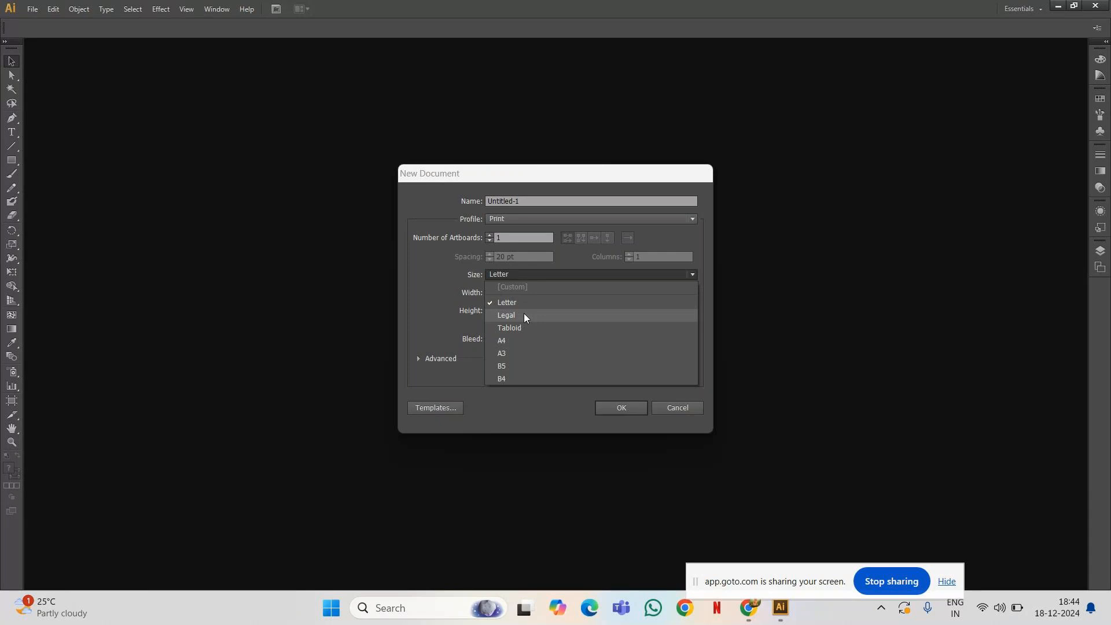
left_click(542, 220)
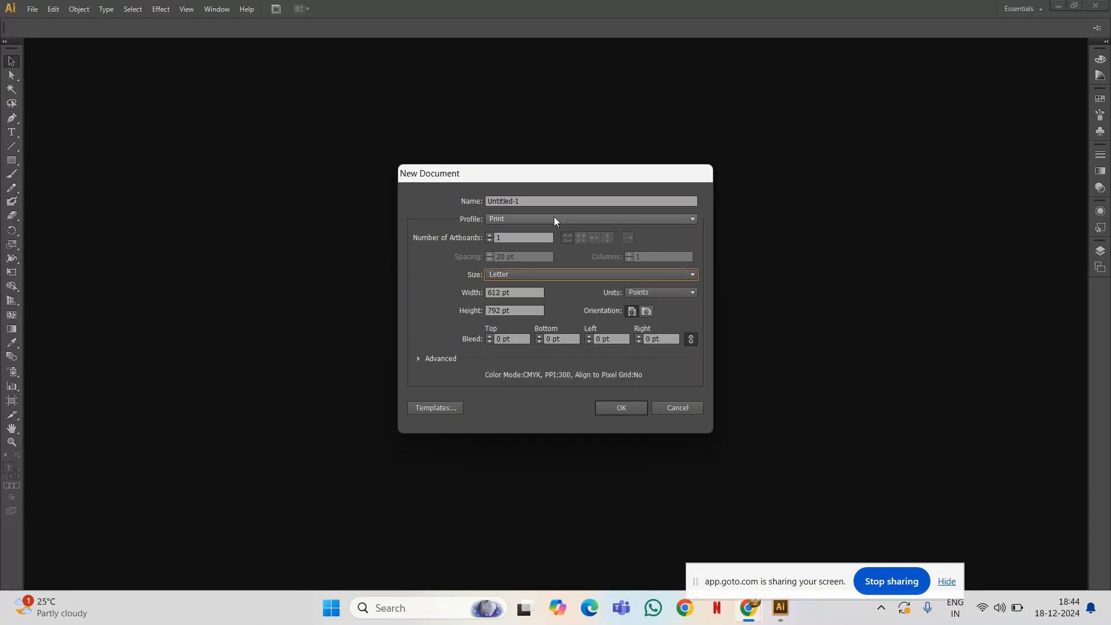
left_click(554, 218)
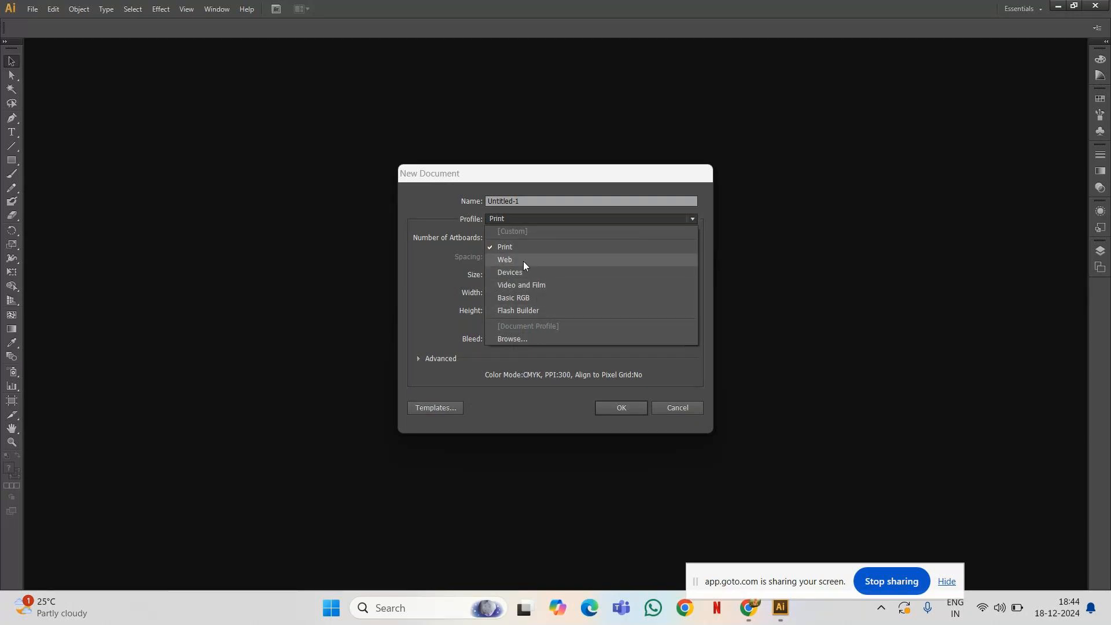
left_click(425, 310)
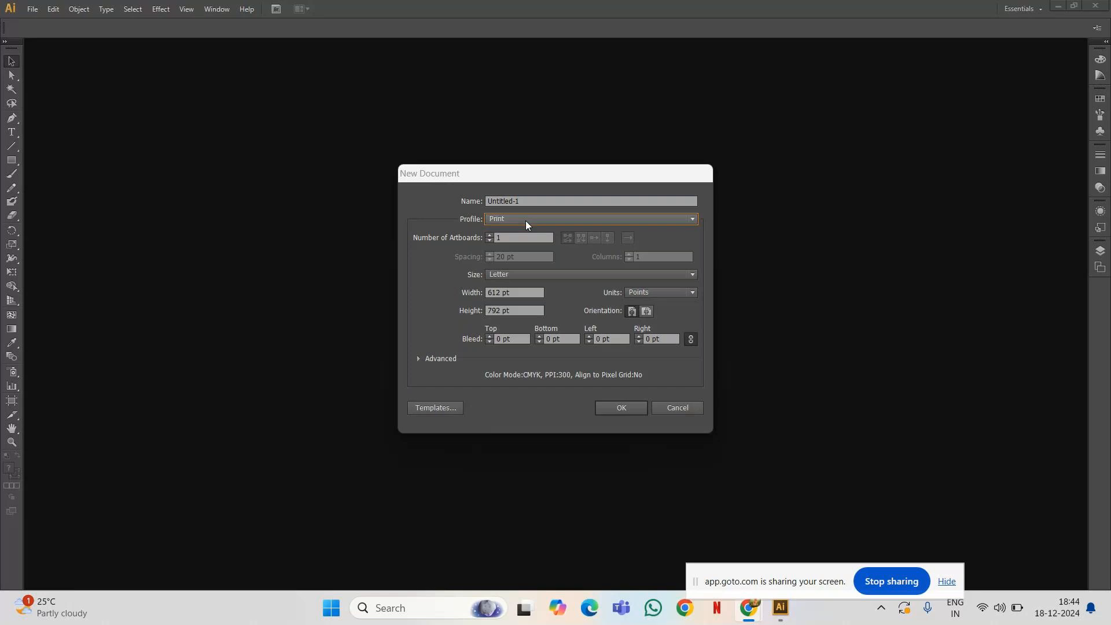
left_click(562, 271)
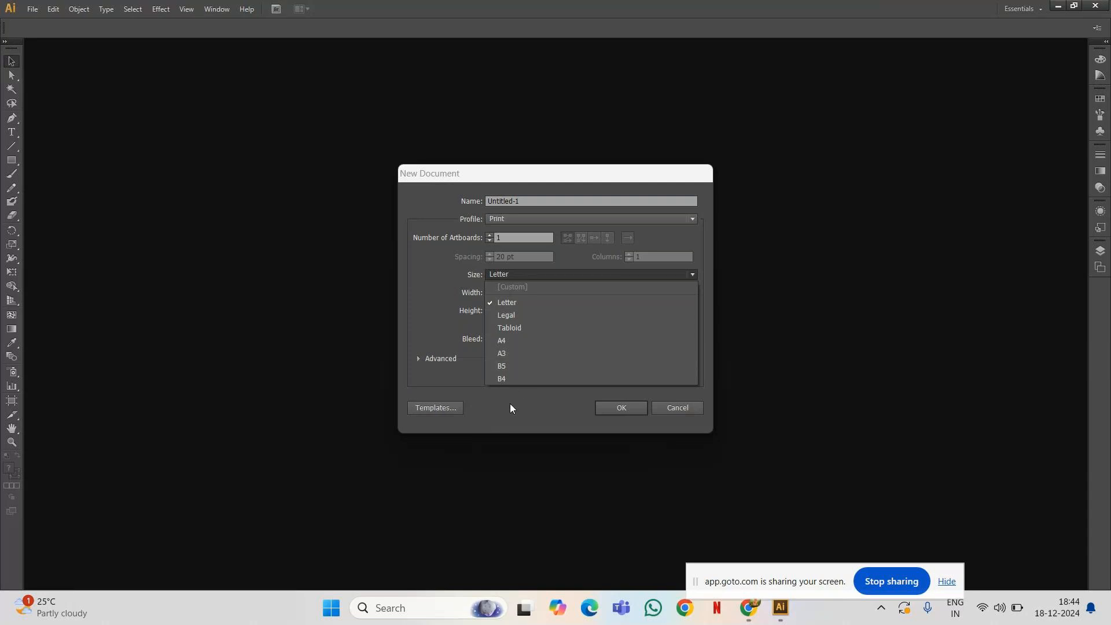
left_click(547, 303)
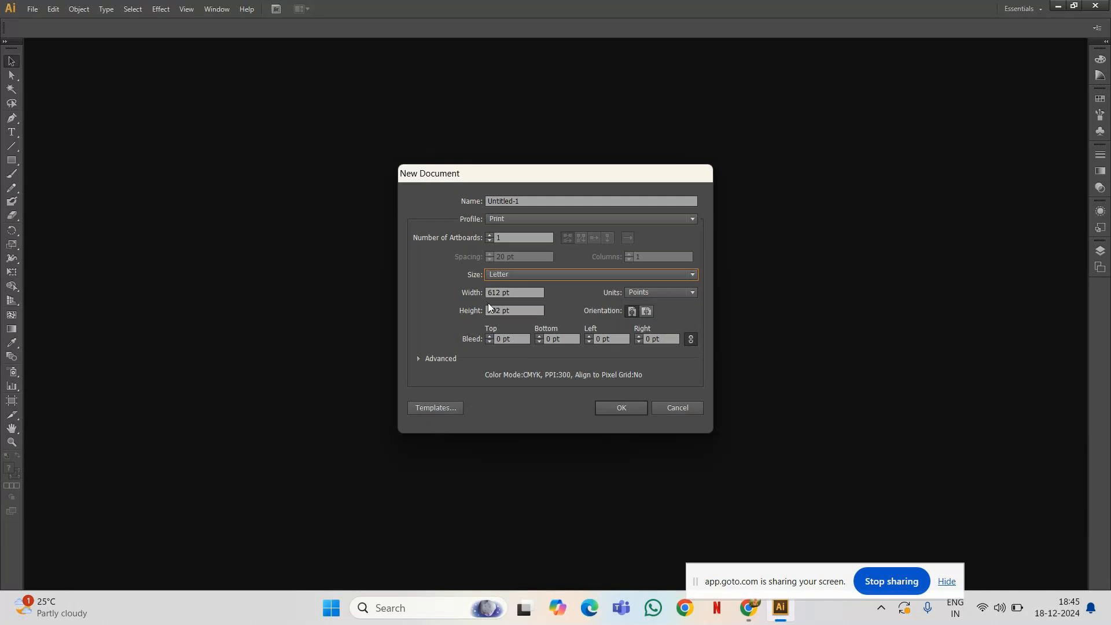
Set the document units to inches with portrait orientation and create the document.
left_click(683, 293)
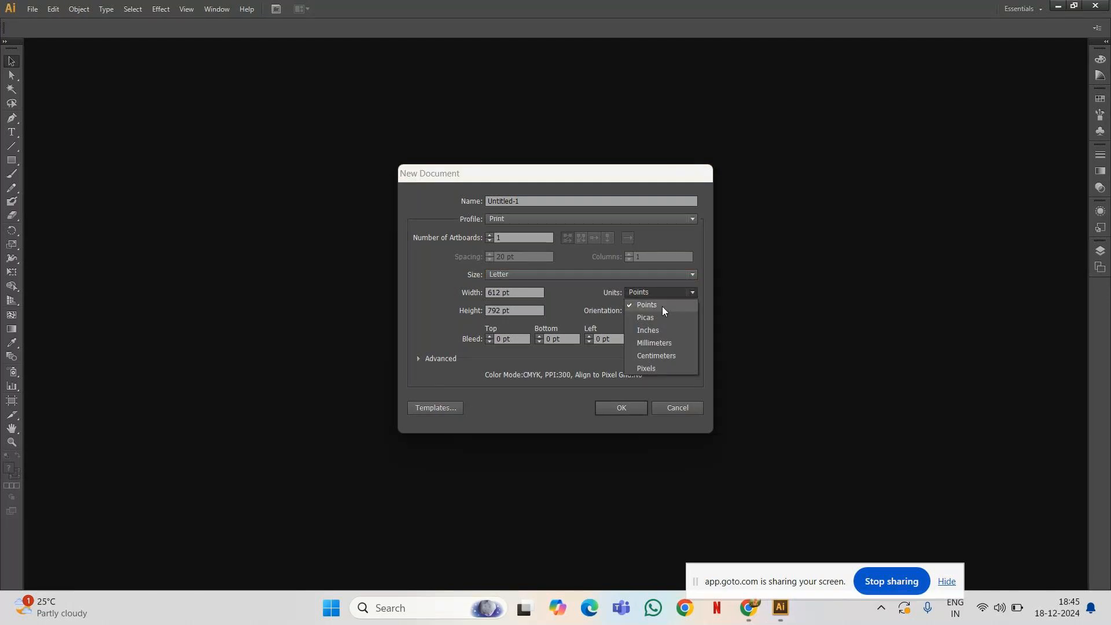
left_click(658, 328)
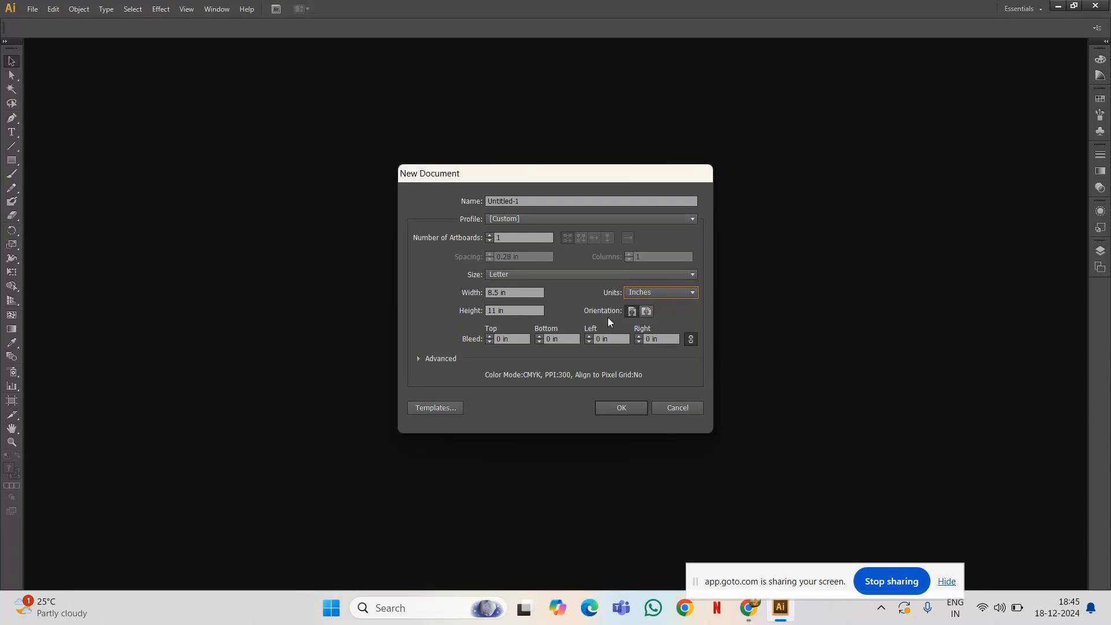
left_click(632, 312)
left_click(626, 412)
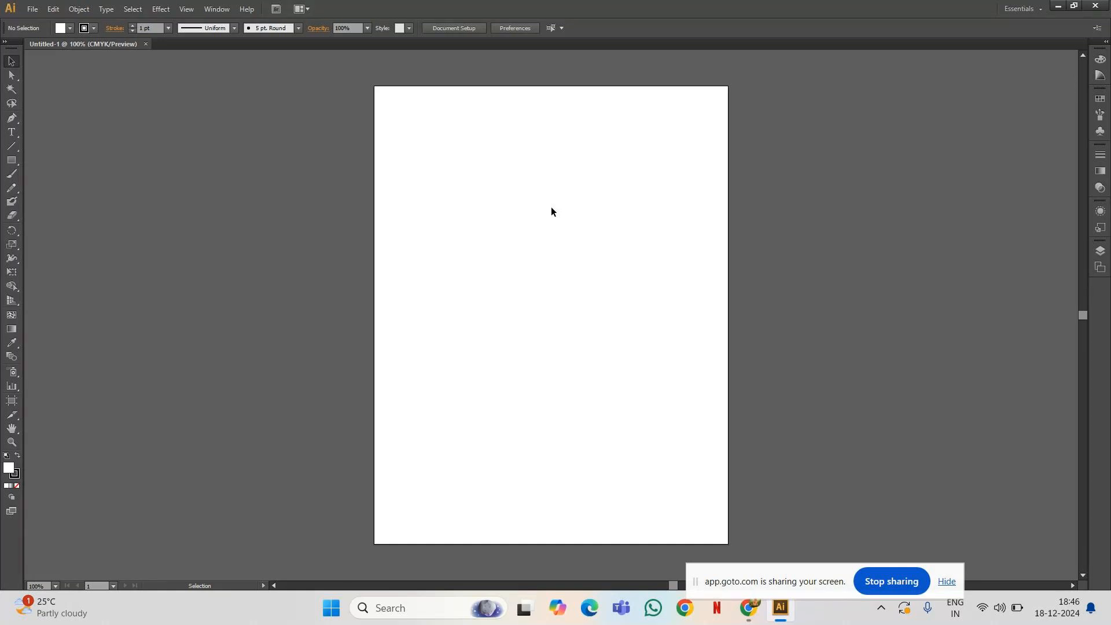
scroll(646, 283, "down", 3)
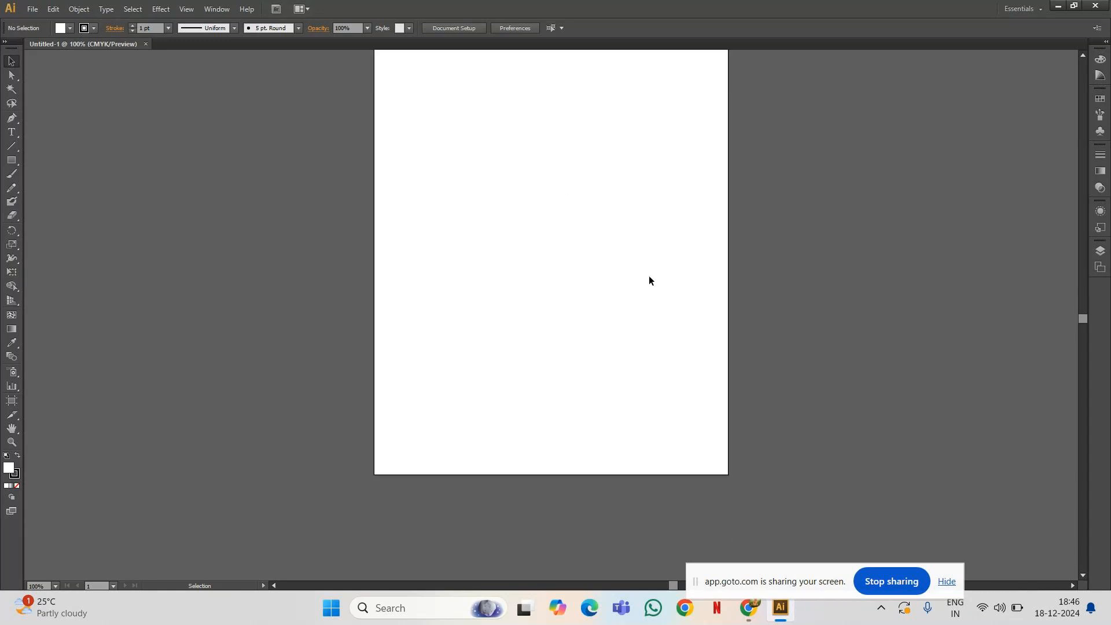
scroll(651, 272, "up", 5)
scroll(657, 266, "down", 4)
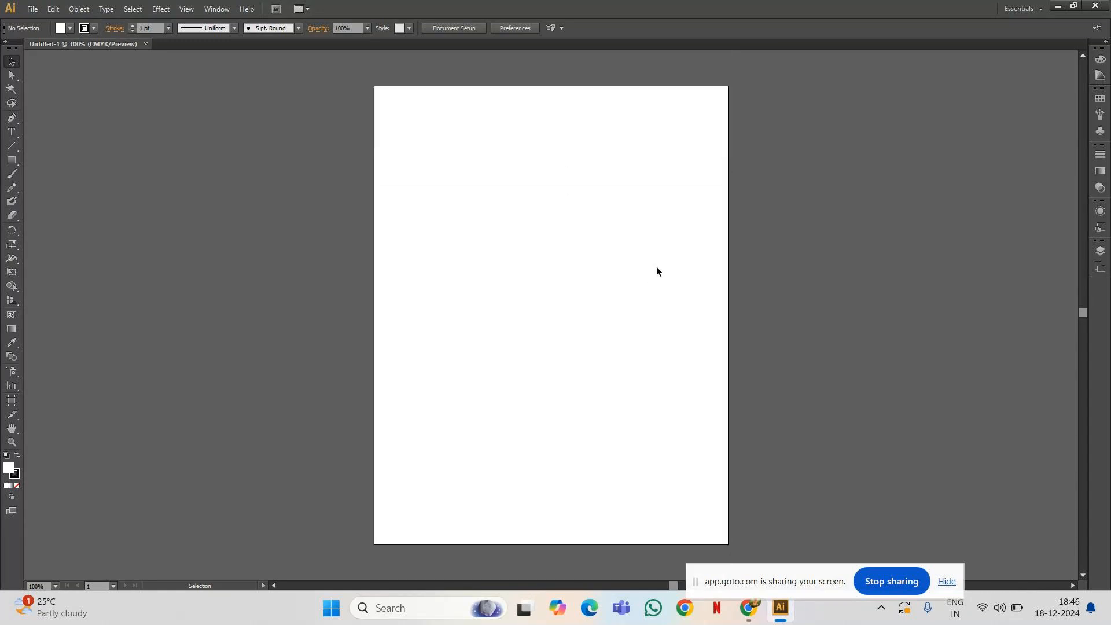
scroll(657, 266, "down", 1)
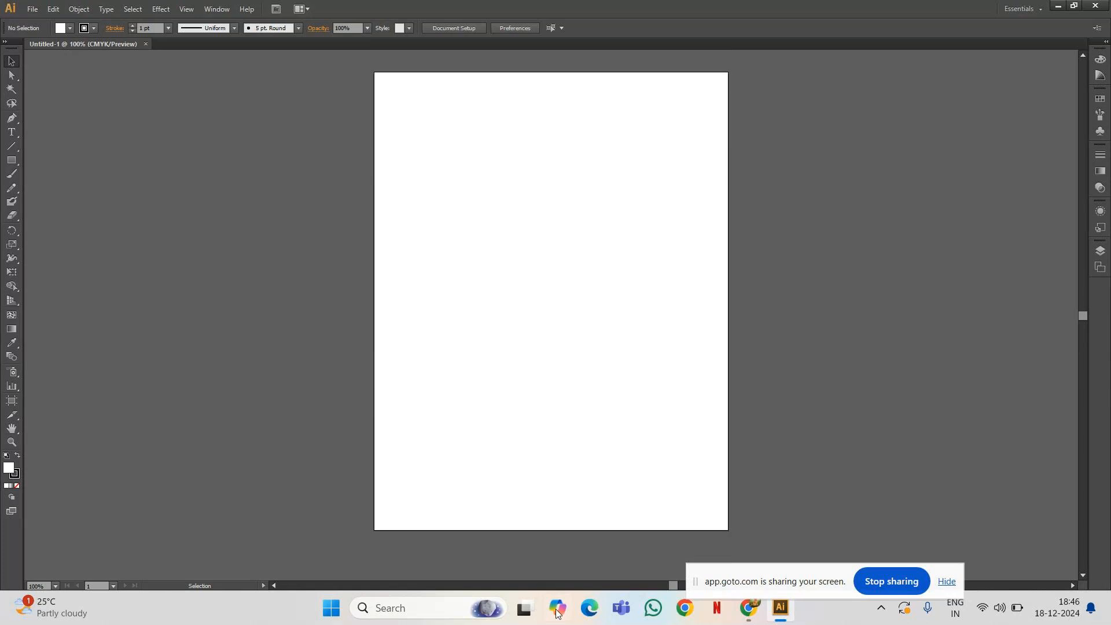
Place the eagle photo downloaded today from the Downloads folder into the document.
left_click(29, 9)
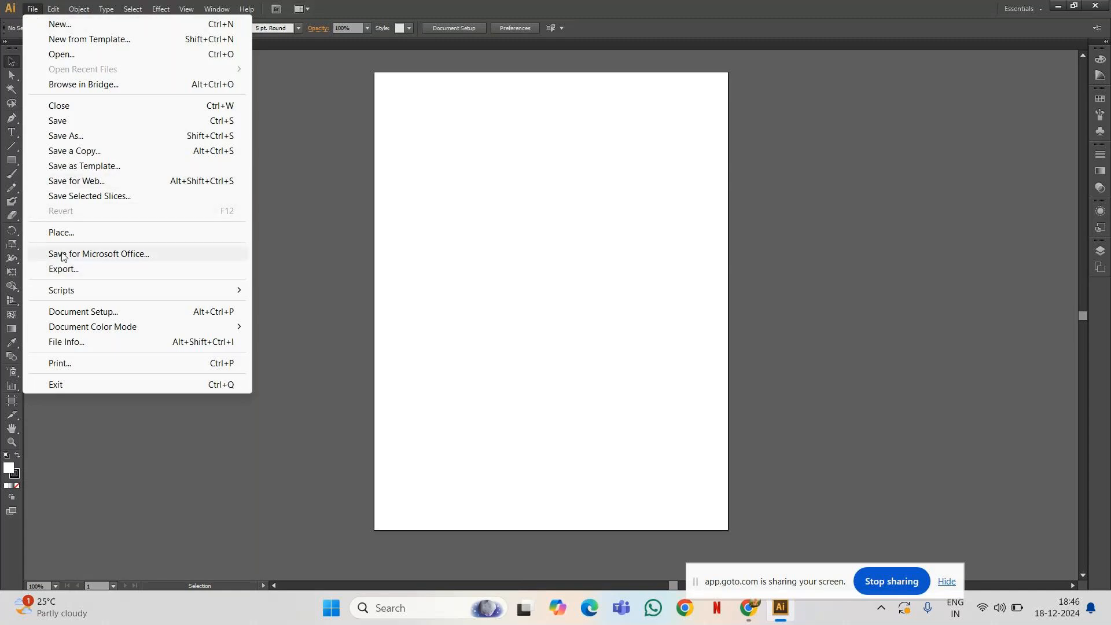
left_click(71, 237)
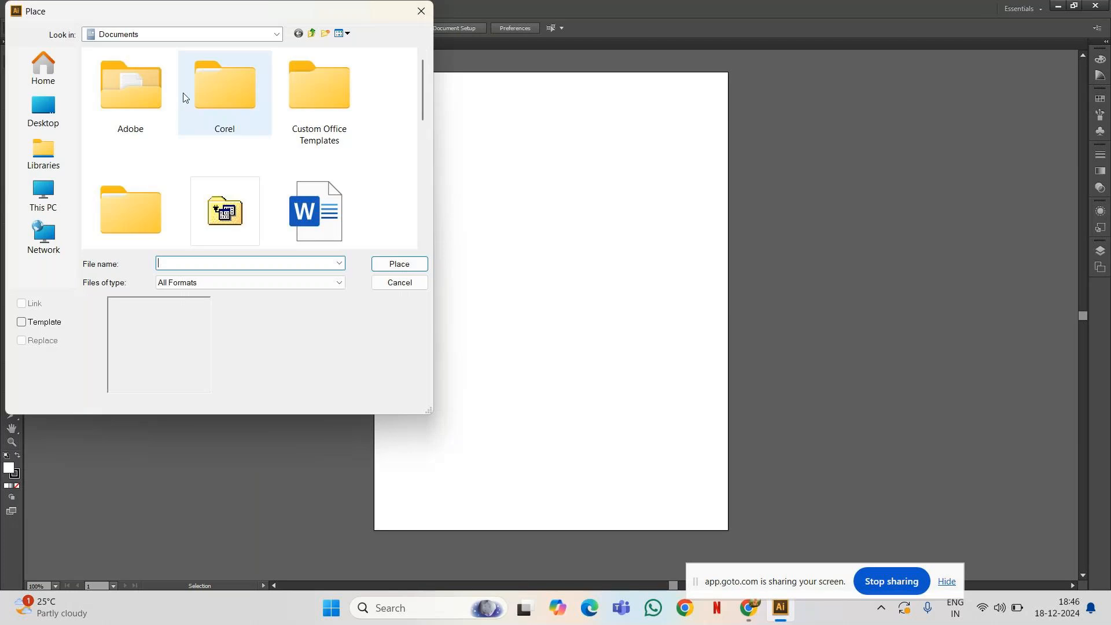
left_click(263, 33)
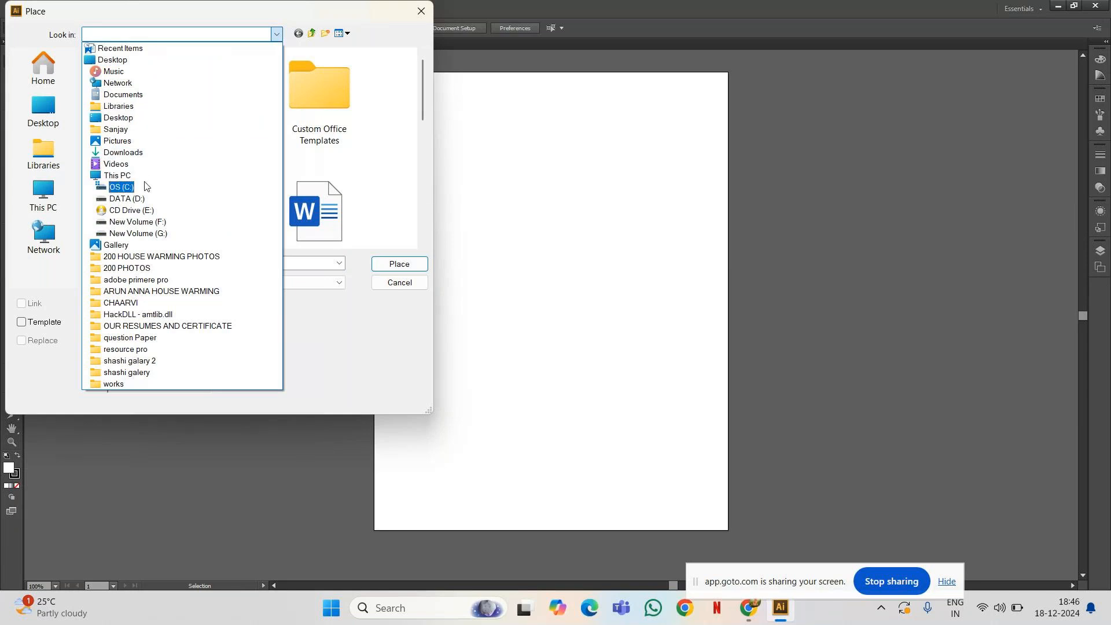
left_click(145, 154)
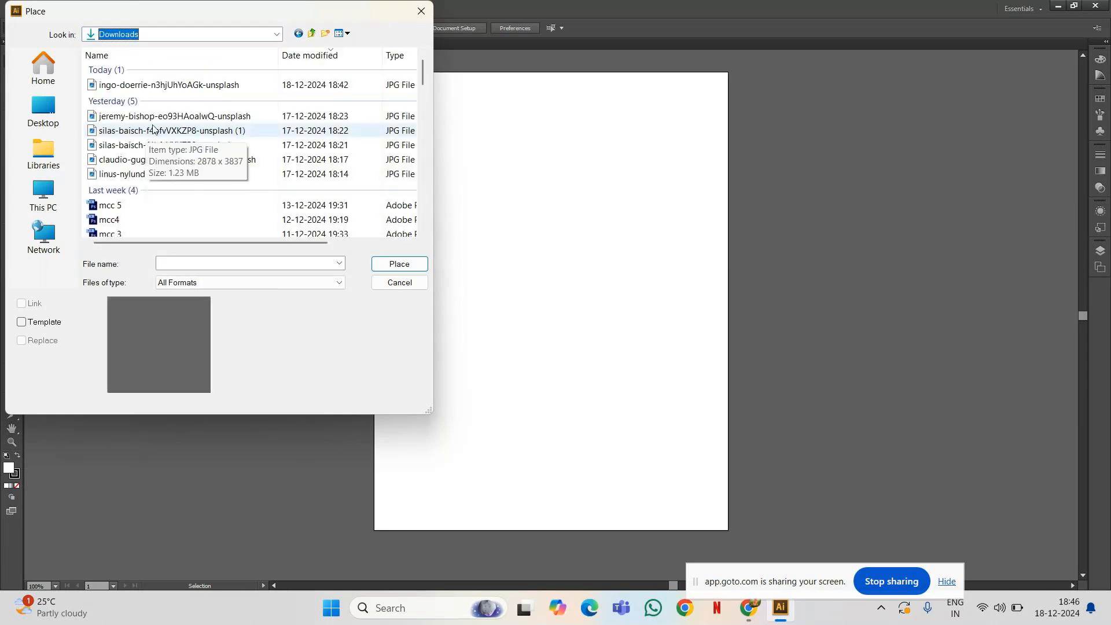
left_click(182, 85)
left_click(391, 264)
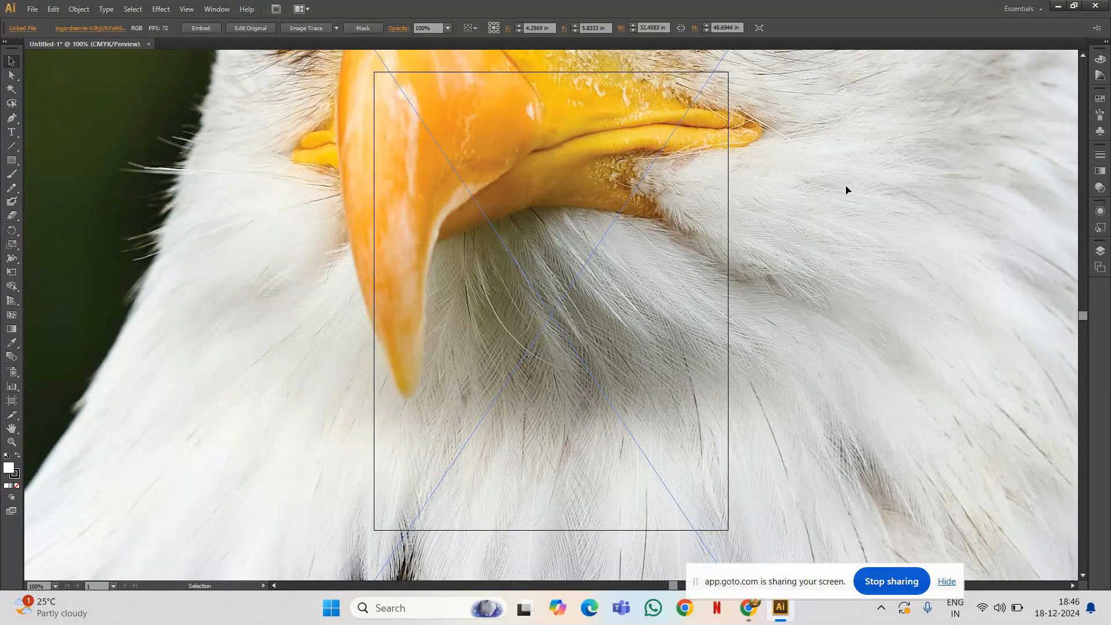
Scale the placed eagle photo down to about 3.8 by 5.7 inches in the artboard's upper-left area.
key("ctrl+minus")
key("ctrl+minus")
key("ctrl+minus")
key("ctrl+minus")
key("ctrl+minus")
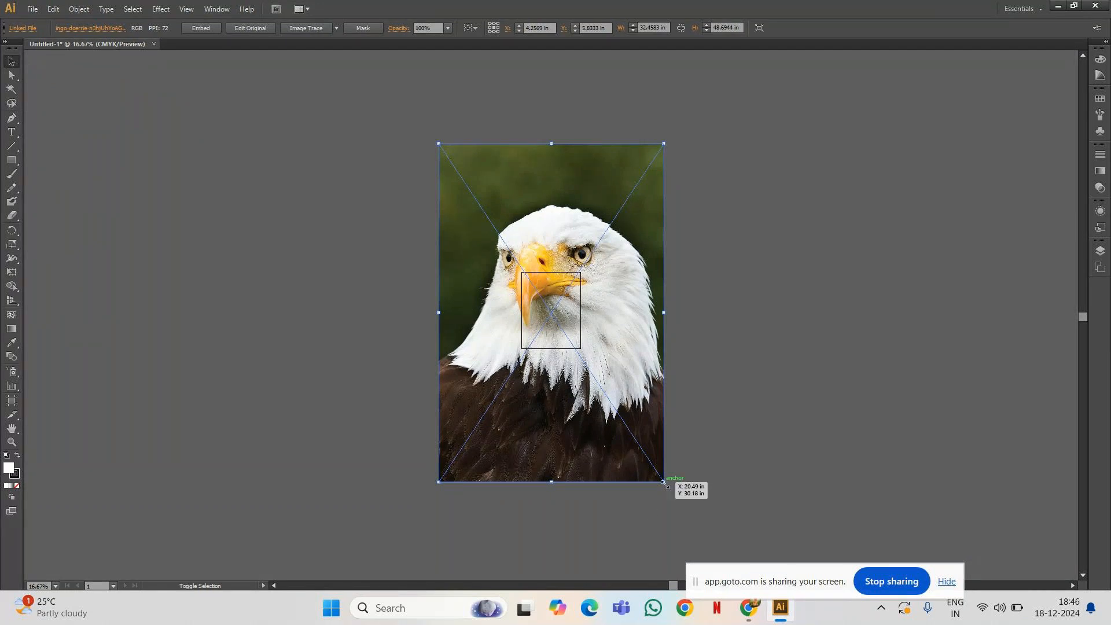
left_click_drag(663, 483, 551, 305)
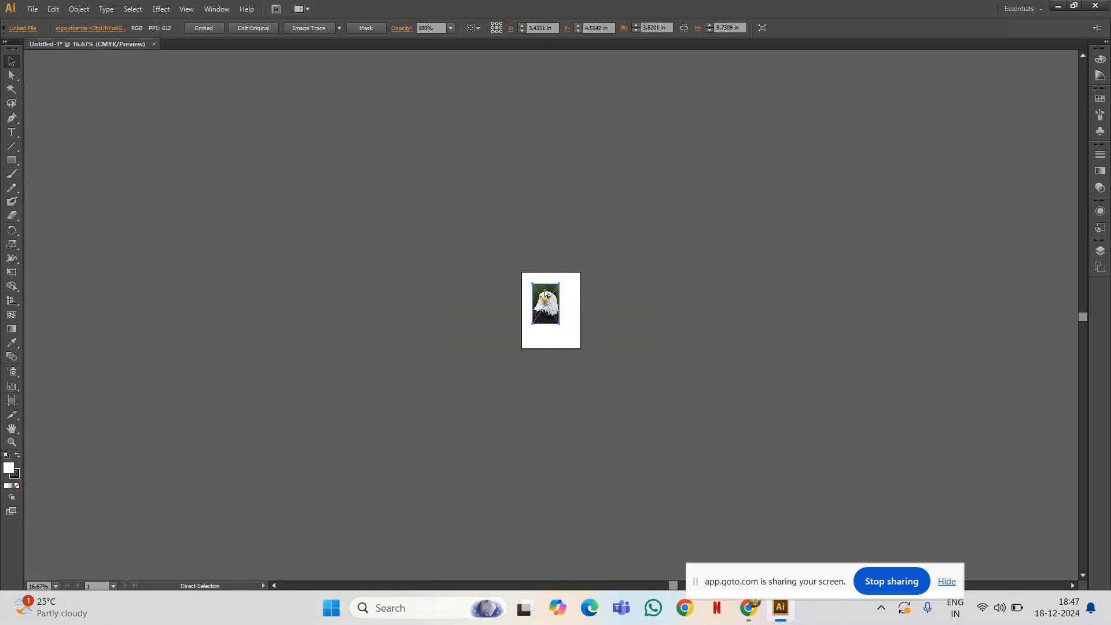
Examine the scaled eagle photo up close, and return the view to 100%.
key("ctrl+plus")
key("ctrl+plus")
key("ctrl+plus")
key("ctrl+plus")
key("ctrl+plus")
key("ctrl+plus")
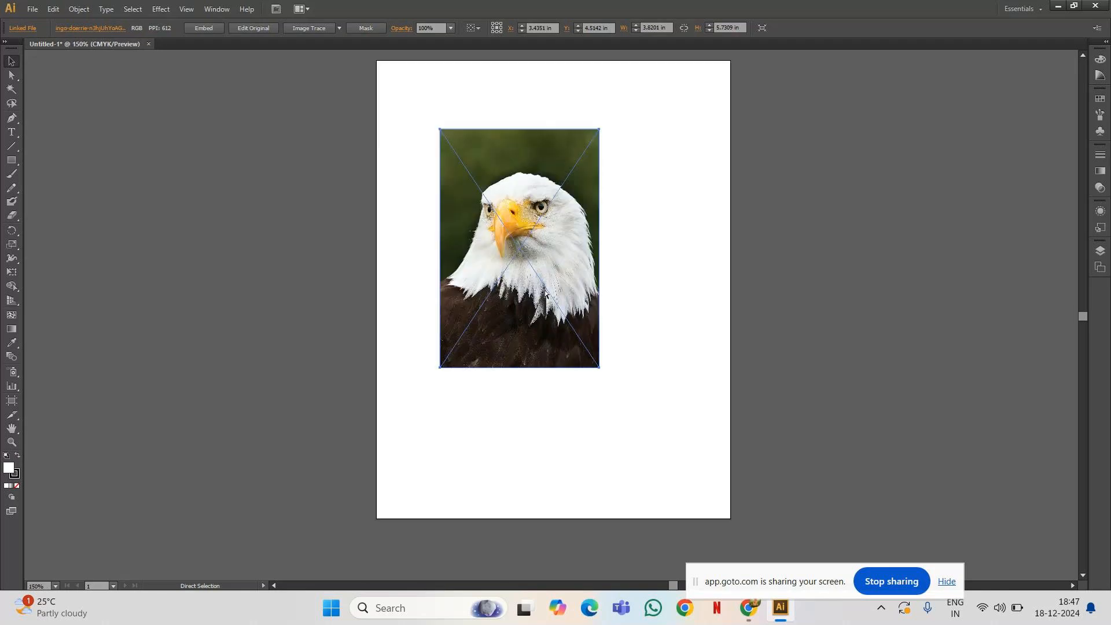
key("ctrl+plus")
key("ctrl+plus")
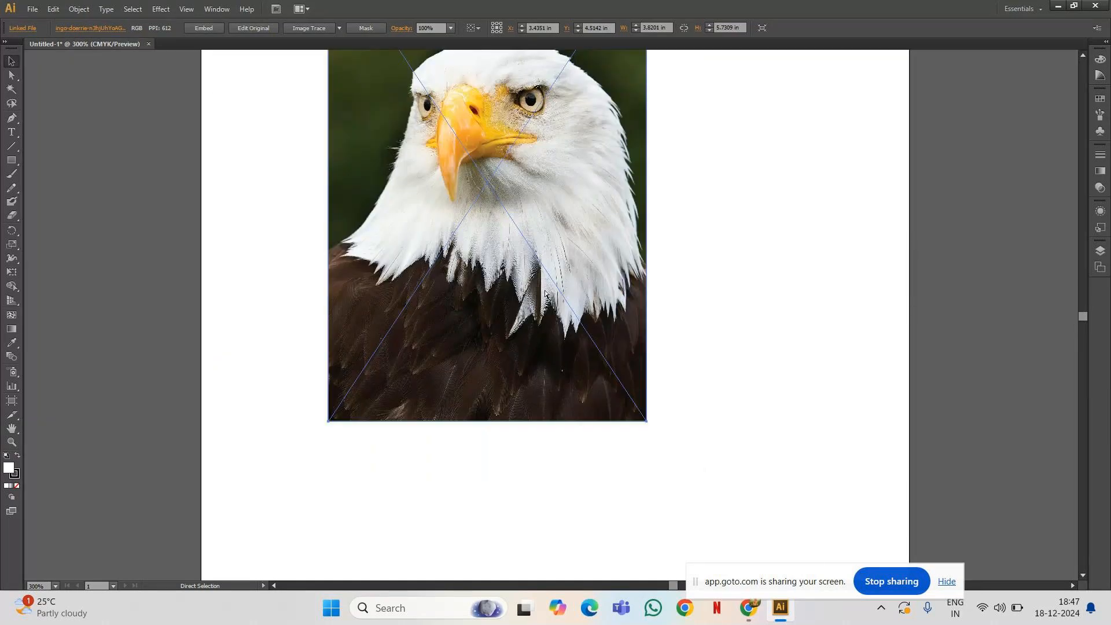
key("ctrl+1")
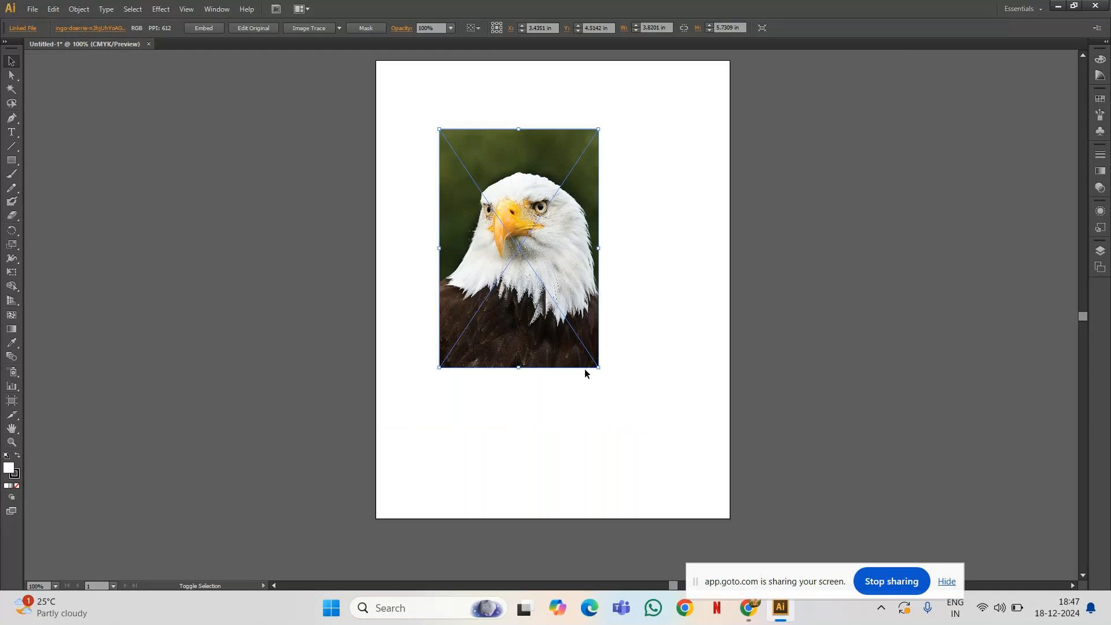
Scale the eagle photo up to about 7.3 by 11 inches so it fills the artboard's height, and deselect it.
left_click_drag(600, 370, 556, 293)
left_click_drag(627, 409, 712, 519)
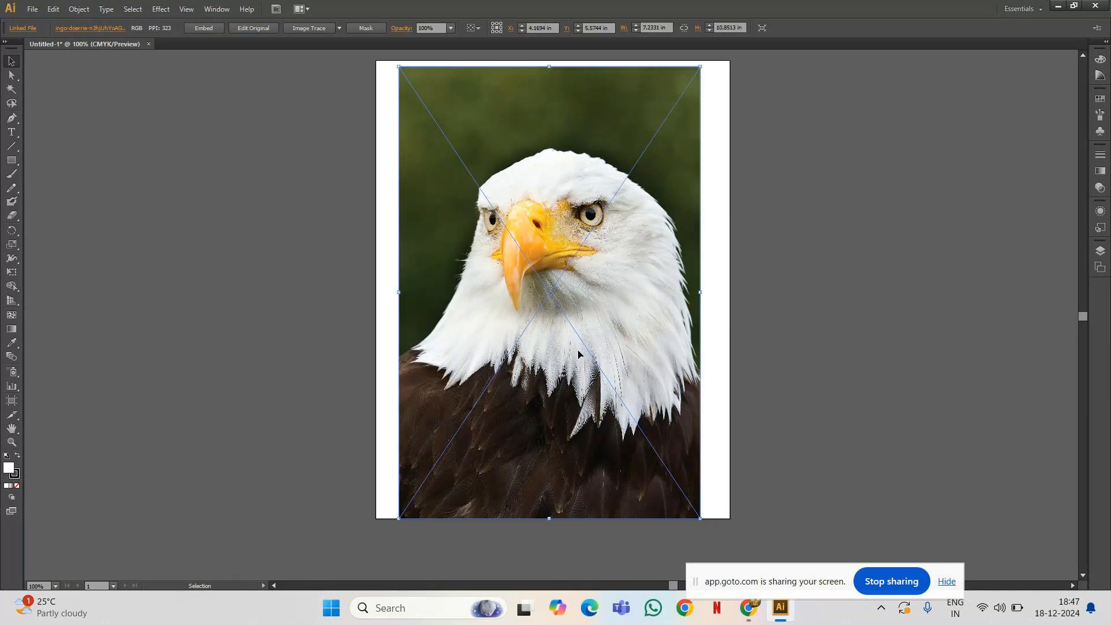
left_click_drag(578, 354, 582, 348)
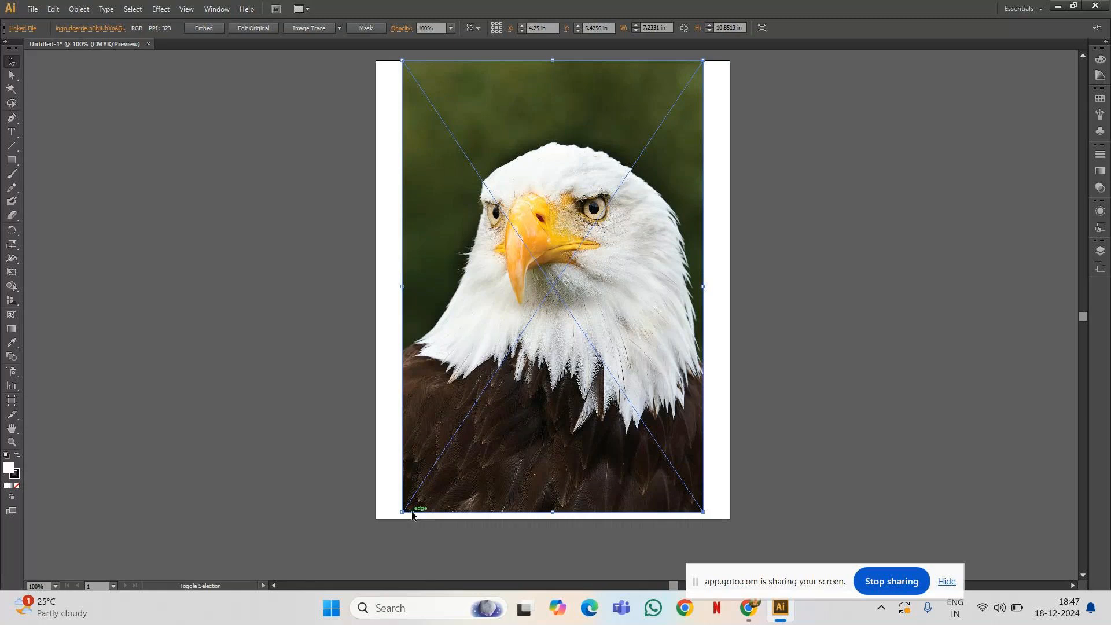
left_click_drag(401, 513, 398, 519)
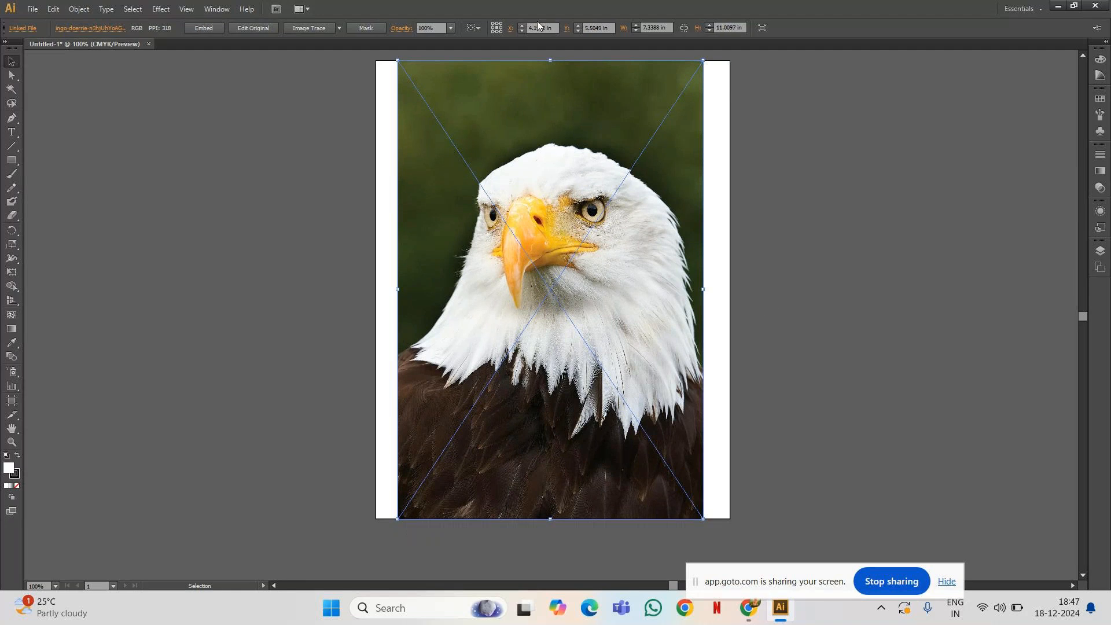
left_click(766, 204)
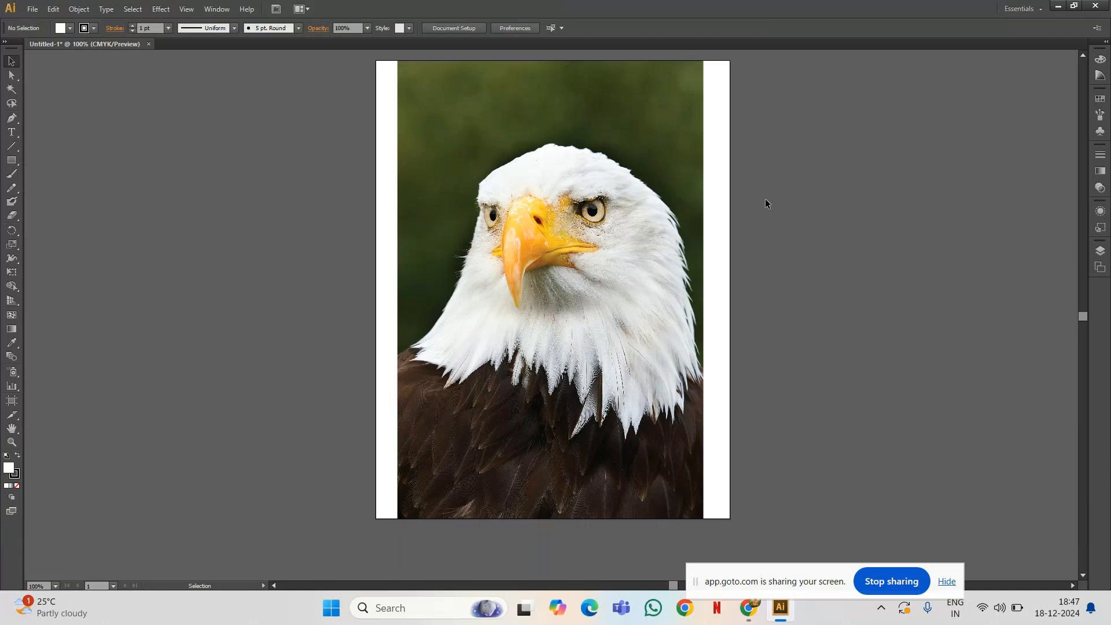
Examine the enlarged photo's pixels at up to 6400% magnification, and return the view to 100%.
key("ctrl+plus")
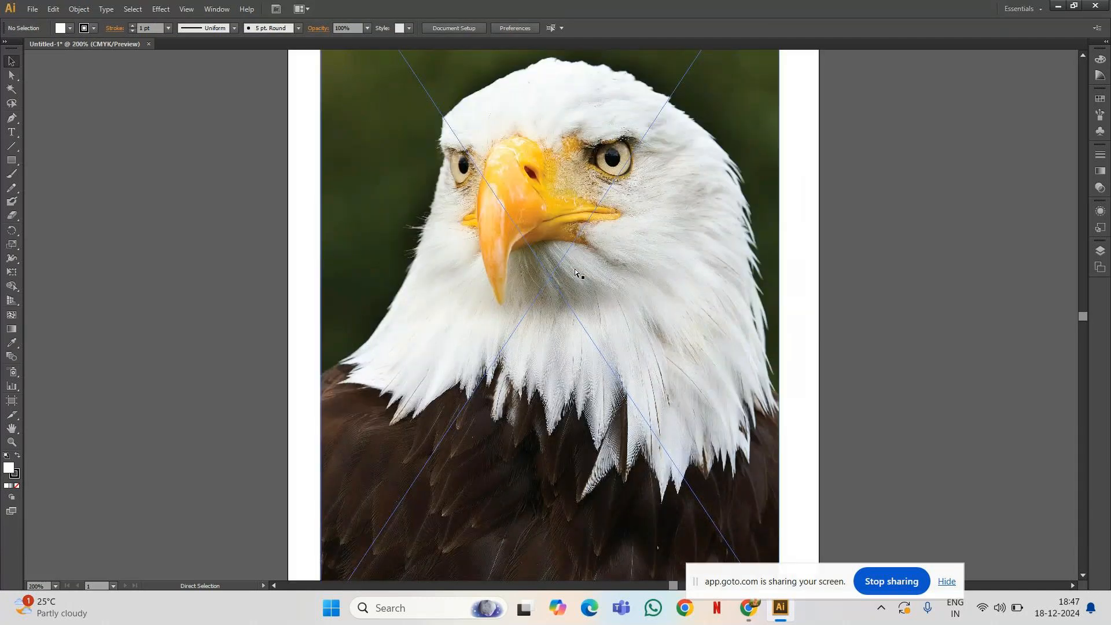
key("ctrl+plus")
key("ctrl+plus")
key("ctrl+plus")
key("ctrl+plus")
key("ctrl+plus")
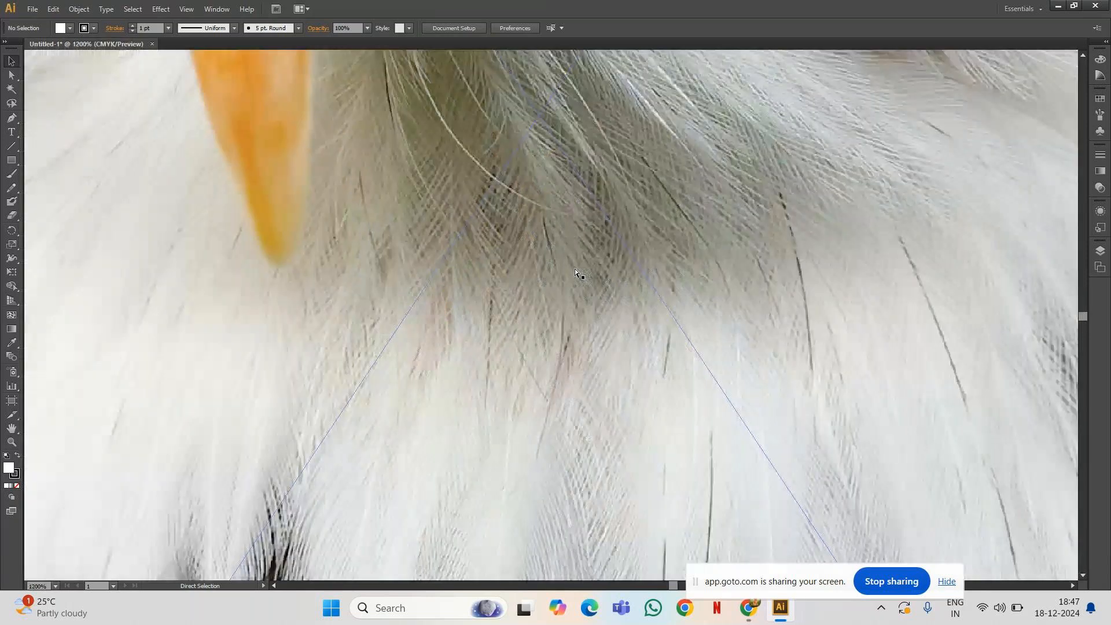
key("ctrl+plus")
key("ctrl+plus")
key("ctrl+plus")
key("ctrl+plus")
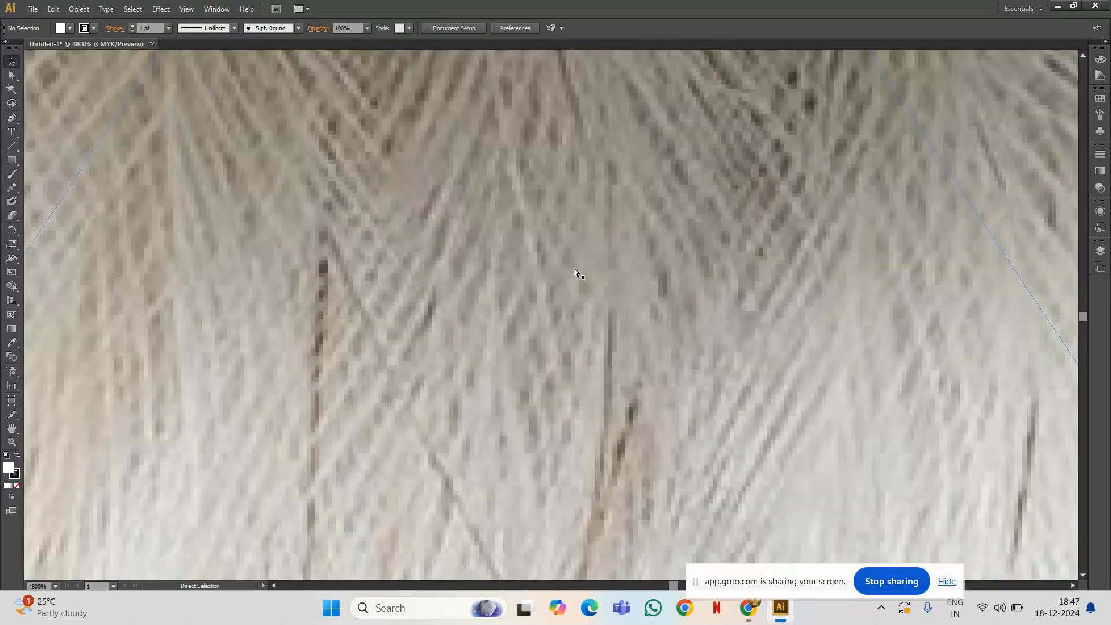
key("ctrl+plus")
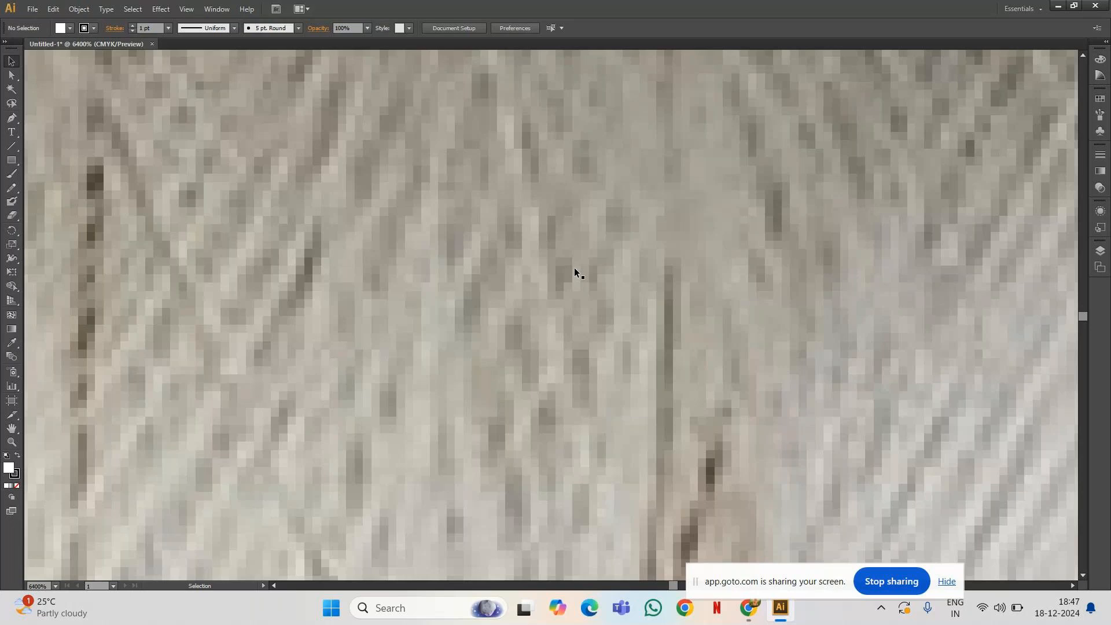
key("ctrl")
key("ctrl+minus")
key("ctrl+minus")
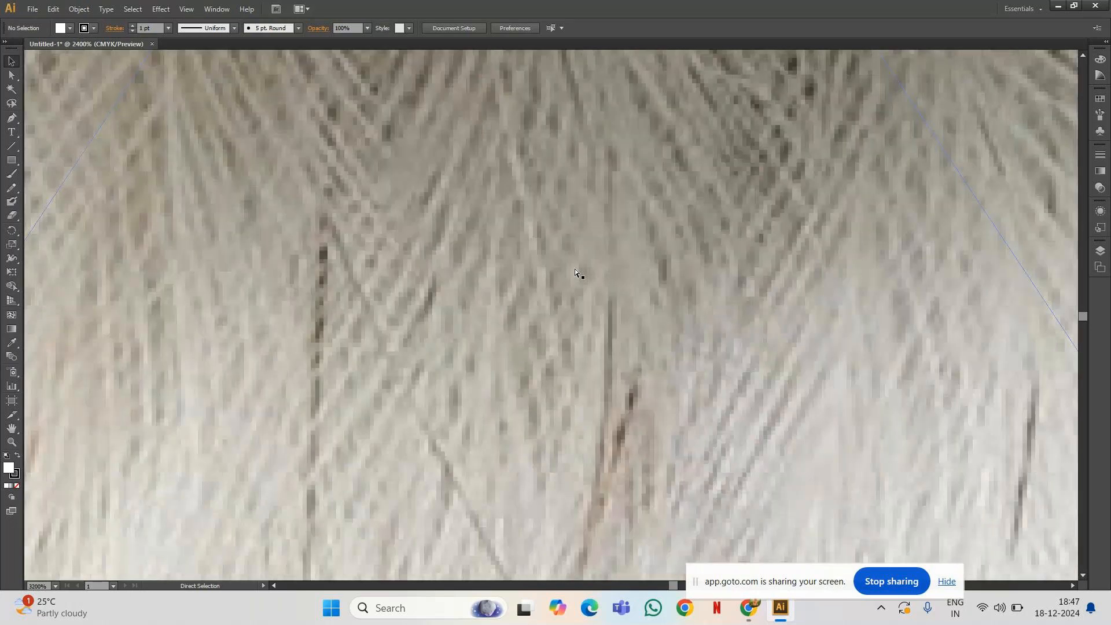
key("ctrl+minus")
key("ctrl+minus")
key("ctrl+minus")
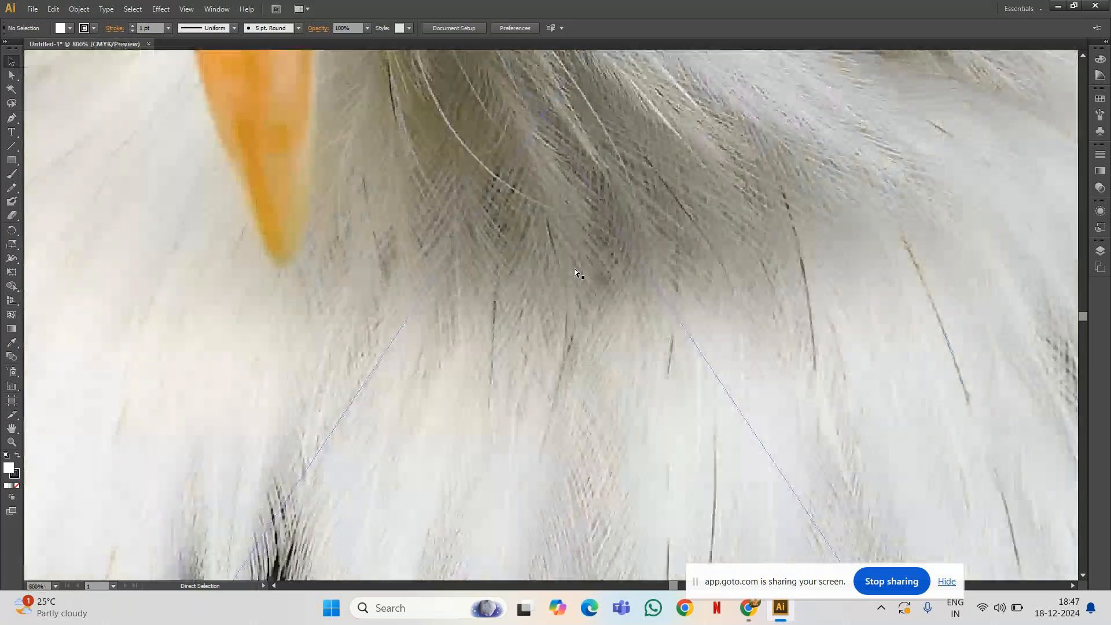
key("ctrl+minus")
key("ctrl+minus")
key("ctrl+minus")
key("ctrl+minus")
key("ctrl+minus")
key("ctrl+minus")
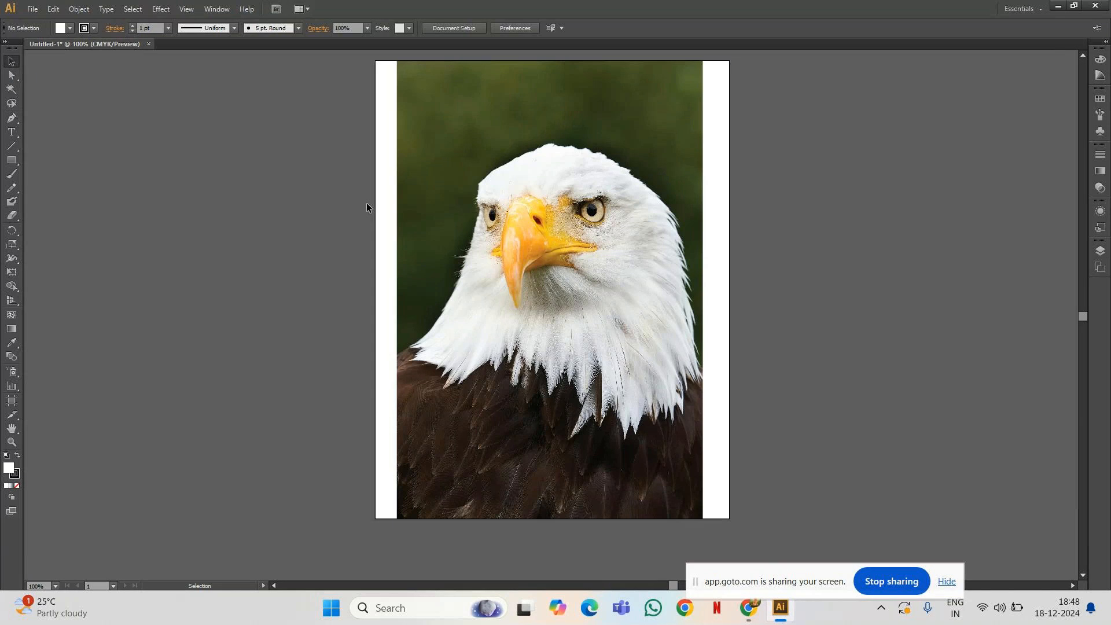
Centre the eagle photo horizontally on the artboard and choose the Pen tool.
left_click_drag(526, 185, 528, 194)
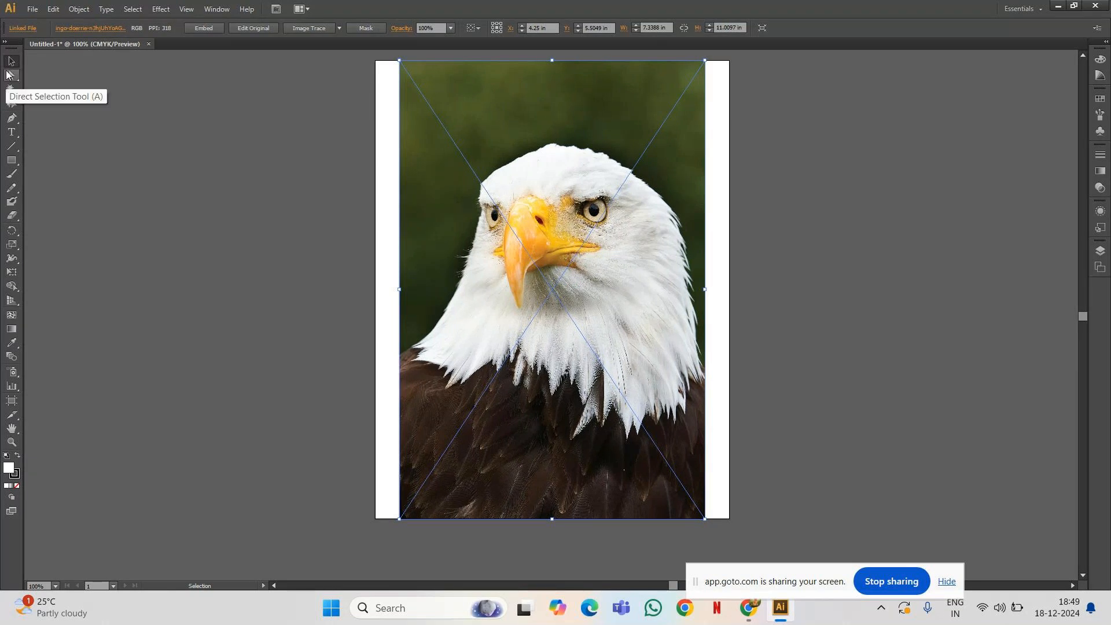
left_click(13, 119)
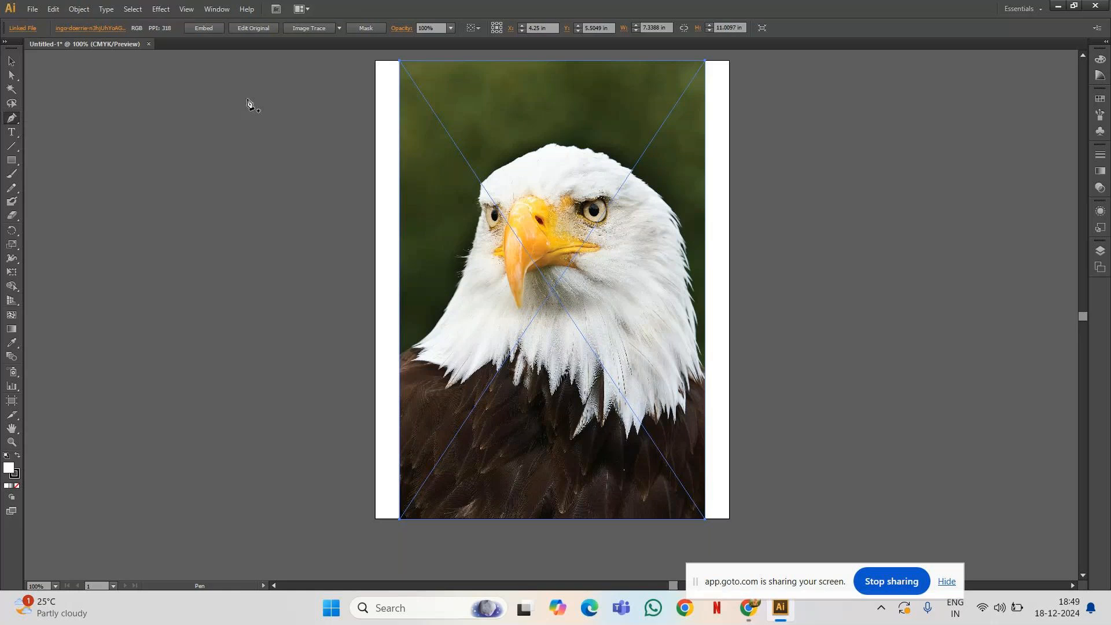
left_click(17, 123)
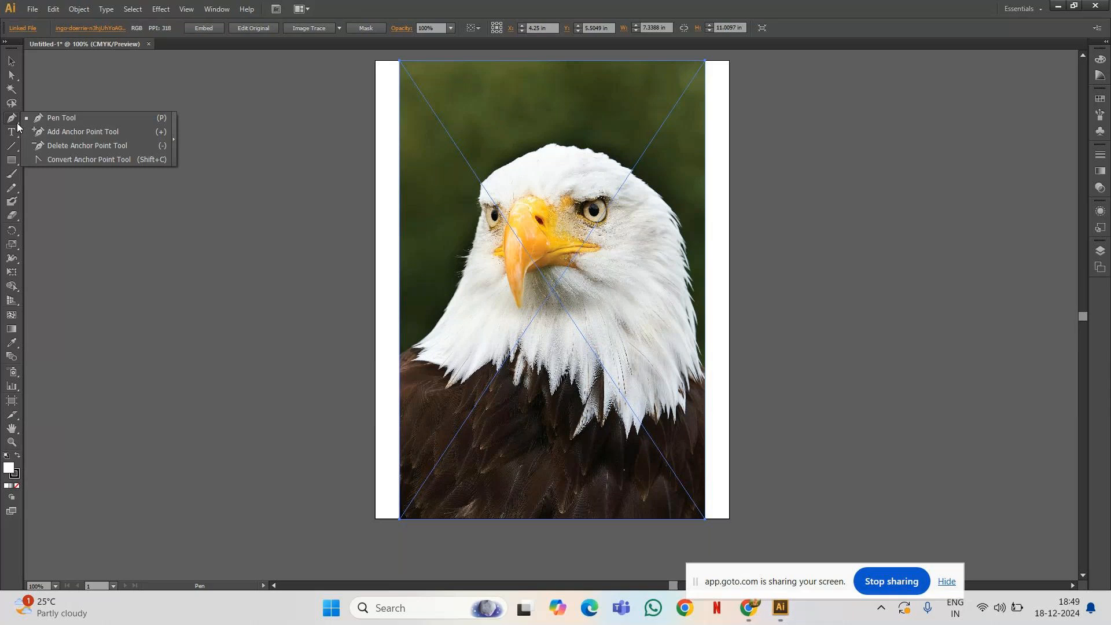
left_click(20, 123)
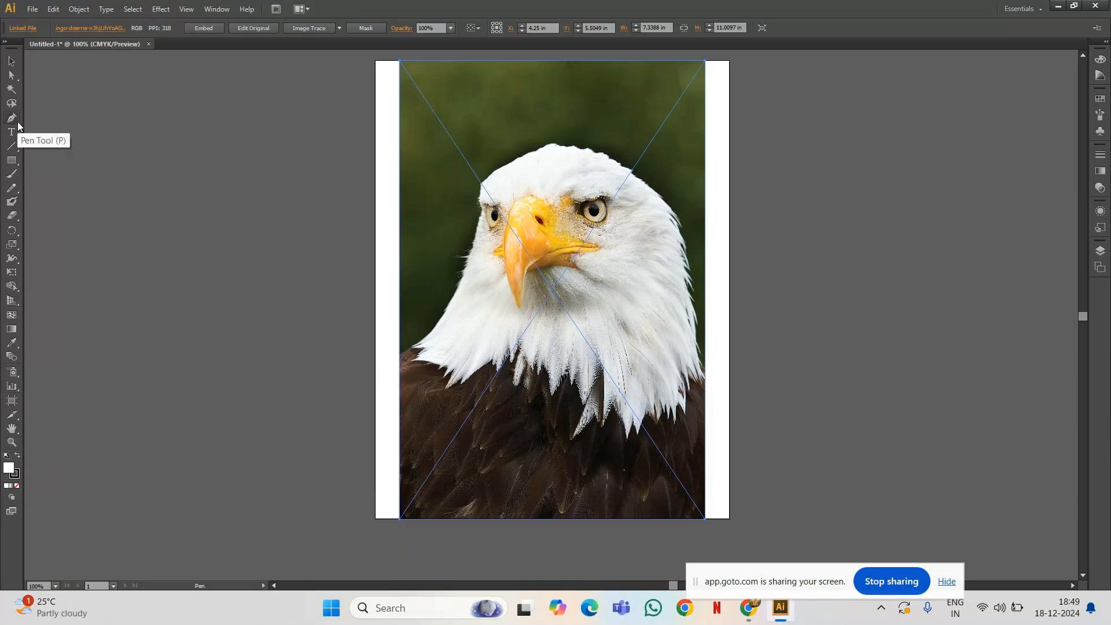
left_click(18, 125)
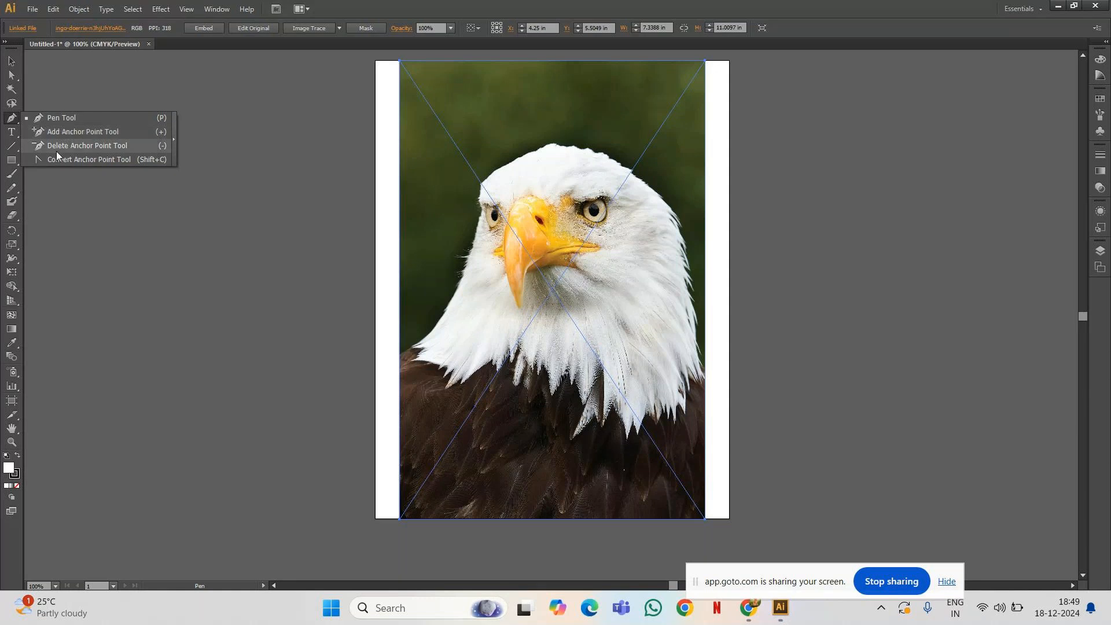
left_click(97, 116)
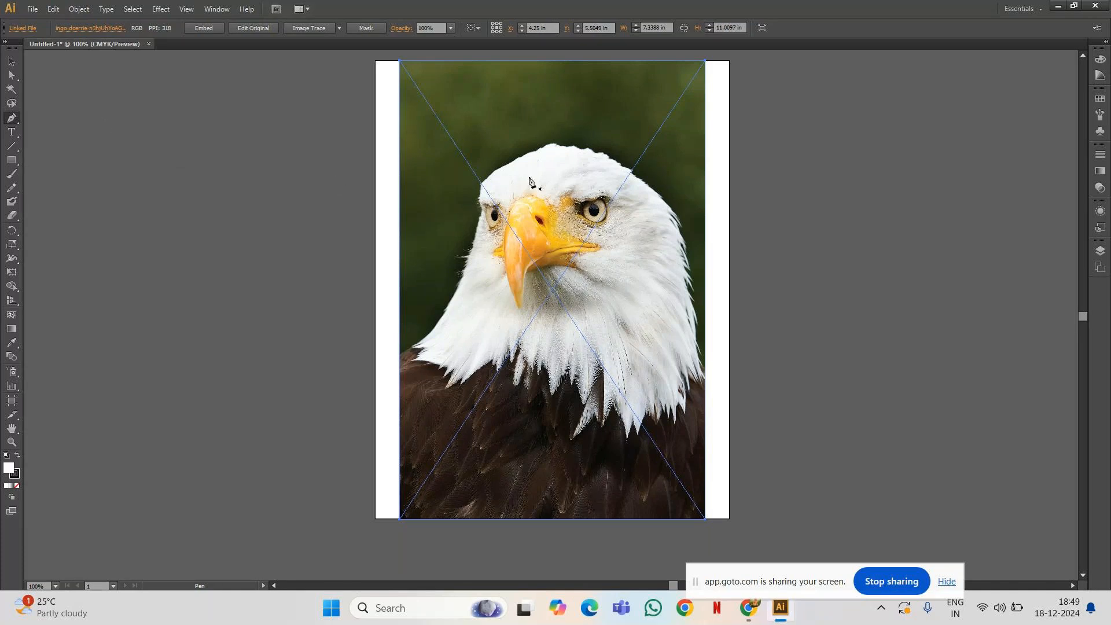
Draw a small triangle between the pupil and the lower iris rim of the eye right of the beak, with no fill.
key("v")
key("ctrl+plus")
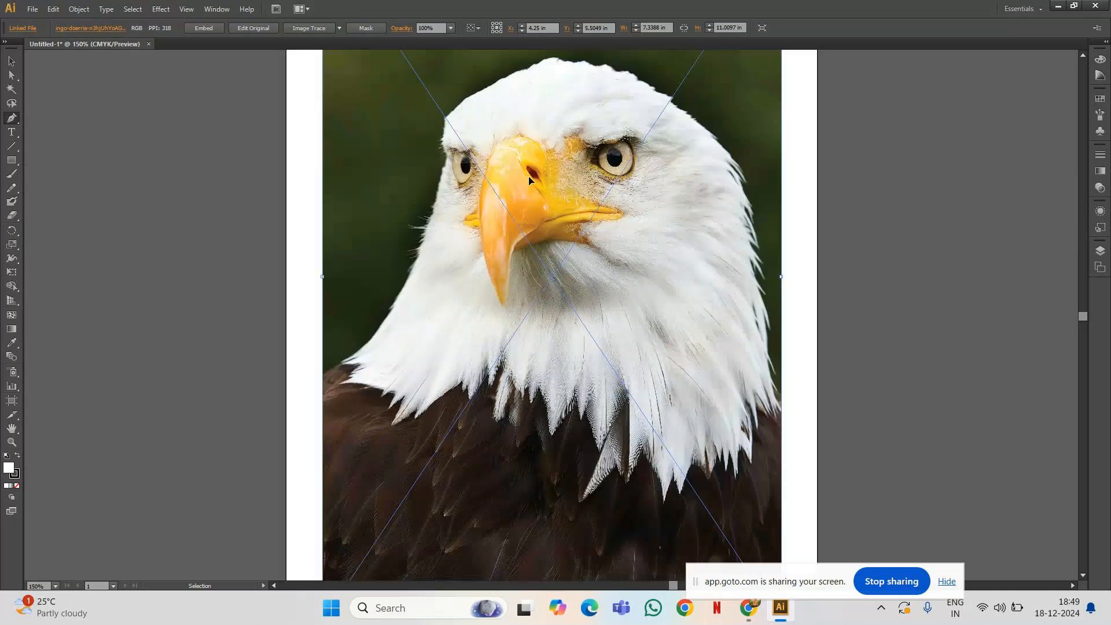
key("ctrl+plus")
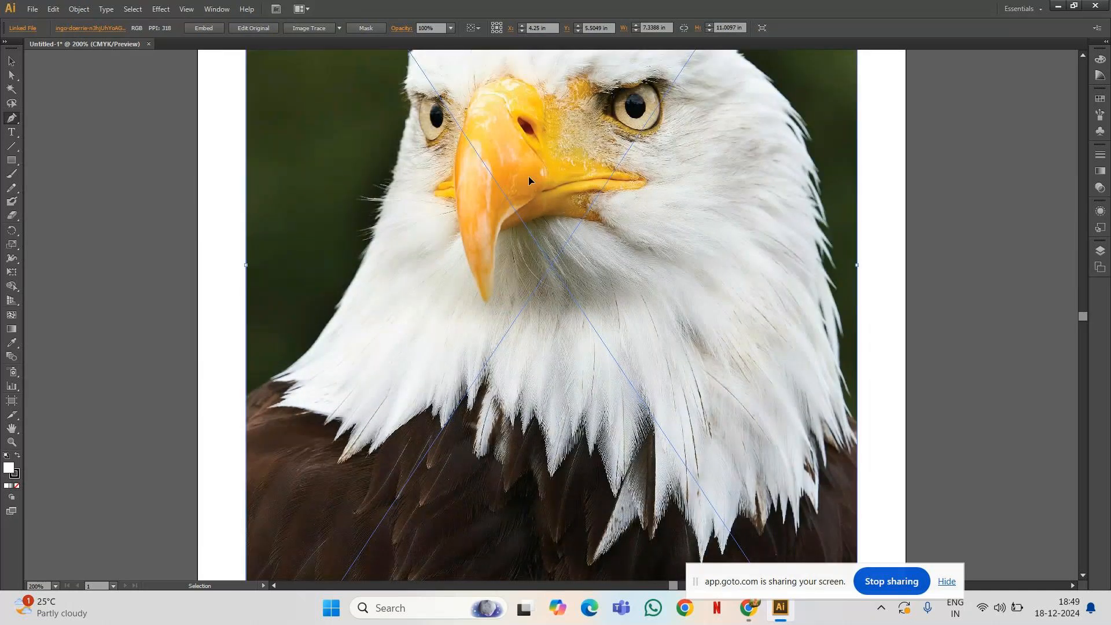
key("ctrl+plus")
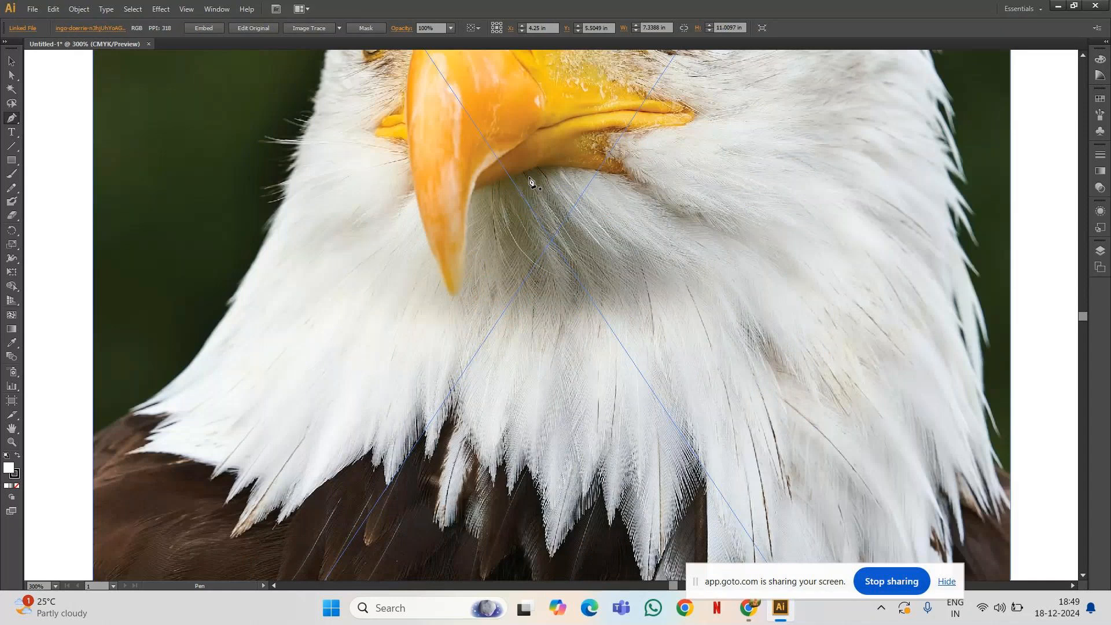
scroll(531, 181, "up", 6)
scroll(531, 182, "right", 3)
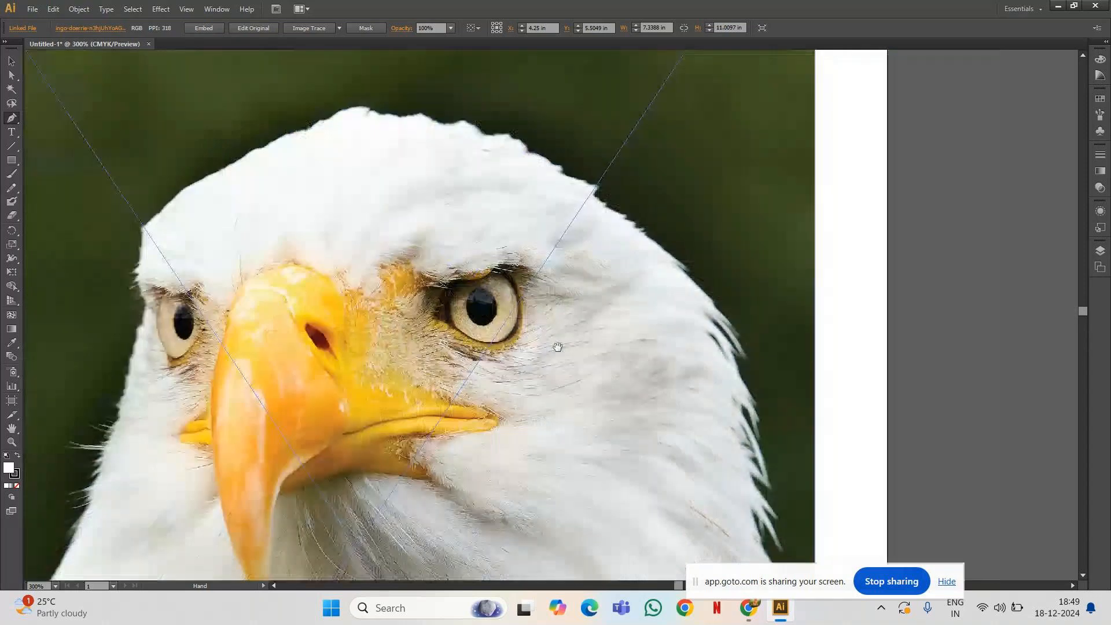
key("ctrl+plus")
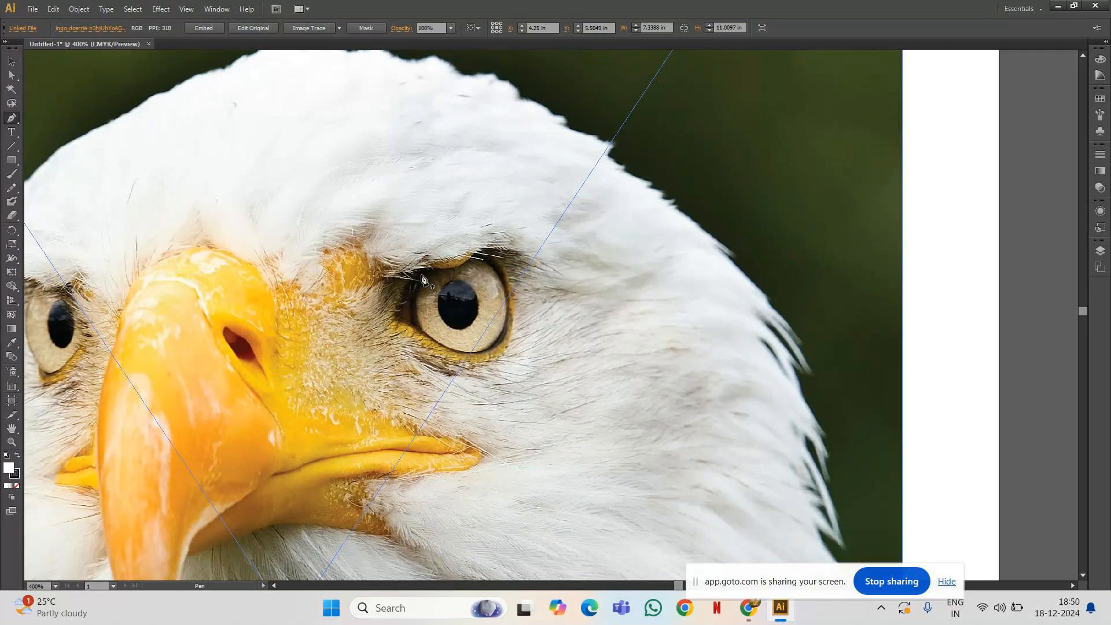
left_click(451, 328)
left_click(436, 341)
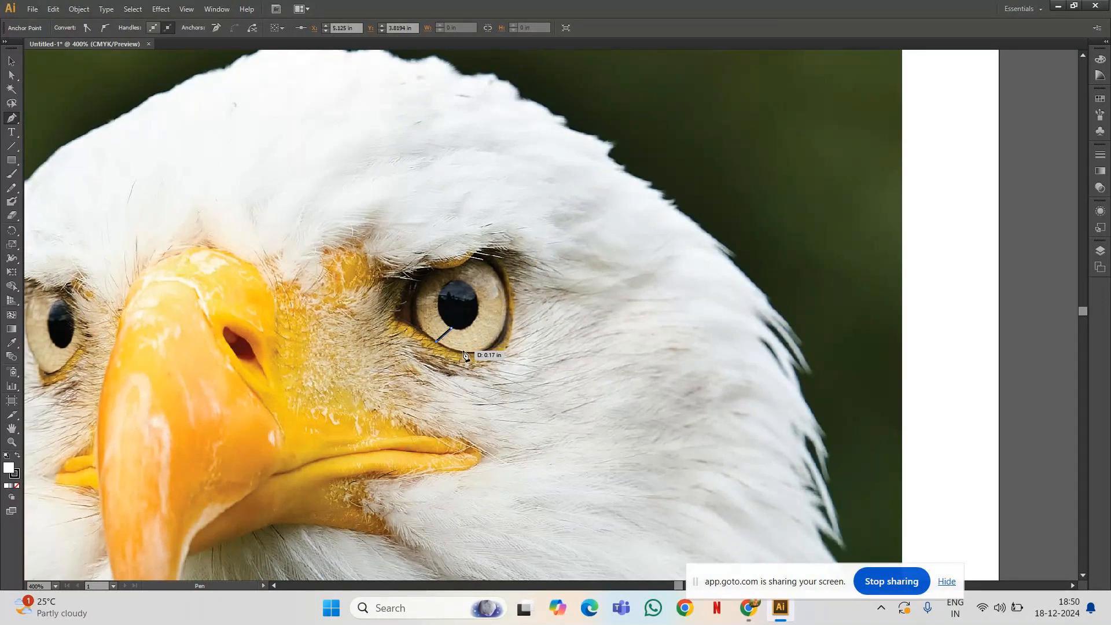
left_click(458, 349)
left_click(452, 329)
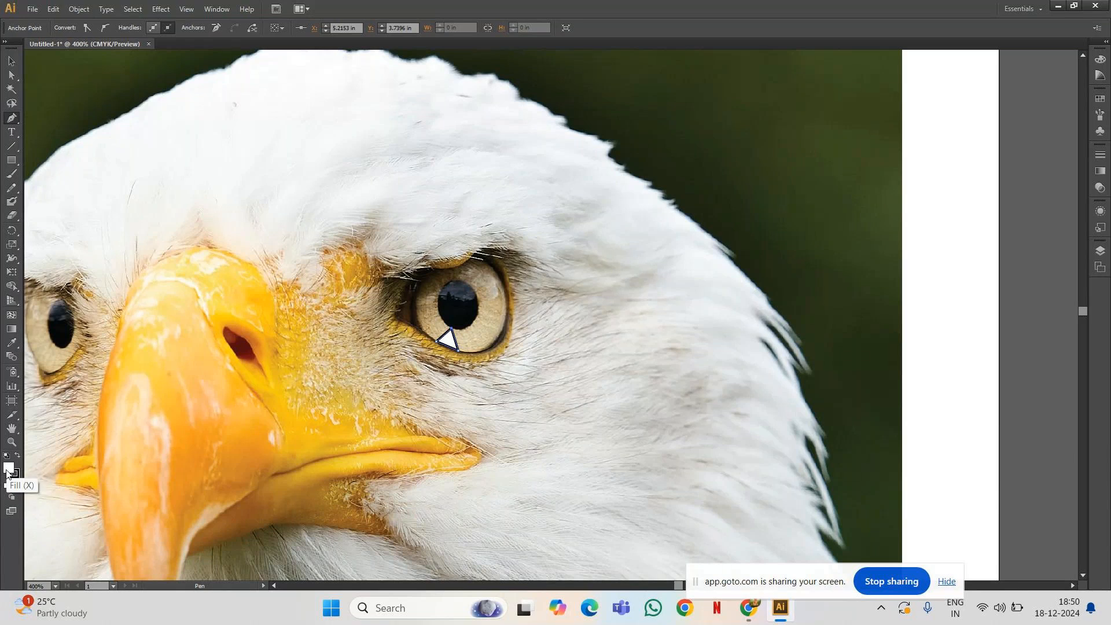
left_click(16, 485)
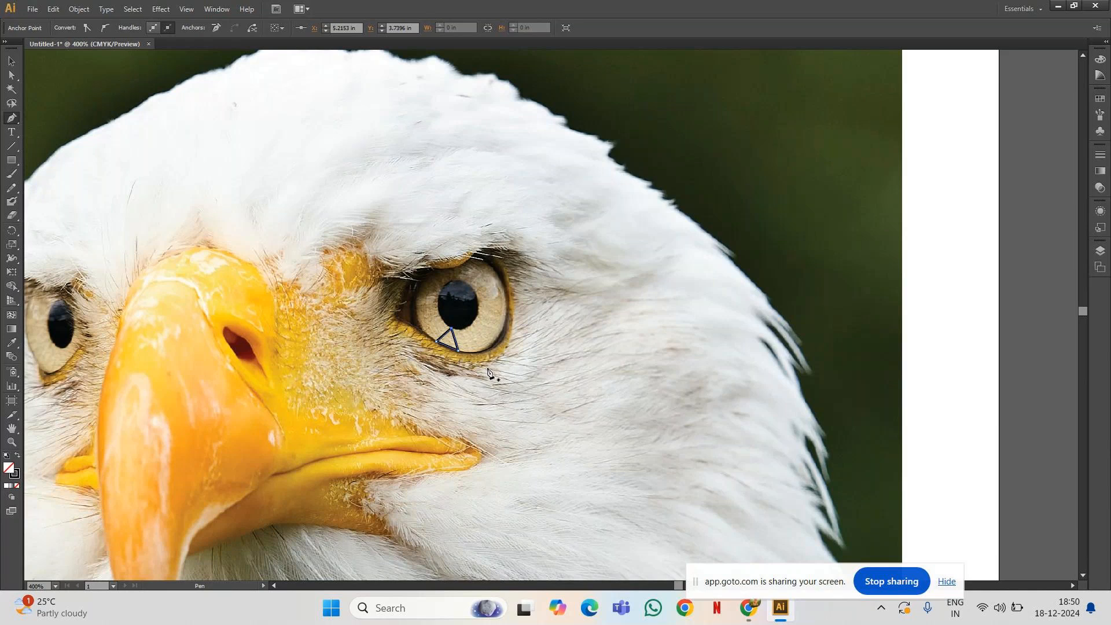
Draw a second triangle along the lower iris rim, sharing the first triangle's right-hand base corner, with its tip at the pupil.
key("ctrl+plus")
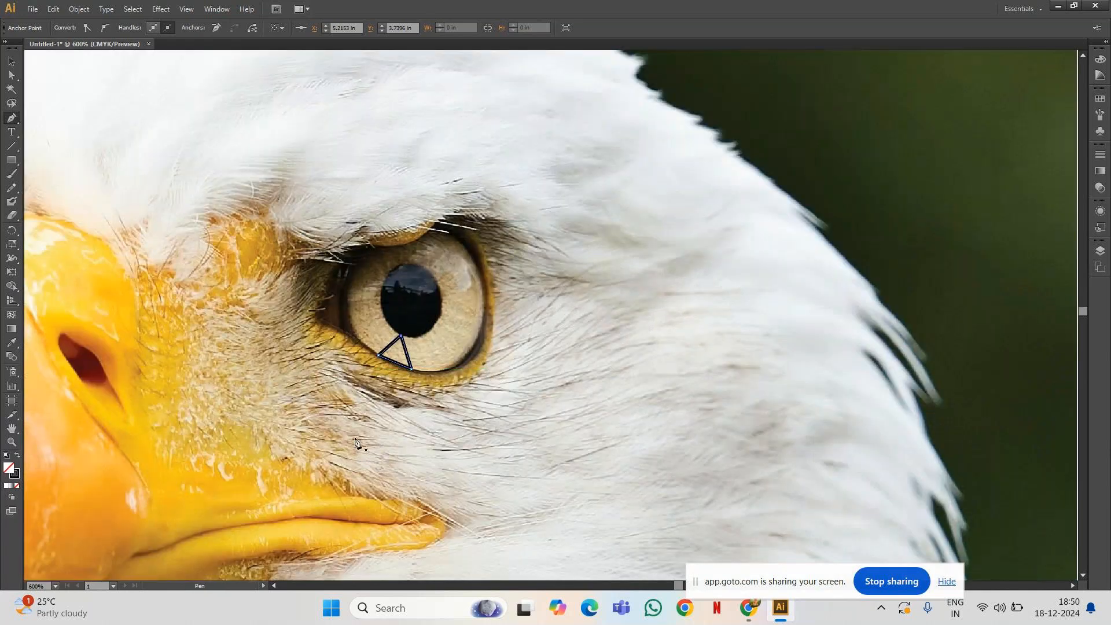
left_click_drag(449, 369, 428, 334)
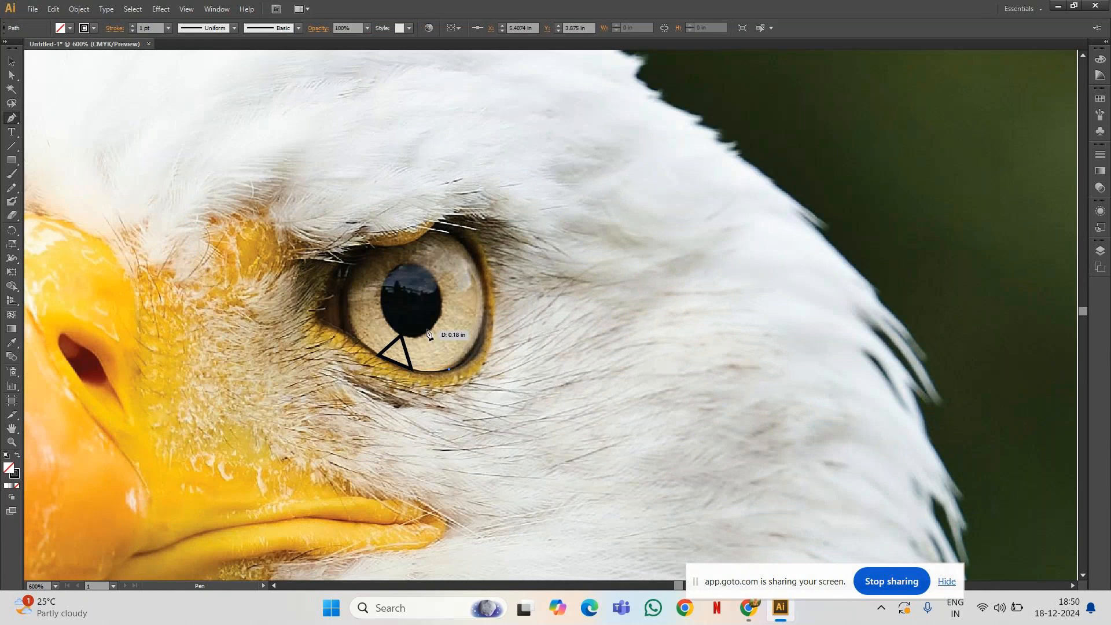
left_click(425, 336)
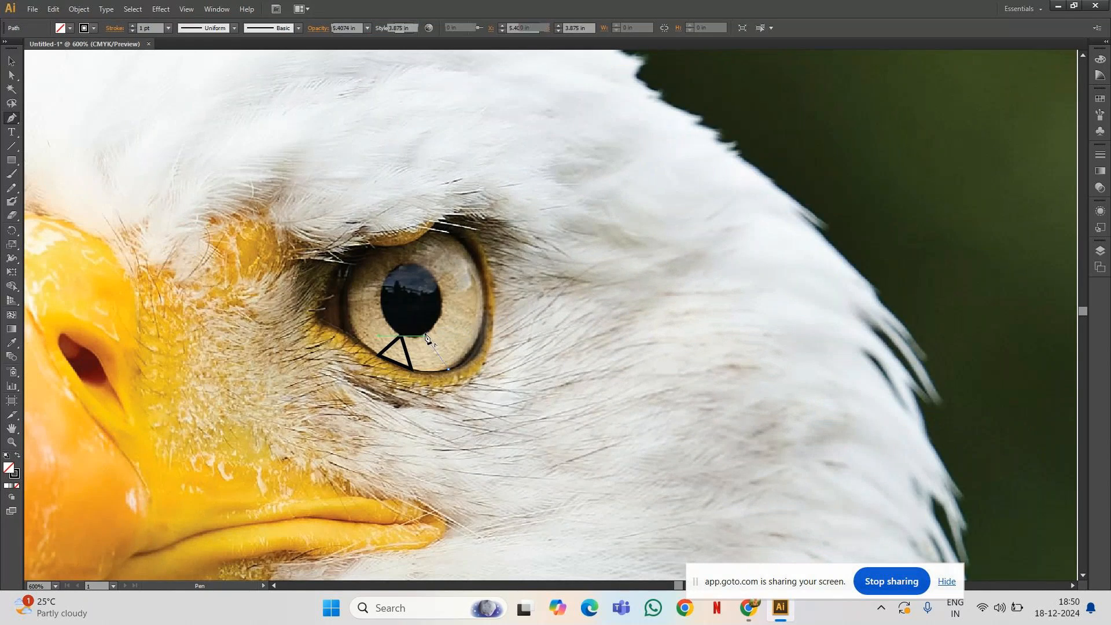
left_click(412, 371)
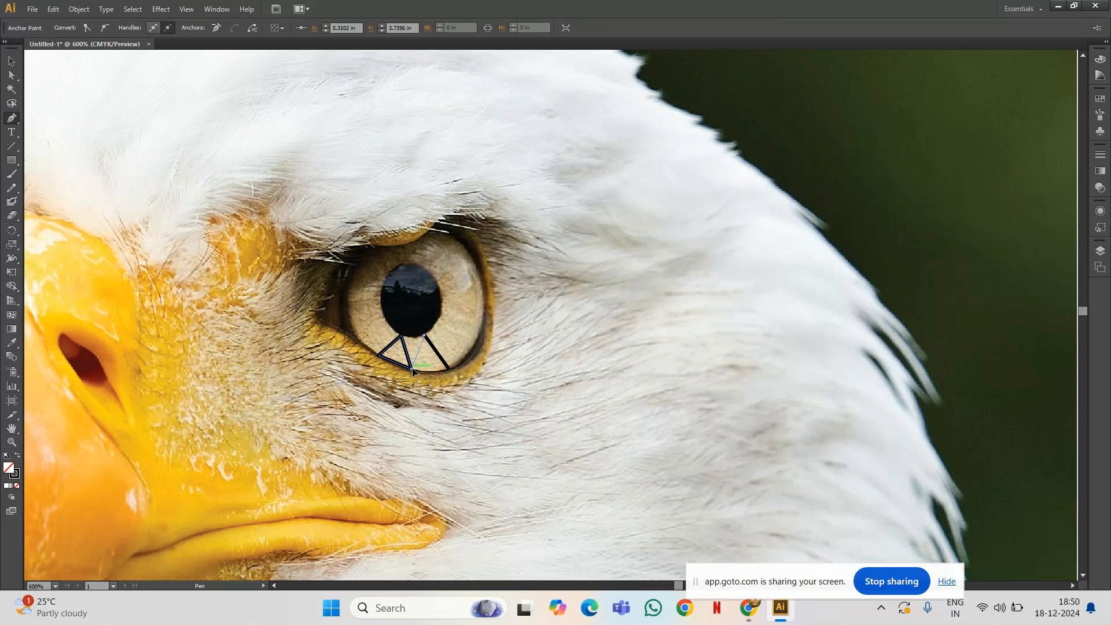
left_click(449, 371)
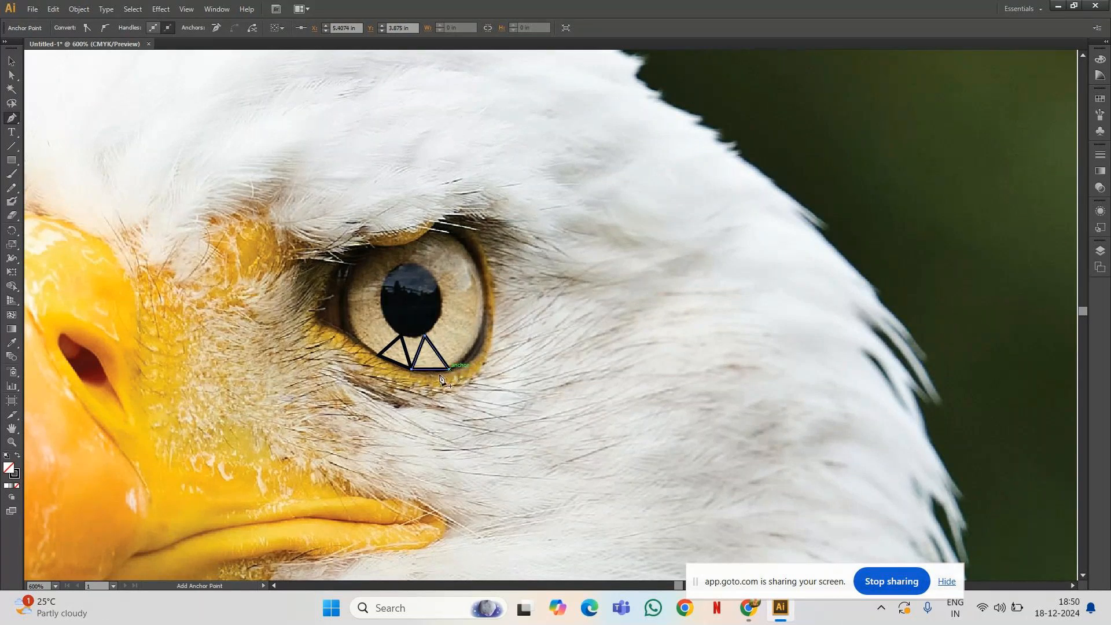
Fill the gap between the two iris triangles with an inverted triangle whose upper edge runs along the pupil.
left_click_drag(404, 337, 424, 339)
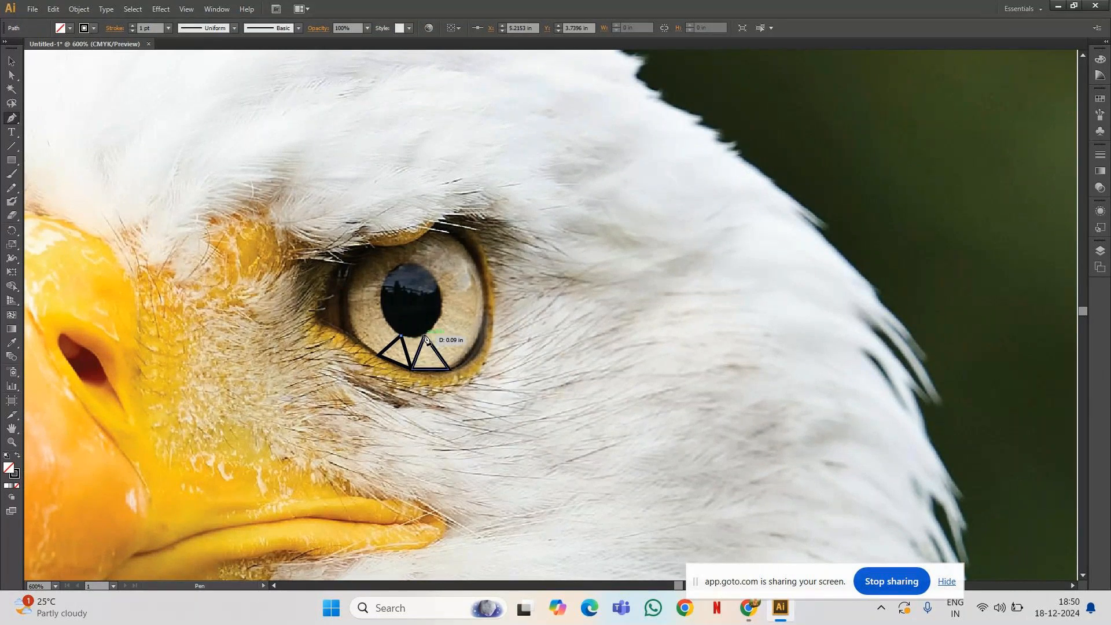
left_click(425, 336)
left_click(411, 369)
left_click(403, 337)
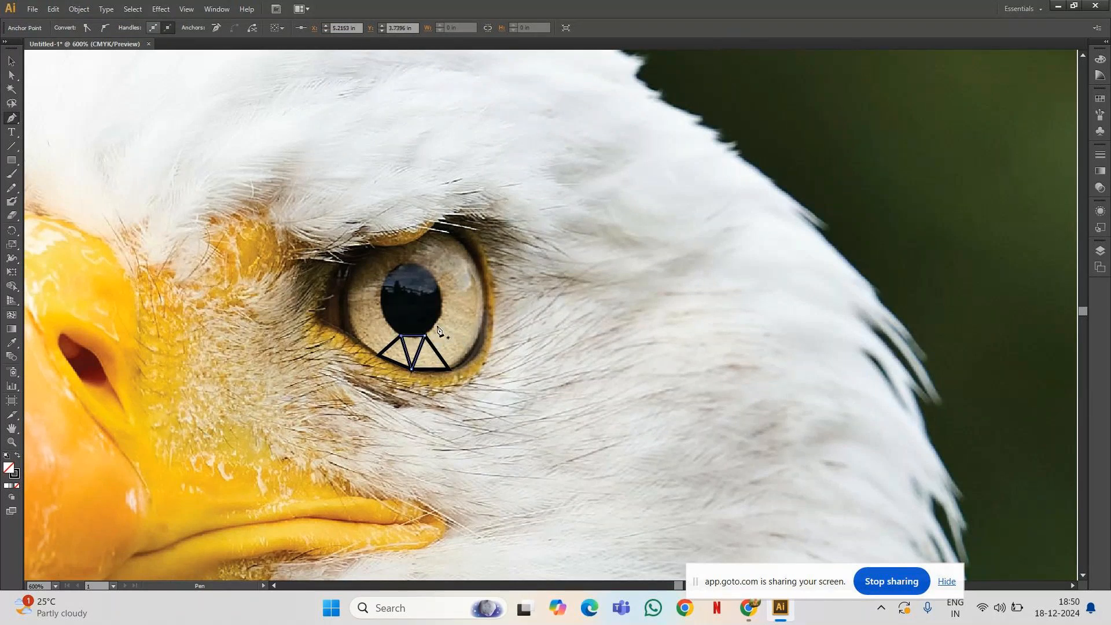
Draw a fourth triangle joining the second triangle's right side to a new point farther up the iris rim.
left_click(473, 347)
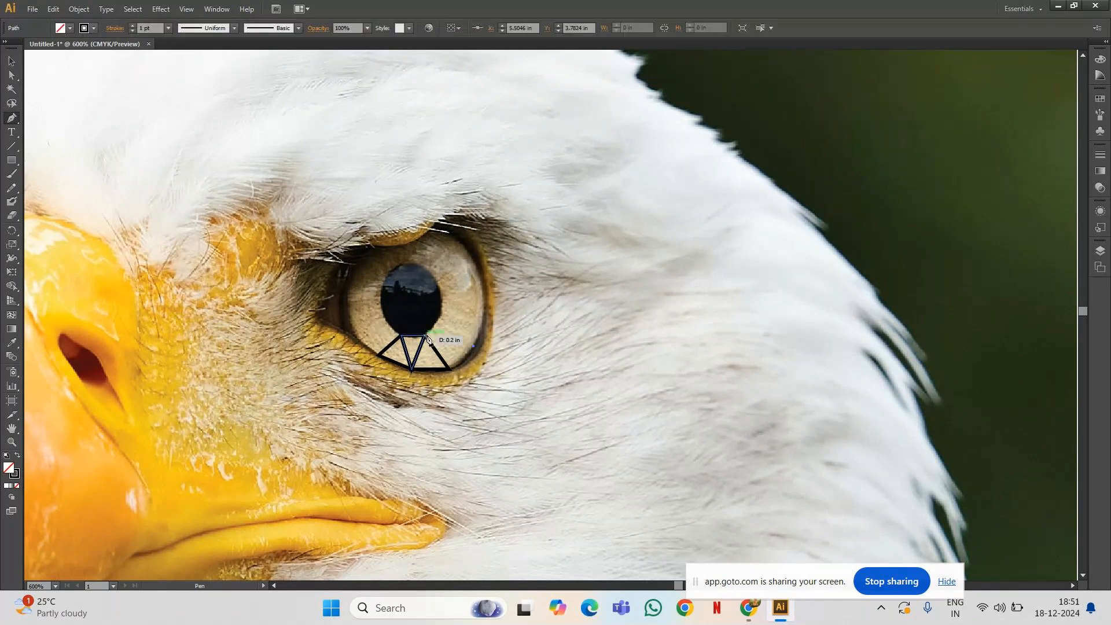
left_click(450, 369)
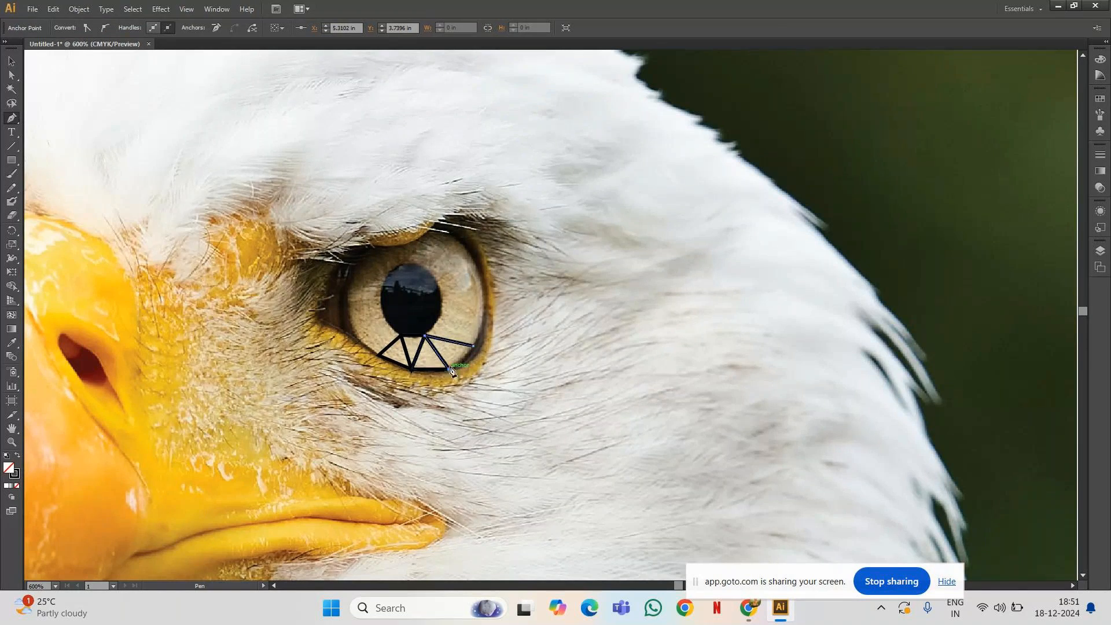
left_click(473, 346)
Draw a fifth iris triangle with its base along the pupil's lower-right edge and its tip at the fourth triangle's rim point.
left_click_drag(479, 332, 478, 334)
left_click(442, 312)
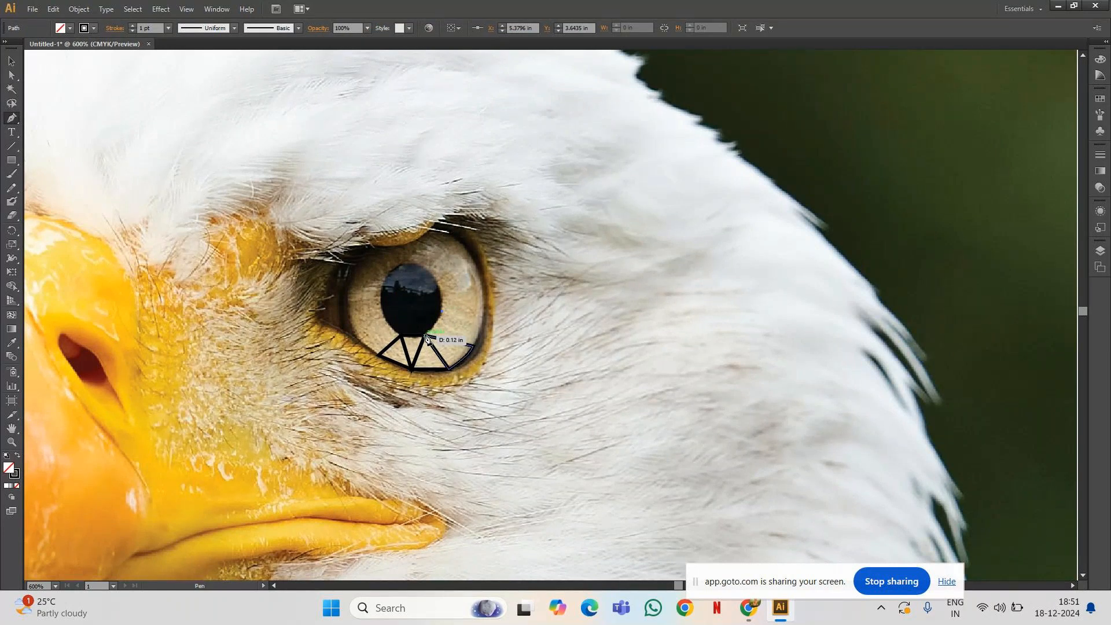
left_click(426, 336)
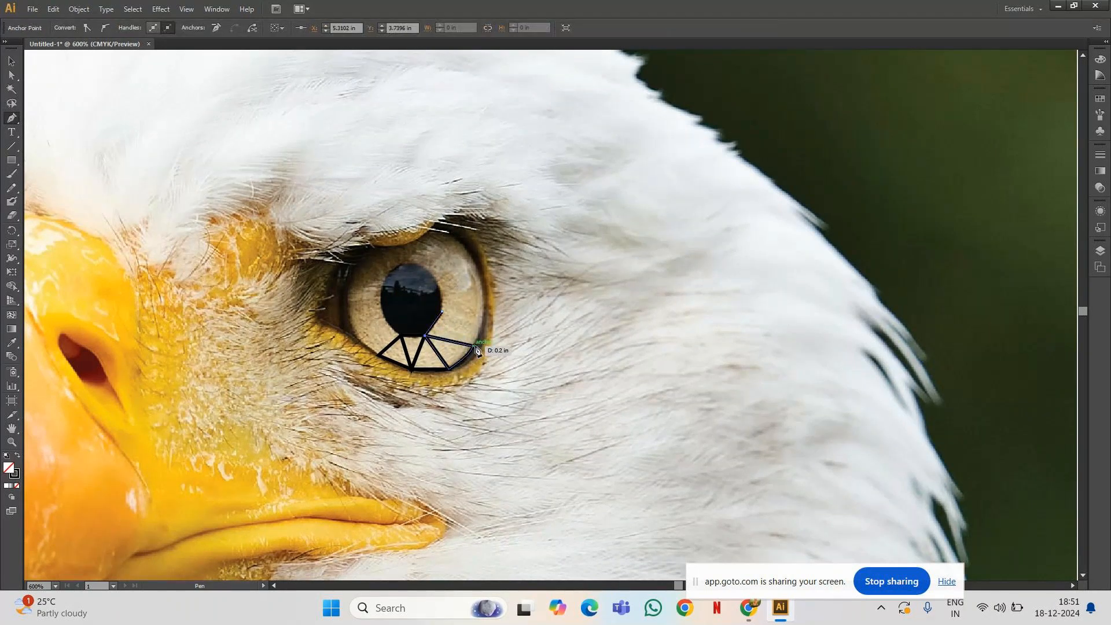
left_click(475, 346)
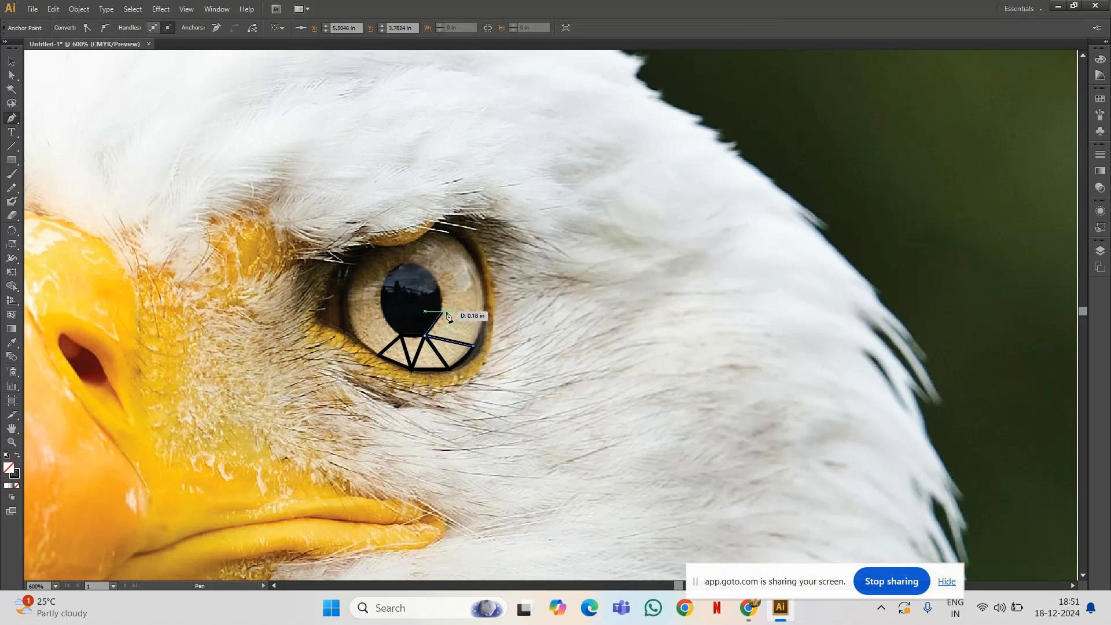
left_click(445, 313)
Draw a triangle at the iris's right rim, with a curved outer edge and its tip at the fifth triangle's upper pupil corner.
left_click(483, 294)
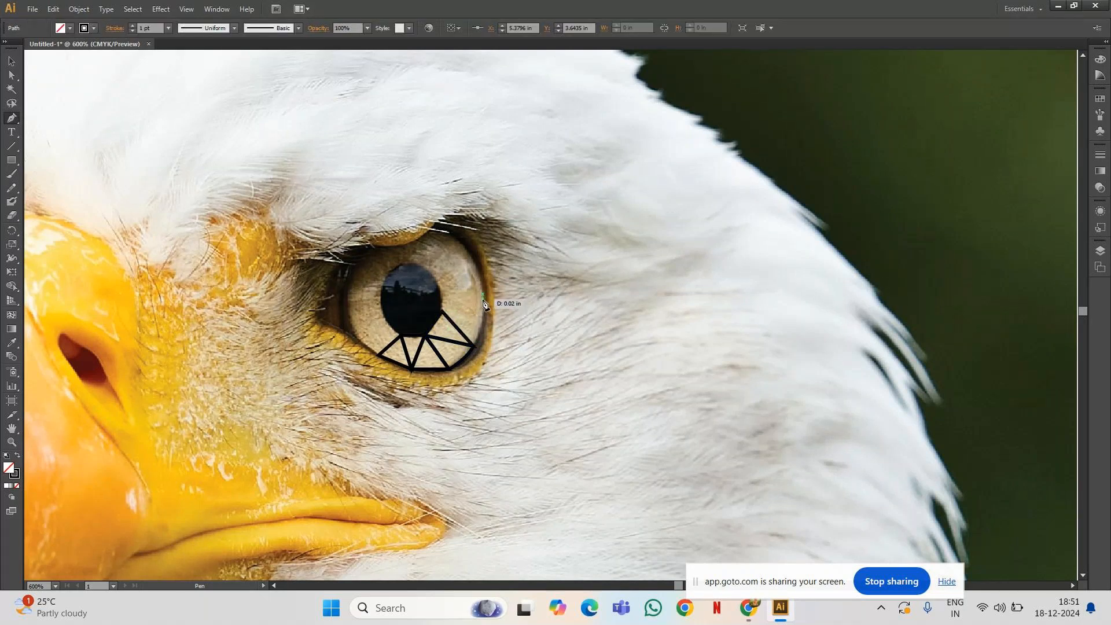
left_click(474, 346)
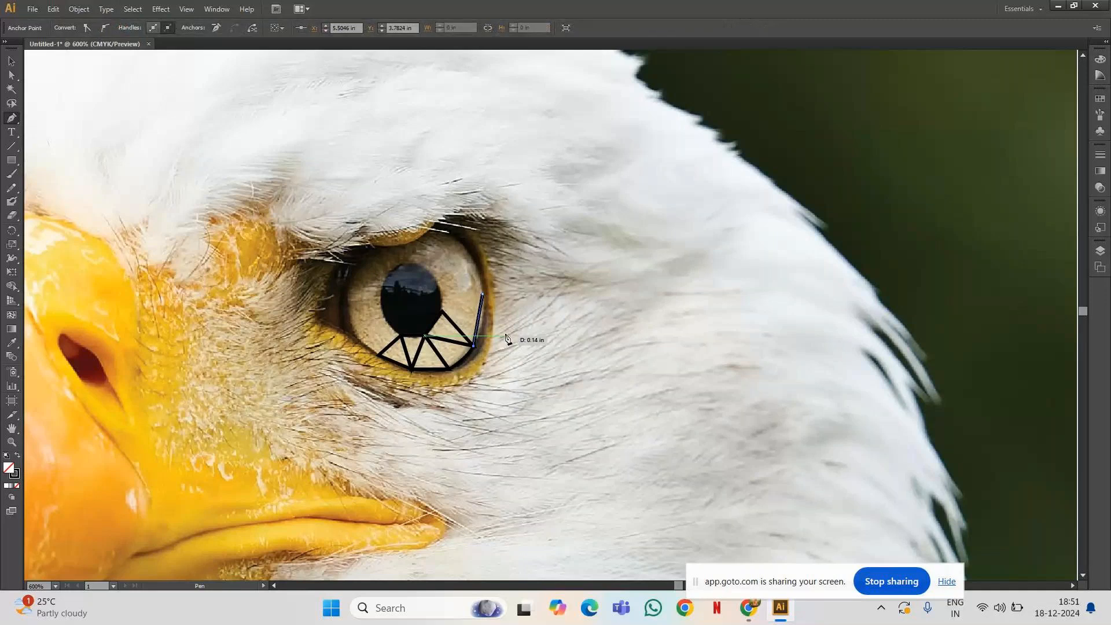
key("ctrl+z")
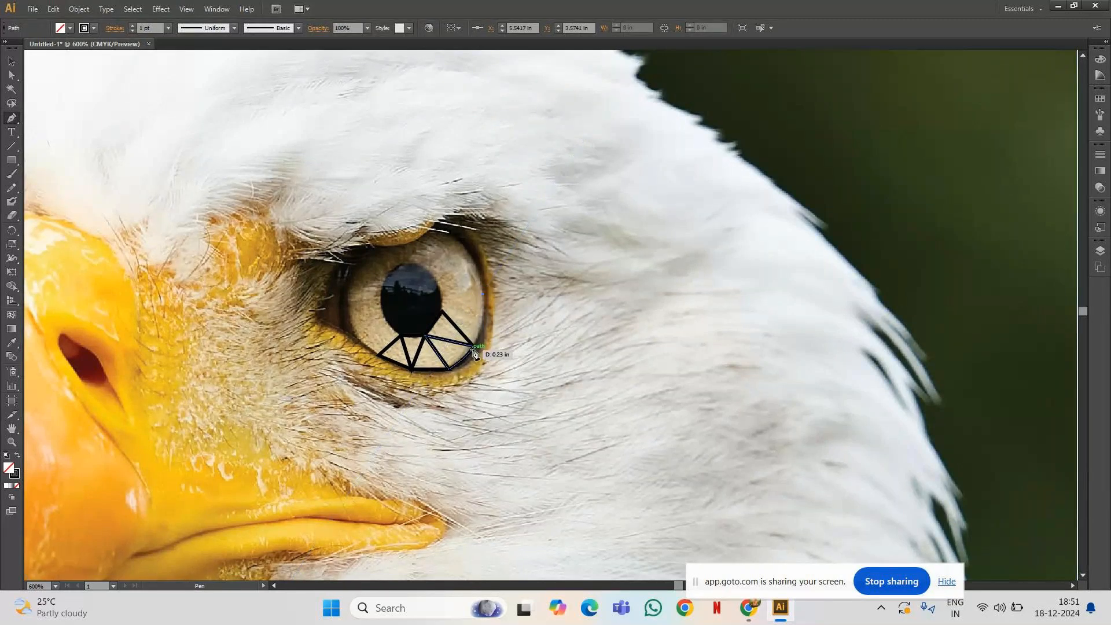
left_click_drag(474, 346, 455, 301)
left_click(484, 295)
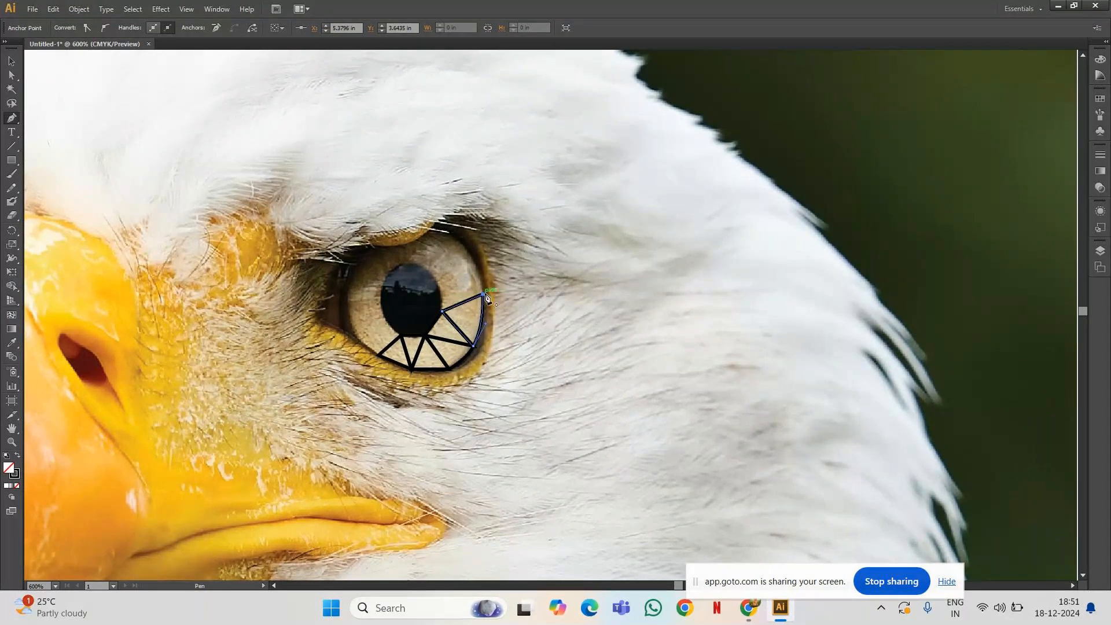
Draw a triangle with a curved base along the pupil's right edge and its tip at the rim triangle's upper corner.
left_click(435, 275)
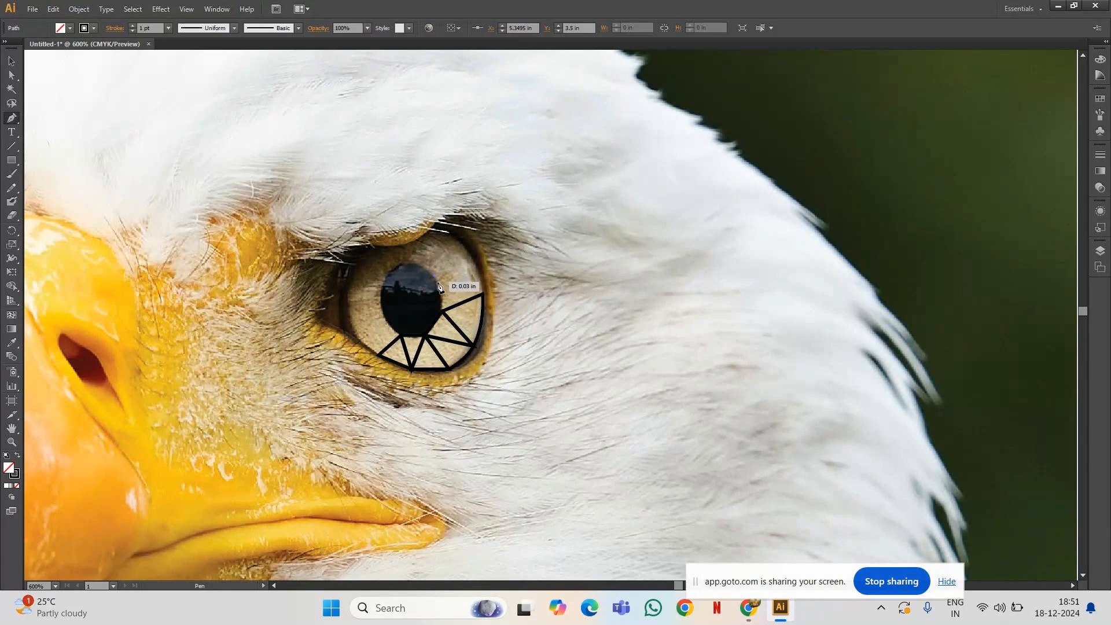
left_click_drag(443, 310, 442, 313)
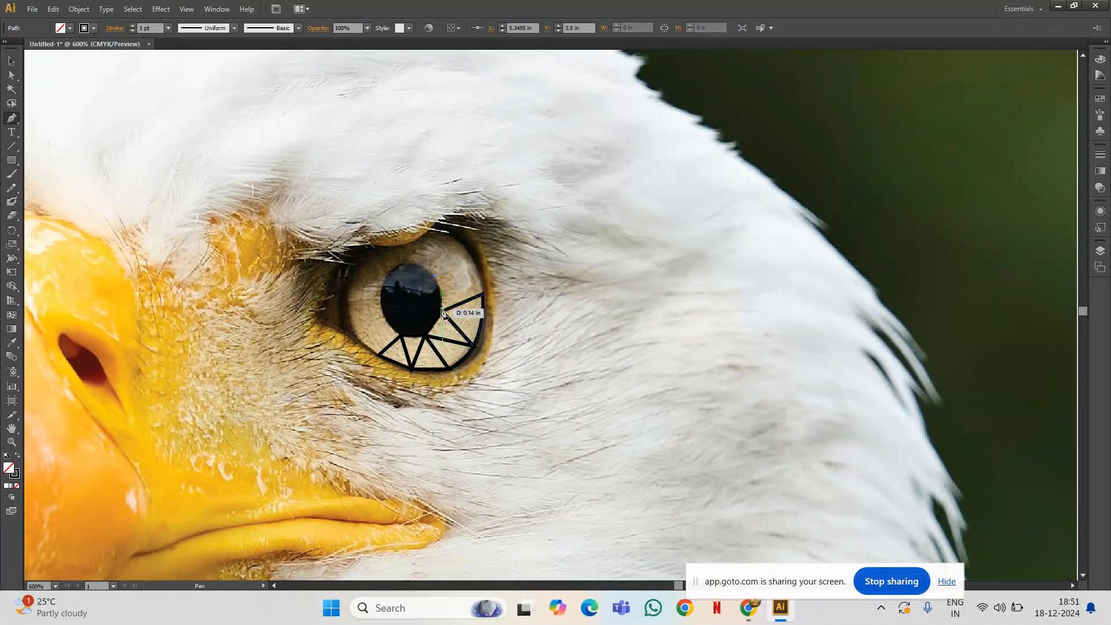
left_click_drag(443, 312, 443, 313)
mouse_move(443, 313)
left_mouse_down()
mouse_move(578, 102)
mouse_move(543, 227)
mouse_move(409, 433)
mouse_move(444, 313)
left_mouse_up()
left_click(443, 313)
left_click_drag(485, 299, 484, 297)
left_click(483, 294)
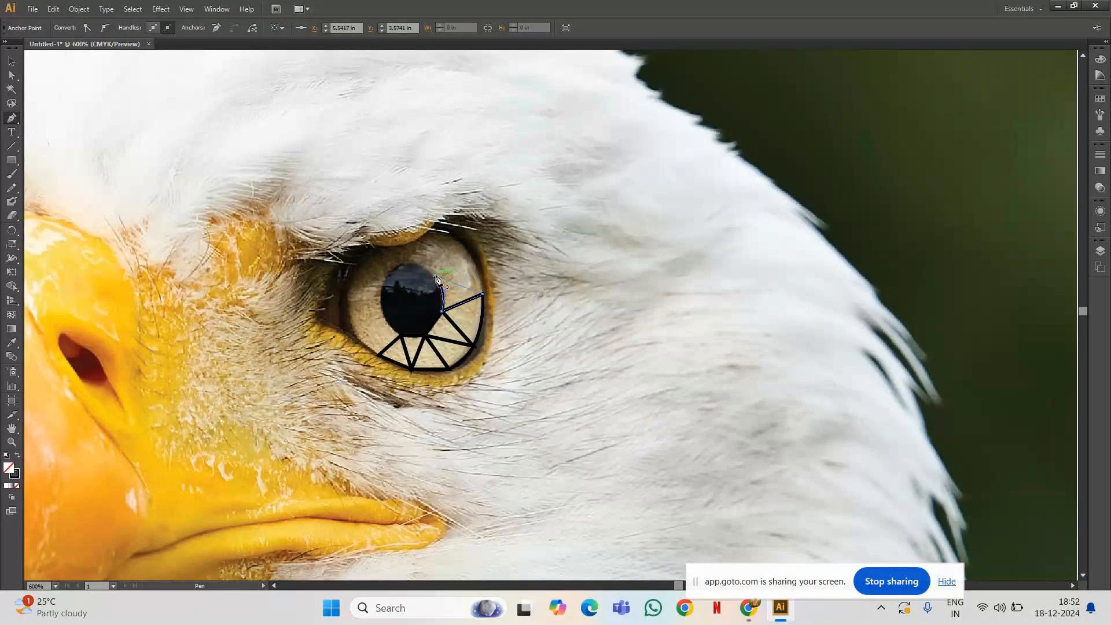
left_click(436, 276)
Draw a triangle along the iris's upper-right rim with a curved outer edge and its tip at the pupil's upper-right corner point.
left_click(459, 241)
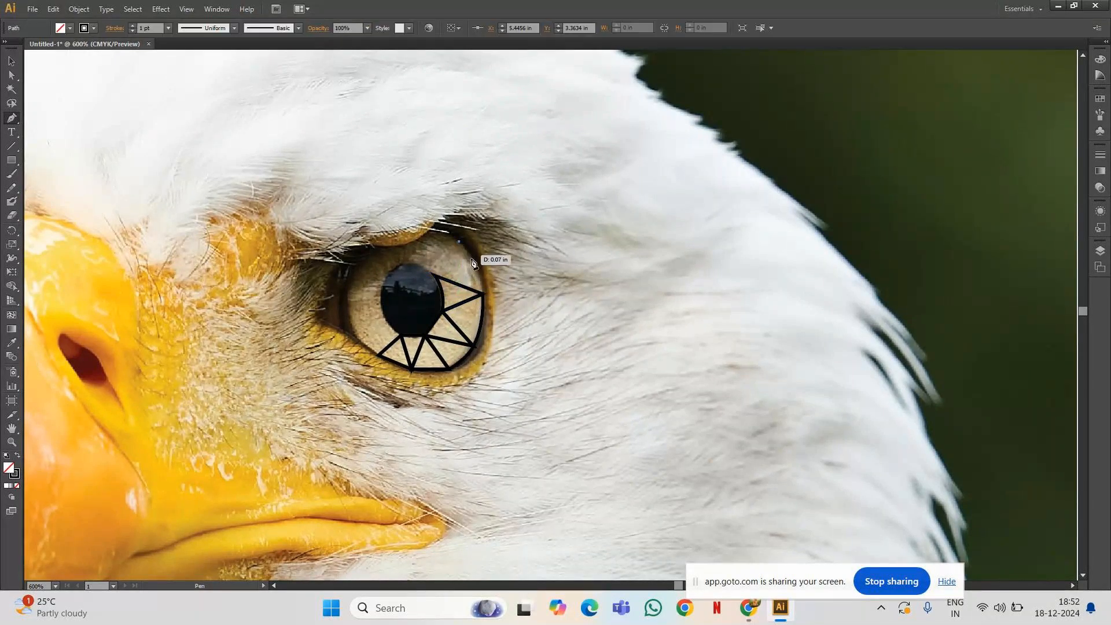
left_click(484, 296)
left_click_drag(483, 295, 481, 319)
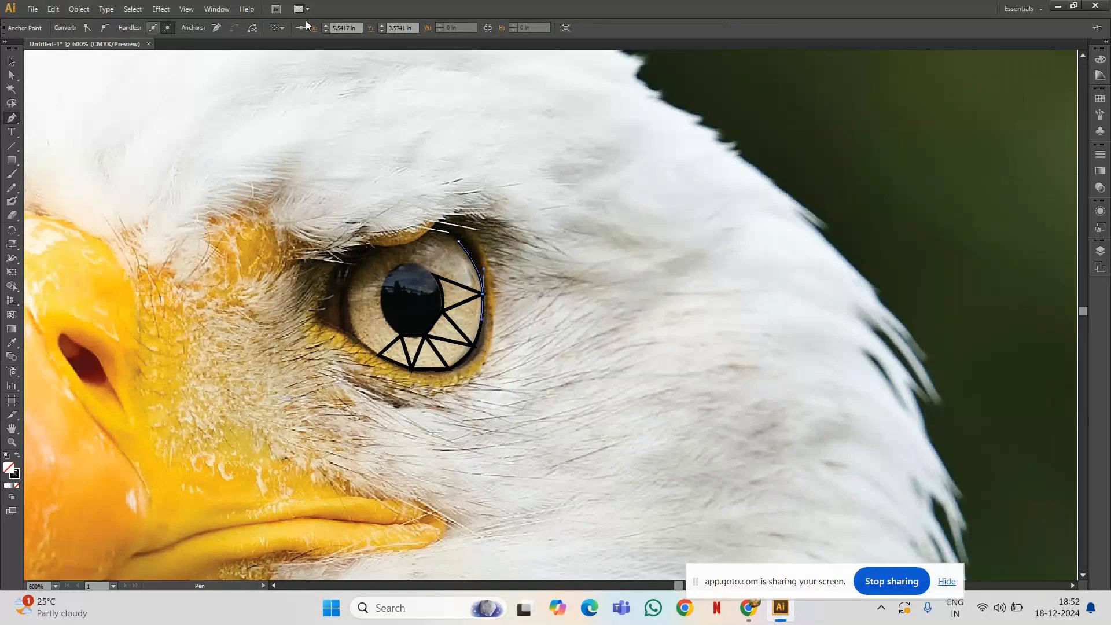
left_click(483, 295)
left_click(434, 275)
left_click(459, 240)
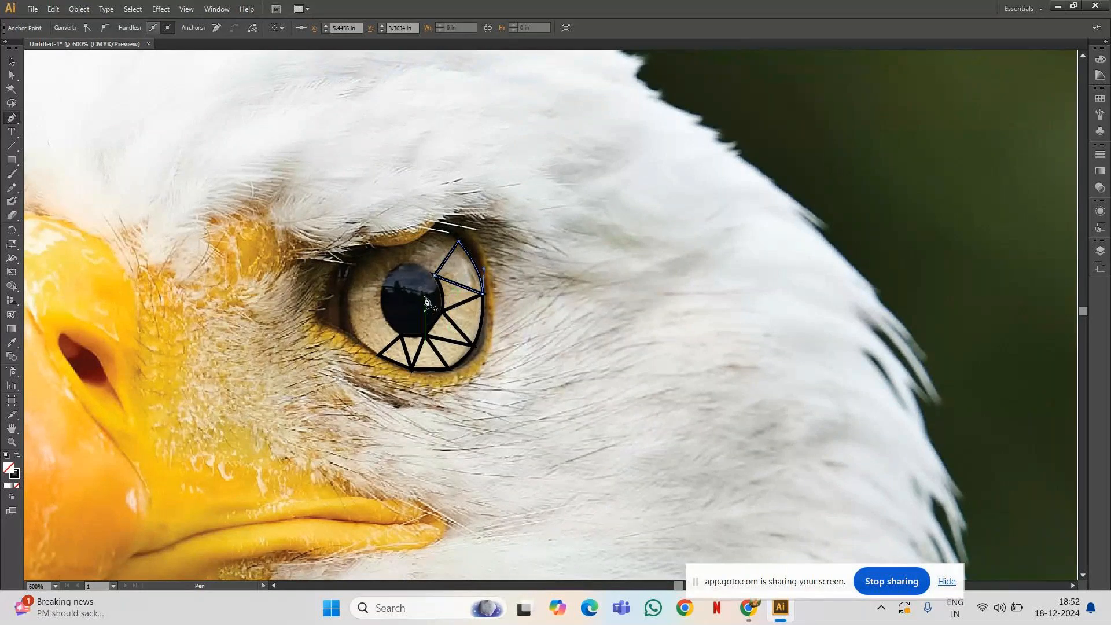
Draw a triangle with its base along the pupil's upper-right edge and its tip at the top of the iris rim.
left_click_drag(408, 264, 429, 230)
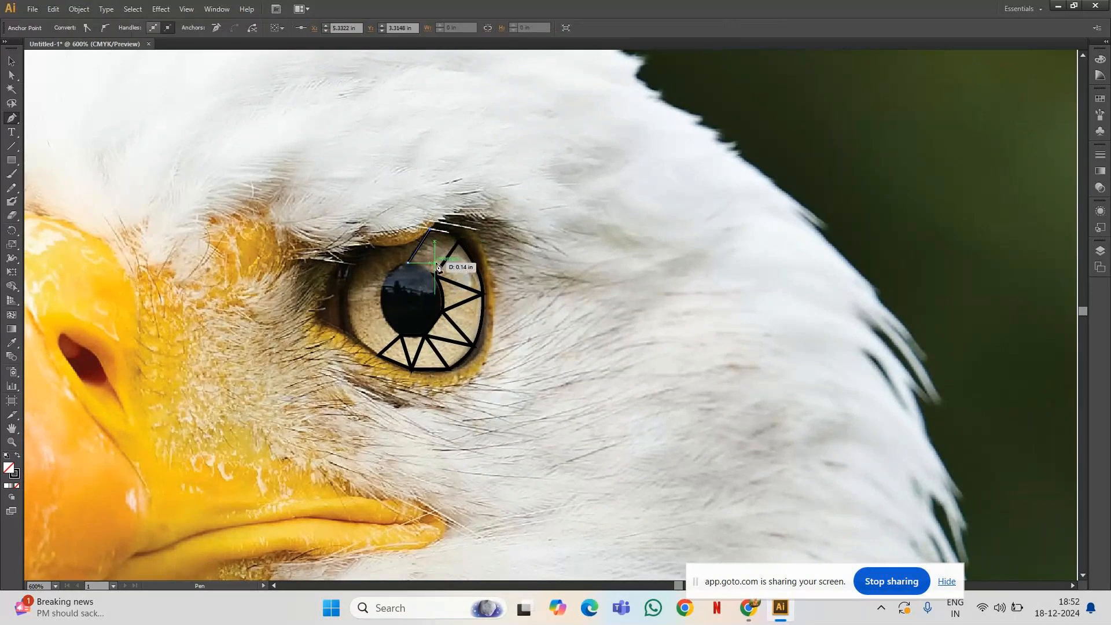
left_click(435, 278)
left_click(408, 262)
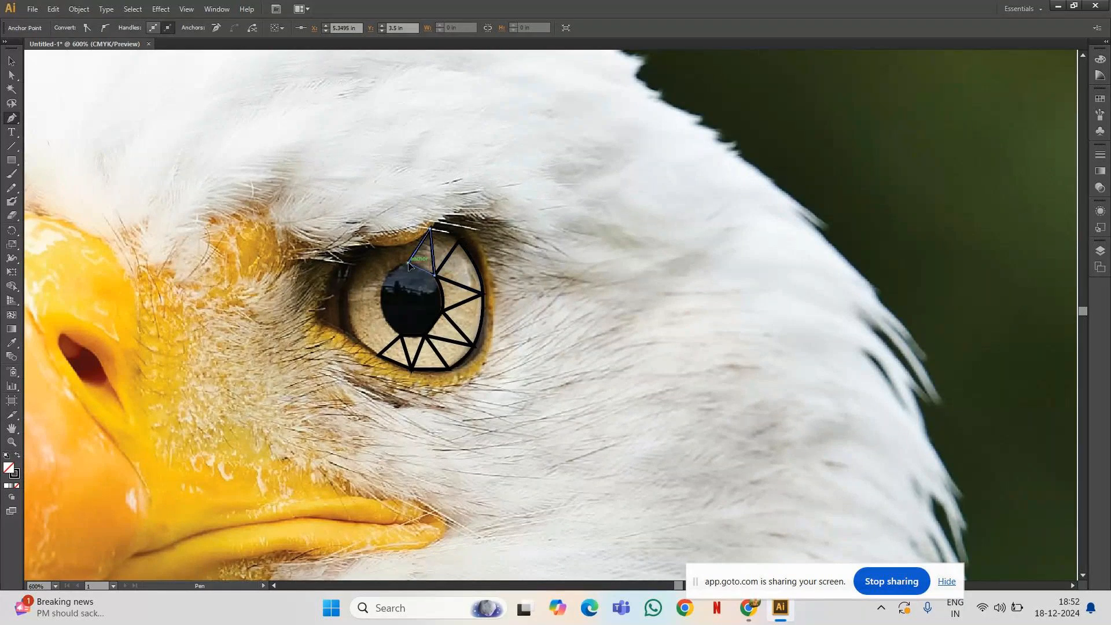
Fill the gap between the two upper iris triangles with an inverted triangle whose tip meets the pupil's upper-right corner point.
left_click(461, 247, "ctrl")
left_click(431, 232)
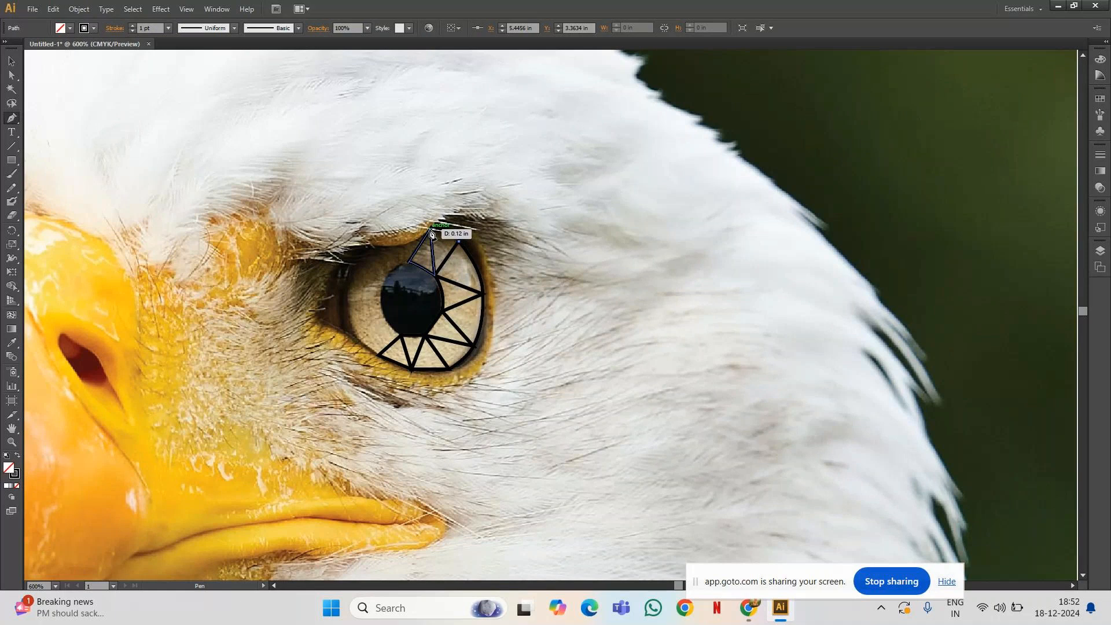
left_click(431, 232)
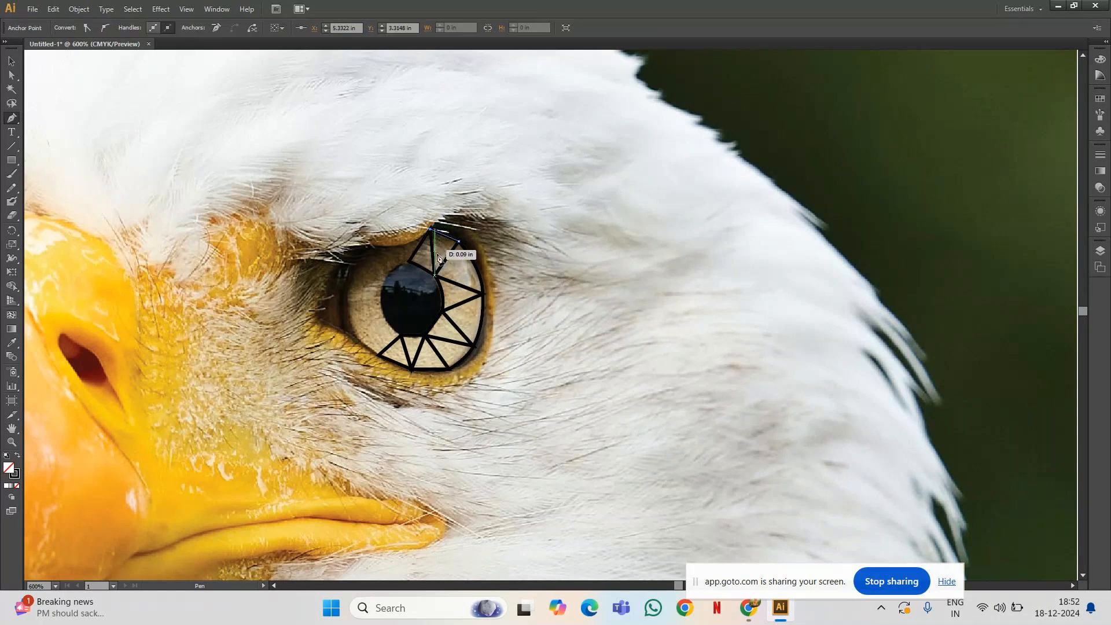
left_click(434, 277)
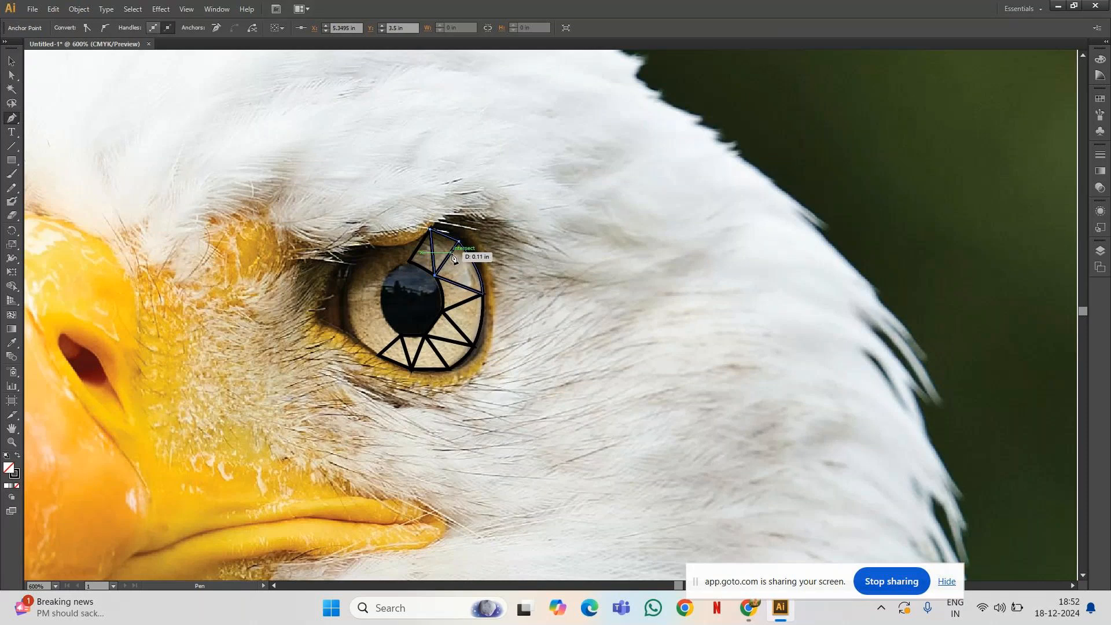
left_click(460, 242)
Draw a triangle from the pupil's top point to the iris's upper rim, with its outer edge curved along the eyelid.
left_click(409, 265)
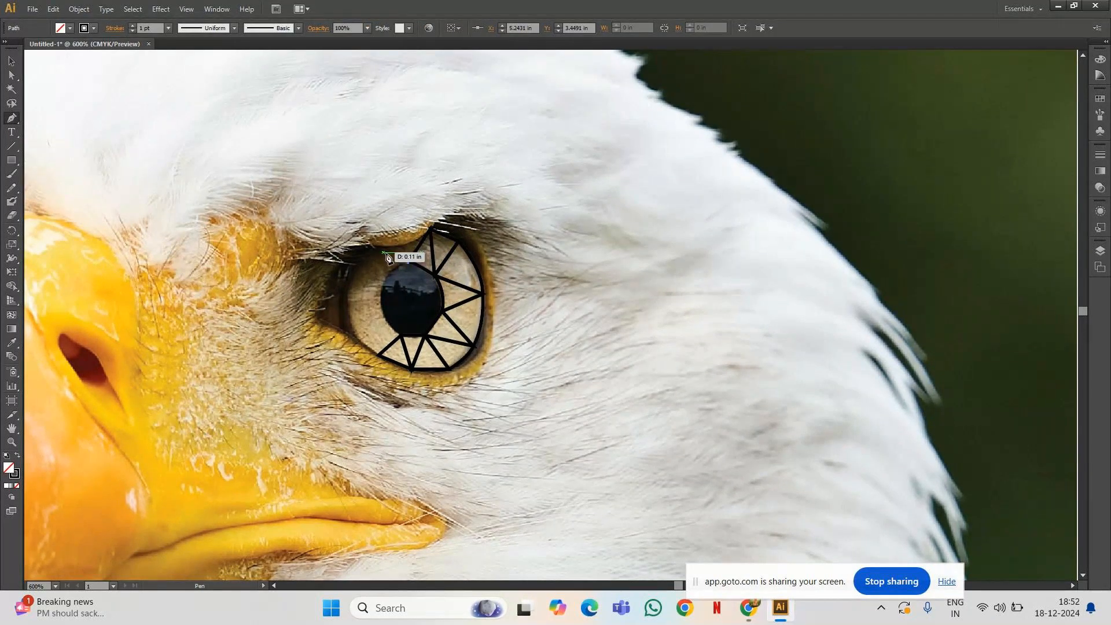
left_click(431, 233)
left_click_drag(431, 233, 452, 213)
left_click_drag(408, 263, 418, 277)
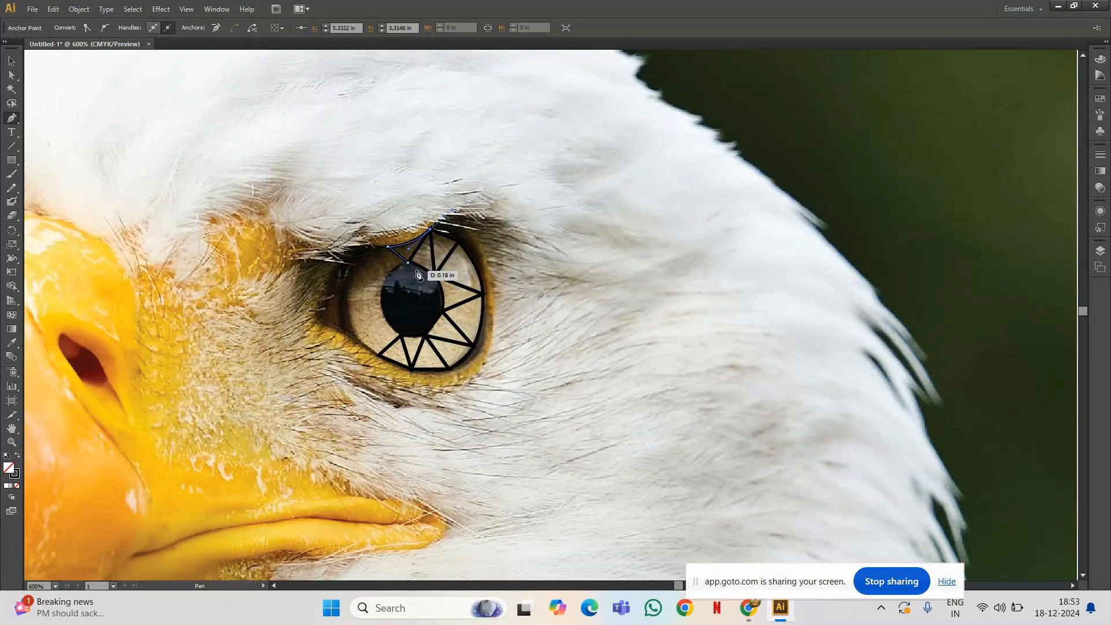
left_click(431, 230)
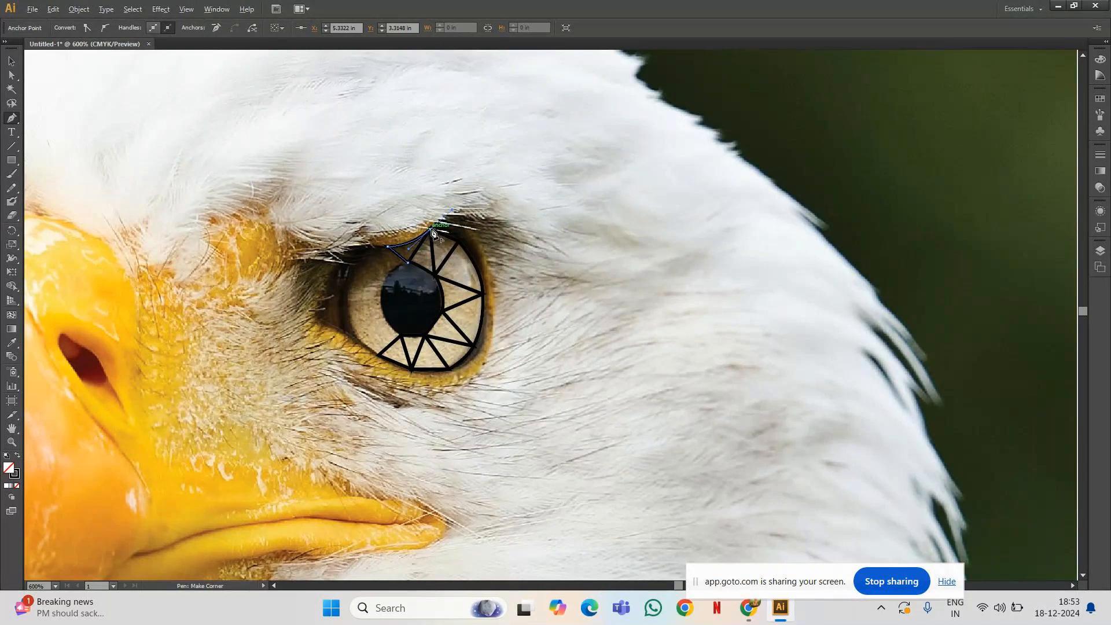
left_click(408, 263)
Extend the mesh along the upper-left iris rim with a triangle tipped at the pupil's top point, curving its outer edge.
left_click(358, 269)
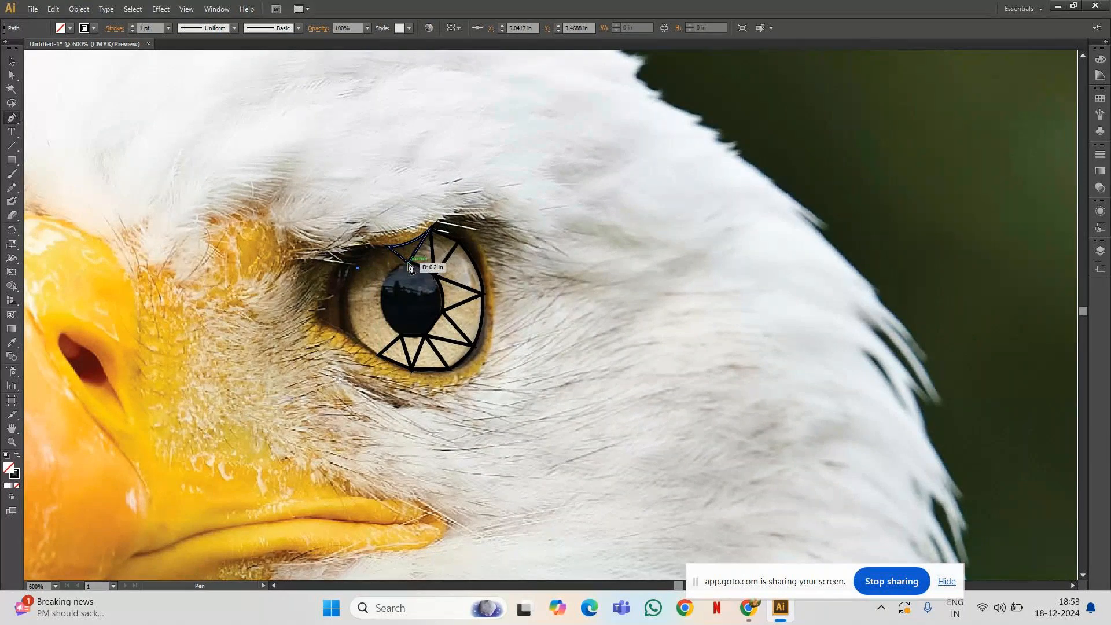
left_click(408, 264)
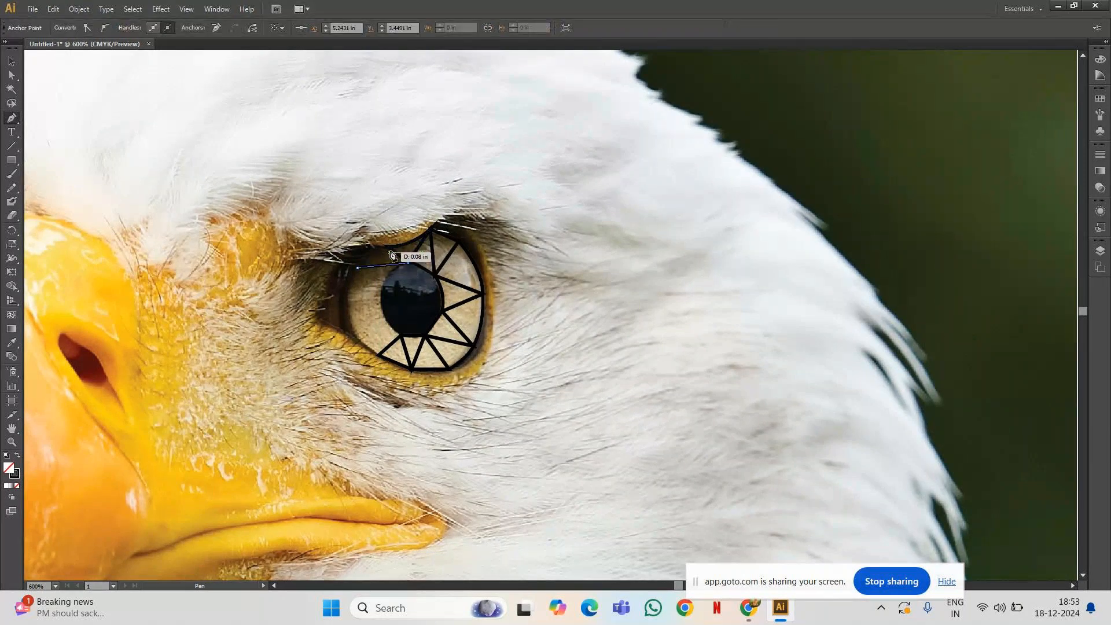
left_click(389, 247)
left_click_drag(358, 268, 358, 289)
Draw a small triangle on the iris's left side, with its base along the rim and its tip at the pupil's left edge.
left_click(348, 303)
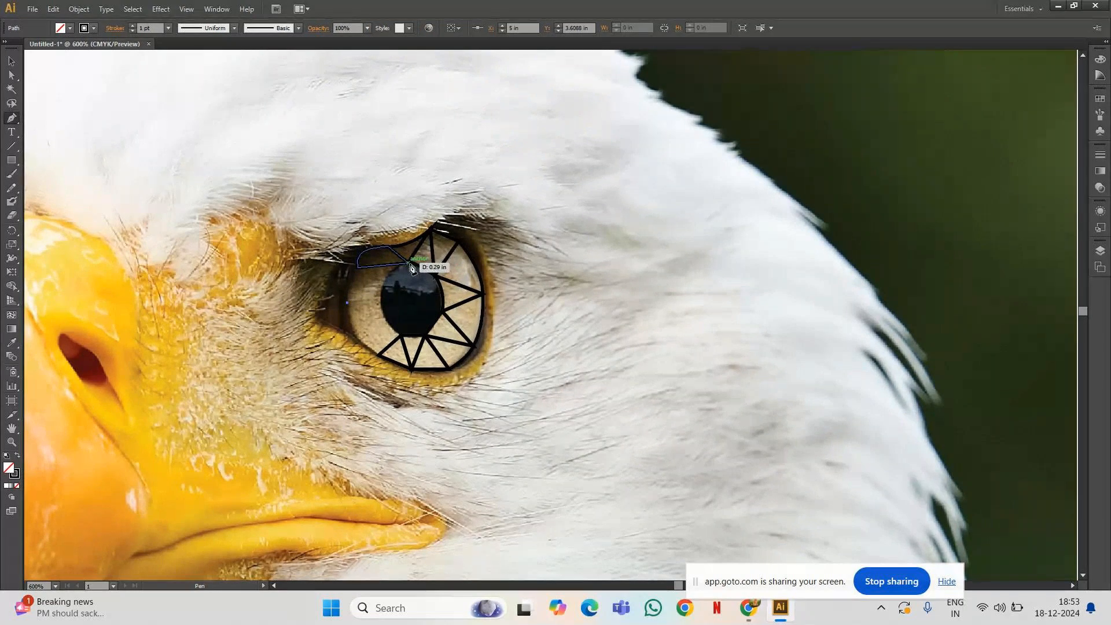
left_click(384, 283)
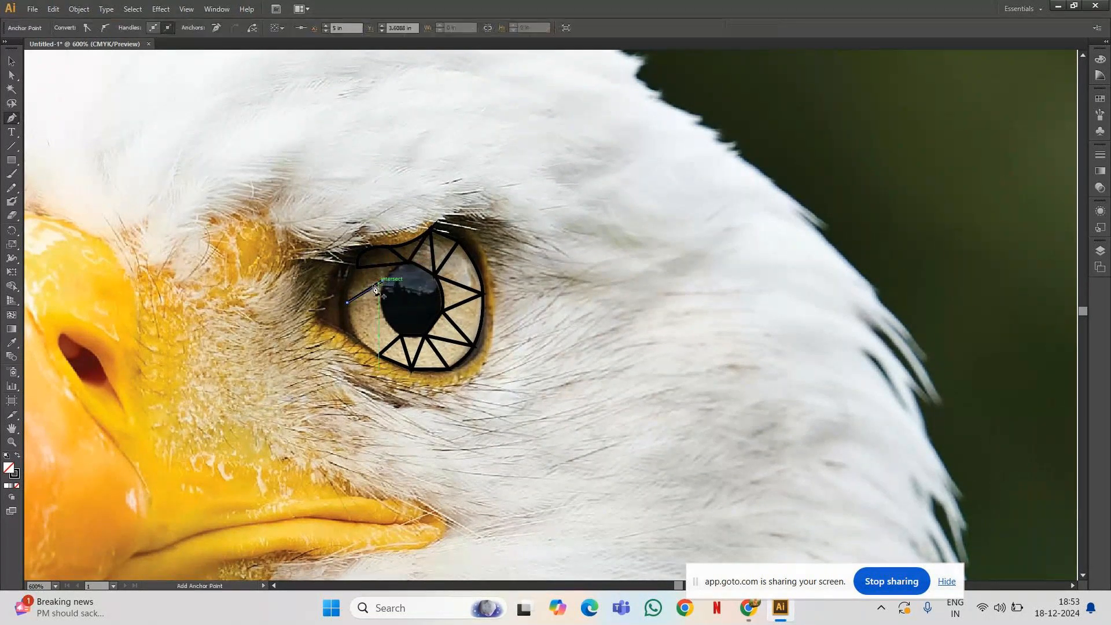
left_click(347, 276)
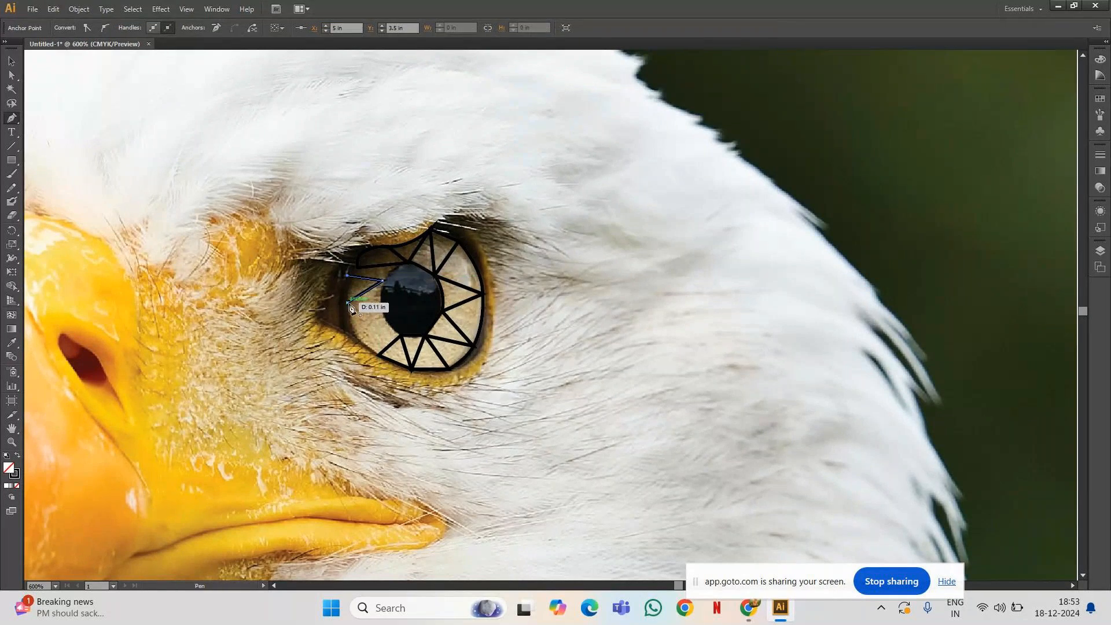
left_click(349, 304)
Draw a narrow triangle directly above the left iris triangle, sharing its upper side and its tip at the pupil.
left_click(350, 263)
left_click(348, 277)
left_click(384, 283)
left_click(349, 263)
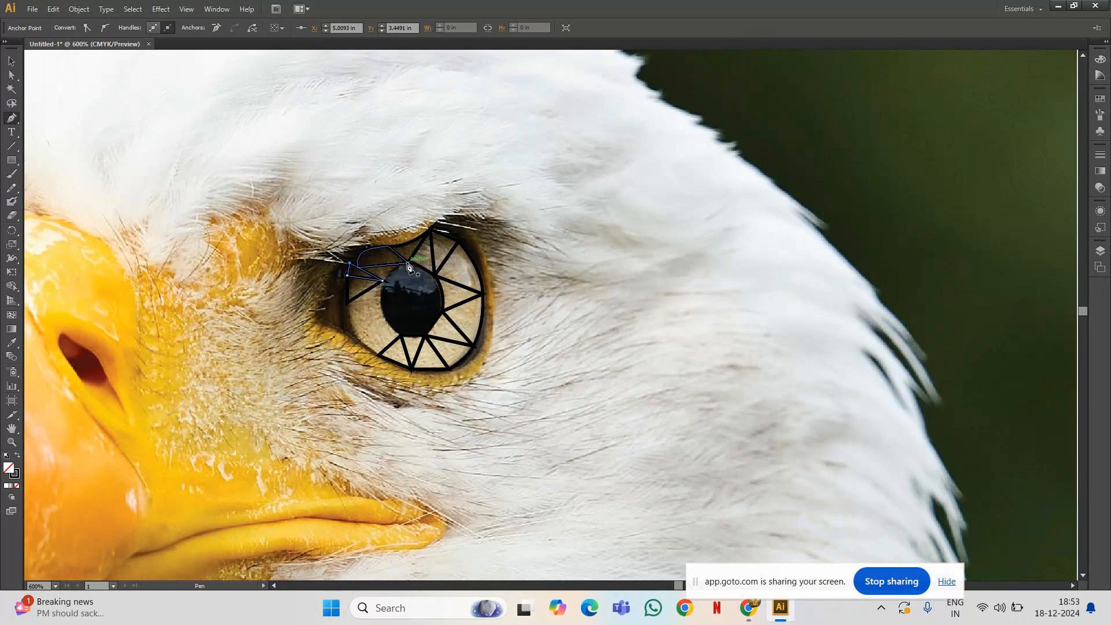
Draw a triangle with a curved base along the pupil's upper-left edge and its tip at the upper-left rim corner.
left_click(408, 267)
left_click(408, 264)
left_click(382, 282)
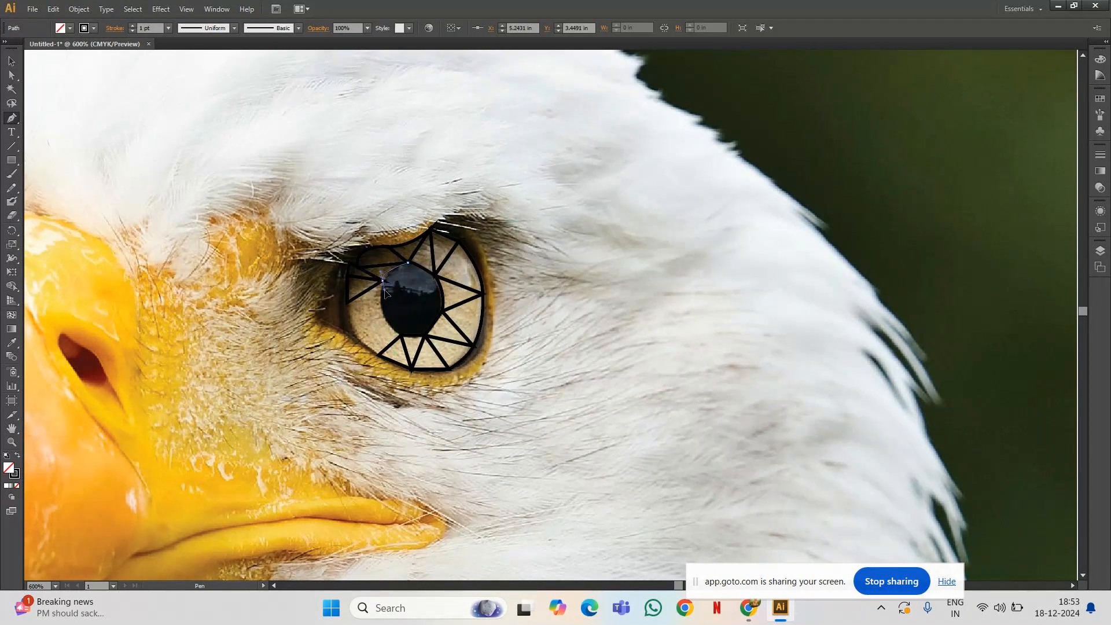
left_click_drag(384, 290, 381, 292)
left_click(382, 281)
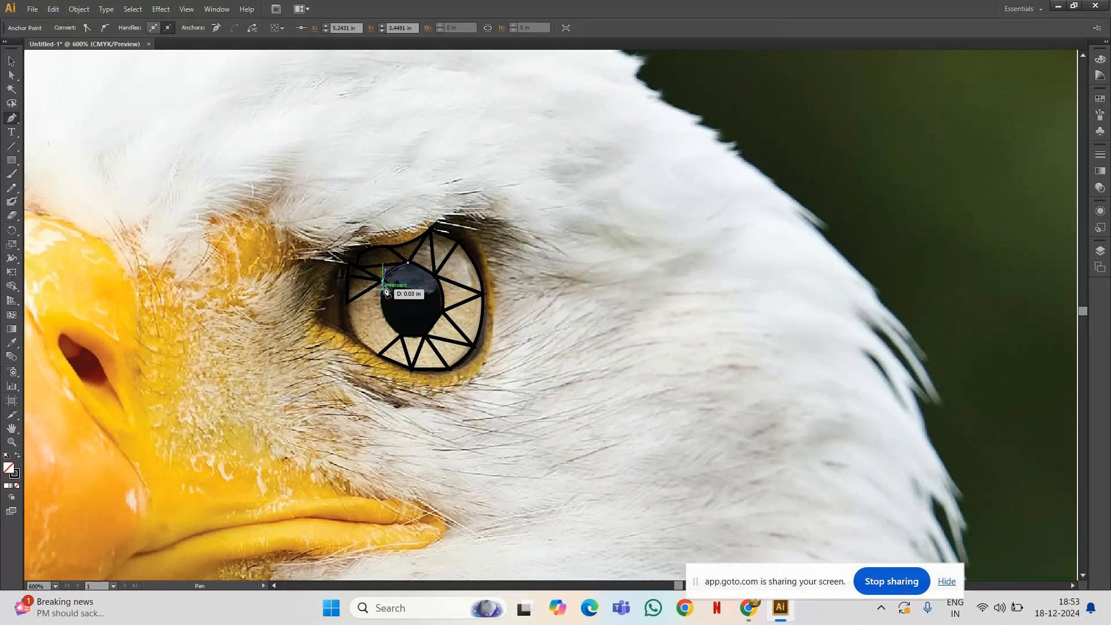
left_click(359, 269)
left_click_drag(362, 271, 410, 265)
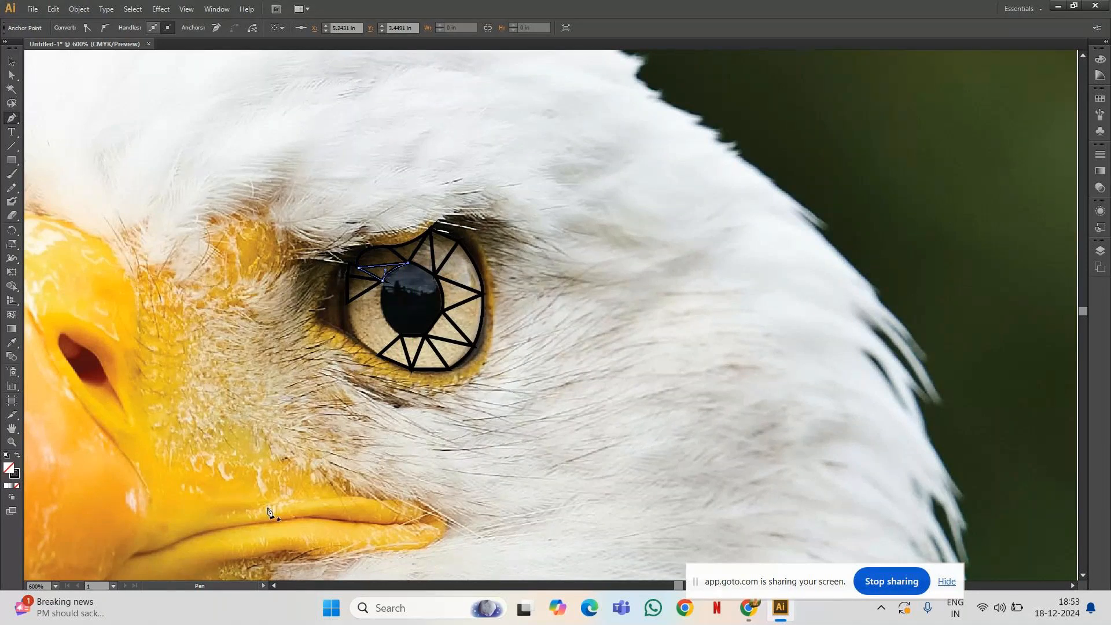
key("ctrl")
key("ctrl+minus")
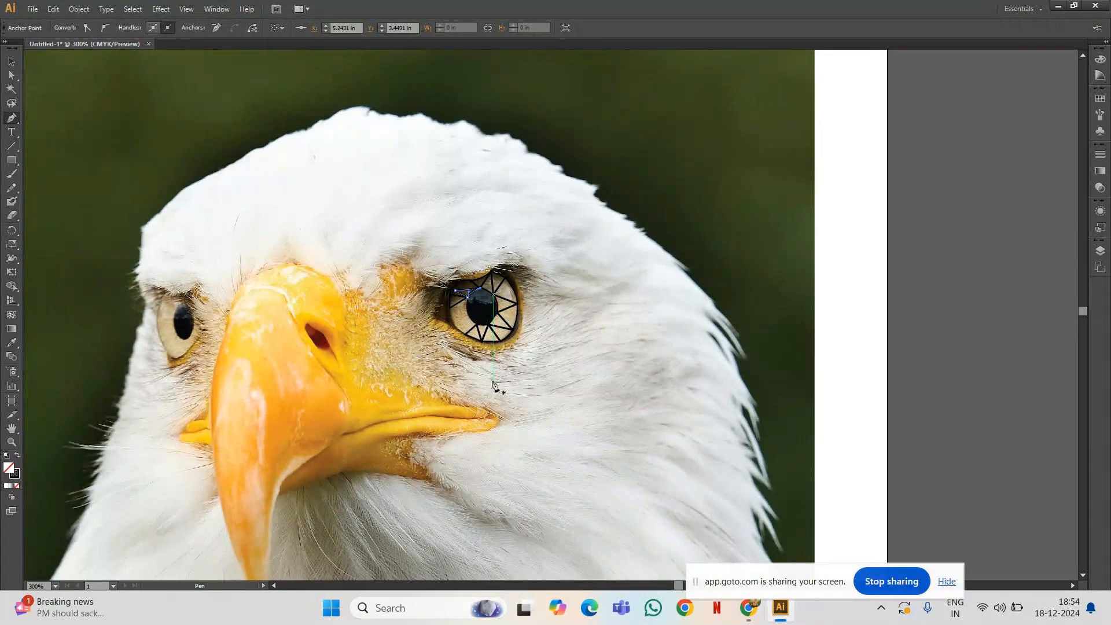
key("space")
left_click_drag(517, 377, 502, 177)
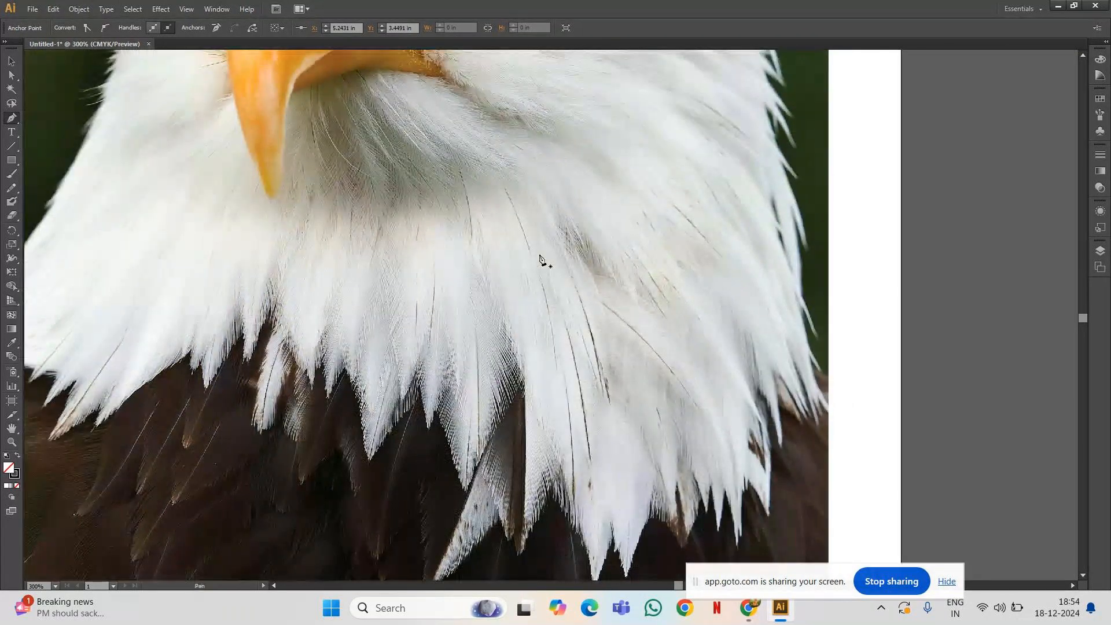
left_click(528, 350)
left_click_drag(513, 550, 604, 536)
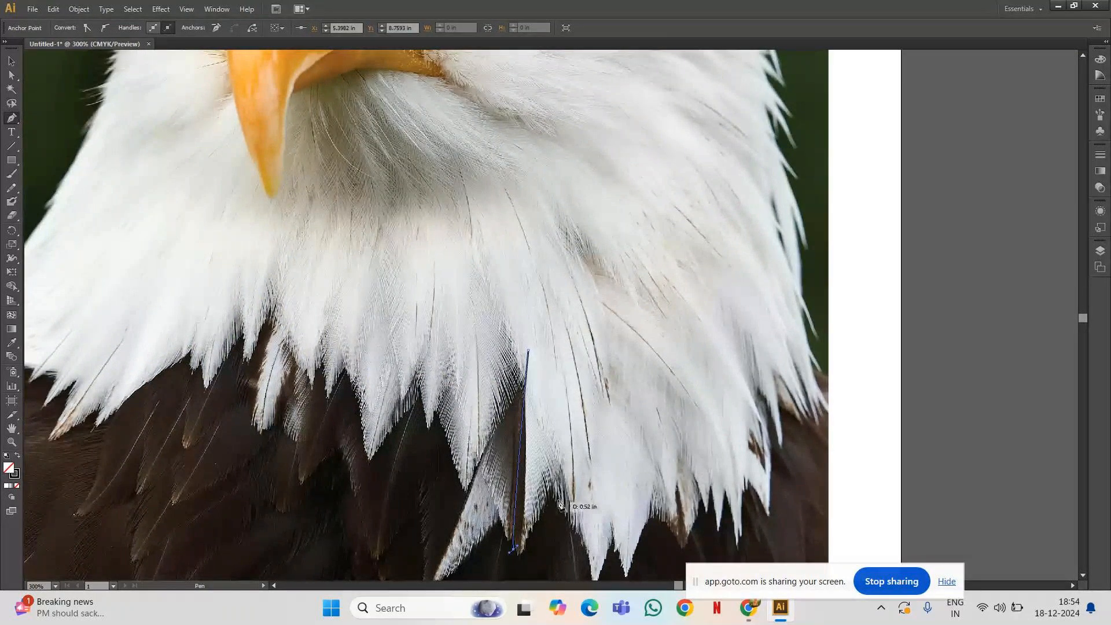
key("ctrl+z")
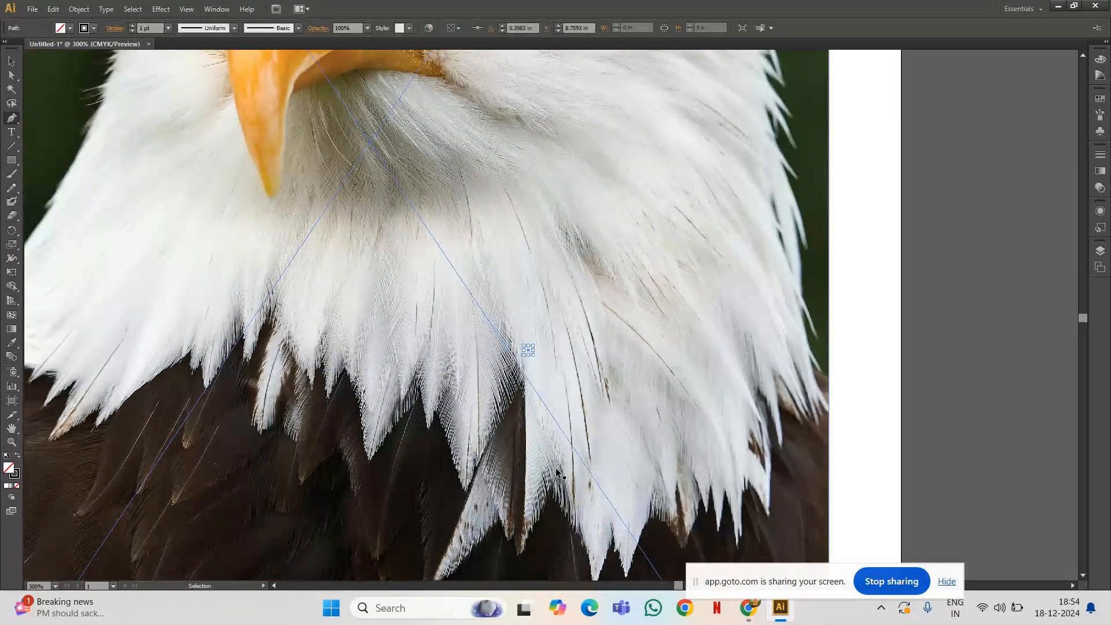
key("ctrl+z")
left_click_drag(589, 79, 546, 459)
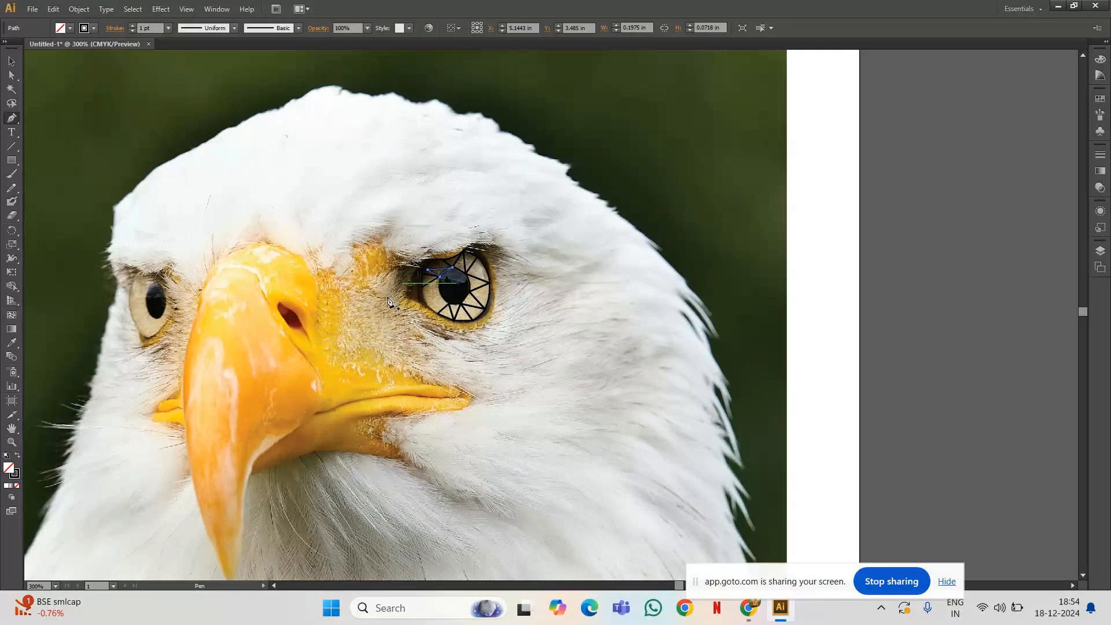
Draw a triangle with its base along the iris's lower-left rim and its tip at the pupil's lower-left edge.
key("ctrl+plus")
key("ctrl+plus")
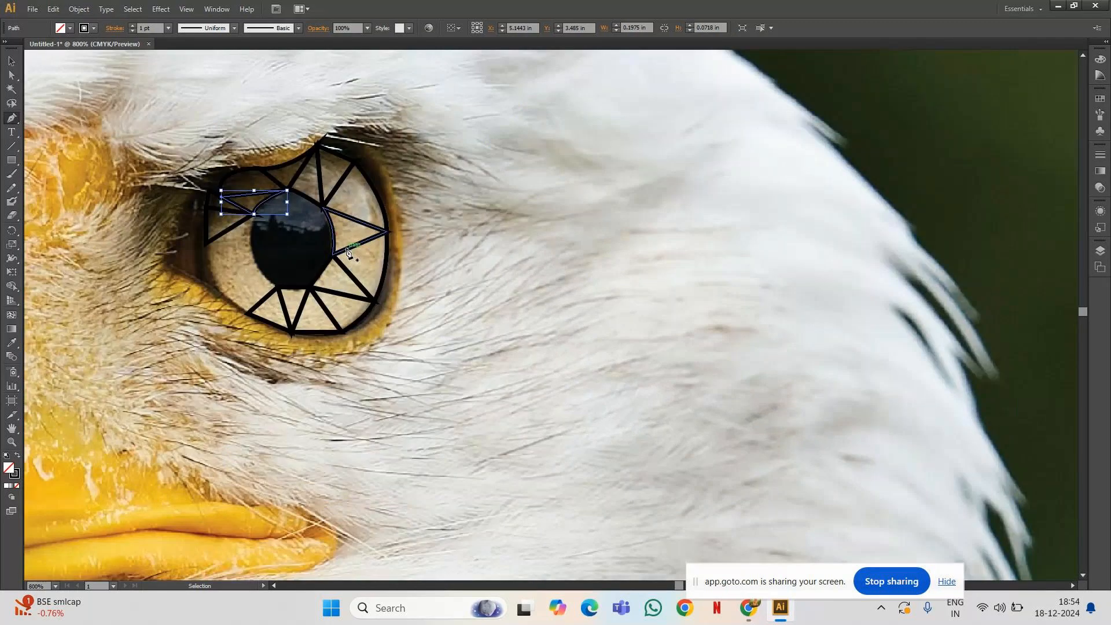
left_click_drag(294, 258, 426, 273)
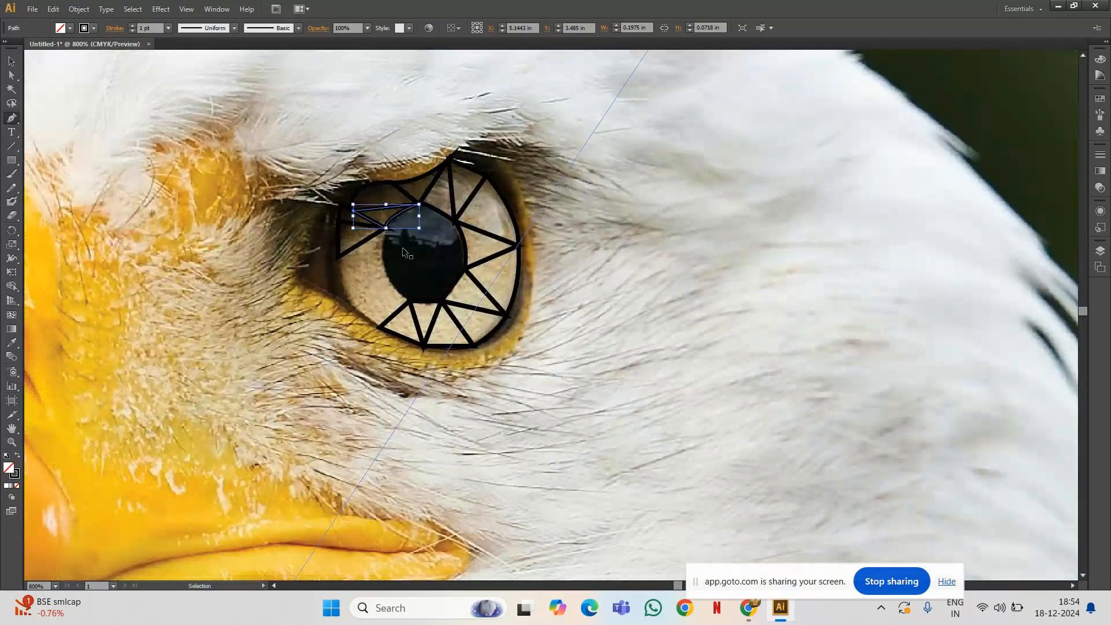
key("ctrl+plus")
left_click_drag(405, 244, 641, 285)
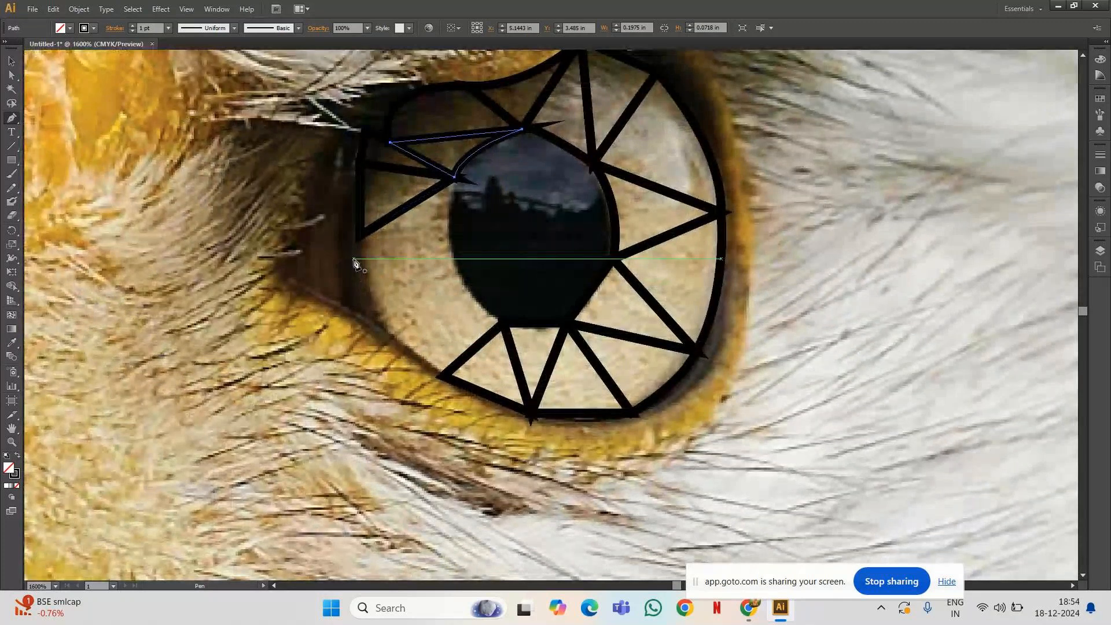
left_click(359, 238)
key("ctrl+z")
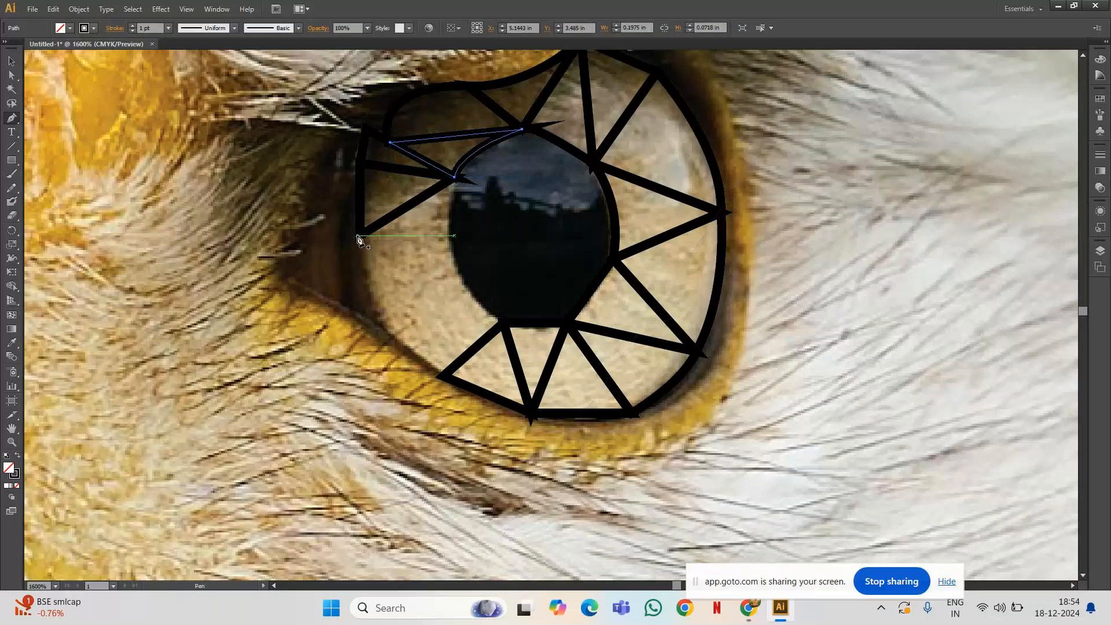
left_click(359, 236)
left_click_drag(444, 376, 413, 359)
left_click(387, 331)
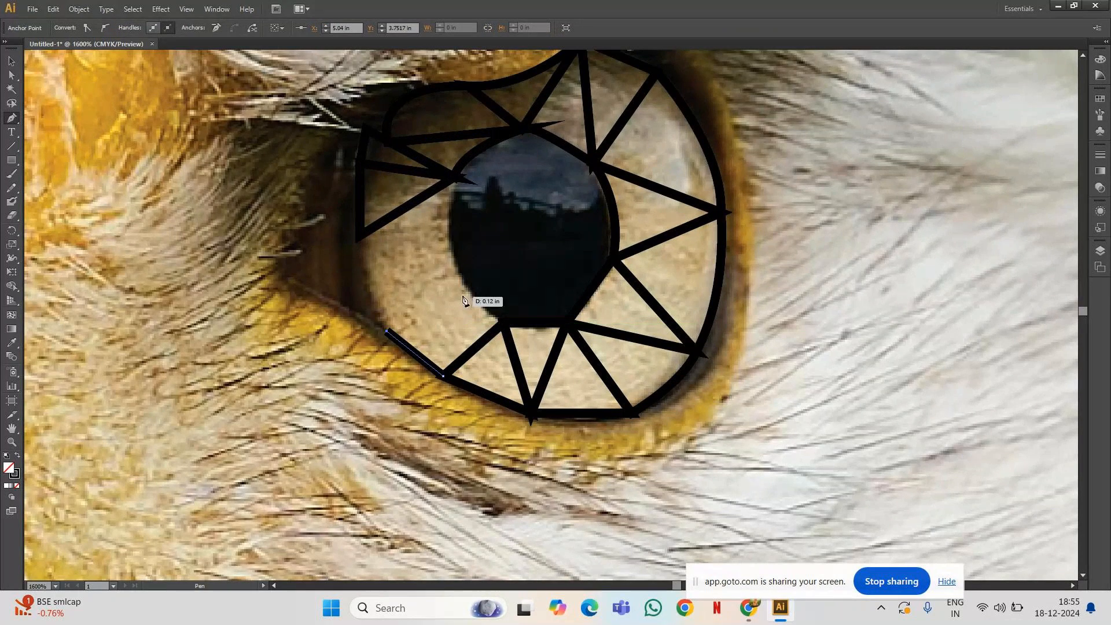
left_click(460, 275)
left_click(444, 376)
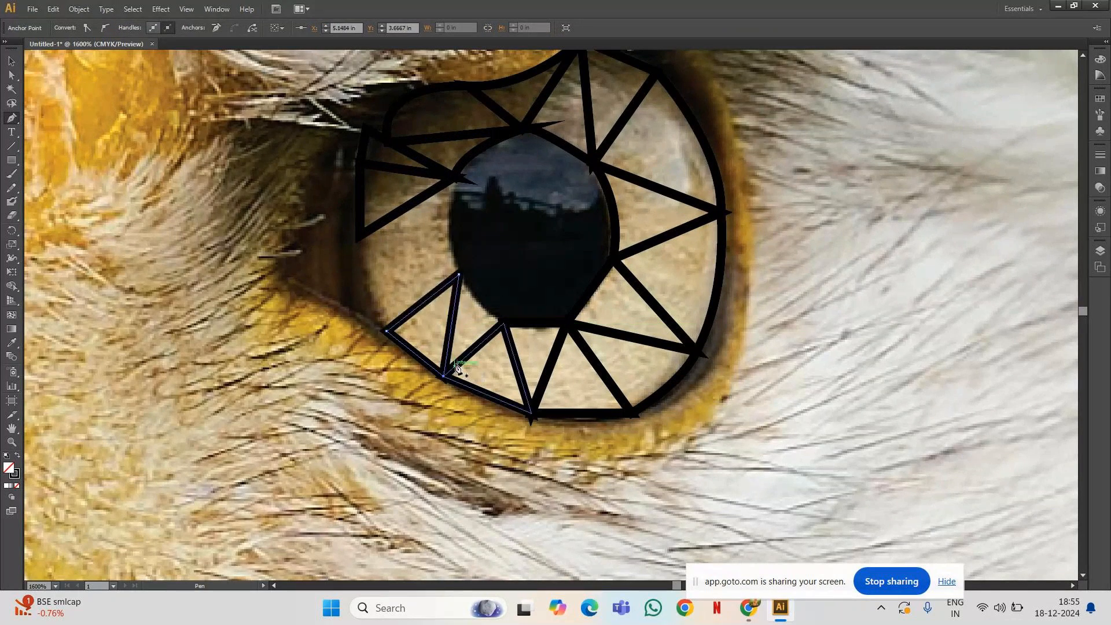
Fill the adjacent lower-left iris gap with a triangle based along the pupil's edge and tipped at the shared rim corner.
left_click(503, 326)
key("ctrl+z")
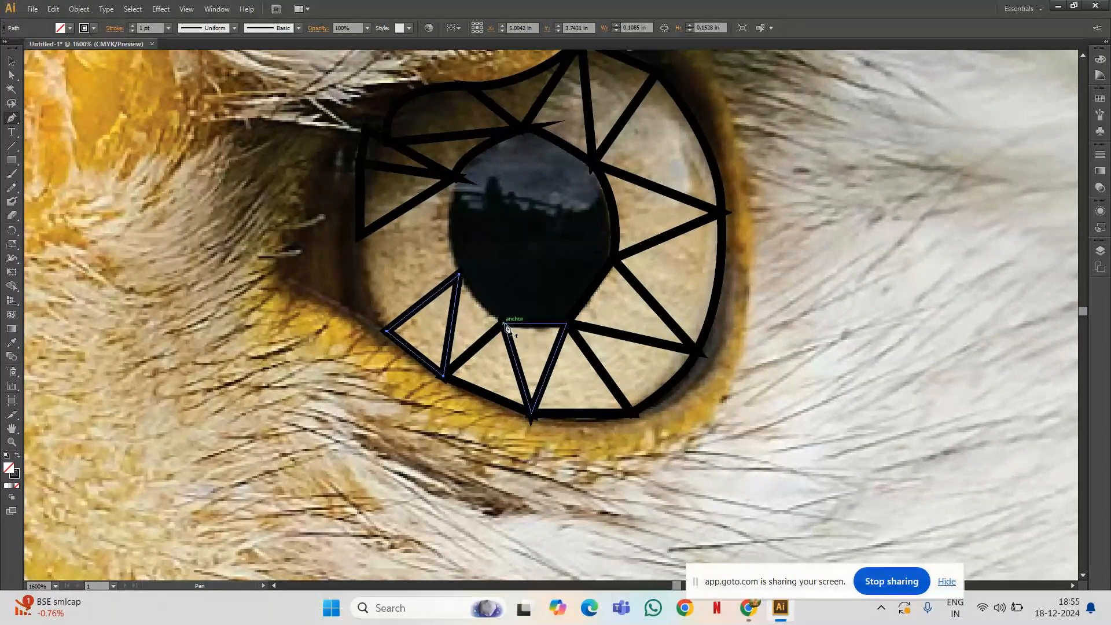
left_click(504, 325)
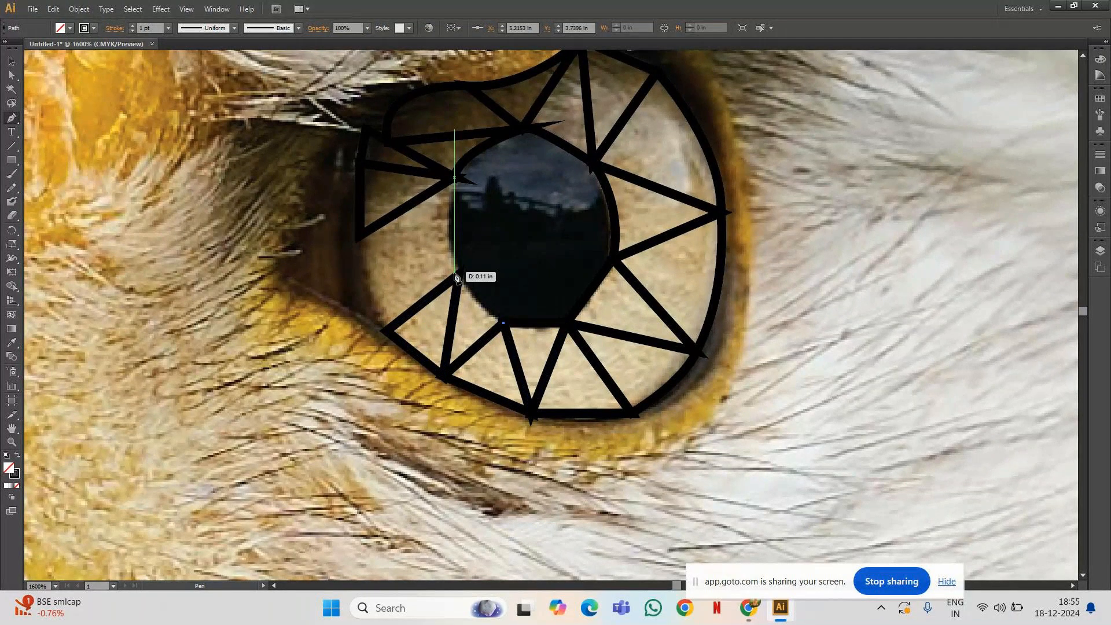
left_click(457, 277)
left_click(445, 377)
left_click(503, 323)
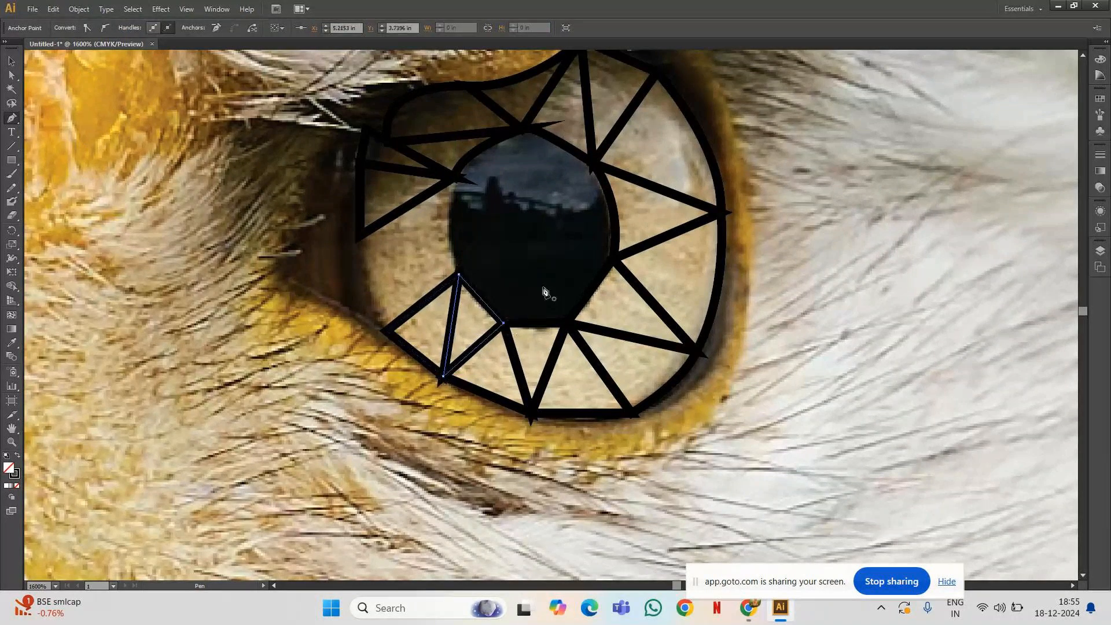
Draw a triangle along the iris's left rim with a curved outer edge and its tip at the pupil's lower-left corner.
left_click(358, 233)
left_click(360, 235)
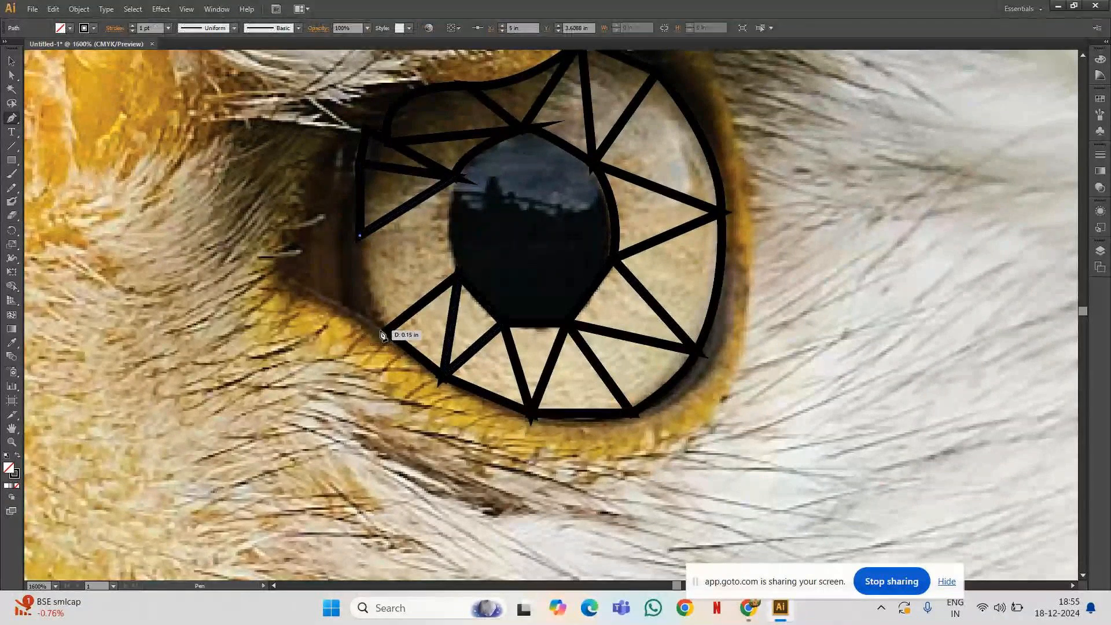
left_click_drag(386, 331, 424, 361)
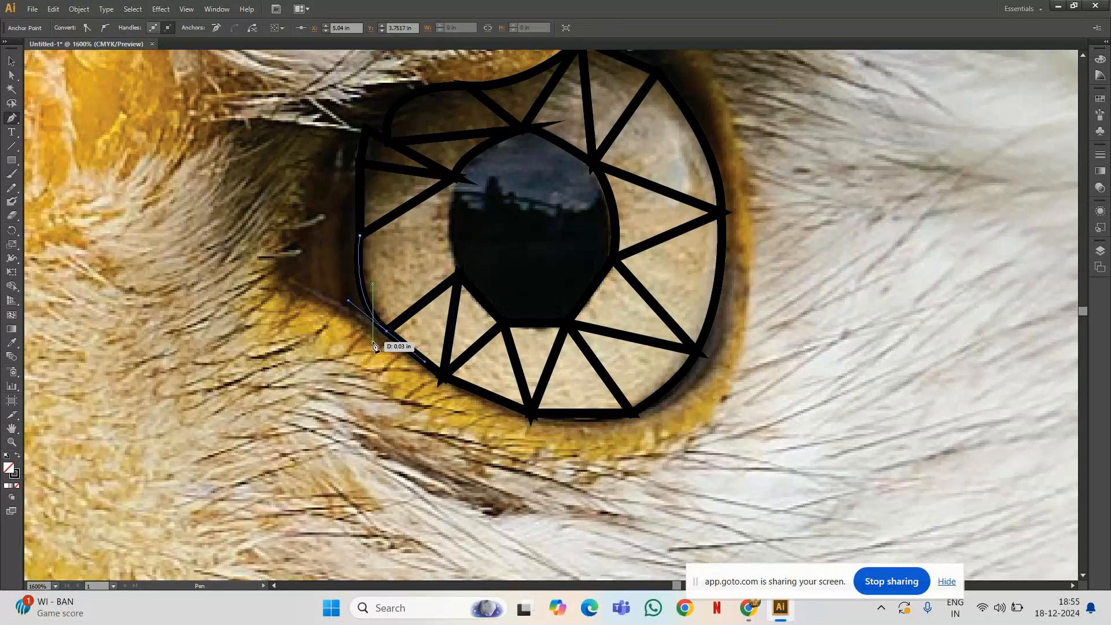
left_click(386, 331)
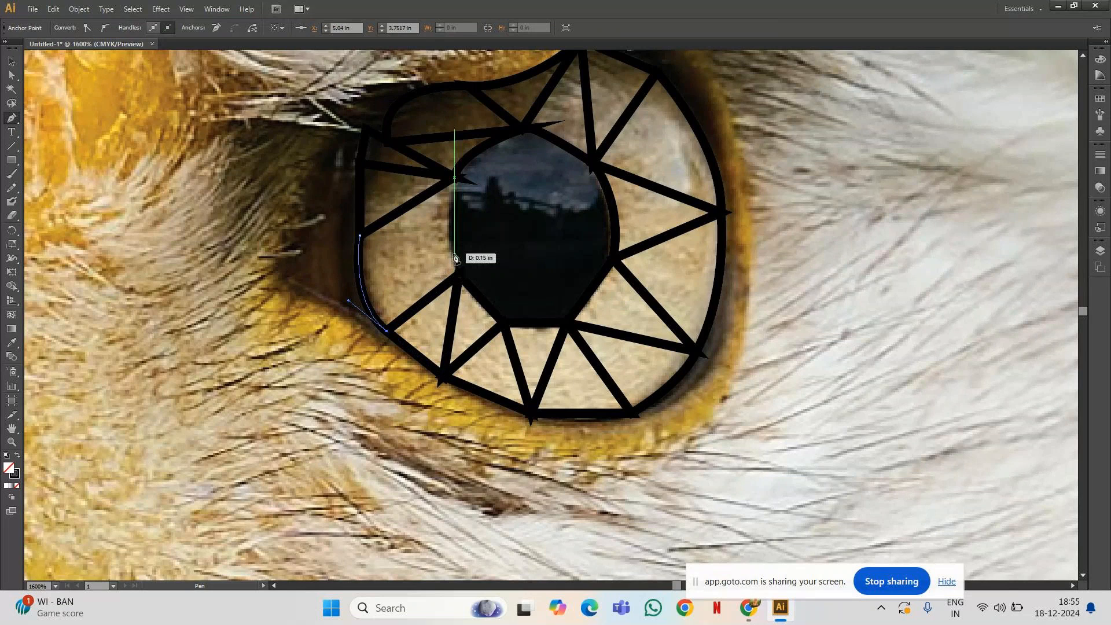
left_click(459, 274)
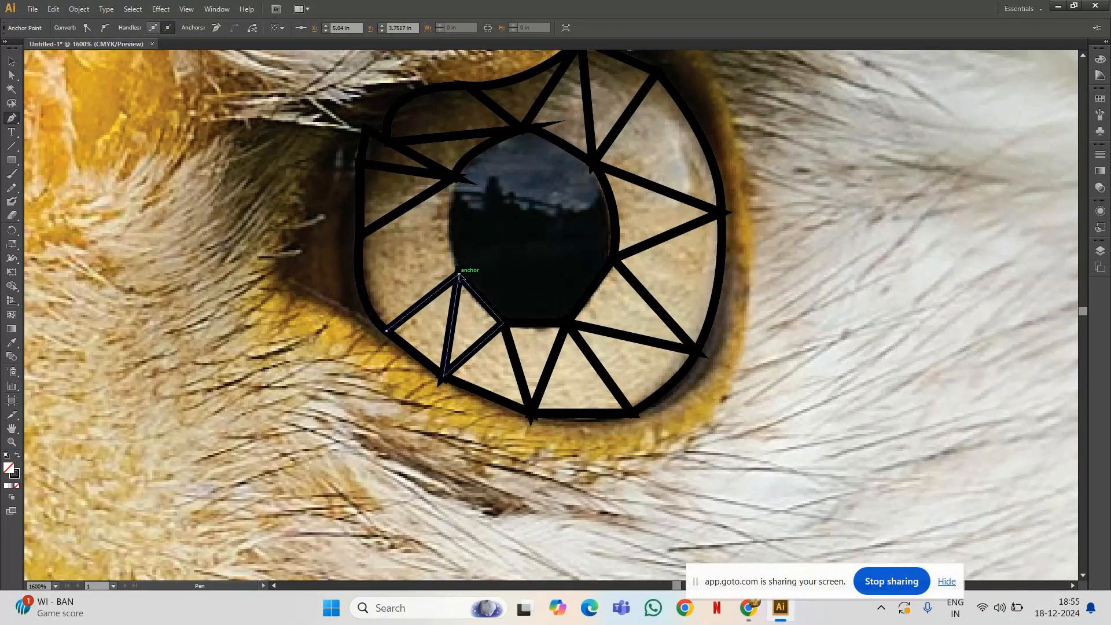
left_click(360, 236)
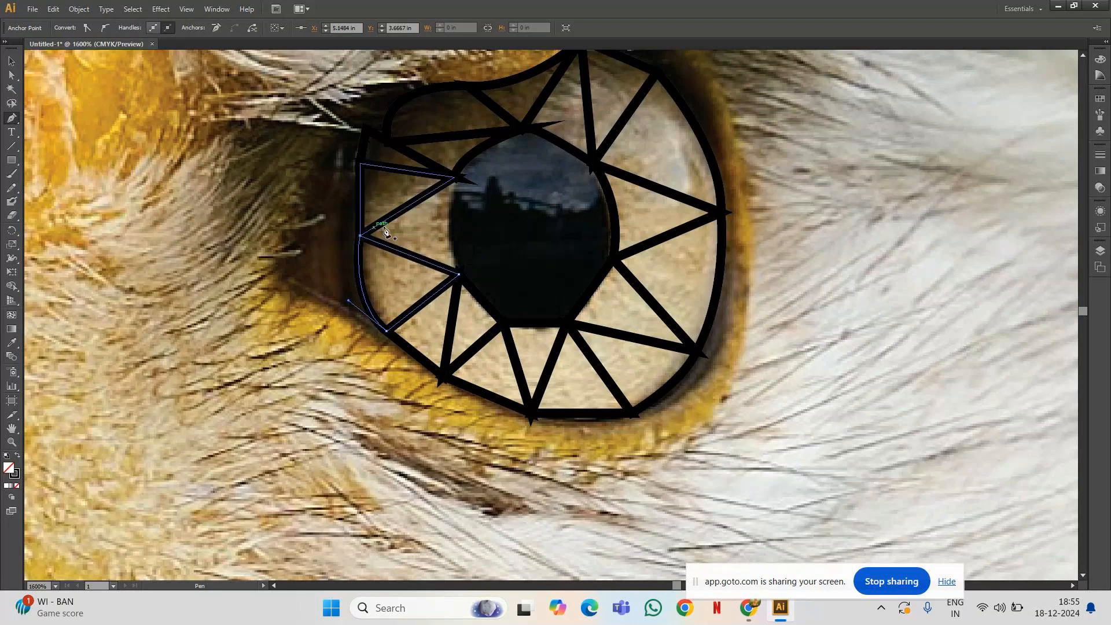
Close the remaining left iris gap with a triangle based along the pupil's left edge and tipped at the left rim corner.
left_click(455, 179)
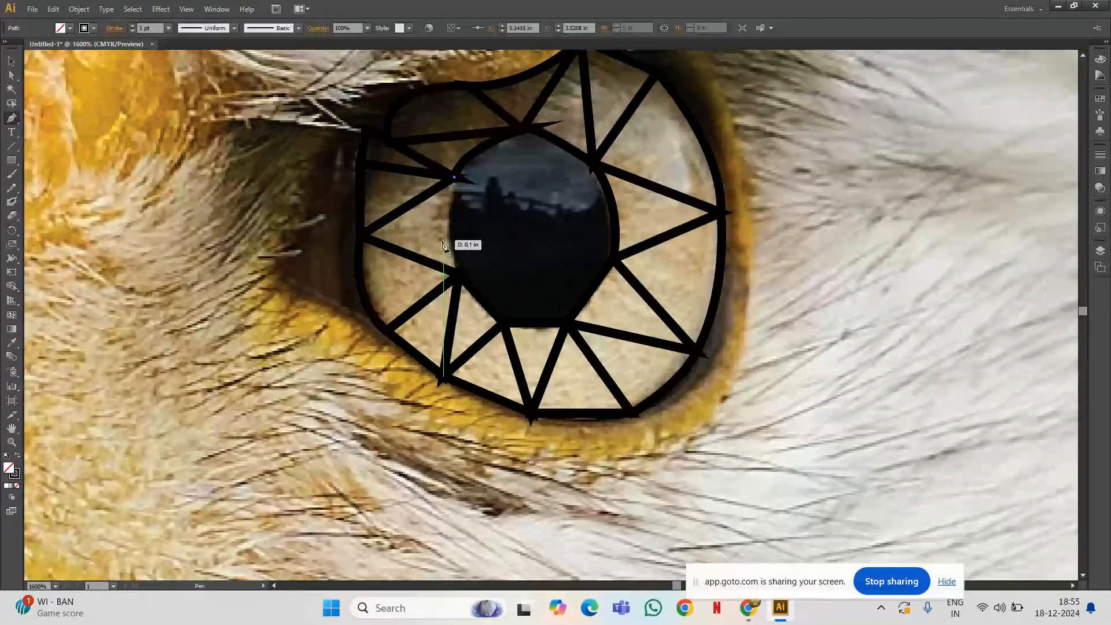
left_click(459, 276)
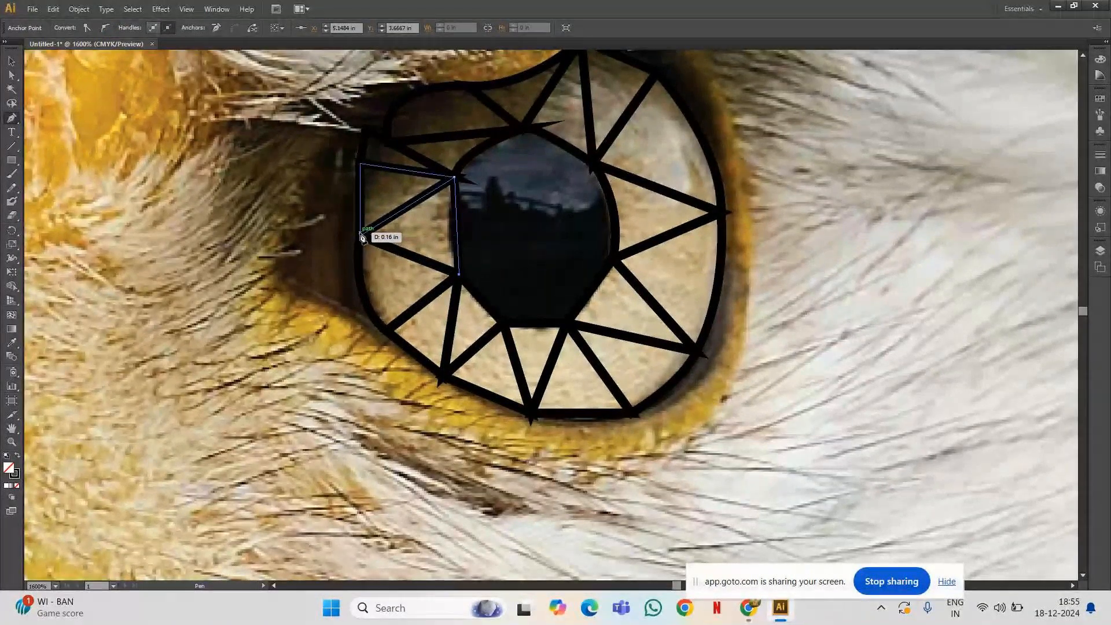
left_click(362, 236)
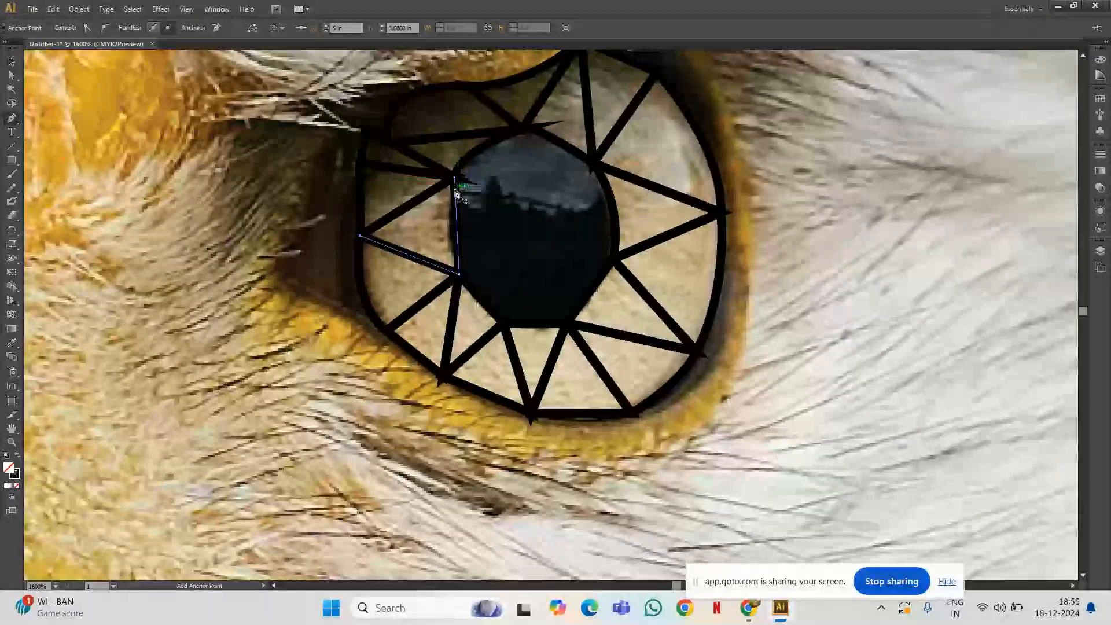
left_click(455, 178)
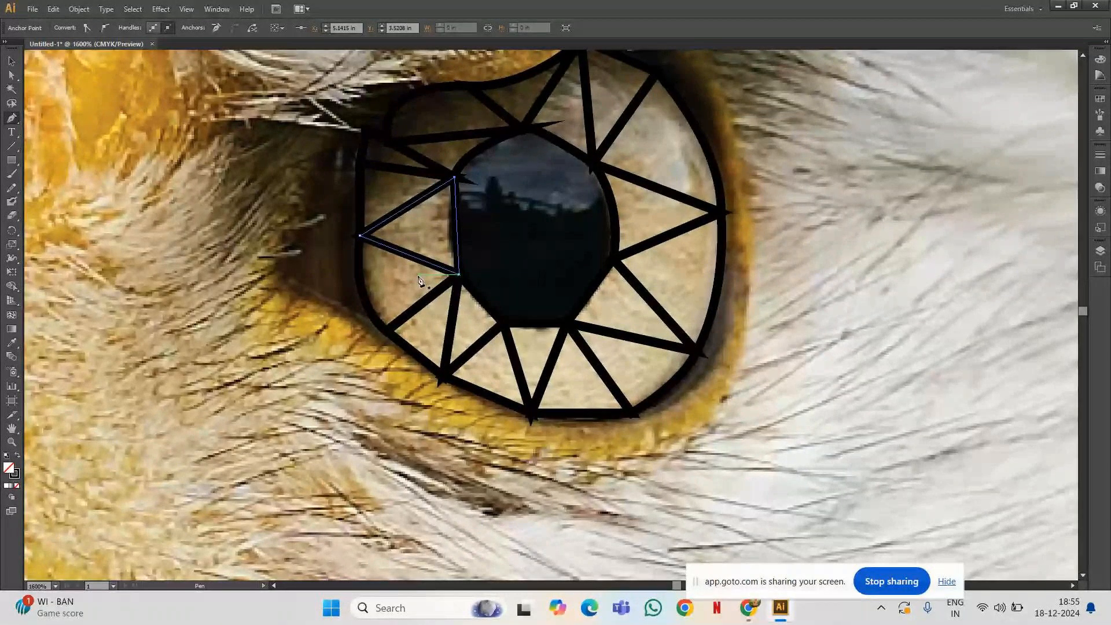
Draw a triangle inside the pupil from its top point to its bottom centre and right corner, curving the lower-right edge.
left_click(526, 133)
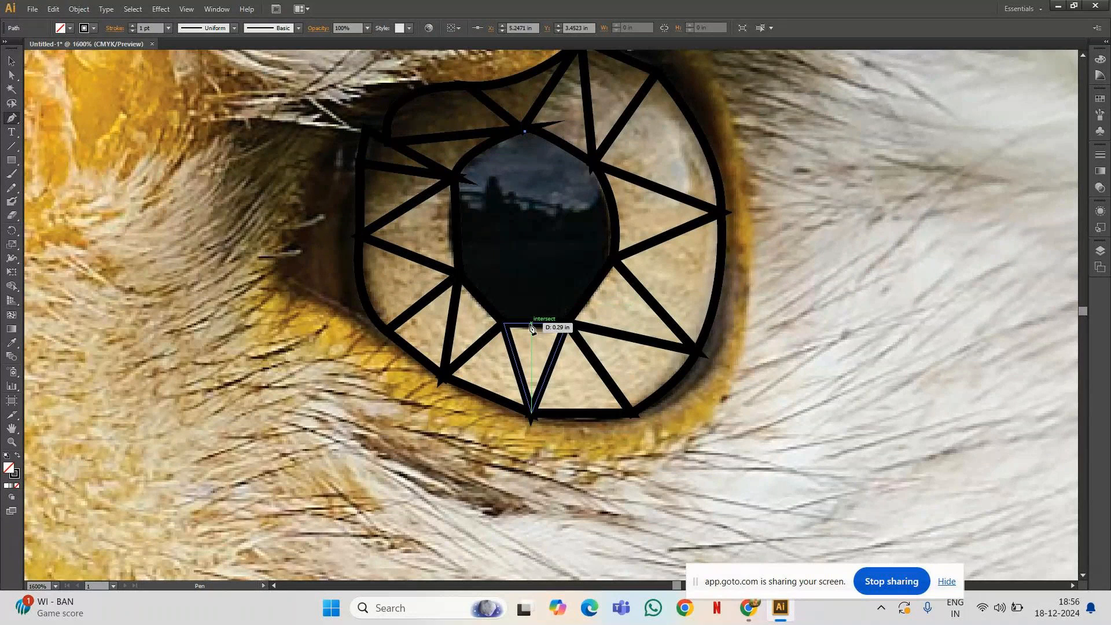
left_click(530, 326)
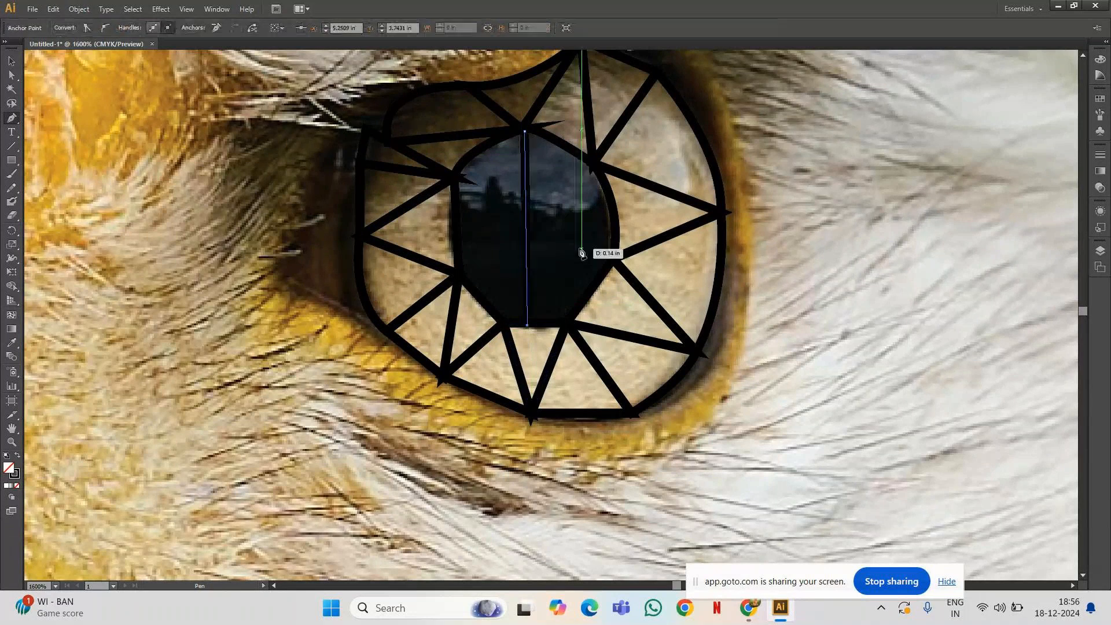
left_click(614, 262)
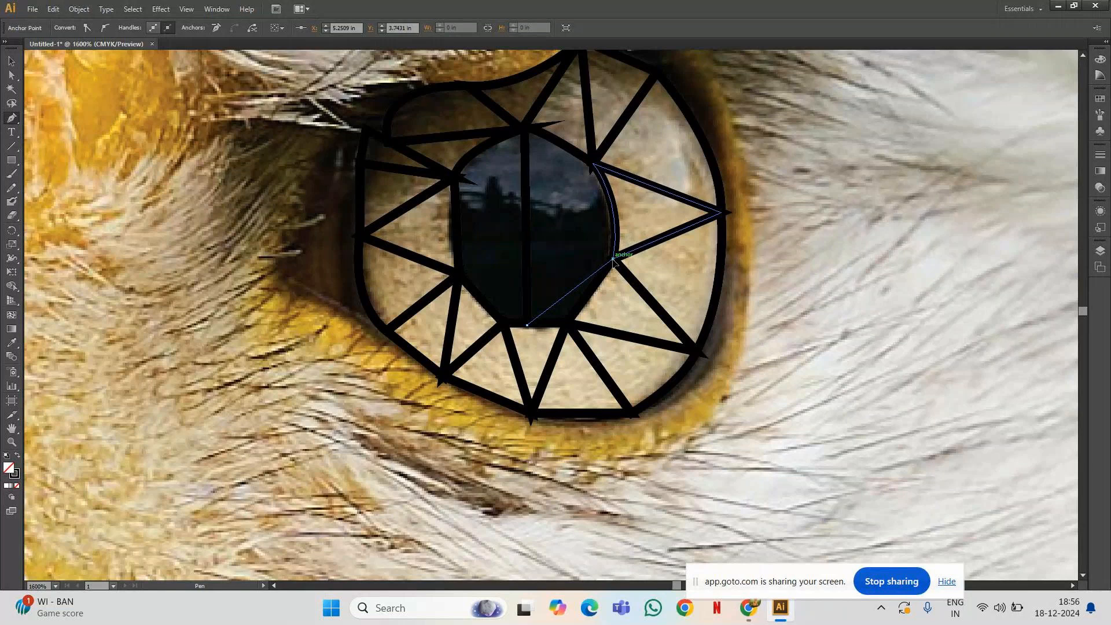
left_click_drag(613, 259, 651, 177)
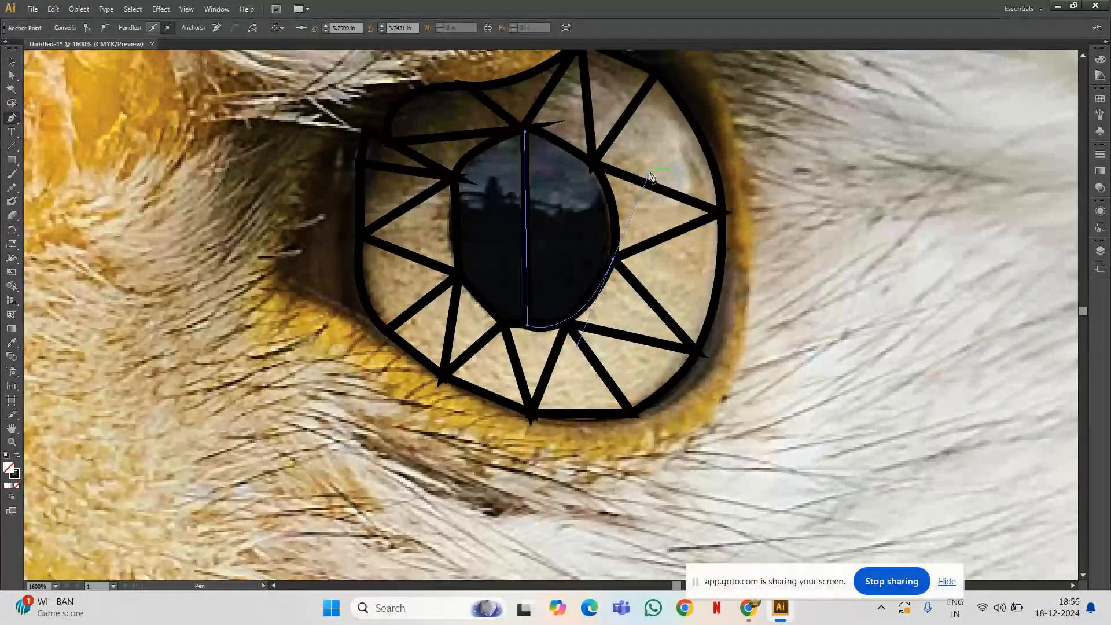
left_click(614, 262)
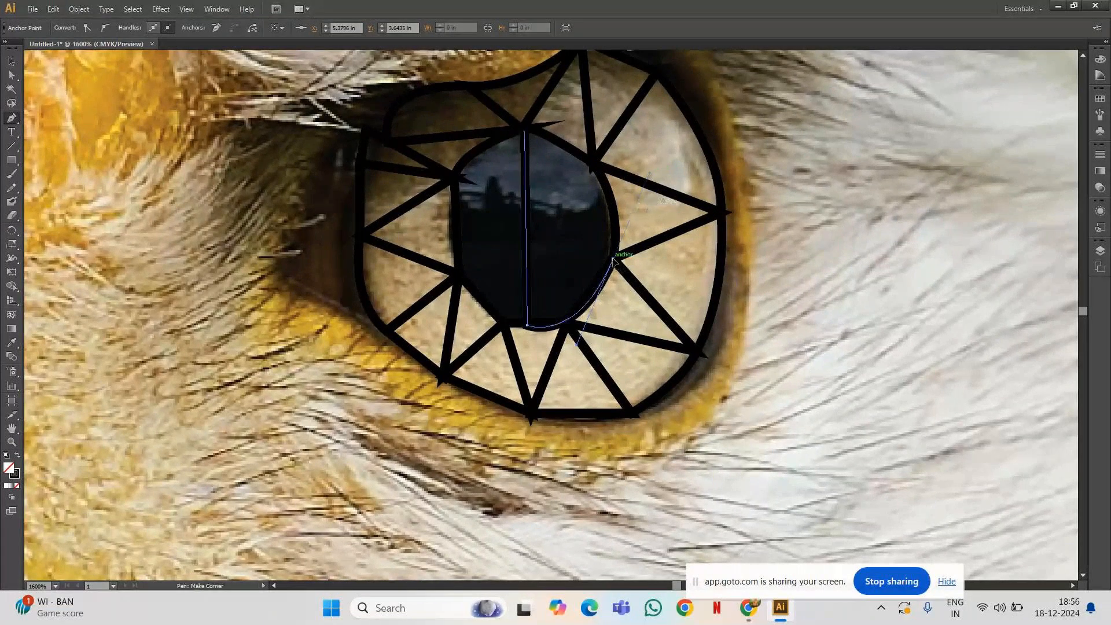
left_click(525, 139)
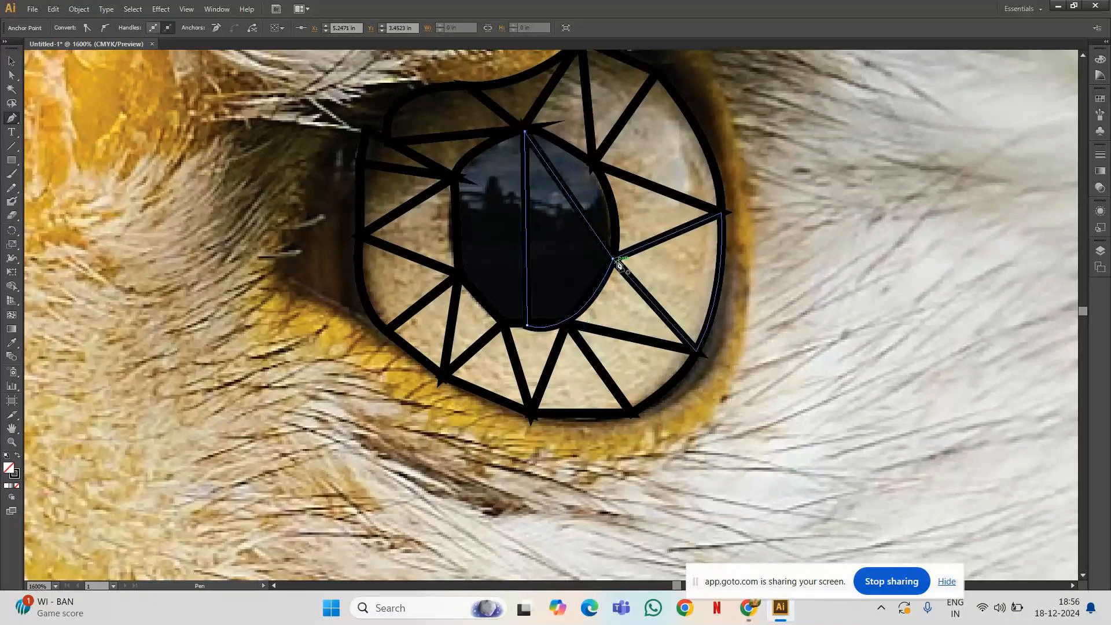
Draw a segment along the pupil's upper-right side with curved outer edges, closed by a straight side to the pupil's top point.
left_click(594, 167)
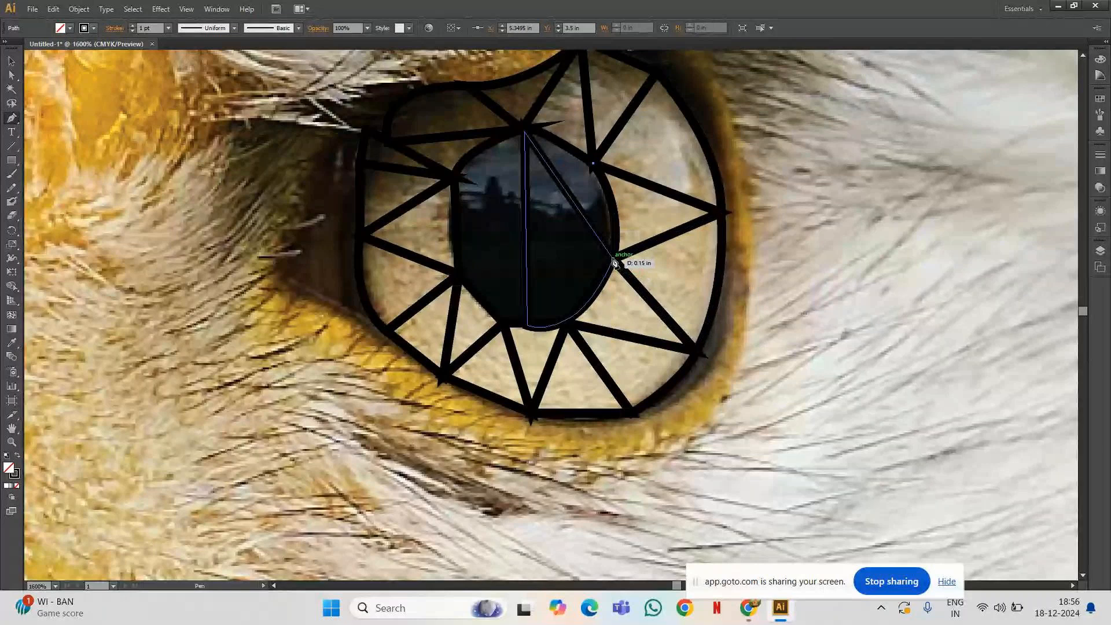
mouse_move(613, 259)
left_mouse_down()
mouse_move(602, 315)
mouse_move(614, 293)
left_mouse_up()
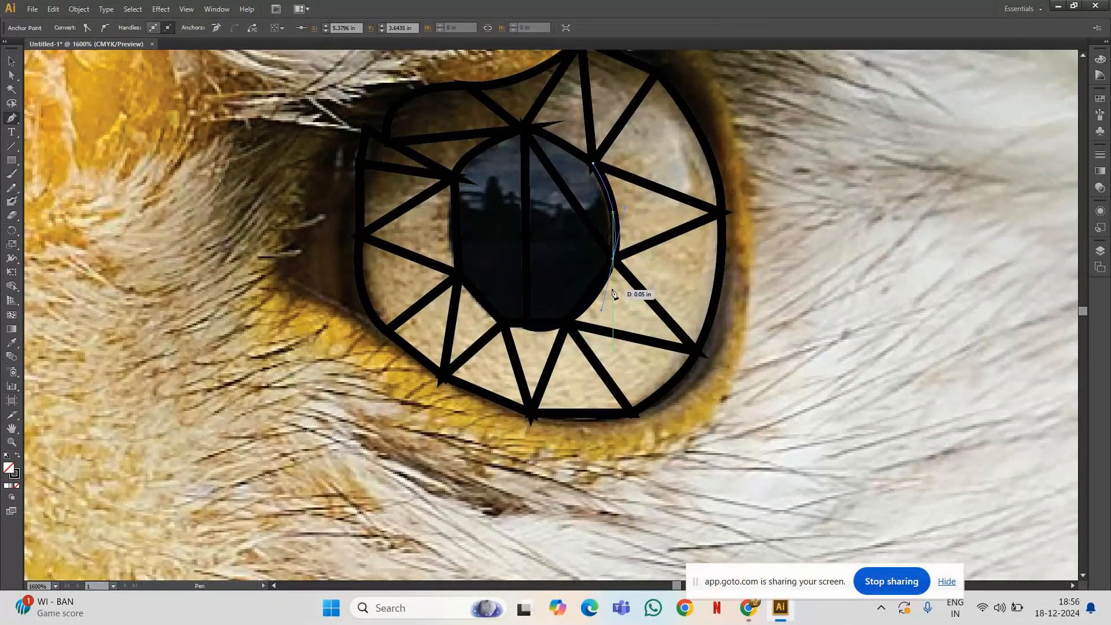
left_click(614, 260)
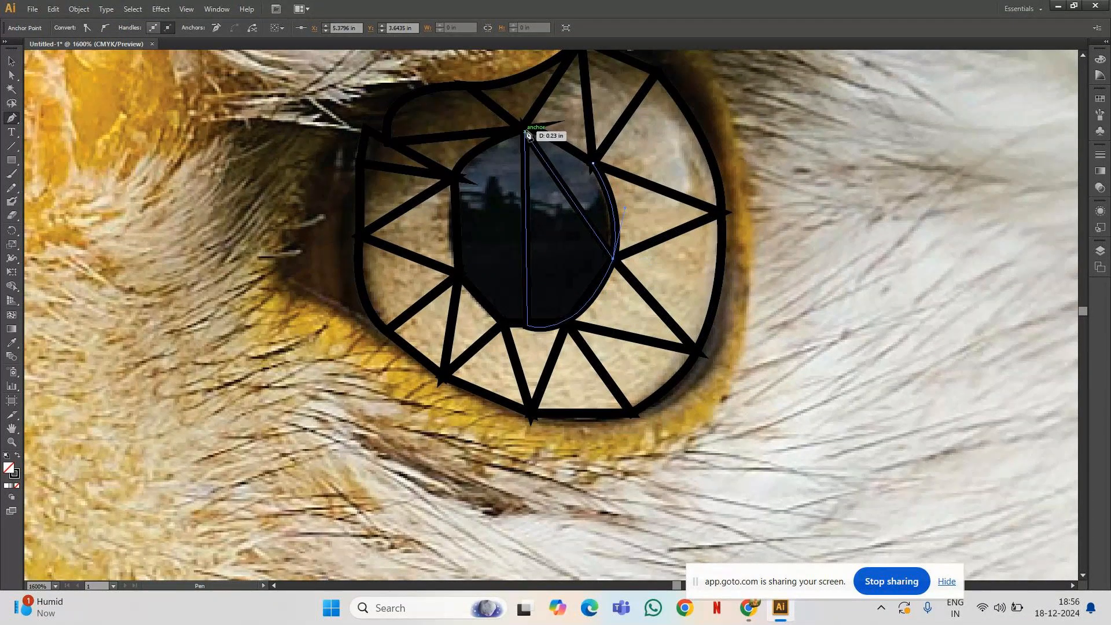
left_click_drag(527, 133, 535, 137)
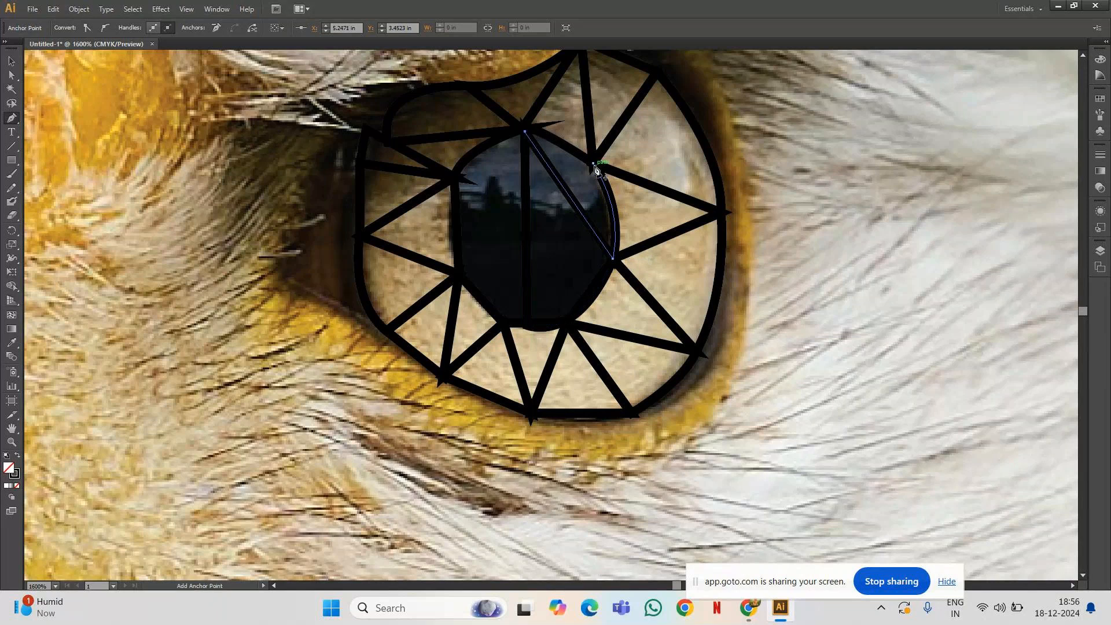
left_click_drag(594, 168, 622, 194)
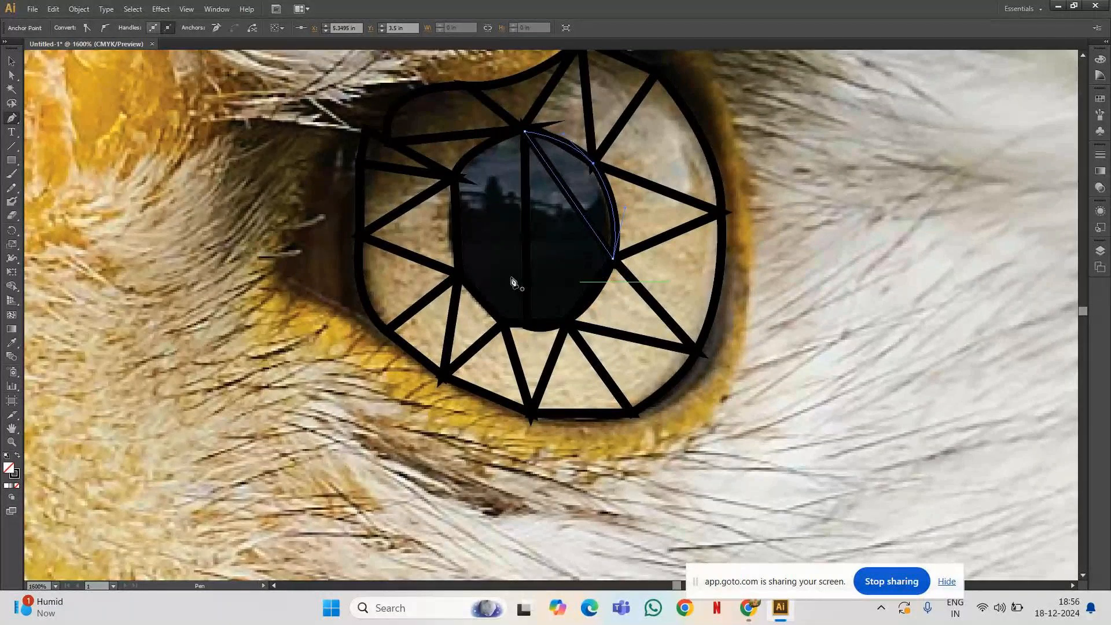
Draw a wedge in the pupil's lower-left part, with a curved outer edge and its tip midway up the vertical dividing line.
left_click(528, 329)
left_click(528, 329)
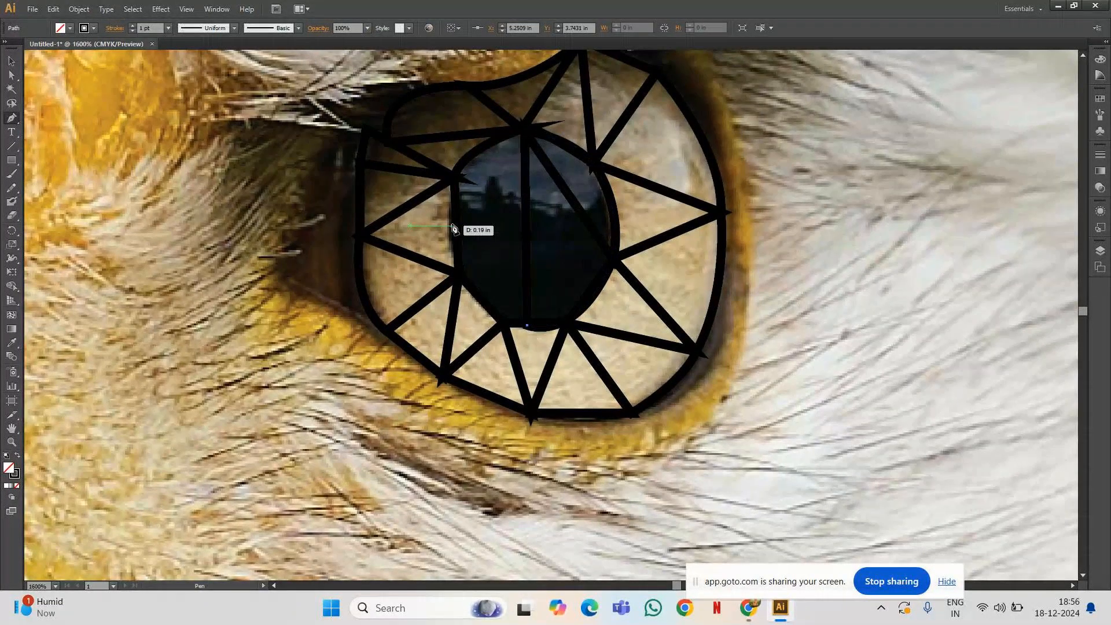
left_click(461, 276)
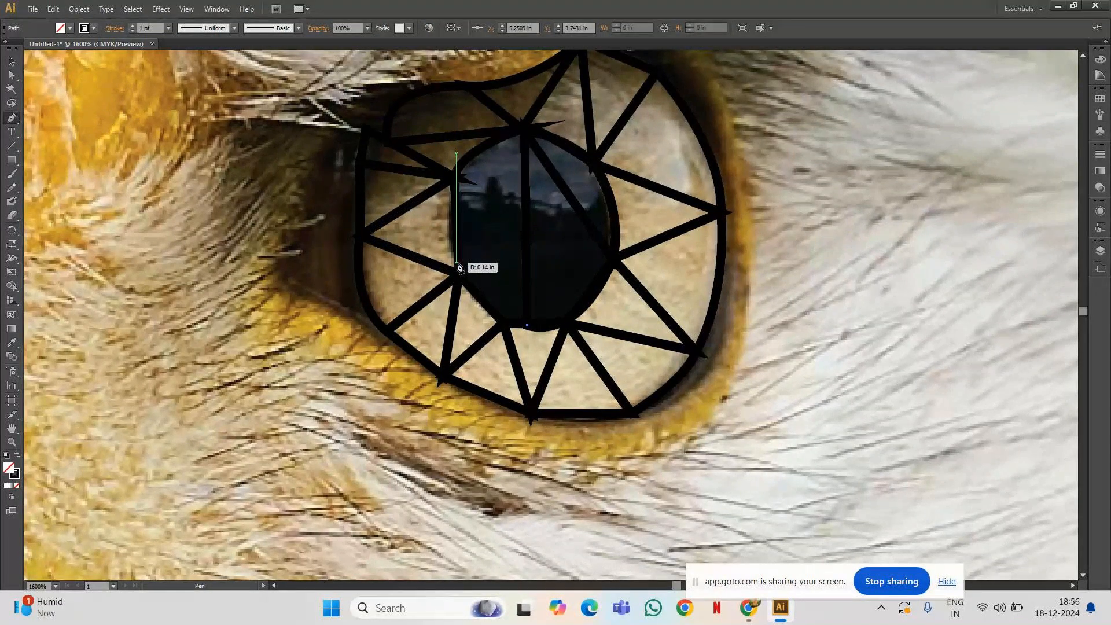
left_click_drag(457, 264, 434, 200)
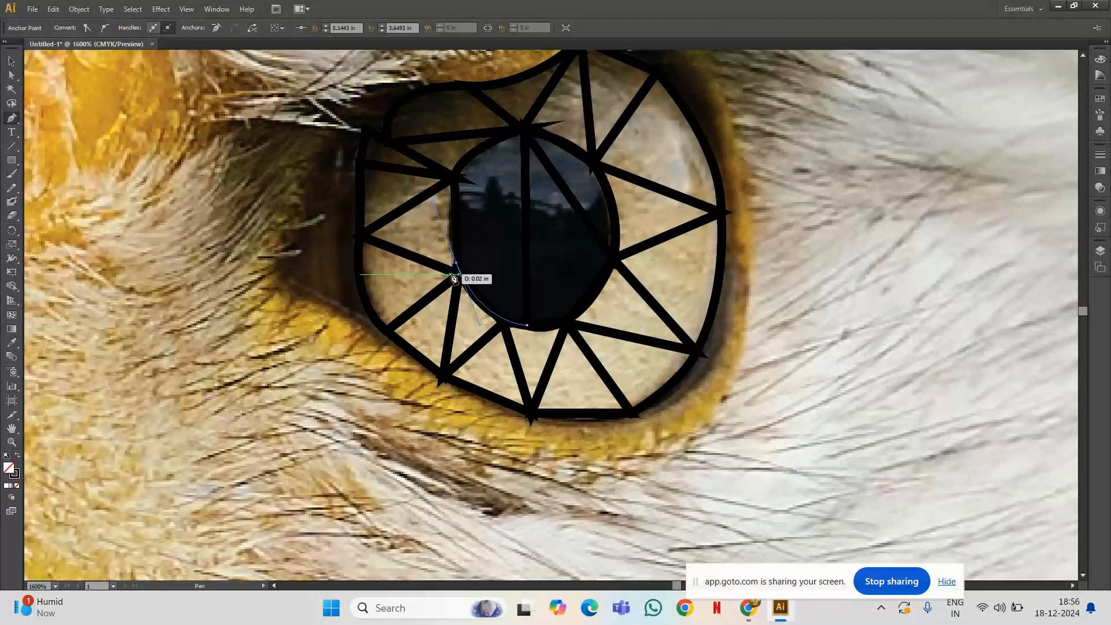
left_click(457, 264)
left_click(527, 226)
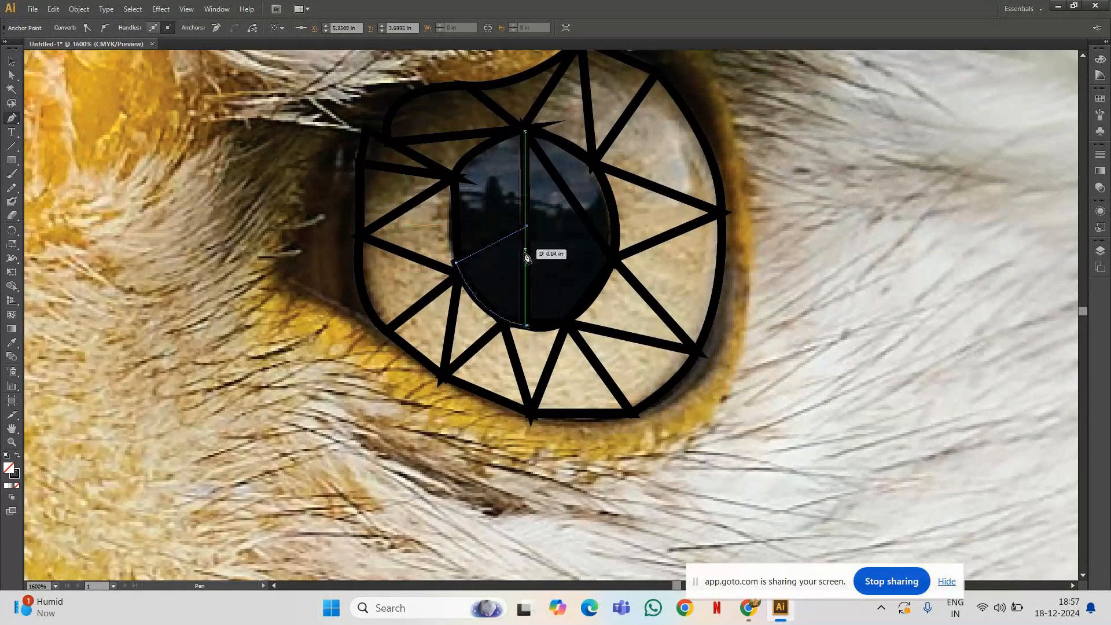
left_click(529, 323)
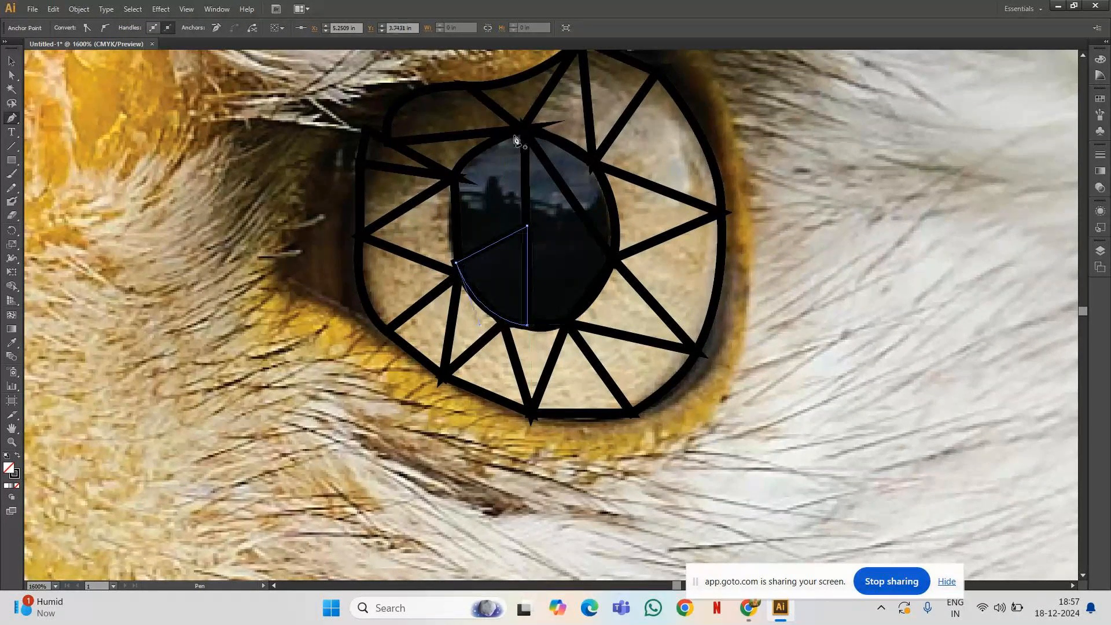
Start another pupil shape with its first anchor on the existing top point of the pupil.
left_click(522, 131)
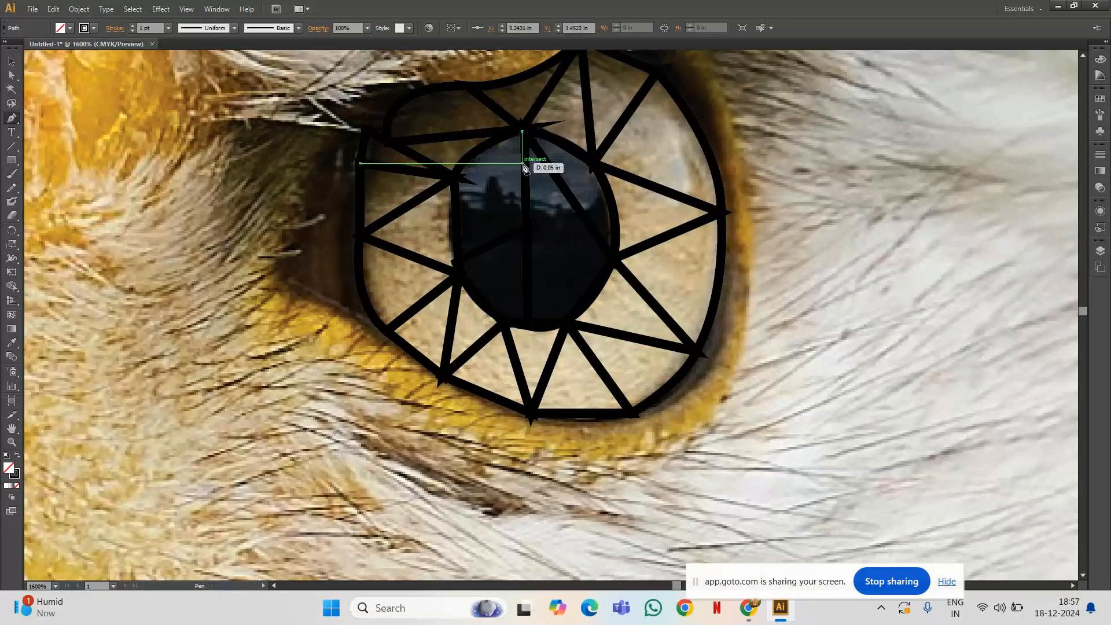
key("ctrl+z")
left_click(525, 134)
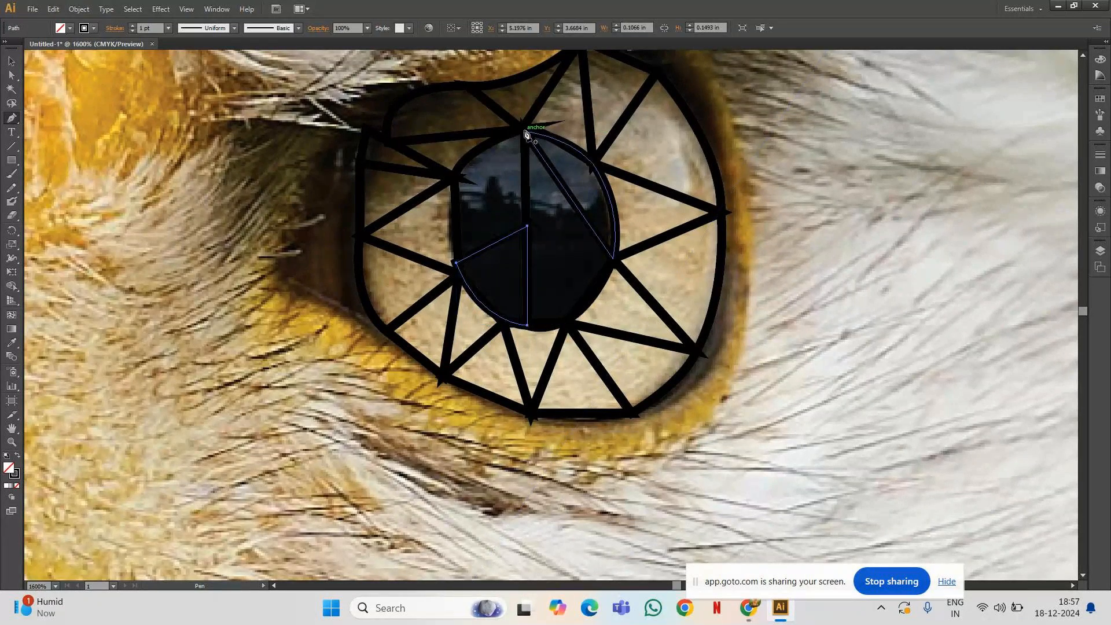
Draw a closed Pen tool facet joining the pupil's top point, its centre and its lower-left edge point, redoing the misplaced corner.
left_click(525, 132)
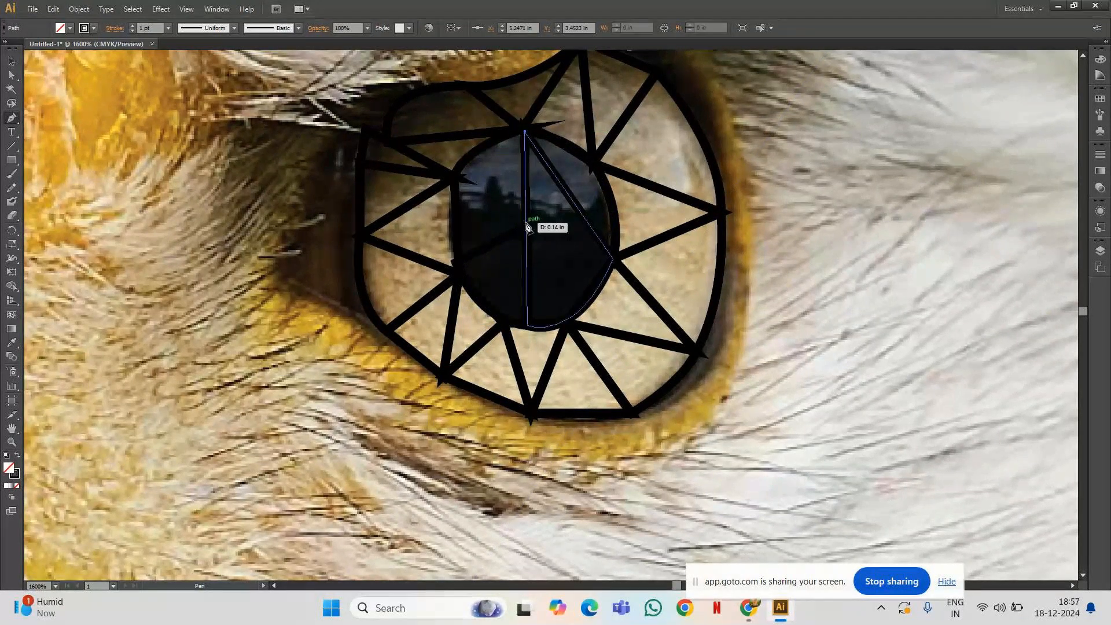
left_click(527, 227)
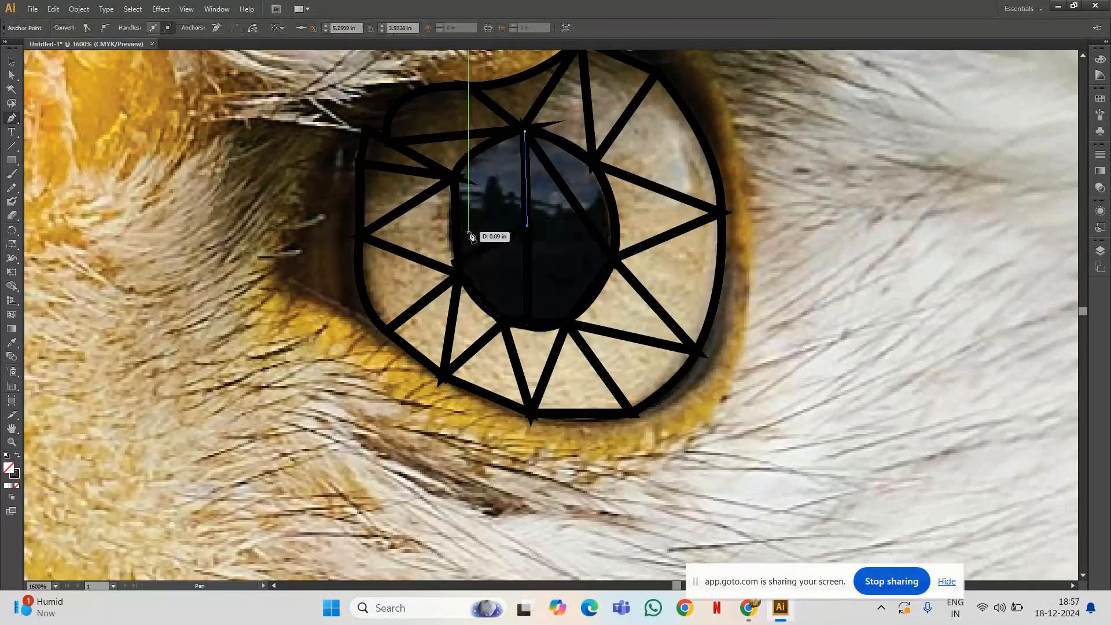
left_click(454, 264)
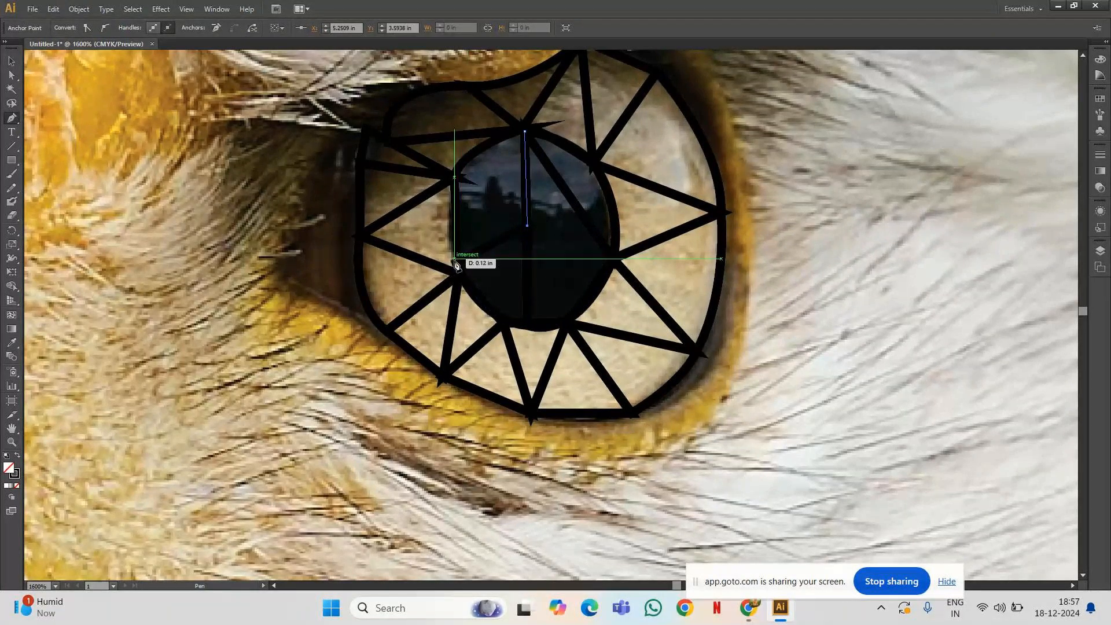
left_click(526, 135)
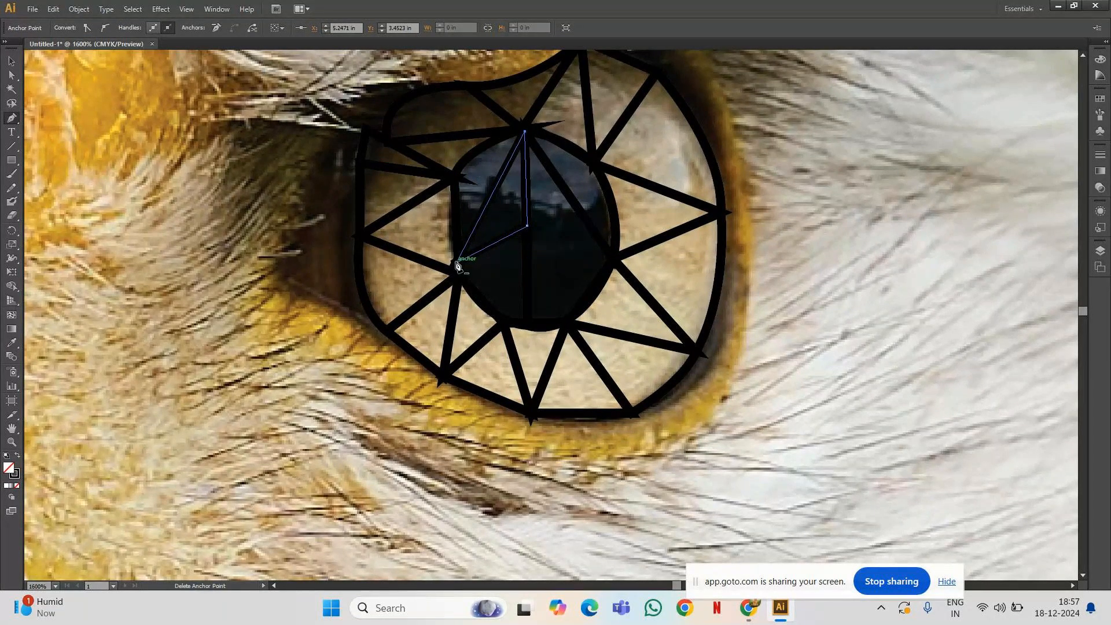
key("ctrl+z")
key("ctrl+z")
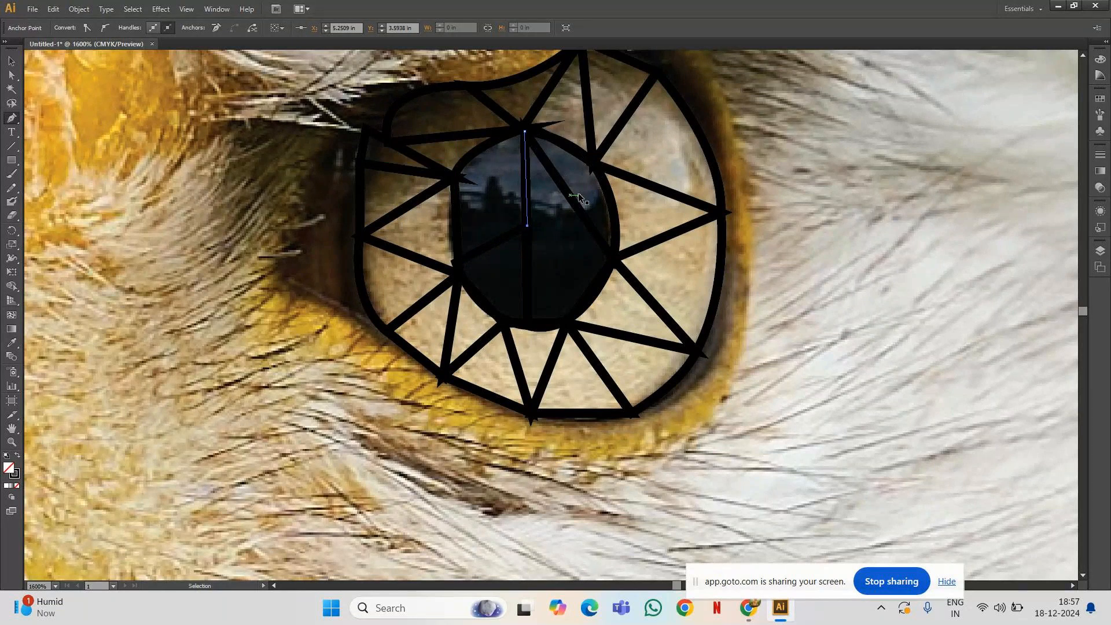
left_click(457, 263)
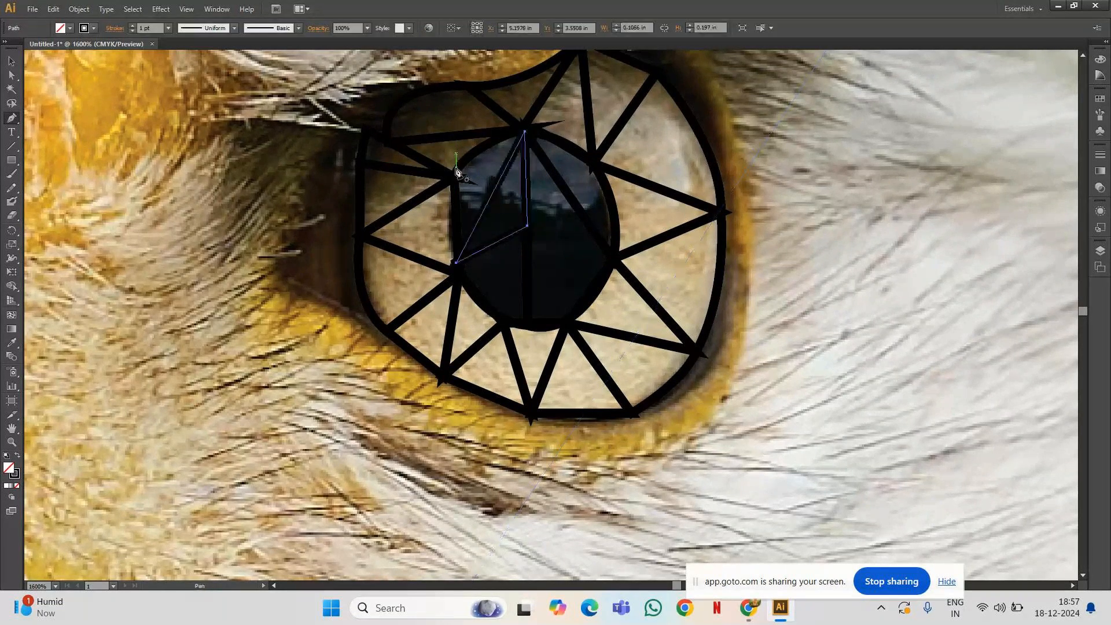
Draw a closed Pen tool facet over the pupil's upper left, with a curved outer edge and a straight side to the lower-left point.
left_click(456, 173)
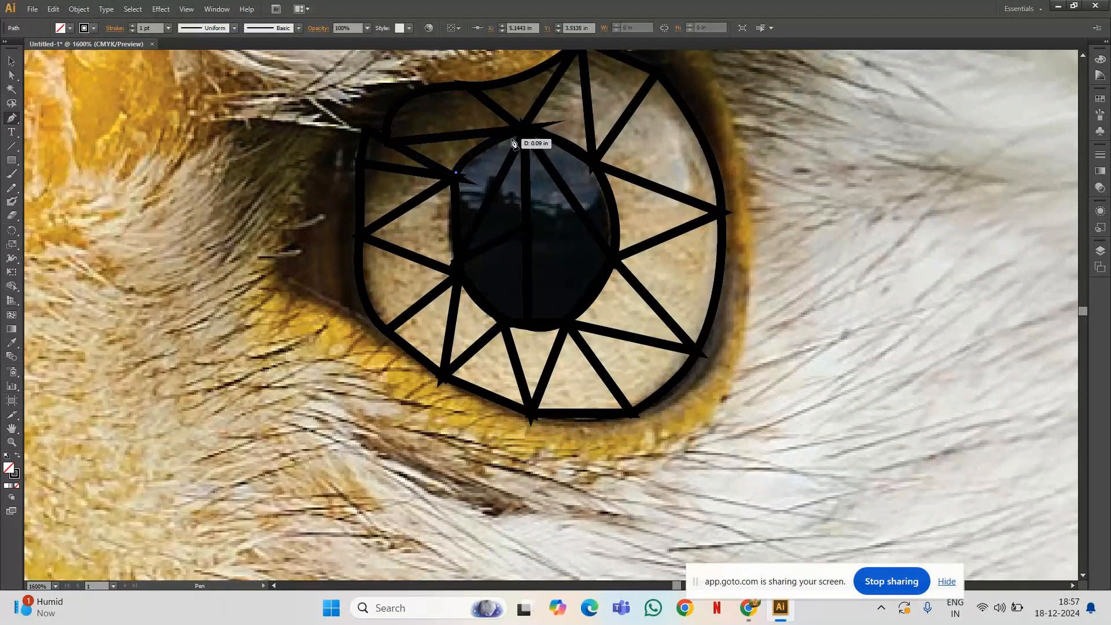
key("ctrl")
left_click(520, 141, "ctrl")
left_click(455, 177)
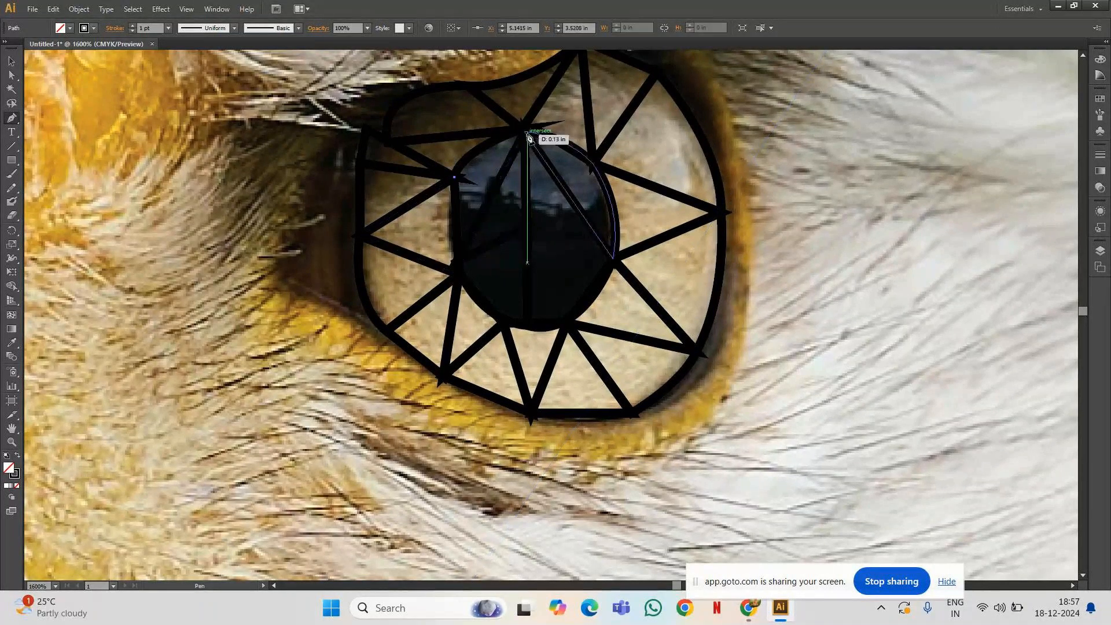
left_click_drag(526, 133, 585, 123)
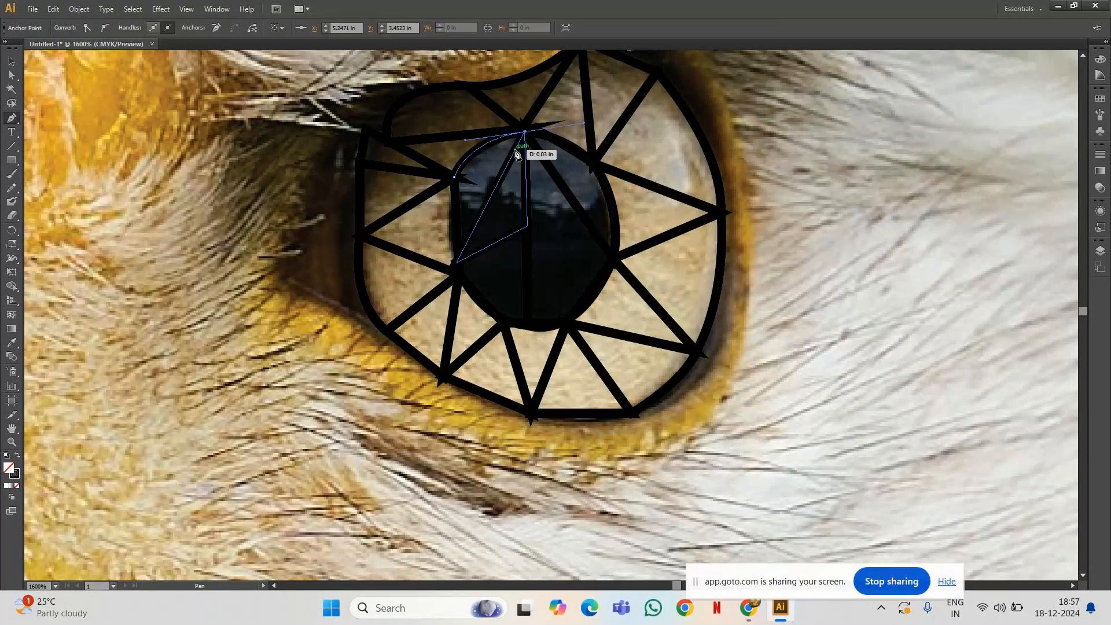
left_click(525, 132)
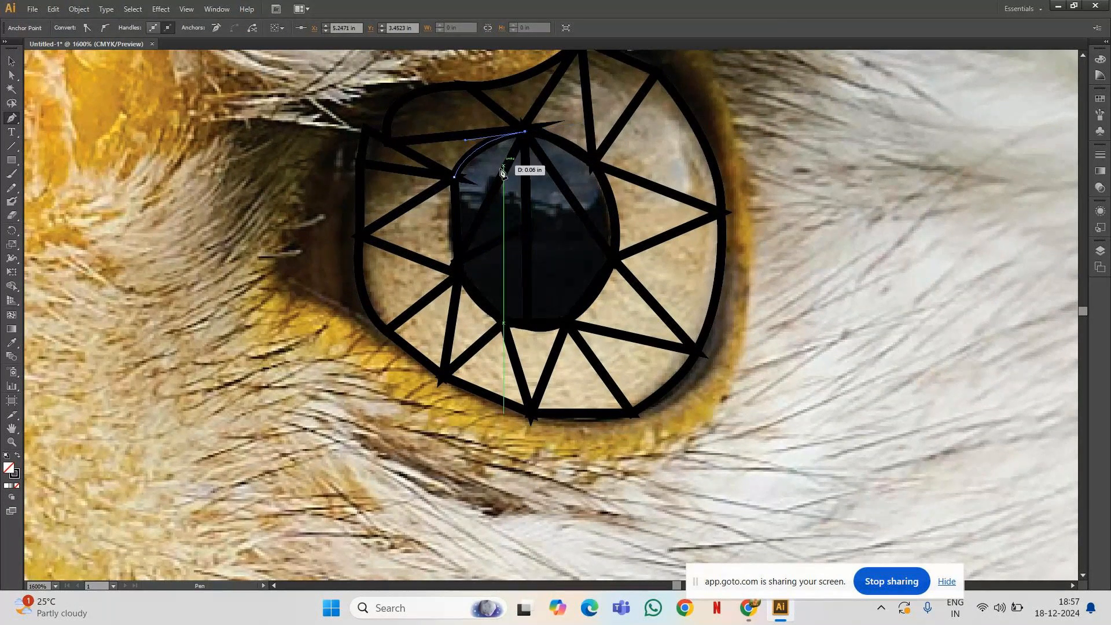
left_click(458, 266)
left_click(458, 265)
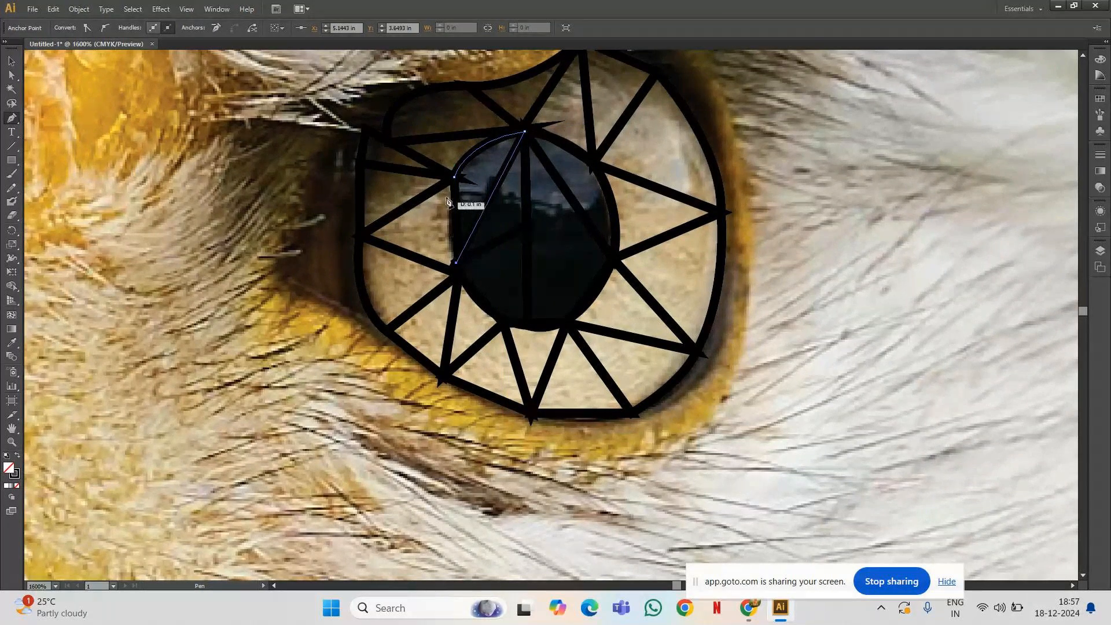
left_click(449, 184)
left_click_drag(466, 156, 466, 158)
Fill the triangular facet at the iris's upper edge with dark brown sampled from the photo using the Eyedropper.
key("ctrl+minus")
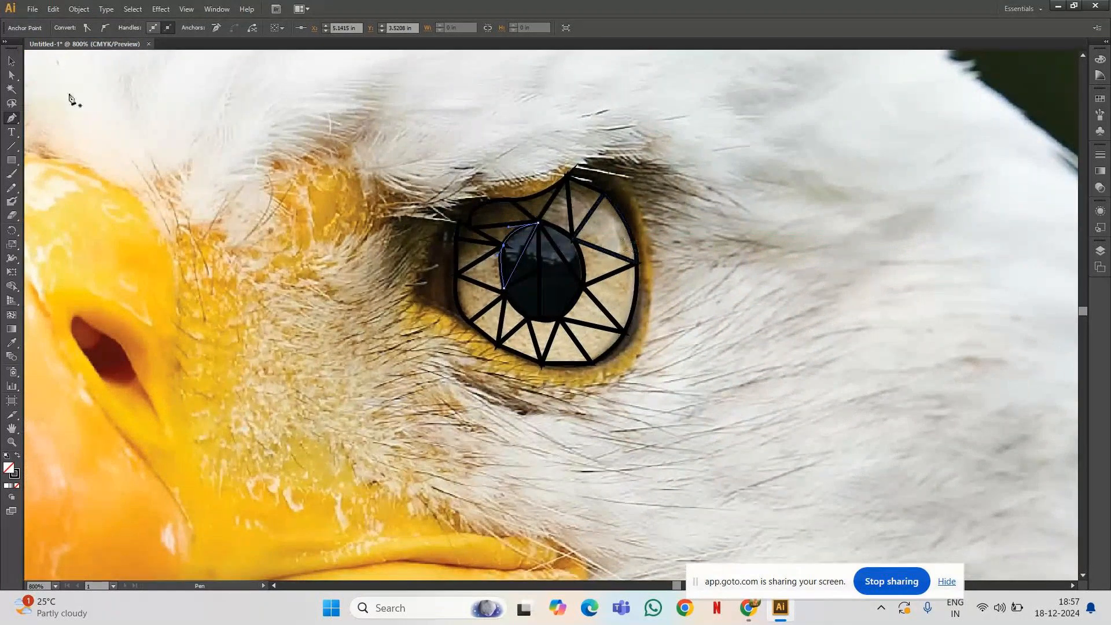
key("v")
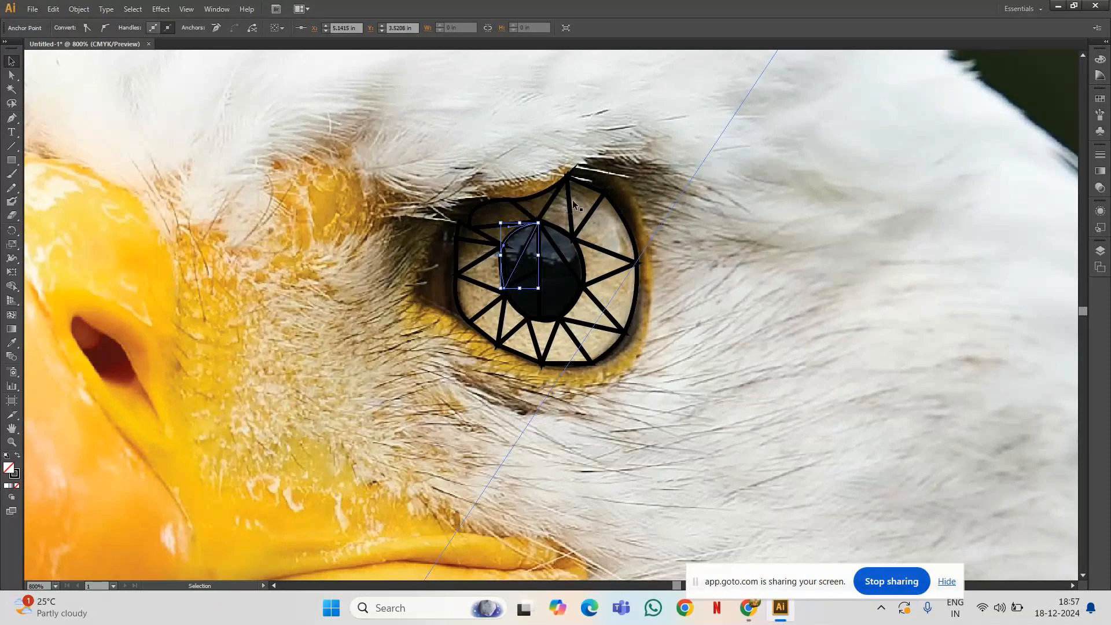
left_click(9, 62)
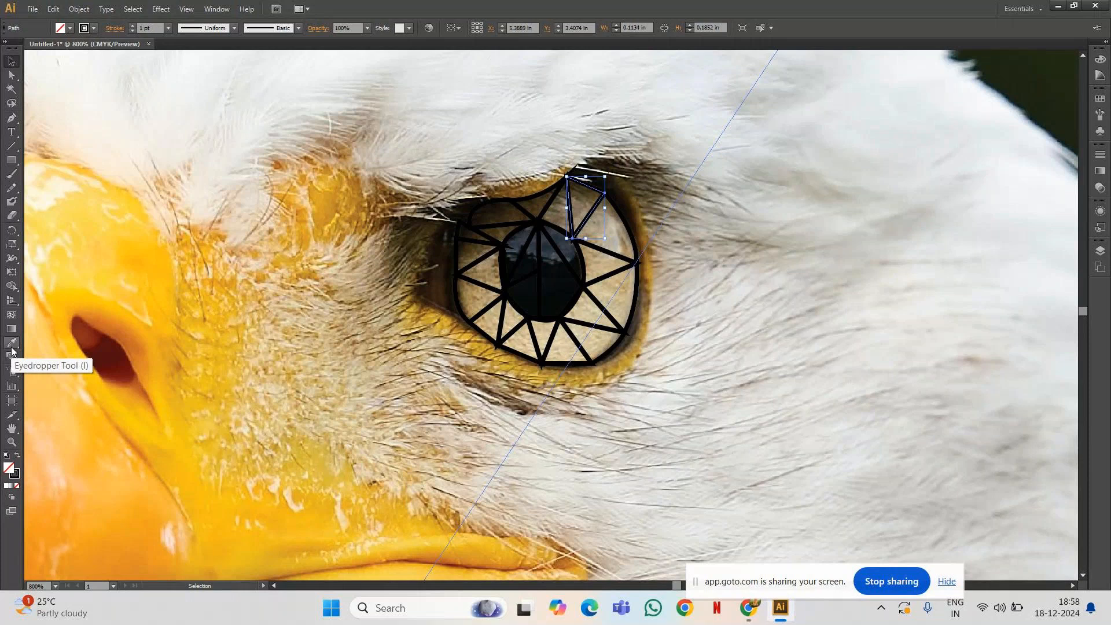
left_click(11, 344)
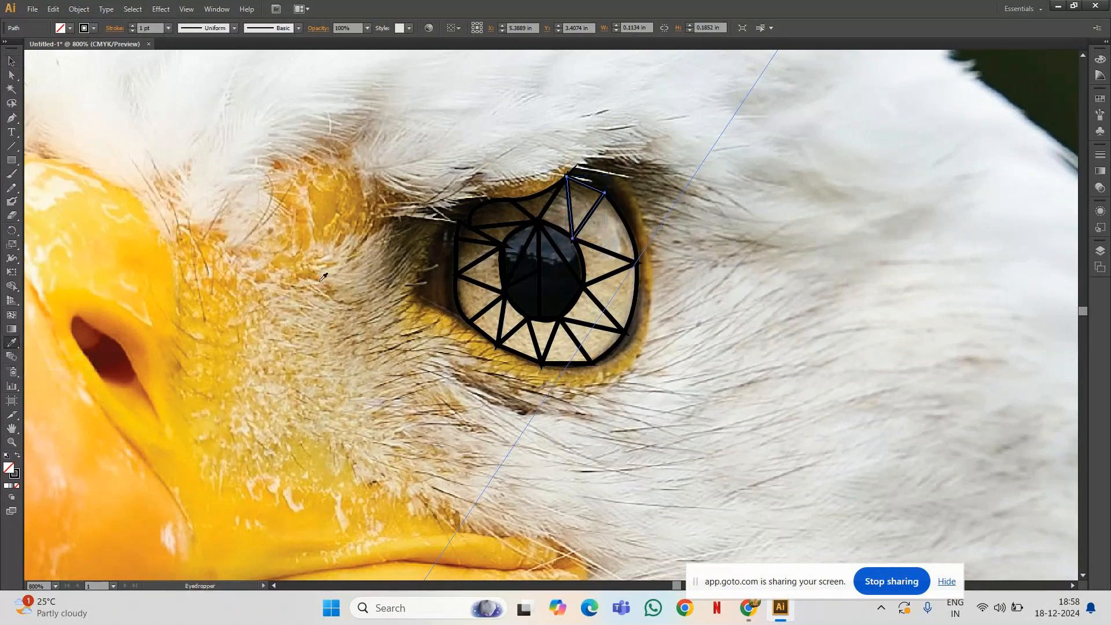
left_click(592, 197)
left_click(592, 197)
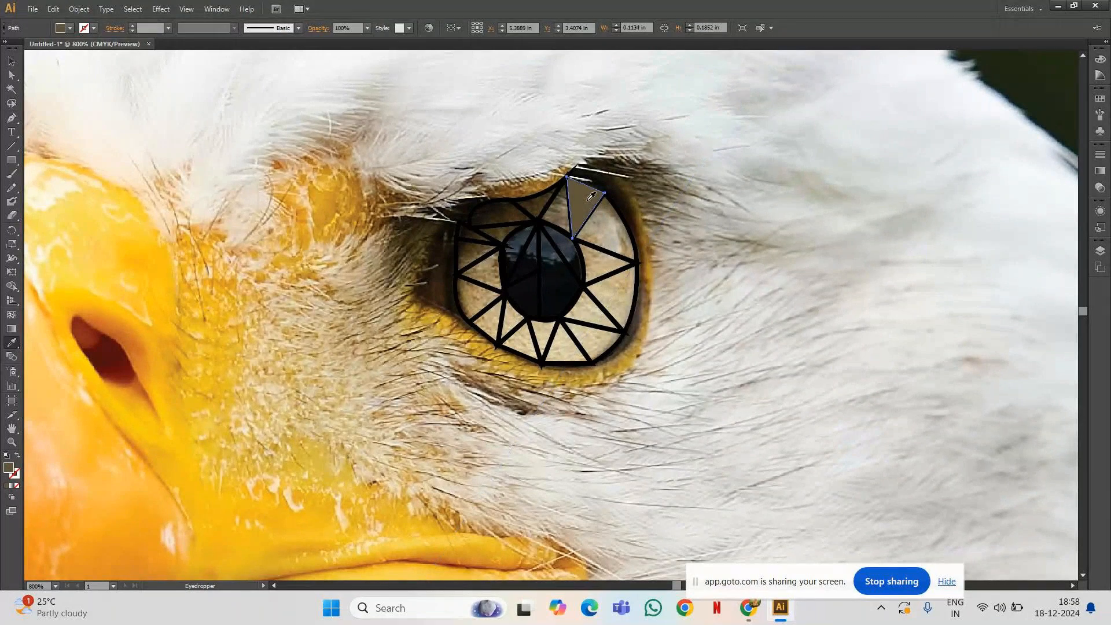
key("v")
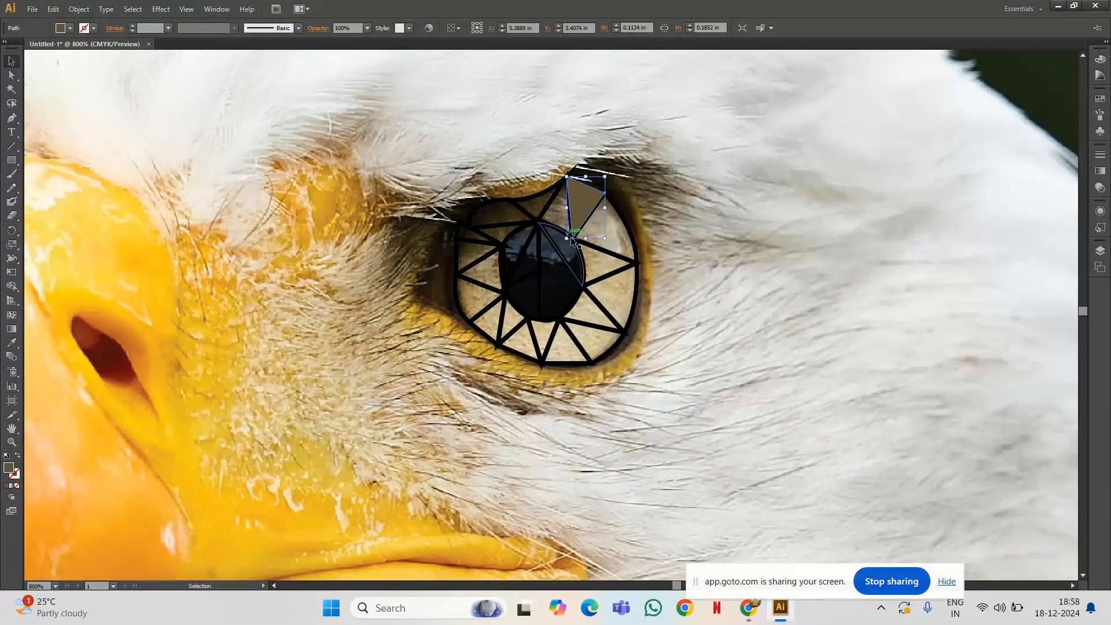
Fill the large upper-right iris facet with light beige and the triangle just below it with tan, both sampled from the photo.
left_click(630, 239)
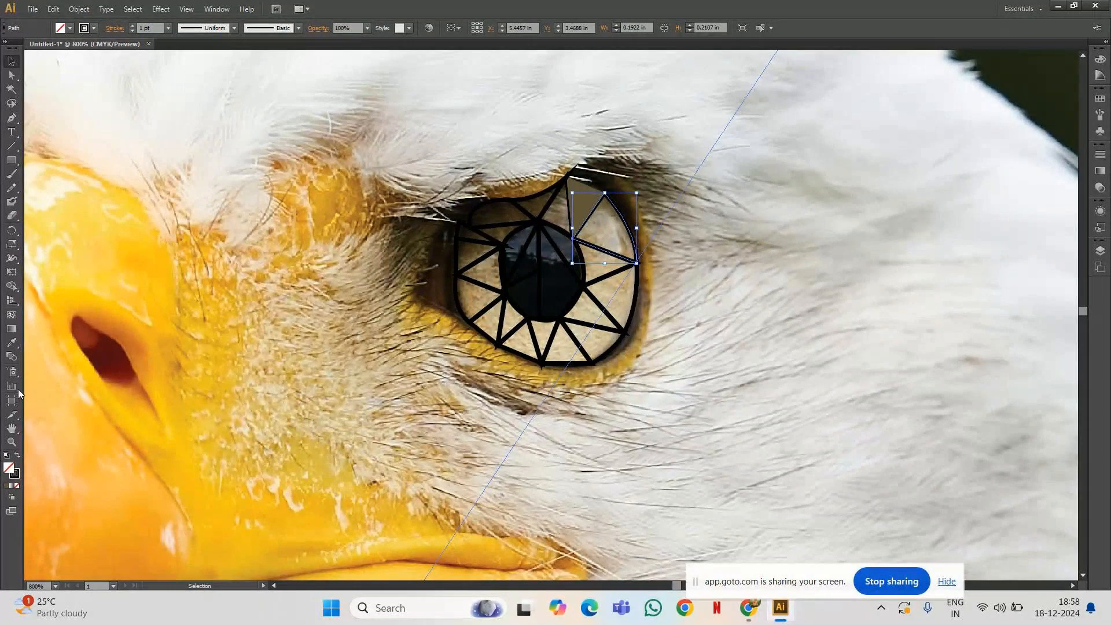
left_click(11, 342)
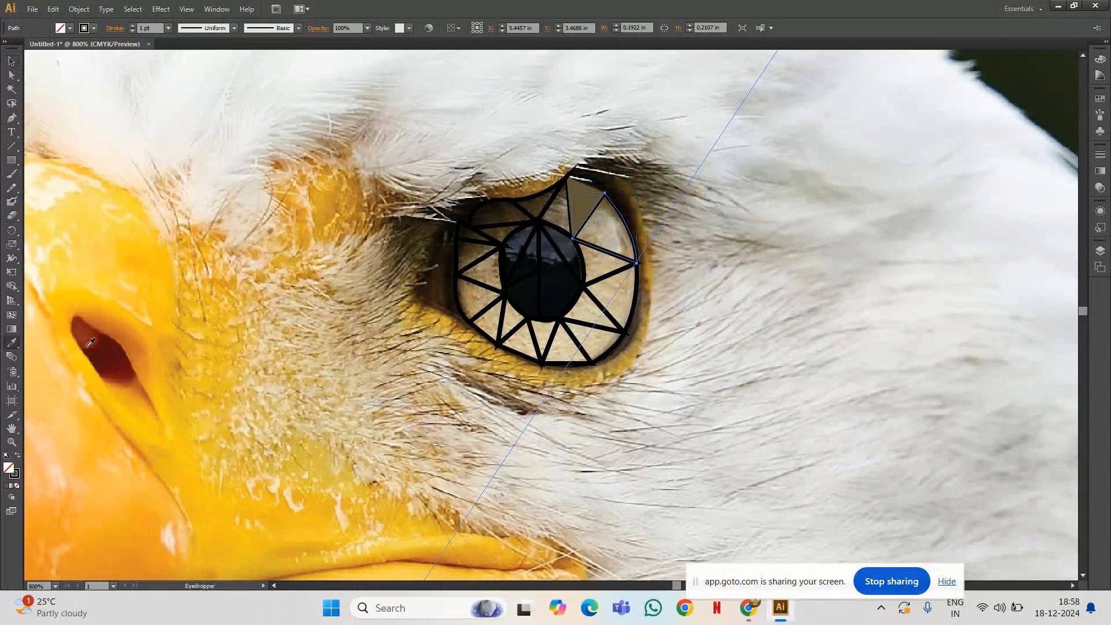
left_click(623, 238)
key("v")
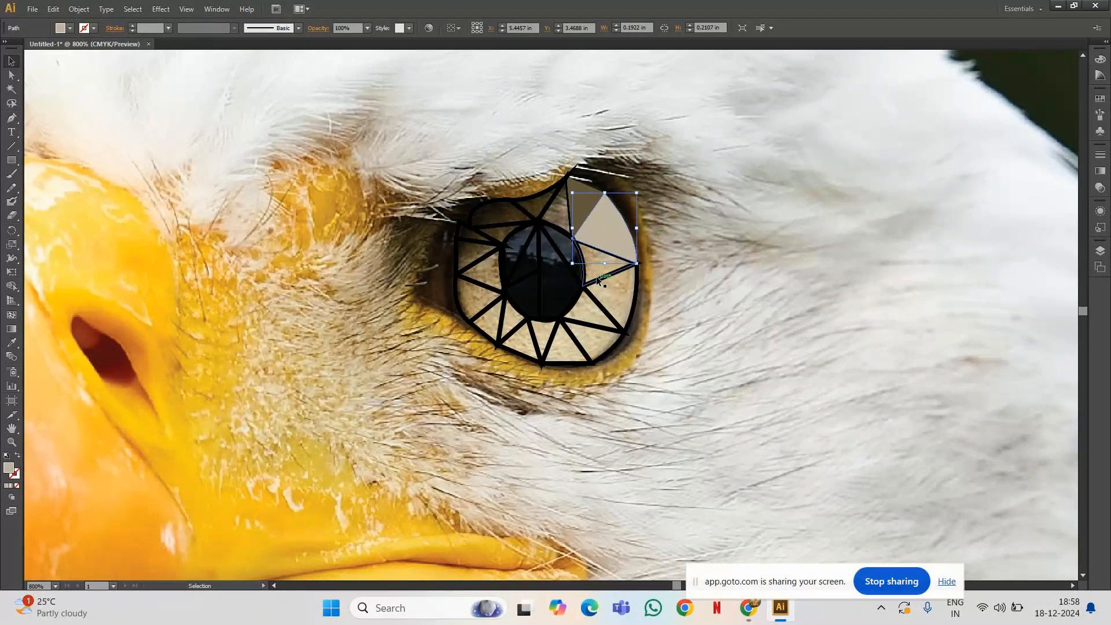
left_click(596, 276)
left_click(12, 342)
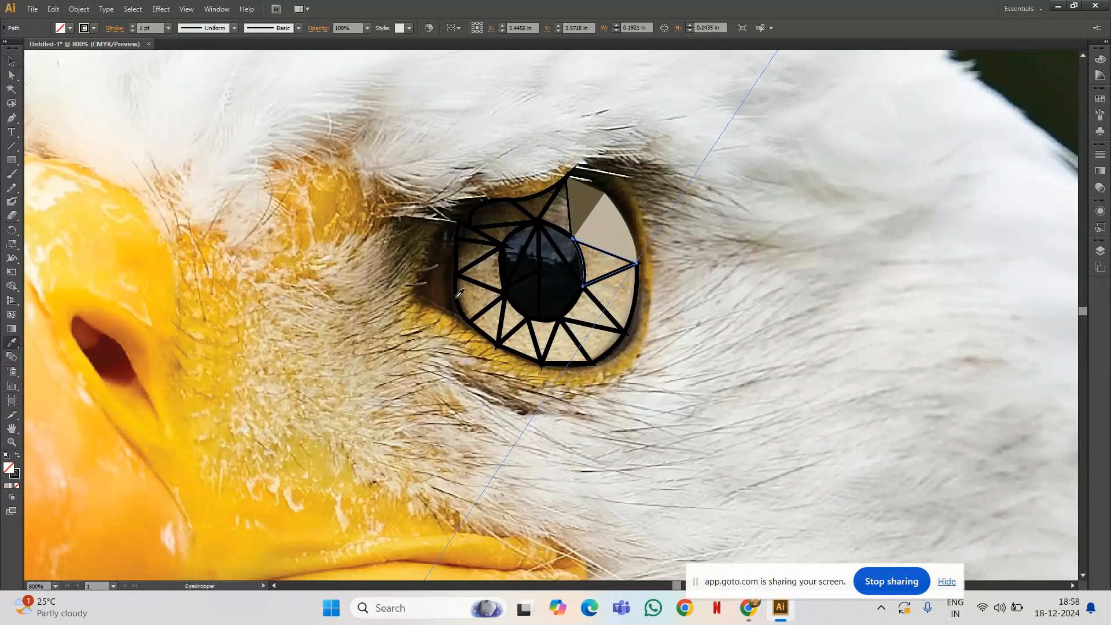
left_click(620, 282)
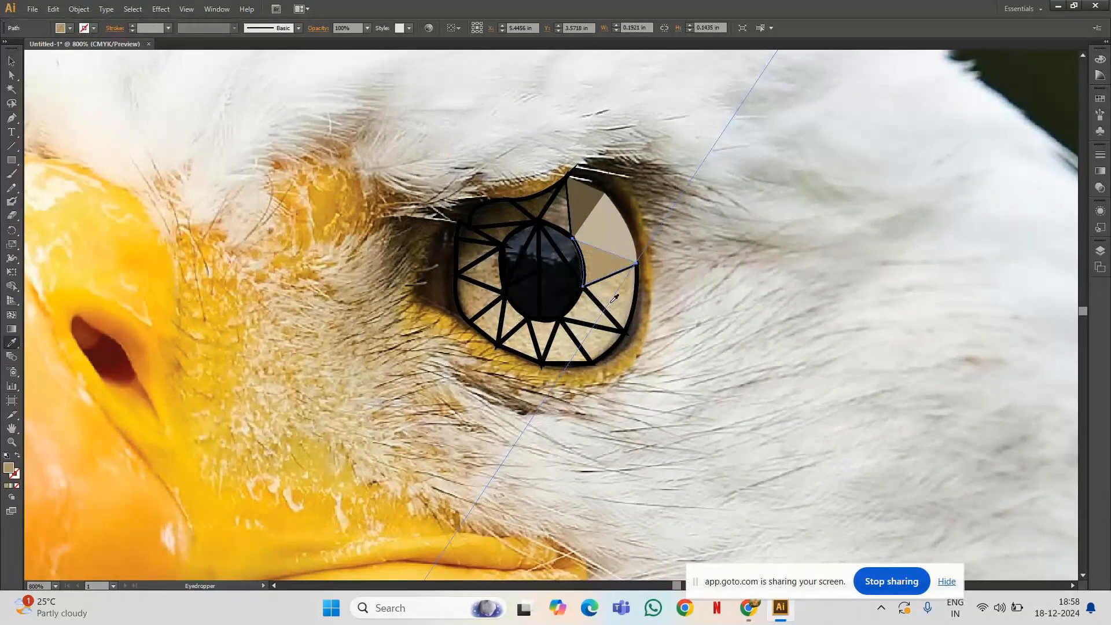
key("v")
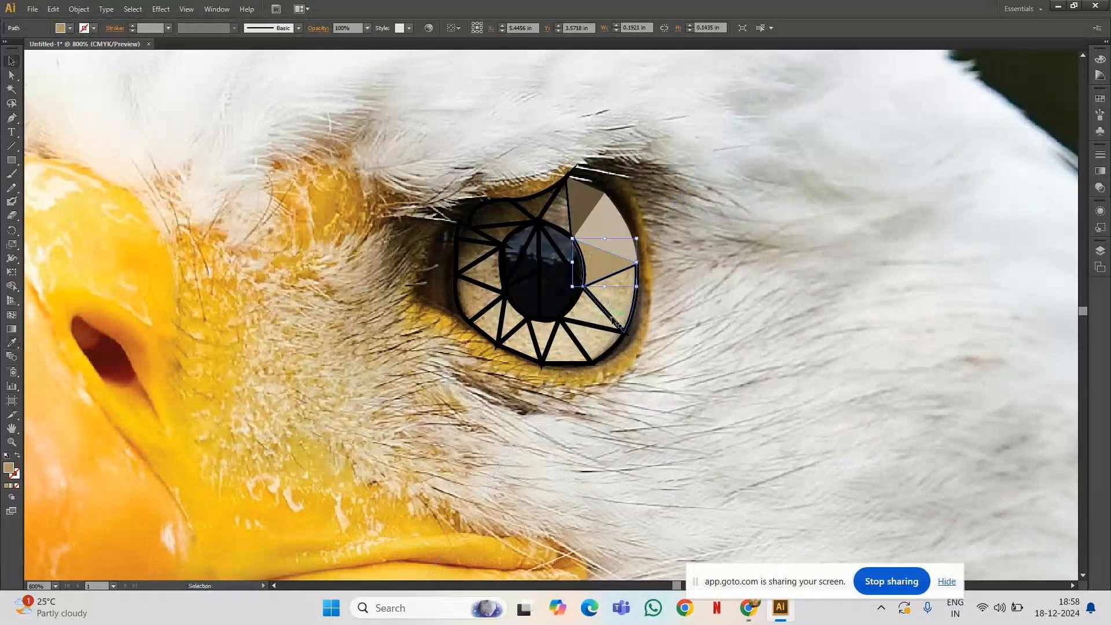
Fill the facet along the iris's right edge and the adjoining triangle at the pupil's lower right with beige tones sampled from the photo.
left_click(627, 328)
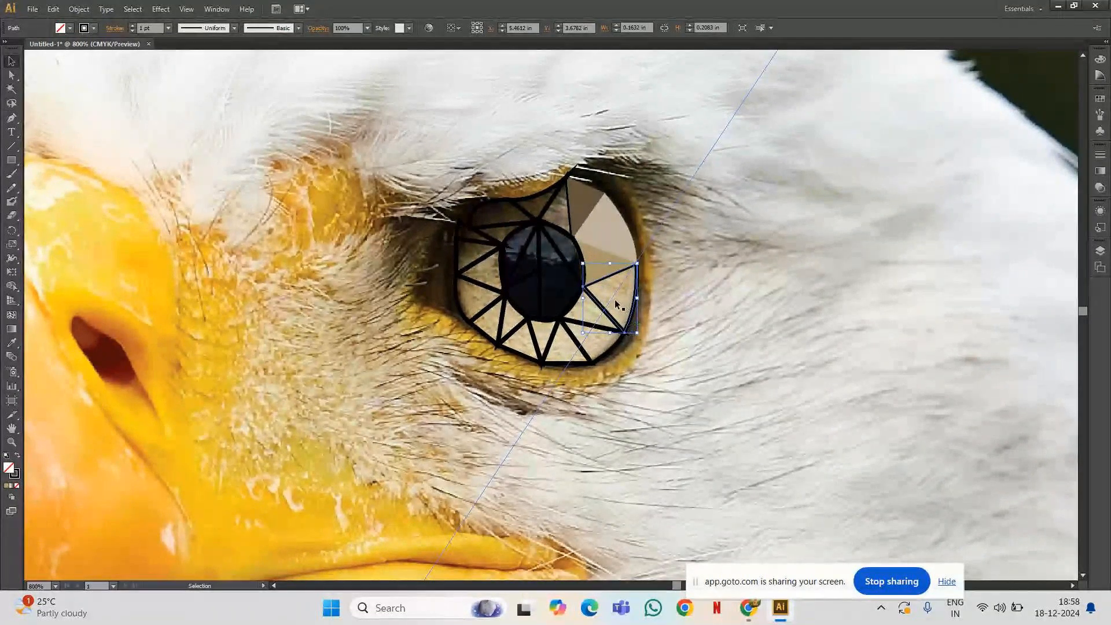
key("i")
left_click(618, 297)
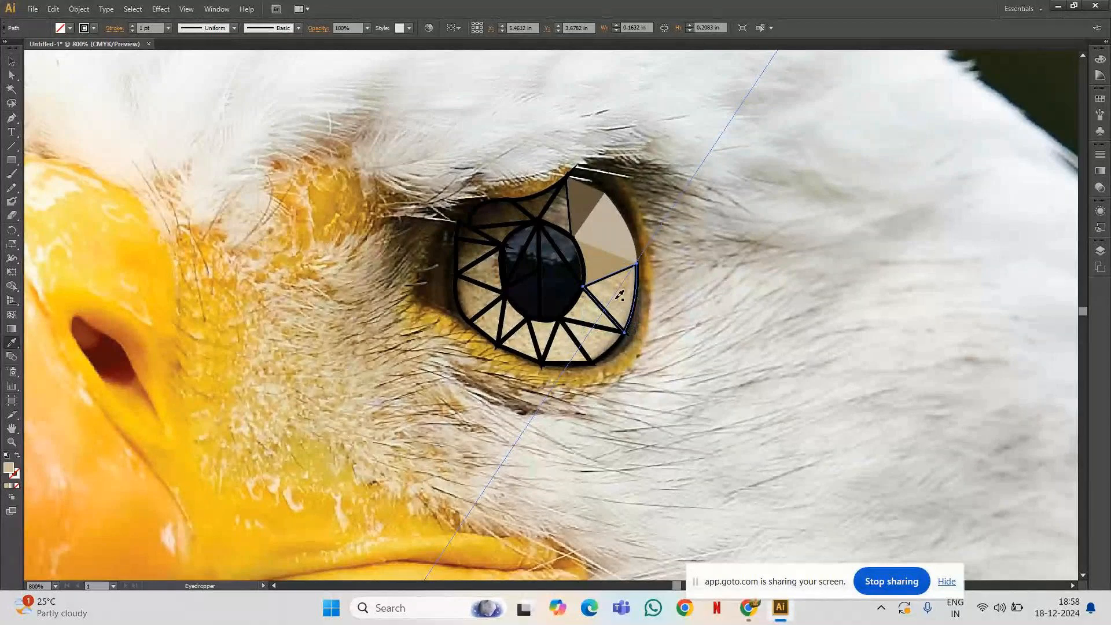
left_click(619, 295)
key("v")
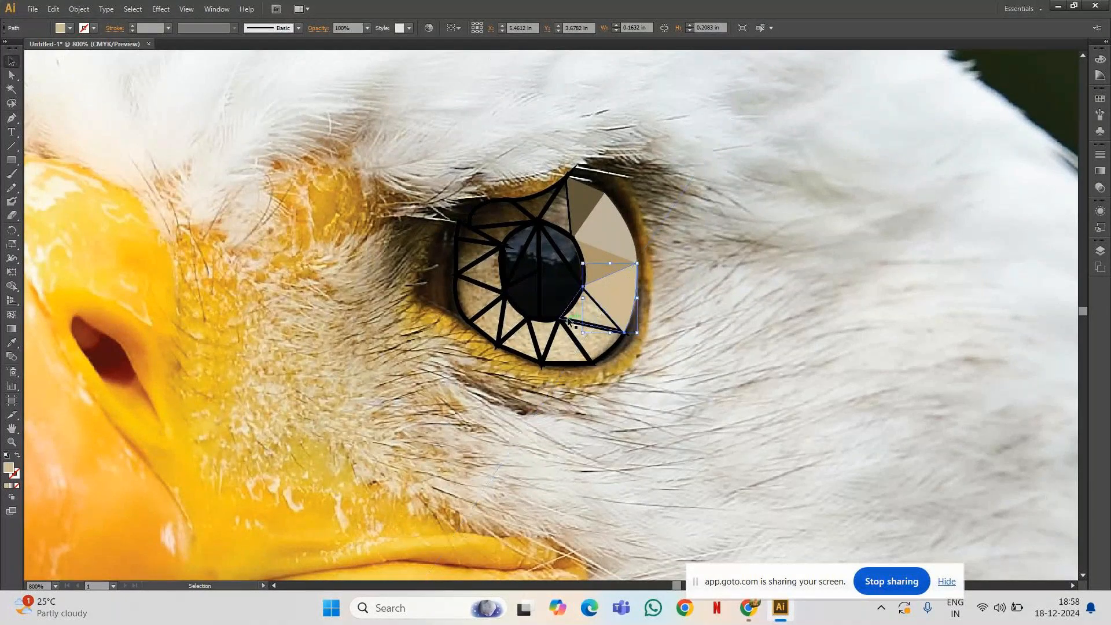
left_click(571, 322)
key("i")
left_click(587, 307)
key("v")
Fill the iris's lower-right edge facet and the adjacent bottom triangle with cream tones sampled from the photo.
left_click(592, 346)
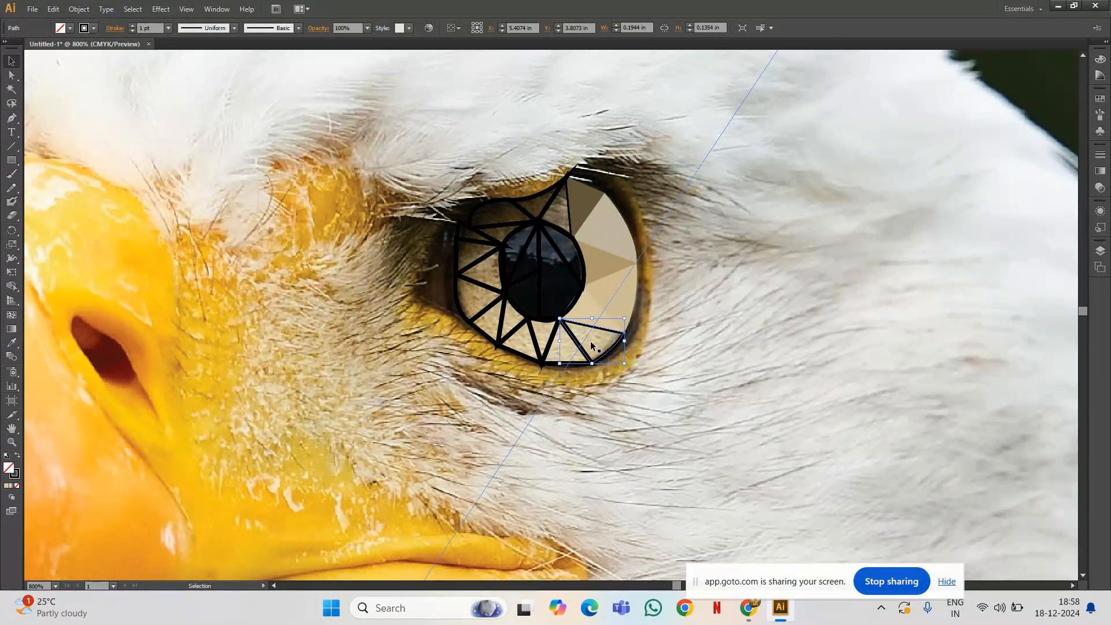
key("i")
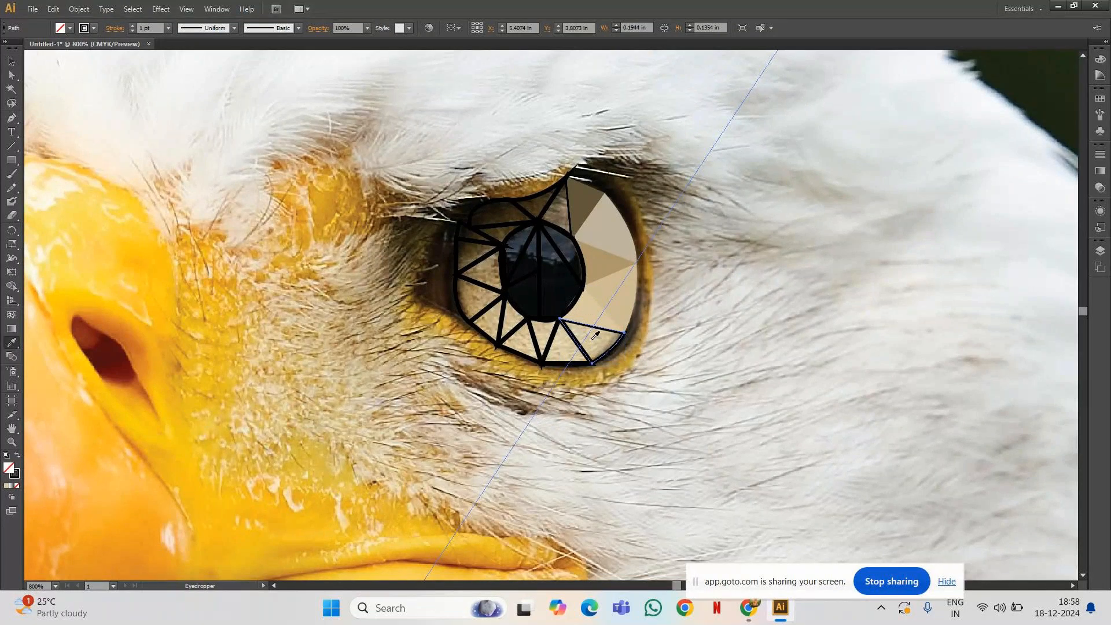
left_click(593, 339)
key("v")
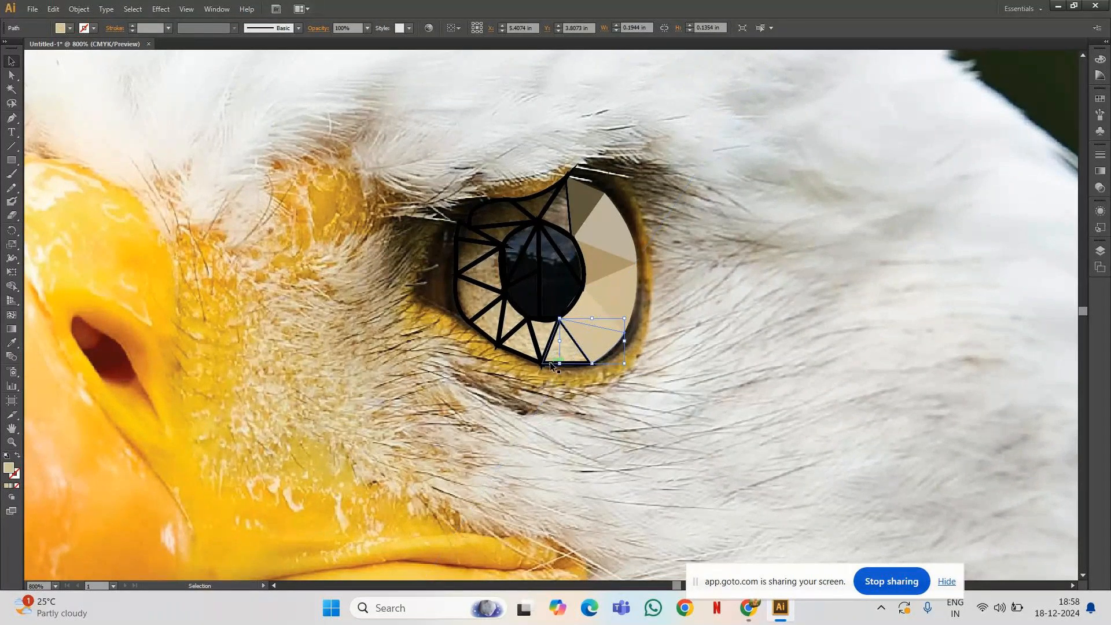
left_click(550, 363)
key("i")
left_click(565, 349)
left_click(566, 347)
key("v")
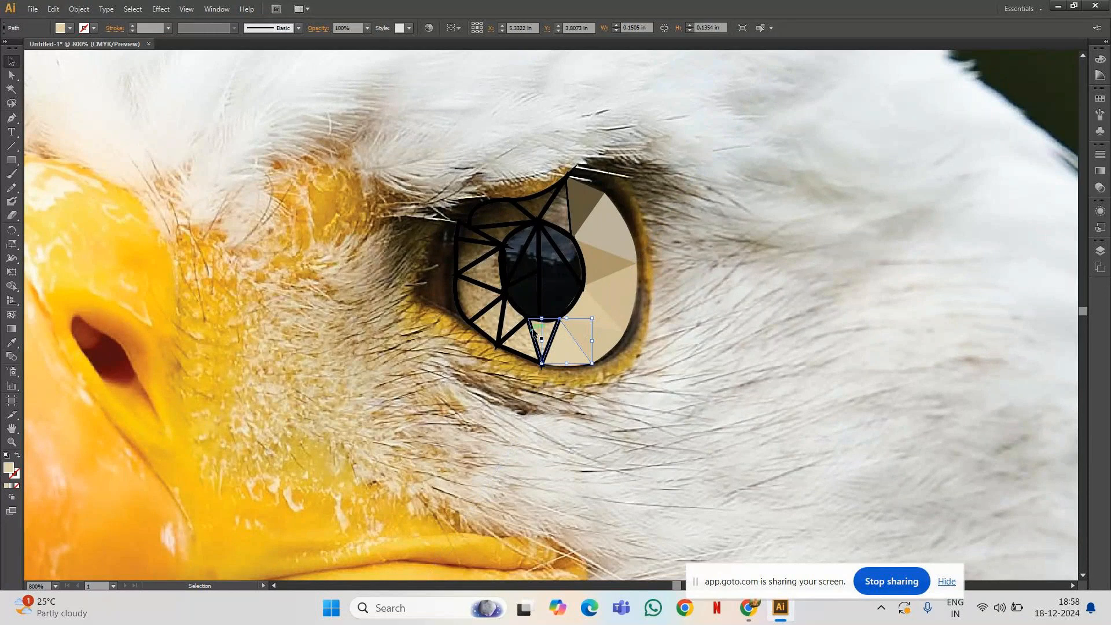
Fill the narrow triangle directly below the pupil with tan sampled from the photo.
left_click(534, 331)
key("i")
left_click(543, 324)
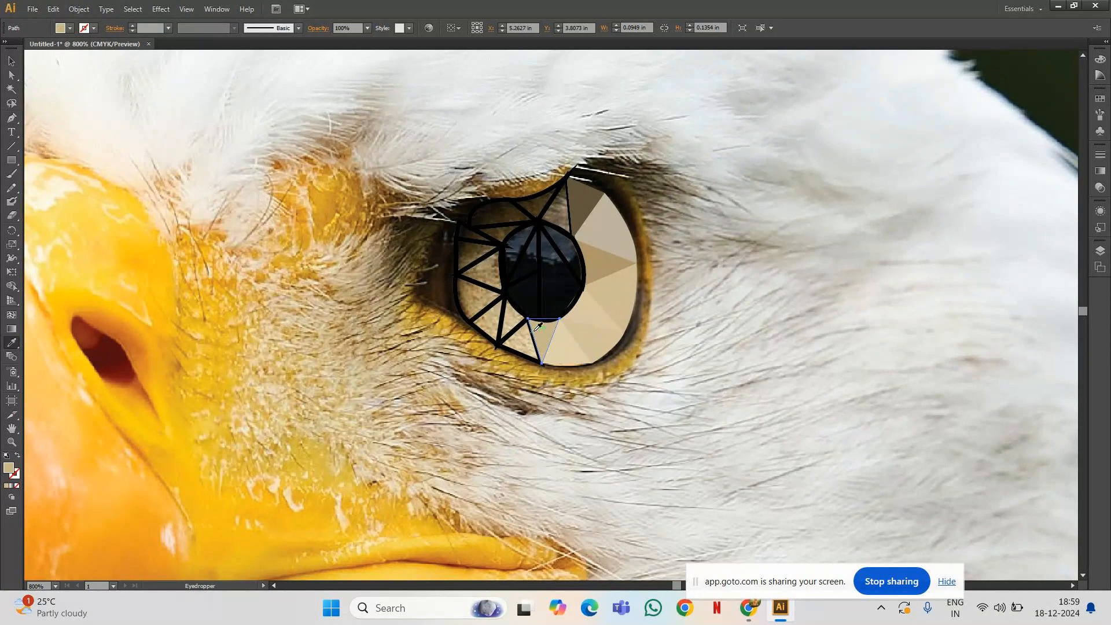
key("v")
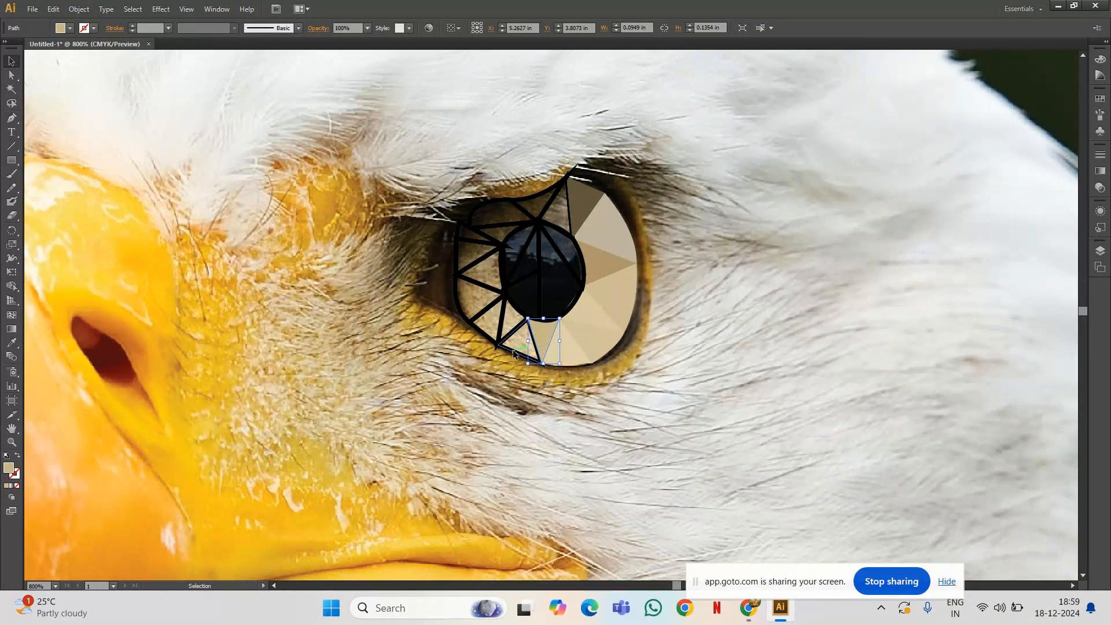
Fill the two adjoining triangles at the pupil's lower left with beige tones sampled from the photo.
left_click(504, 329)
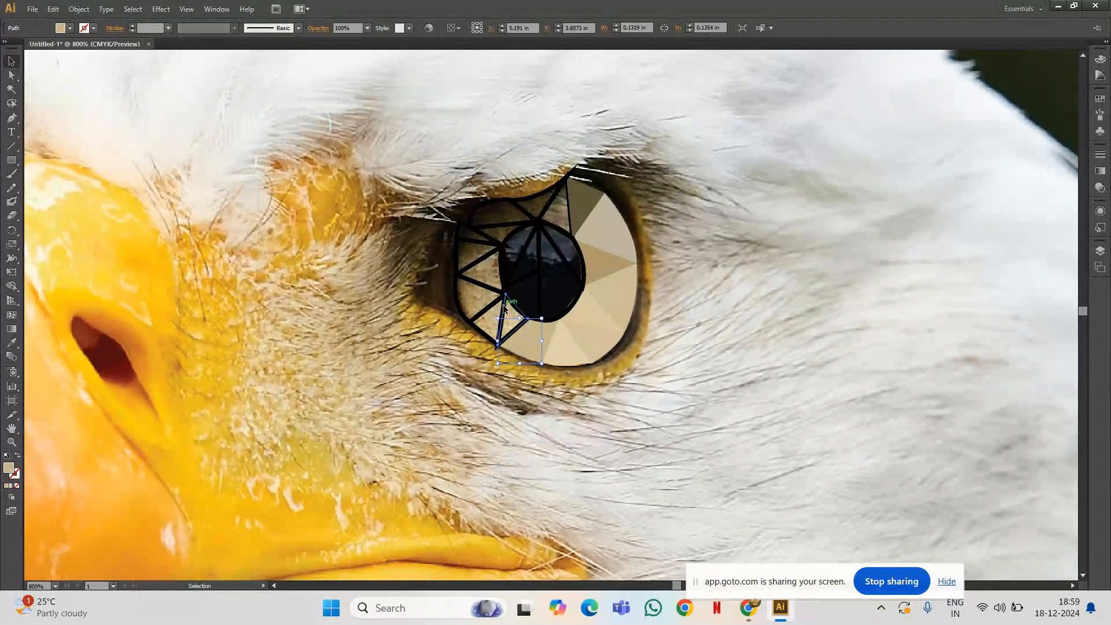
left_click(505, 306)
key("i")
left_click(509, 306)
key("v")
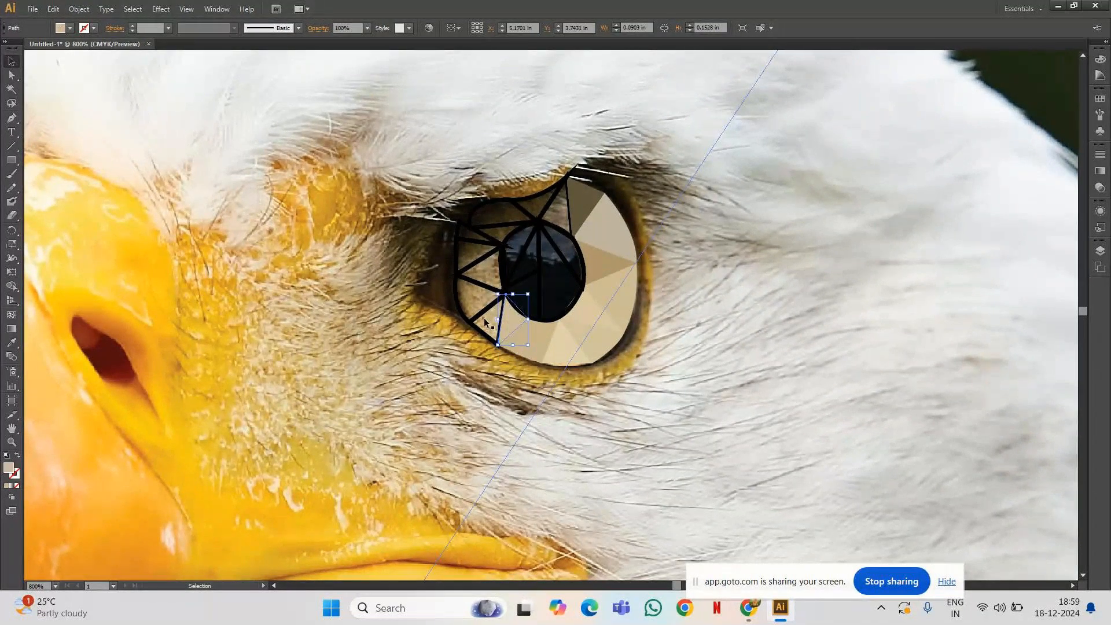
Fill the two adjoining facets along the iris's lower-left edge with beige and tan tones sampled from the photo.
left_click(486, 321)
key("i")
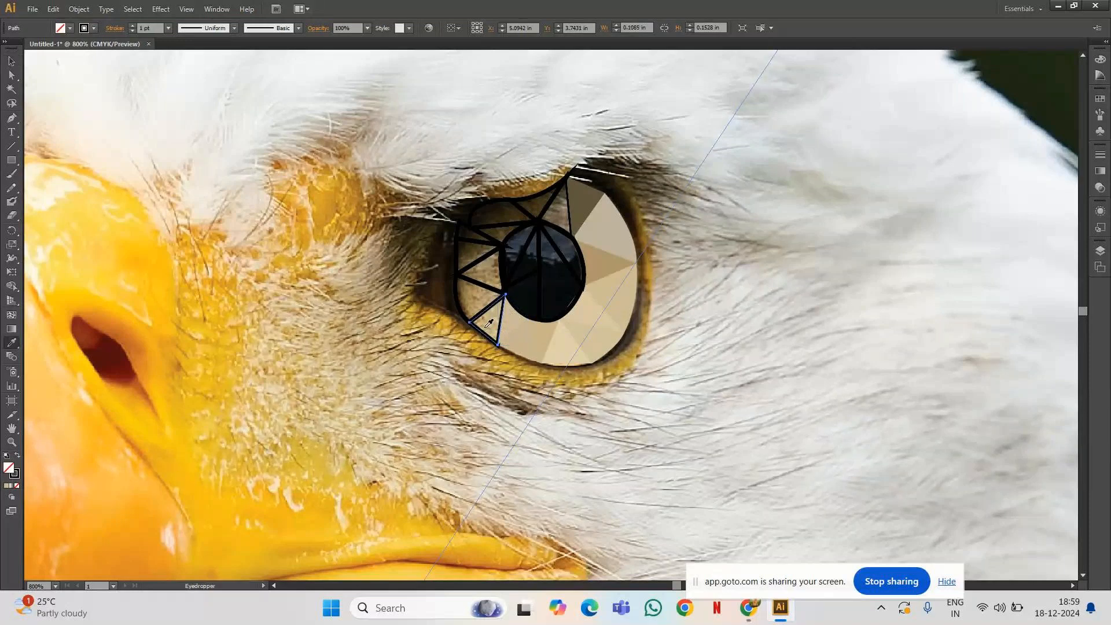
left_click(487, 309)
key("v")
left_click(460, 297)
key("i")
left_click(471, 297)
left_click(473, 294)
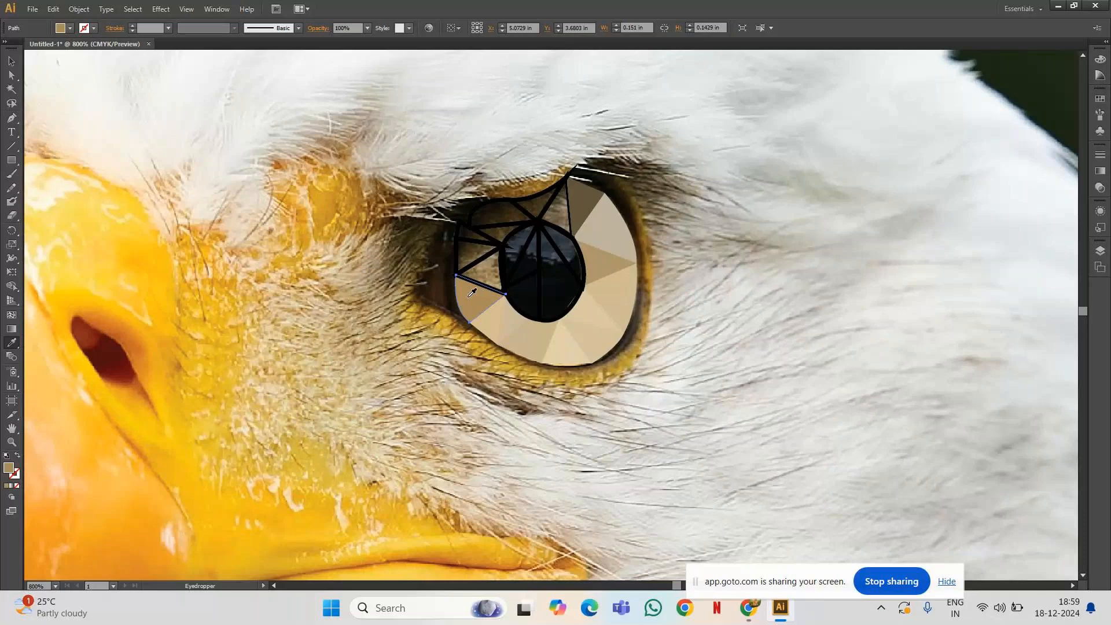
Fill the triangle directly left of the pupil and the edge facet above it with brown tones sampled from the photo.
left_click(477, 283, "ctrl")
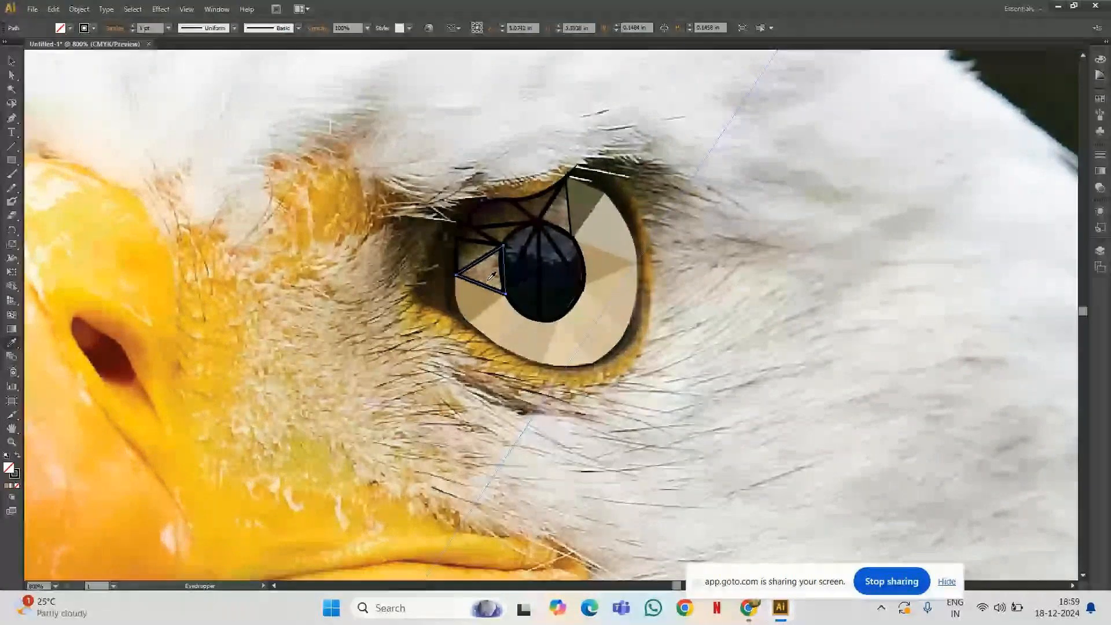
left_click(487, 275)
key("v")
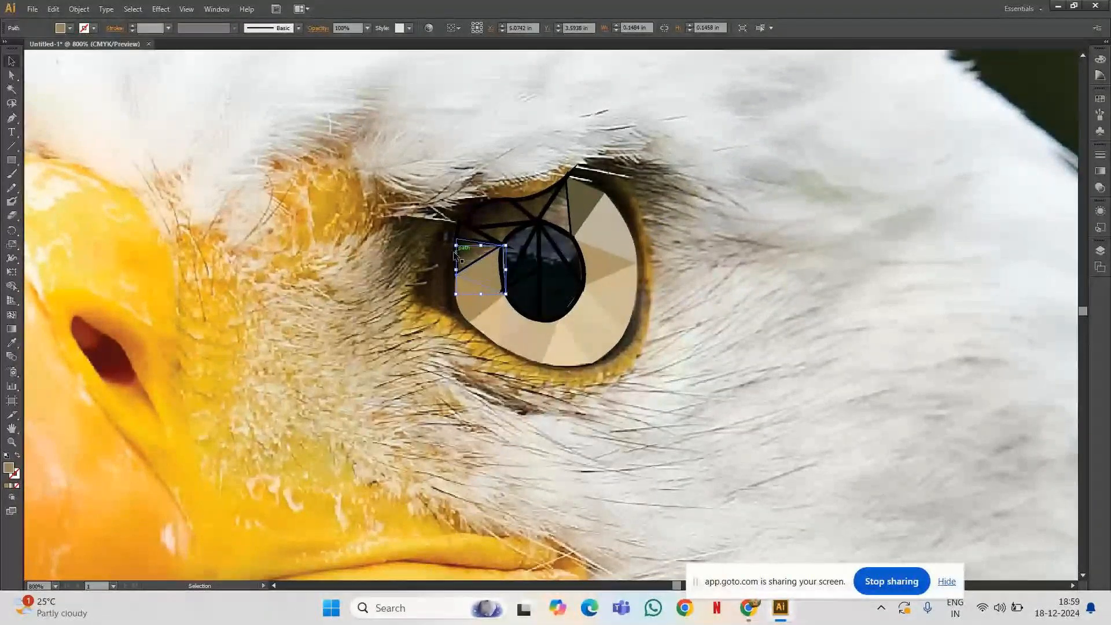
left_click(472, 249)
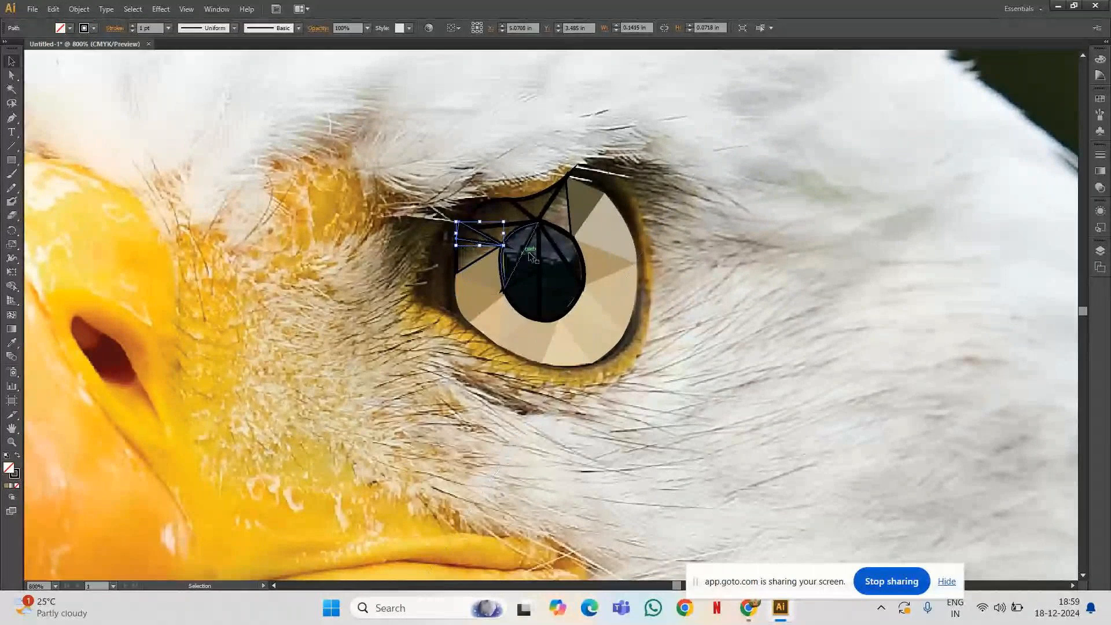
left_click(471, 259)
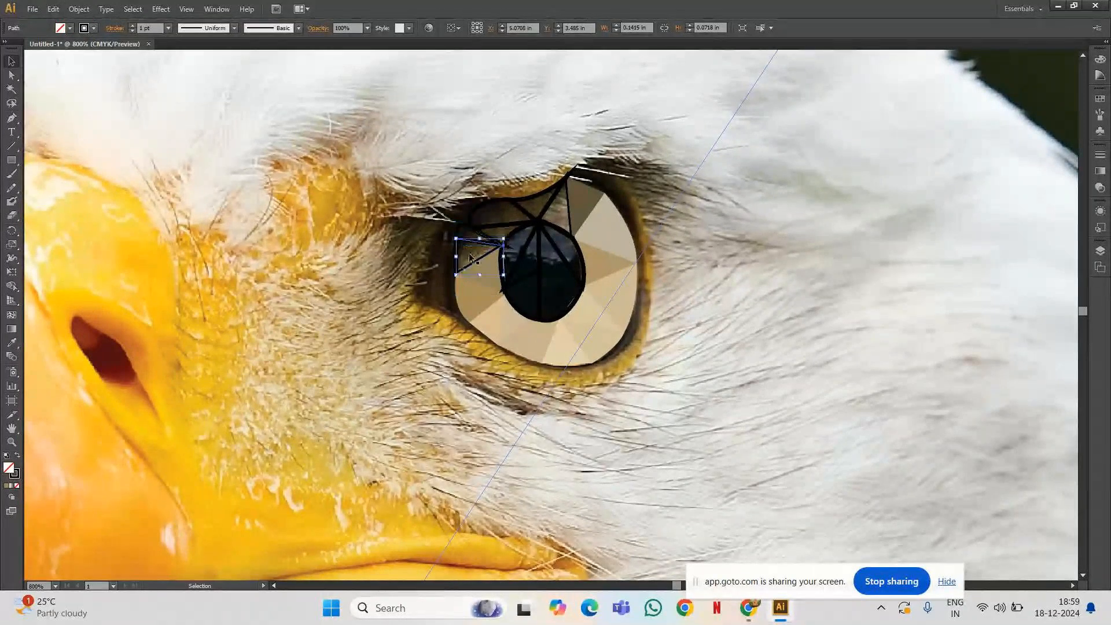
key("i")
left_click(473, 247)
key("v")
Fill the two narrow triangles at the pupil's upper left with brown tones sampled from the photo.
left_click(461, 234)
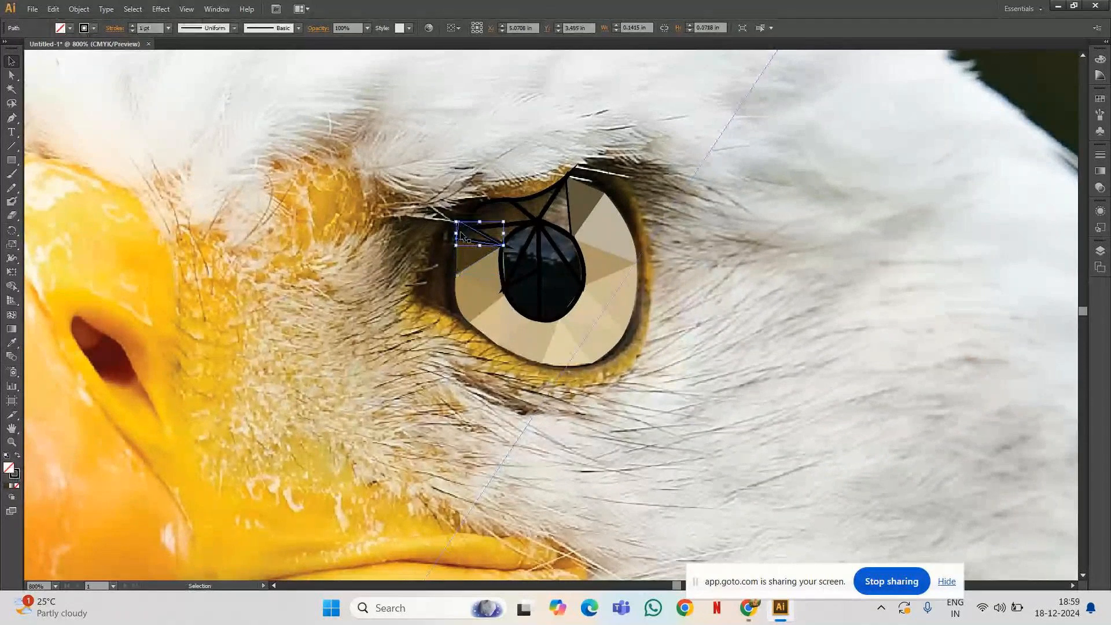
key("i")
left_click(486, 232)
key("v")
left_click(509, 234)
key("i")
left_click(508, 230)
key("v")
Fill the iris's upper-left edge facet and the adjoining curved top facet with dark browns sampled from the photo.
left_click(517, 209)
key("i")
left_click(506, 214)
left_click(508, 212)
key("v")
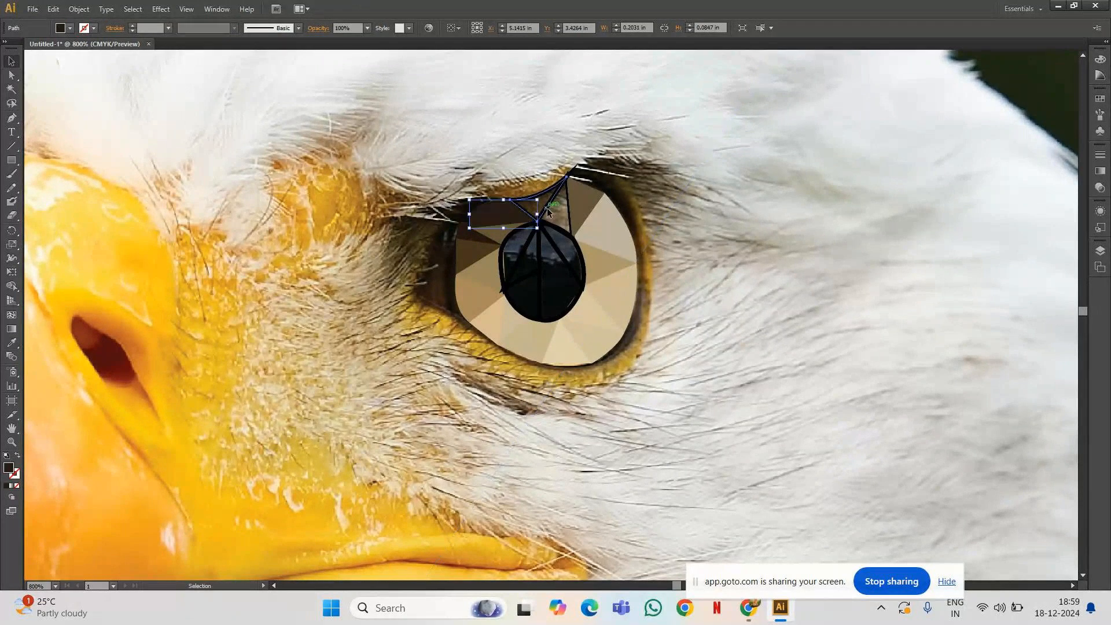
key("ctrl+z")
key("i")
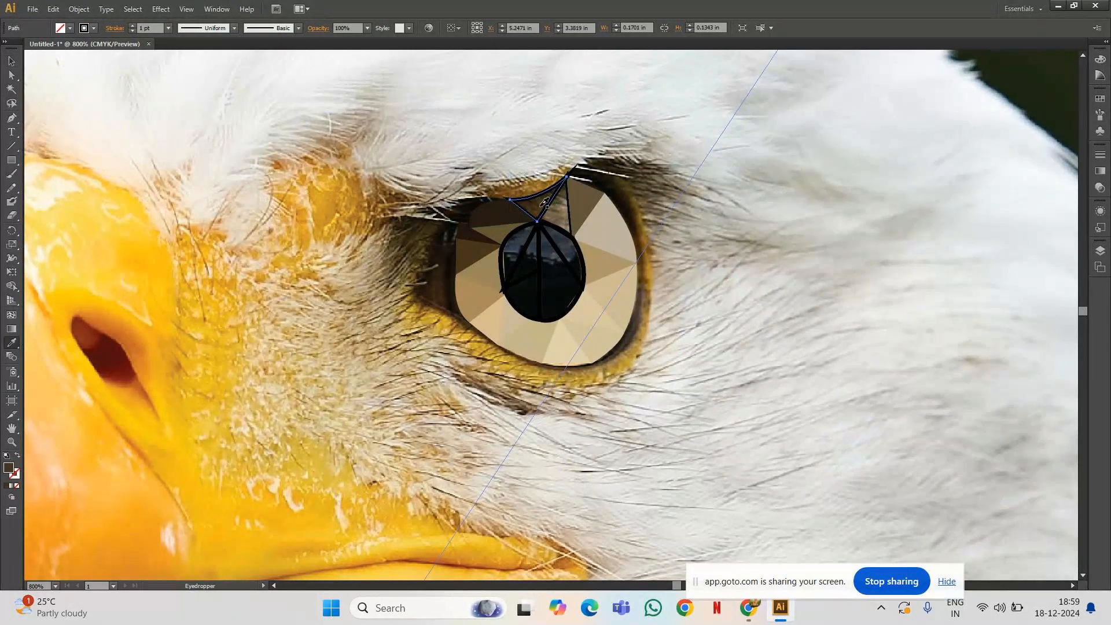
left_click(548, 207)
key("v")
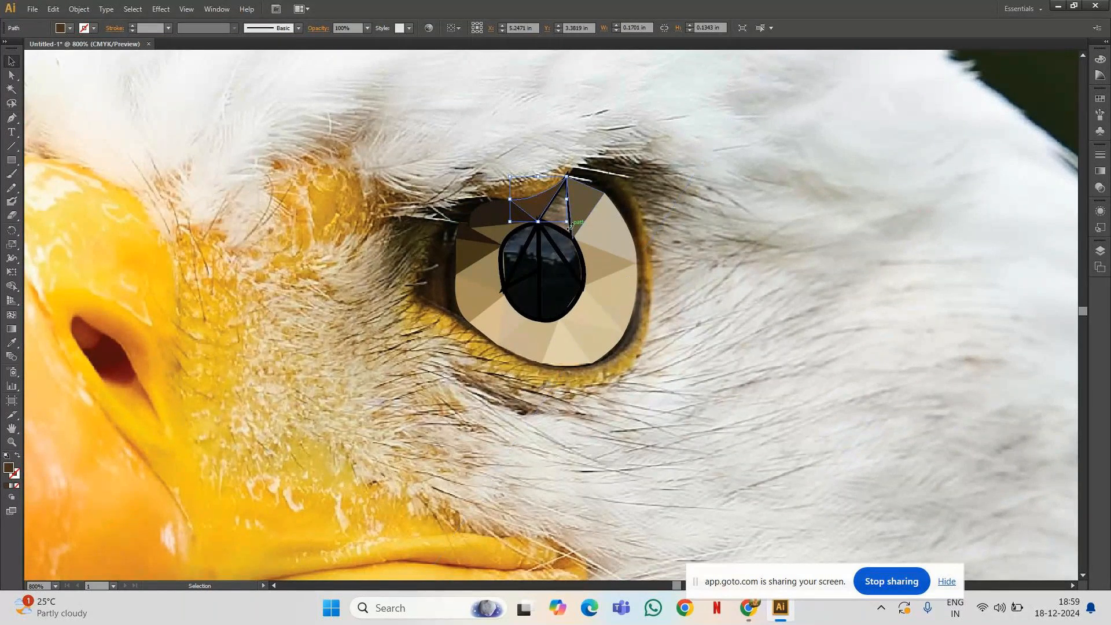
Fill the pupil's upper-right edge facet with dark blue-grey sampled from the photo.
left_click(563, 228)
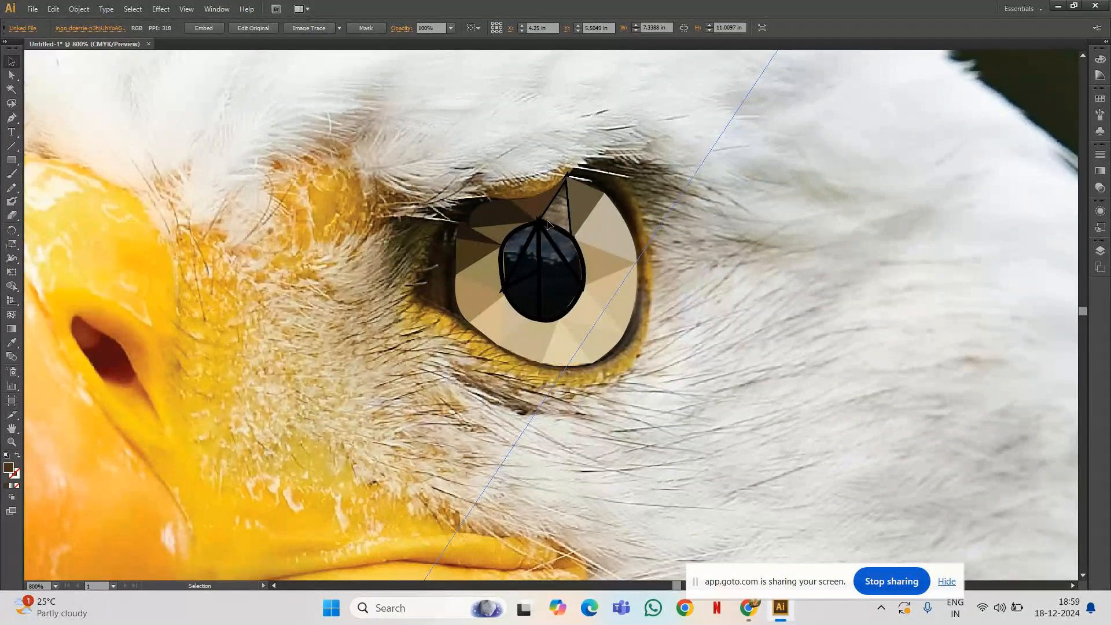
left_click(552, 224)
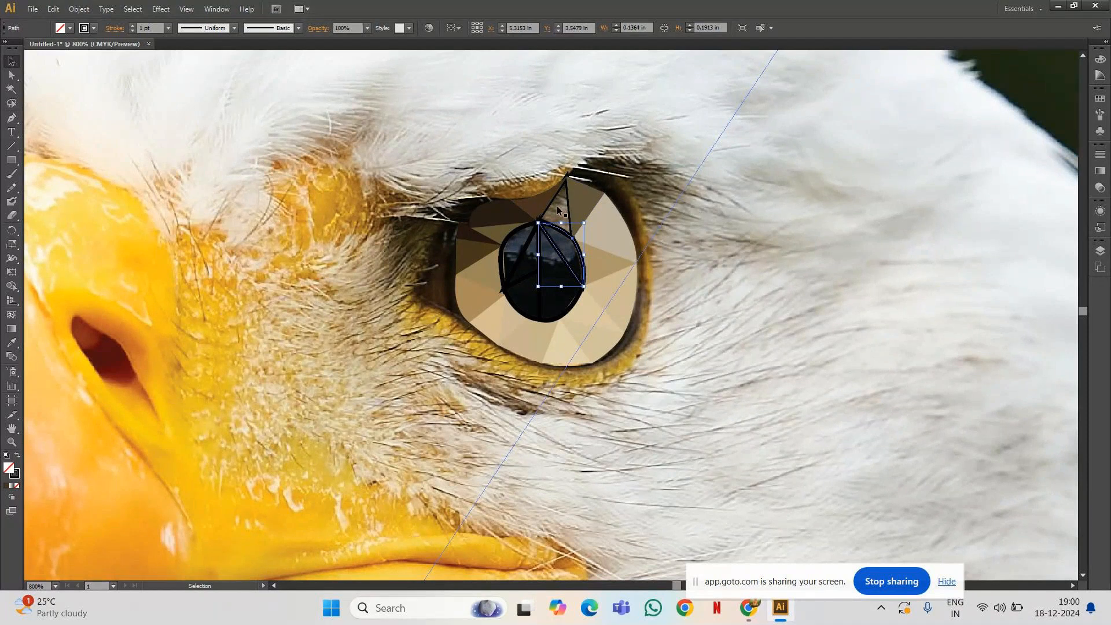
left_click(557, 206)
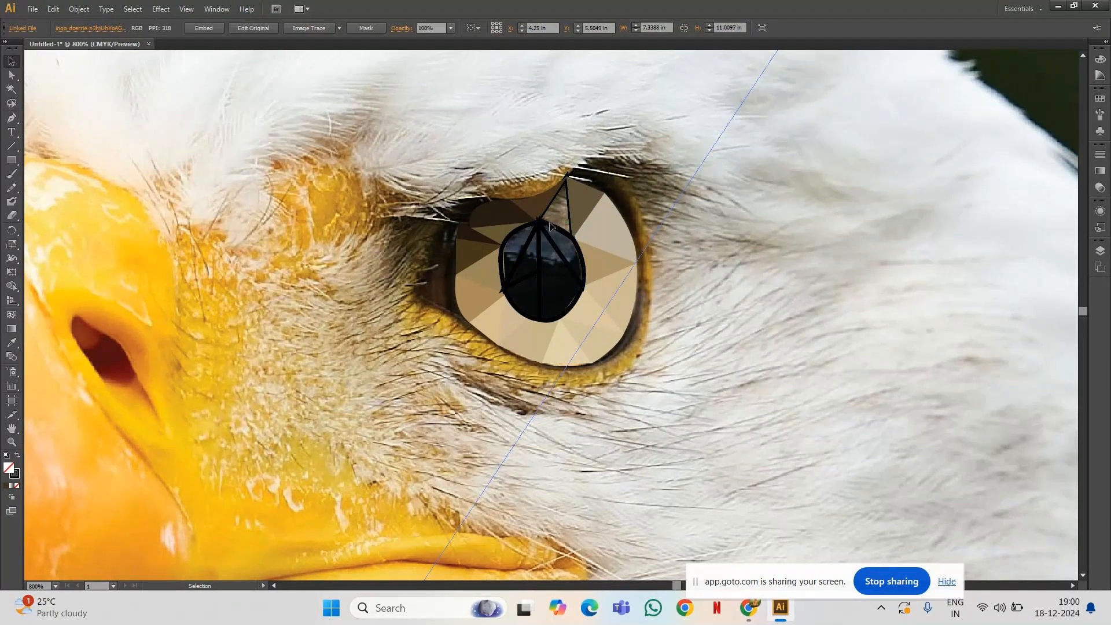
left_click(551, 228)
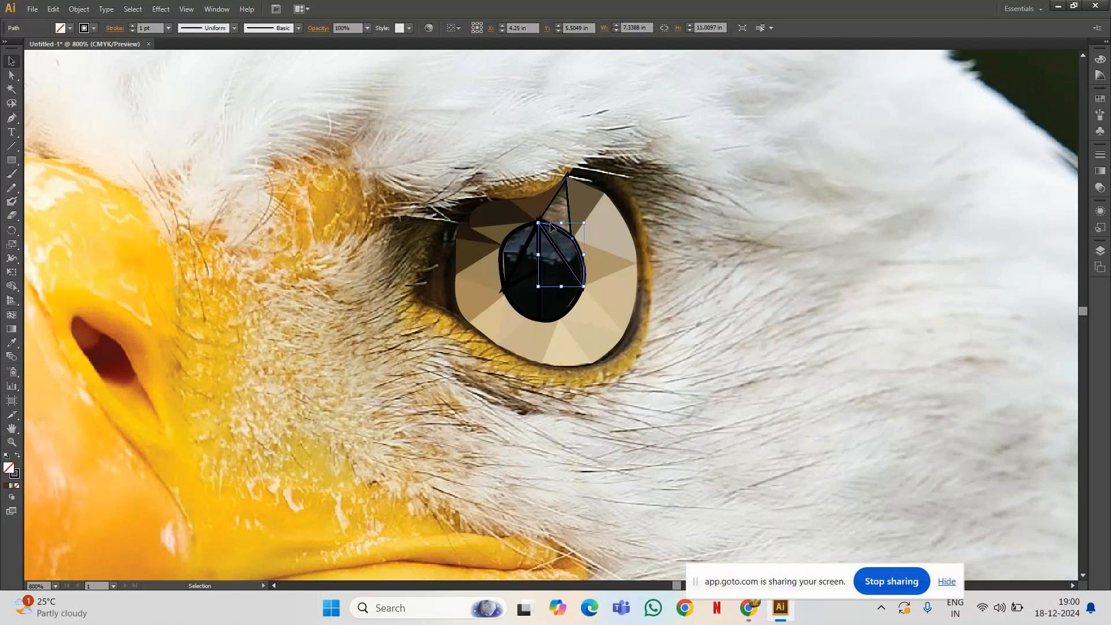
key("i")
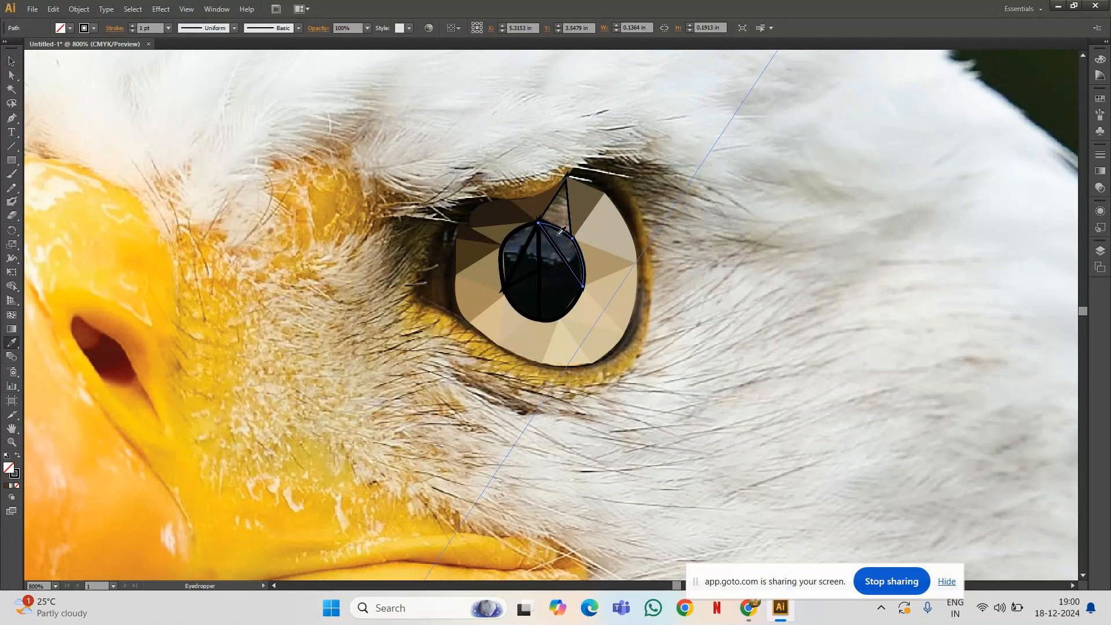
left_click(560, 231)
key("v")
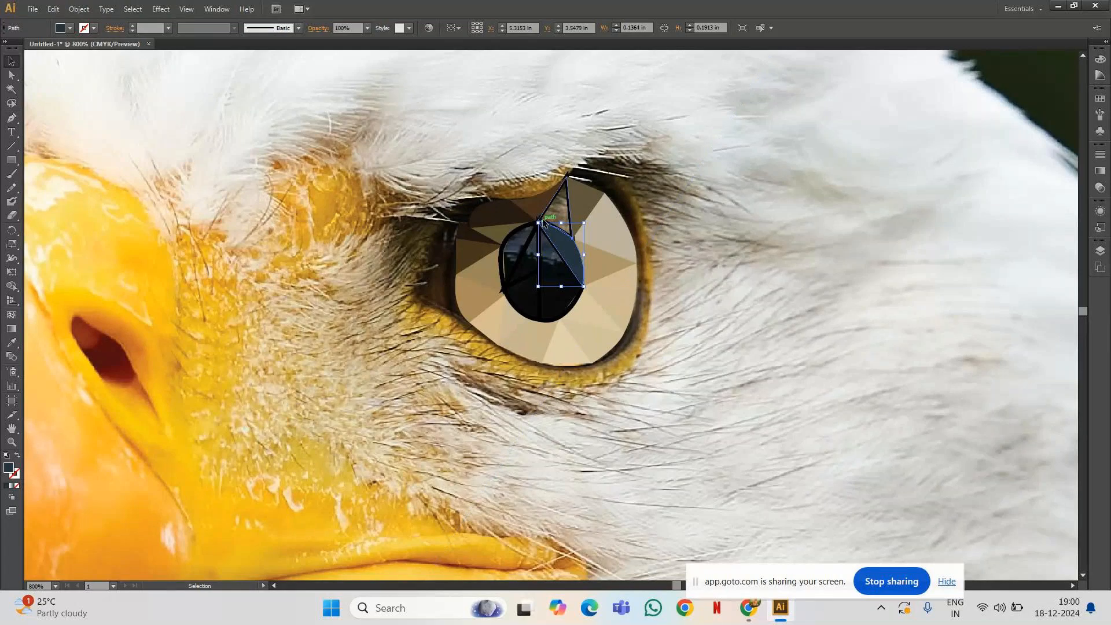
Fill the remaining unfilled triangle above the pupil with grey-brown sampled from the photo.
left_click(543, 225)
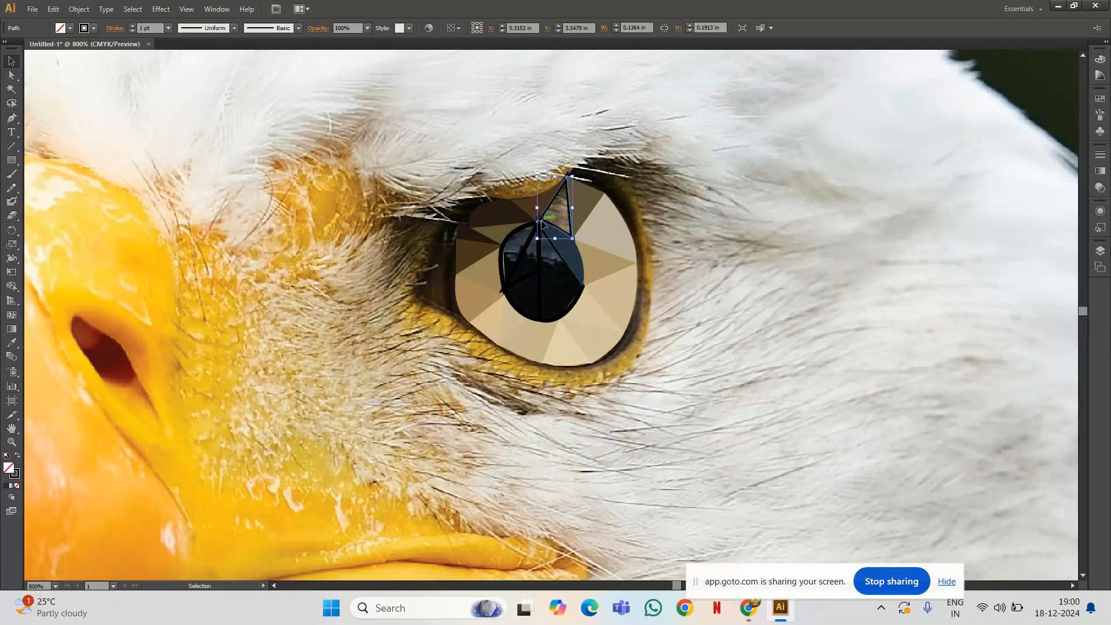
key("i")
left_click(554, 218)
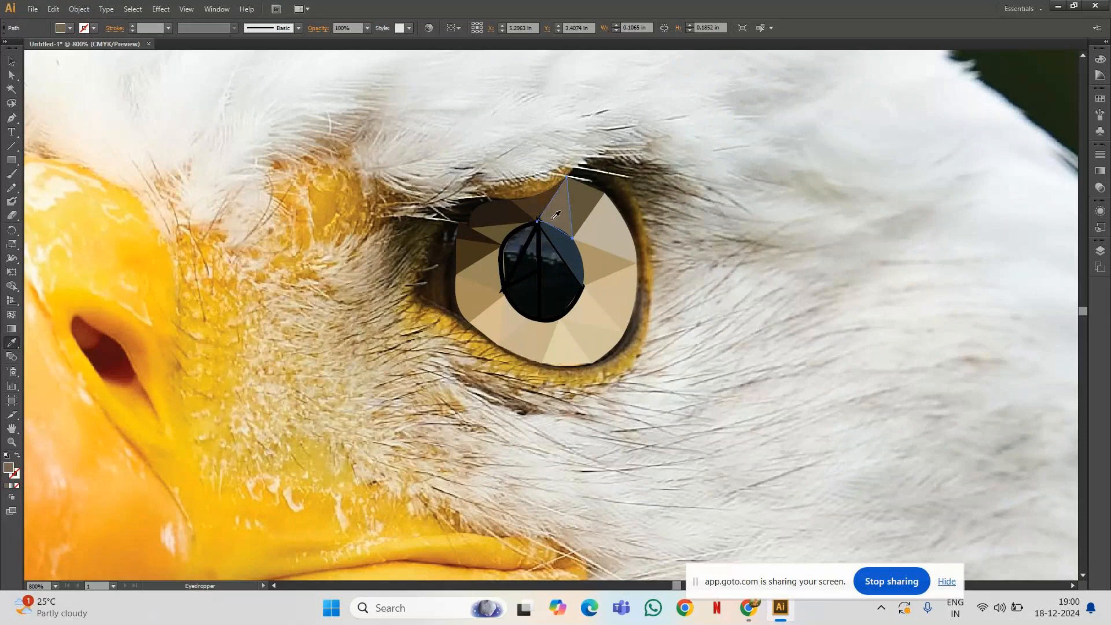
key("v")
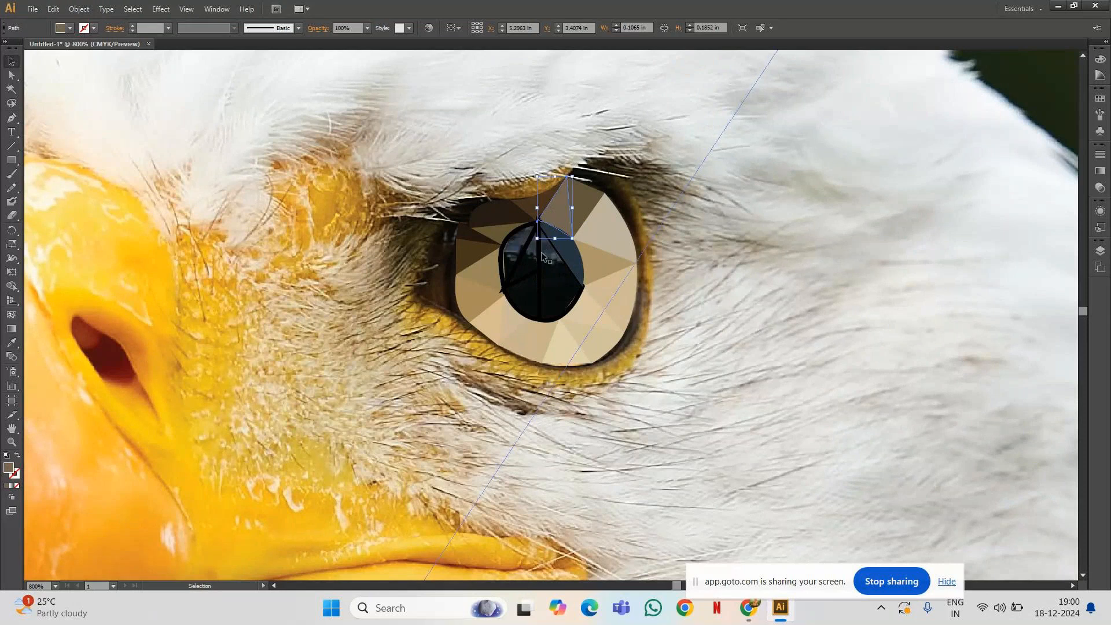
Fill the pupil's inner left triangle with near-black and its upper-left edge facet with slate blue, both sampled from the photo.
left_click(533, 261)
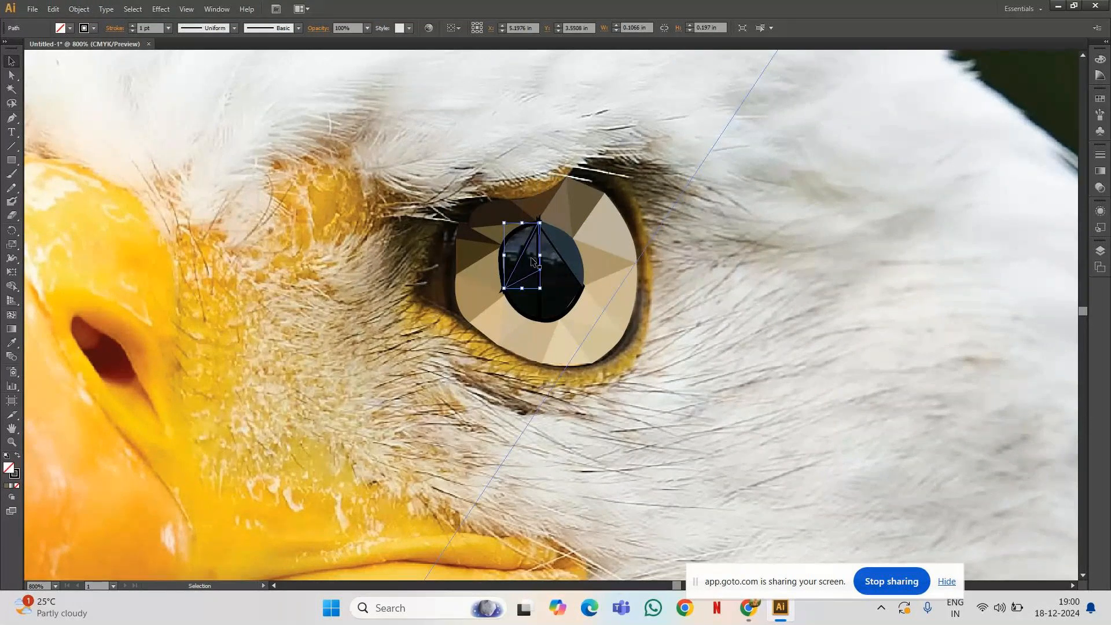
key("shift+x")
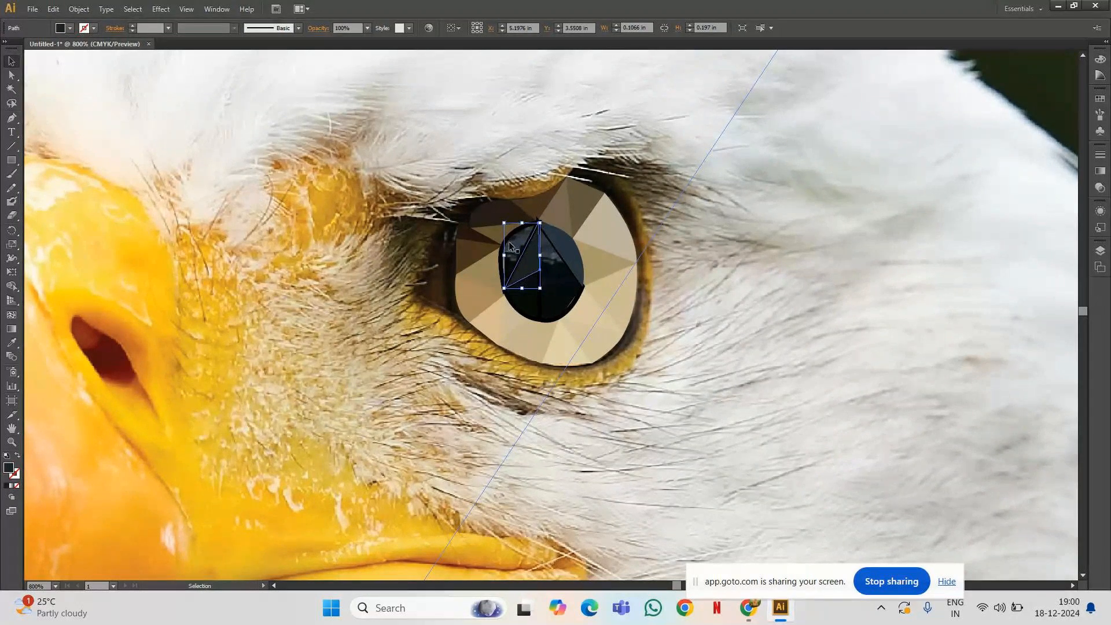
key("shift+x")
key("i")
key("x")
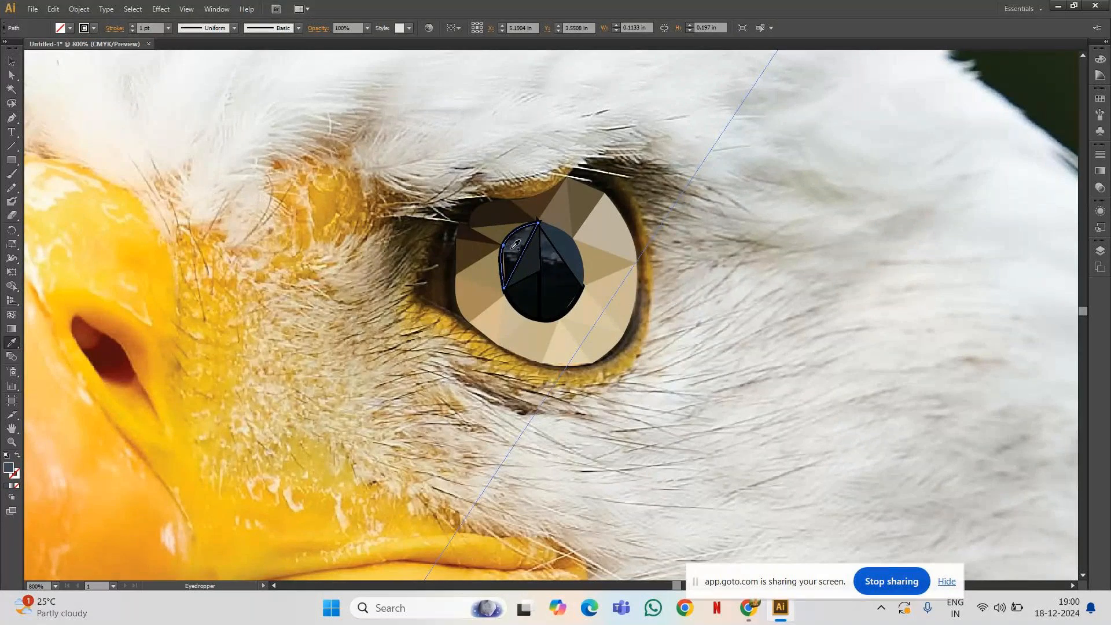
left_click(514, 247)
key("v")
Fill the pupil's lower-left facet and the large facet in its right half with black sampled from the photo.
left_click(525, 307)
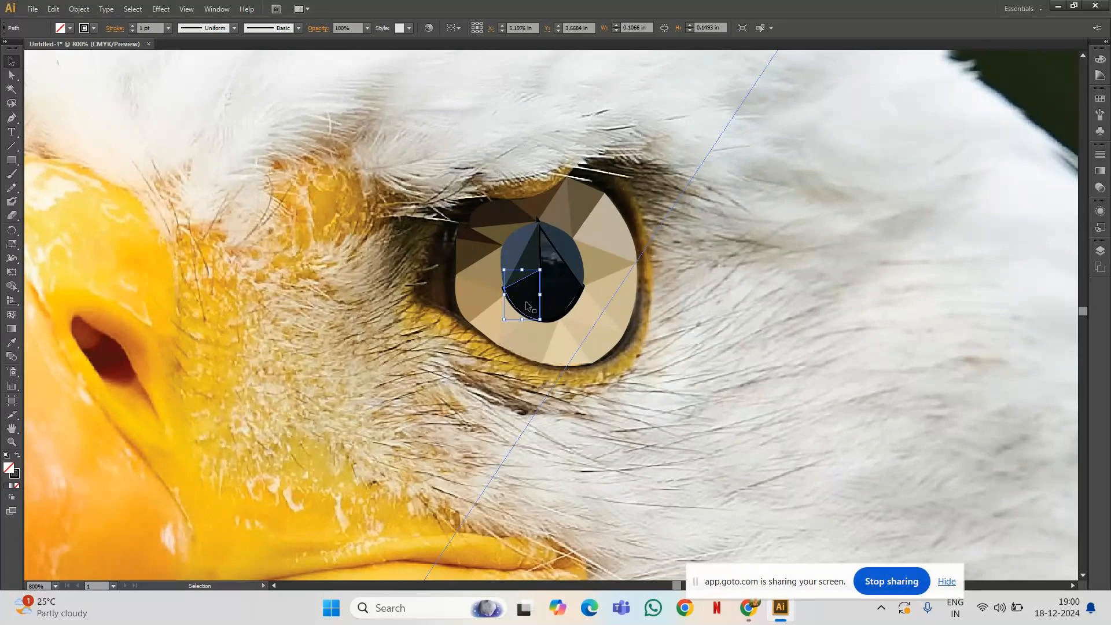
key("i")
left_click(534, 304)
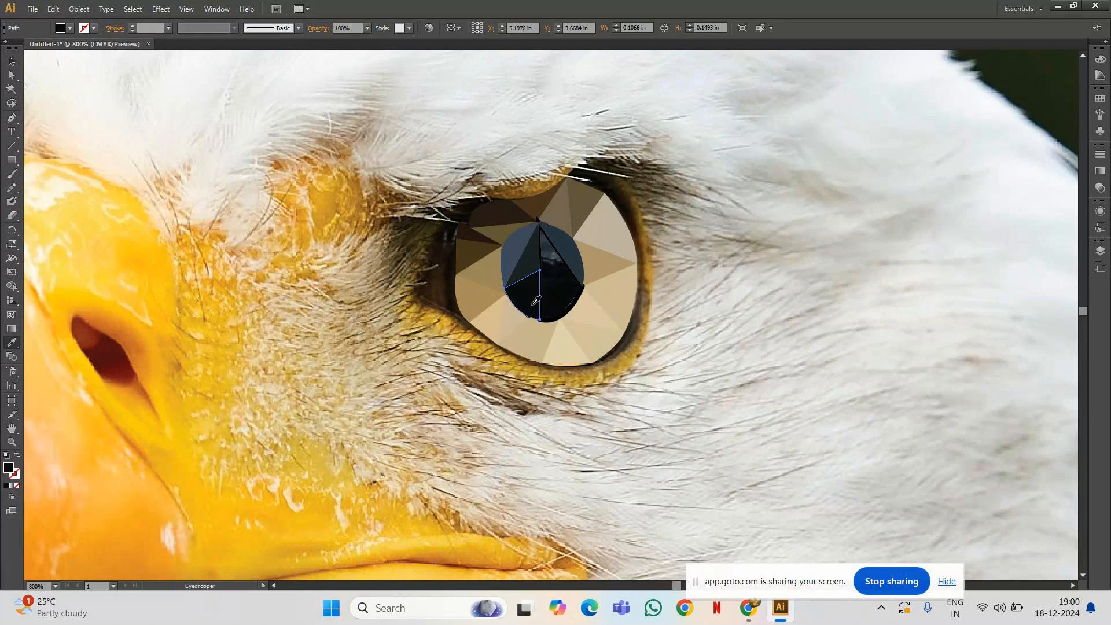
key("v")
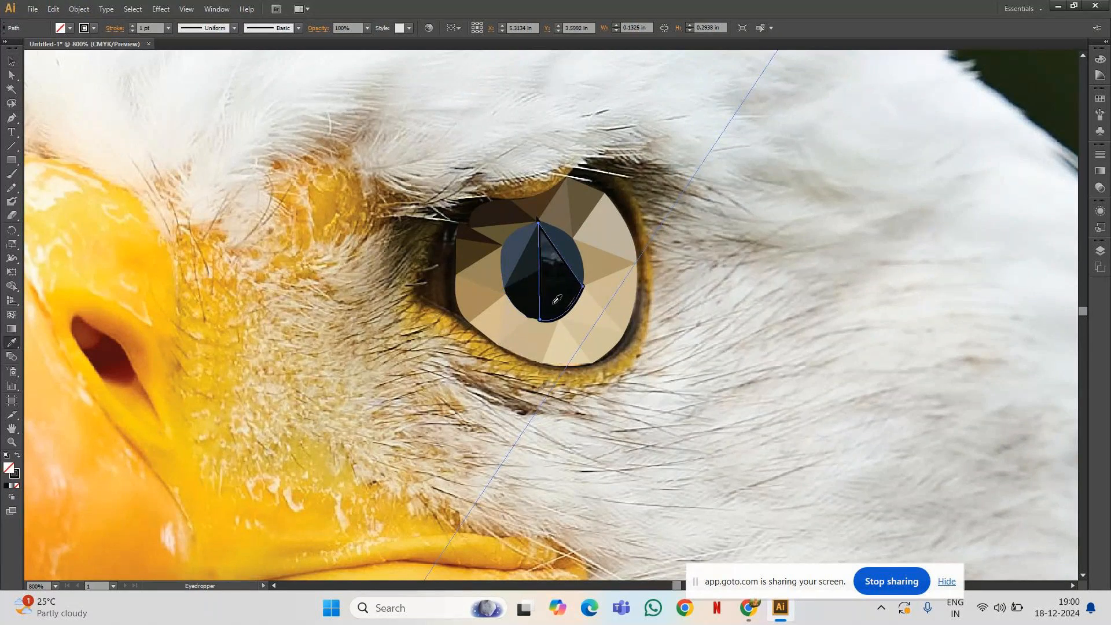
left_click(582, 290)
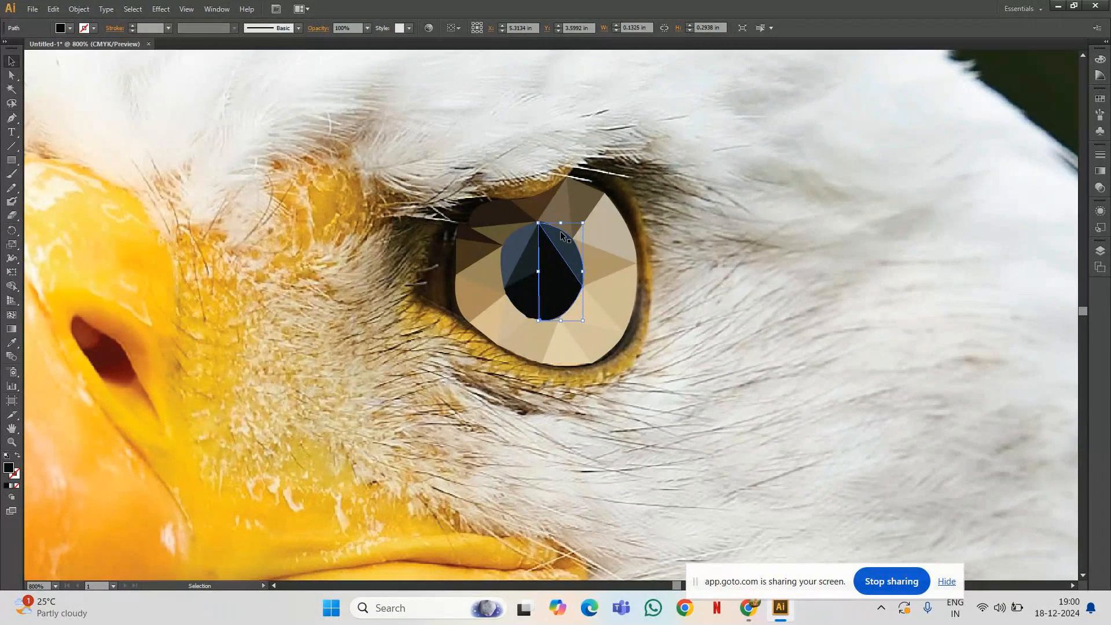
left_click(832, 242)
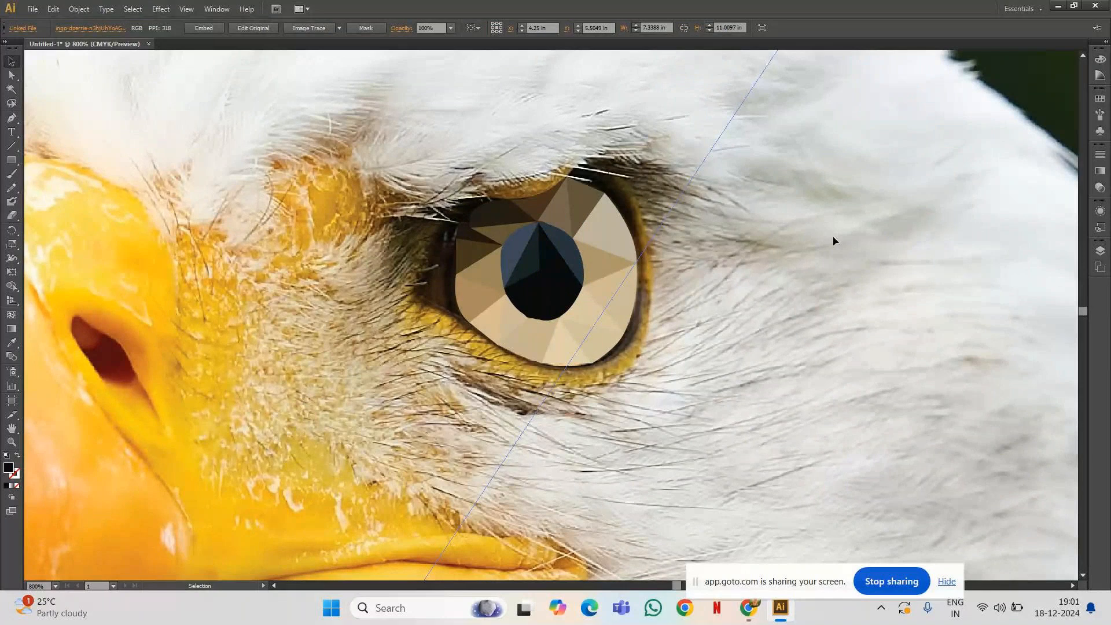
Examine the coloured low-poly eye against the whole eagle photo and again up close.
key("a")
key("ctrl+minus")
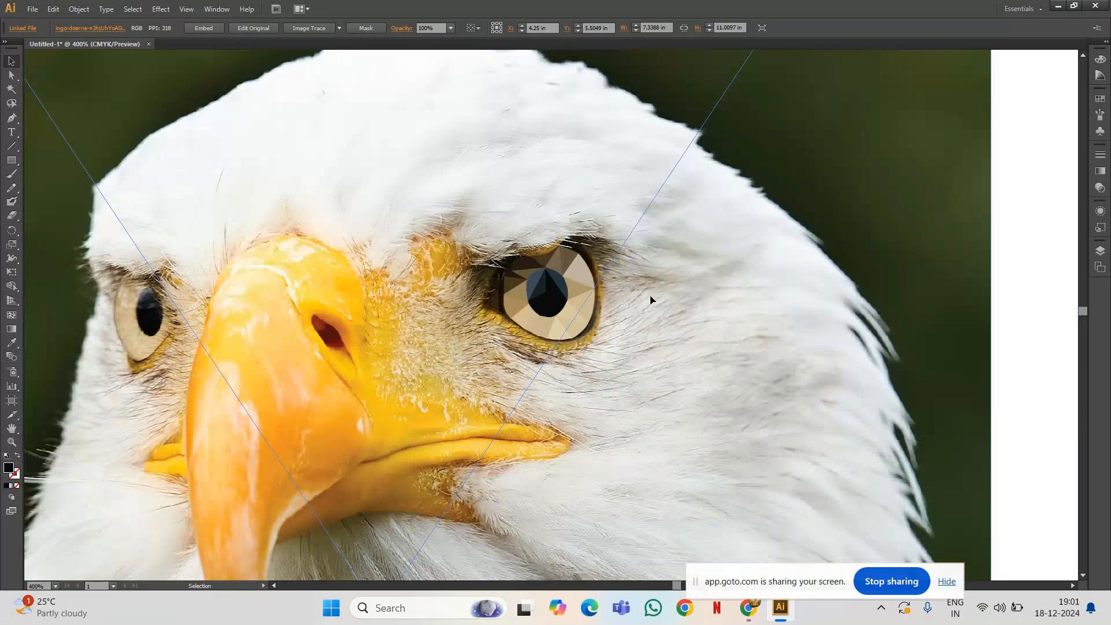
key("ctrl+minus")
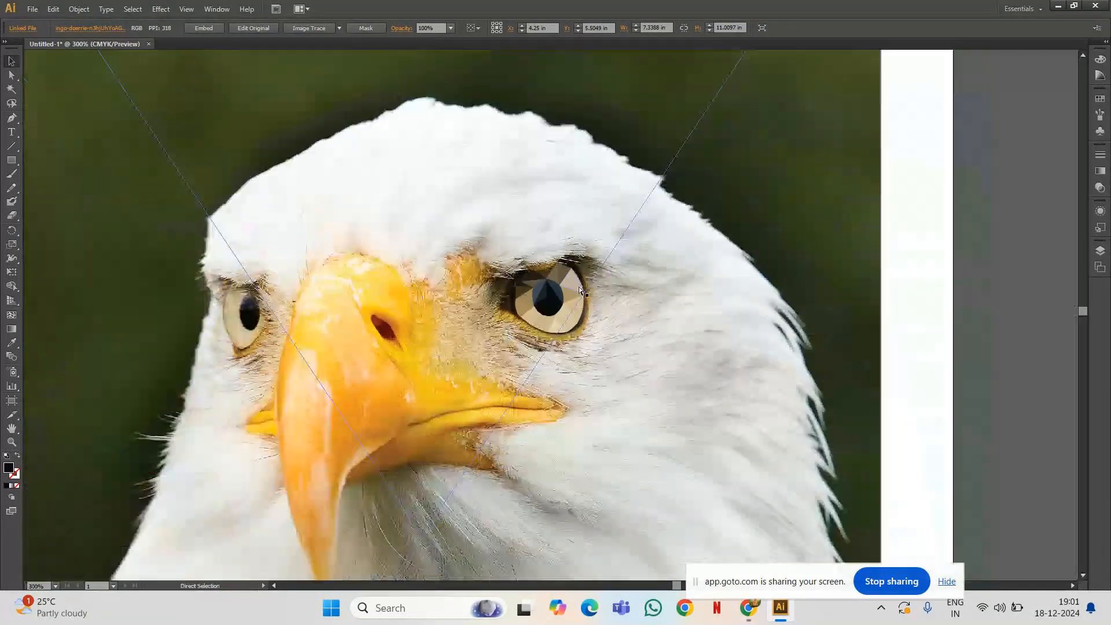
key("ctrl+minus")
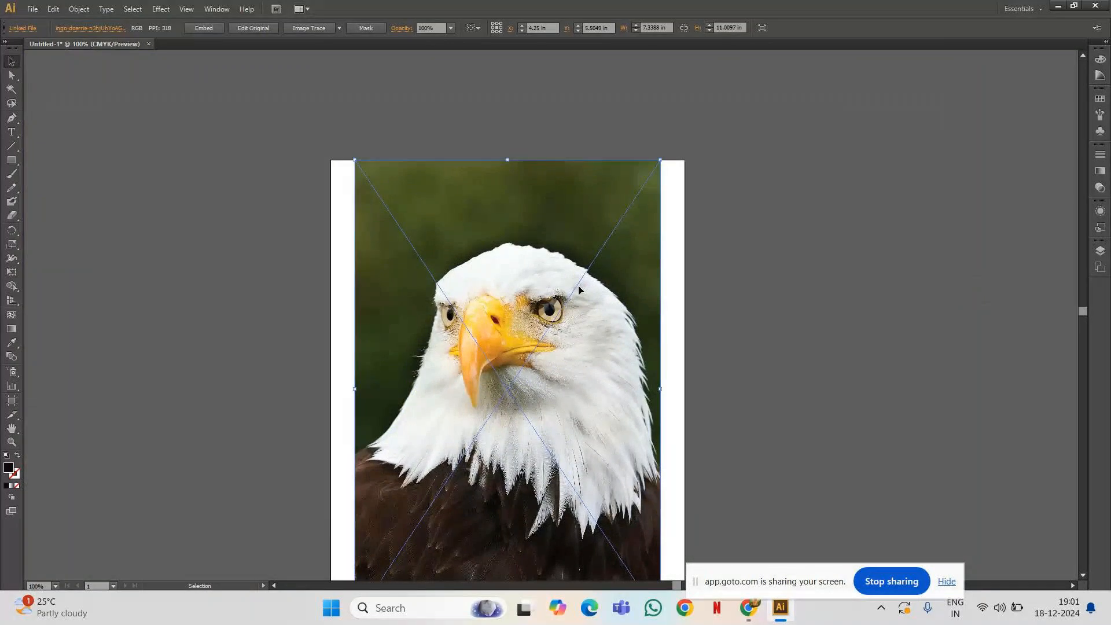
key("ctrl+plus")
key("ctrl+plus")
key("ctrl+plus")
key("ctrl+plus")
key("ctrl+plus")
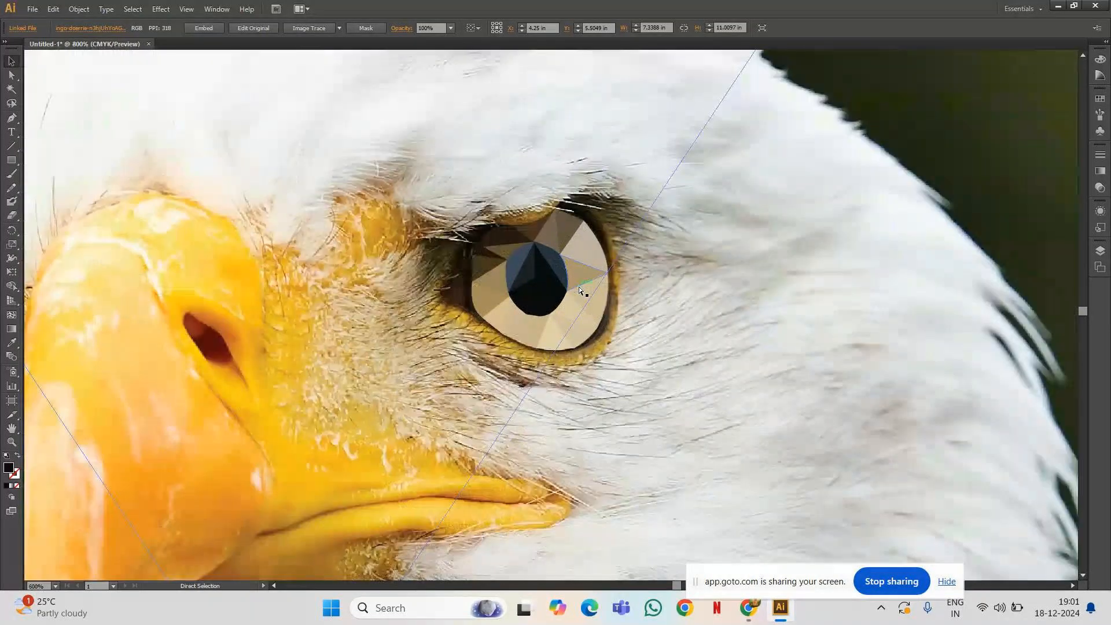
key("ctrl+plus")
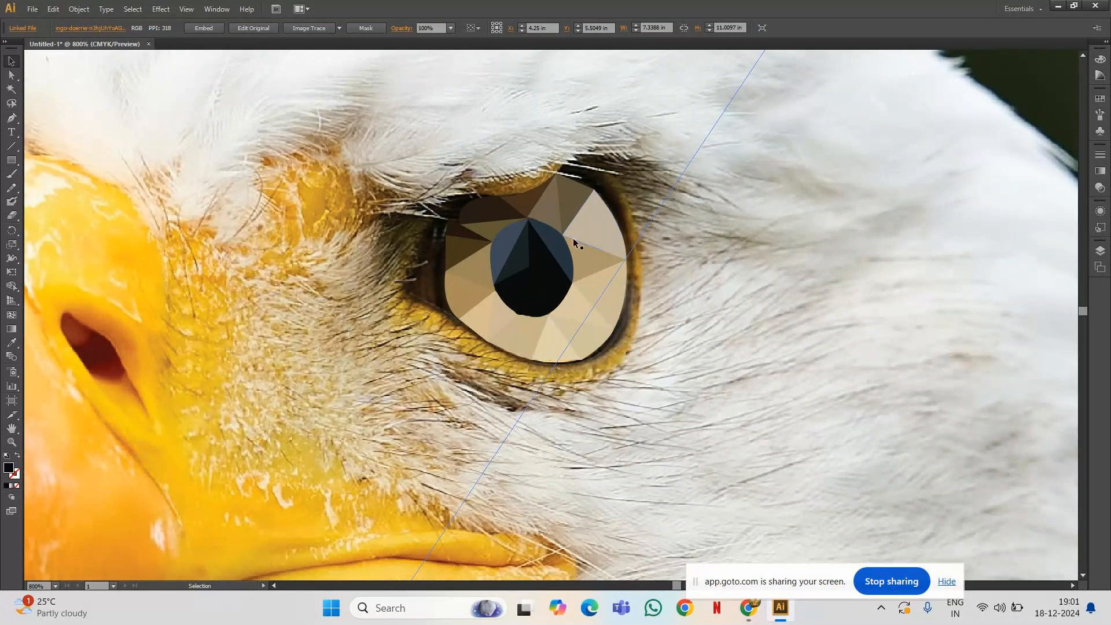
left_click(11, 118)
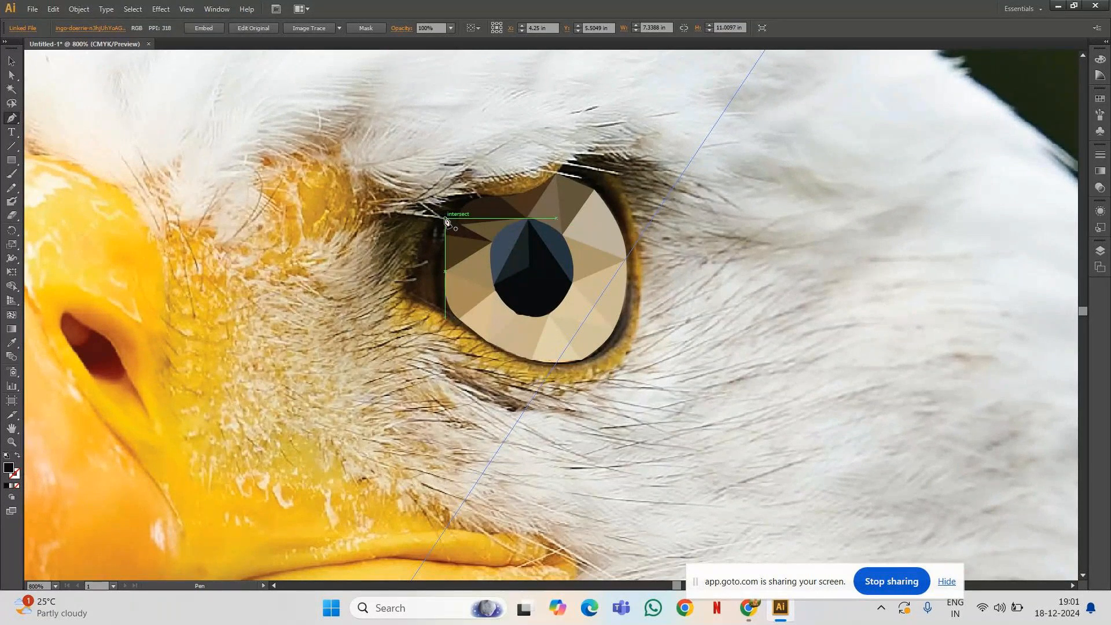
left_click(446, 237)
left_click(447, 235)
left_click(187, 9)
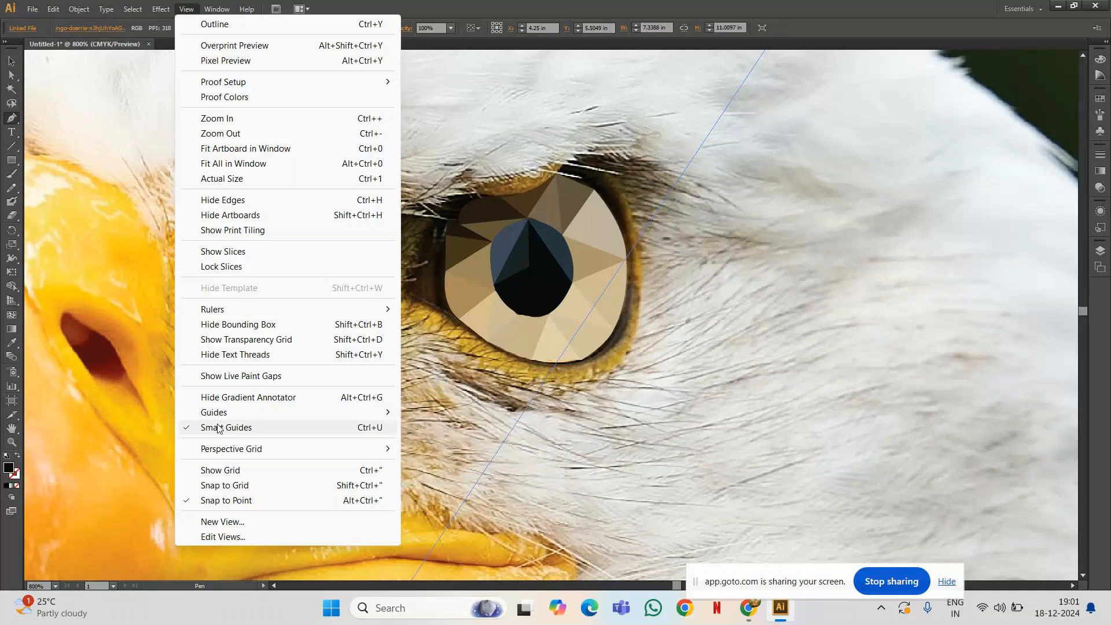
mouse_move(236, 454)
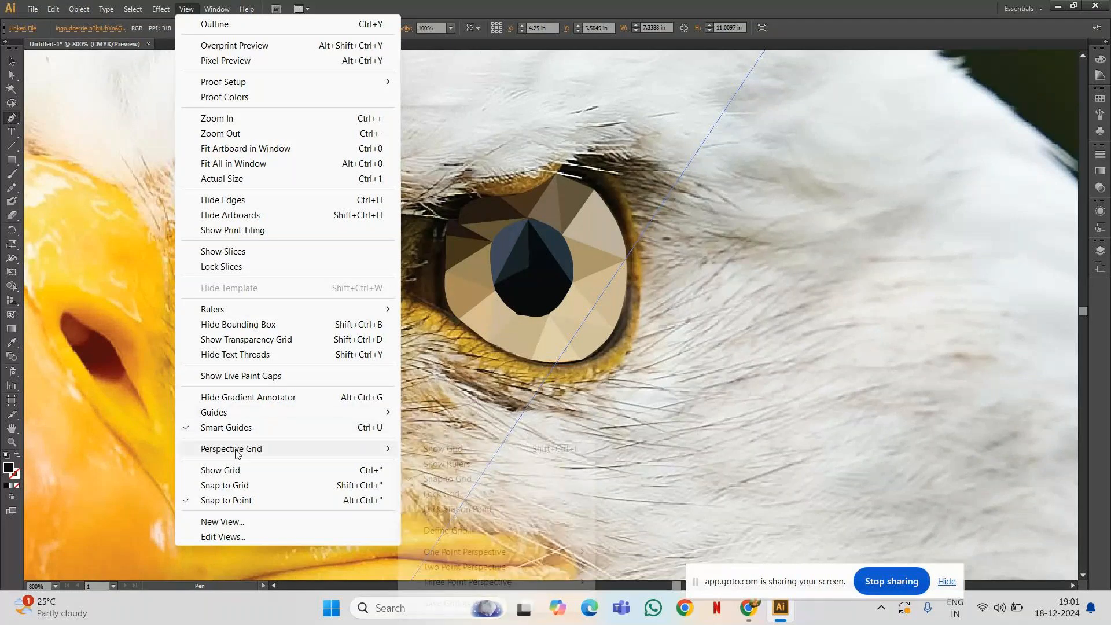
mouse_move(243, 420)
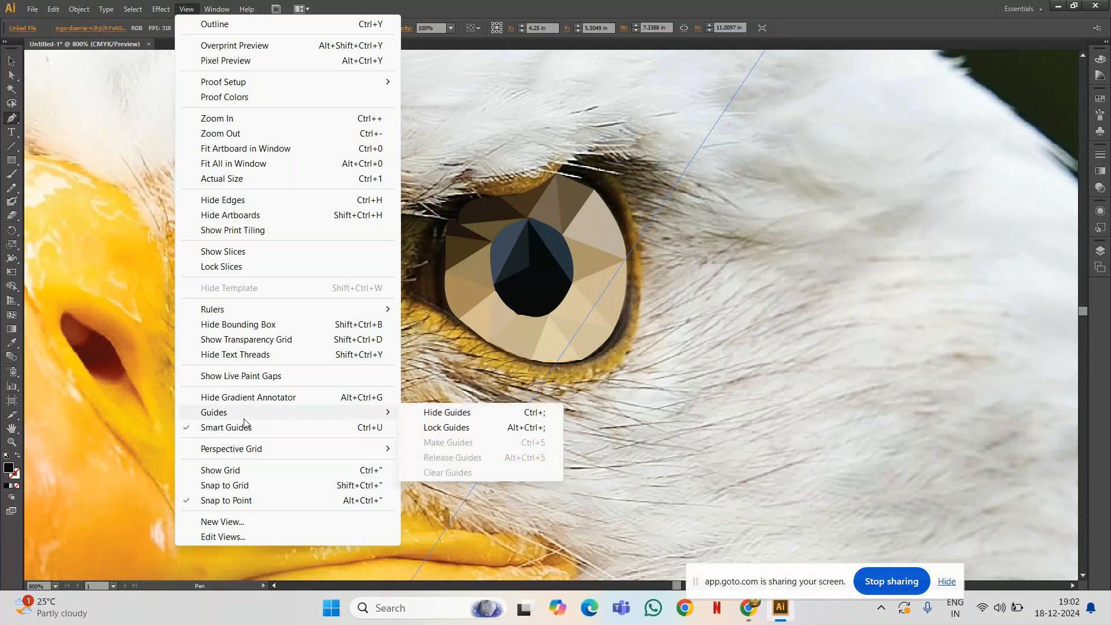
left_click(663, 335)
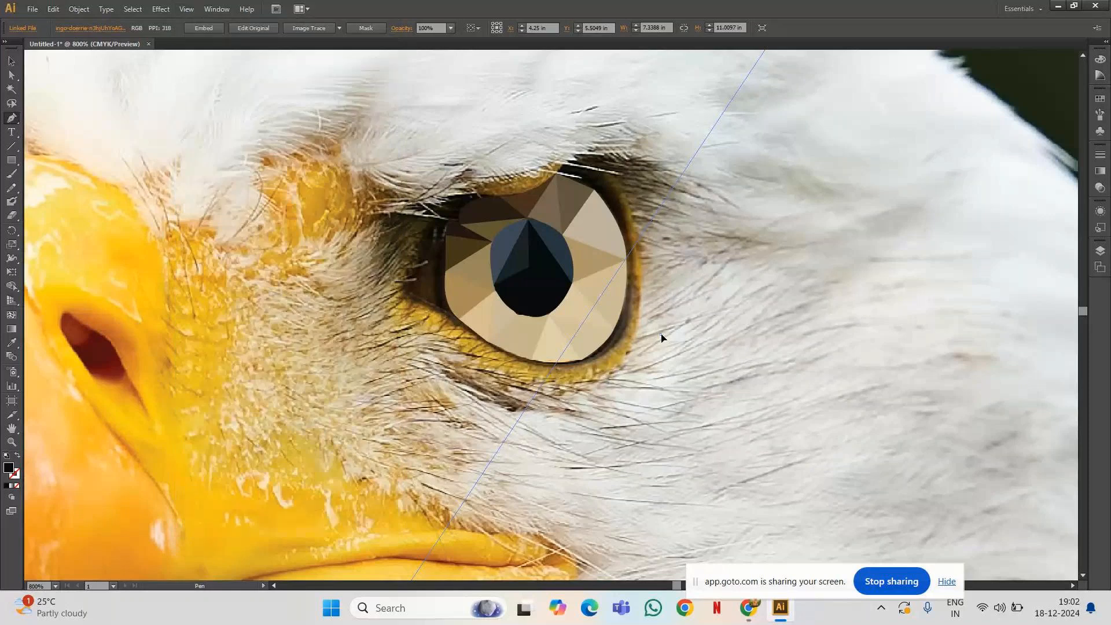
left_click(661, 338)
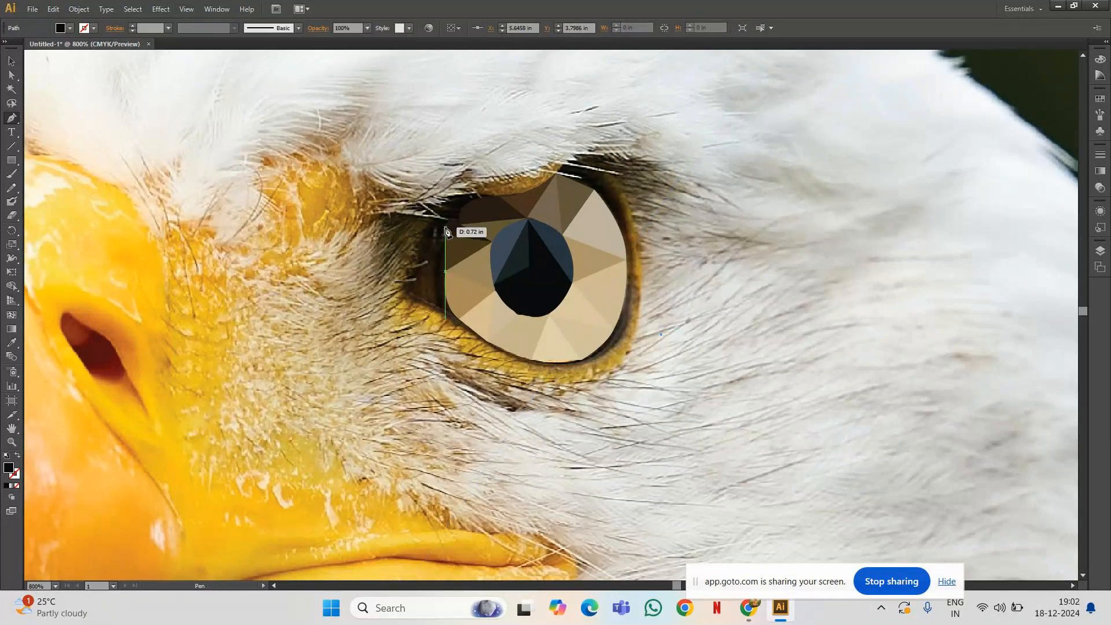
left_click(445, 227)
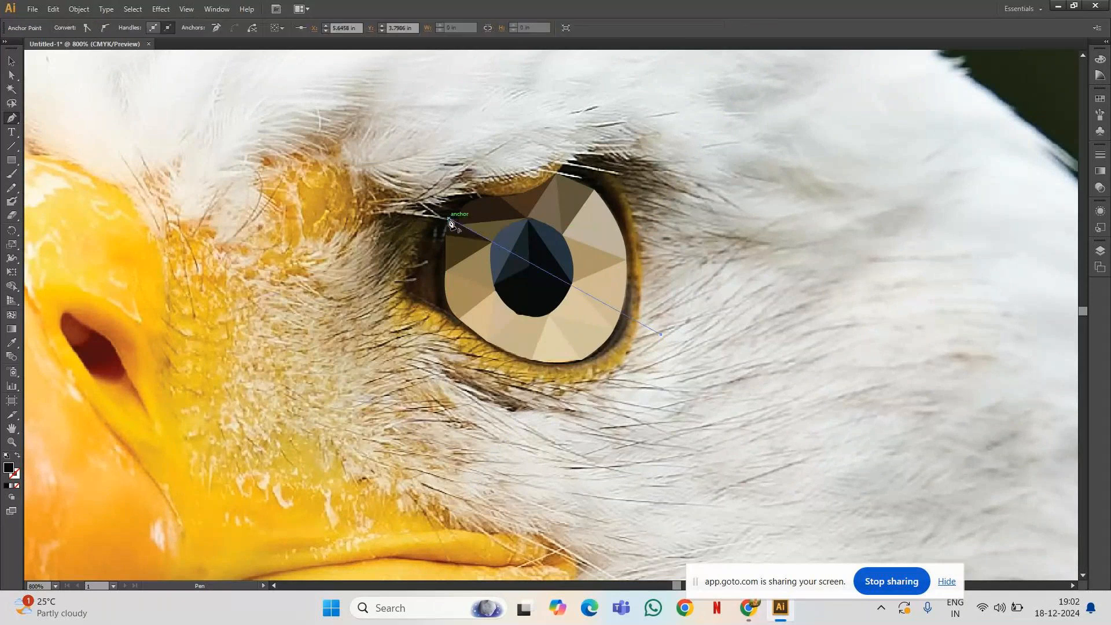
left_click(400, 295)
left_click_drag(405, 320, 380, 371)
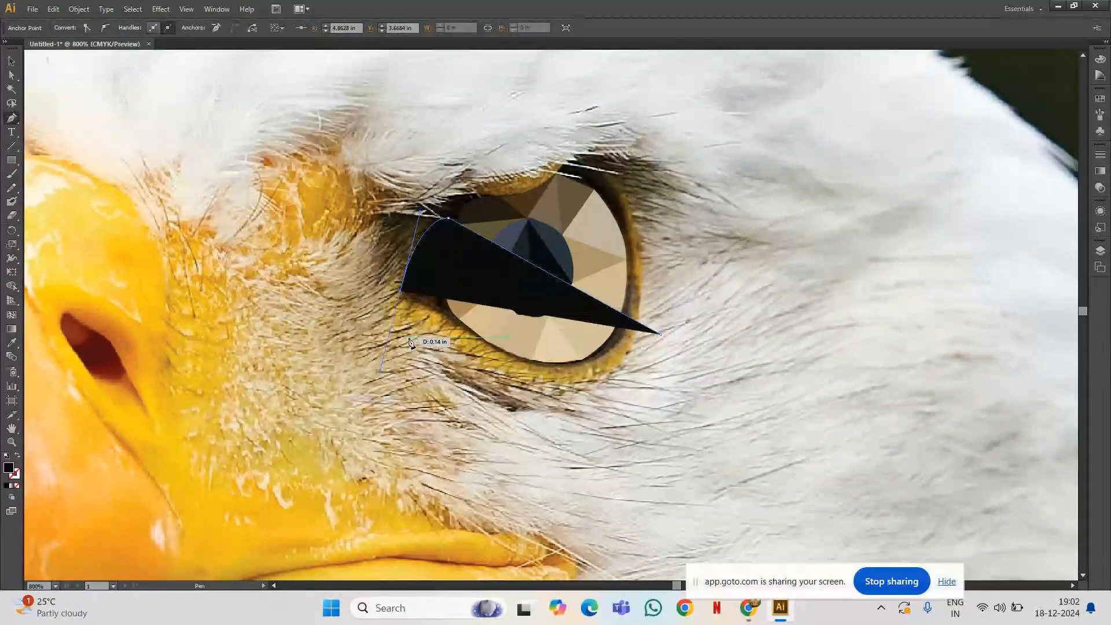
key("ctrl+z")
key("ctrl+z")
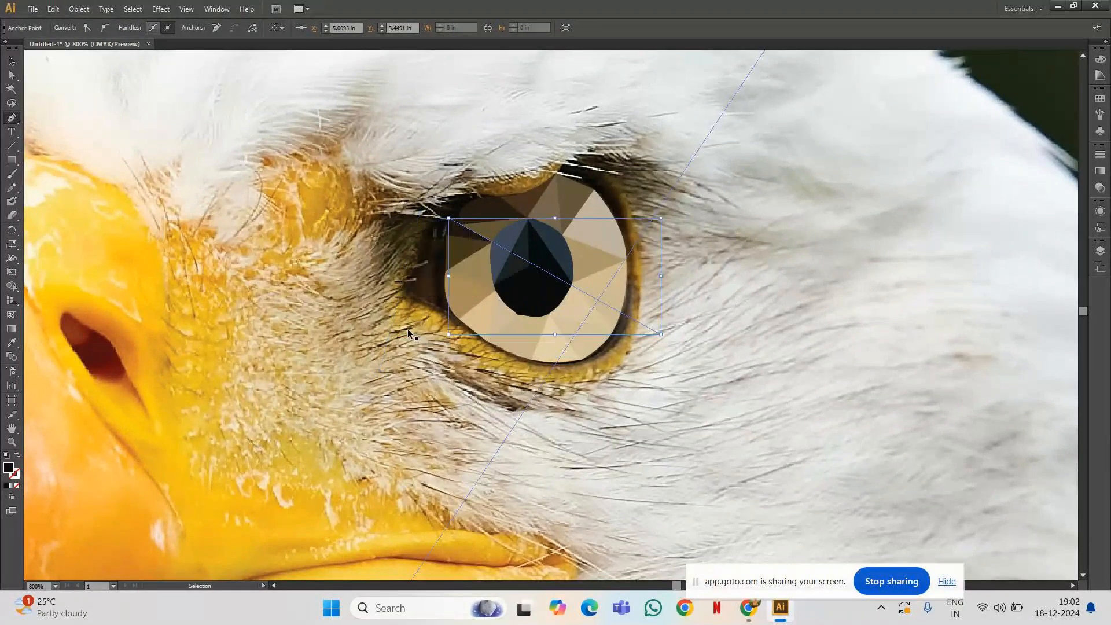
left_click(450, 220)
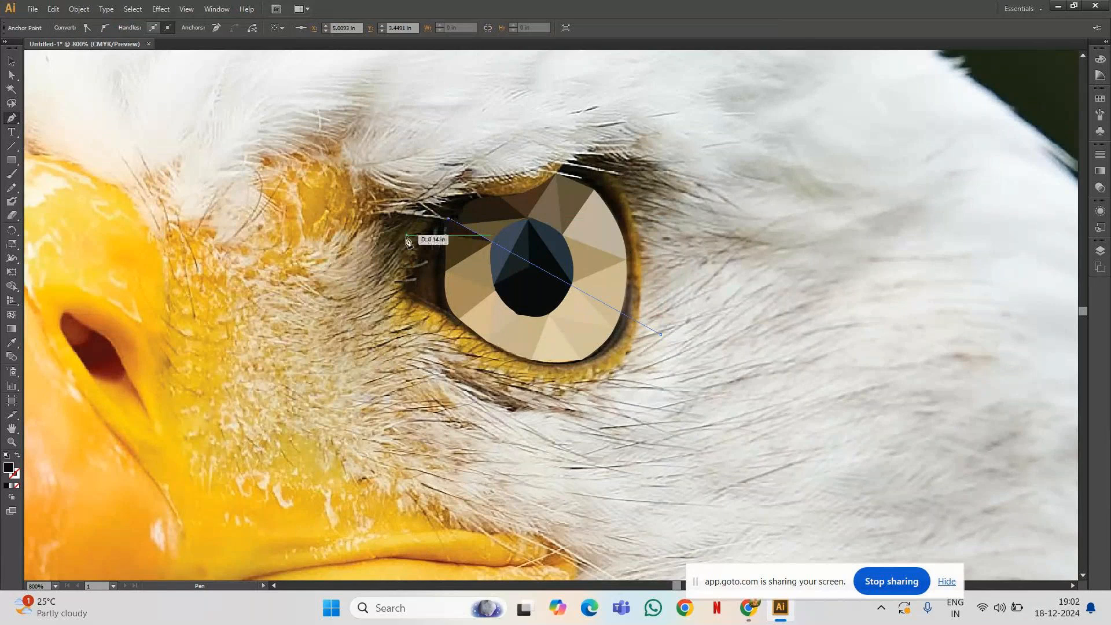
key("ctrl+z")
key("ctrl+z")
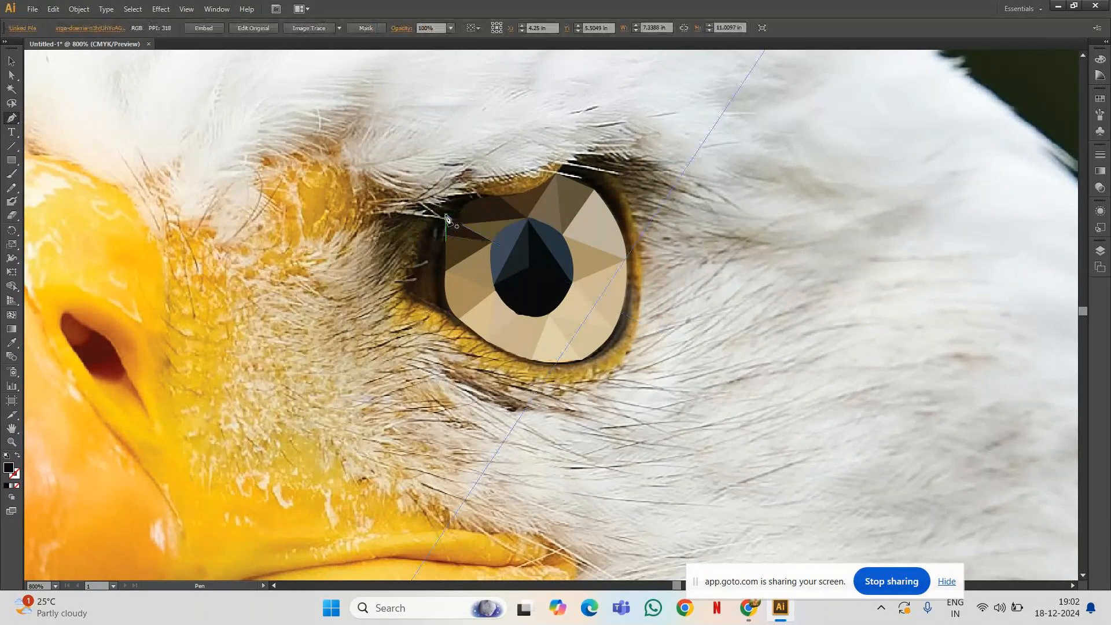
Trace the dark inner corner of the eye beside the iris with the Pen tool as a closed black outline without fill.
left_click(448, 220)
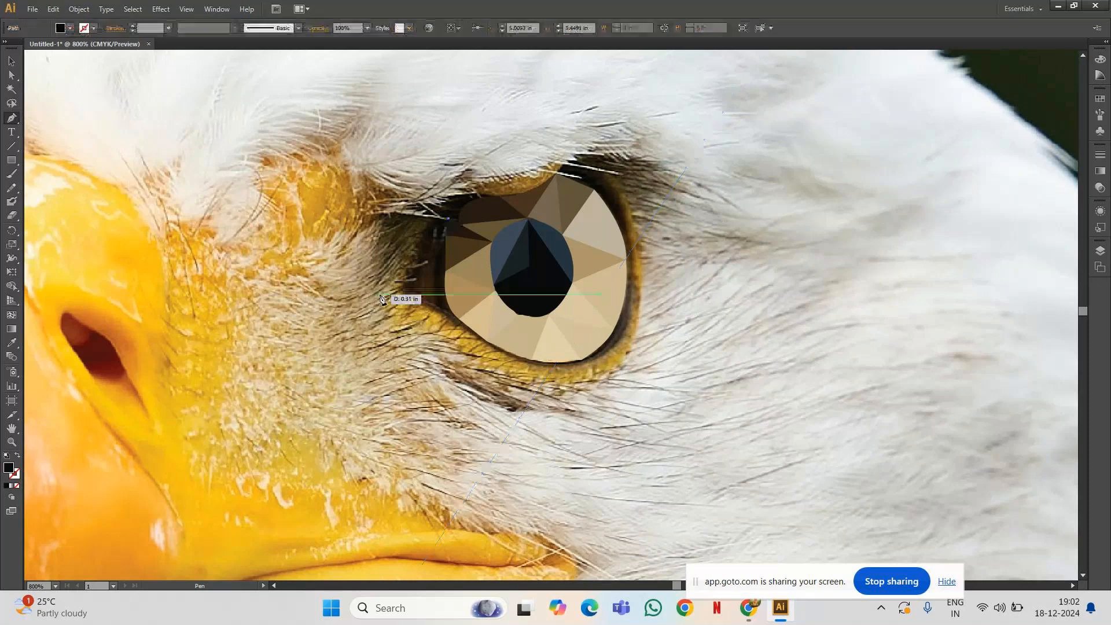
left_click_drag(408, 290, 414, 328)
key("alt")
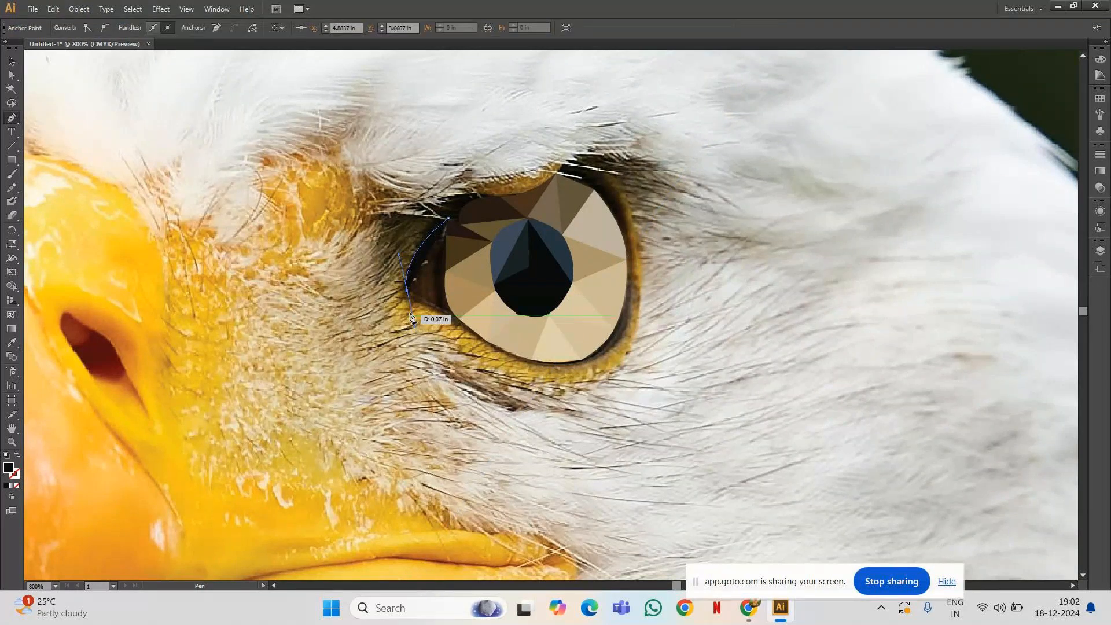
left_click(407, 291, "alt")
left_click_drag(457, 317, 458, 321)
left_click(458, 320)
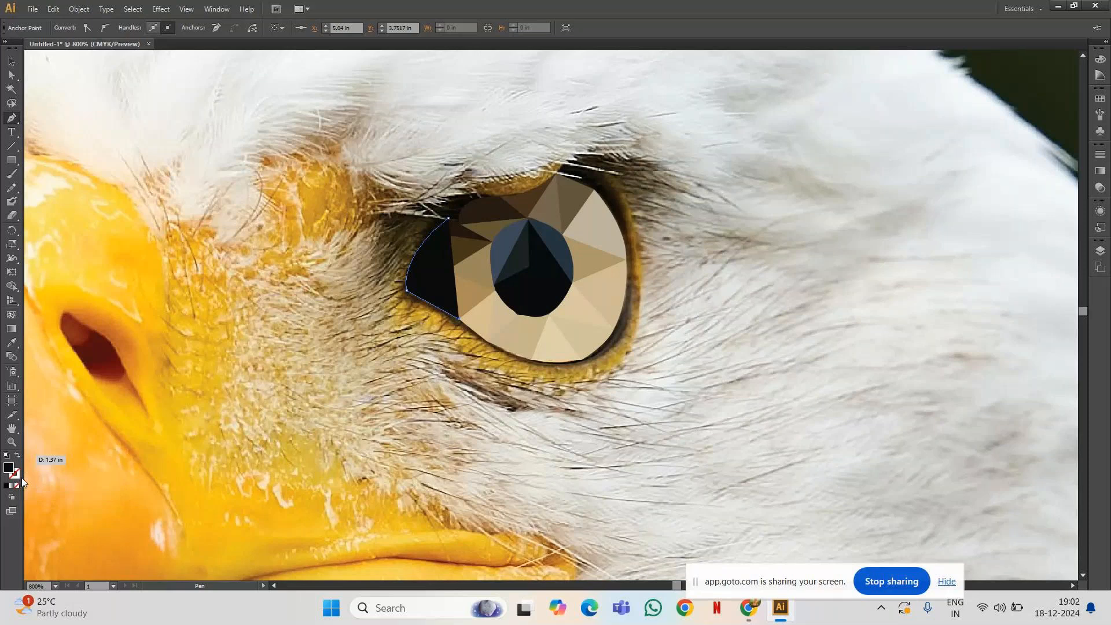
left_click(18, 458)
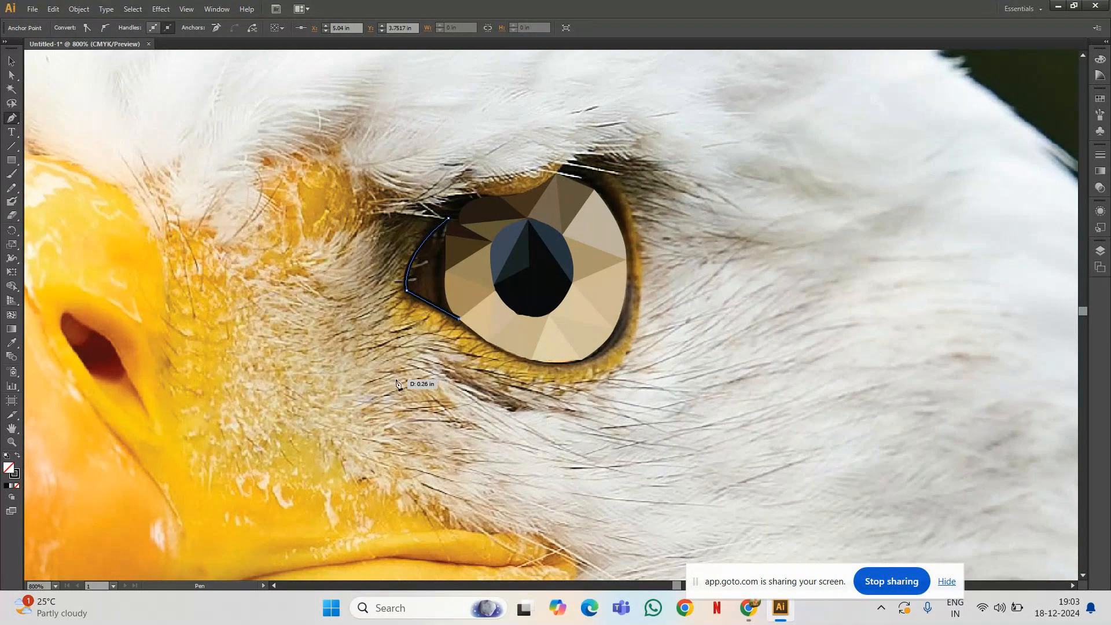
left_click(449, 220)
left_click_drag(469, 131, 462, 125)
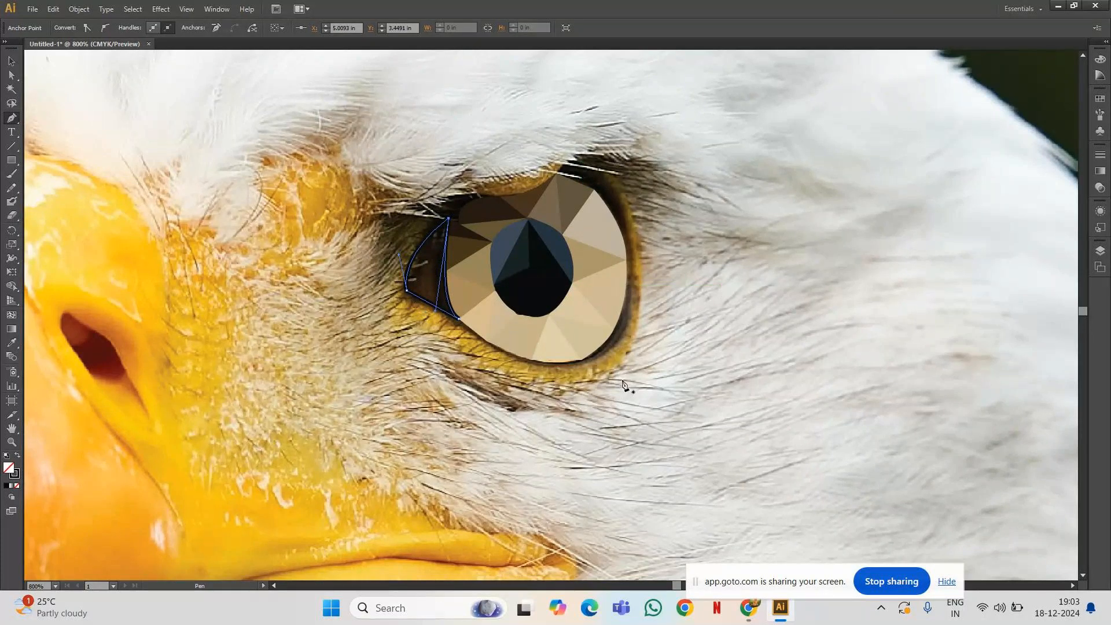
Outline a triangular facet below the eye's inner corner, reaching out into the feathers and back to the iris's lower-left edge.
left_click_drag(389, 325, 406, 298)
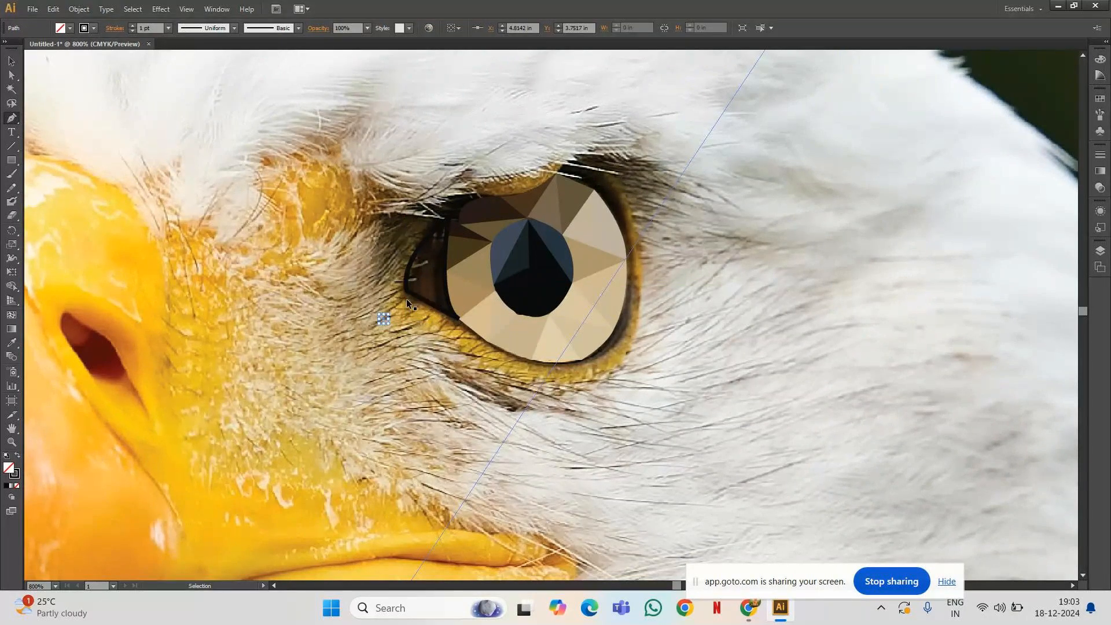
key("ctrl+z")
left_click(351, 350)
left_click(408, 291)
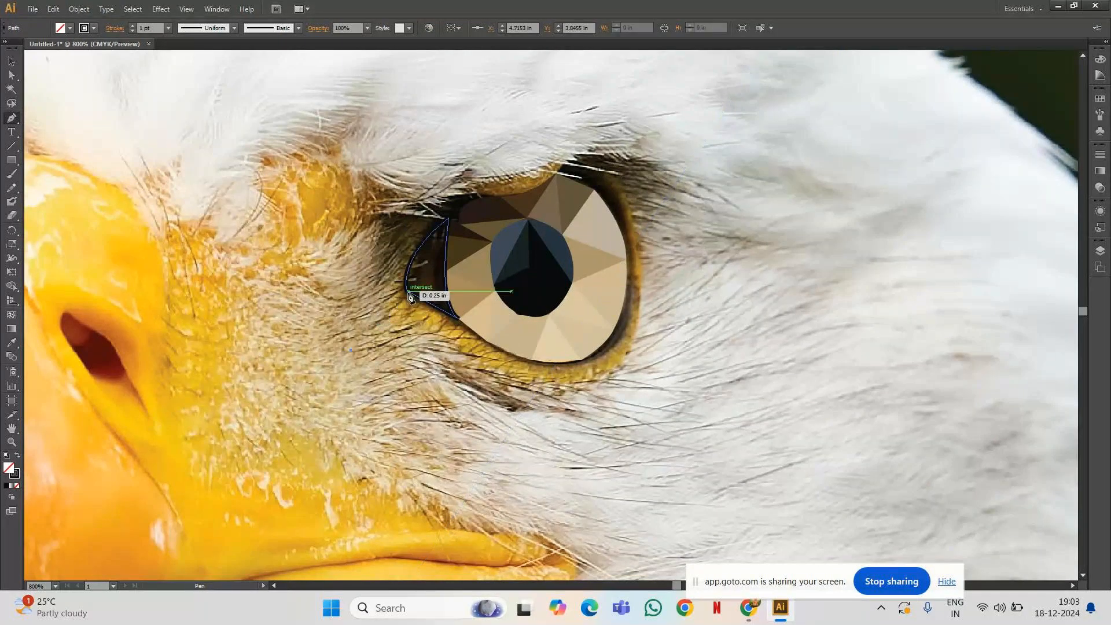
left_click(459, 320)
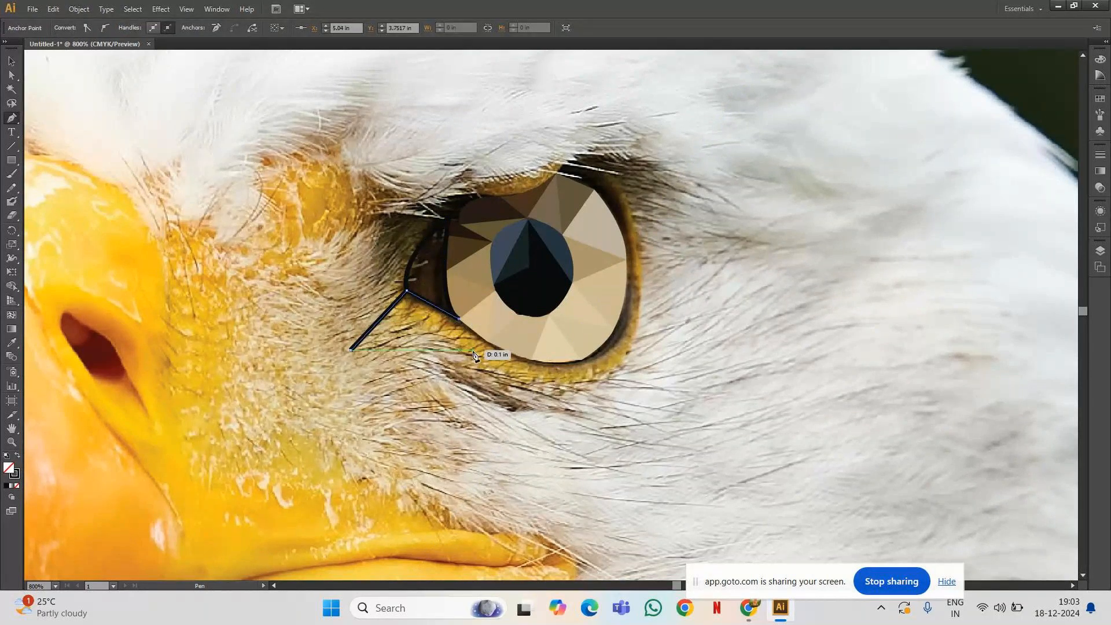
left_click(351, 350)
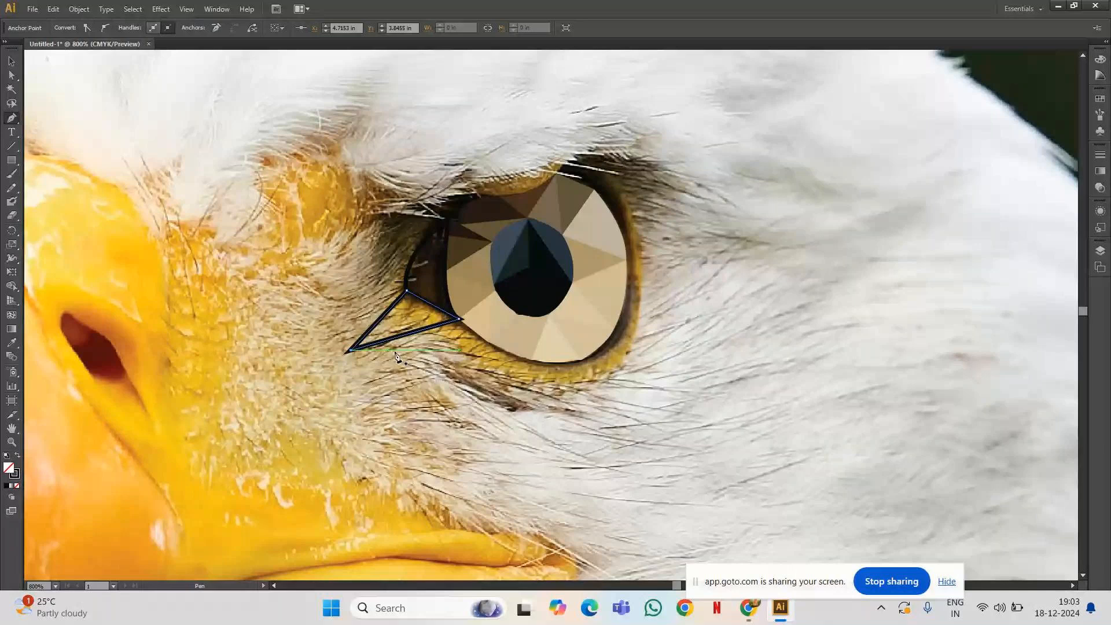
Outline an adjoining triangular facet beneath the first one, extending along the yellow lower eyelid to below the iris.
left_click(525, 380)
left_click(351, 352)
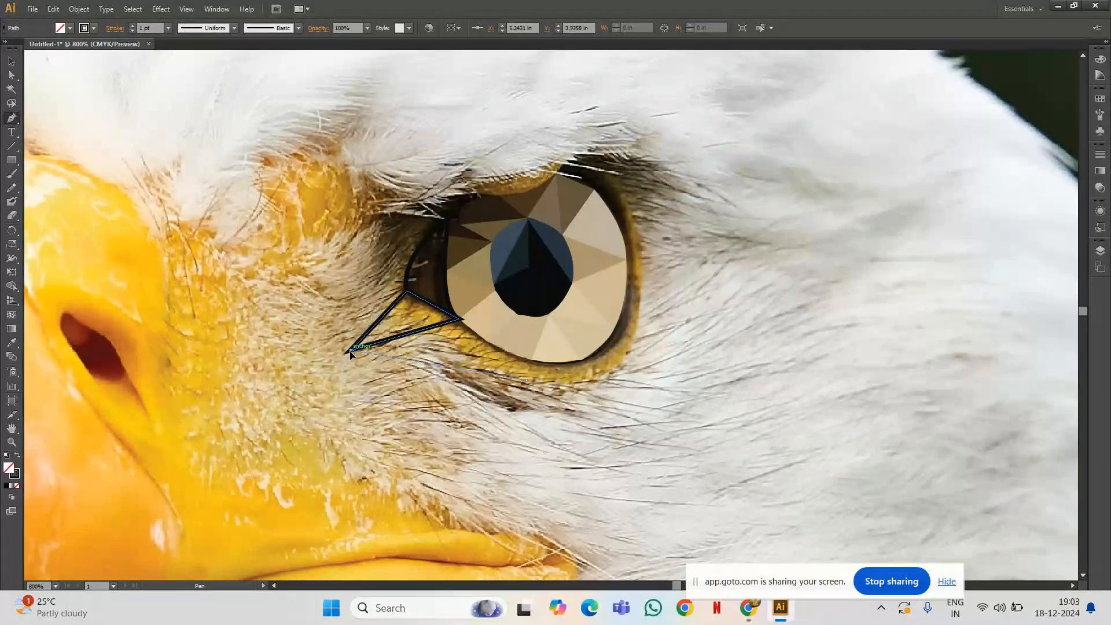
left_click(460, 320)
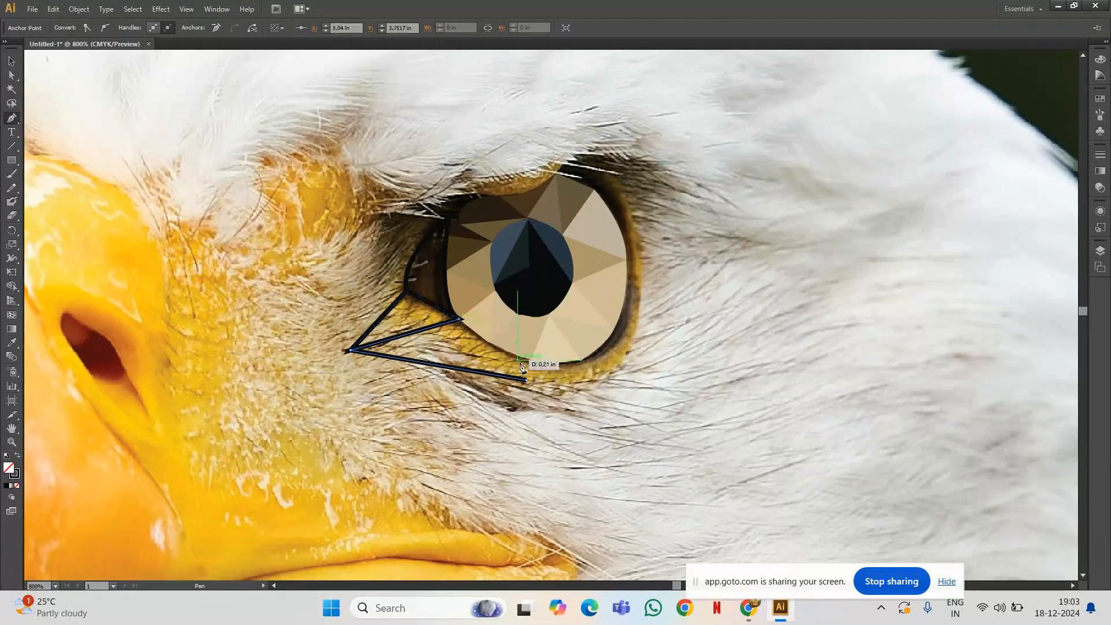
left_click(527, 381)
left_click(460, 320)
key("ctrl+z")
Outline a curved facet along the yellow lower eyelid, between the iris's lower edge and the eyelid's outer rim.
left_click(528, 384)
left_click(610, 374)
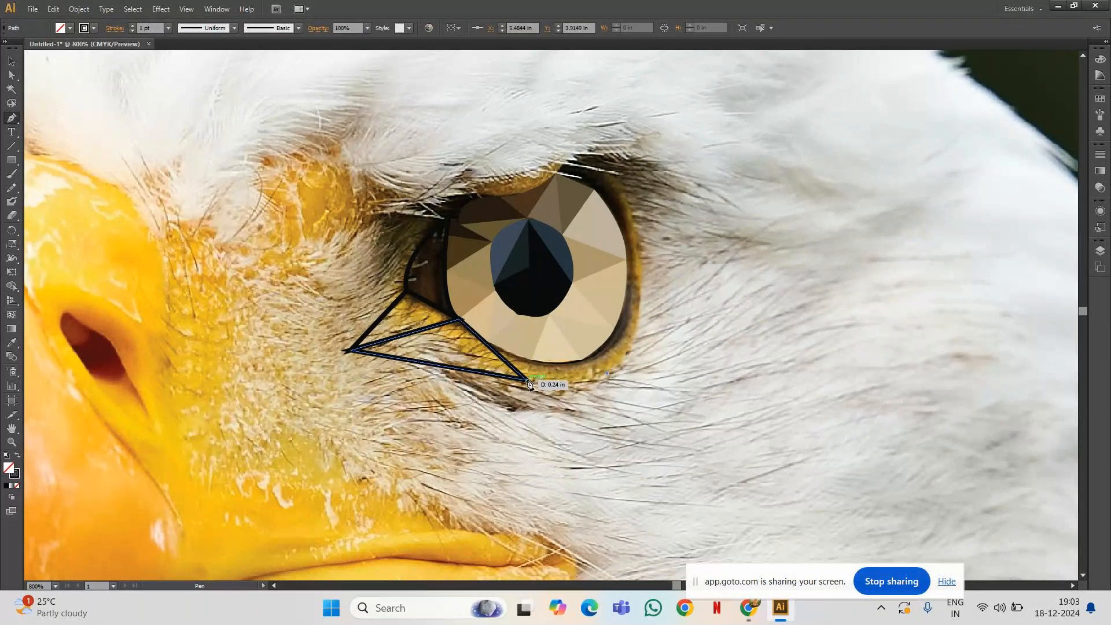
left_click(527, 382)
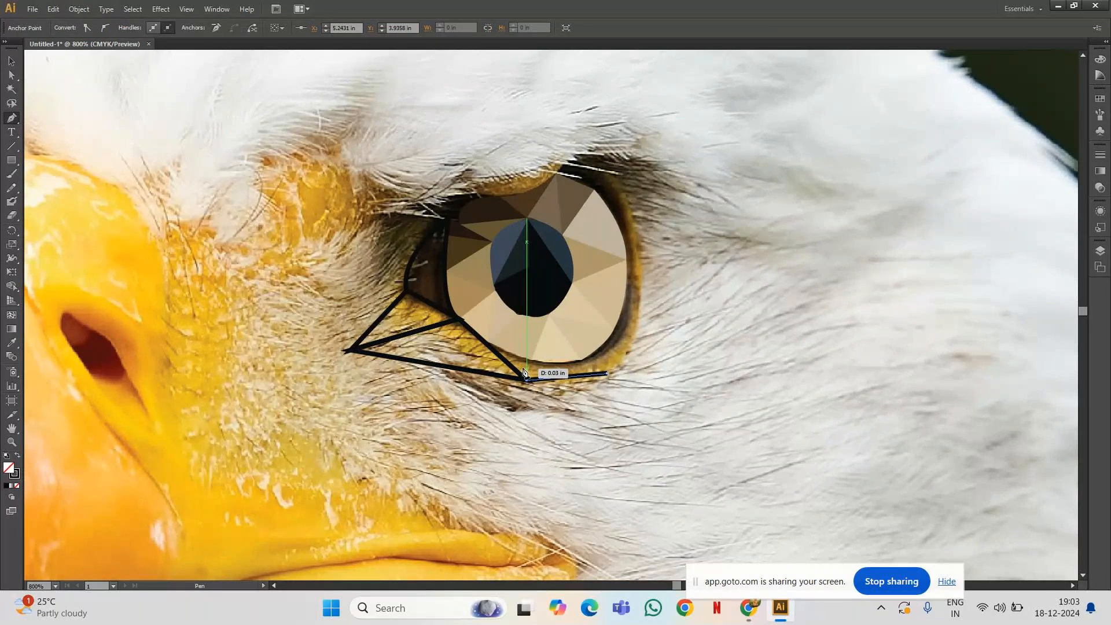
key("ctrl+z")
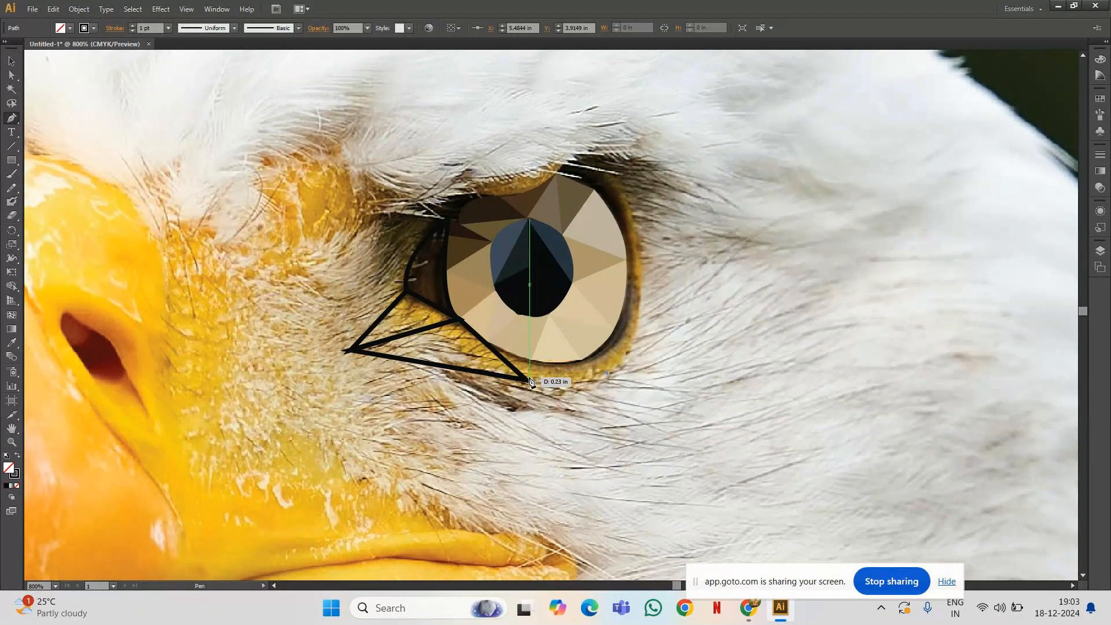
key("ctrl+shift+z")
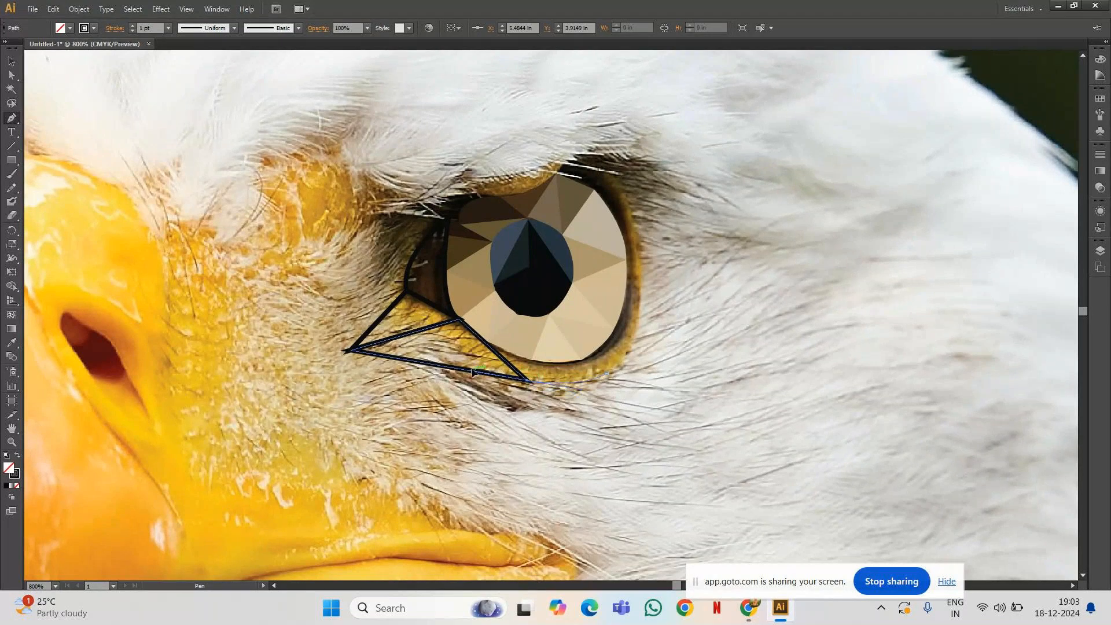
left_click(556, 386)
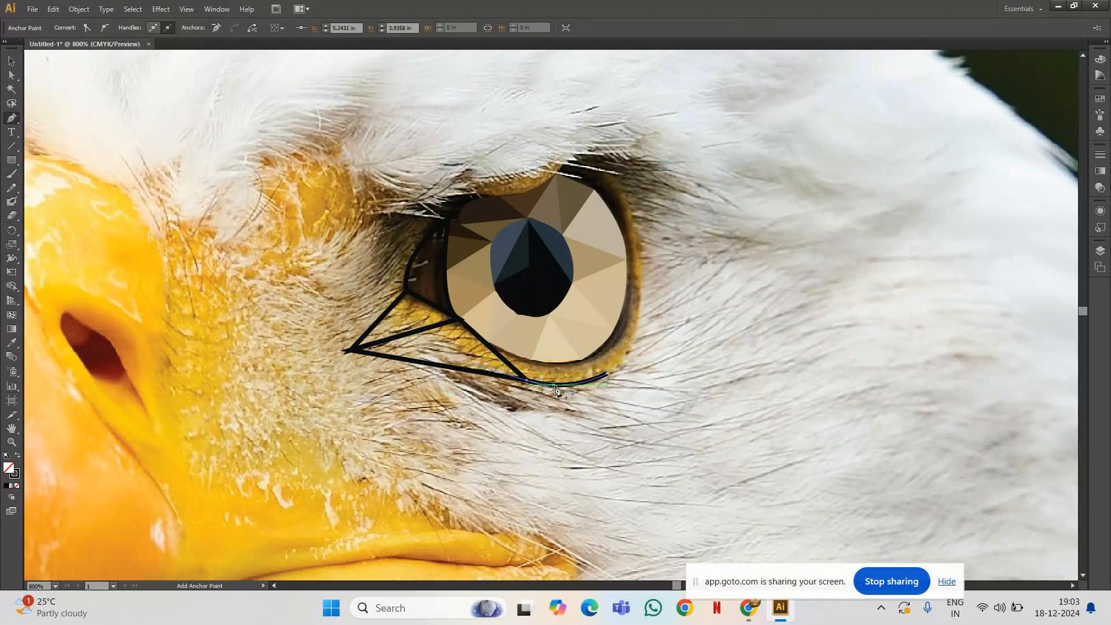
left_click(488, 342)
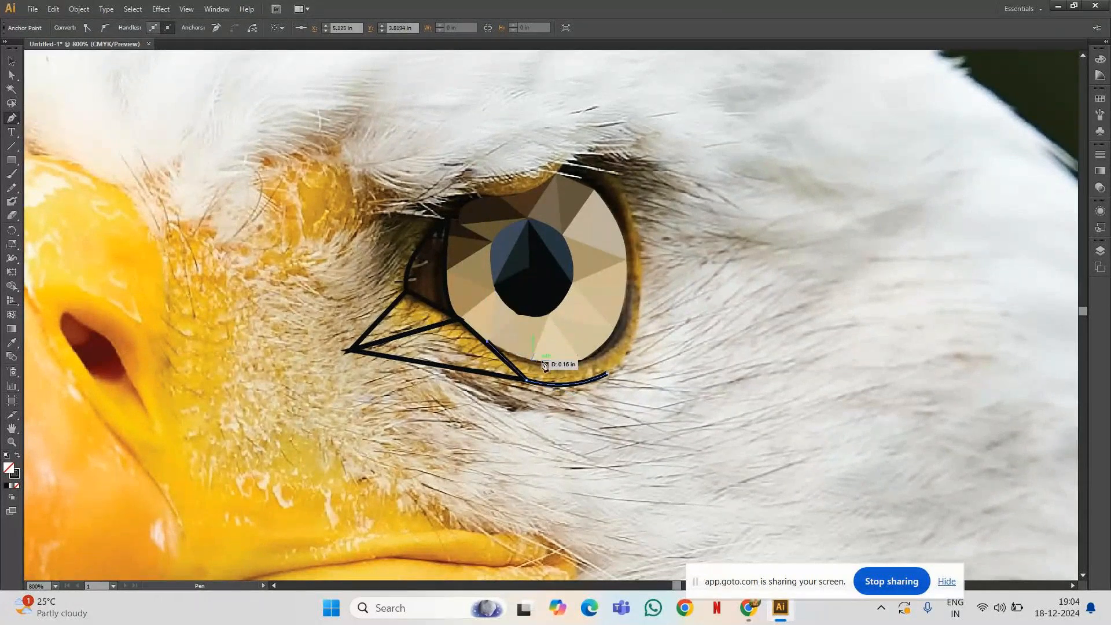
left_click(608, 377)
left_click_drag(608, 377, 647, 350)
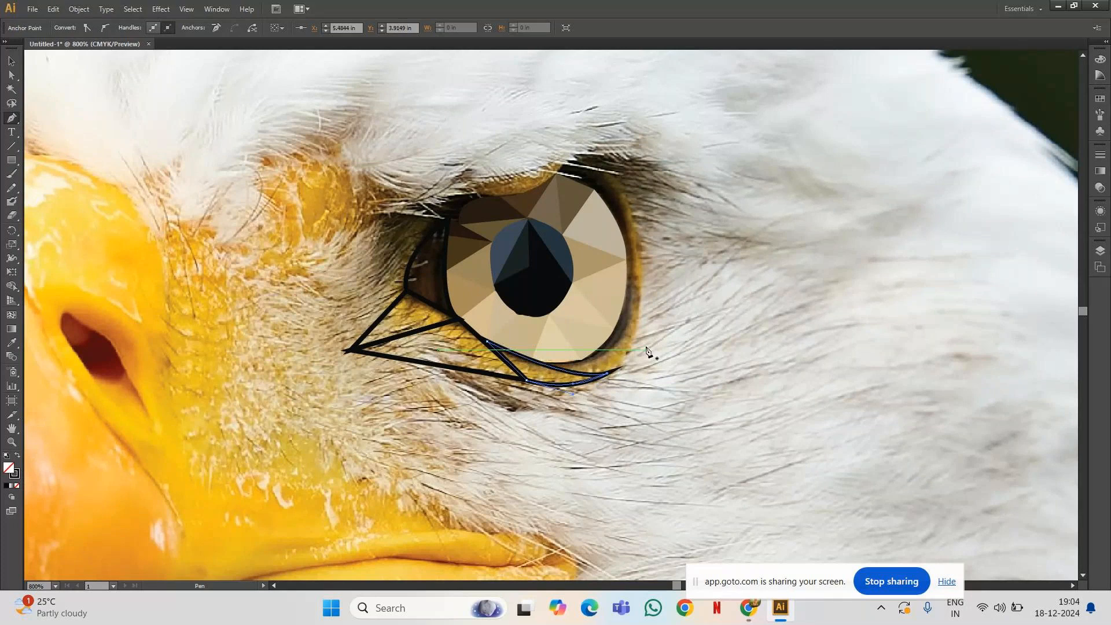
Outline a curved crescent facet along the yellow rim around the iris's lower-right edge, following both sides of the rim.
left_click(629, 279)
left_click_drag(545, 365, 609, 376)
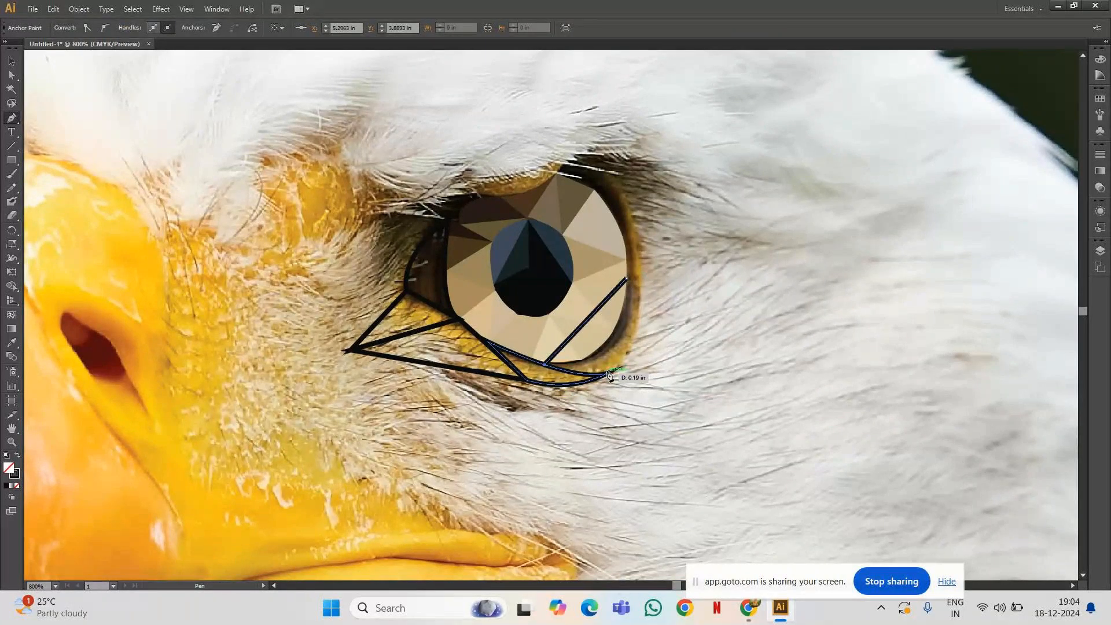
key("ctrl+z")
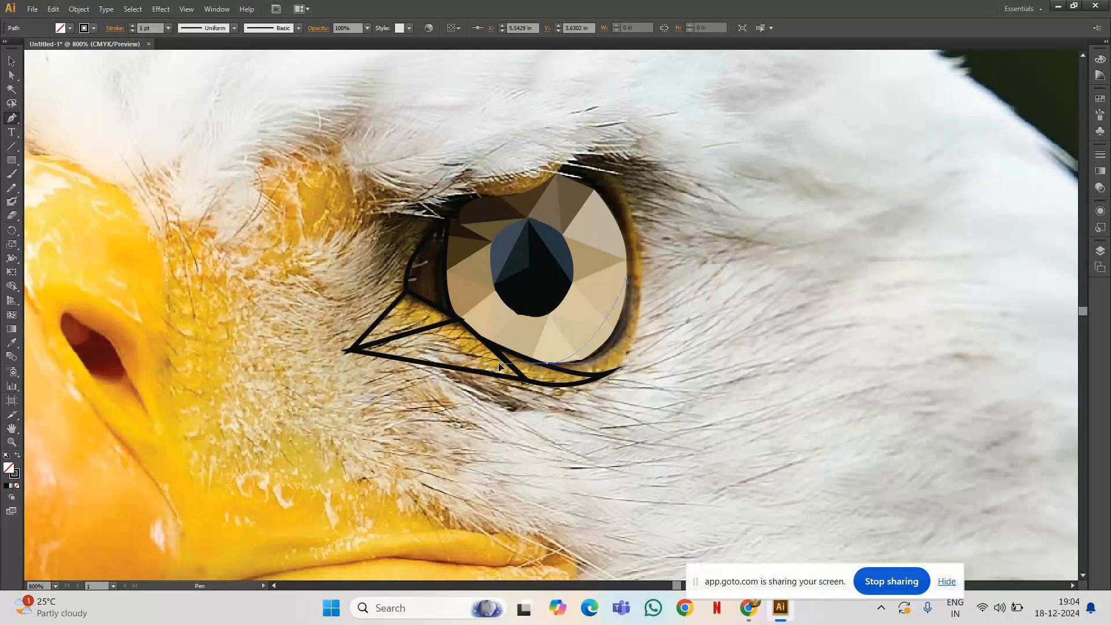
left_click_drag(548, 366, 468, 355)
left_click(550, 367)
mouse_move(617, 379)
left_mouse_down()
mouse_move(633, 367)
mouse_move(629, 284)
mouse_move(570, 166)
mouse_move(593, 226)
left_mouse_up()
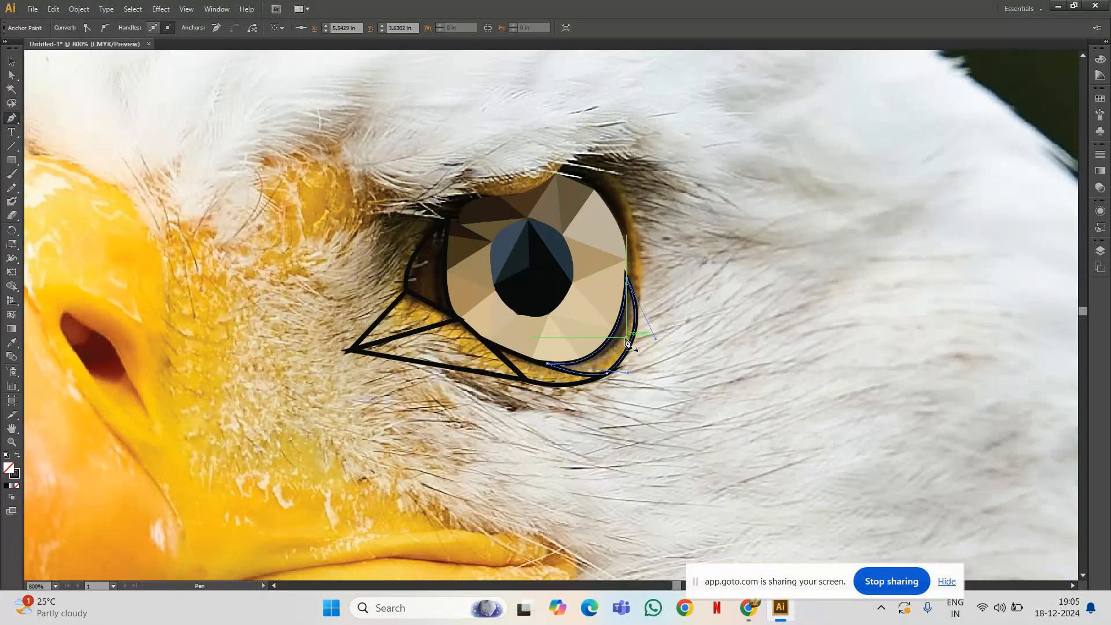
left_click(248, 306)
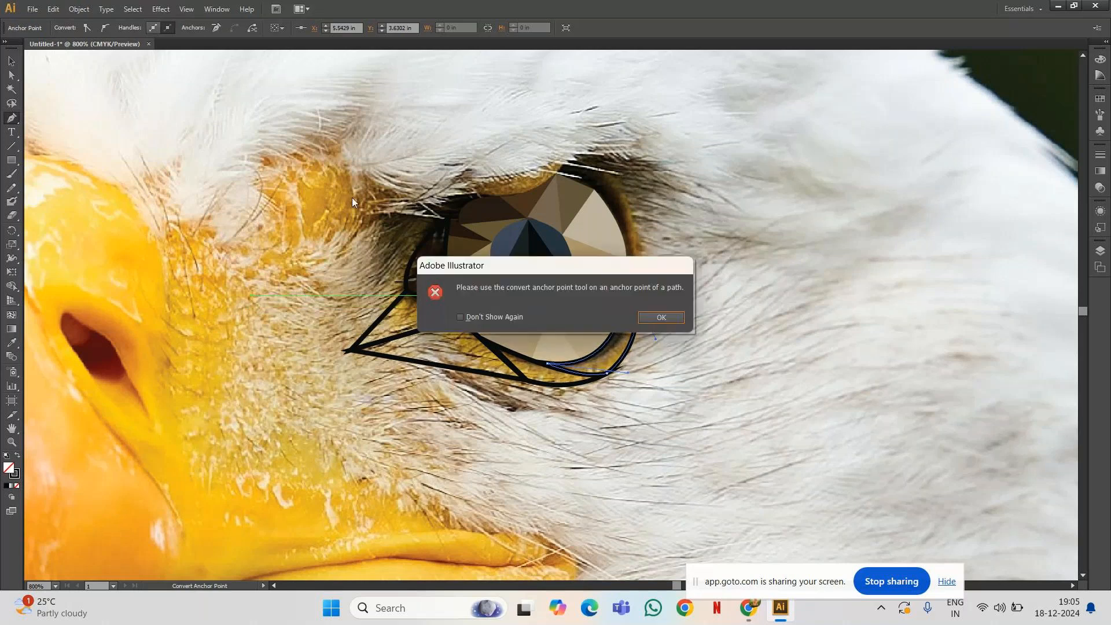
left_click(661, 318)
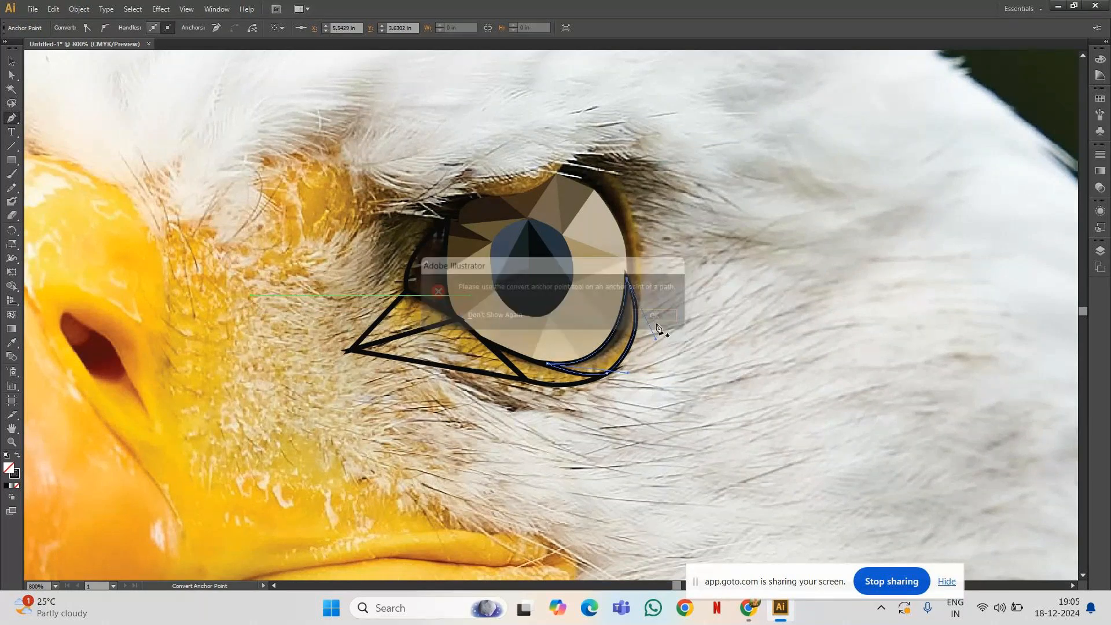
left_click_drag(658, 328, 829, 192)
left_click_drag(561, 330, 562, 372)
key("ctrl+minus")
key("ctrl+minus")
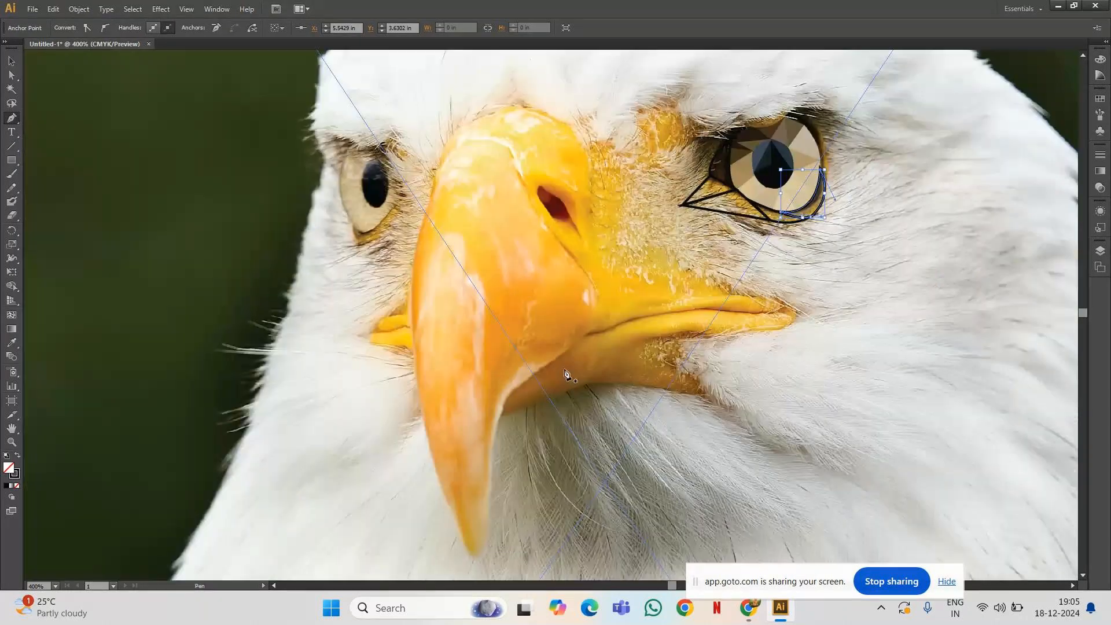
Outline a tapered facet around the tip of the beak, with curved sides down to the point and a straight upper edge.
left_click(488, 481)
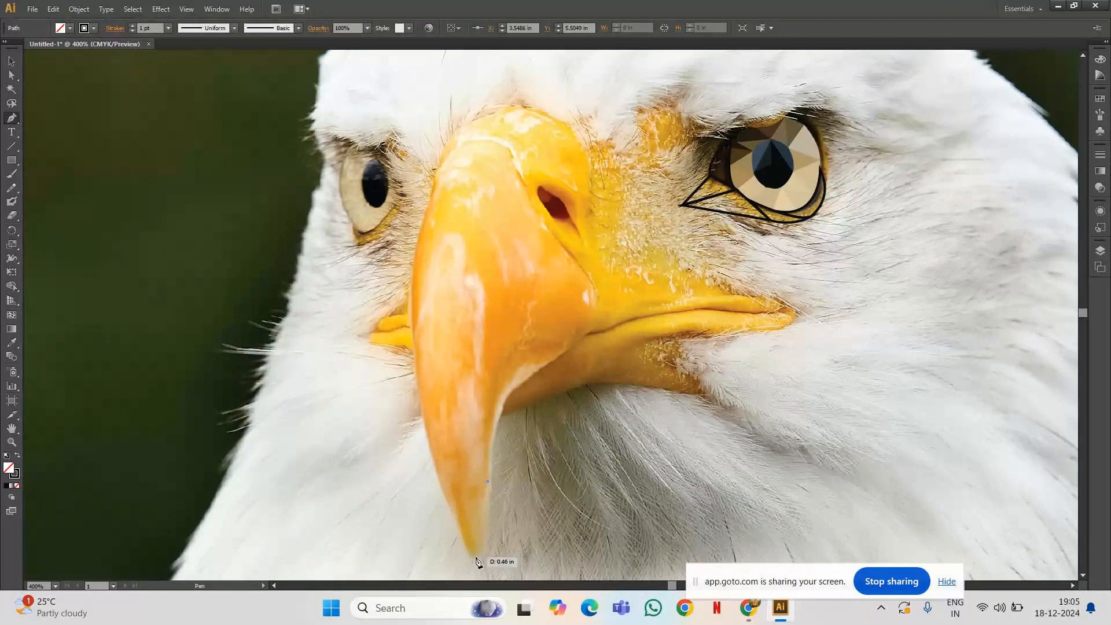
left_click_drag(476, 561, 464, 557)
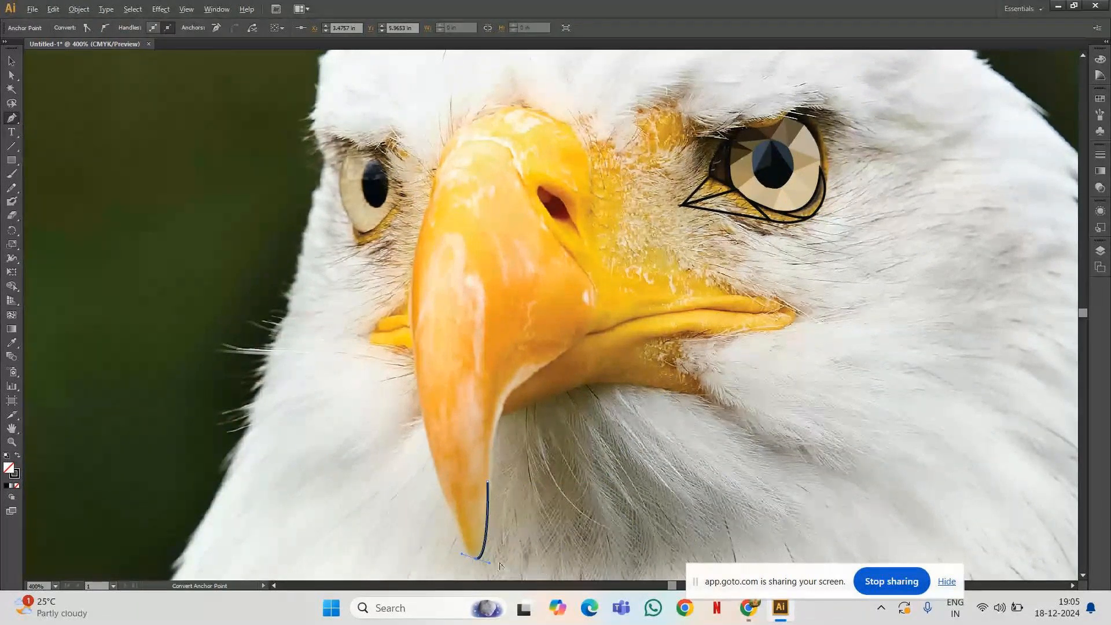
left_click(437, 468)
key("ctrl")
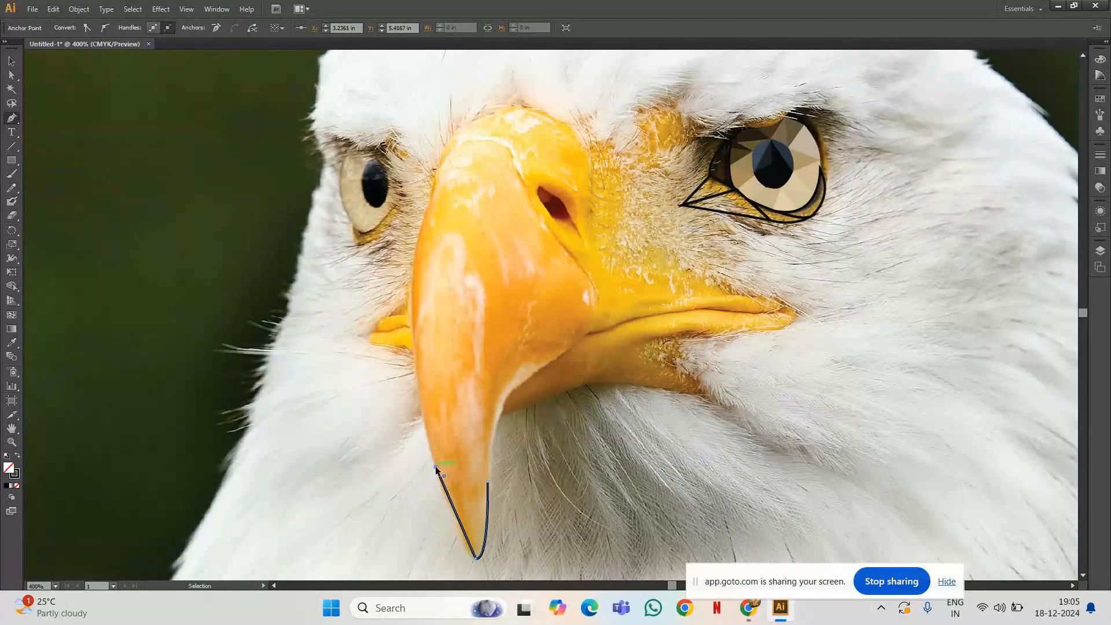
key("ctrl+z")
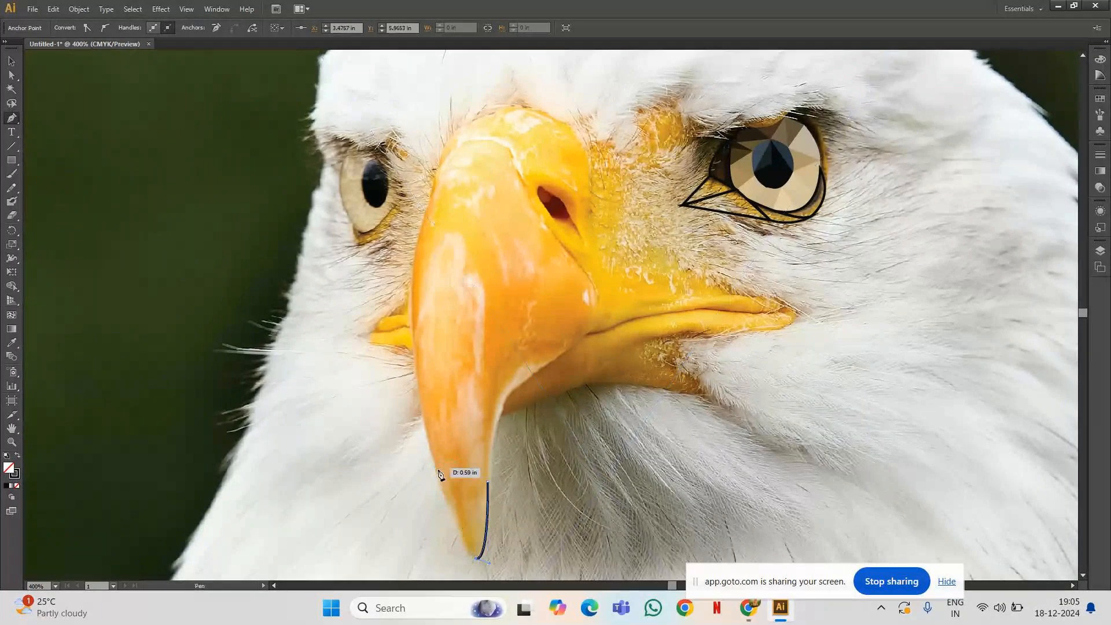
mouse_move(437, 475)
left_mouse_down()
mouse_move(436, 426)
mouse_move(417, 405)
left_mouse_up()
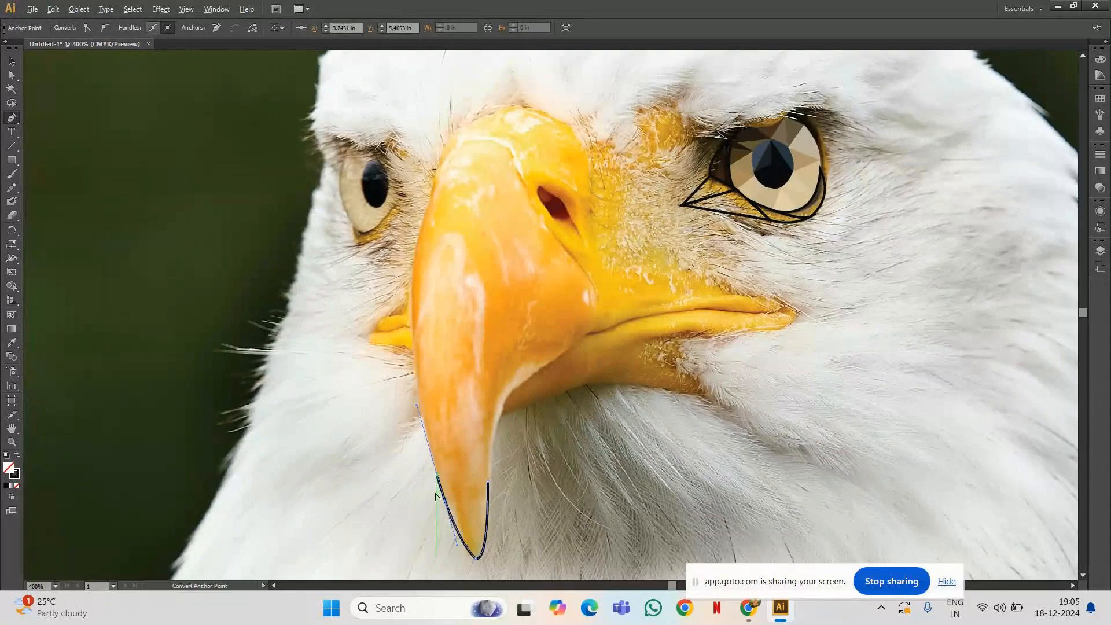
left_click(437, 475)
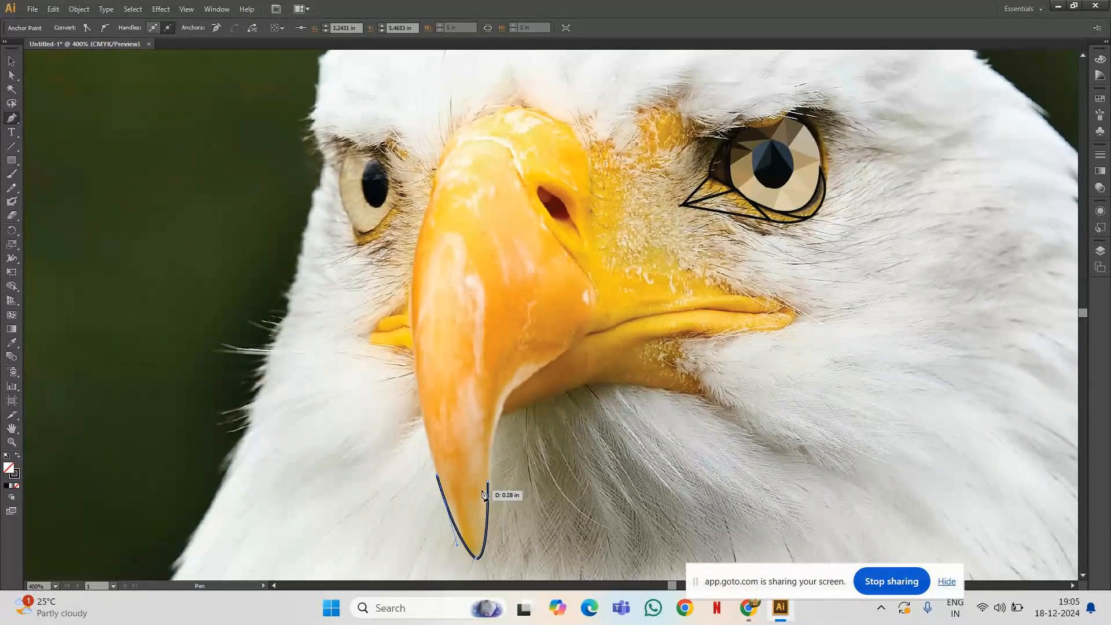
left_click(488, 481)
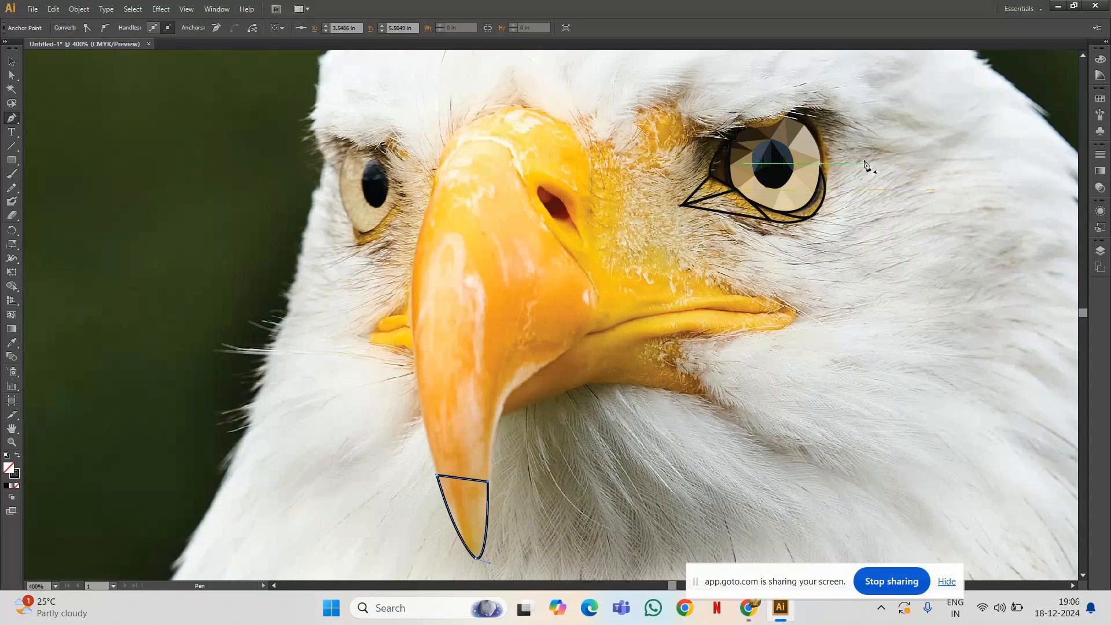
Outline a narrow curved facet along the brown rim beside the iris's right edge, from its upper-right corner down to the lower crescent facet.
left_click_drag(866, 166, 575, 257)
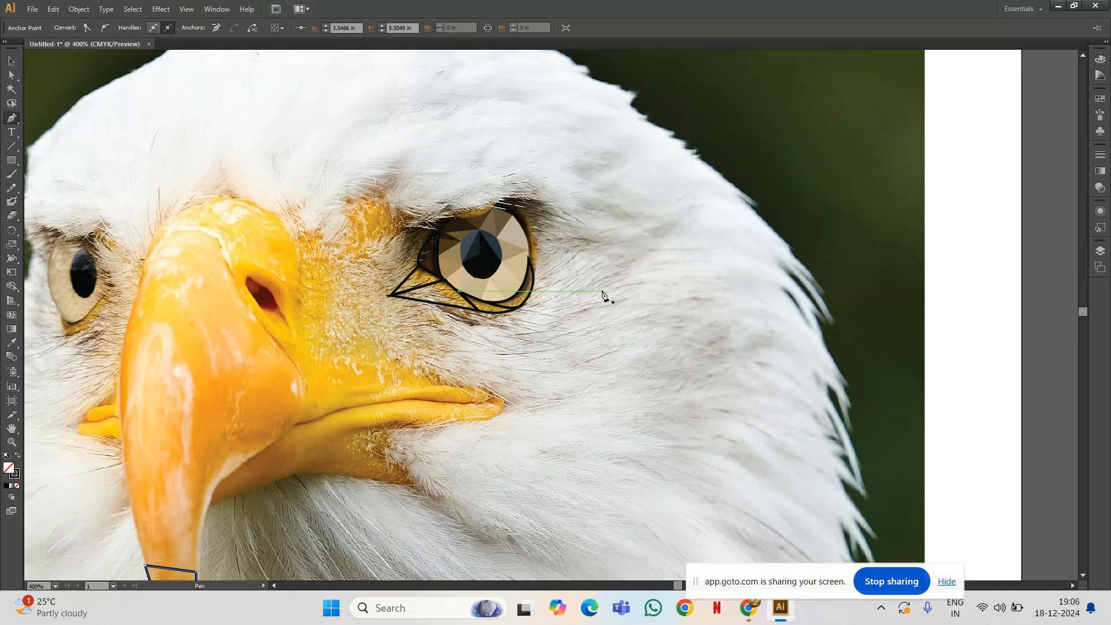
key("ctrl")
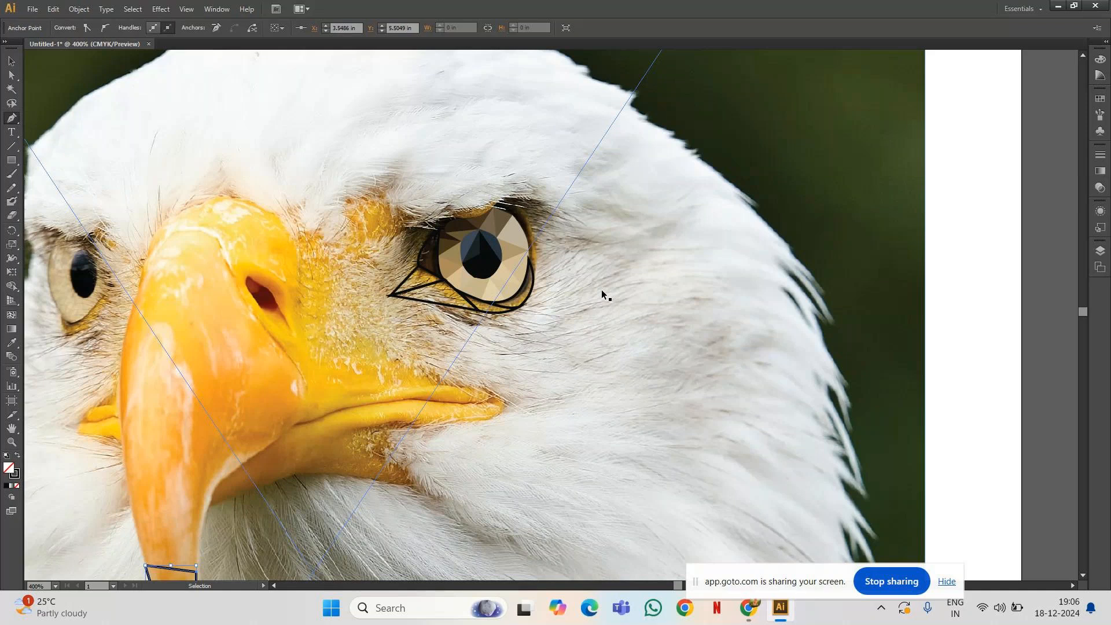
scroll(602, 295, "up", 1)
scroll(602, 295, "up", 1)
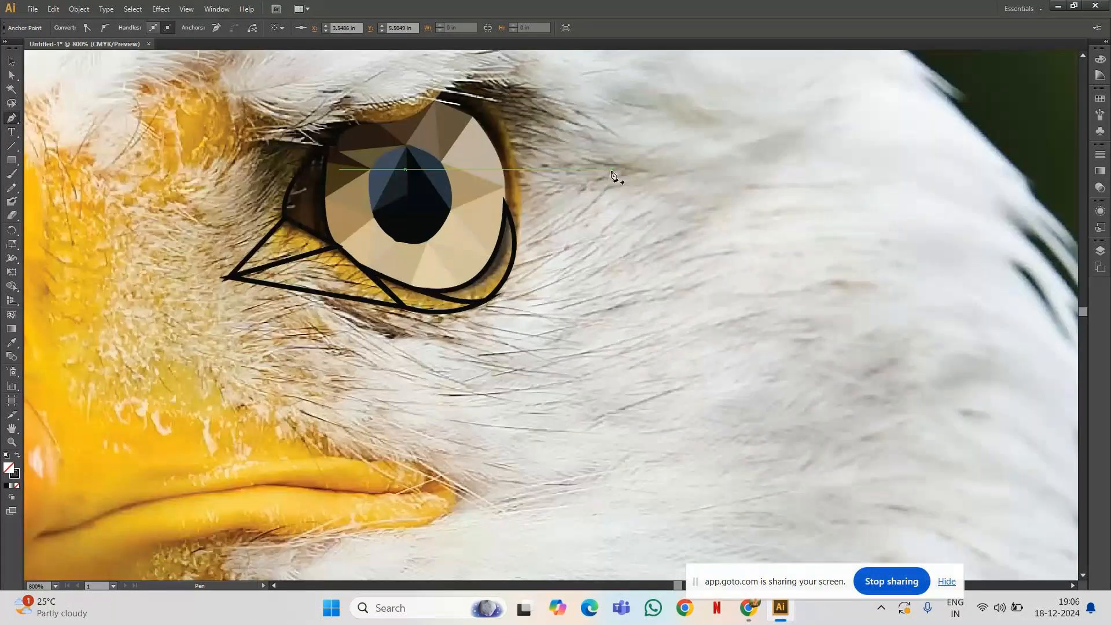
scroll(613, 174, "up", 2)
left_click(455, 193)
left_click(479, 181)
left_click_drag(497, 313, 480, 351)
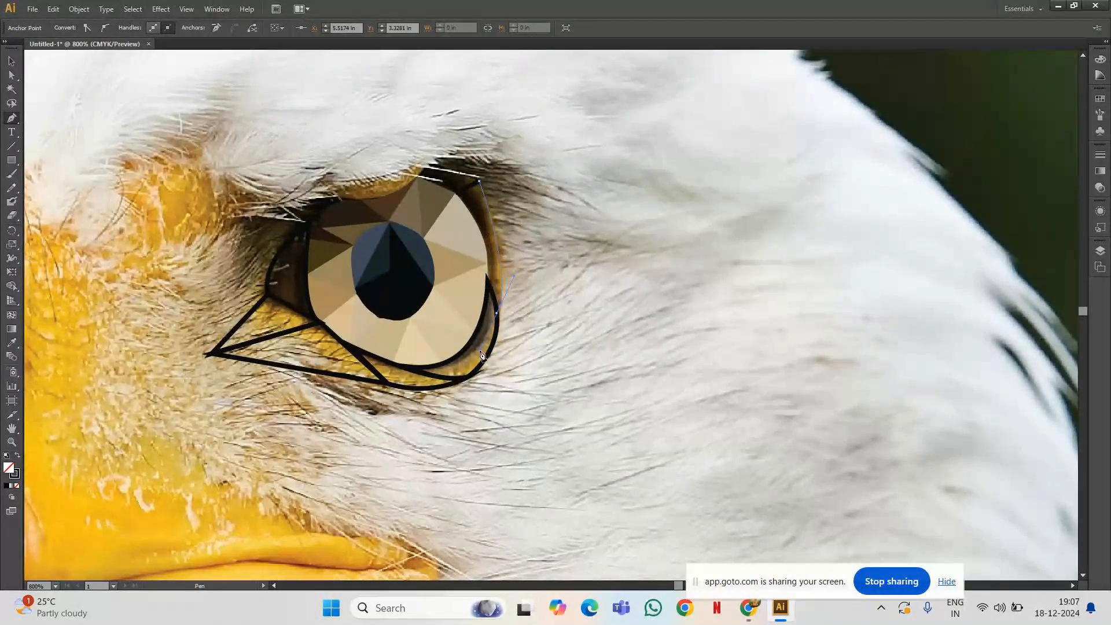
left_click(498, 313, "alt")
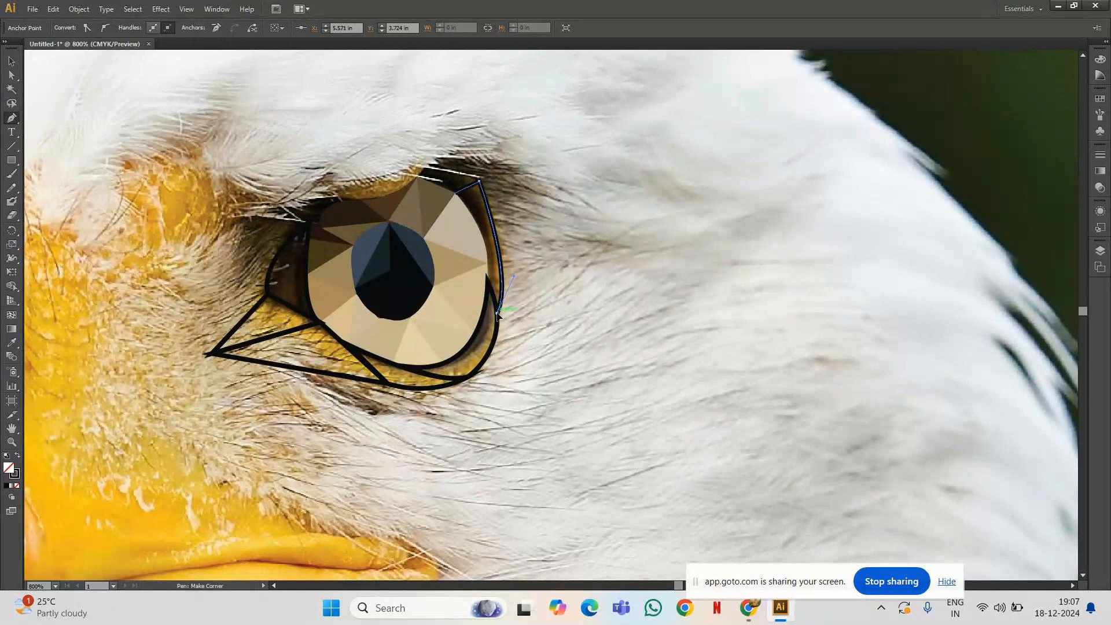
left_click(454, 193)
left_click_drag(431, 216, 418, 148)
left_click_drag(426, 151, 426, 152)
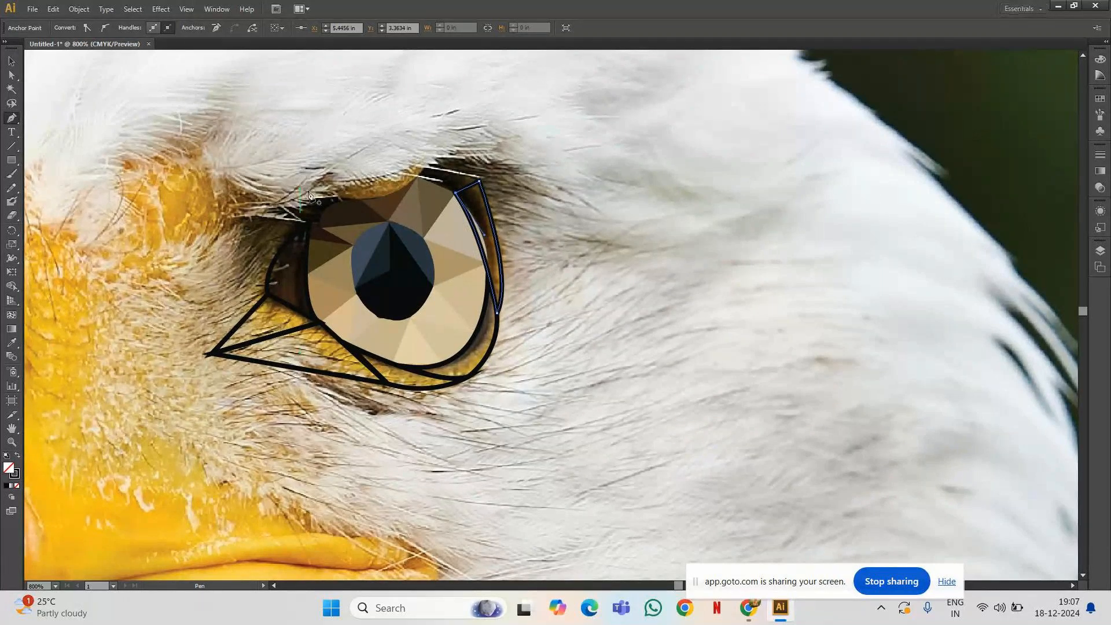
Outline a small triangular facet above the iris's upper-right edge, peaking in the dark upper eyelid.
left_click_drag(428, 164, 429, 165)
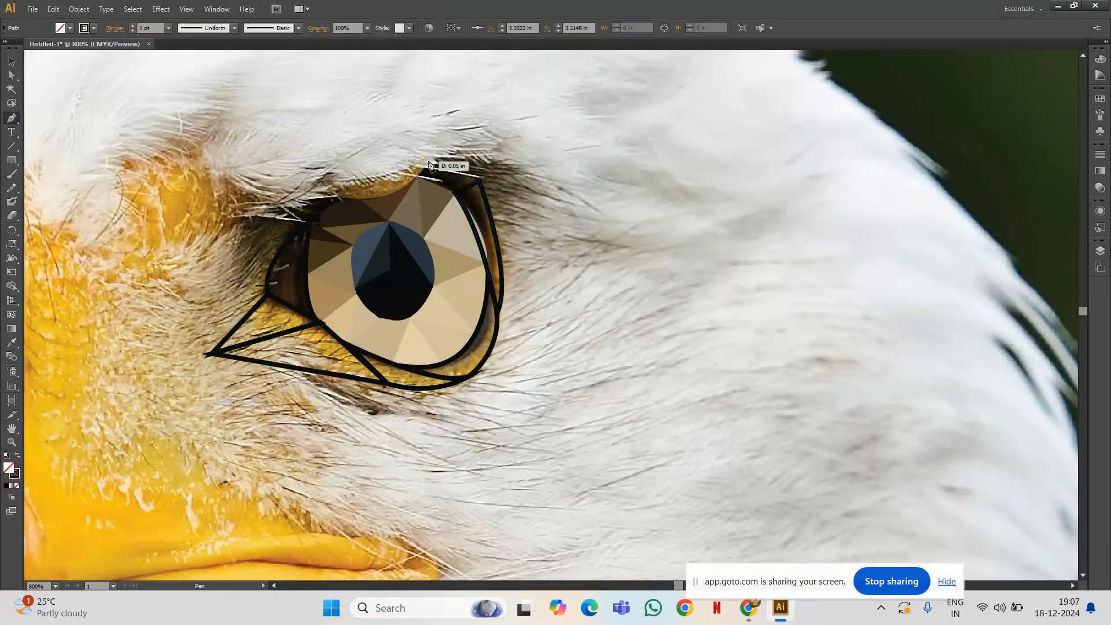
left_click(442, 155)
left_click_drag(456, 181, 487, 185)
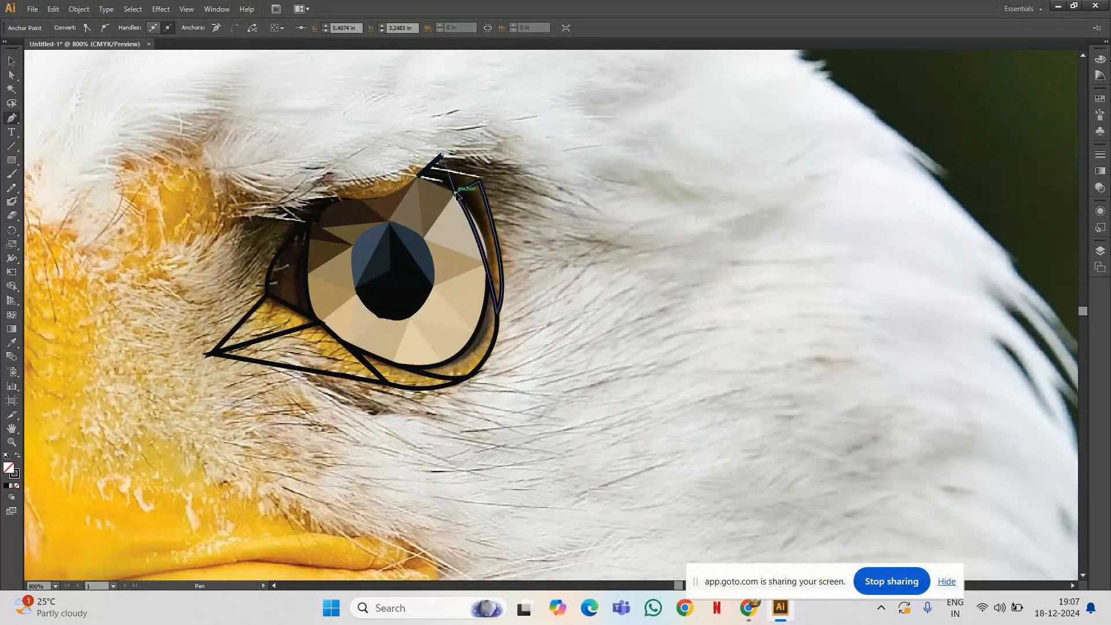
left_click(456, 193)
left_click(419, 177)
Outline an adjoining triangular facet between the upper eyelid's peak, the iris's upper-right edge and the top outer corner of the rim facet.
left_click_drag(480, 183, 452, 171)
left_click(444, 153)
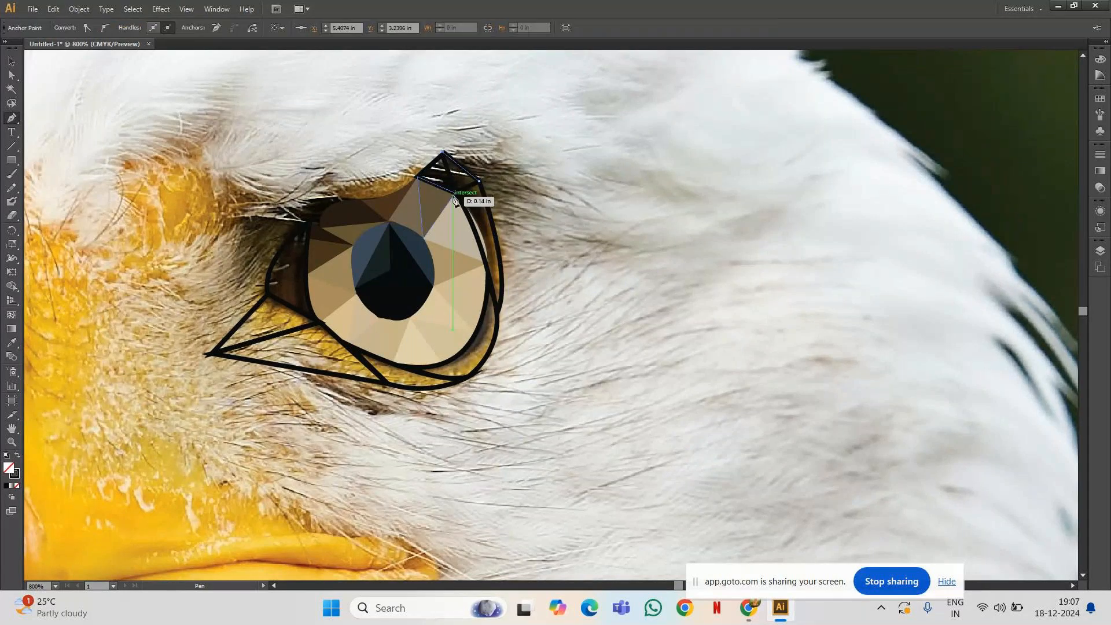
left_click(454, 194)
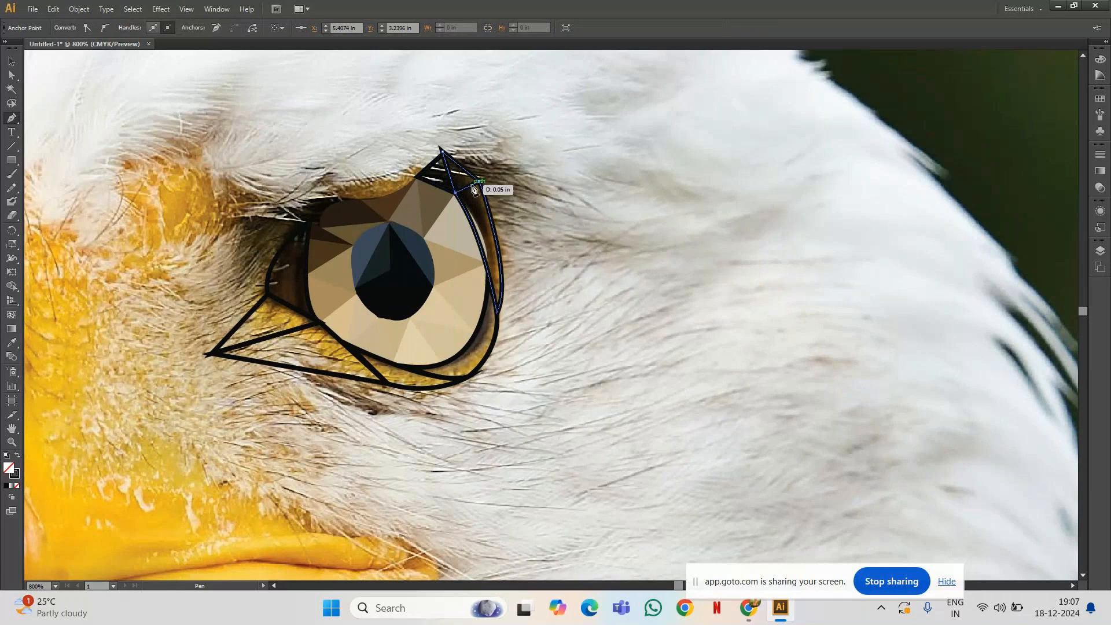
left_click(479, 182)
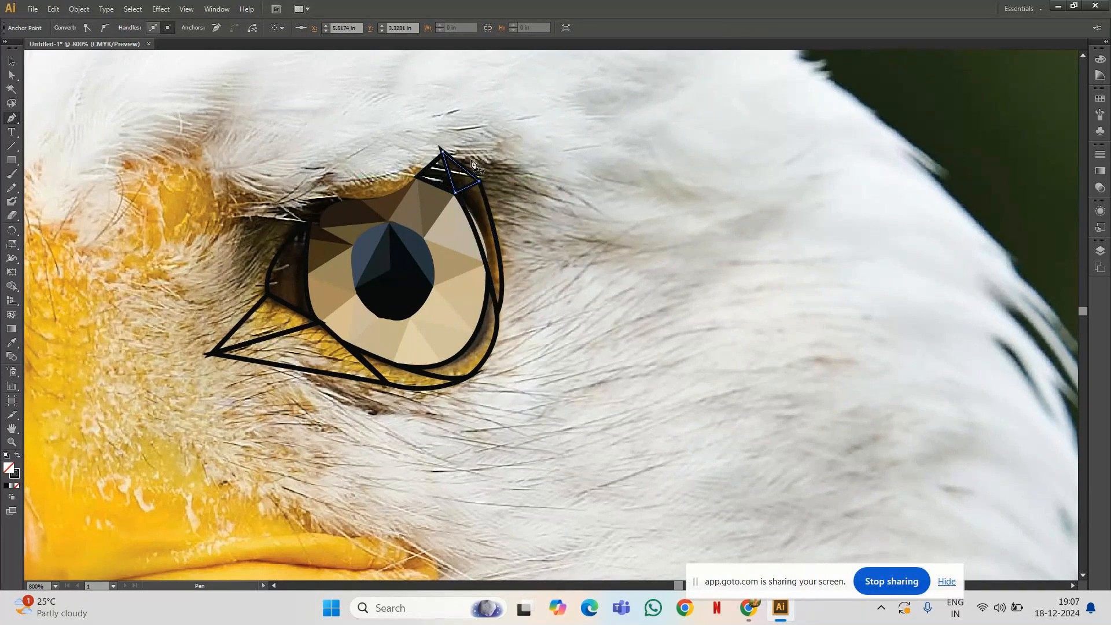
Outline a thin pointed facet from the upper eyelid's peak to the end of the dark outer corner and back along the rim facet's top.
left_click(516, 172)
left_click(443, 153)
left_click(454, 191)
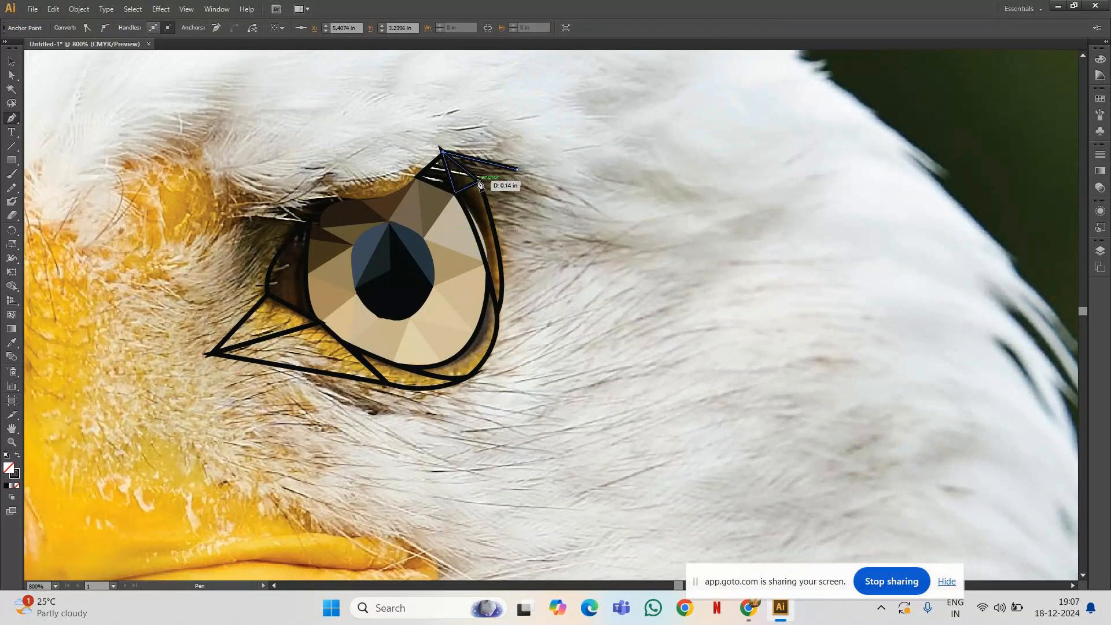
left_click(479, 184)
left_click(518, 170)
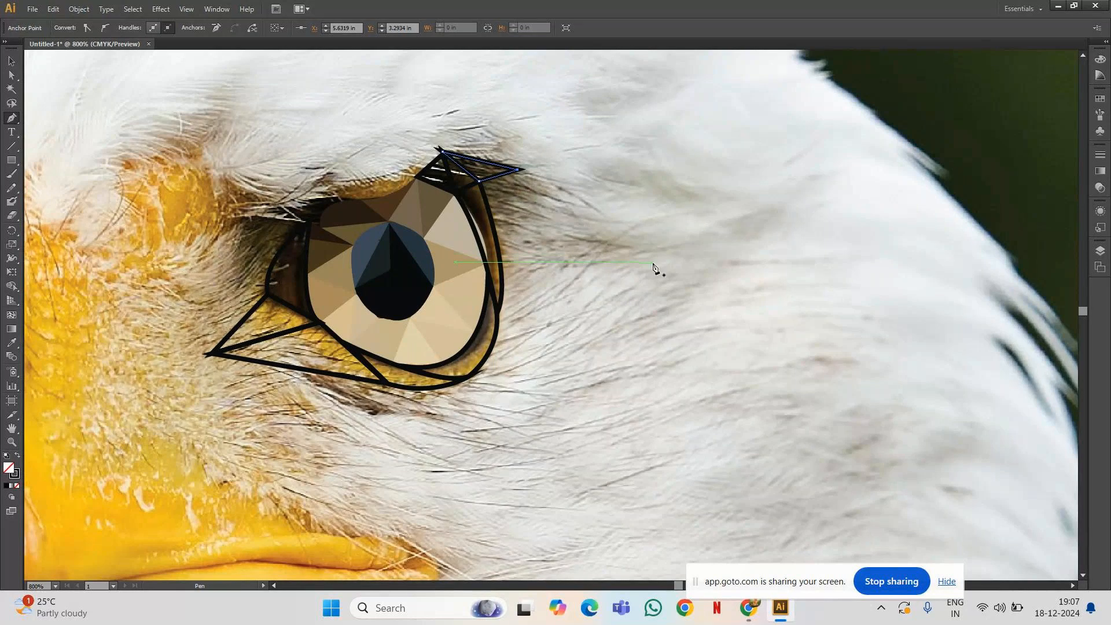
Outline a triangular facet over the feathers beyond the eye's outer corner, sloping down and away from the corner's tip.
left_click(631, 246)
left_click(518, 170)
left_click(522, 255)
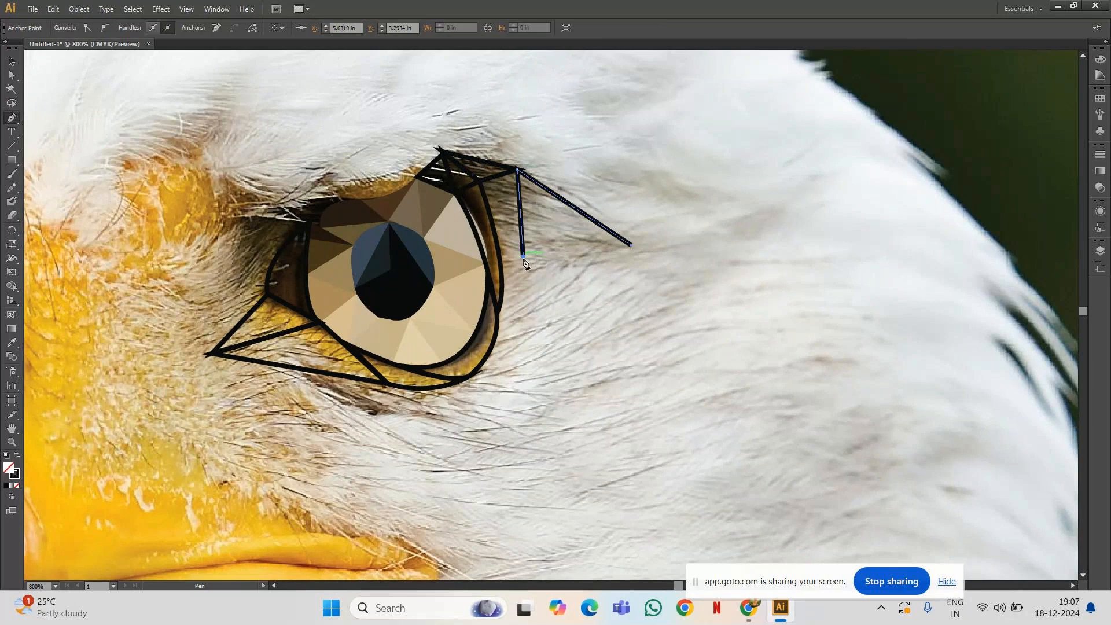
left_click(632, 245)
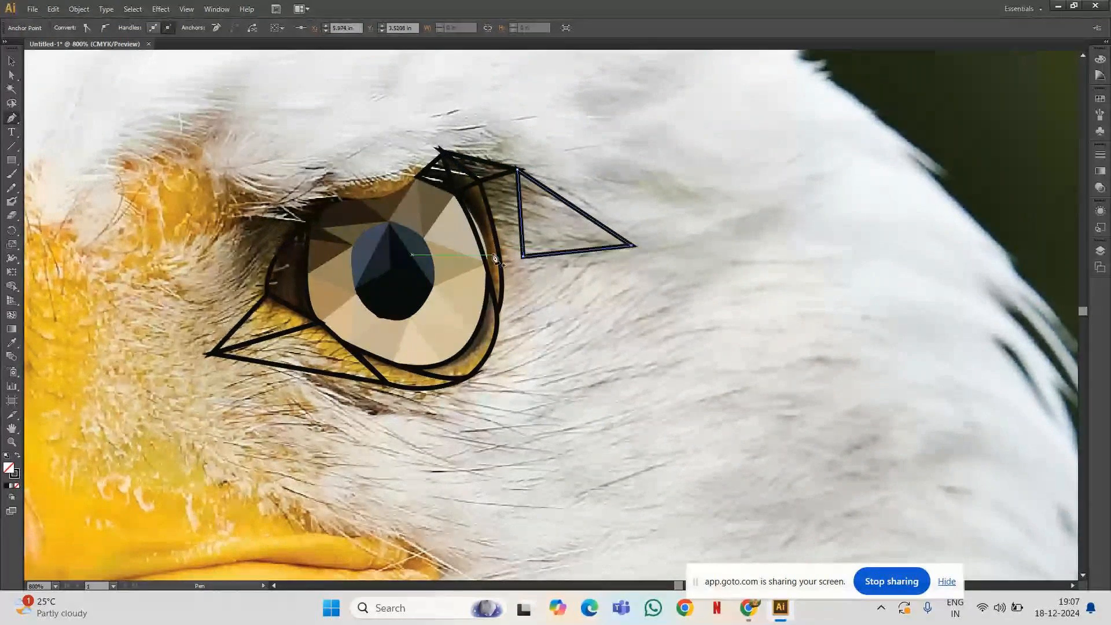
Outline a triangular facet filling the gap between the rim facet's top outer corner and the vertical edge of the outer feather triangle.
left_click(480, 182)
left_click(480, 182)
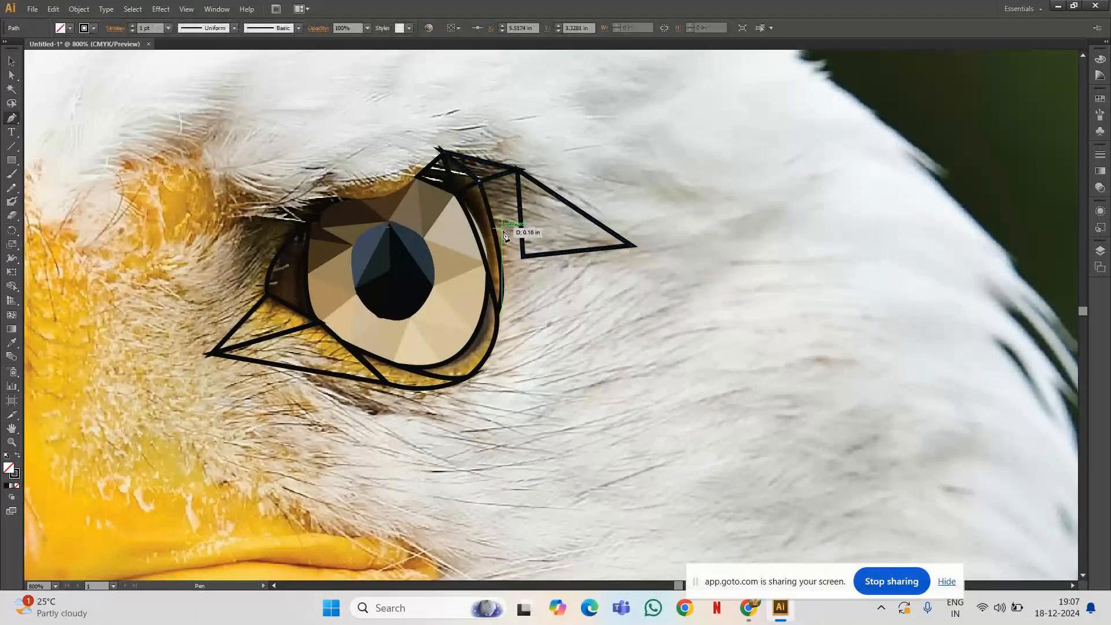
left_click(524, 259)
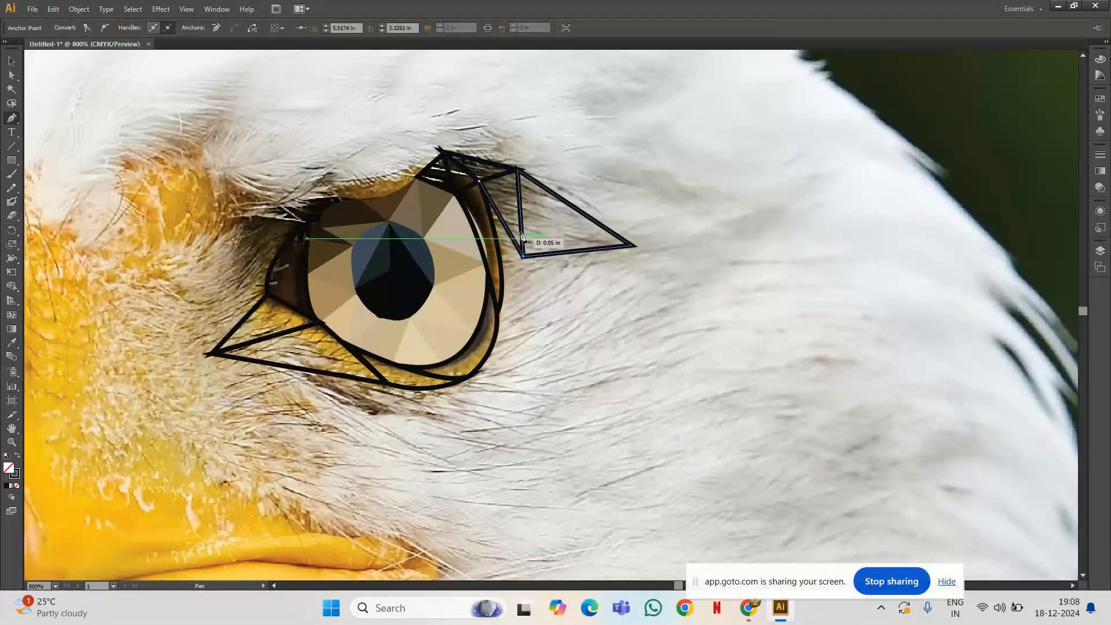
left_click(518, 172)
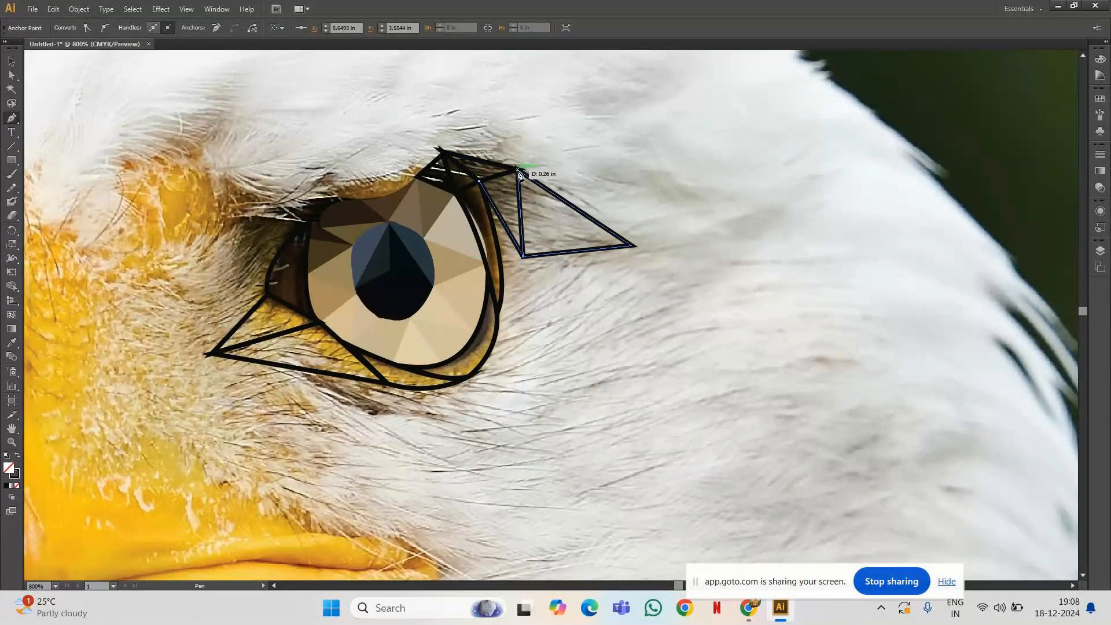
left_click(482, 183)
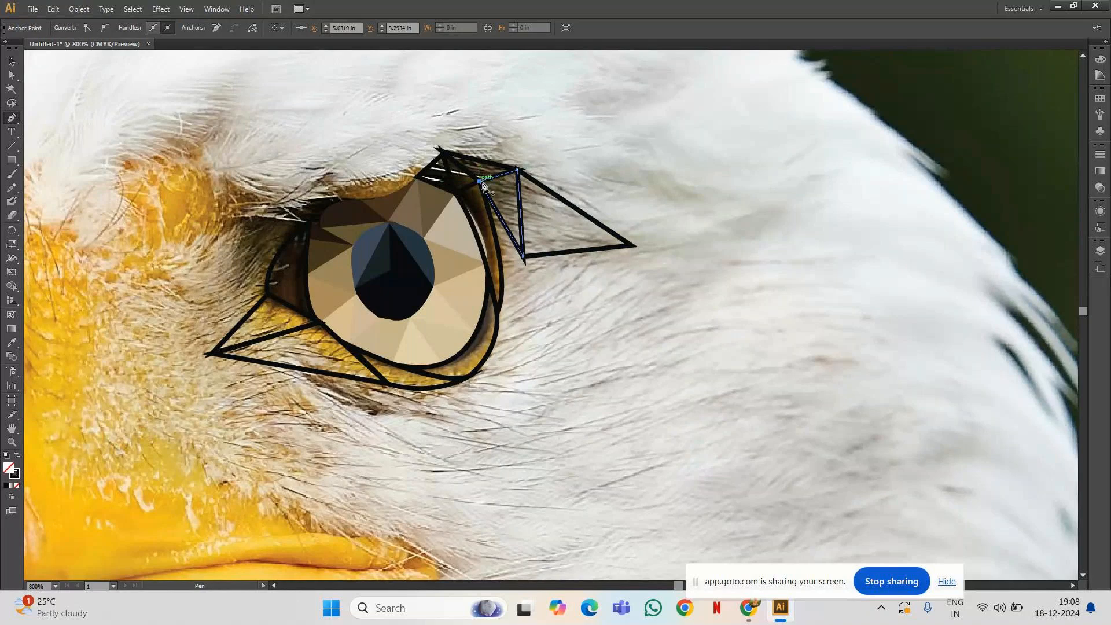
left_click(523, 257)
key("ctrl+z")
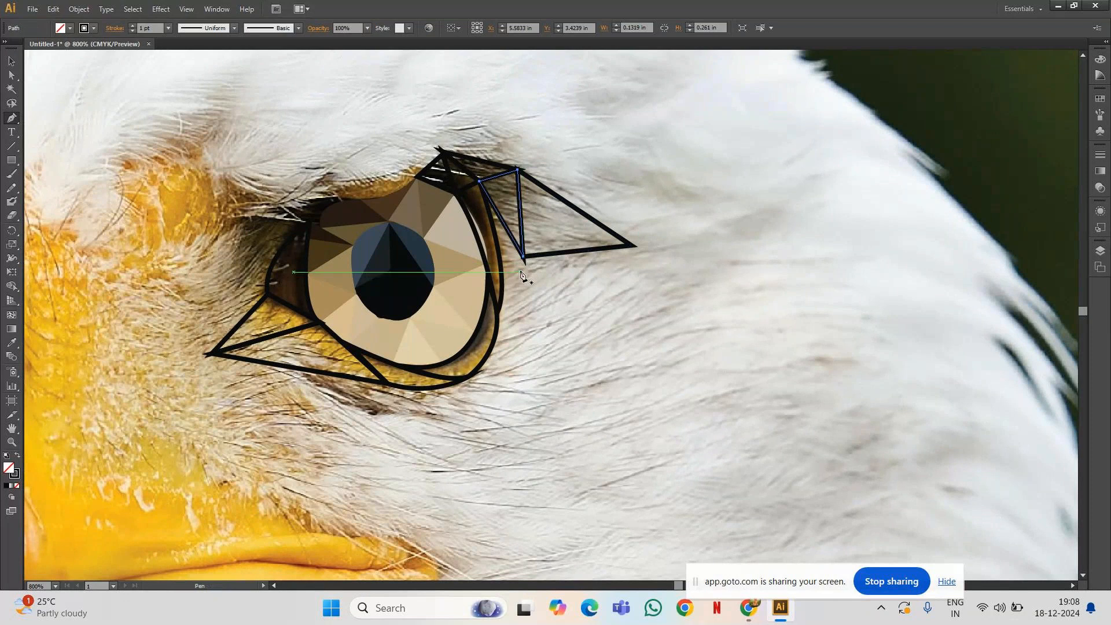
Outline a slim facet along the rim's outer right edge, reaching the lower corner of the outer feather triangle.
left_click(496, 313)
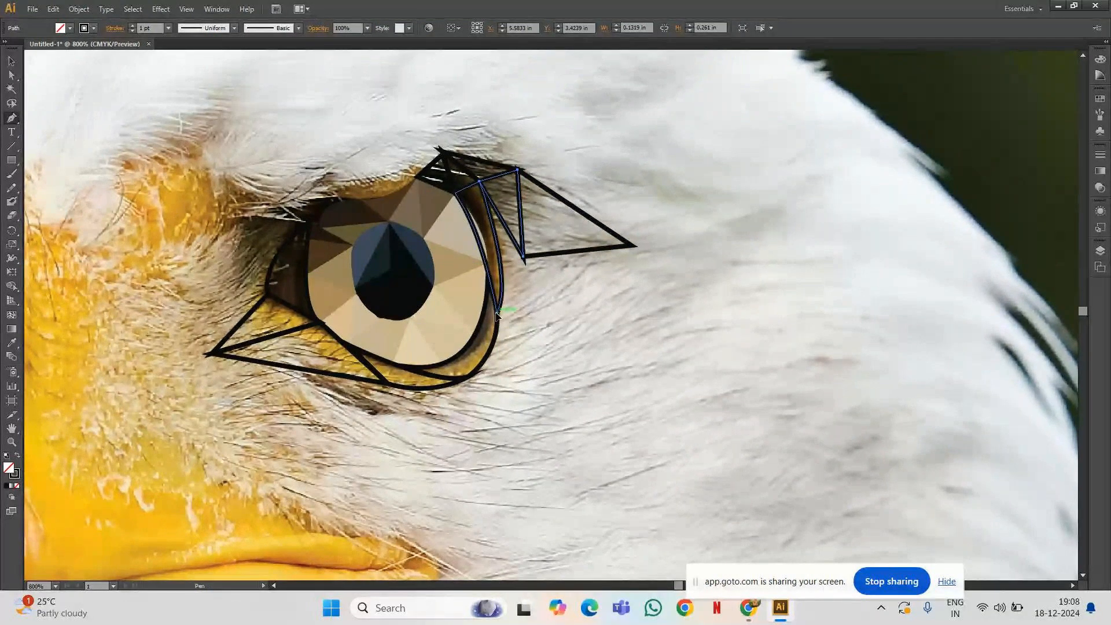
left_click_drag(523, 254, 524, 259)
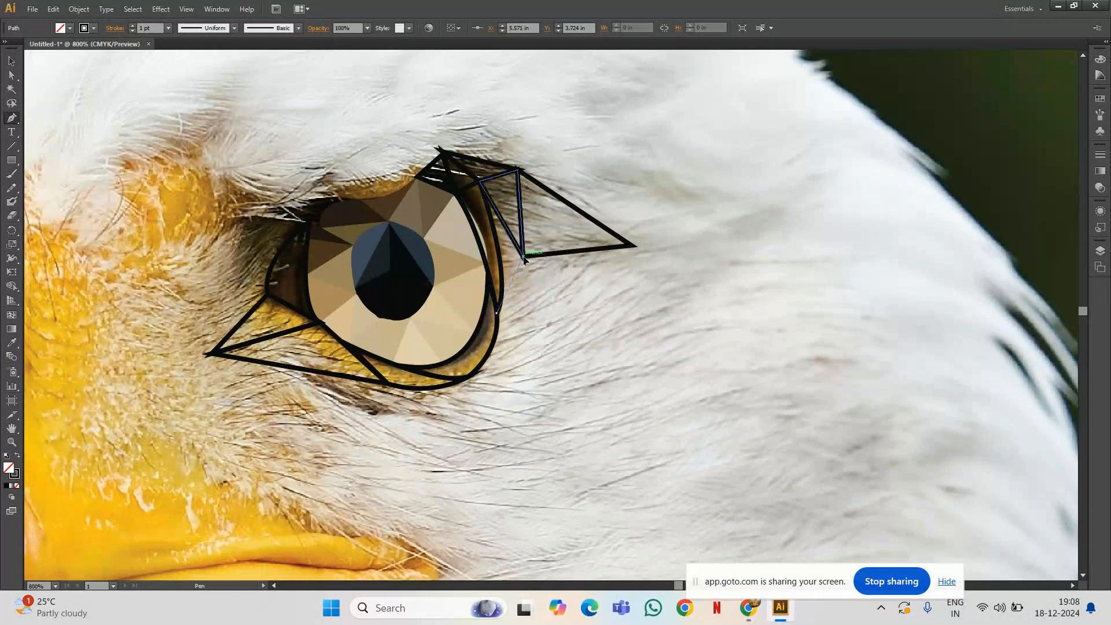
left_click(524, 259)
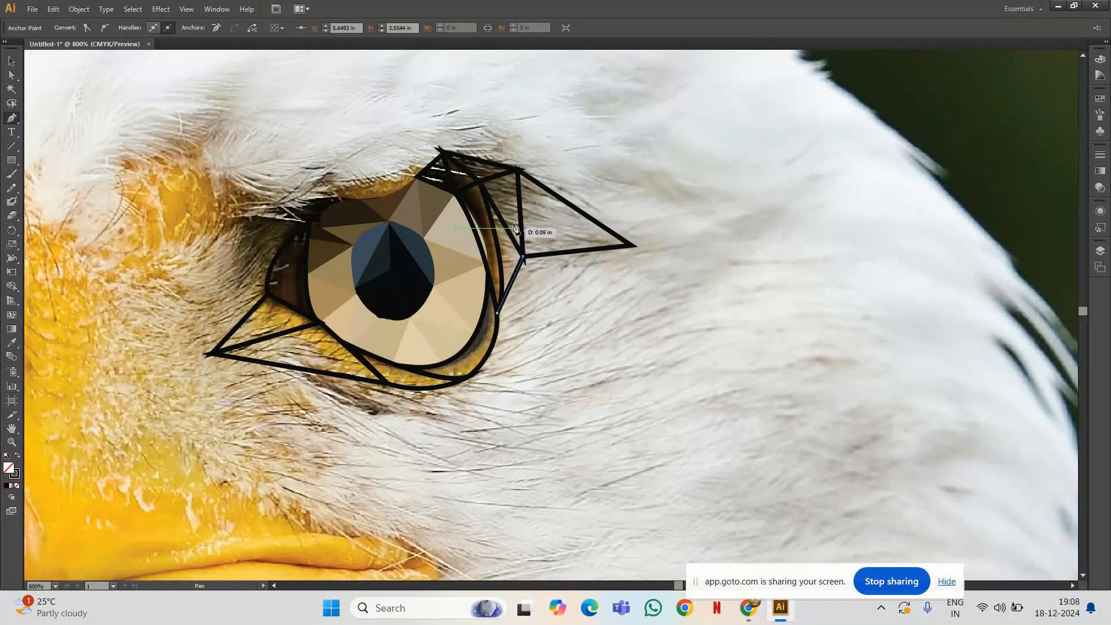
left_click(479, 182)
left_click(497, 314)
left_click_drag(493, 320, 481, 375)
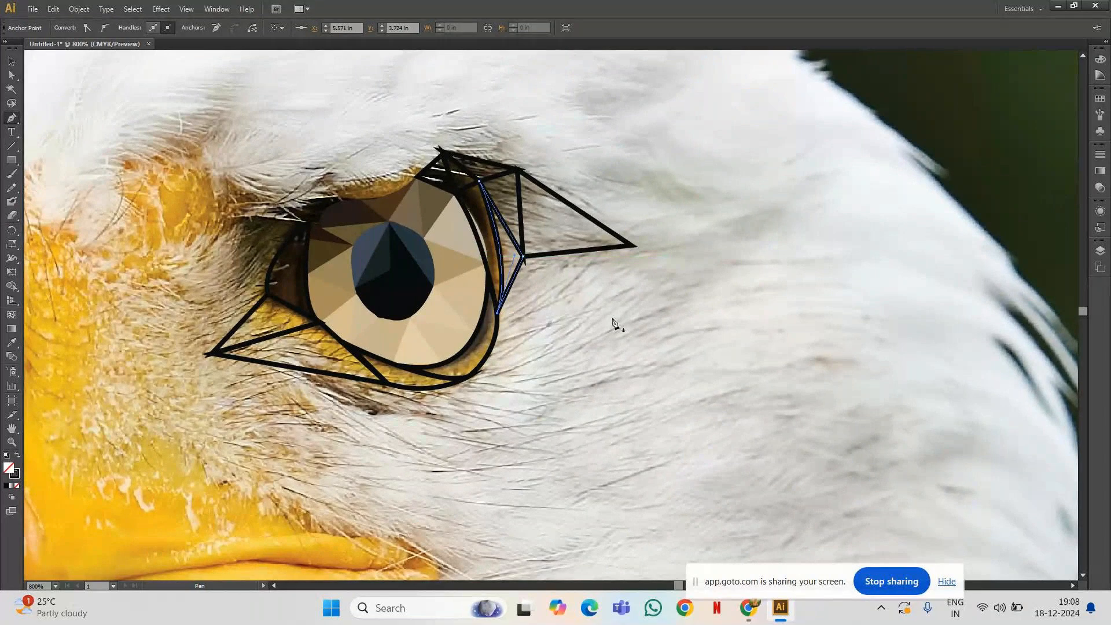
Outline a triangular facet on the lower beak, from the tip facet's upper-right corner to points on both edges of the beak.
key("space")
left_click_drag(550, 341, 784, 196)
left_click_drag(281, 287, 395, 135)
left_click_drag(342, 350, 328, 468)
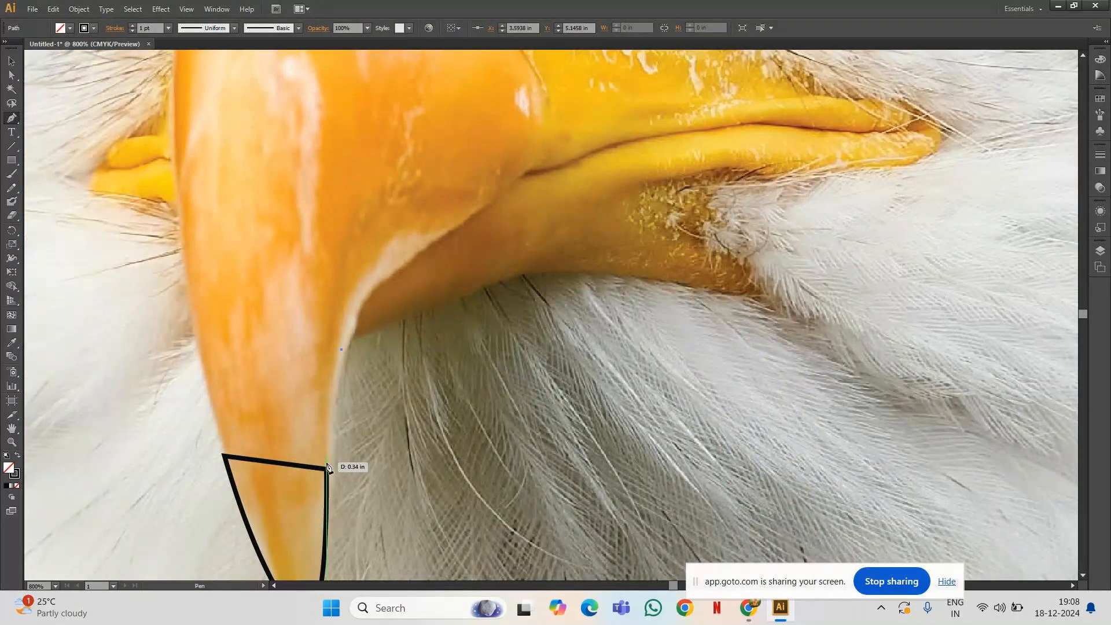
left_click(328, 468)
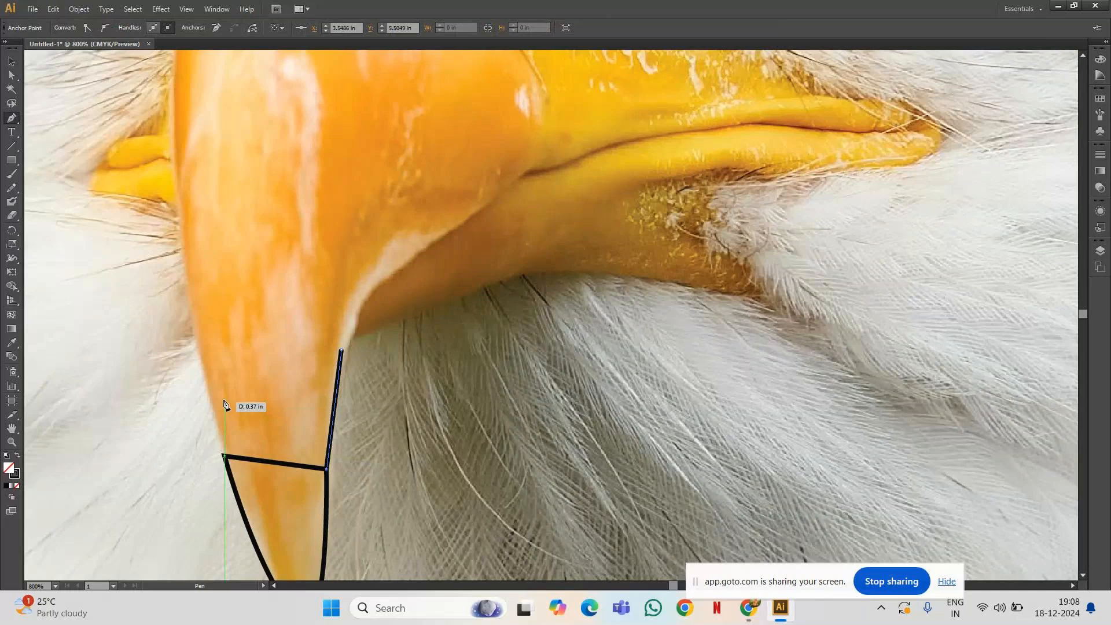
left_click(188, 282)
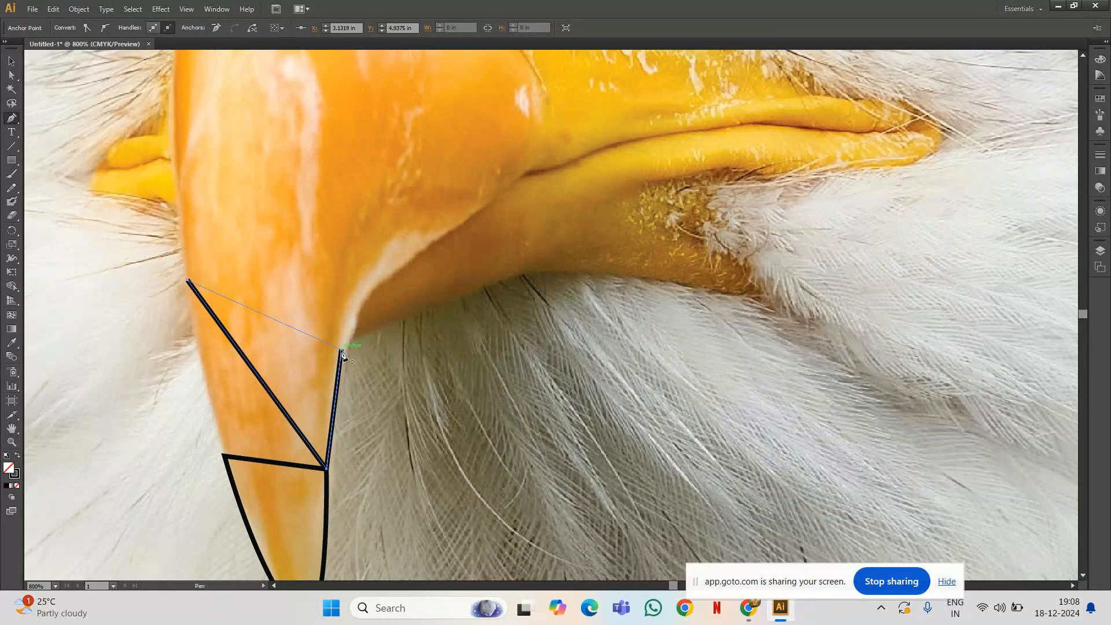
left_click(342, 350)
Outline a slim triangular facet across the beak, from the upper hook's inner edge to a point high on the beak's left edge.
left_click_drag(419, 252, 399, 271)
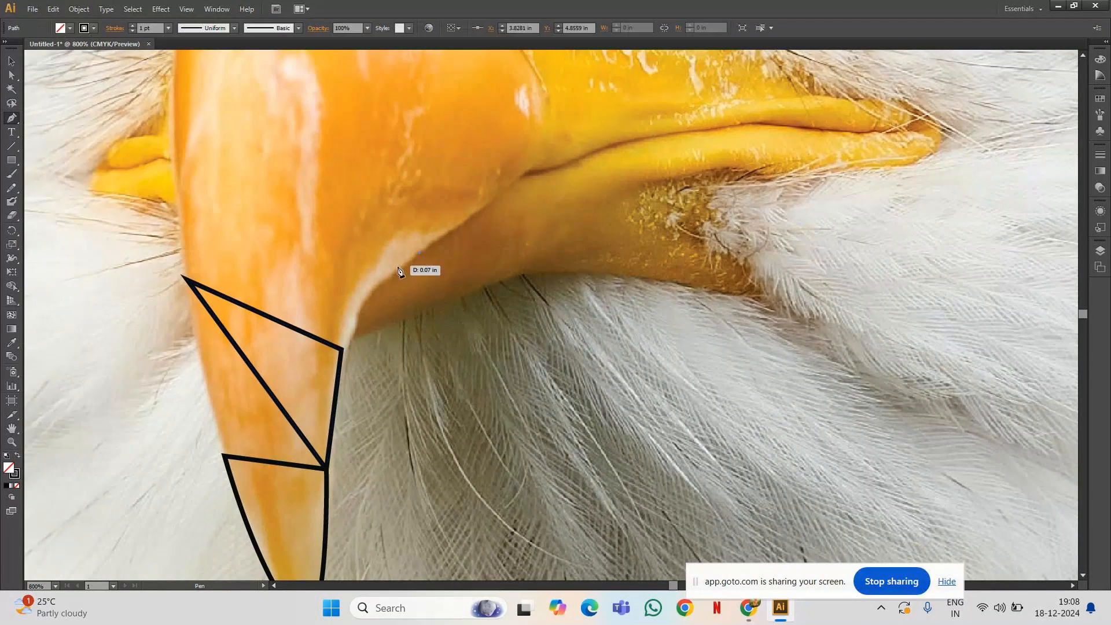
left_click(362, 296)
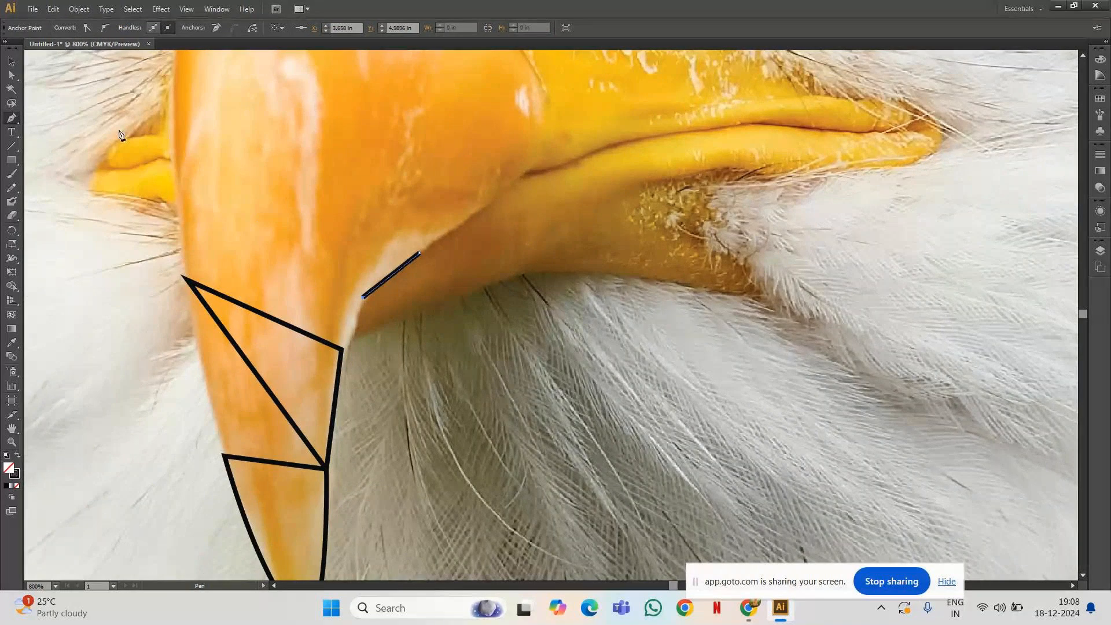
left_click(173, 144)
left_click(420, 253)
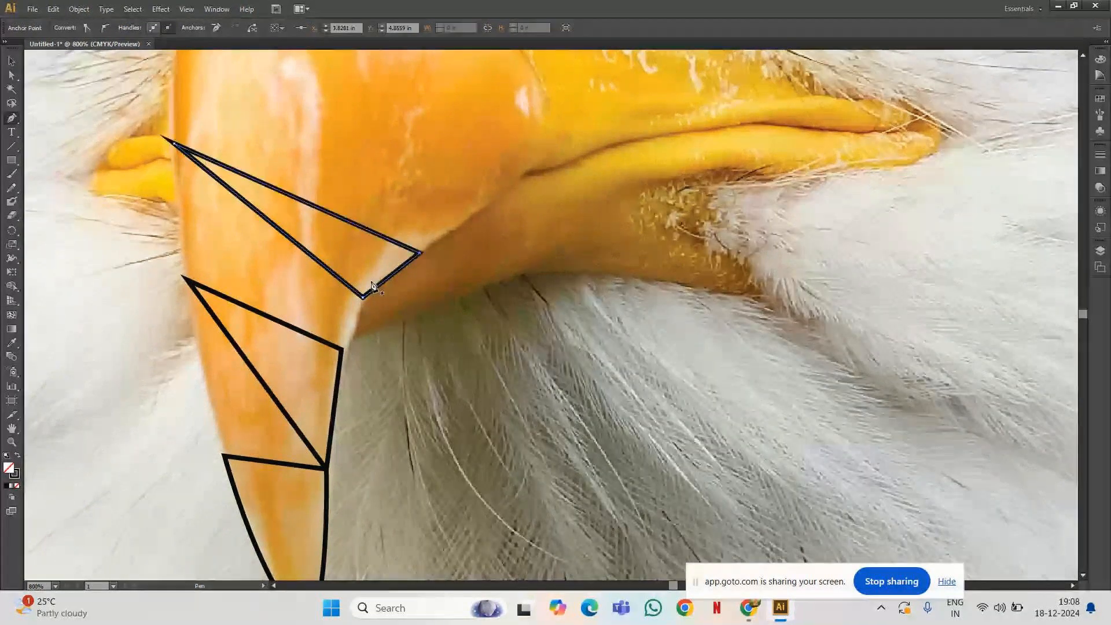
Outline a narrow triangular facet directly beneath it, sharing its left tip and reaching the right corner of the lower beak facet.
left_click_drag(341, 349, 356, 315)
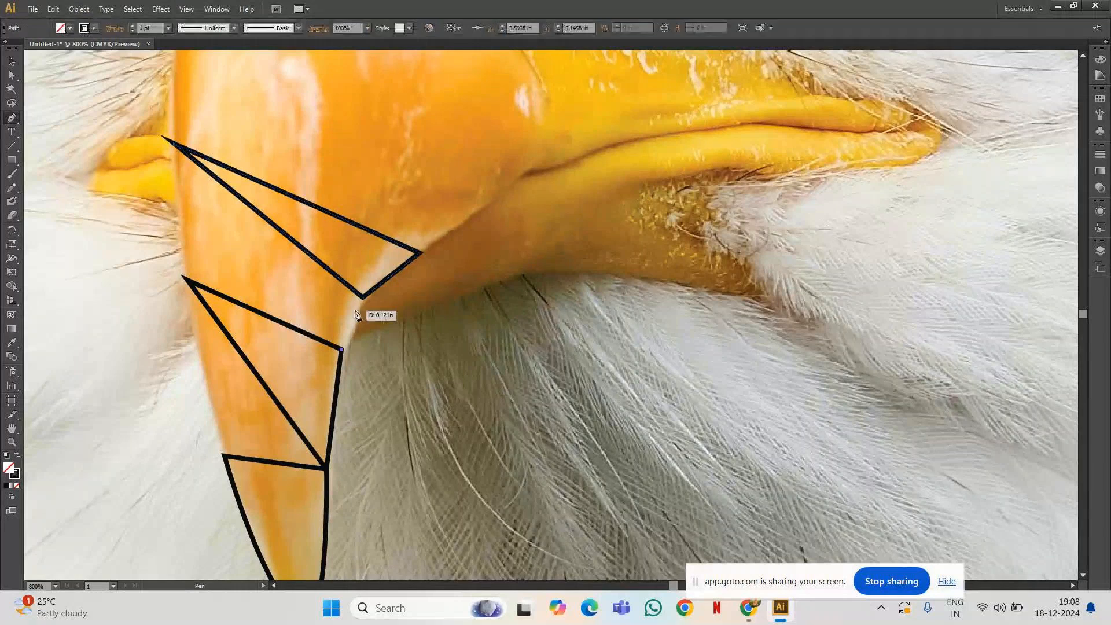
left_click(363, 299)
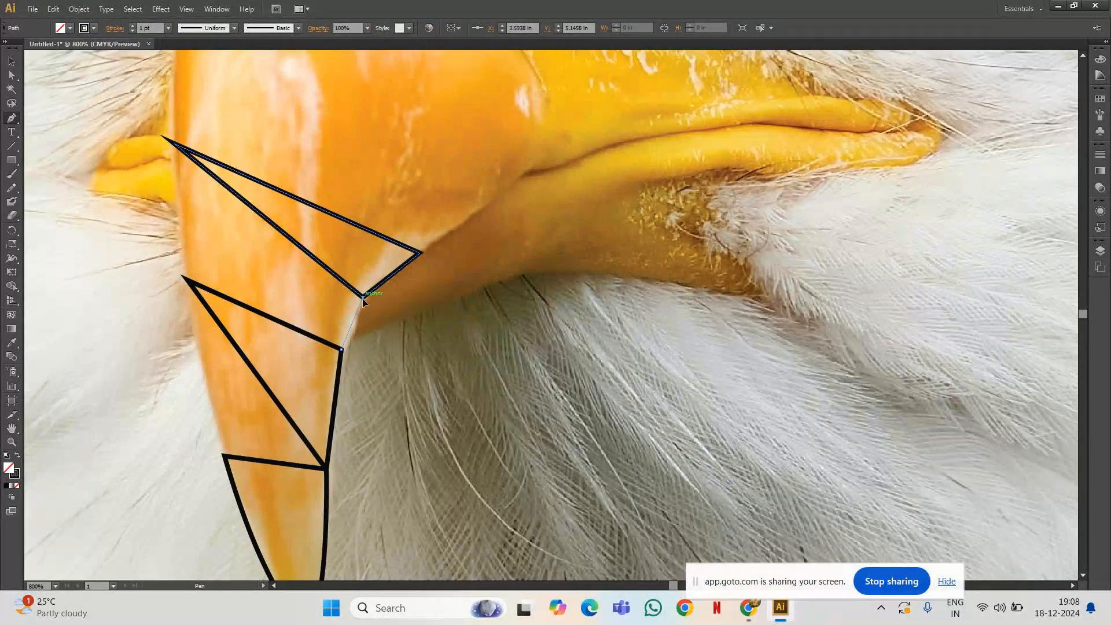
left_click(174, 147)
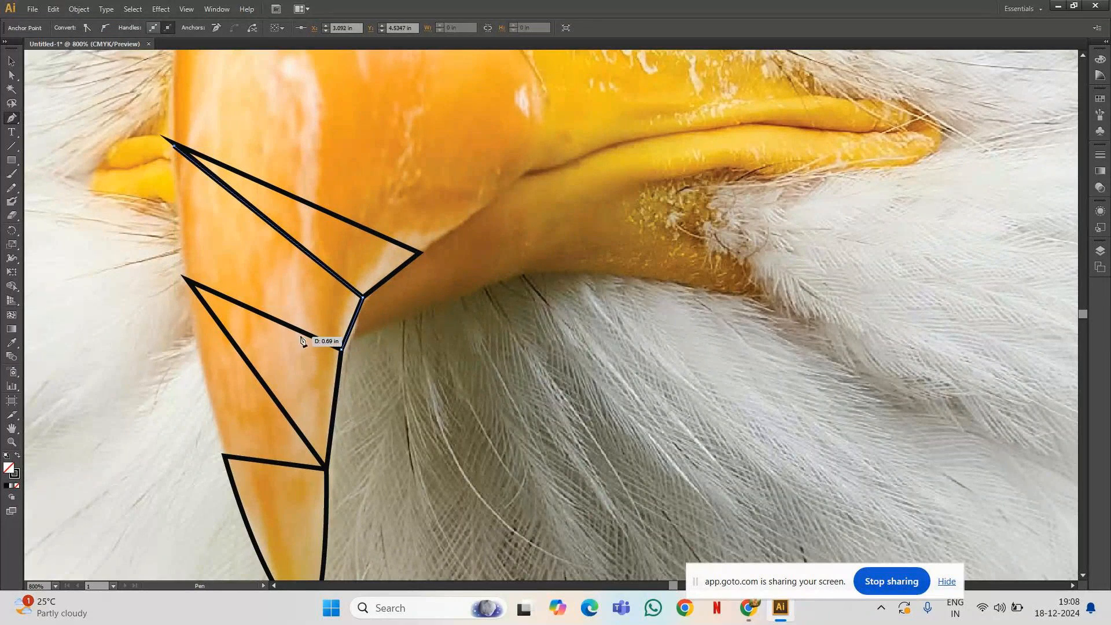
left_click(178, 149)
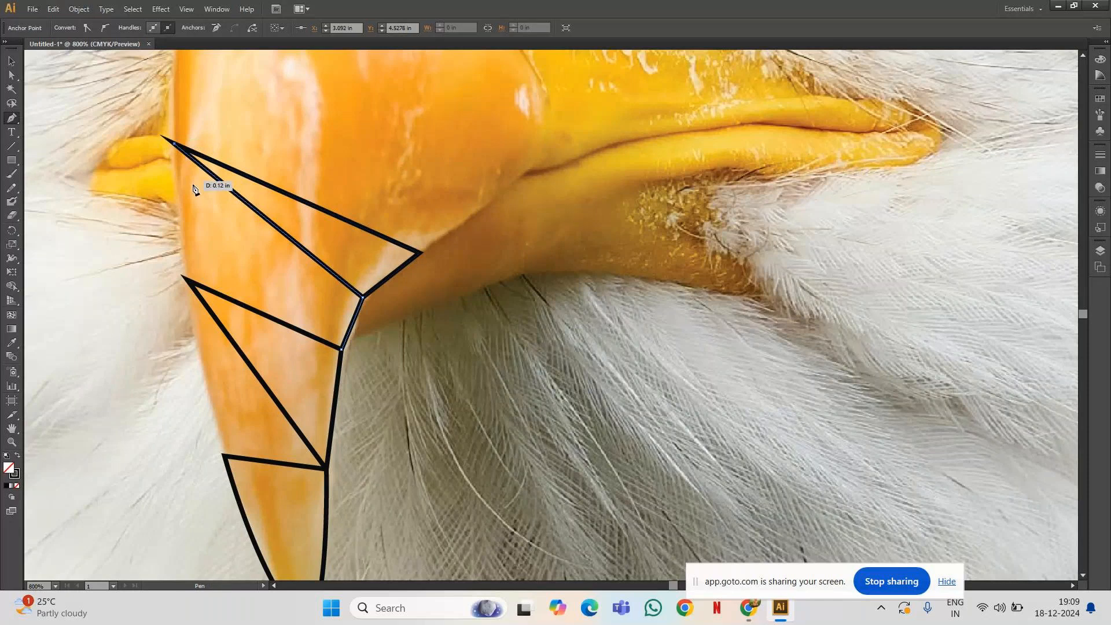
left_click(341, 350)
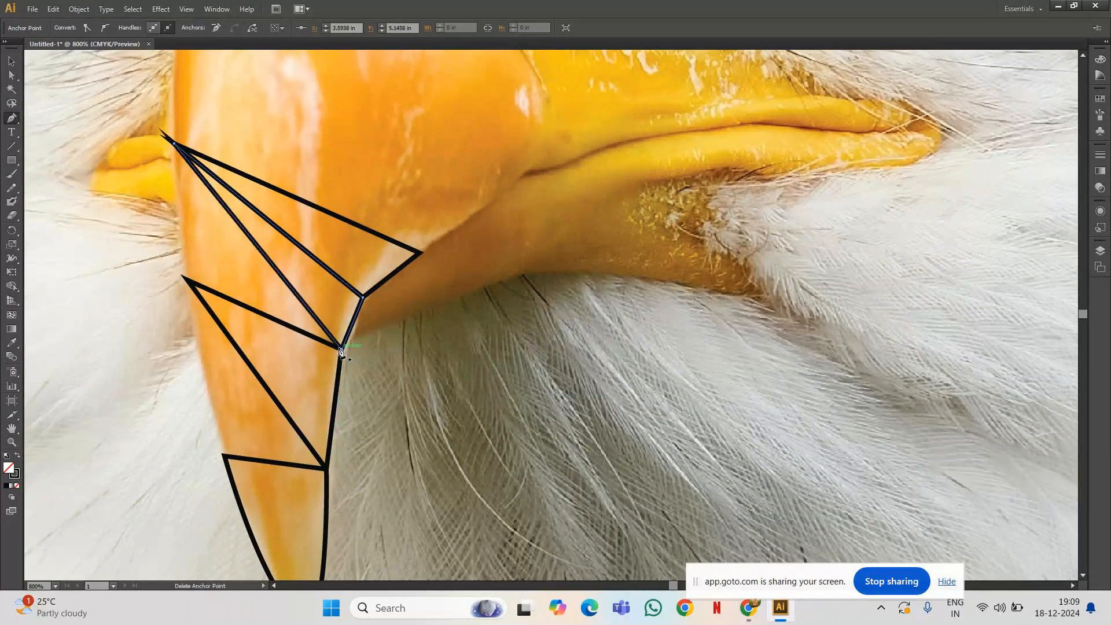
Outline a triangular facet along the beak's left edge, filling the gap between the narrow facet and the lower beak facet.
left_click(188, 280)
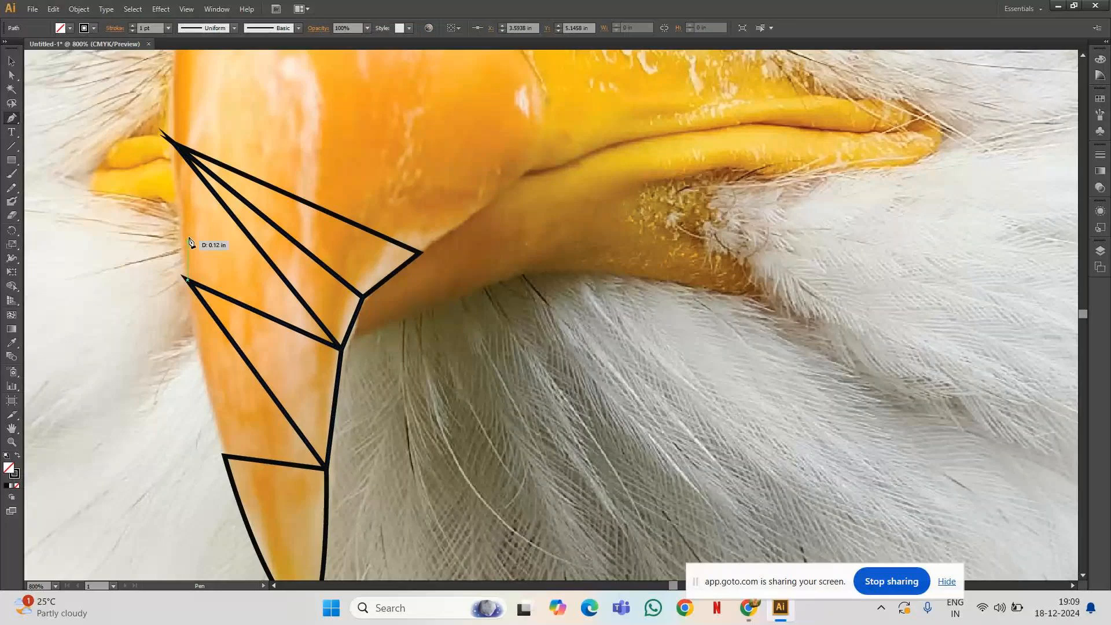
left_click(178, 147)
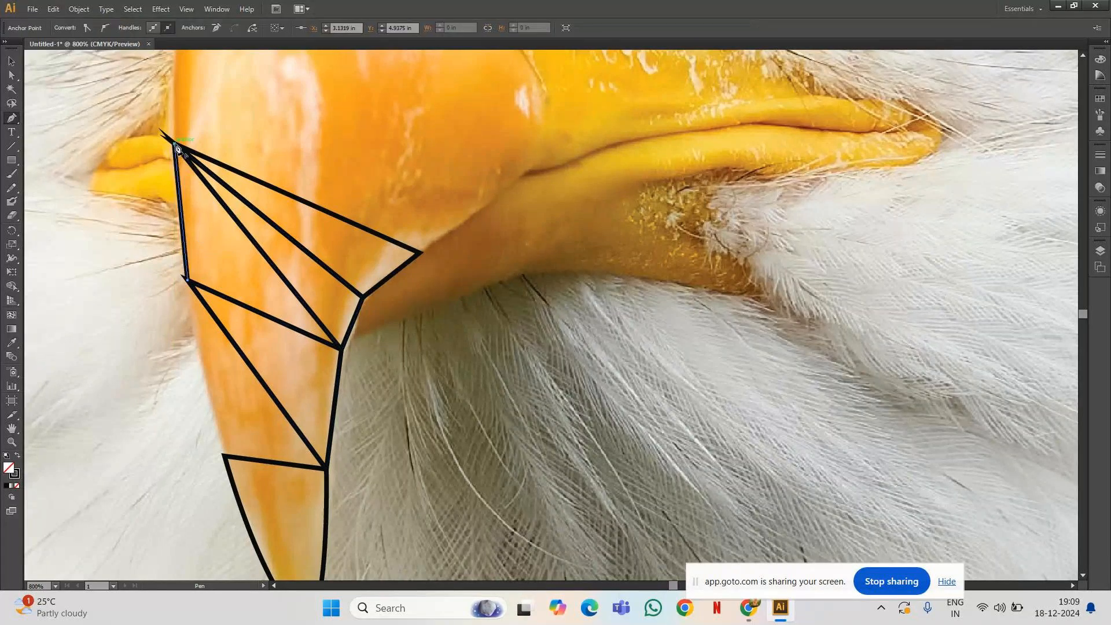
left_click(340, 349)
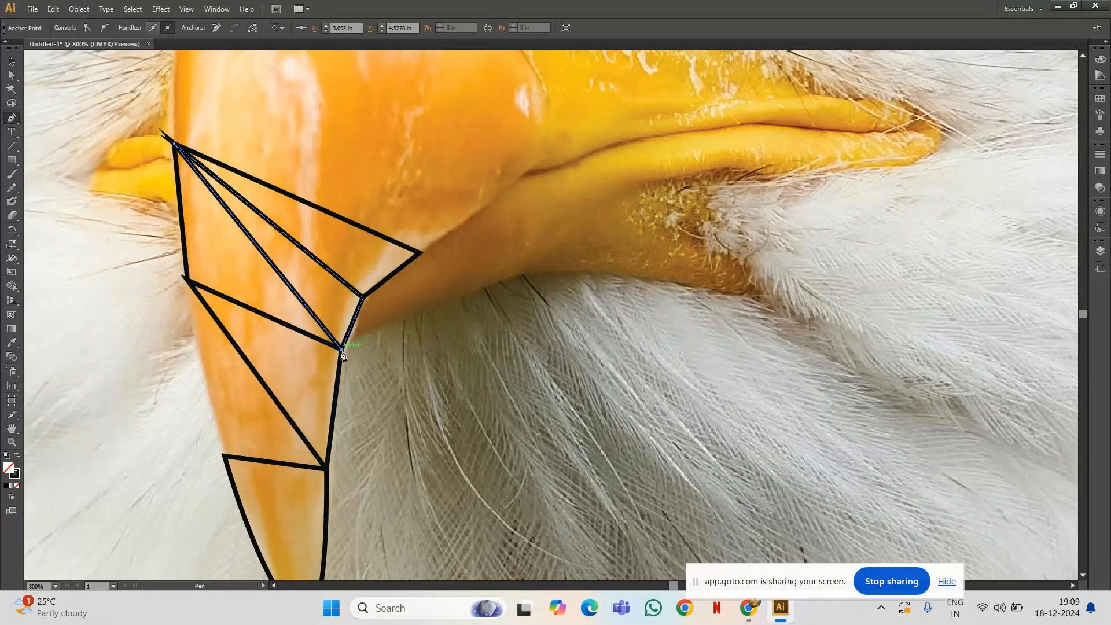
left_click(341, 349)
left_click(175, 143)
left_click(187, 280)
left_click(341, 350)
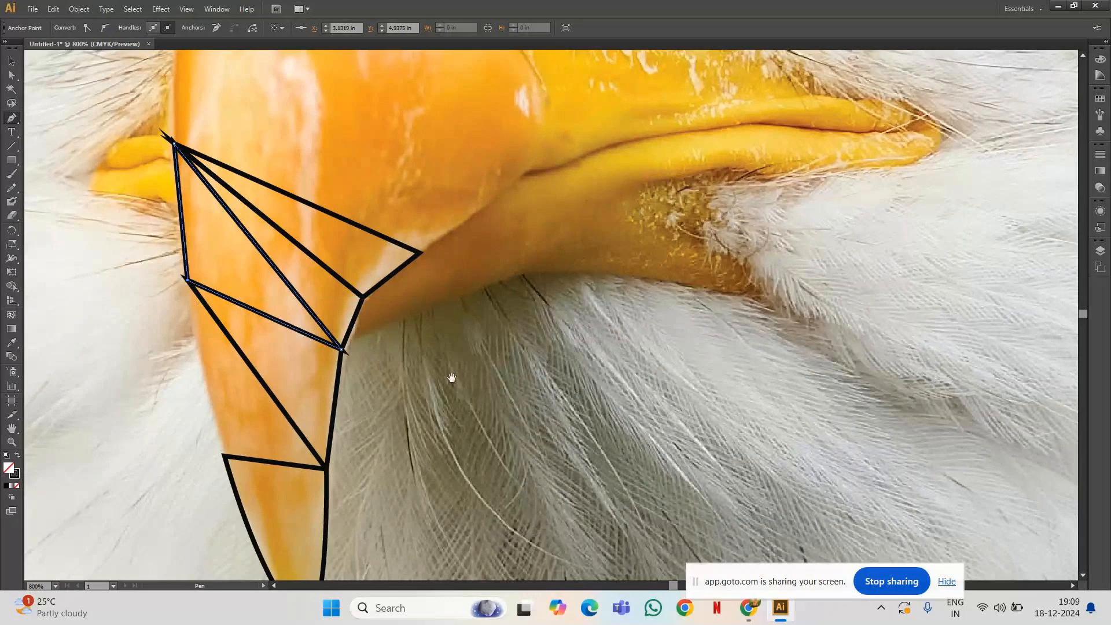
Outline a triangular facet along the lower beak's left edge, joining both upper corners of the tip facet to the lower beak facet's left corner.
left_click_drag(450, 376, 534, 209)
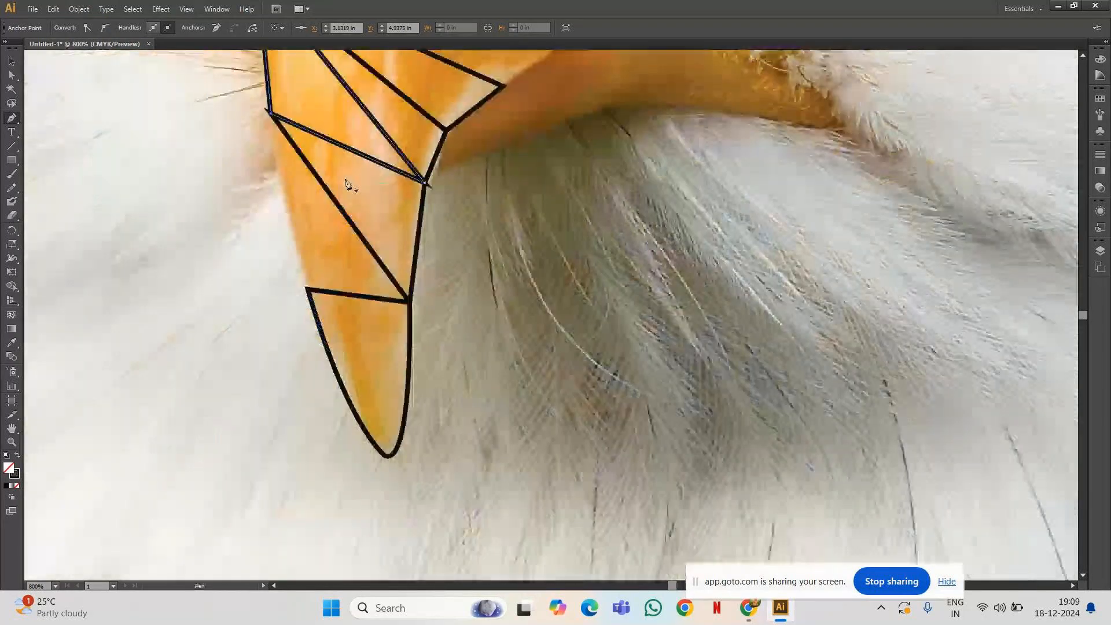
left_click(308, 289)
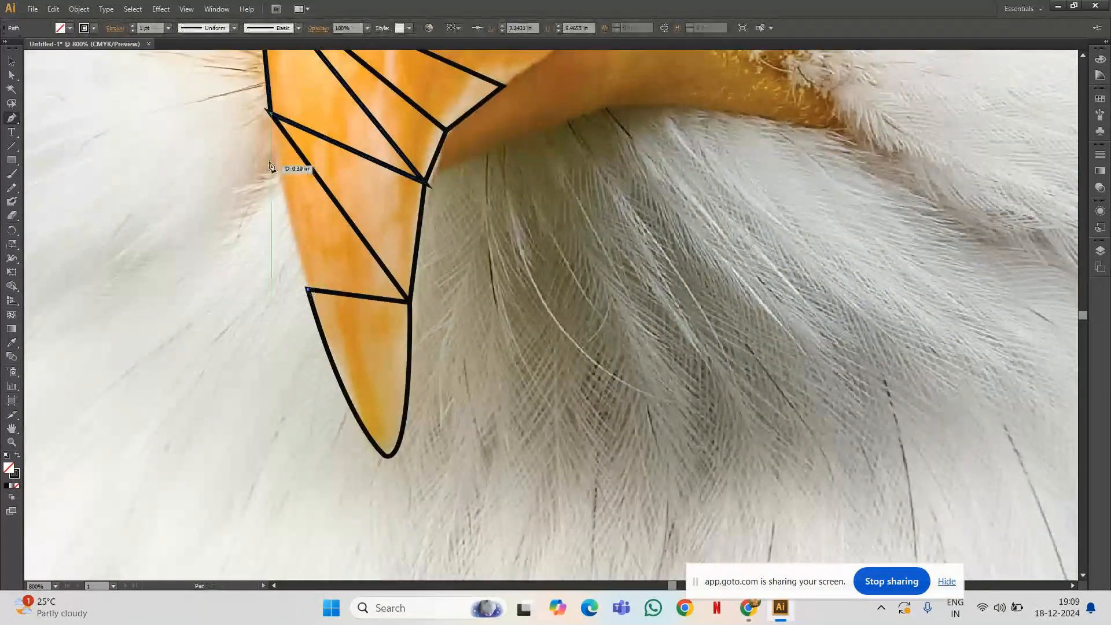
left_click(271, 113)
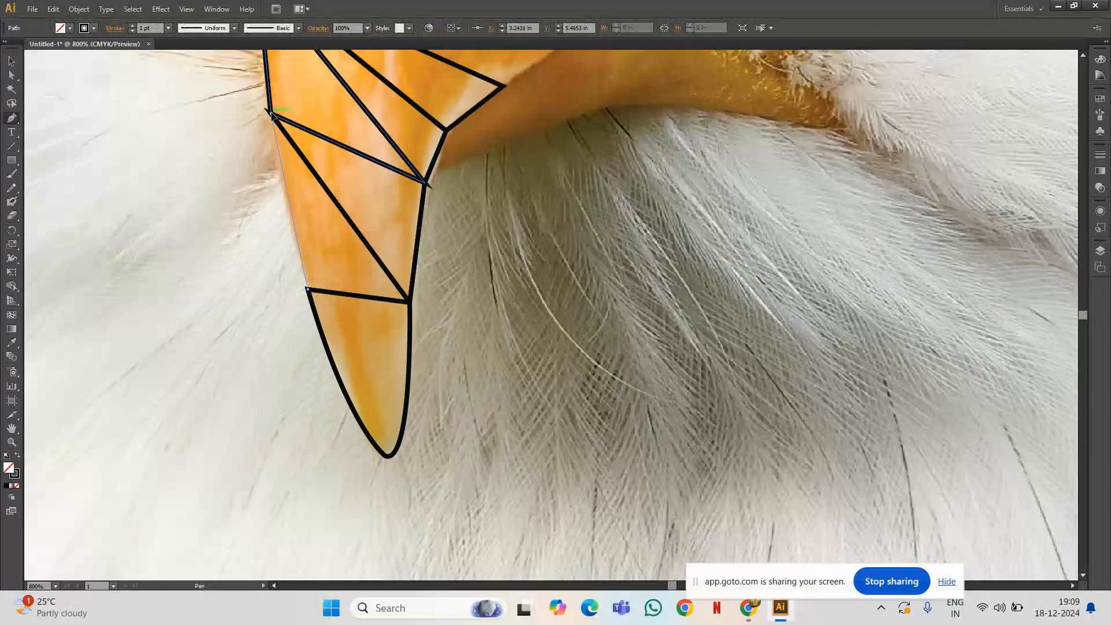
left_click(409, 302)
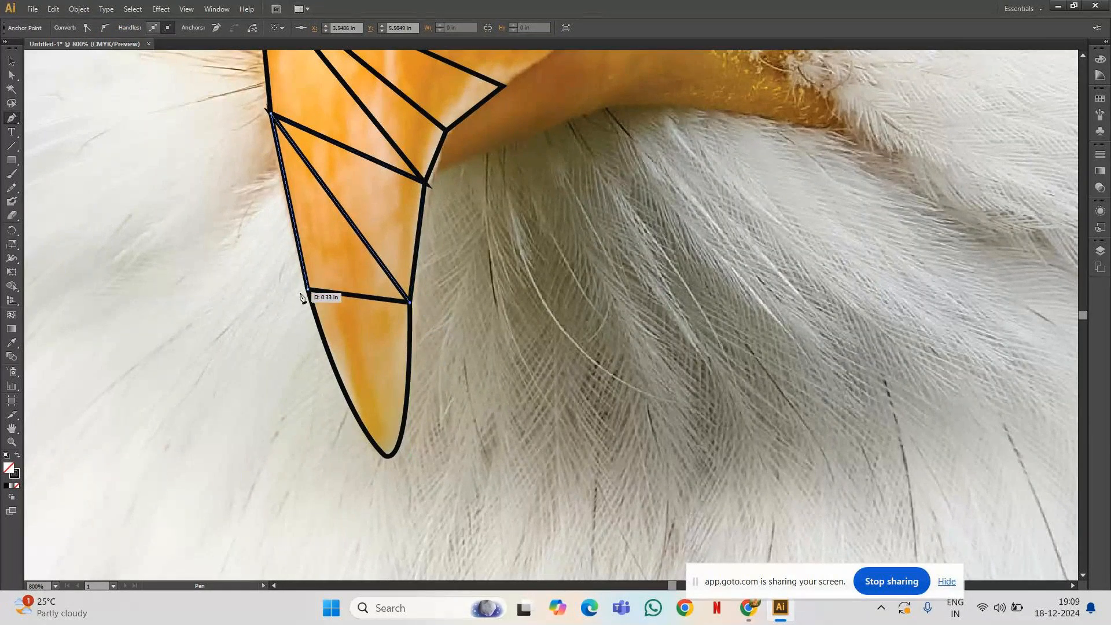
left_click(308, 289)
Outline a small triangular facet where the lower mandible meets the hook, reaching a point on the mandible's lower edge.
left_click_drag(471, 290, 342, 472)
left_click(274, 404)
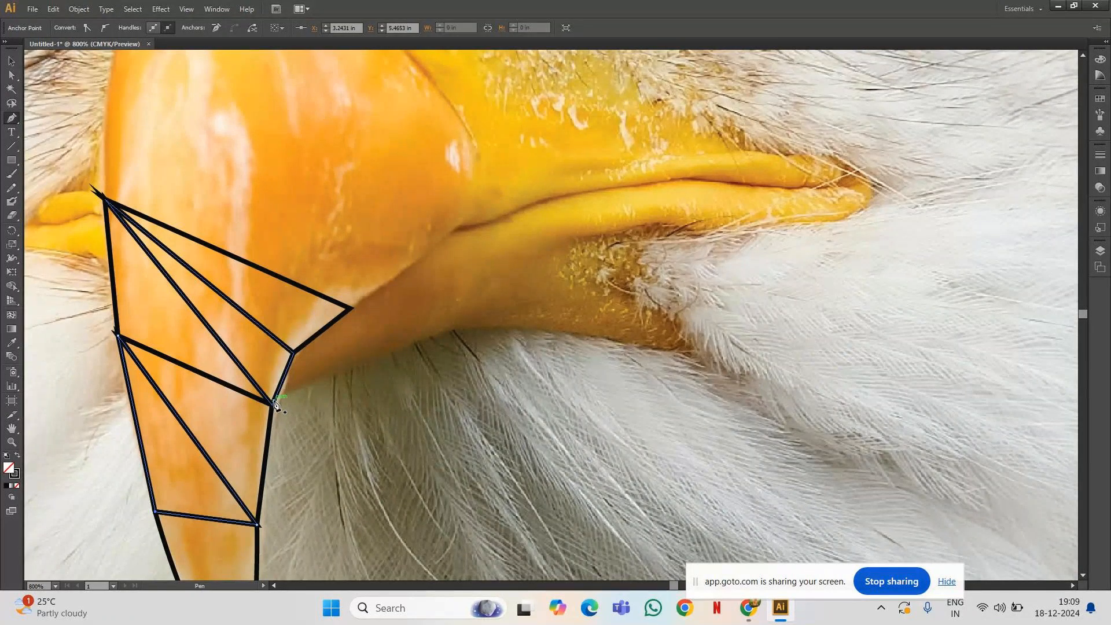
left_click(275, 405)
left_click(273, 407)
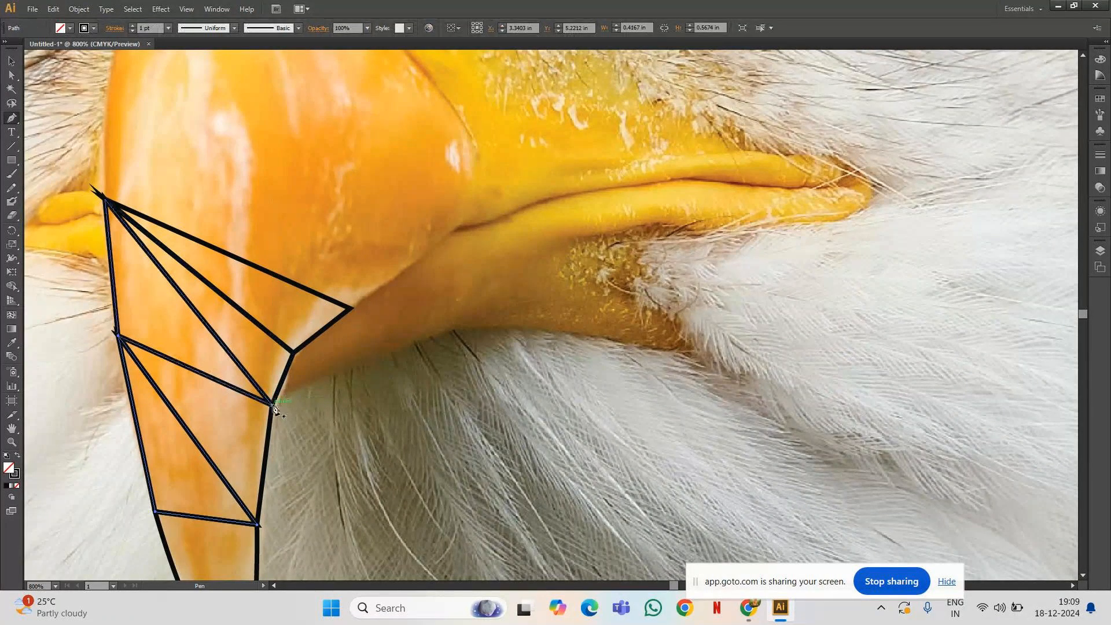
left_click(274, 406)
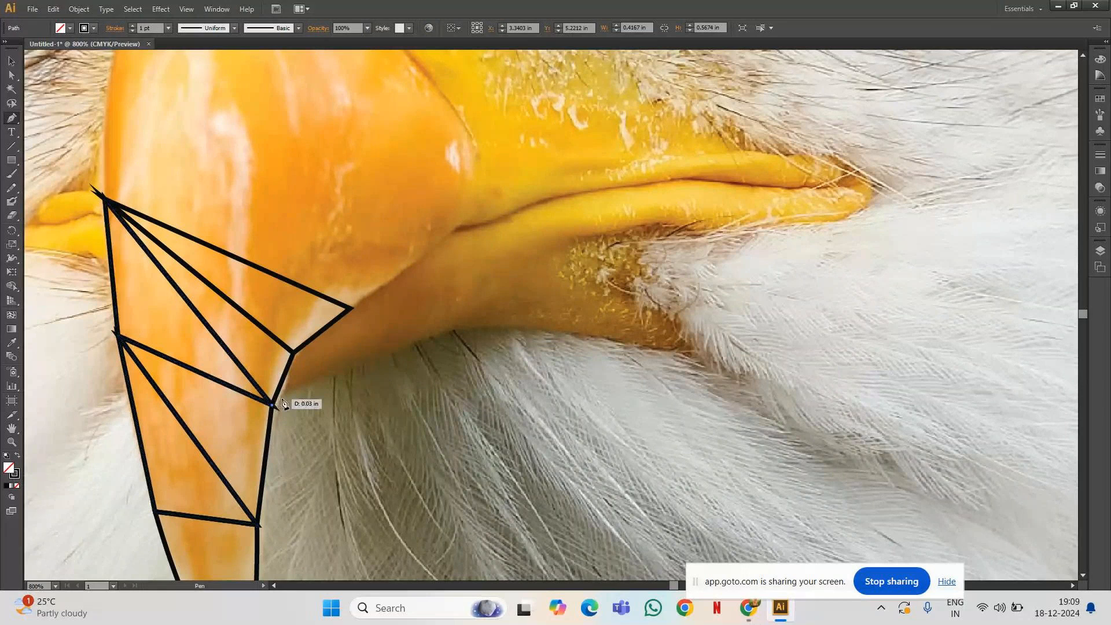
left_click(355, 366)
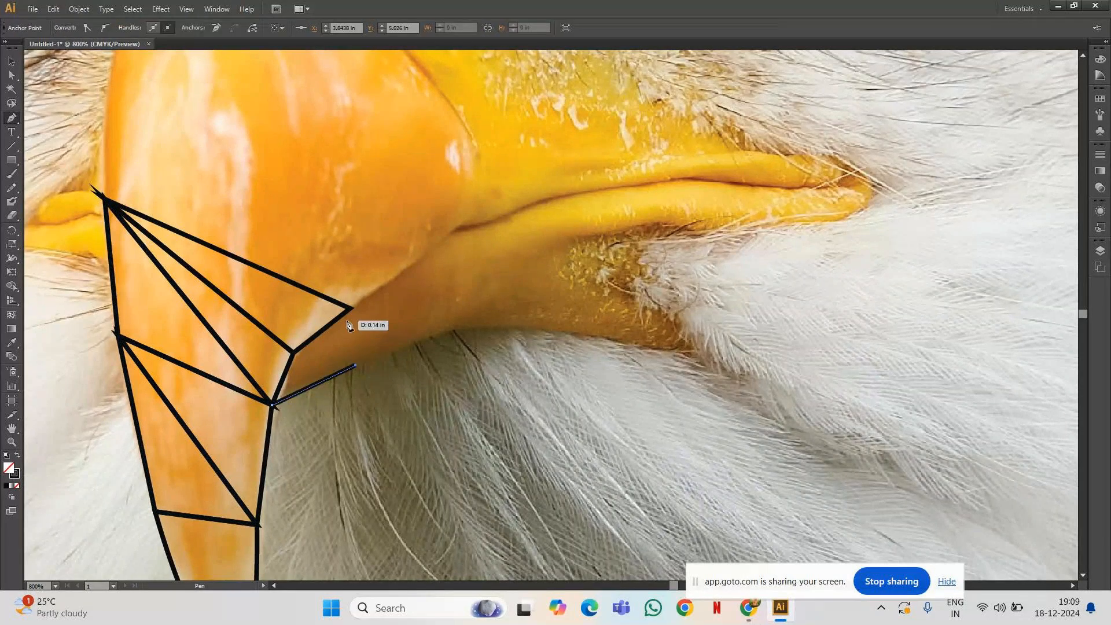
left_click(293, 352)
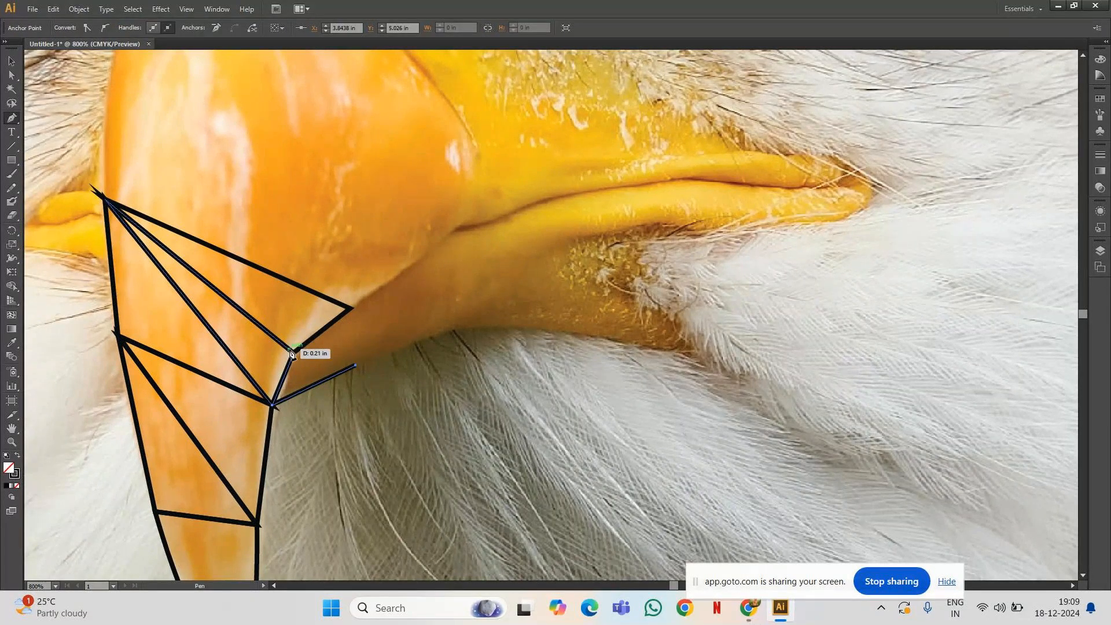
left_click(274, 405)
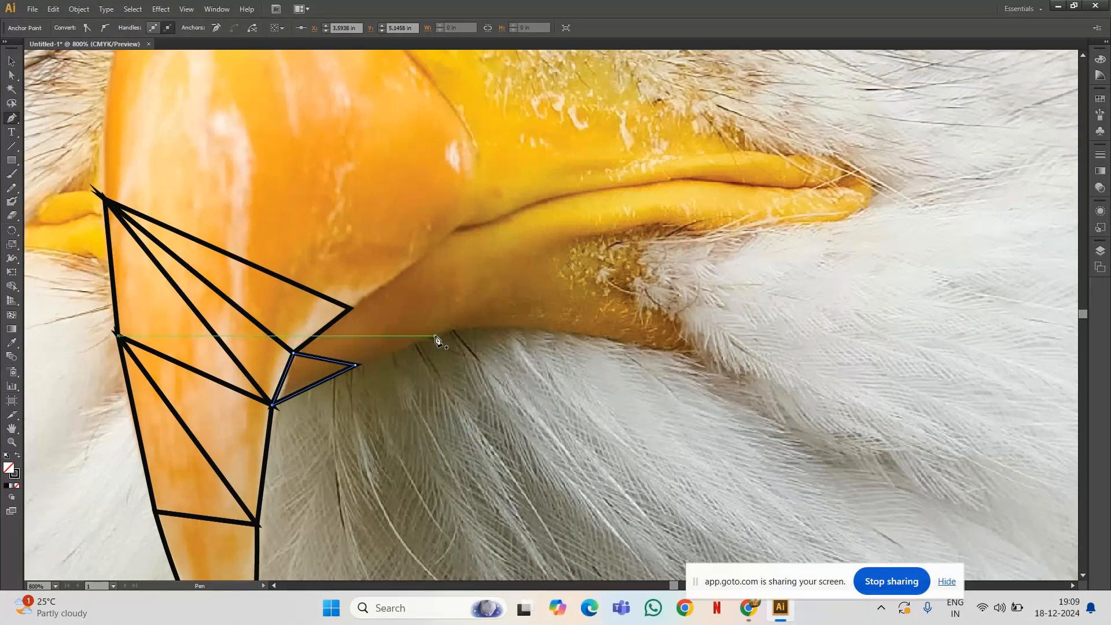
Outline a thin triangular facet along the mandible's lower edge, extending from the small facet's upper side to a point farther right.
left_click(452, 330)
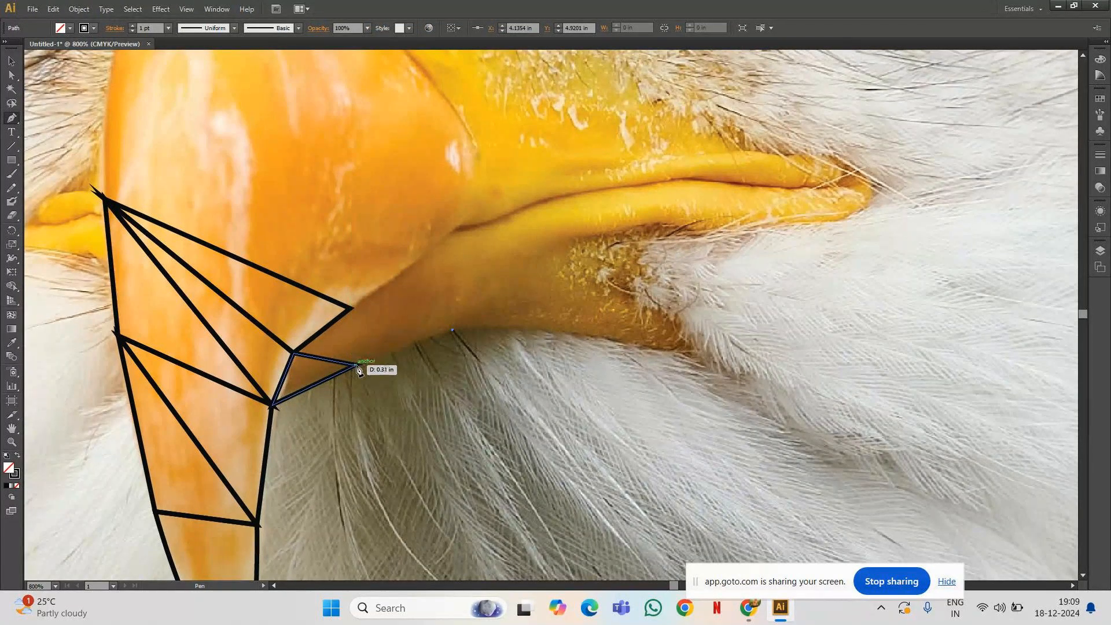
left_click(357, 367)
left_click(294, 354)
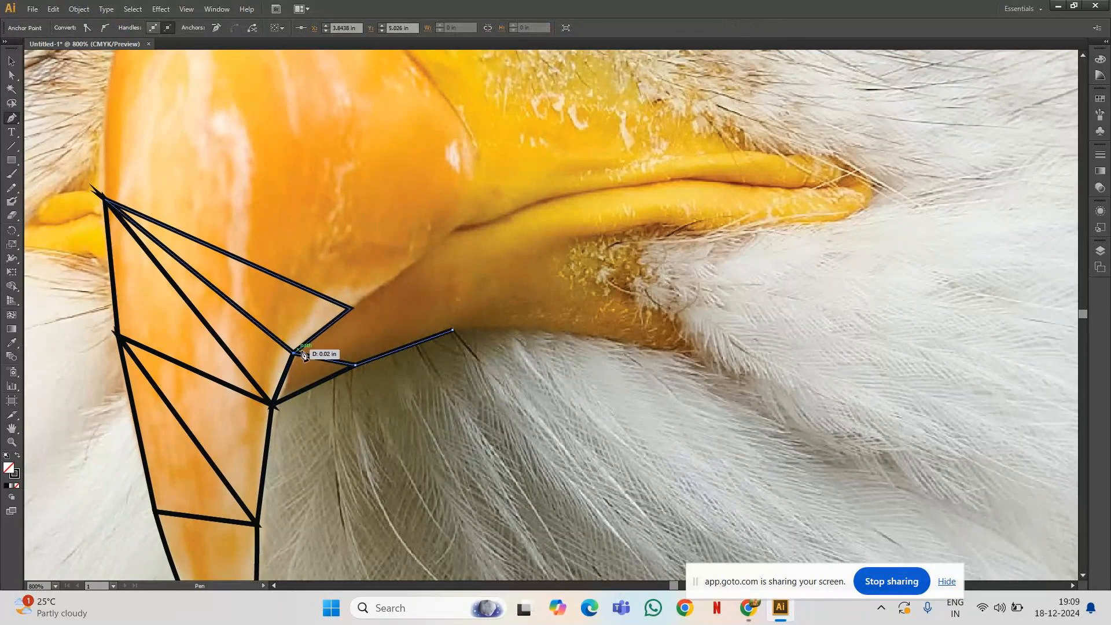
left_click(454, 331)
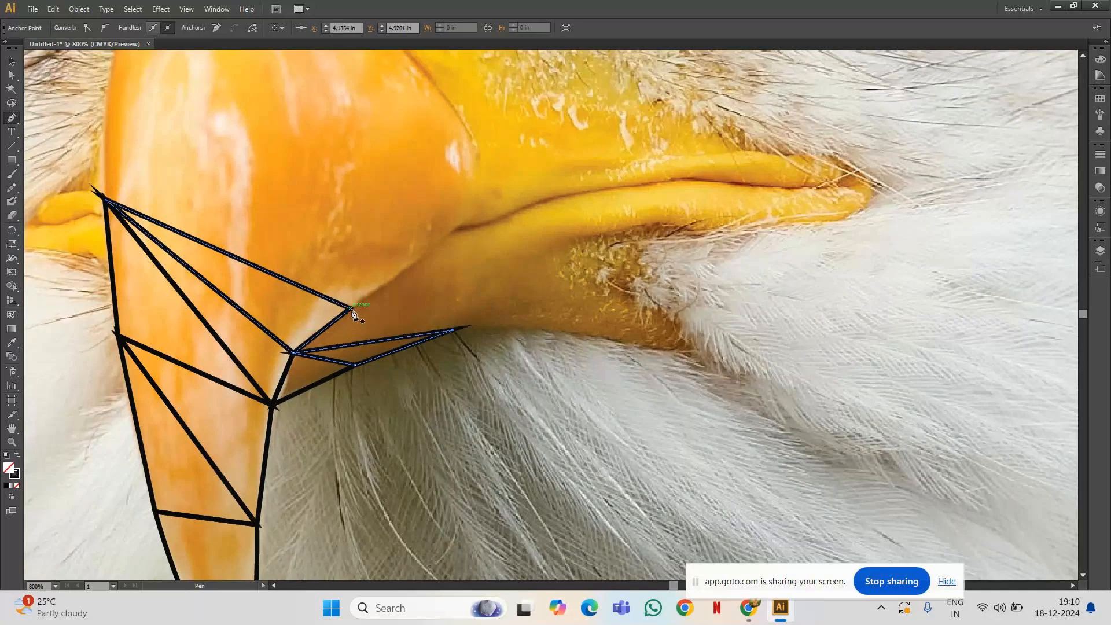
Outline a triangular facet above the thin mandible facet, up to the right corner of the topmost facet on the hook.
left_click(351, 310)
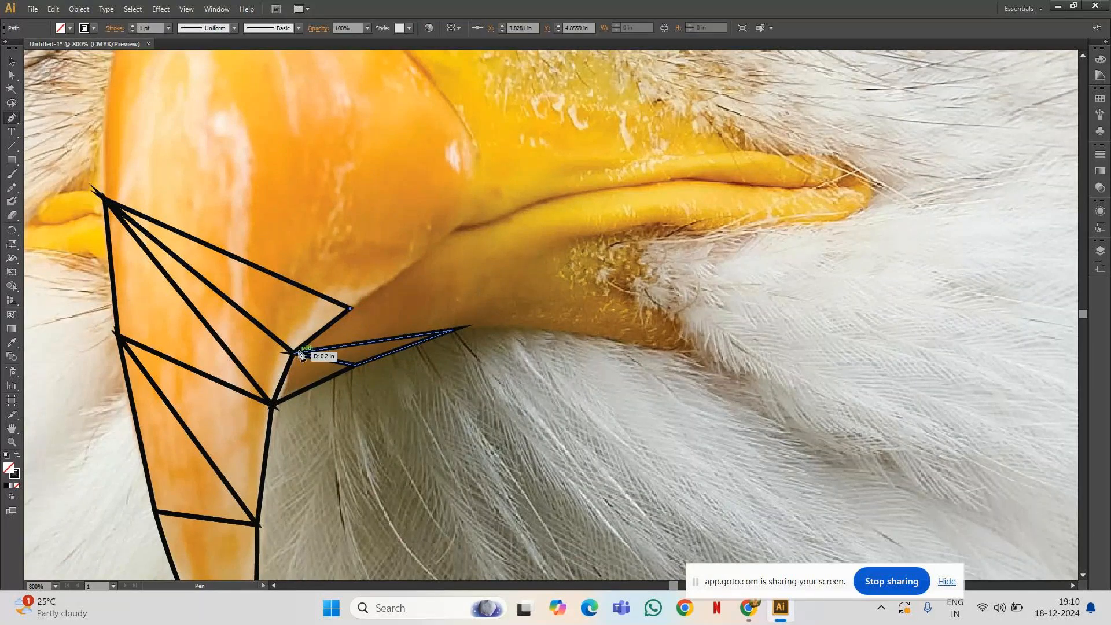
left_click(298, 353)
left_click(455, 332)
left_click(455, 330)
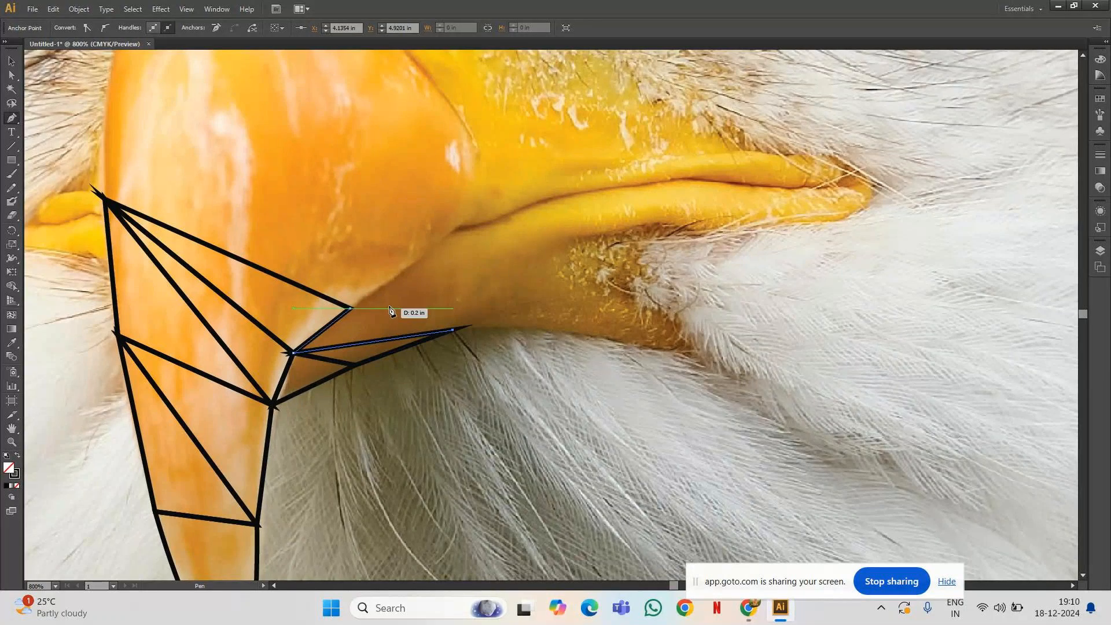
left_click(350, 309)
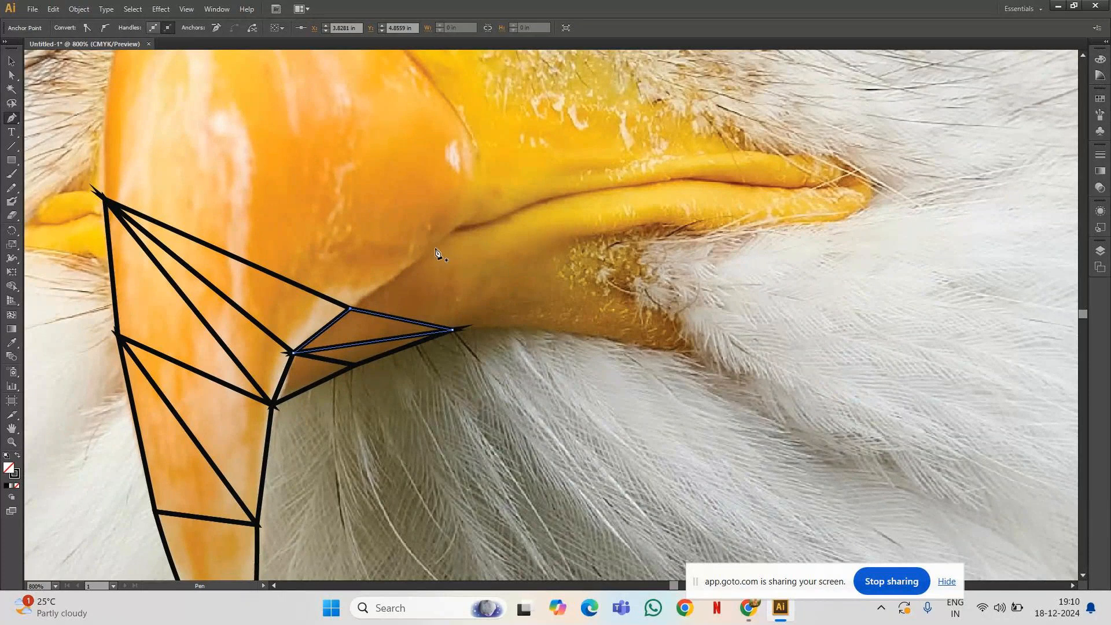
Outline a triangular facet on the mandible, from the inner end of the mouth line to the upper side of the previous facet.
left_click(457, 224)
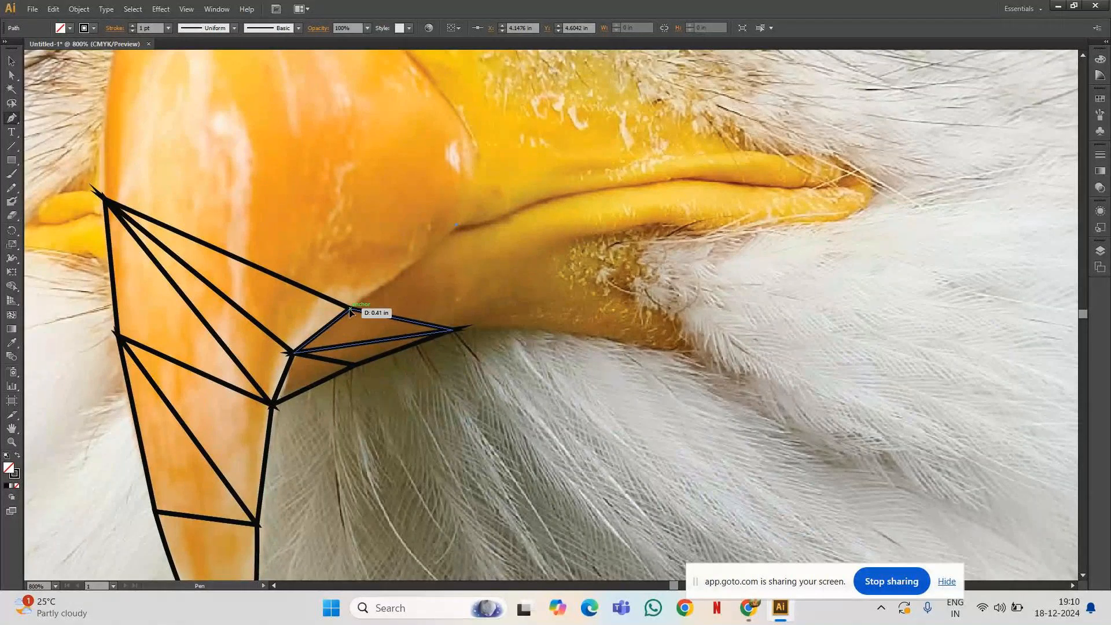
left_click(351, 309)
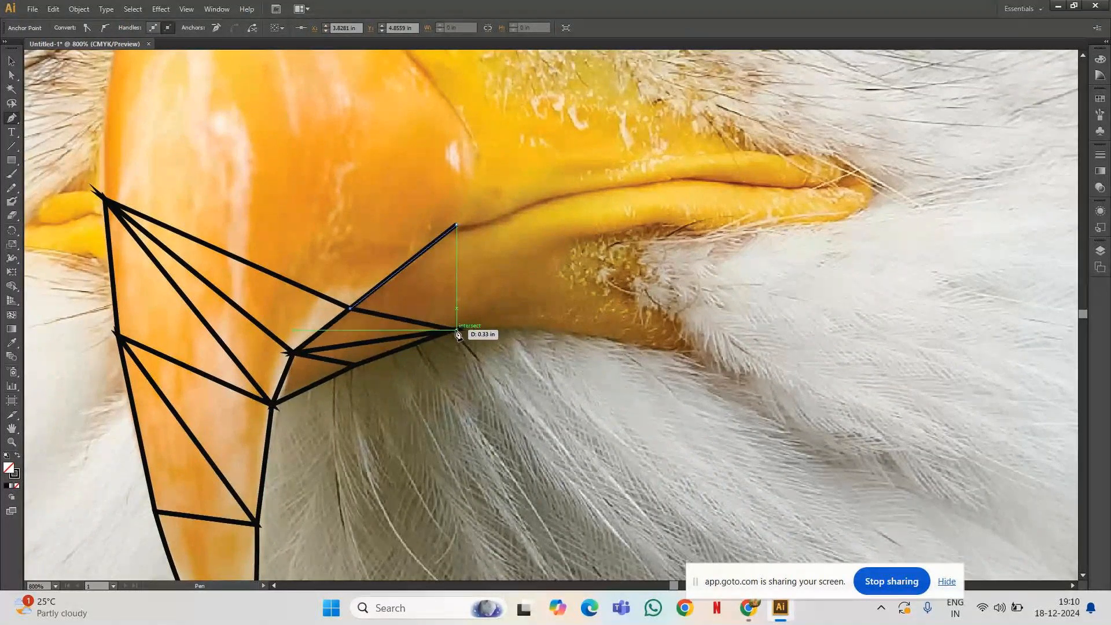
left_click(457, 330)
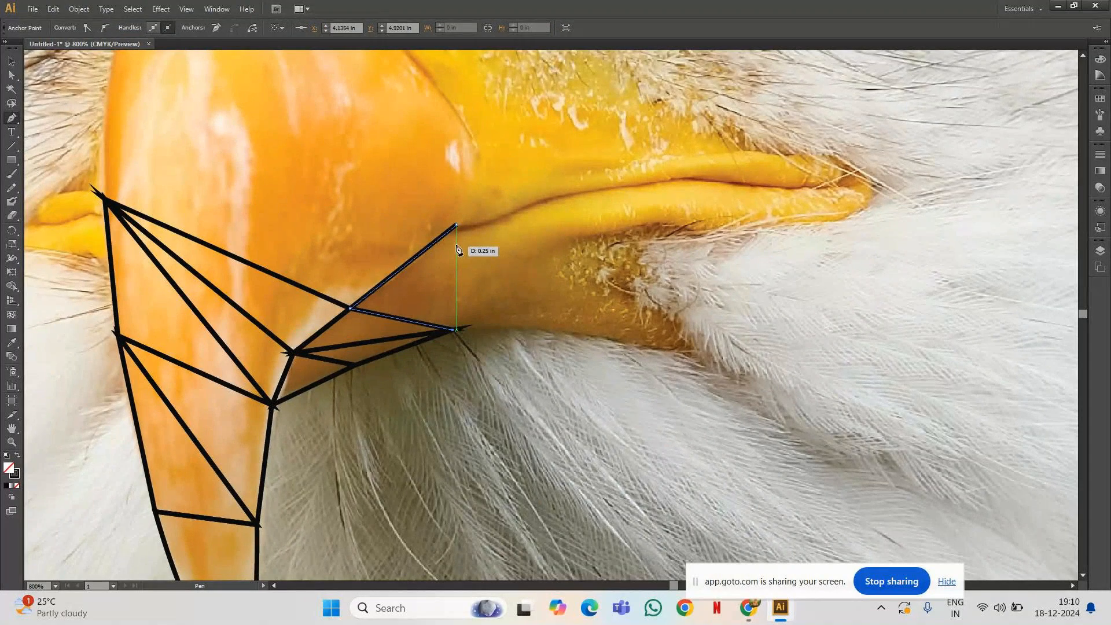
left_click(456, 225)
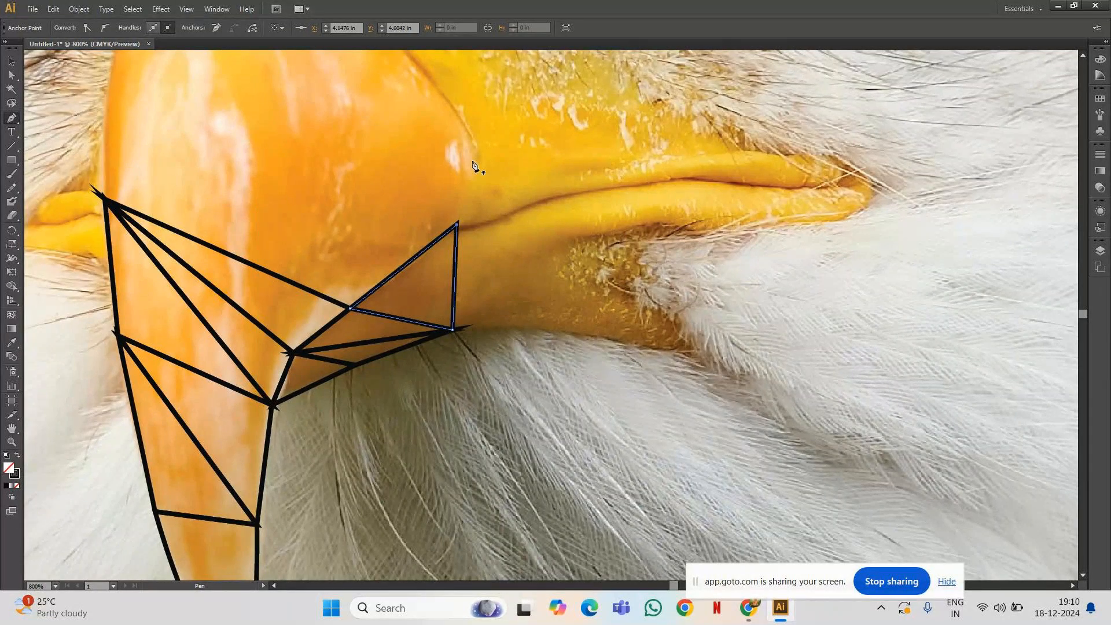
Outline a large facet along the beak's outer left edge, with a curved outer side, ending at the upper corner where hook and mandible meet.
key("space")
left_click_drag(344, 194, 439, 356)
left_click(220, 168)
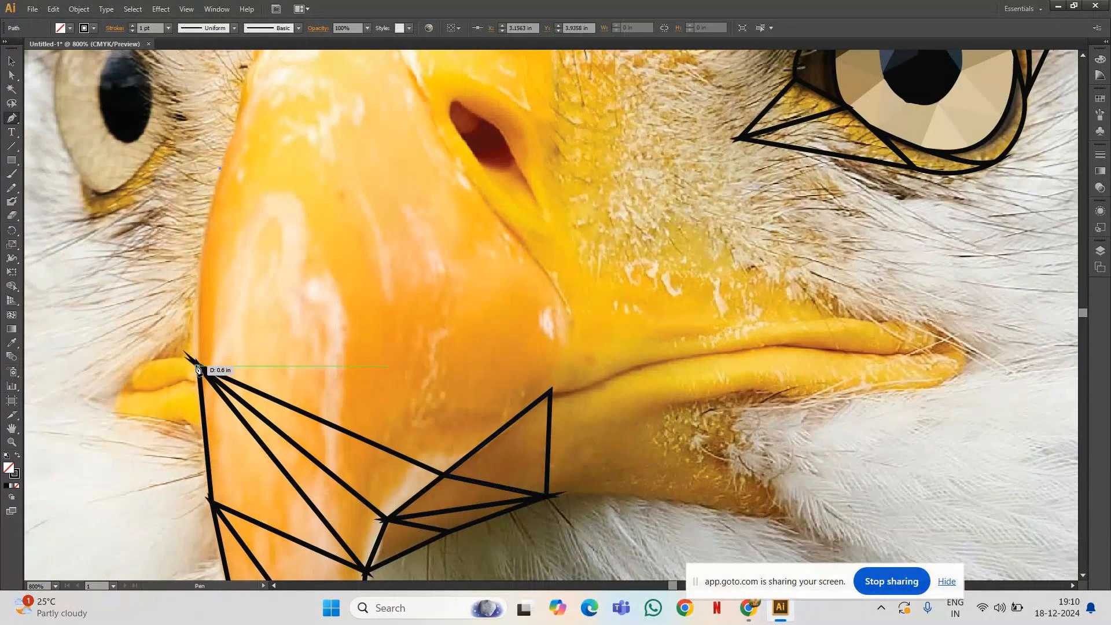
left_click_drag(198, 368, 212, 401)
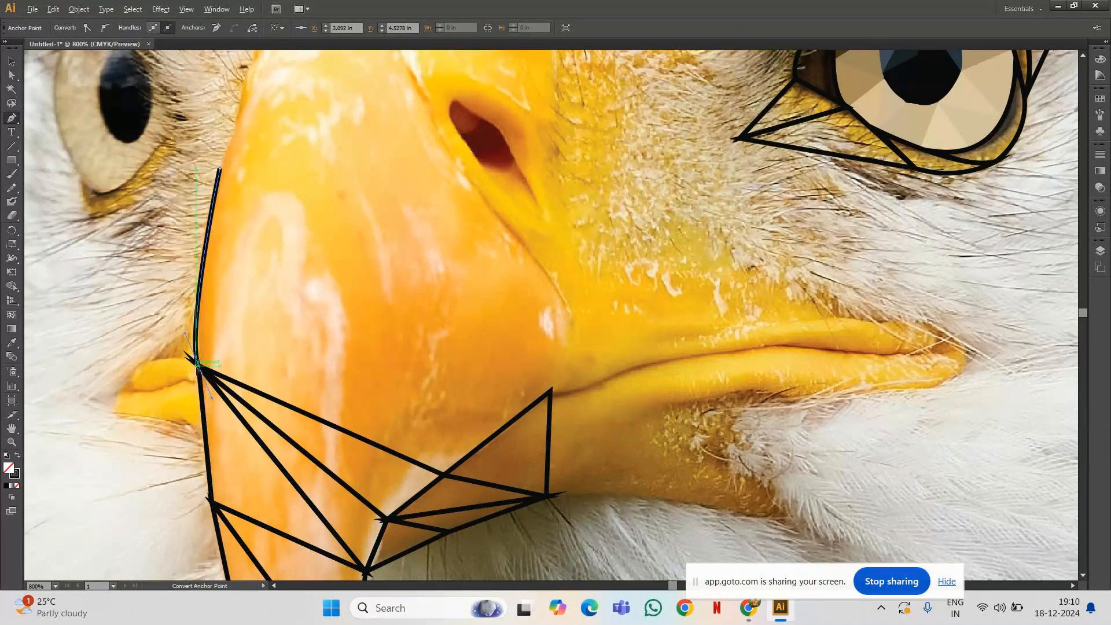
left_click(198, 365)
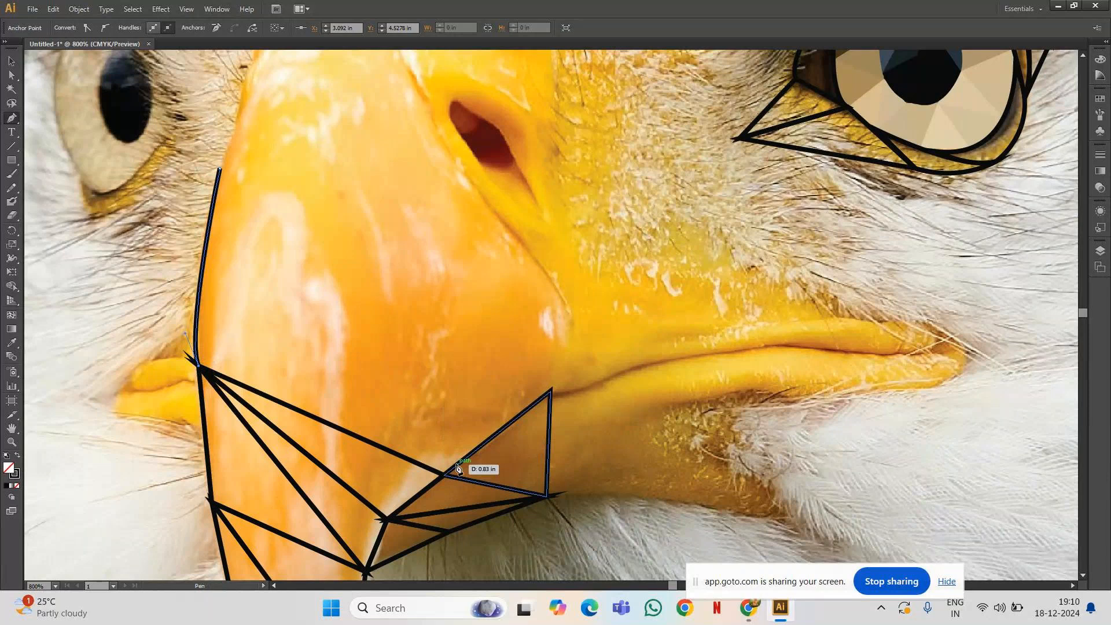
left_click(444, 477)
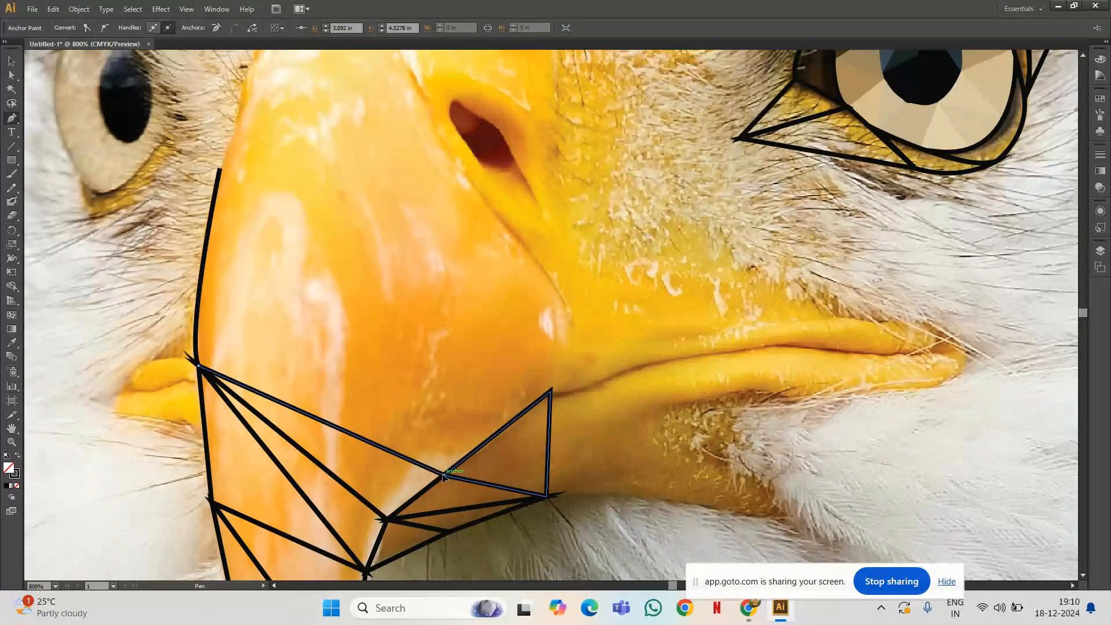
left_click(220, 169)
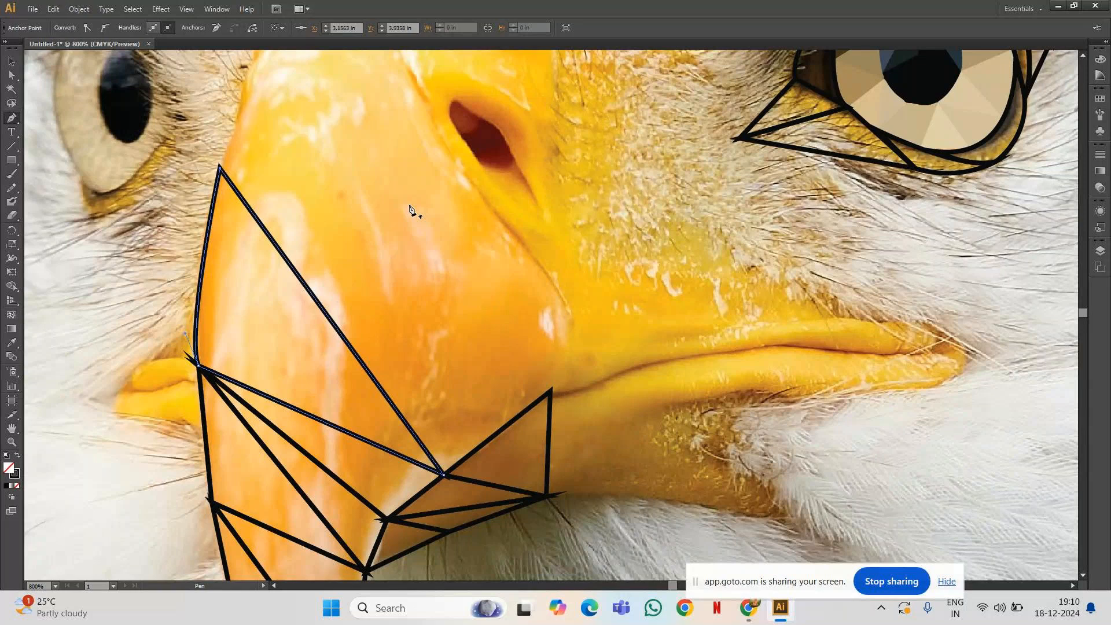
Outline a triangular facet across the beak from its upper left corner to the inner end of the mouth line, sharing the previous facet's diagonal.
left_click(551, 394)
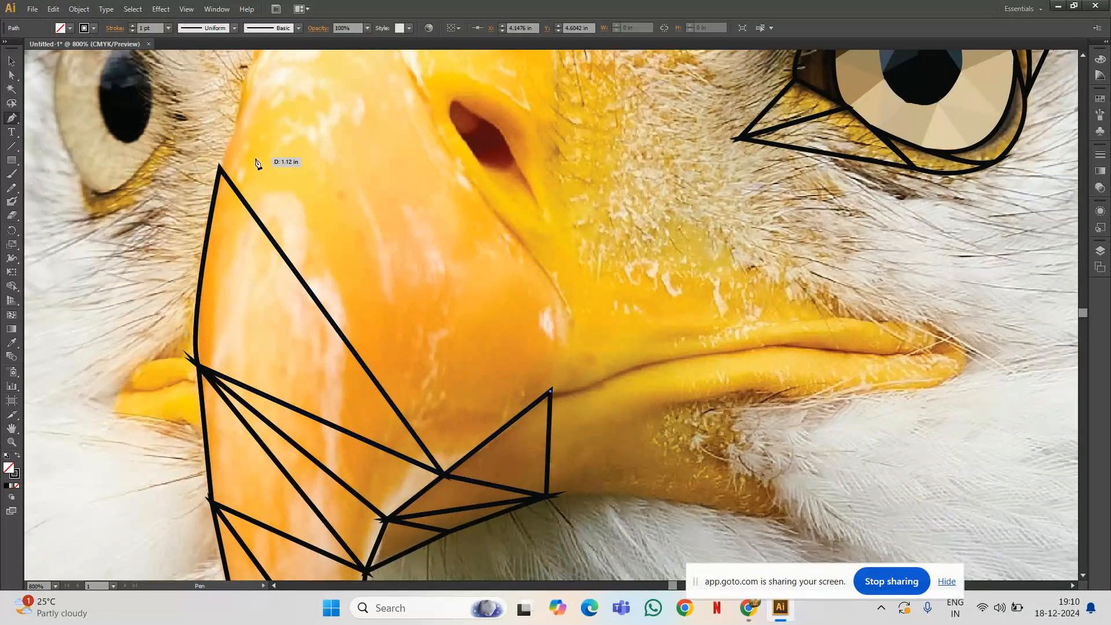
left_click(221, 169)
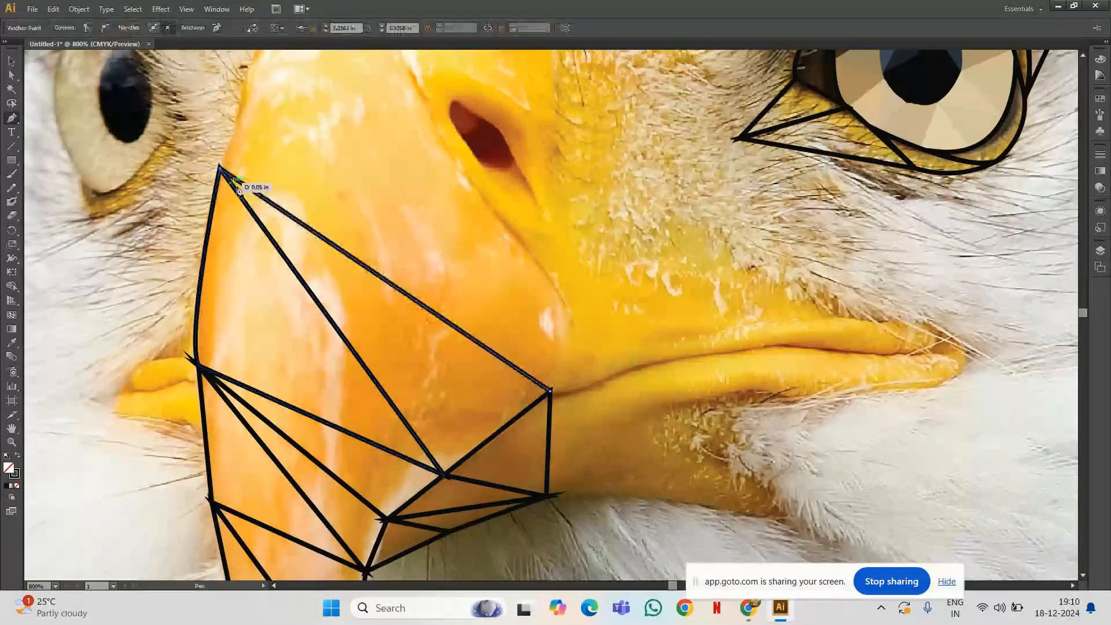
left_click(443, 475)
left_click(444, 475)
left_click(551, 392)
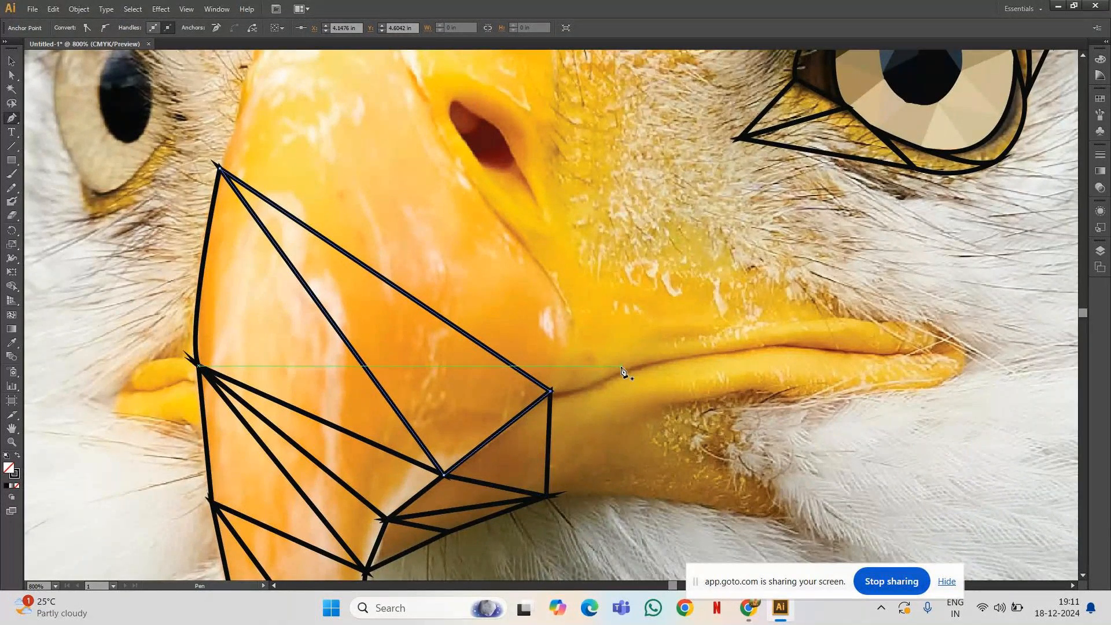
Outline a triangular facet on the beak's base, following the first part of the mouth line and curving up to a point below the nostril.
left_click(667, 360)
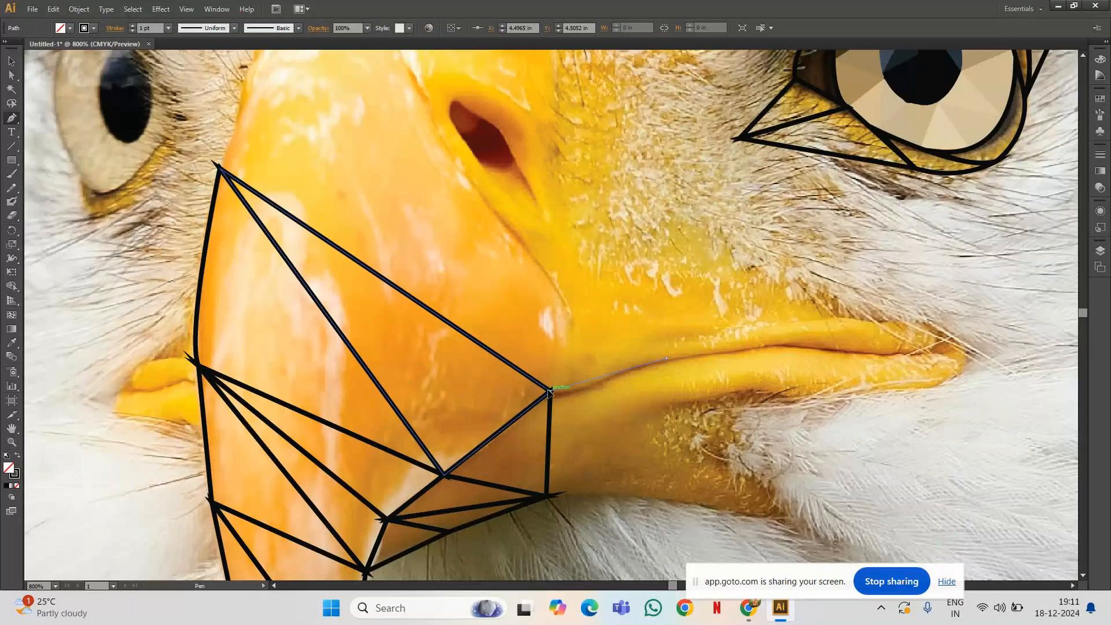
mouse_move(542, 388)
left_mouse_down()
mouse_move(552, 319)
mouse_move(537, 237)
left_mouse_up()
left_click(537, 216)
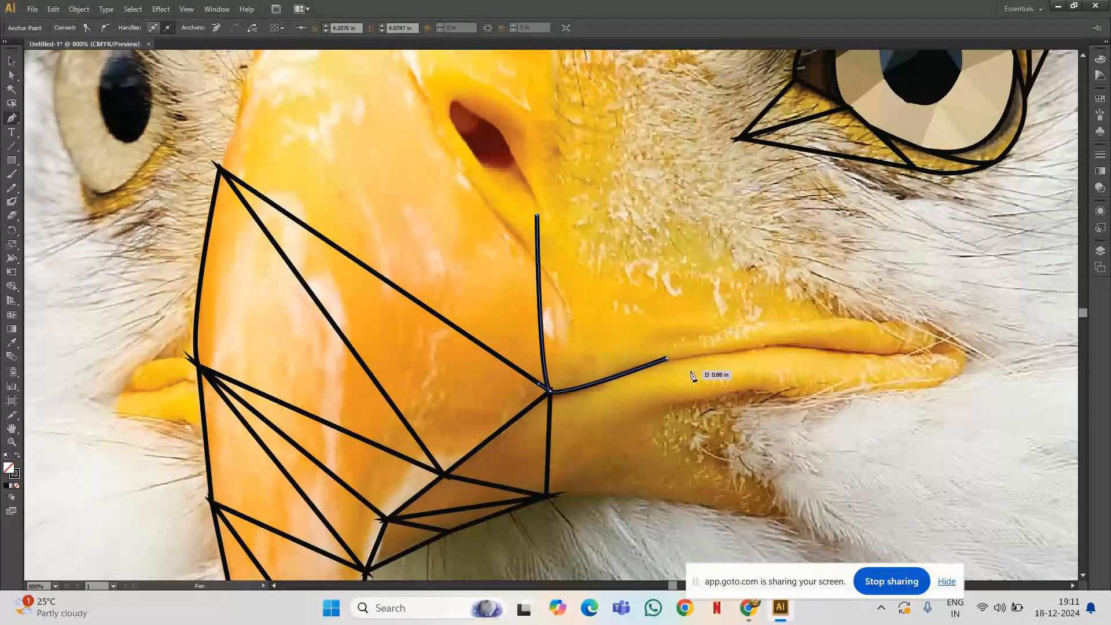
left_click(667, 359)
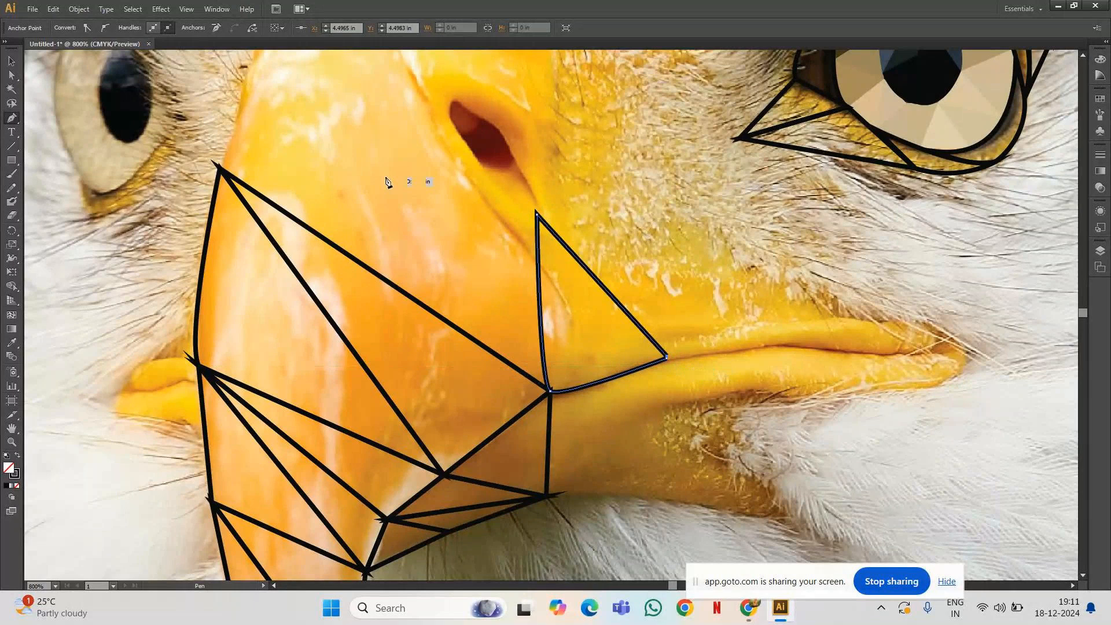
left_click(222, 171)
key("ctrl")
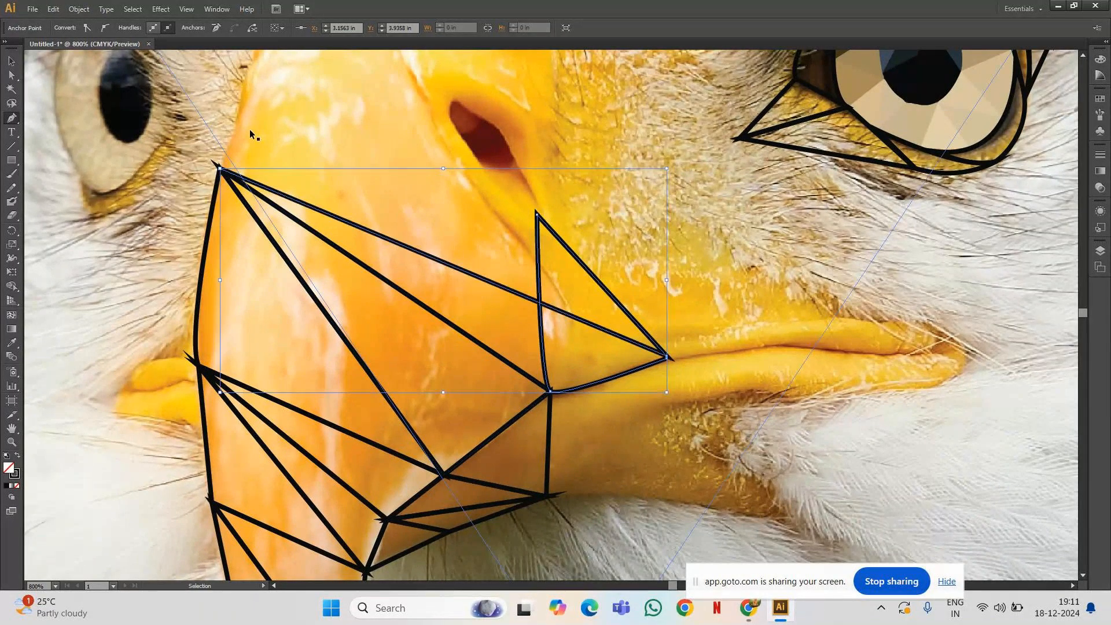
left_click(249, 130, "ctrl")
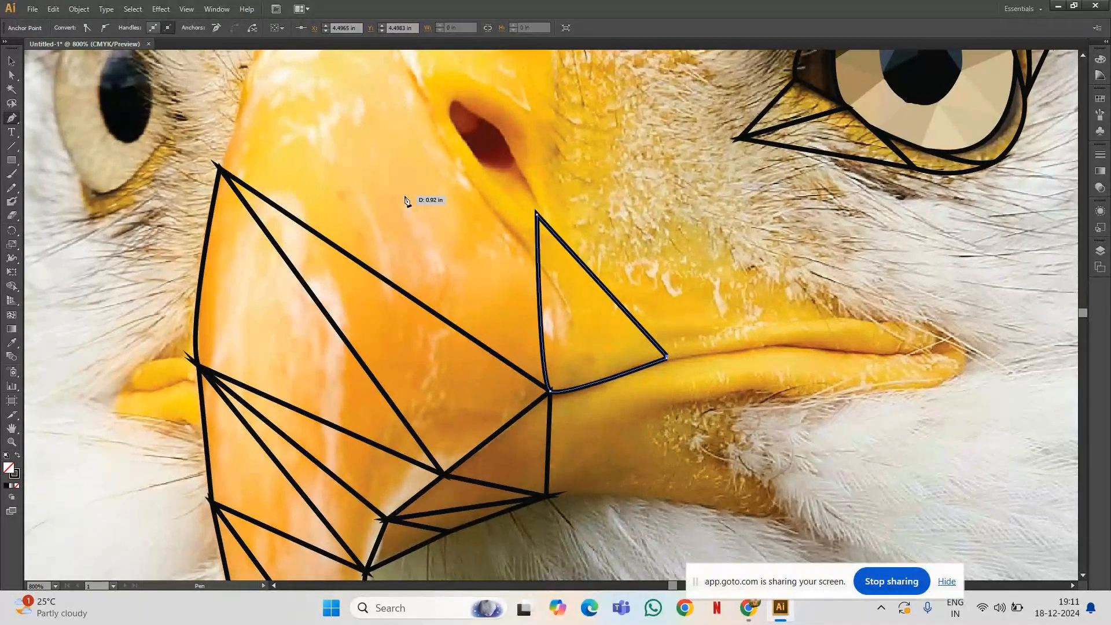
key("ctrl+z")
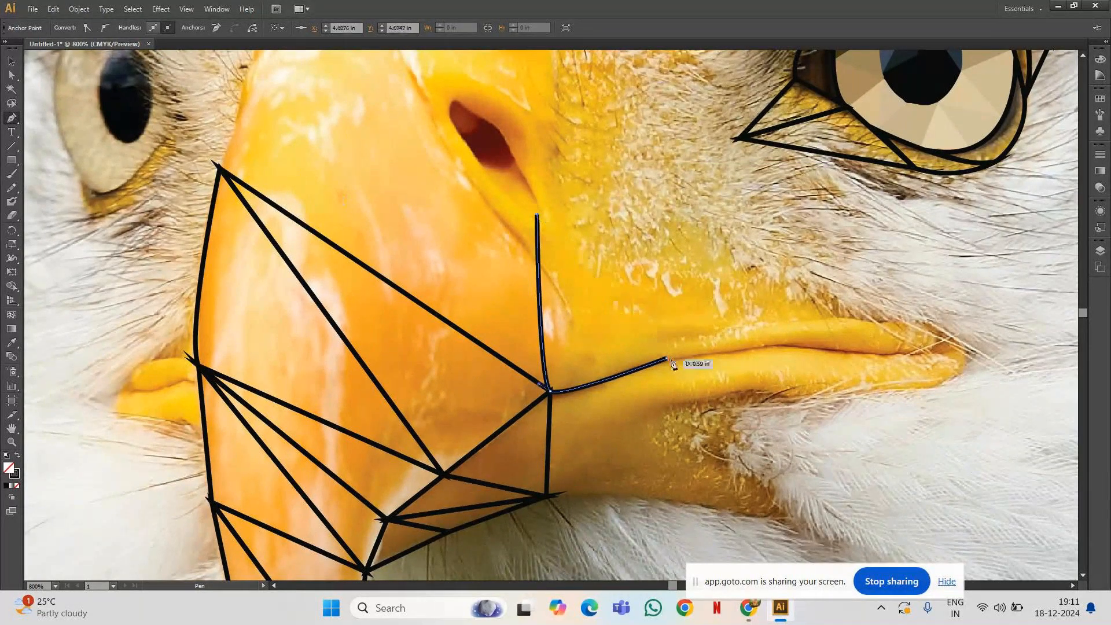
left_click(666, 359)
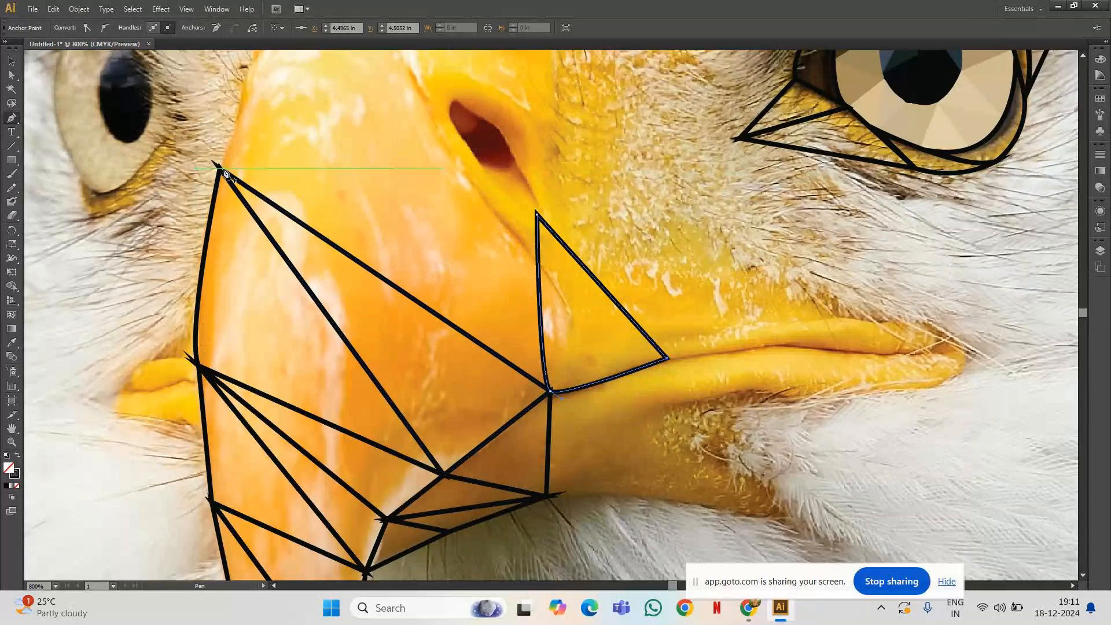
Outline a facet on the upper beak, curving along its left edge to the top and closing through the inner end of the mouth line.
left_click(224, 173)
left_click(250, 154, "ctrl")
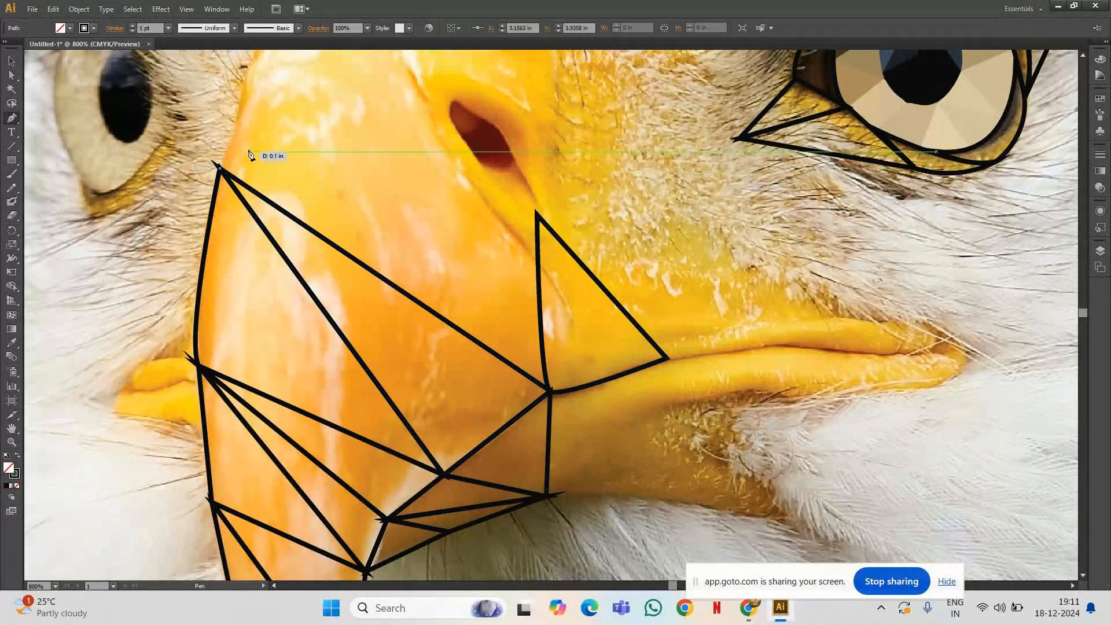
key("space")
left_click_drag(323, 88, 397, 214)
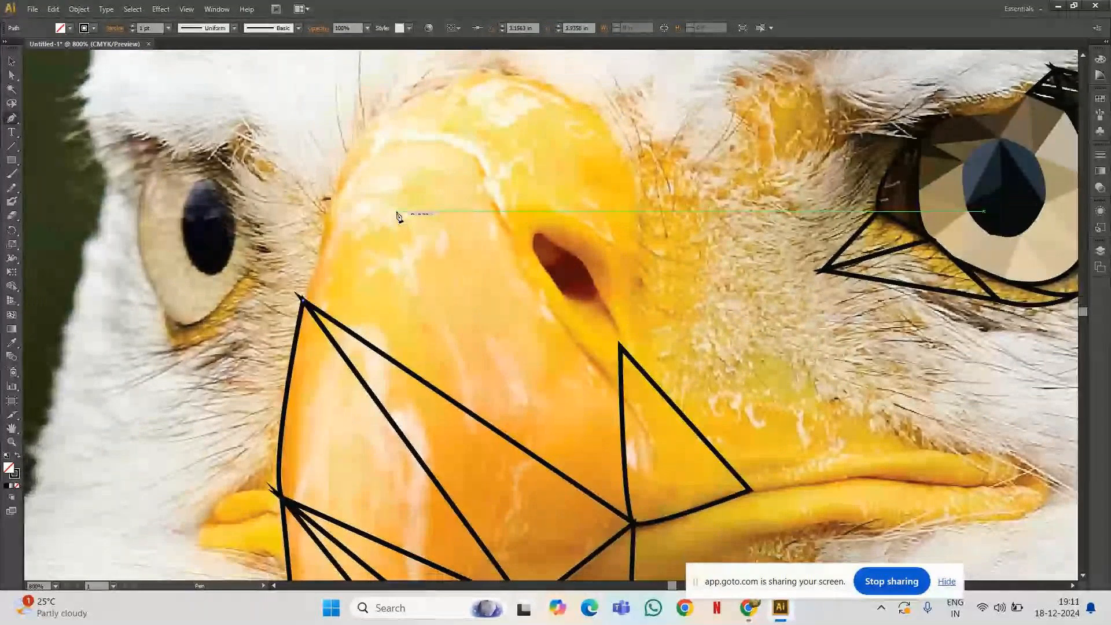
key("space")
left_click_drag(397, 212, 416, 204)
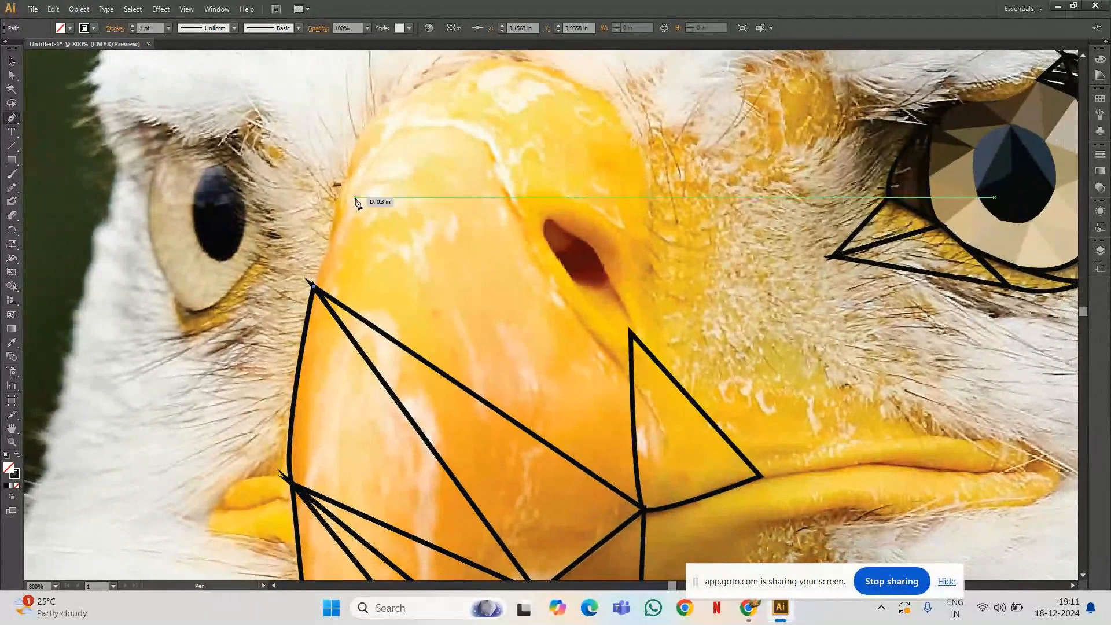
left_click_drag(374, 117, 392, 110)
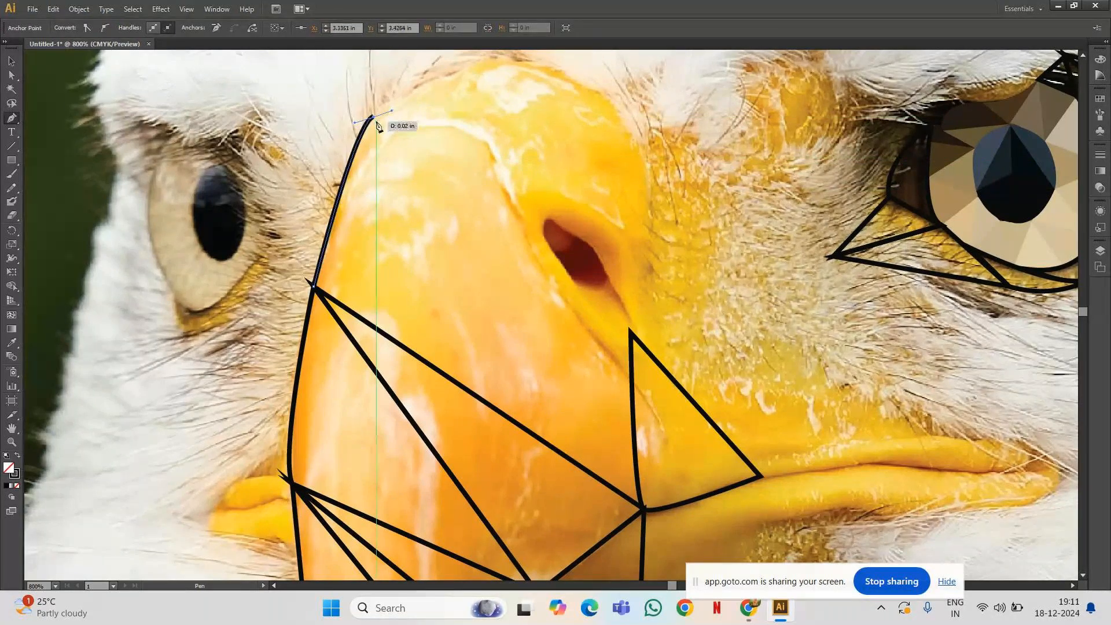
left_click(373, 118)
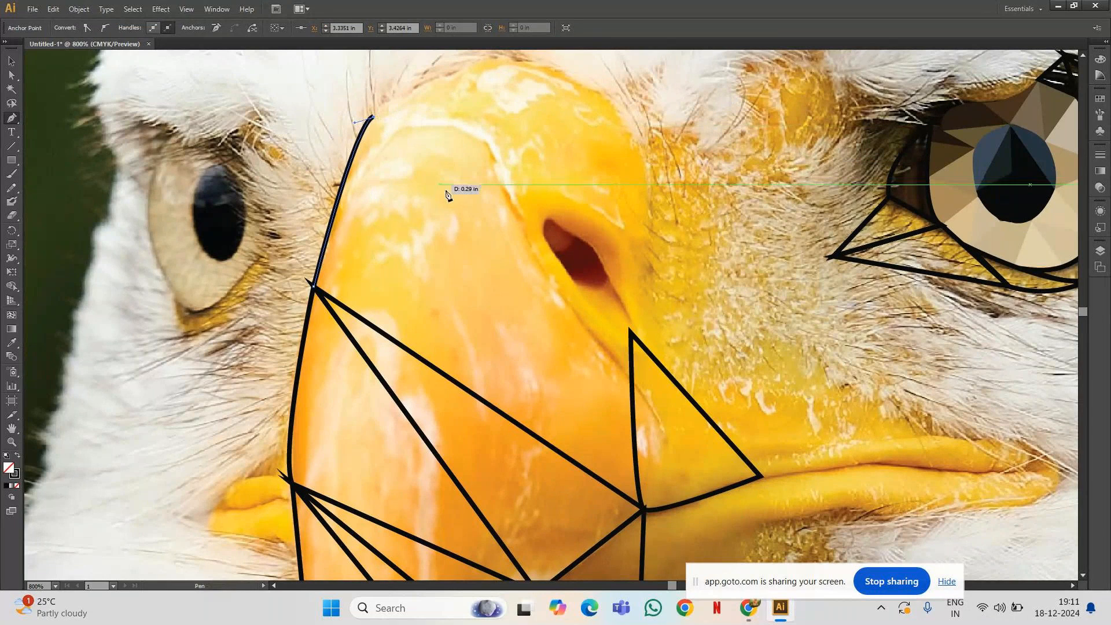
left_click(644, 510)
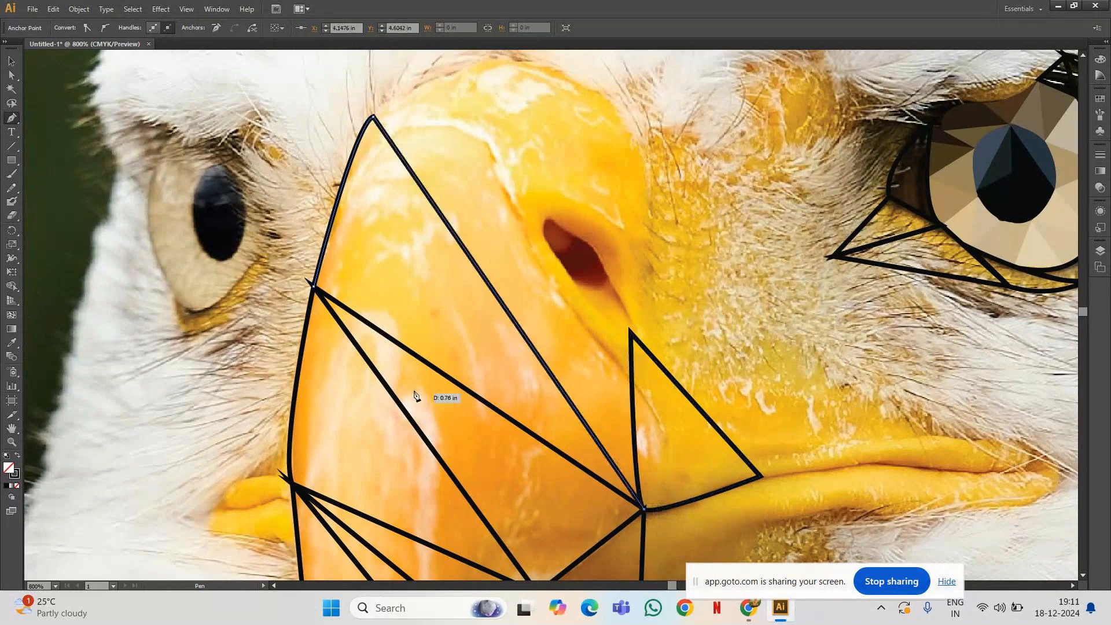
left_click(312, 289)
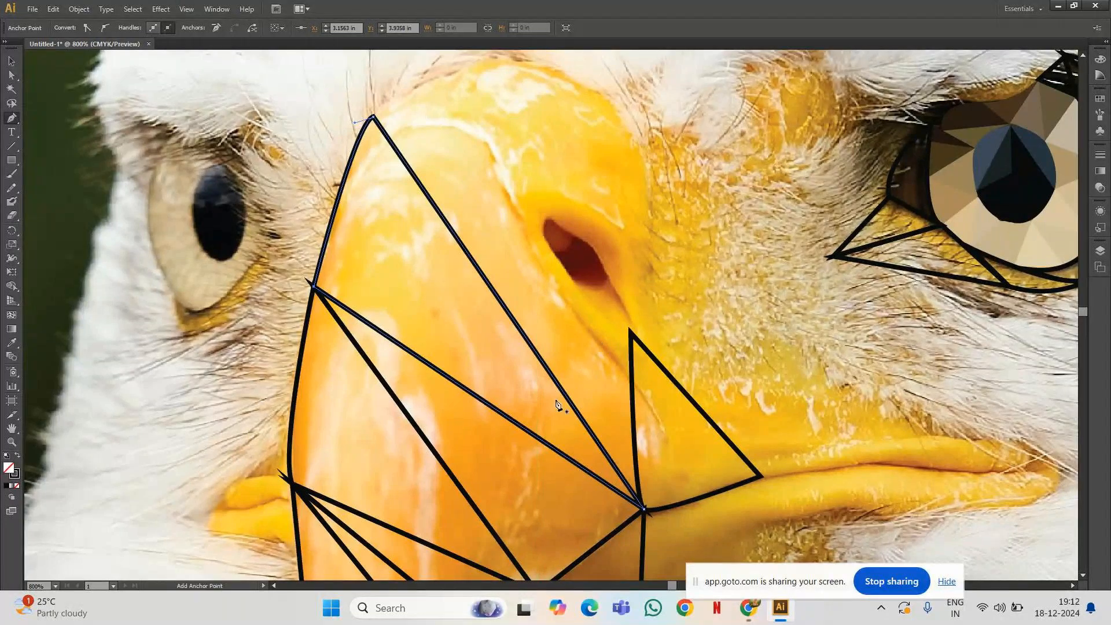
left_click(374, 119)
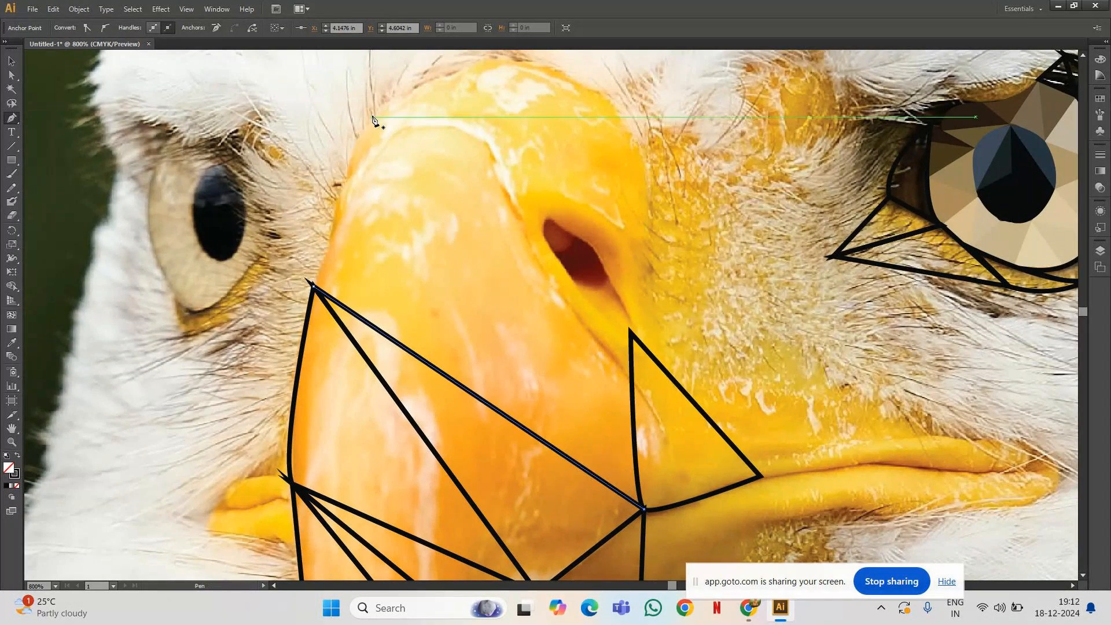
key("ctrl+z")
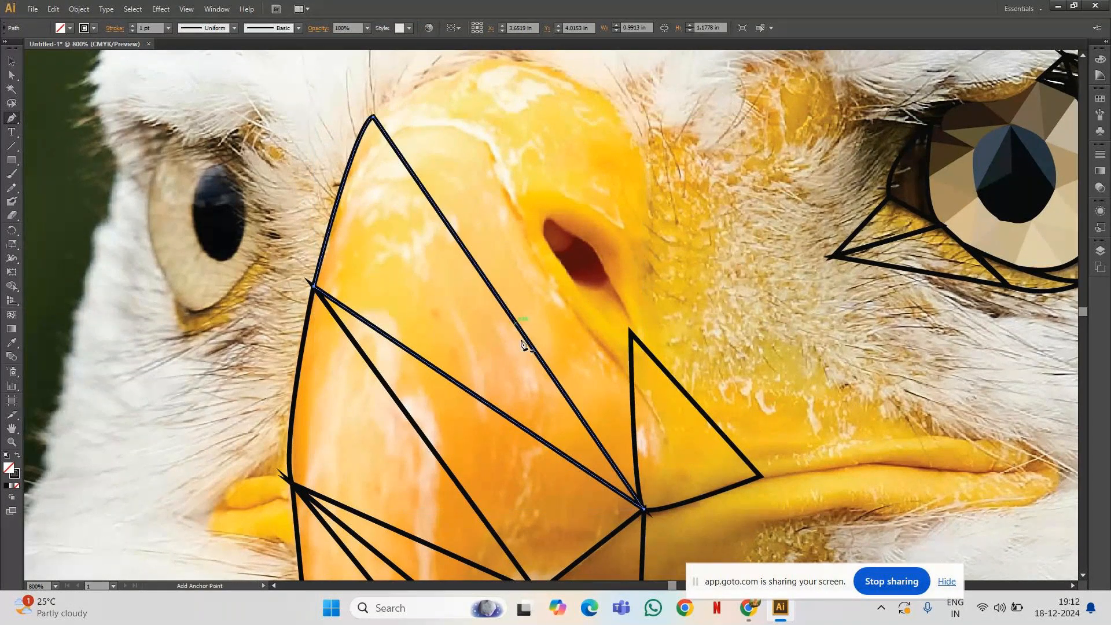
Outline a triangular facet joining the beak's top corner, the inner end of the mouth line and the point below the nostril.
left_click(630, 332)
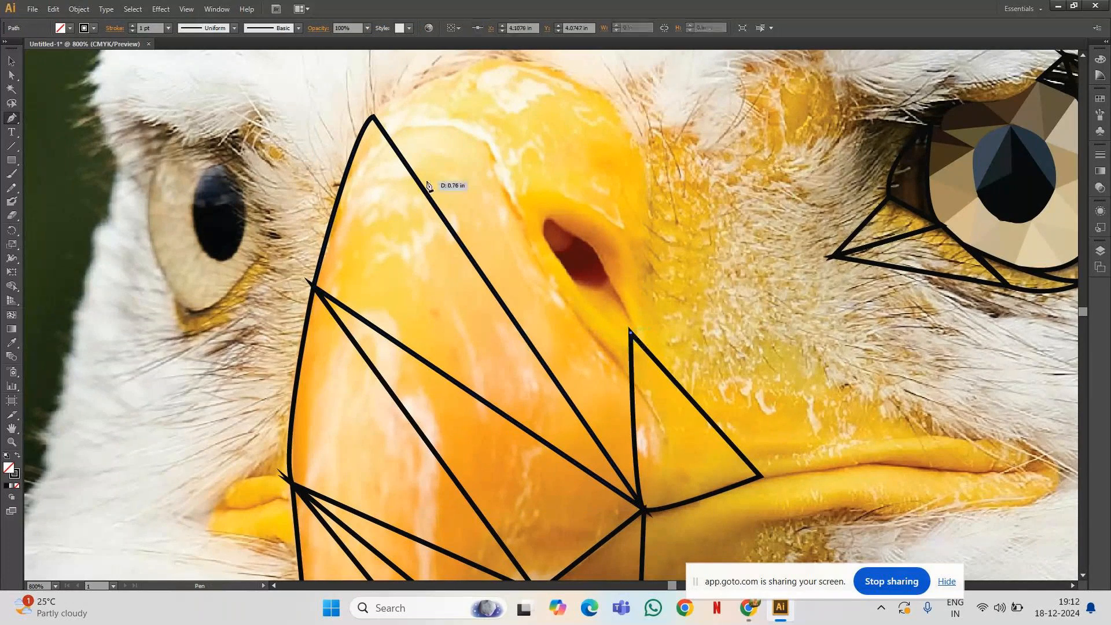
left_click(373, 117)
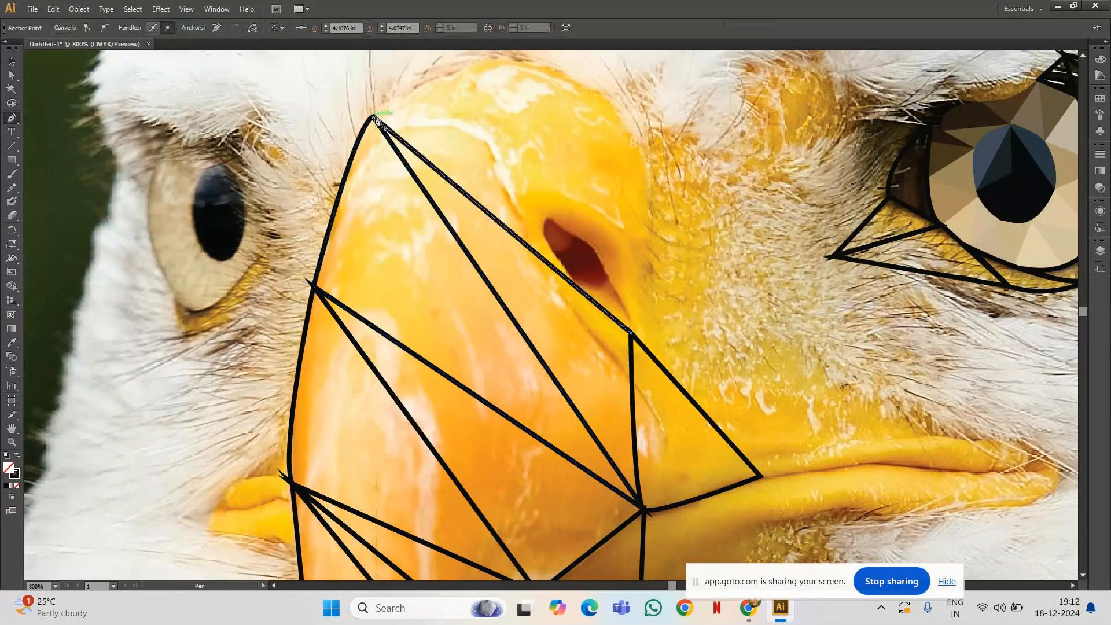
left_click(644, 509)
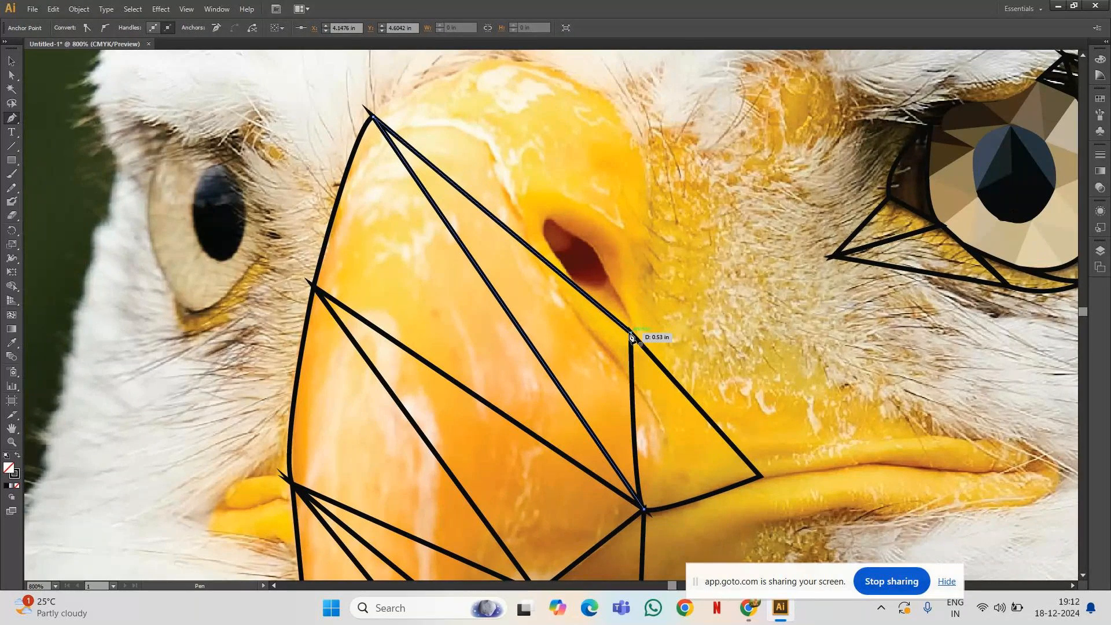
left_click(631, 334)
key("ctrl")
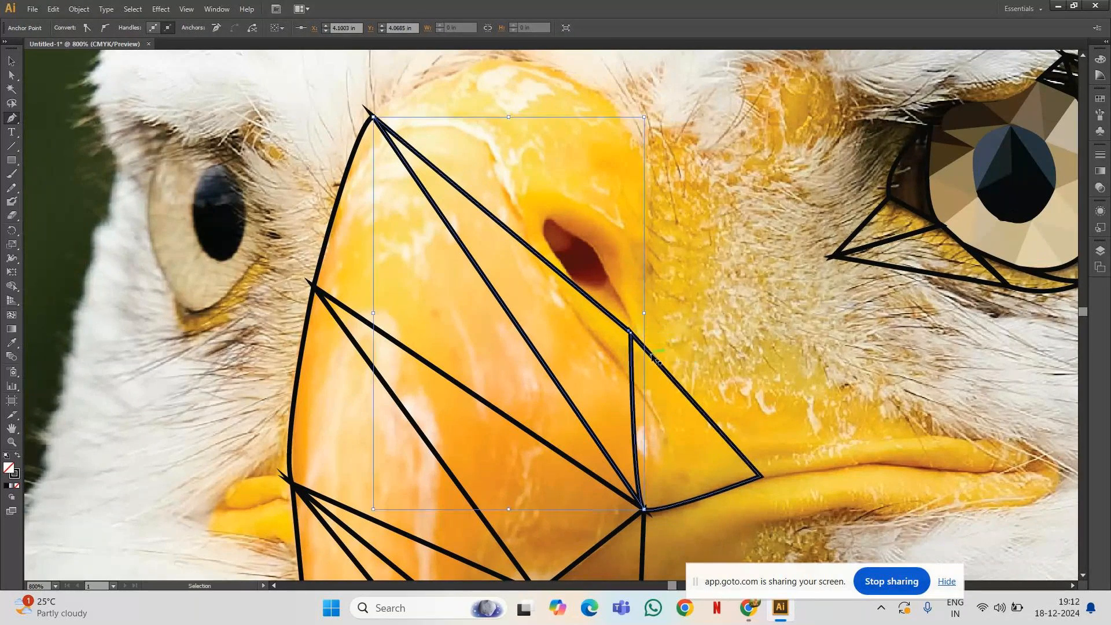
left_click(632, 335)
Outline a small triangular facet over the lower part of the nostril.
left_click(551, 226)
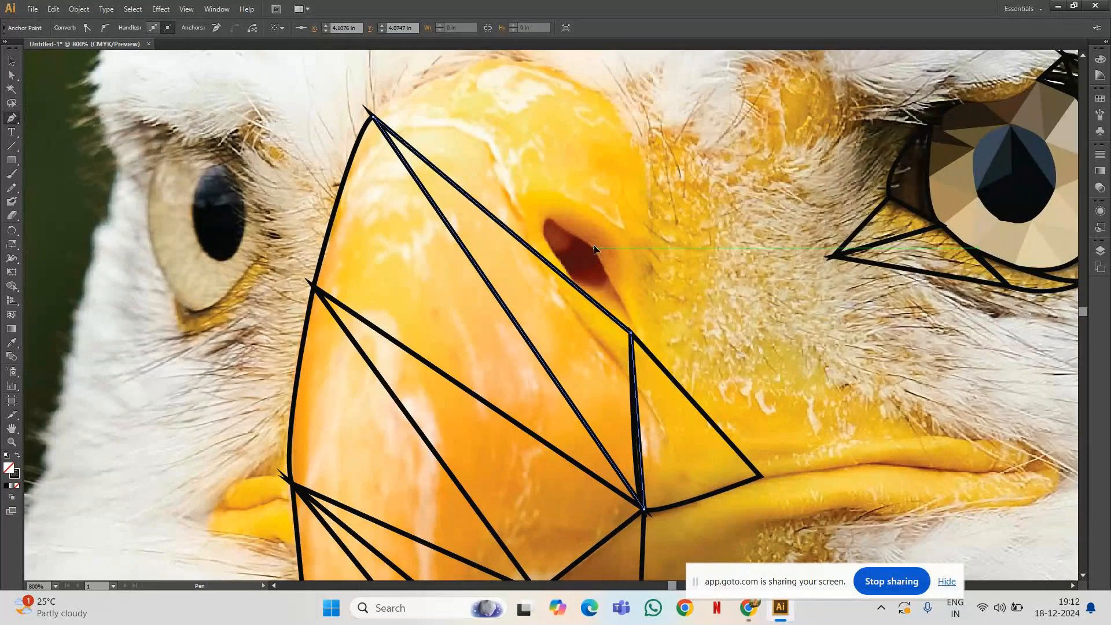
left_click_drag(595, 249, 633, 335)
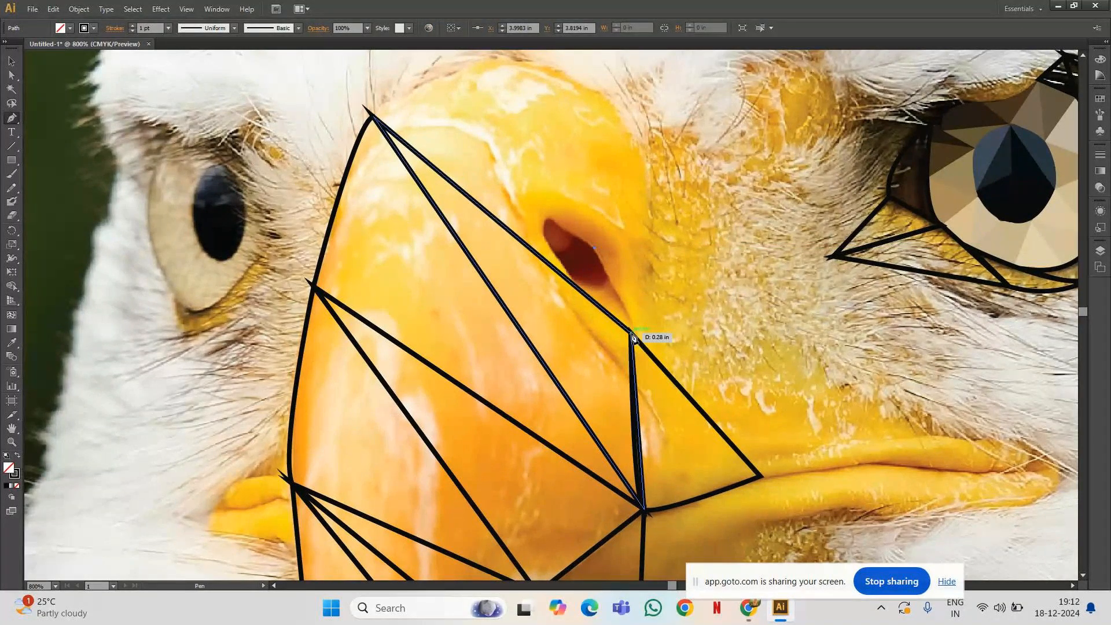
left_click_drag(633, 336, 606, 288)
left_click(607, 287)
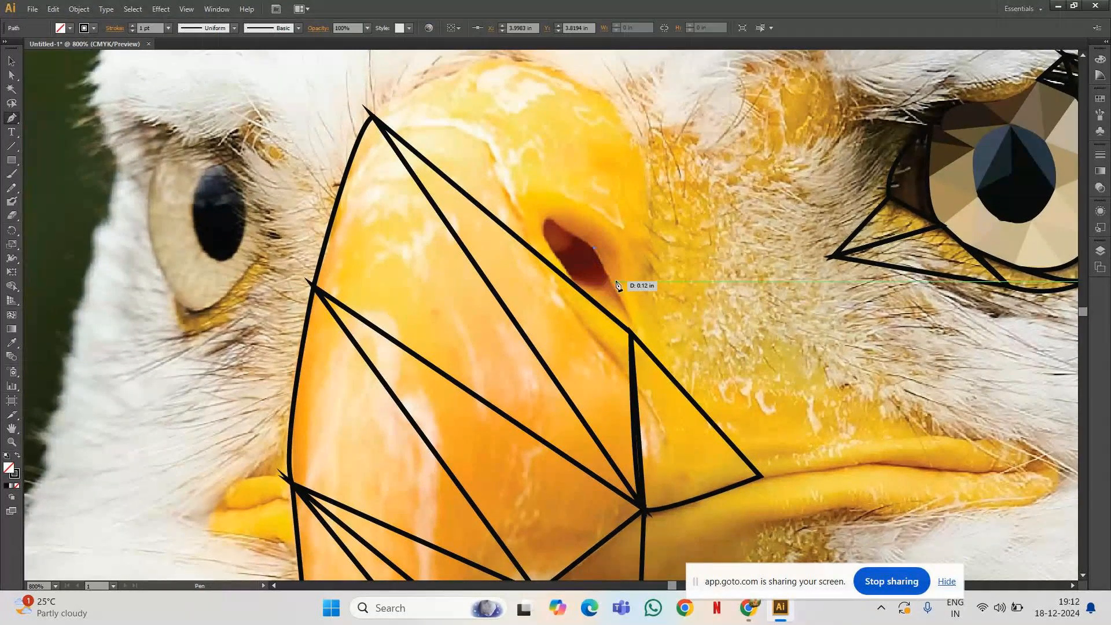
left_click_drag(611, 282, 576, 288)
left_click(568, 270)
left_click(596, 248)
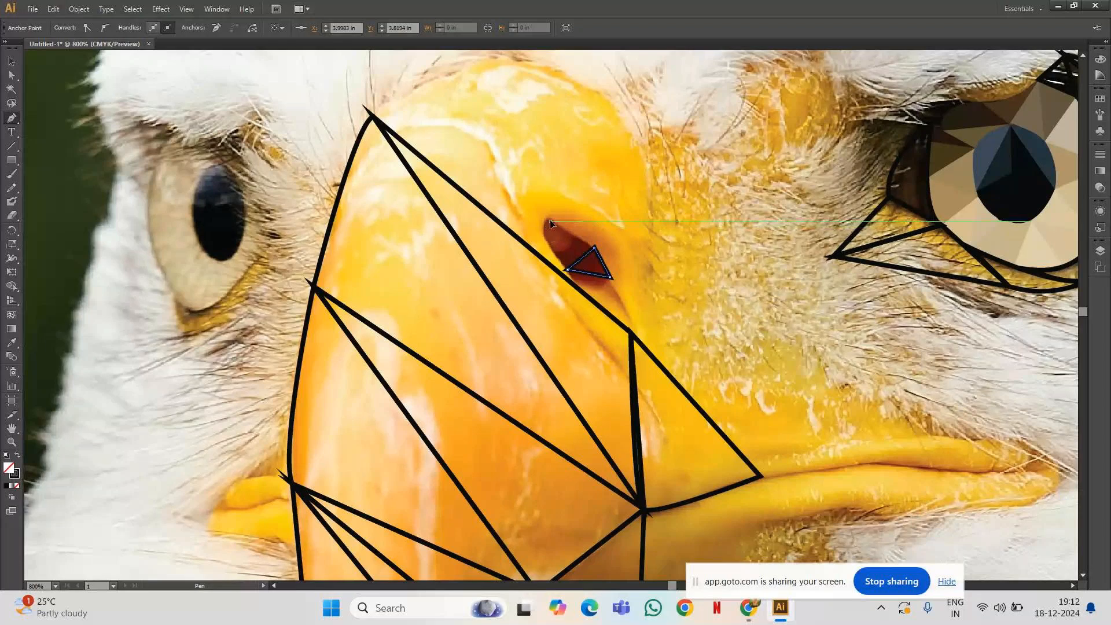
Outline a second small triangular facet over the upper nostril, sharing the lower nostril facet's upper side.
left_click(551, 222)
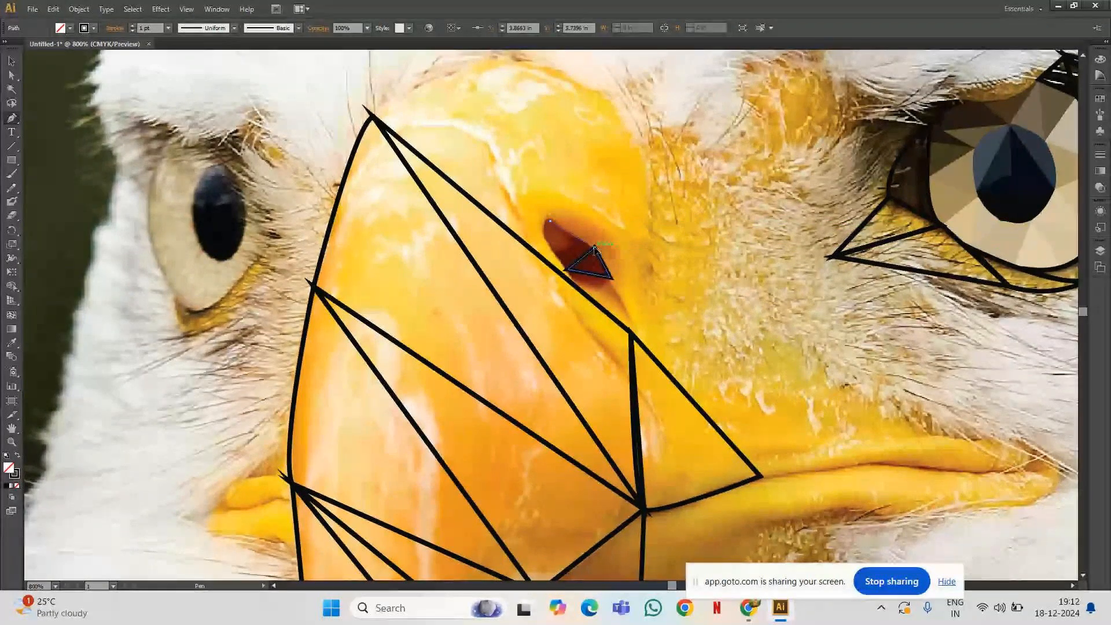
left_click(595, 249)
left_click(568, 269)
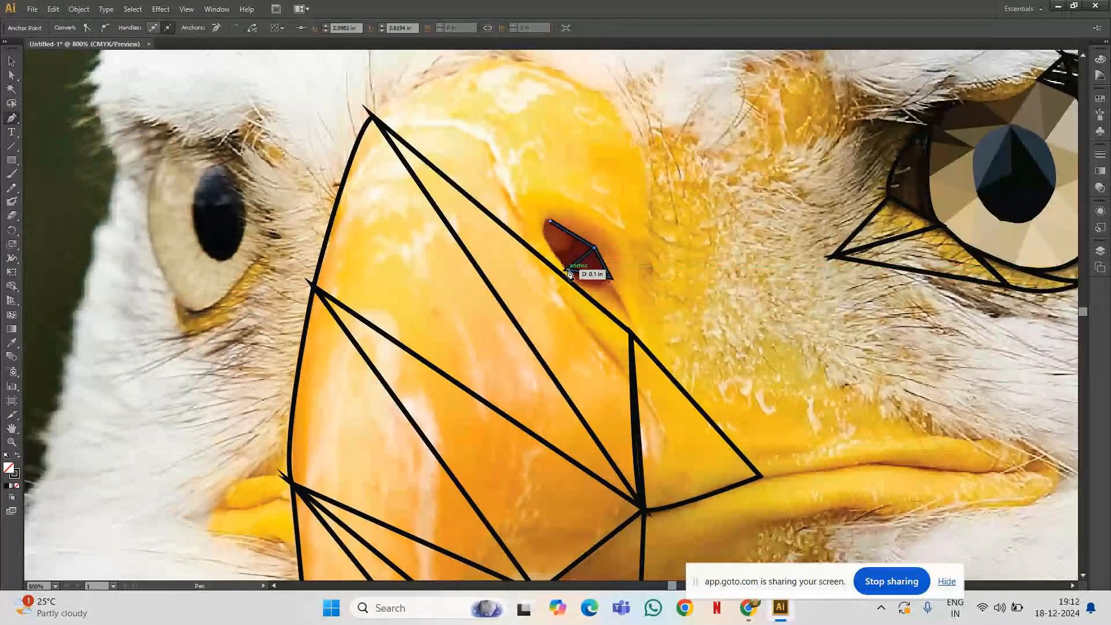
left_click(551, 223)
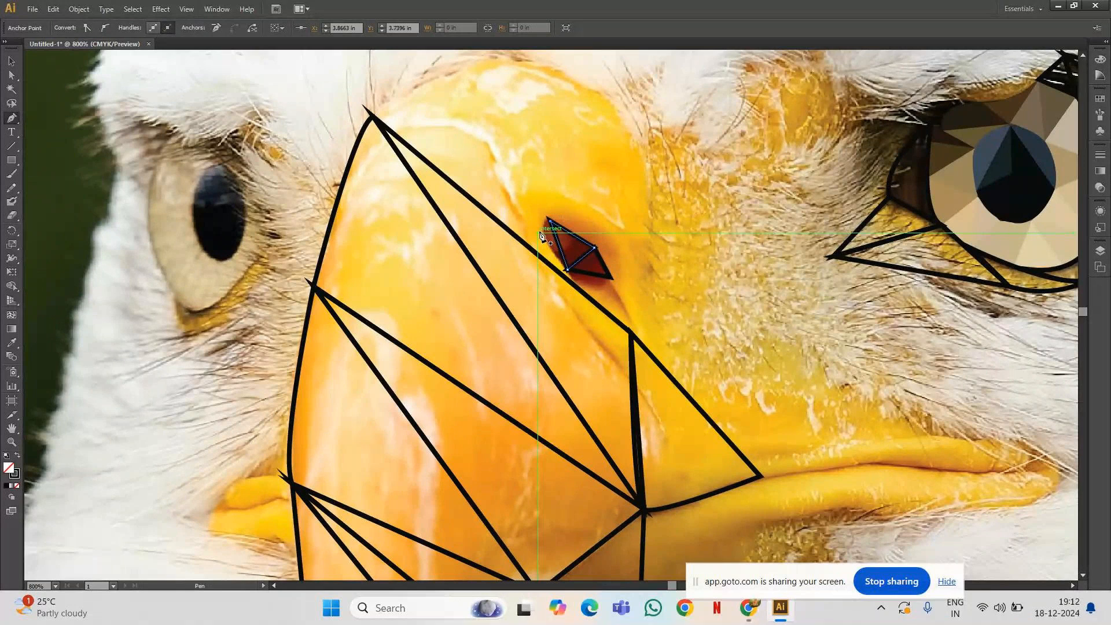
left_click(542, 234)
left_click_drag(542, 234, 546, 226)
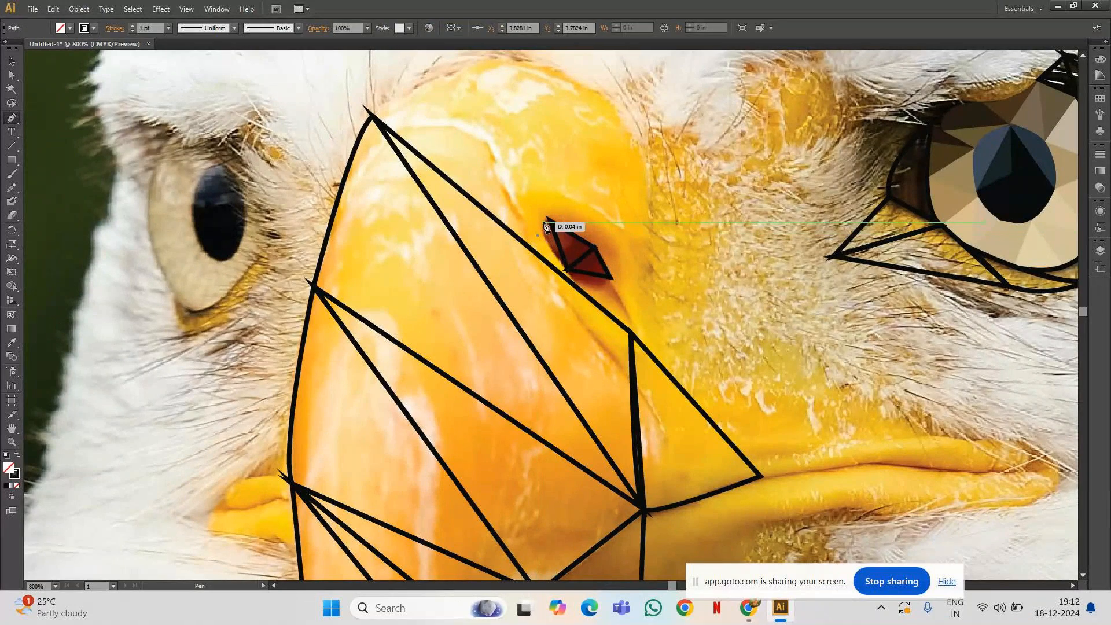
key("ctrl+z")
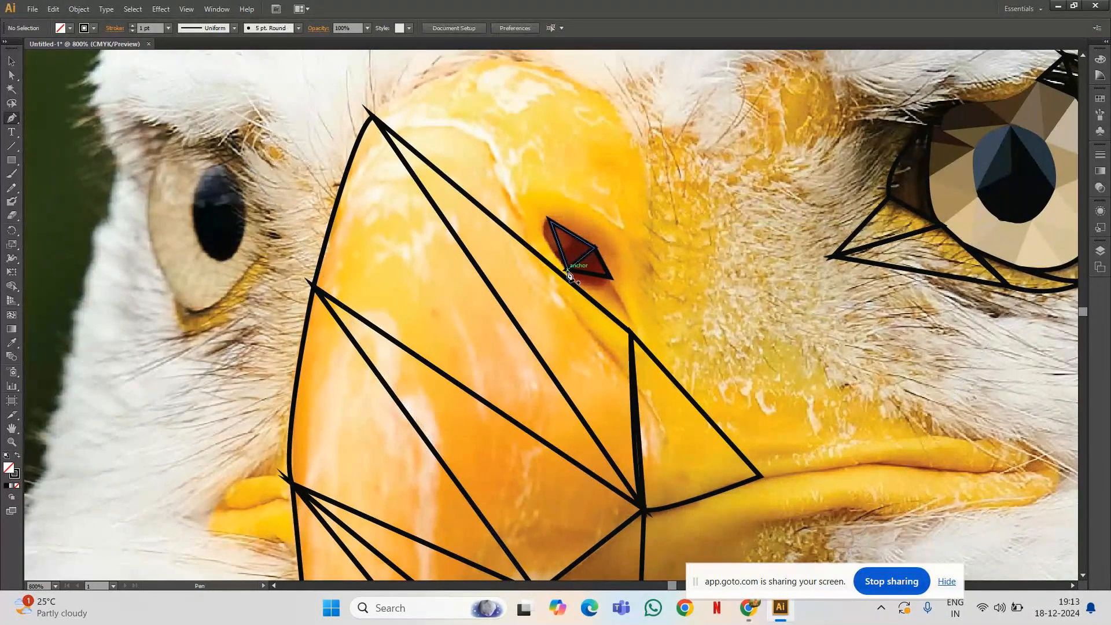
Outline a narrow triangular facet along the nostril's left edge, from its upper tip to the lower-left corner of the existing nostril facets.
left_click_drag(568, 272, 523, 246)
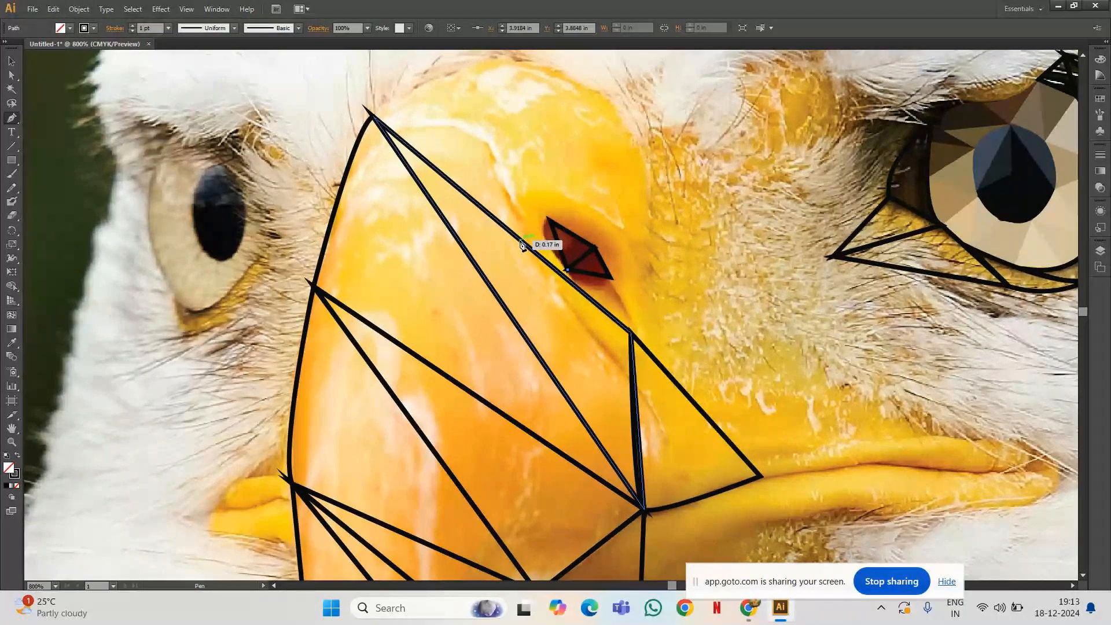
left_click(544, 240)
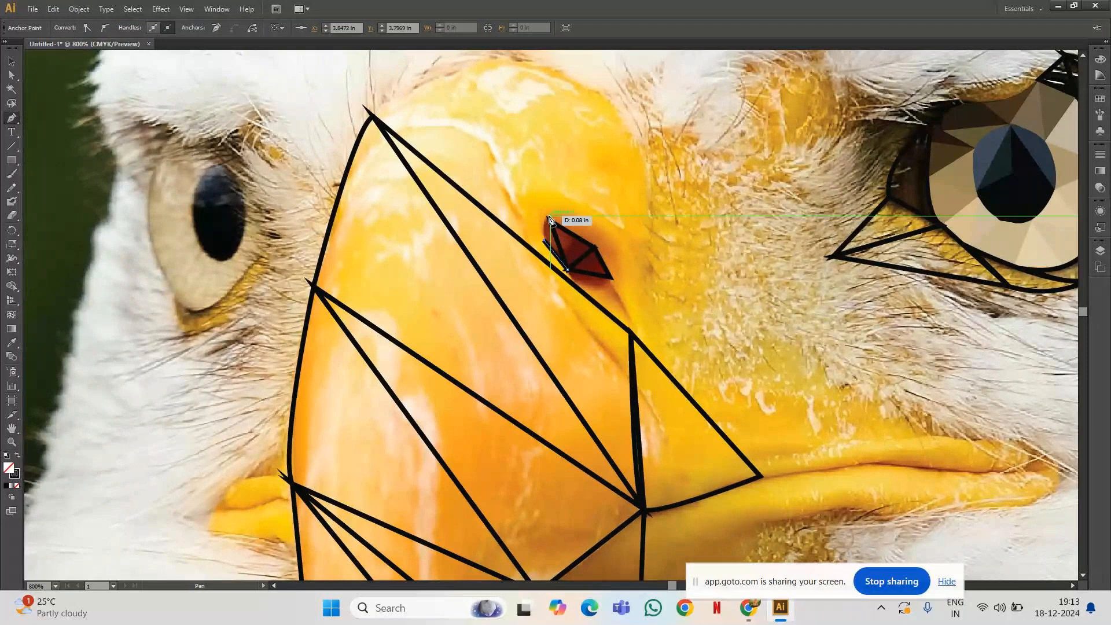
left_click_drag(550, 220, 553, 226)
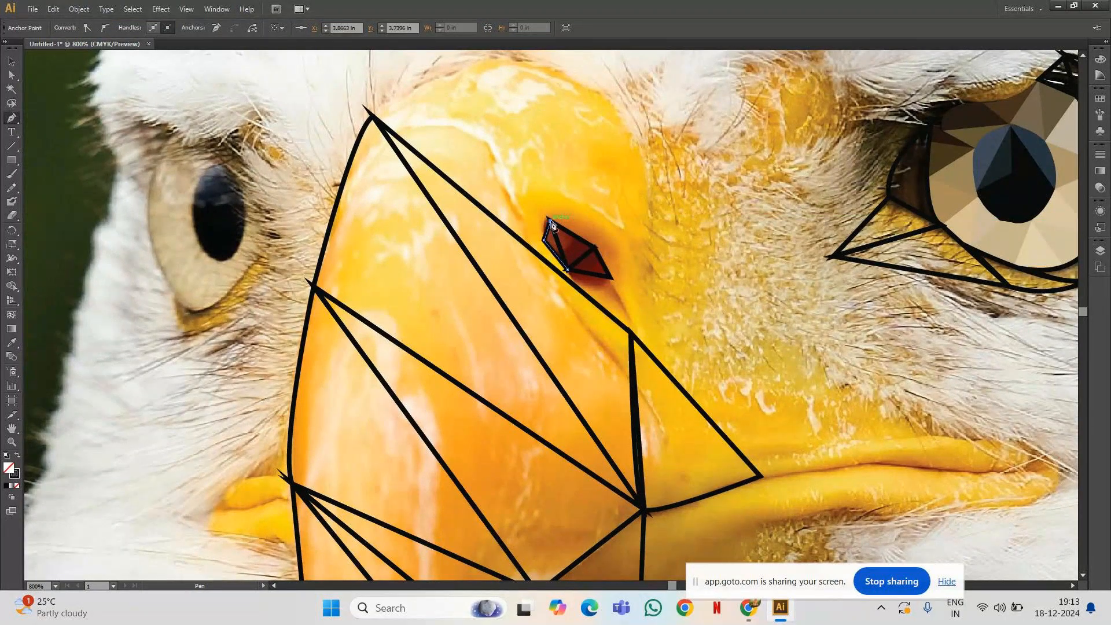
left_click(568, 271)
Outline a thin triangular facet beneath the lower nostril facet, sharing its bottom side and reaching down to the nostril's lower rim.
left_click(611, 278)
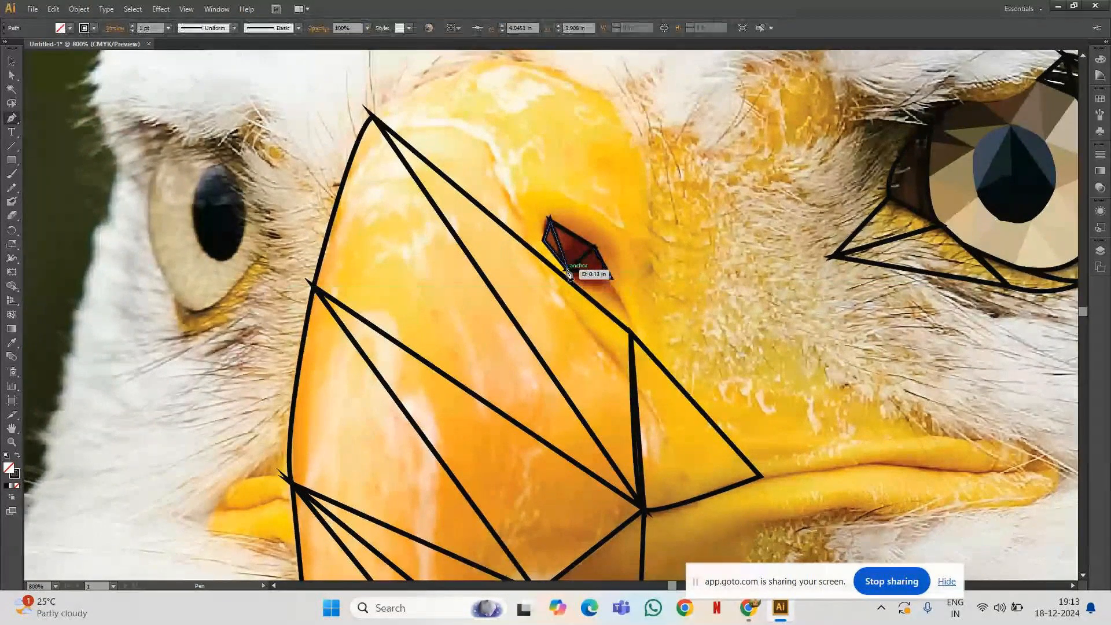
left_click(568, 271)
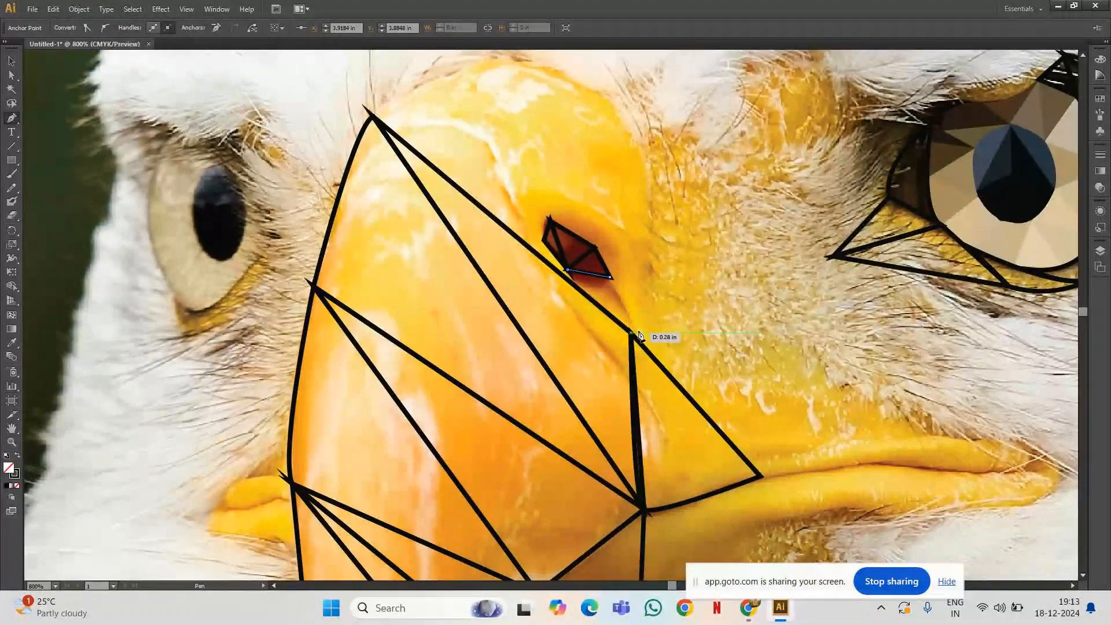
left_click(615, 287)
key("ctrl+z")
left_click(613, 279)
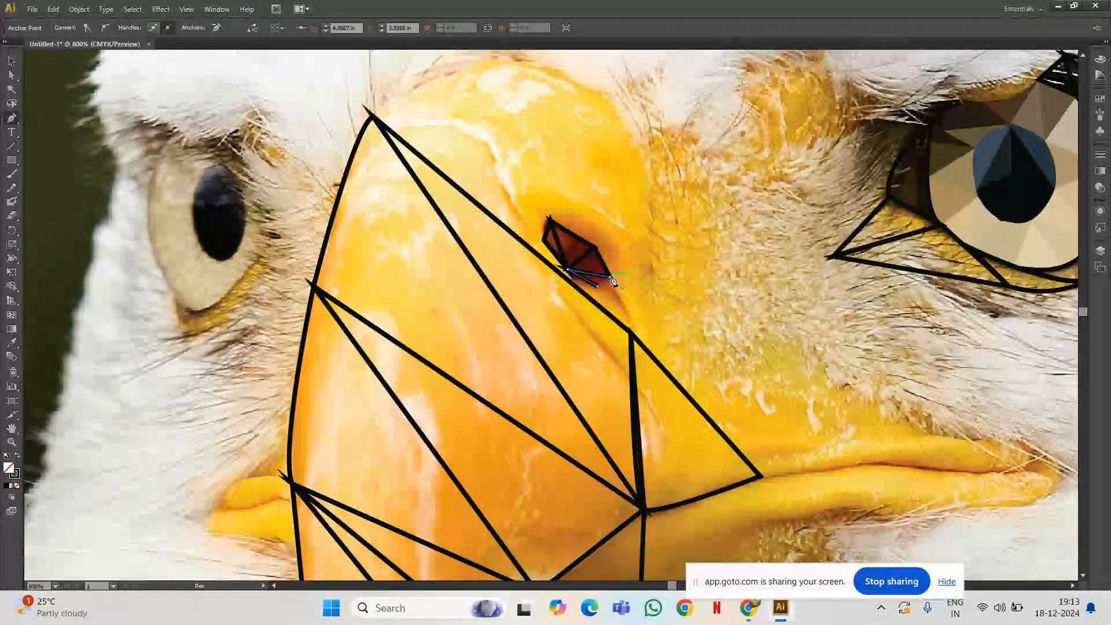
left_click(612, 278)
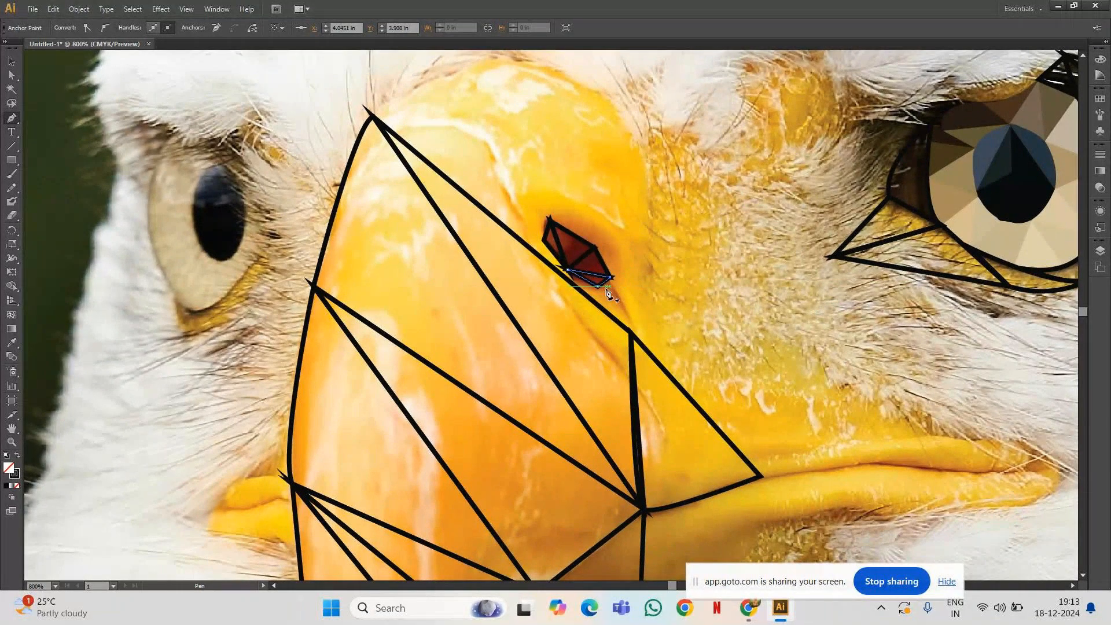
Outline a small triangular facet at the nostril's lowest edge, sharing the lower-left side of the facet above and ending near the beak line.
left_click(585, 294)
left_click(600, 289)
left_click(567, 269)
left_click(586, 295)
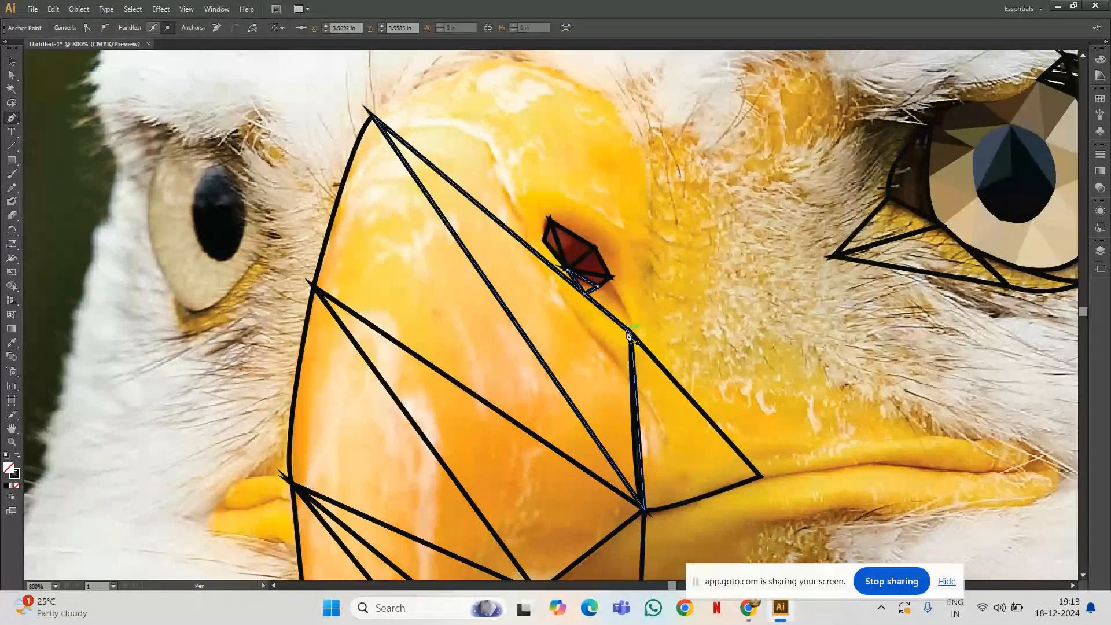
Outline a triangular facet joining the point below the nostril, the nostril's right corner and its lowest corner.
left_click(630, 333)
left_click(613, 280)
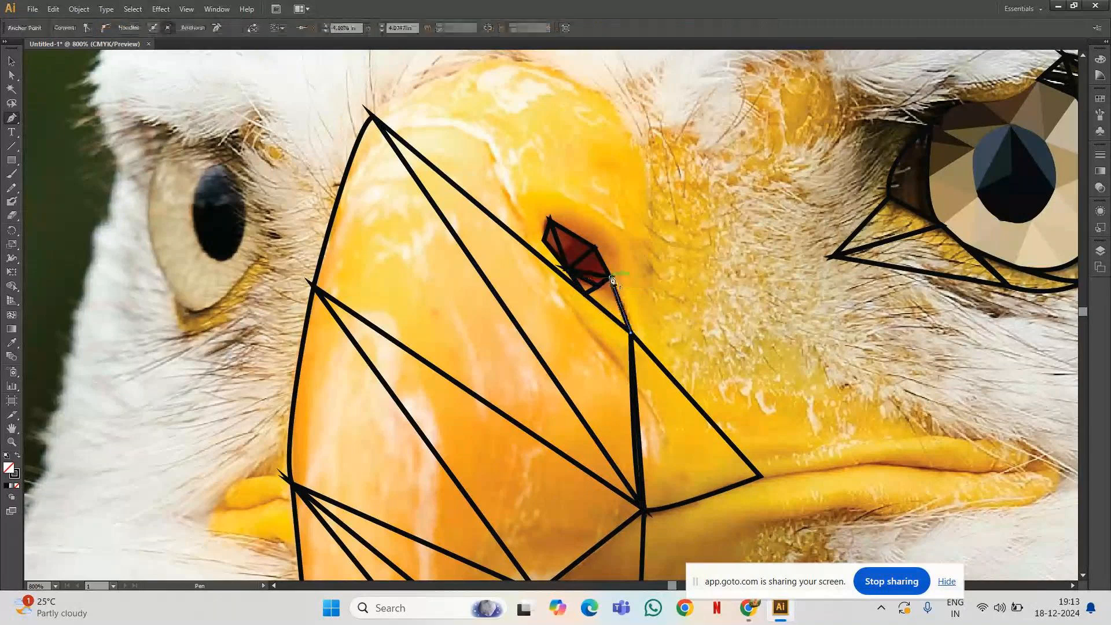
left_click(586, 294)
left_click(631, 333)
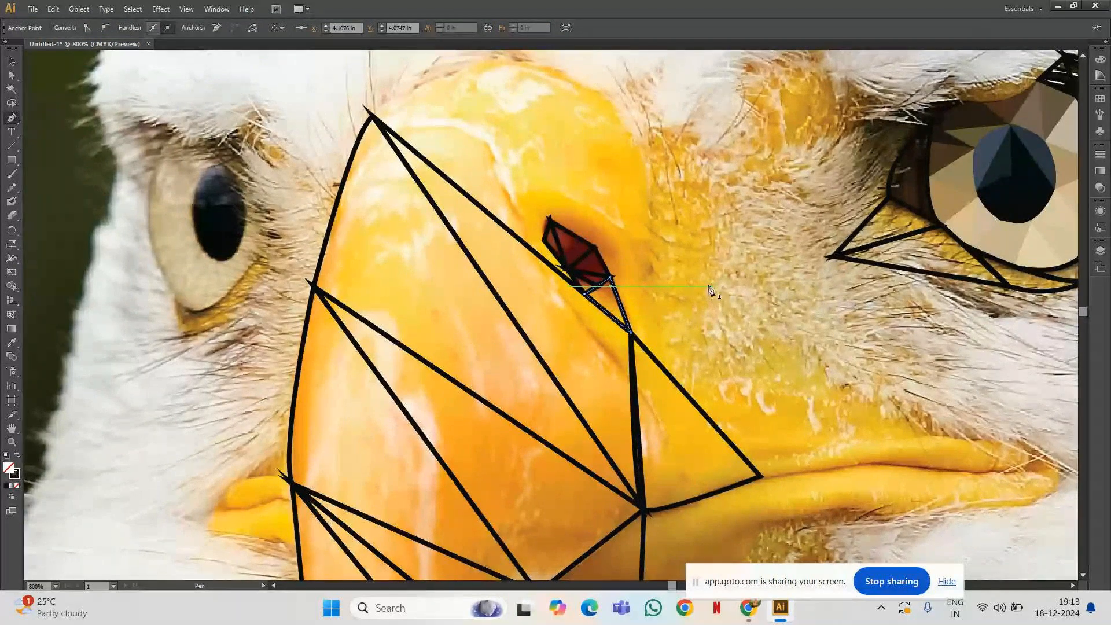
Outline a thin facet left of the nostril, joining a point on the long beak line, the nostril's left corner and its lowest corner.
left_click(521, 238)
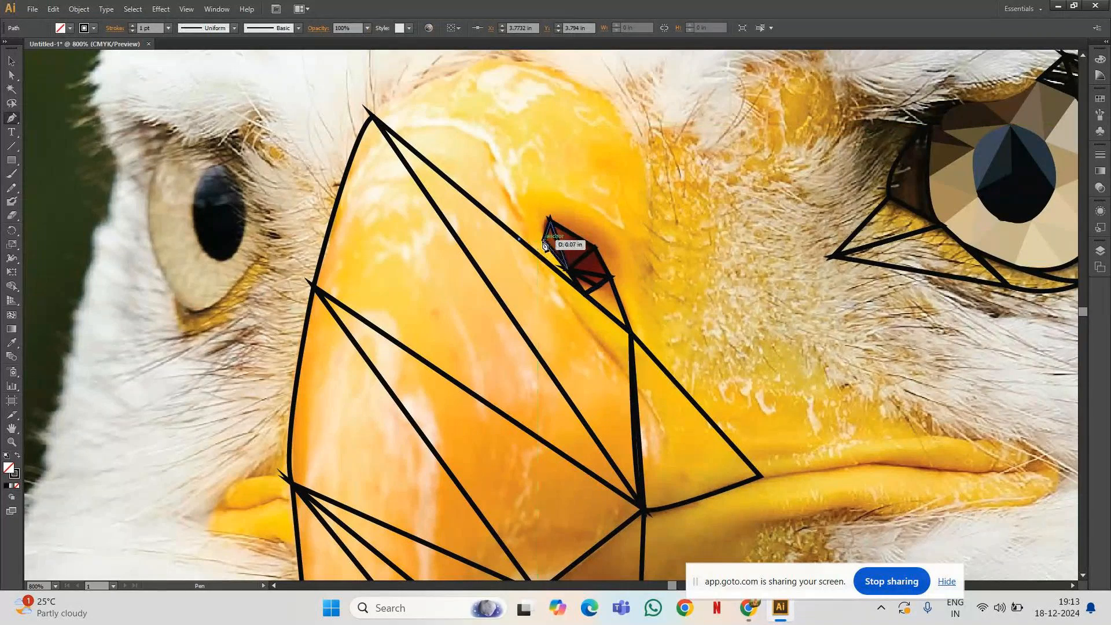
left_click(544, 239)
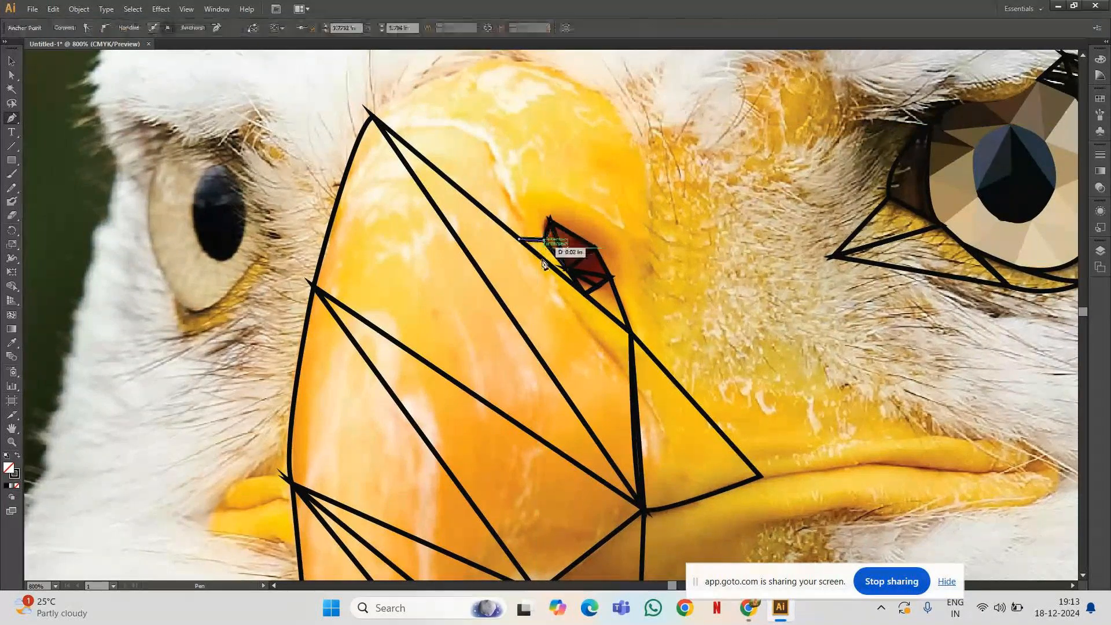
left_click(585, 295)
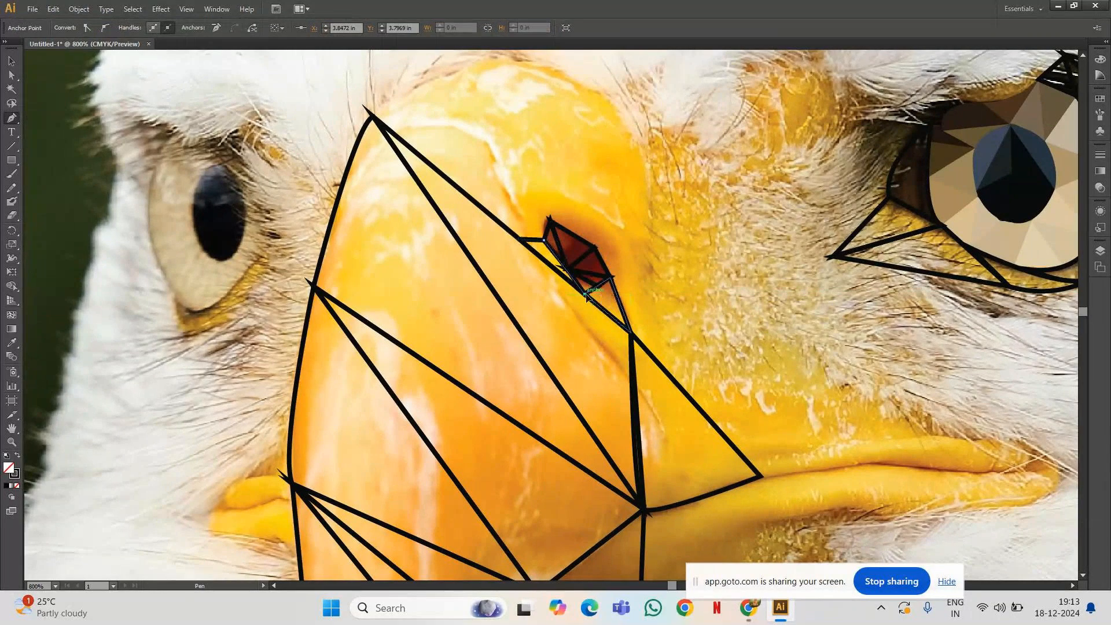
left_click(520, 239)
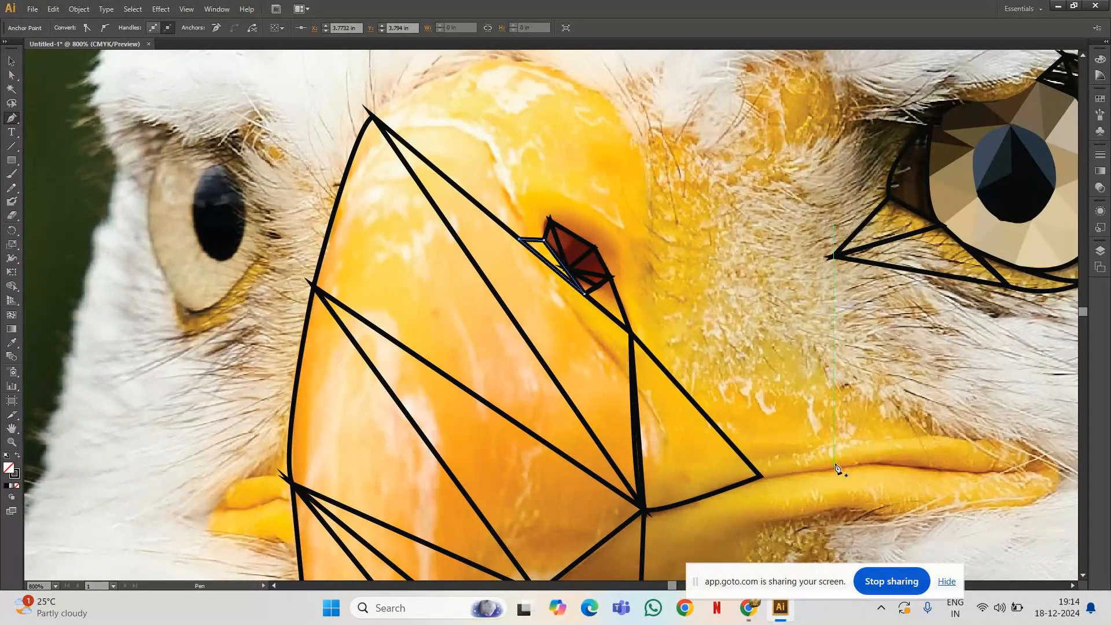
key("minus")
left_click_drag(836, 467, 765, 478)
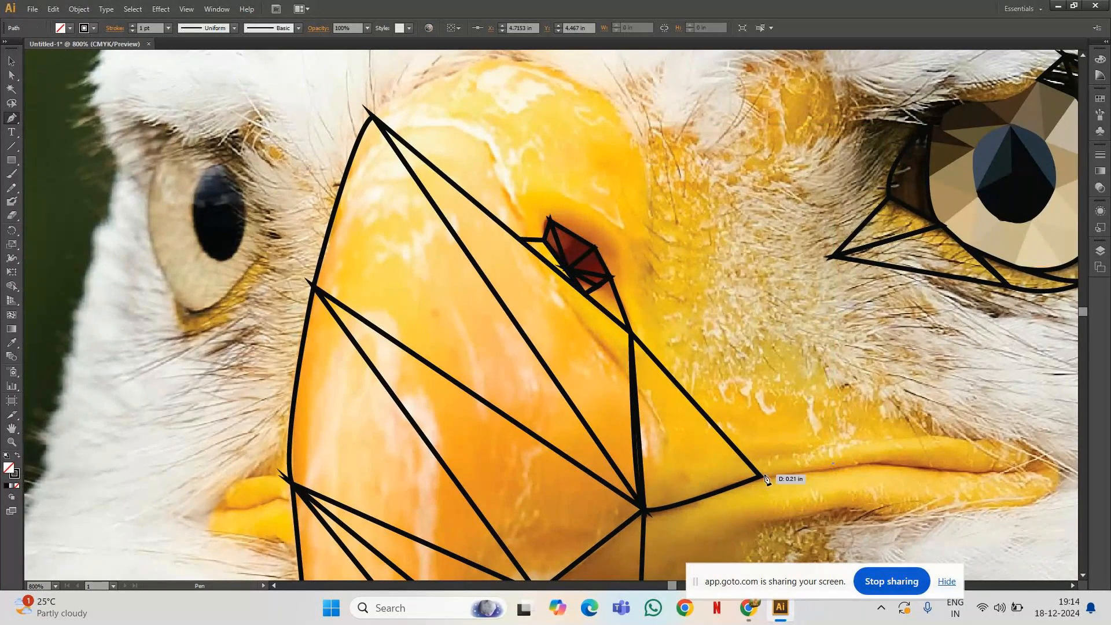
key("ctrl+z")
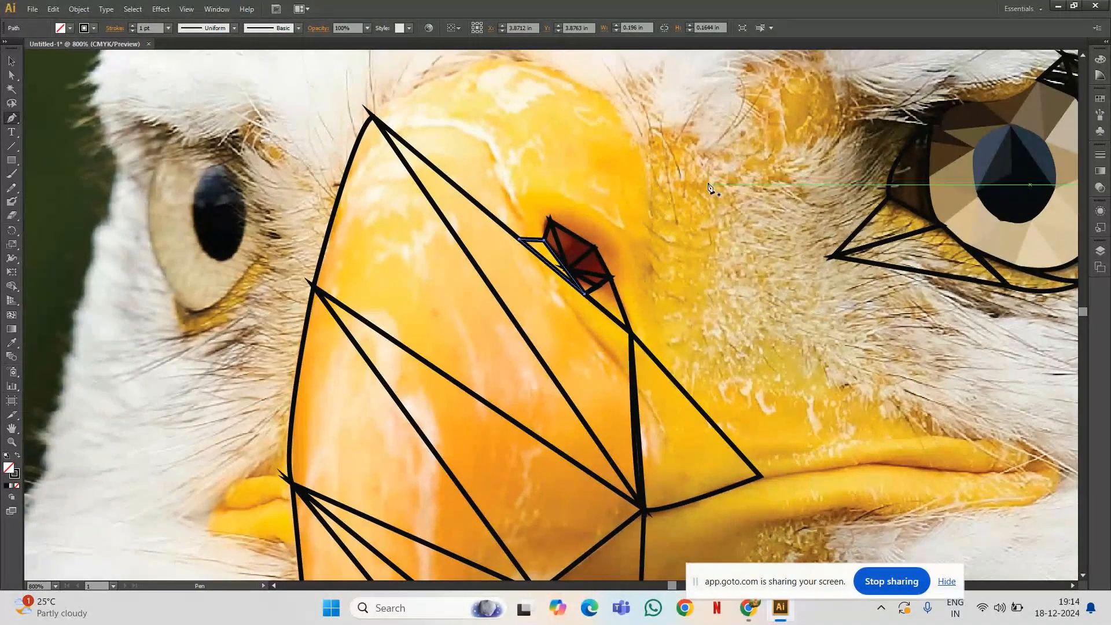
Outline a straight-sided narrow facet from a point on the beak ridge above the nostril to the nostril's upper tip and left corner.
left_click_drag(742, 326, 624, 263)
left_click_drag(689, 298, 500, 224)
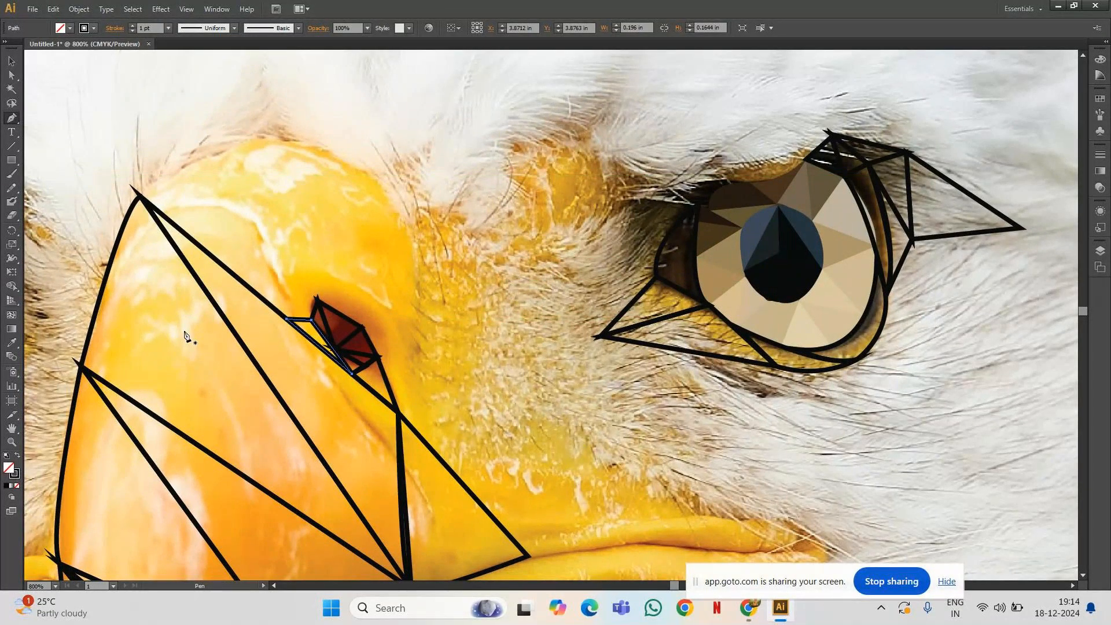
left_click(253, 221)
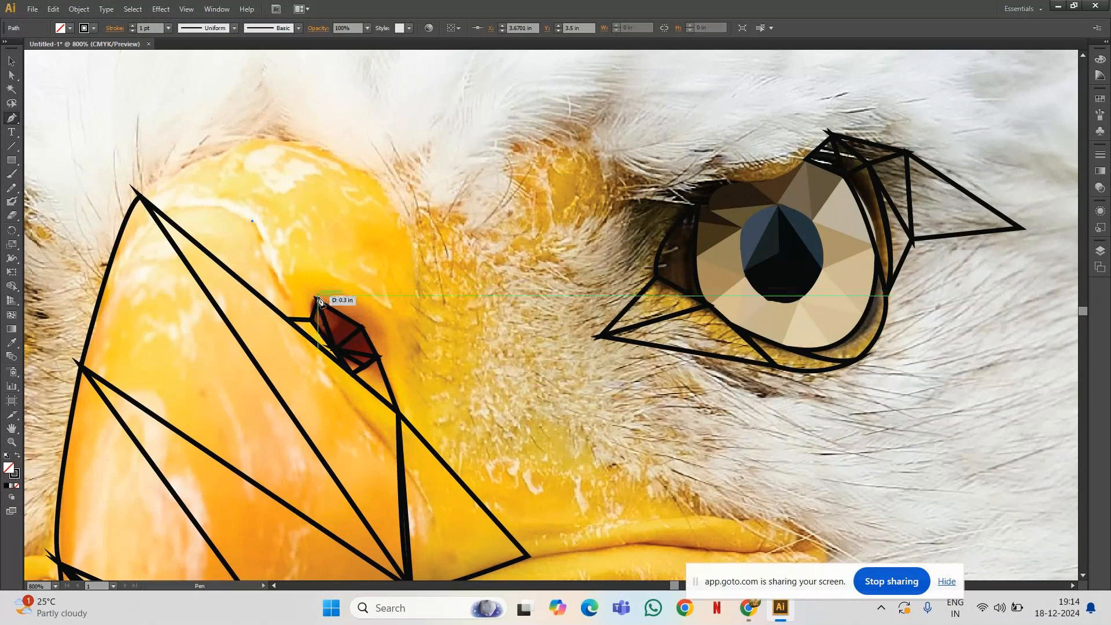
left_click(317, 300)
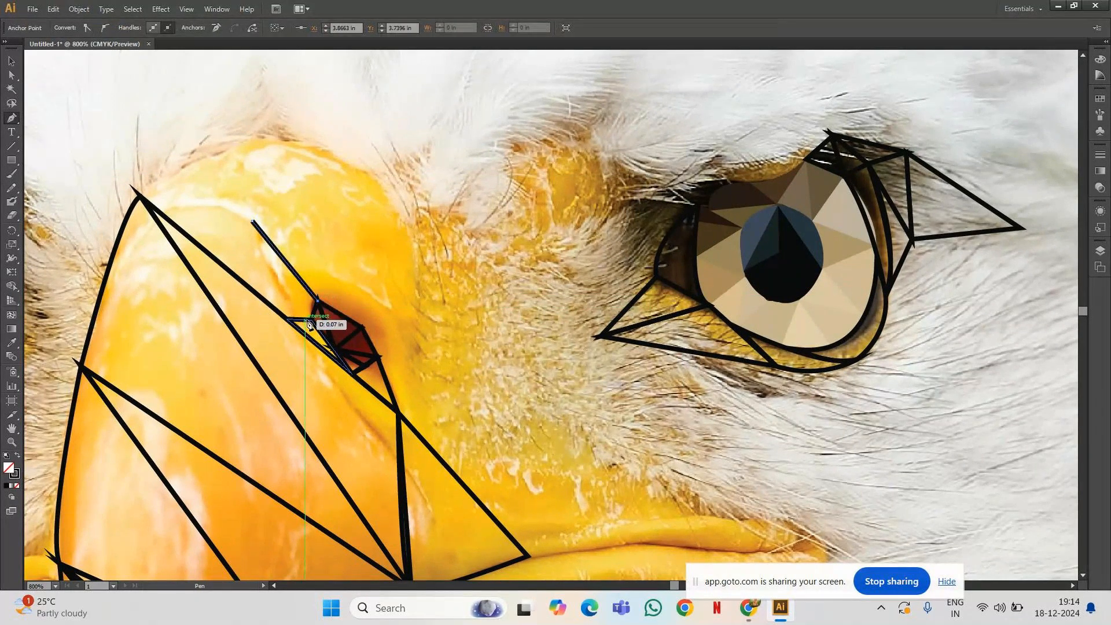
left_click(312, 320)
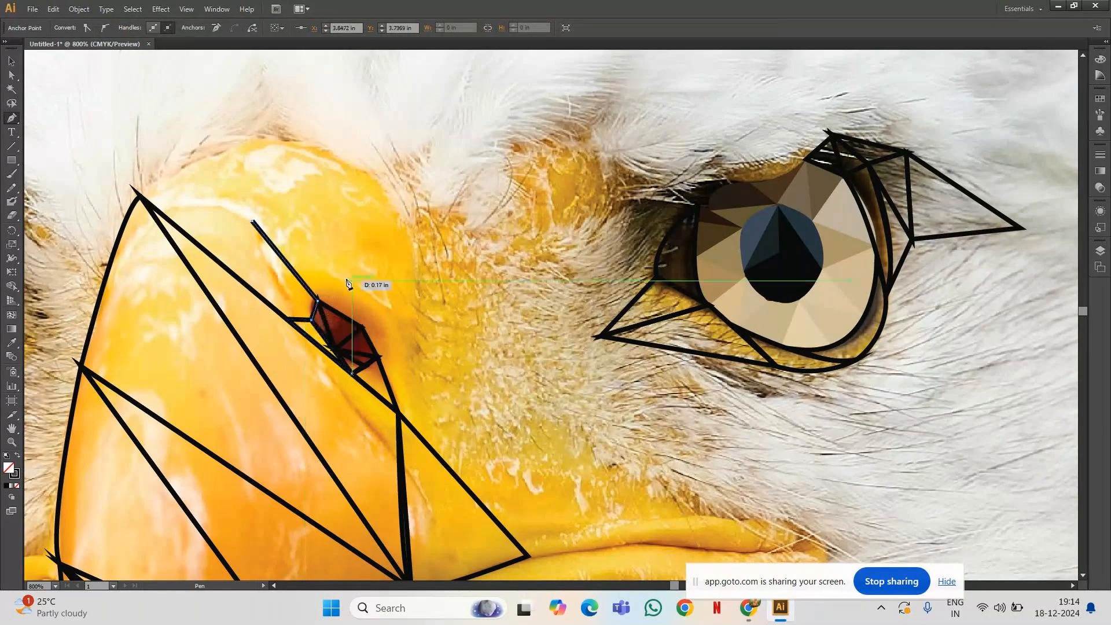
left_click_drag(252, 223, 243, 162)
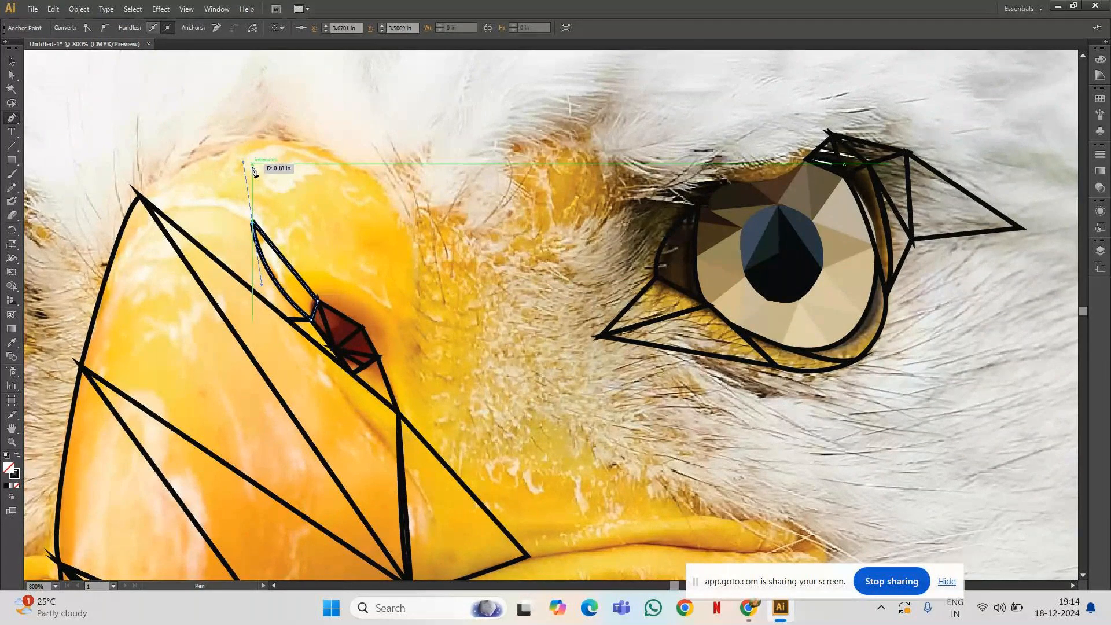
left_click(140, 197)
key("ctrl+z")
key("ctrl+z")
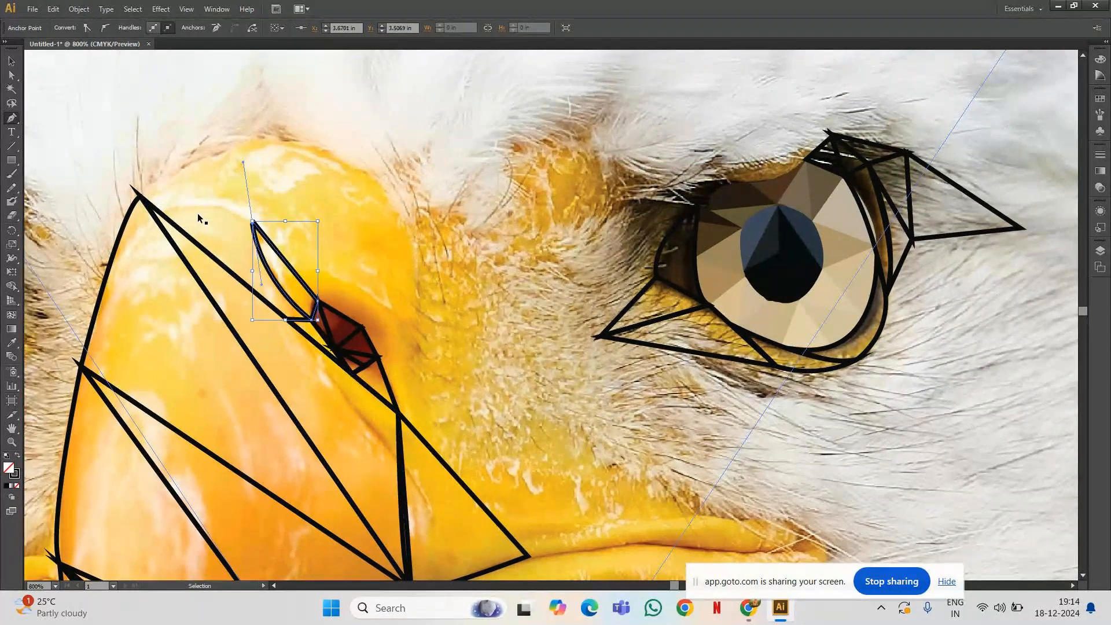
key("ctrl+z")
left_click(253, 222)
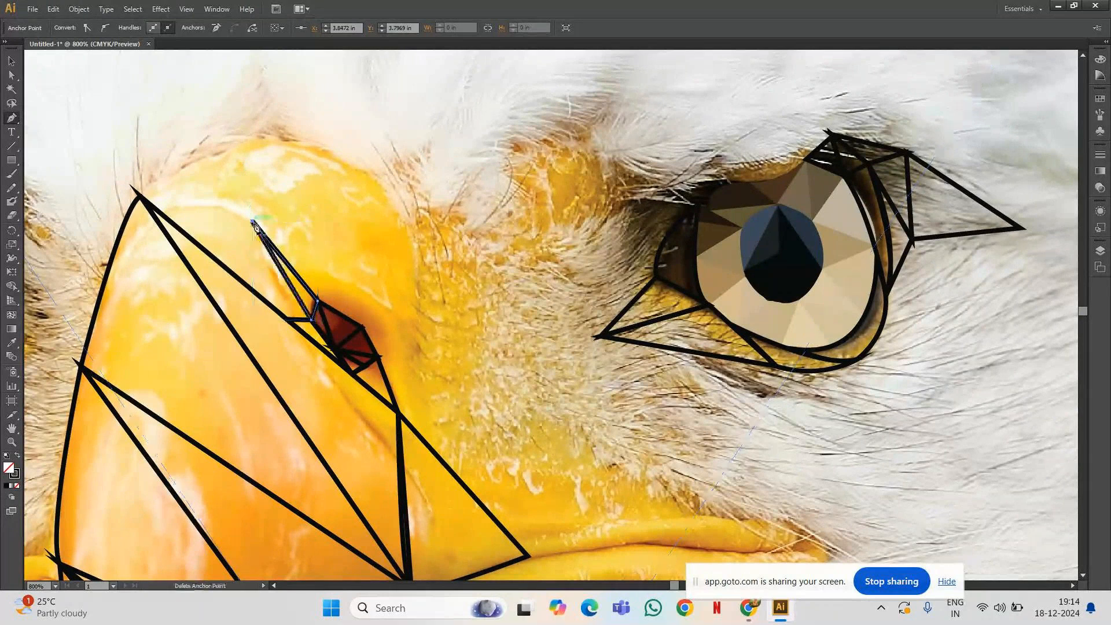
Outline a triangular facet joining the beak's top corner, the ridge point above the nostril and the nostril's left corner.
left_click(142, 197)
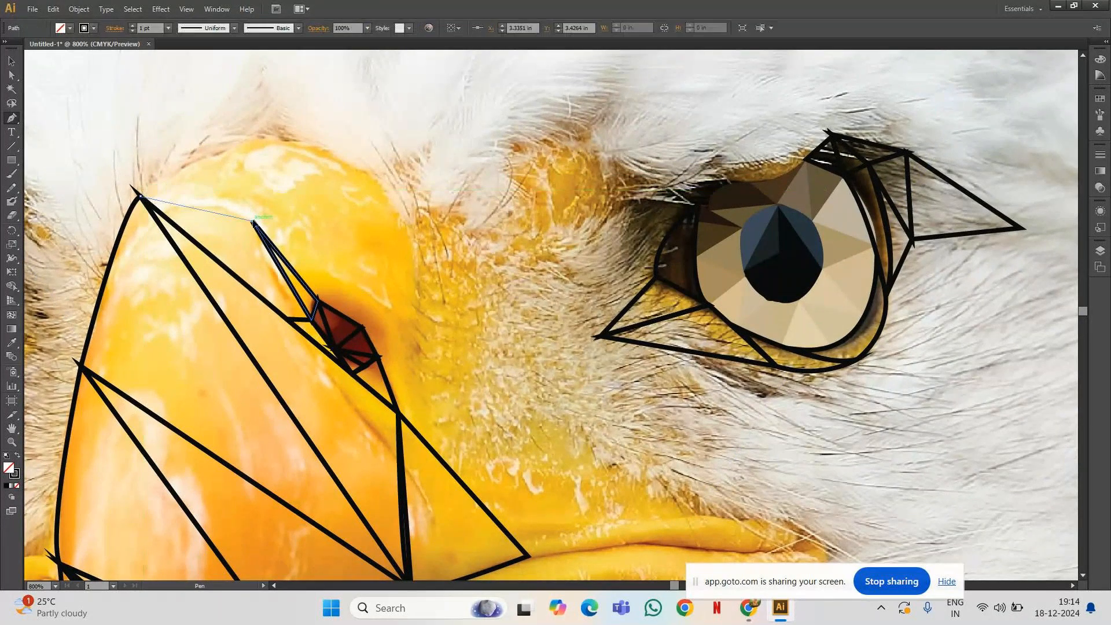
left_click(253, 222)
left_click(314, 324)
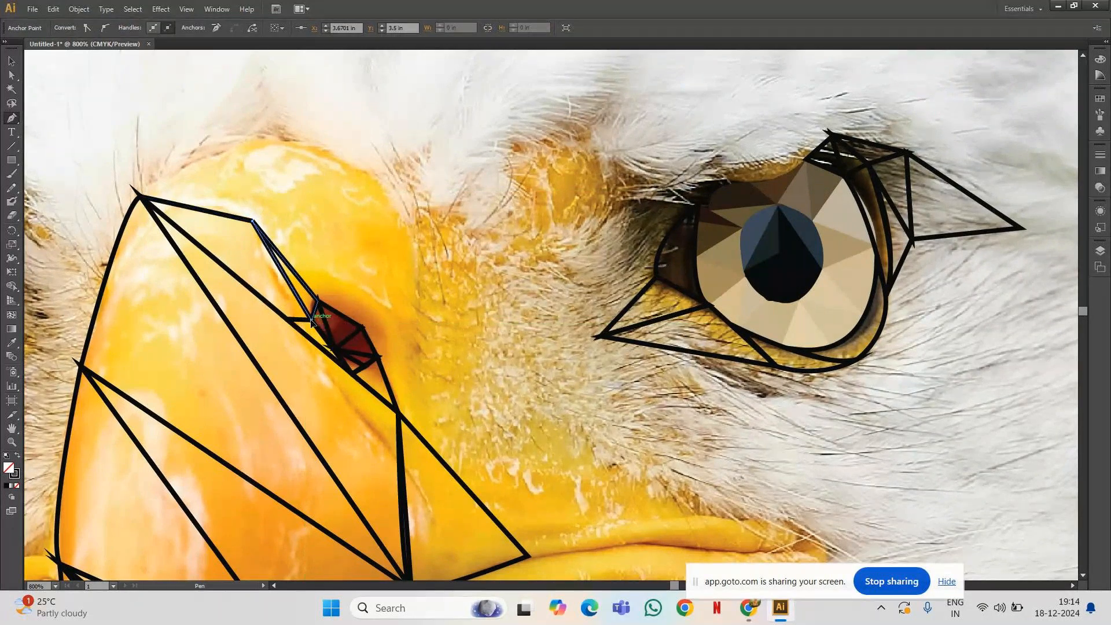
left_click(140, 197)
Outline a sliver facet joining the beak's top corner, the nostril's left corner and the adjacent point on the long beak line.
left_click(288, 321)
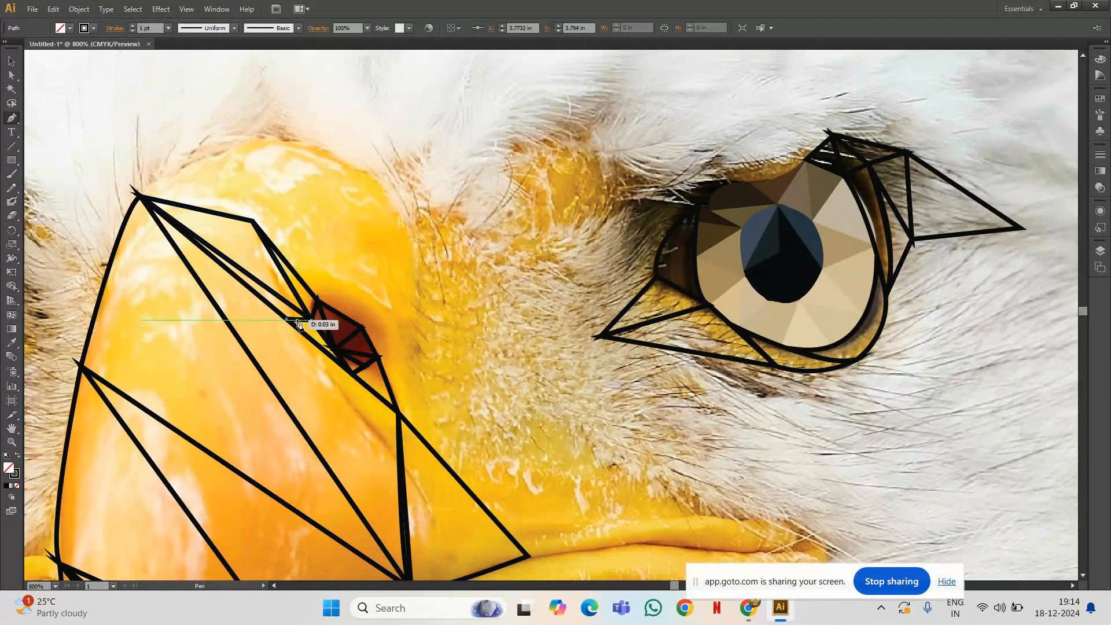
left_click(312, 320)
left_click(141, 197)
left_click(201, 288)
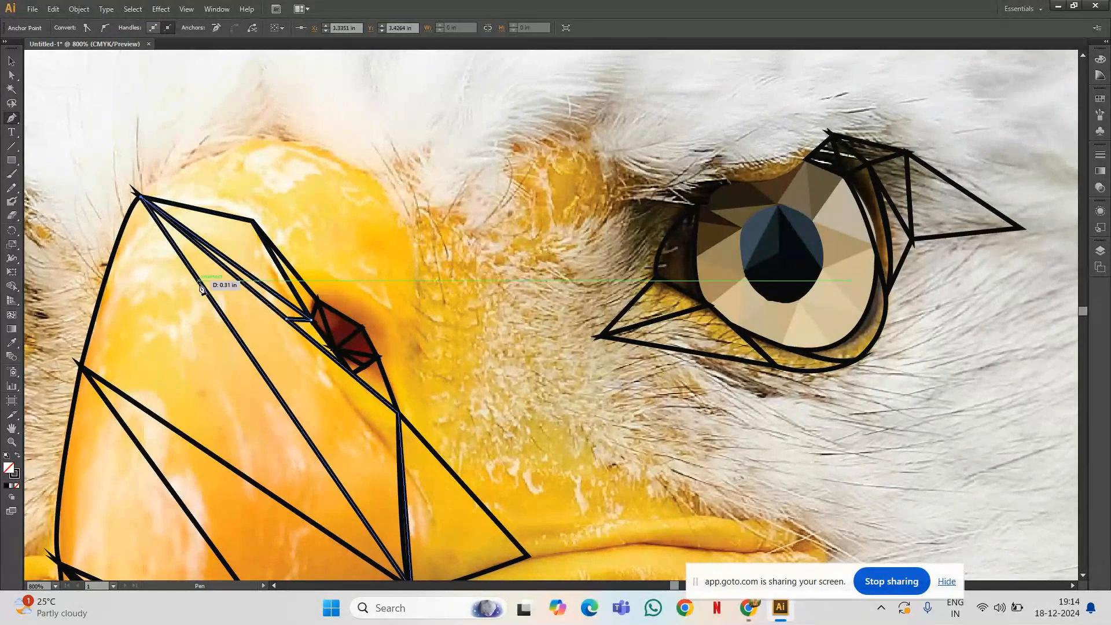
left_click(287, 319)
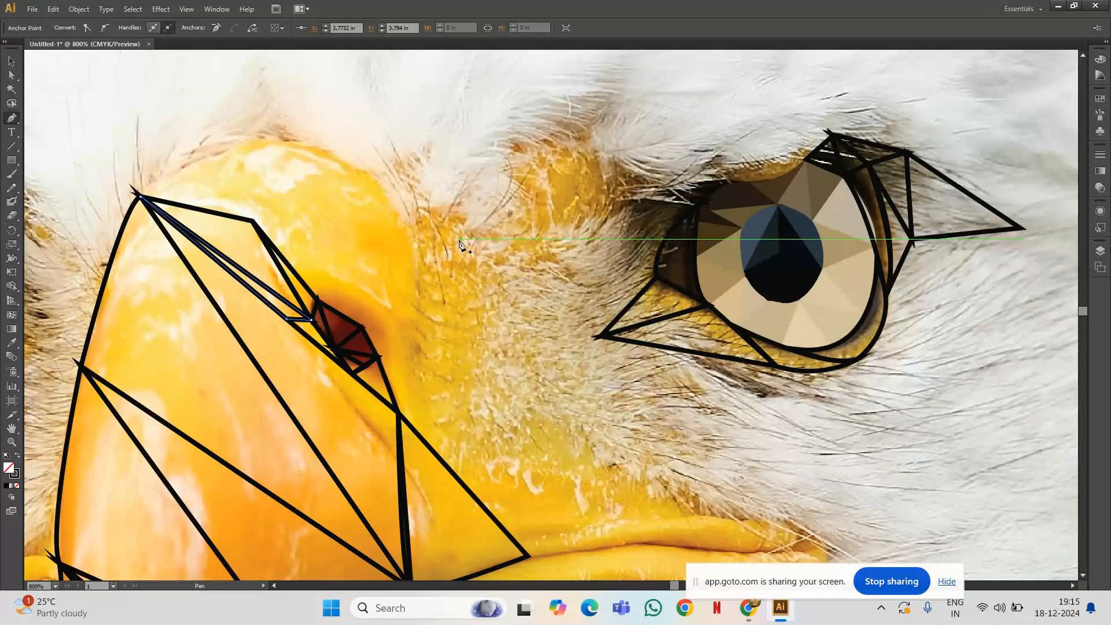
Outline a triangular facet at the top of the beak, joining its upper edge, the beak's top corner and the ridge point above the nostril.
left_click_drag(450, 238, 547, 303)
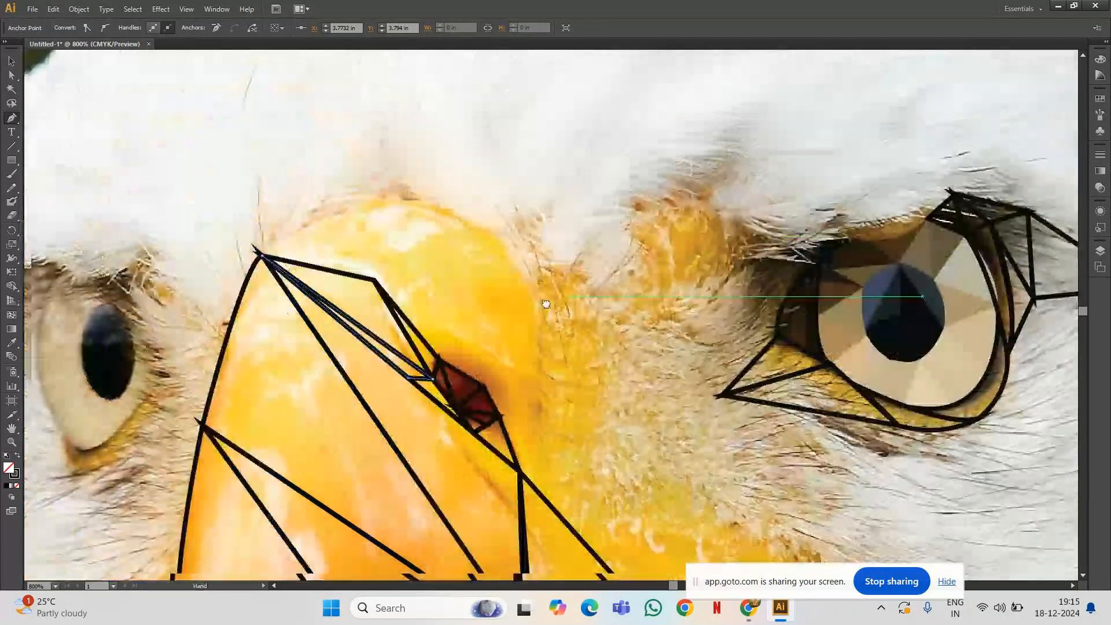
left_click(374, 200)
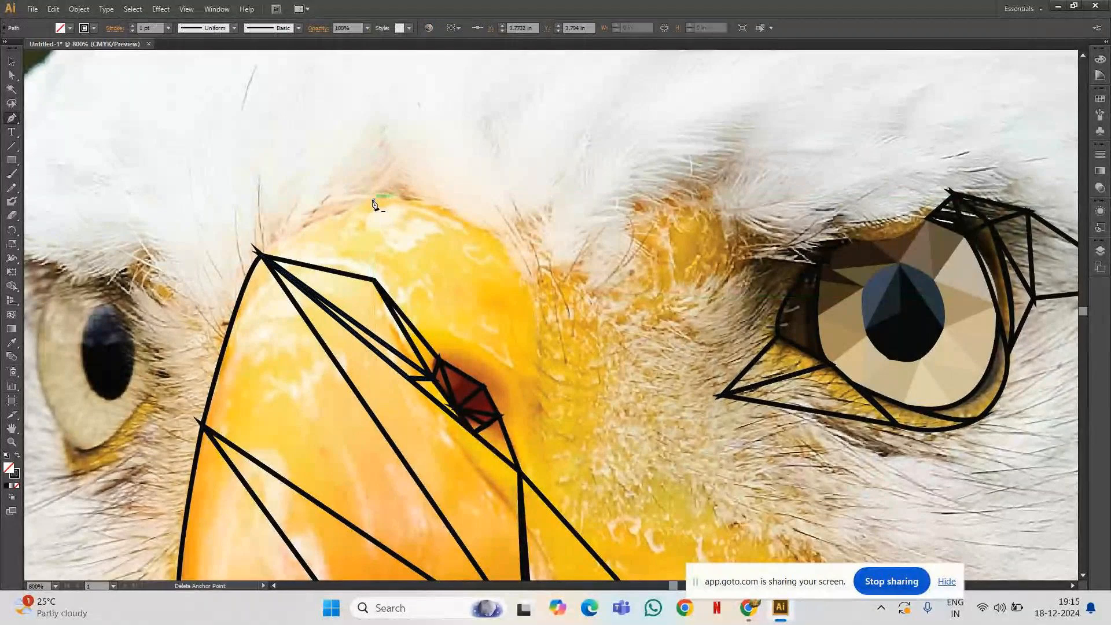
left_click(262, 256)
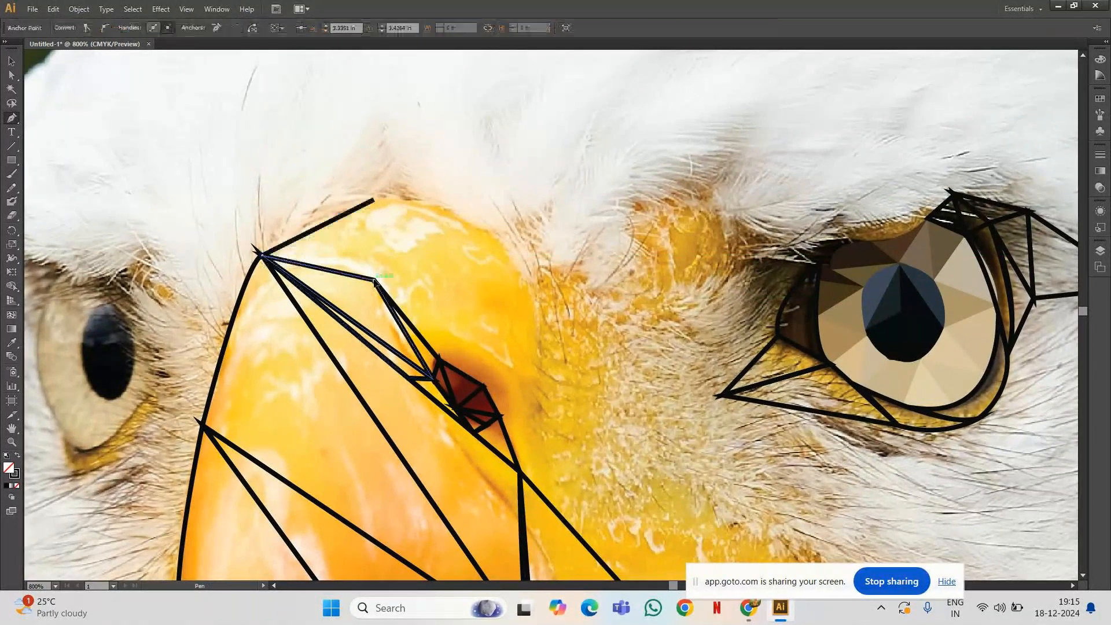
left_click(375, 281)
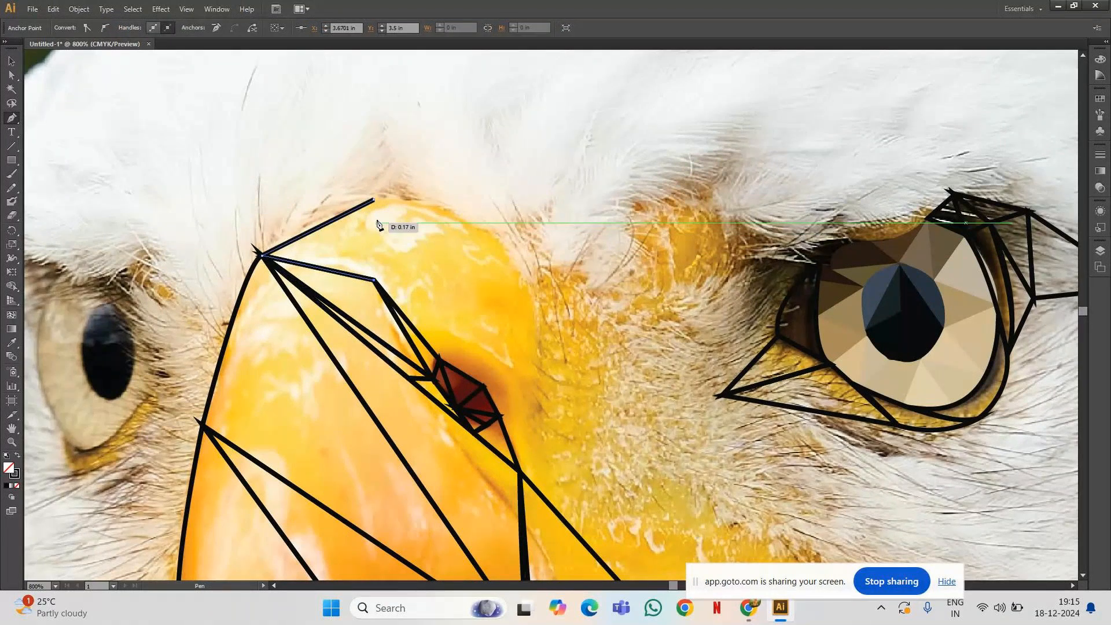
left_click(374, 200)
Outline a triangular facet across the top of the beak, joining its peak, the ridge point above the nostril and the upper right edge.
left_click(492, 230)
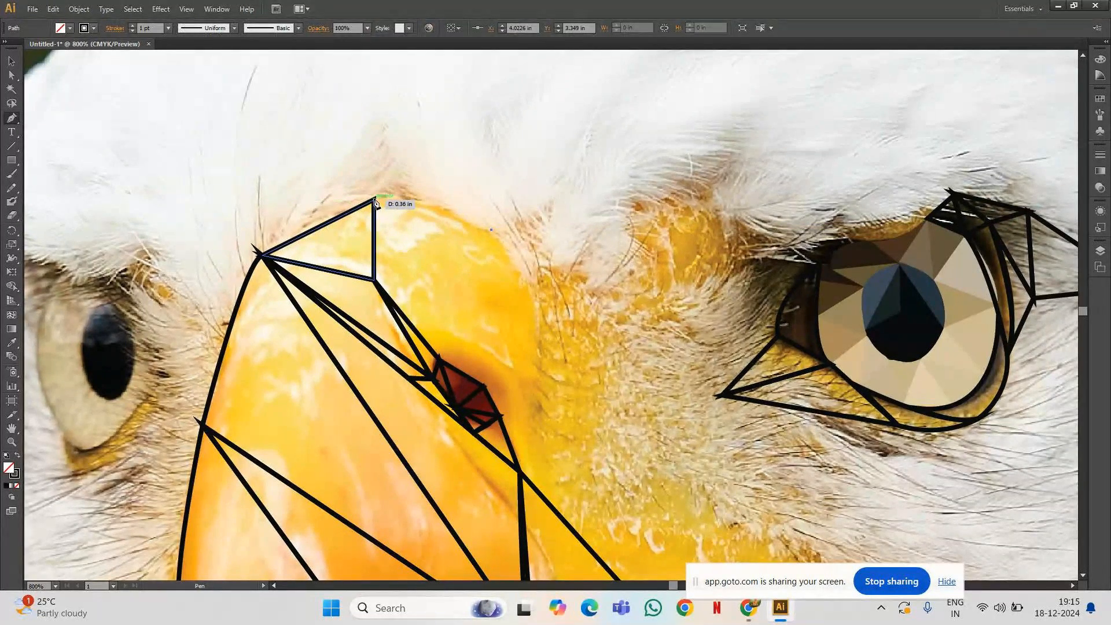
left_click(375, 203)
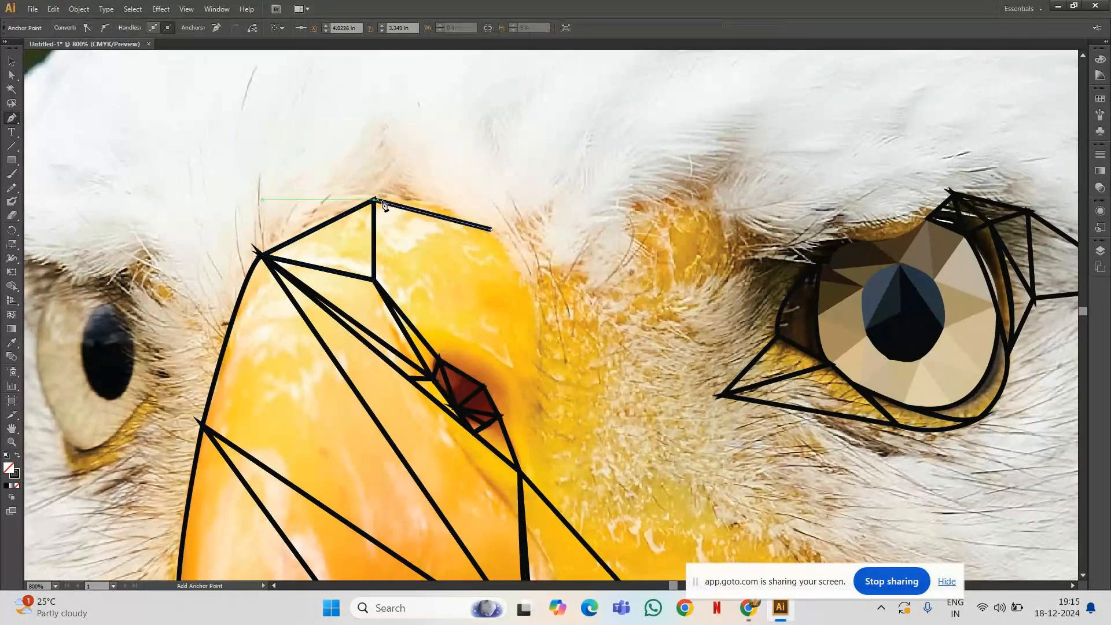
left_click(375, 282)
left_click(492, 231)
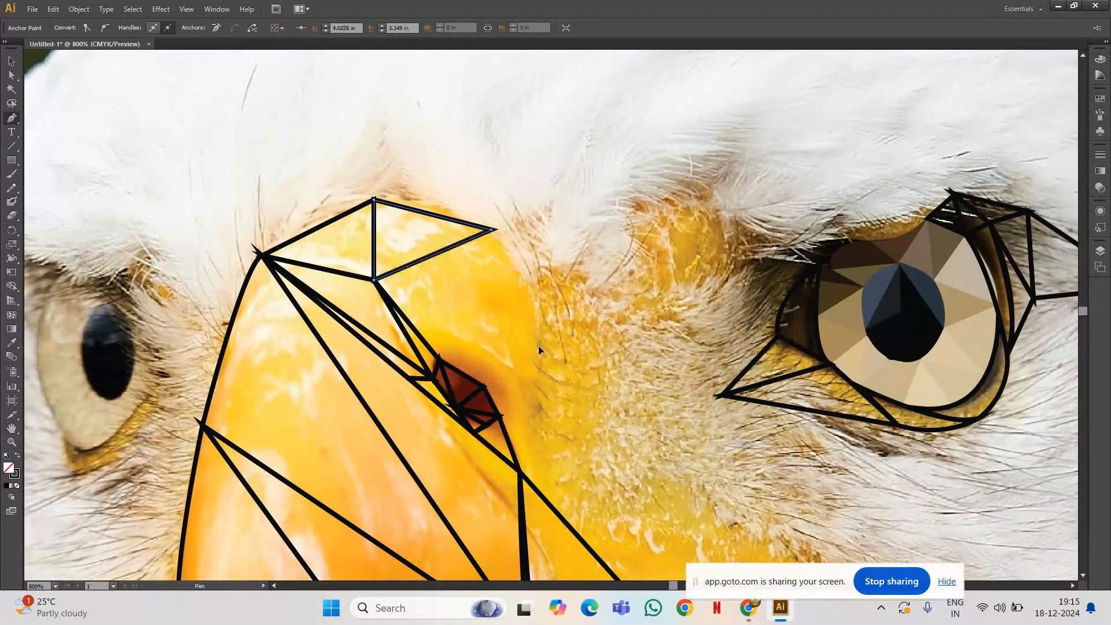
Outline a facet beside the ridge point, with a curved outer edge following the beak's upper right contour down to nostril height.
left_click(538, 350)
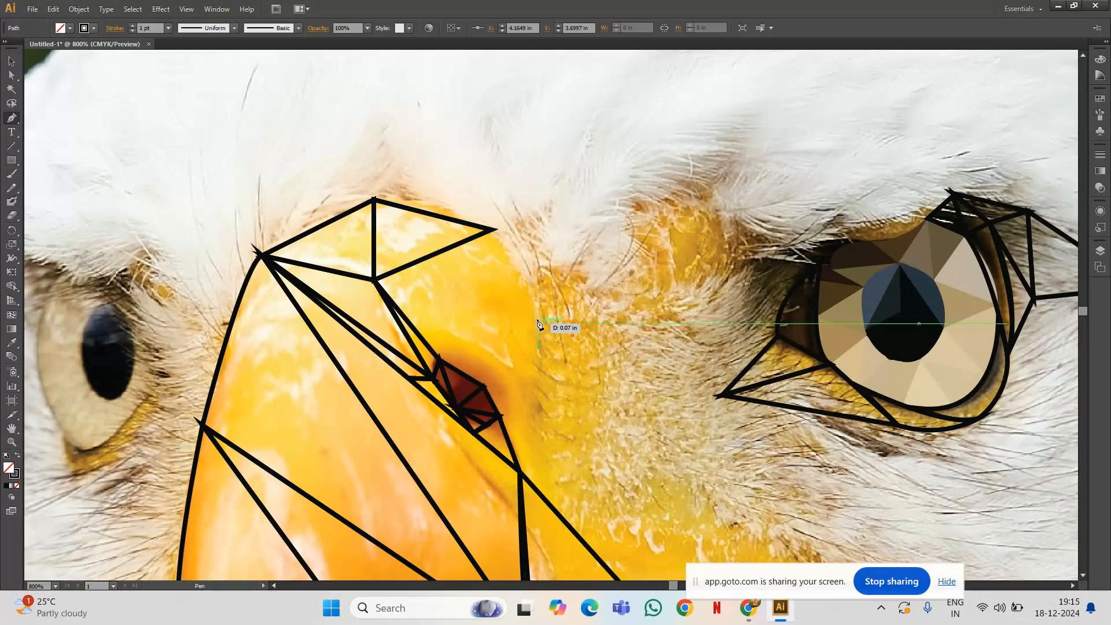
left_click(493, 231)
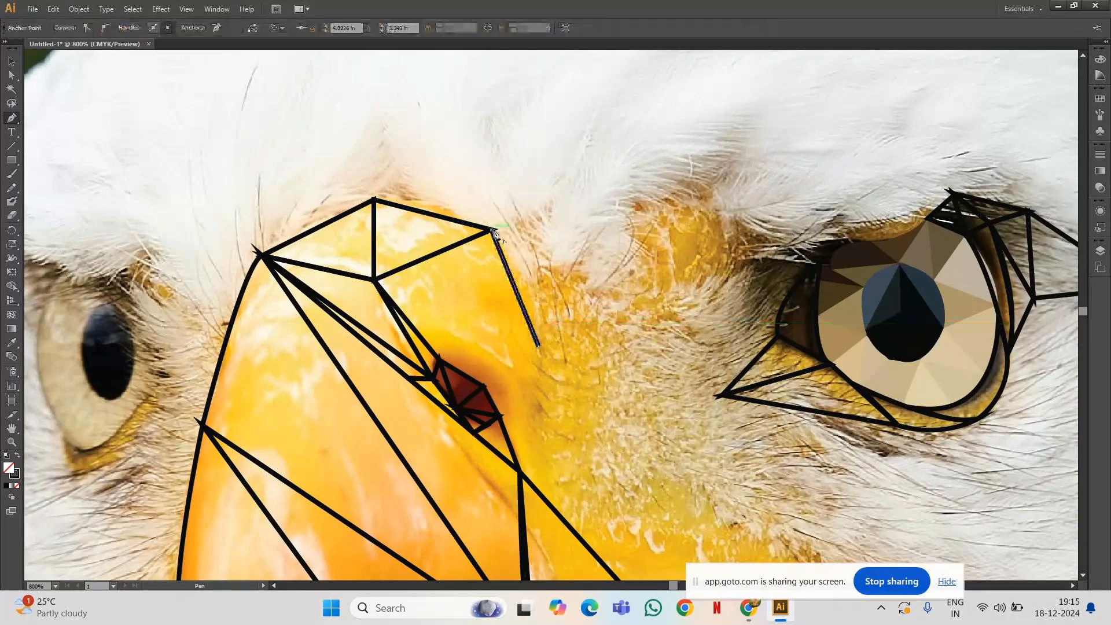
key("ctrl+z")
left_click_drag(493, 231, 457, 230)
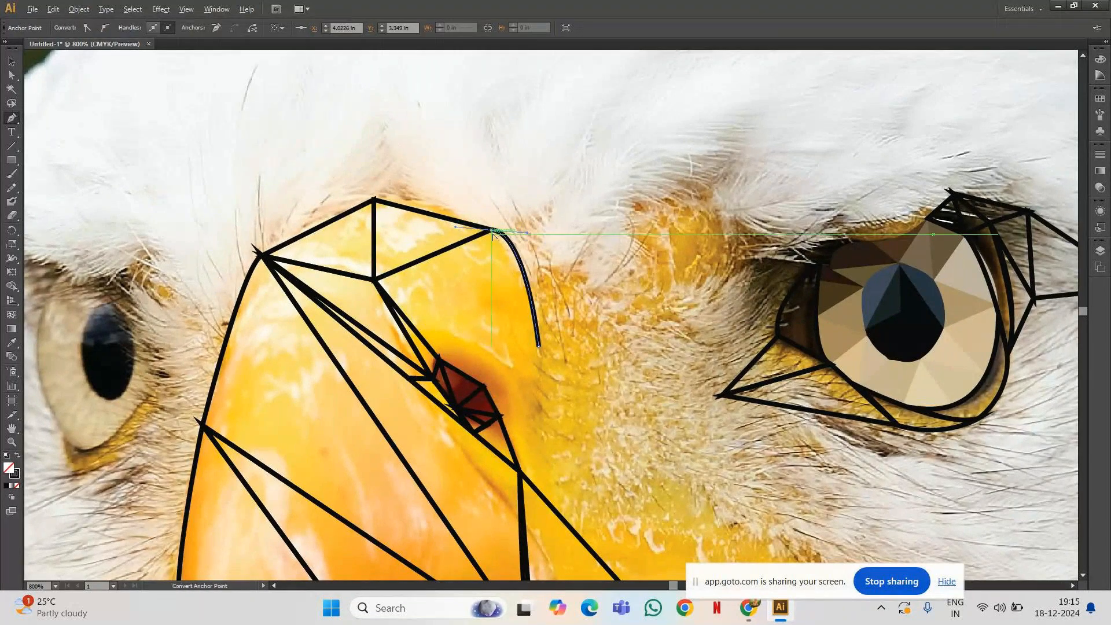
left_click(493, 233)
left_click(375, 281)
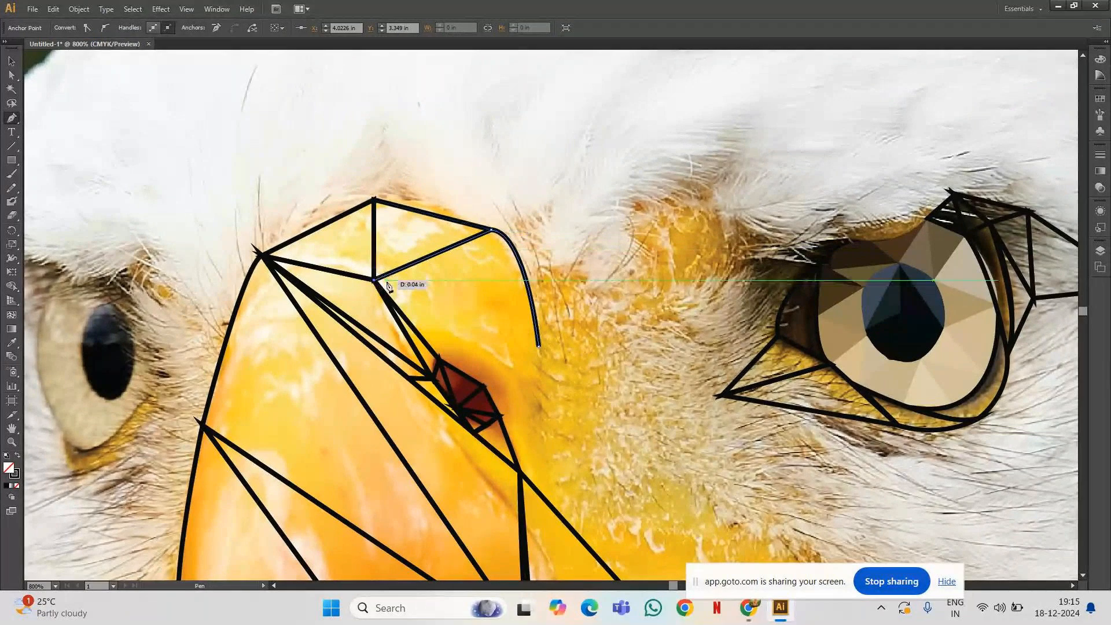
left_click(539, 346)
left_click(539, 345)
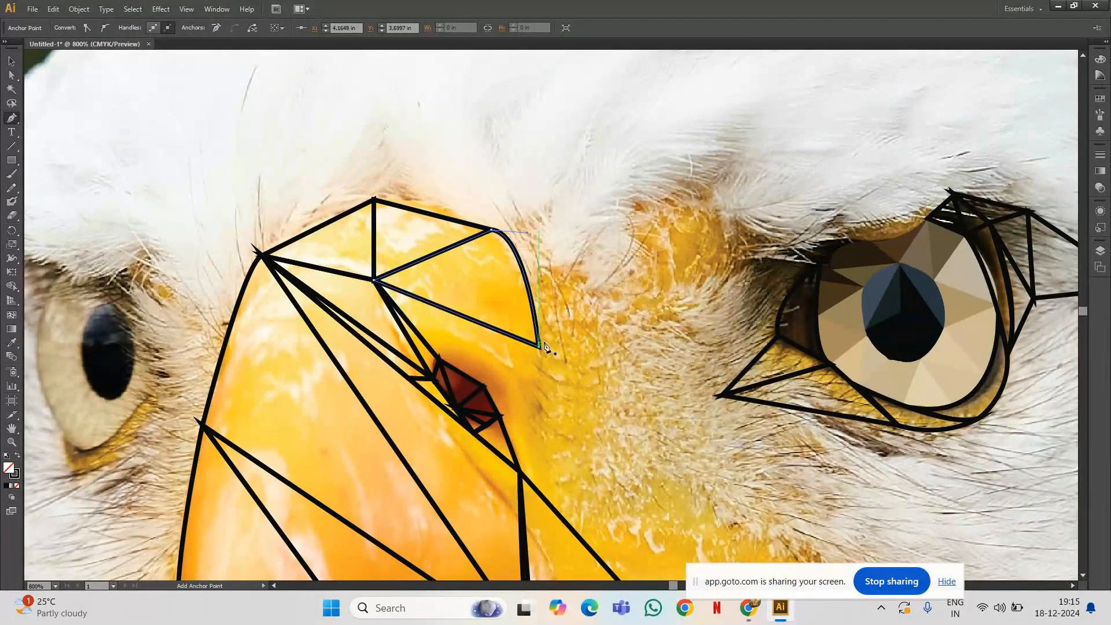
Outline a triangular facet joining the lower end of the curved beak edge, the ridge point above the nostril and the nostril's upper tip.
left_click(439, 359)
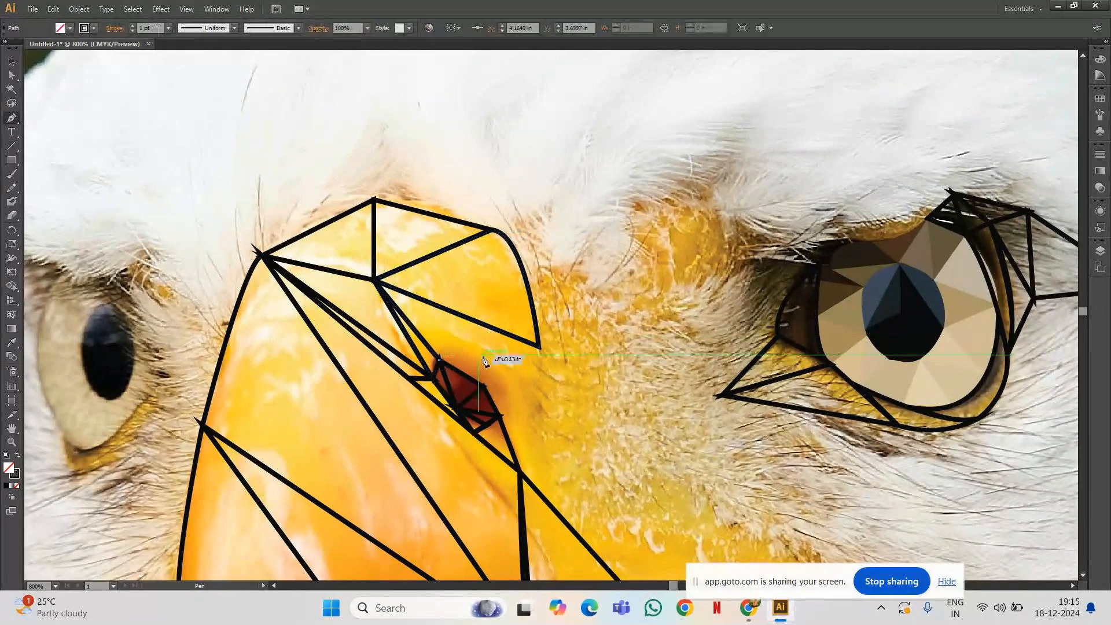
left_click(540, 348)
left_click(374, 280)
left_click(440, 360)
left_click(440, 360)
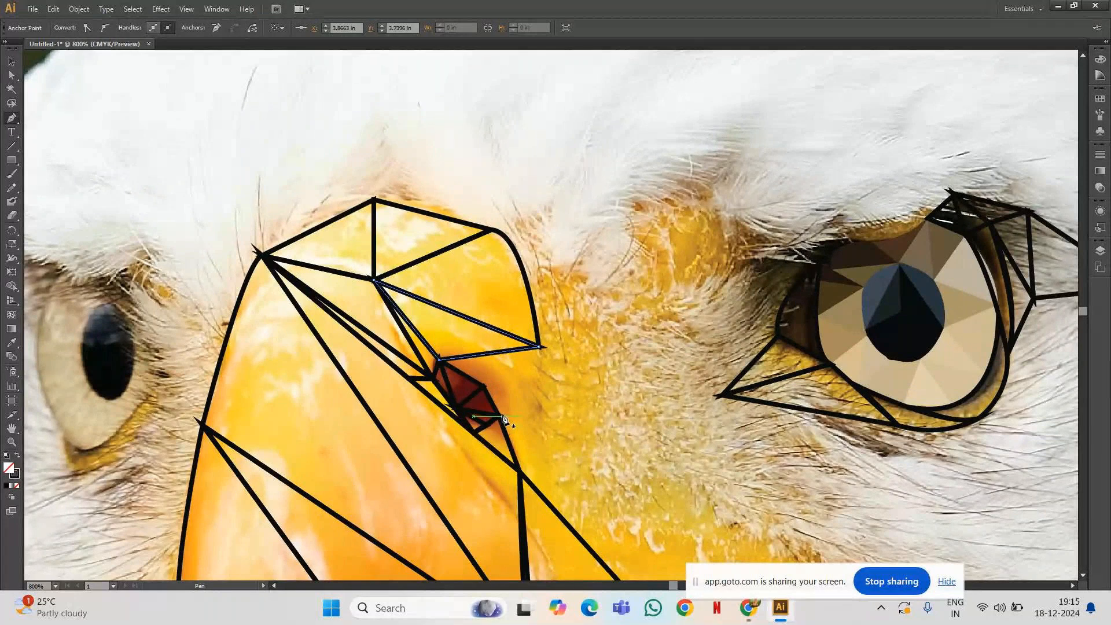
Outline a triangular facet joining the nostril's right corner, the lower end of the curved beak edge and the nostril's upper tip.
left_click(484, 386)
left_click(542, 349)
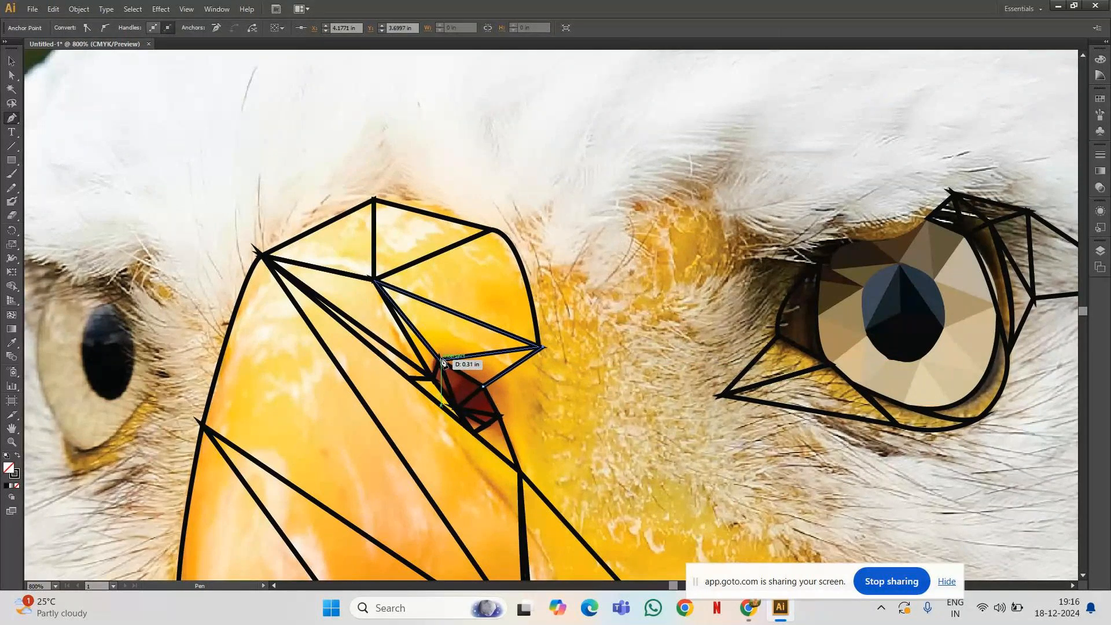
left_click(441, 360)
left_click(482, 387)
Outline a long triangular facet joining the mouth-line corner, the lower end of the curved beak edge and the nostril's right corner.
scroll(570, 382, "down", 3)
scroll(570, 382, "right", 2)
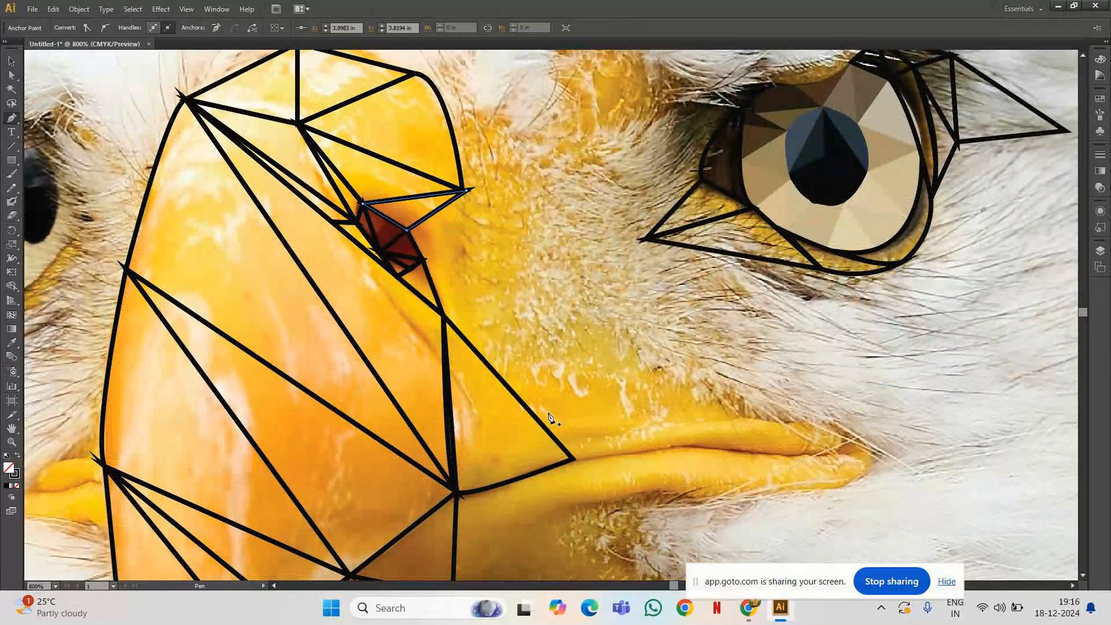
left_click(575, 460)
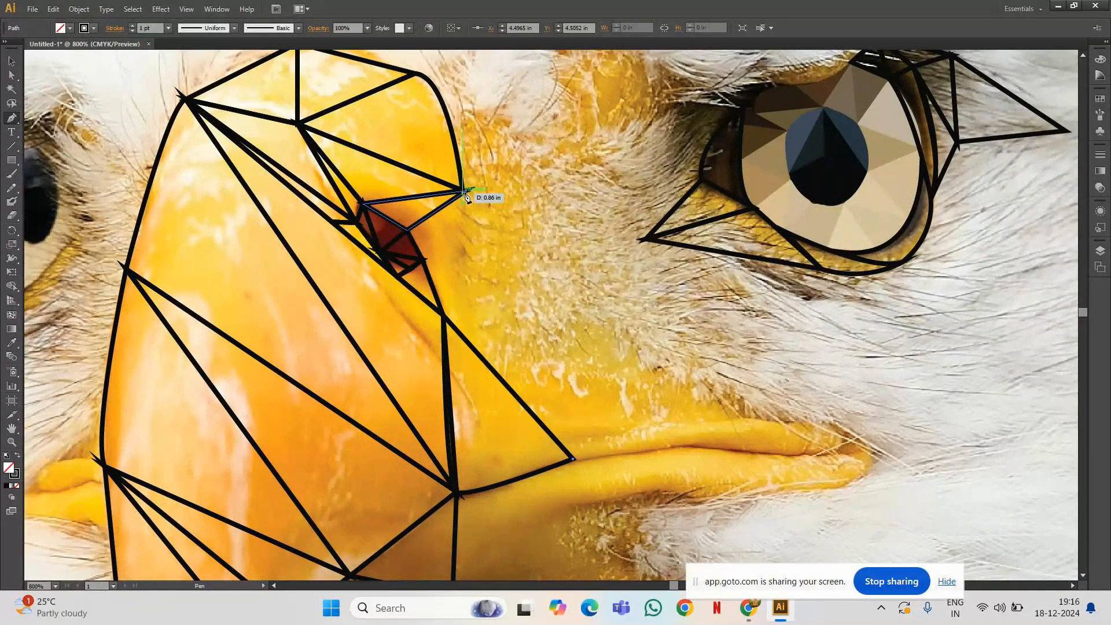
left_click(465, 191)
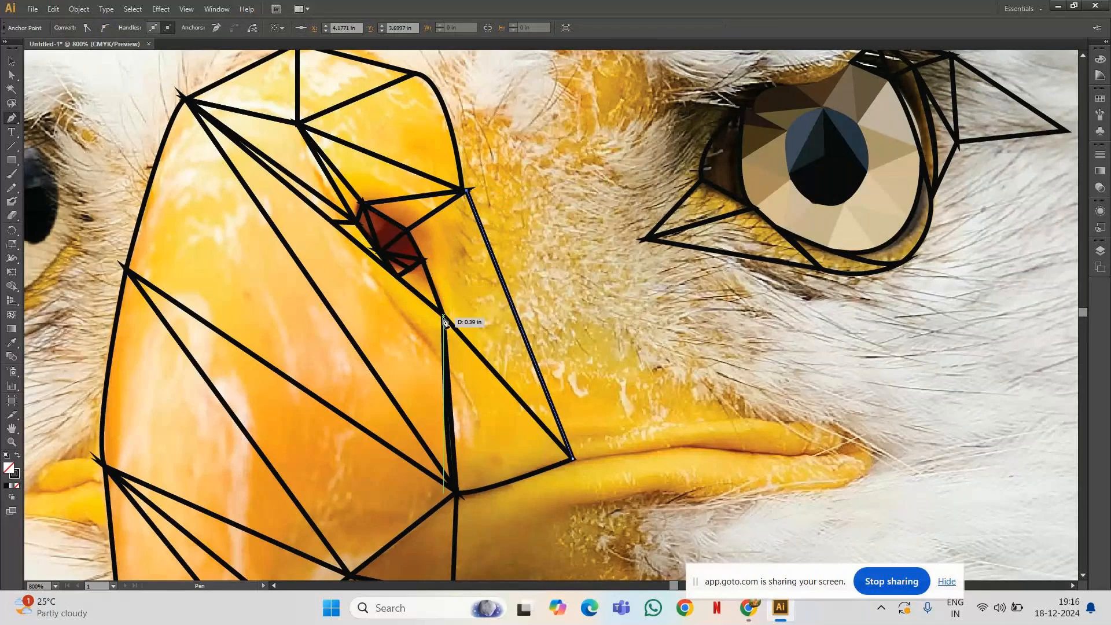
left_click(444, 318)
left_click(407, 230)
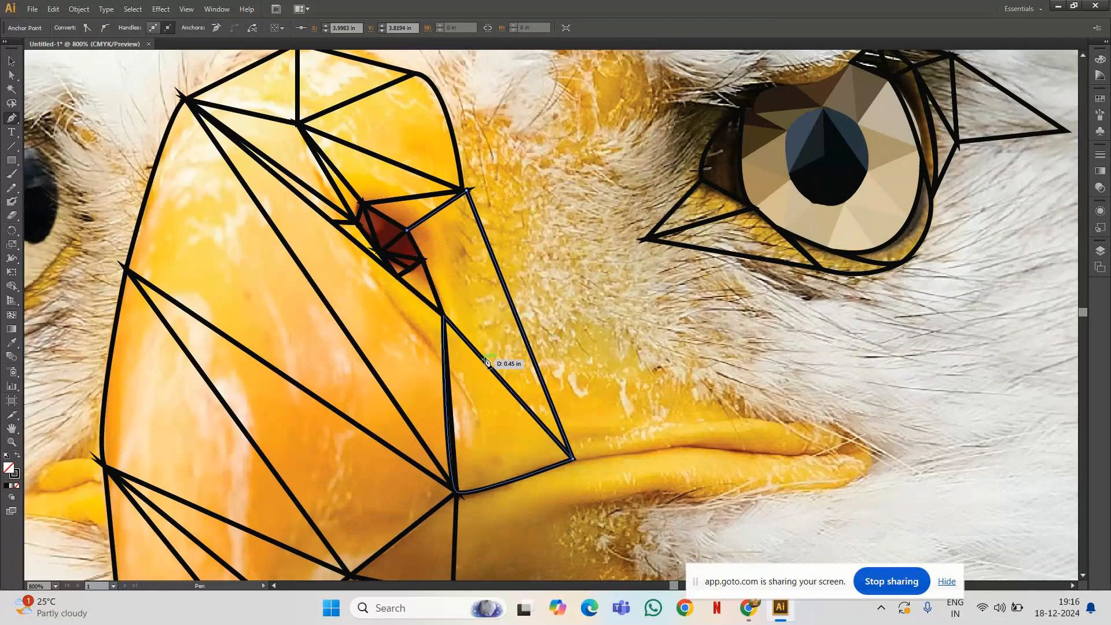
left_click(573, 461)
left_click(572, 460)
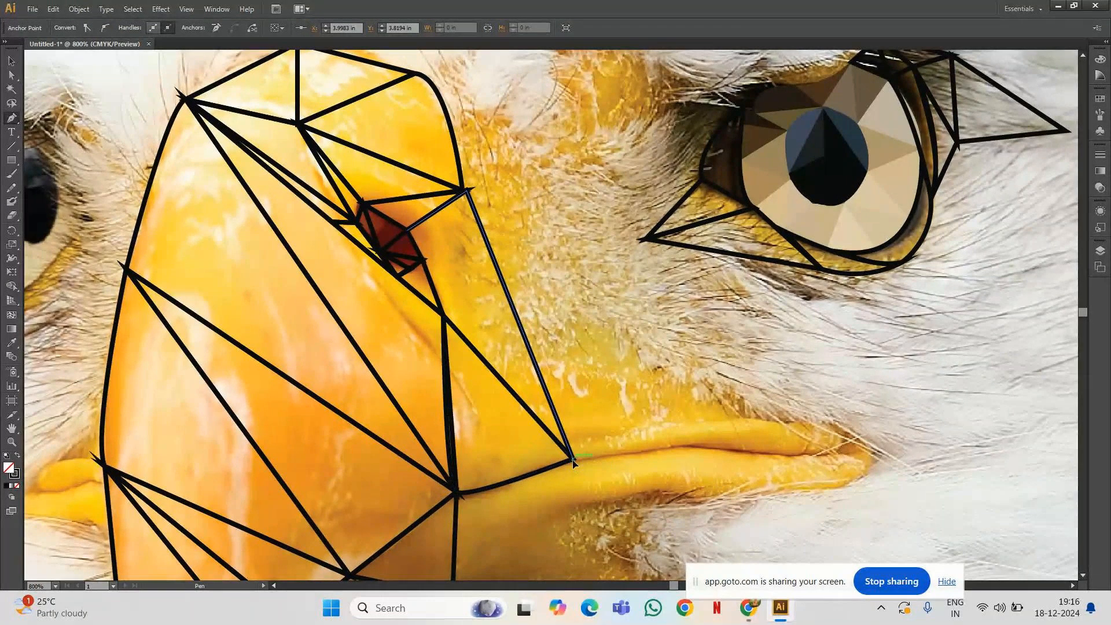
left_click(573, 461)
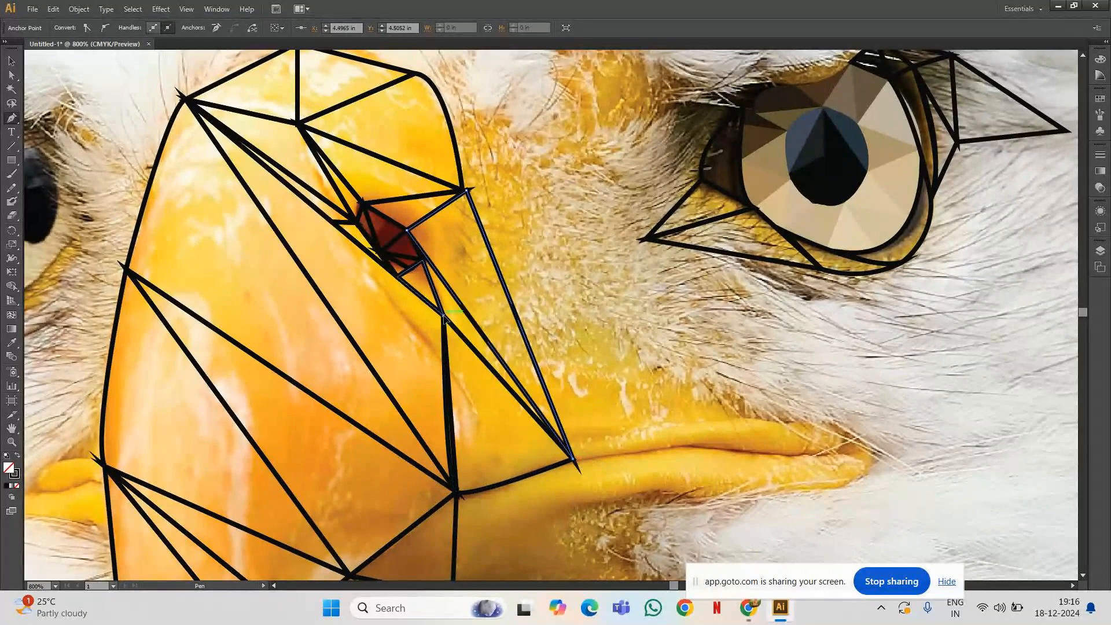
Outline a sliver facet joining the beak-line point below the nostril, the nostril's right corner and the mouth-line corner.
left_click(444, 318)
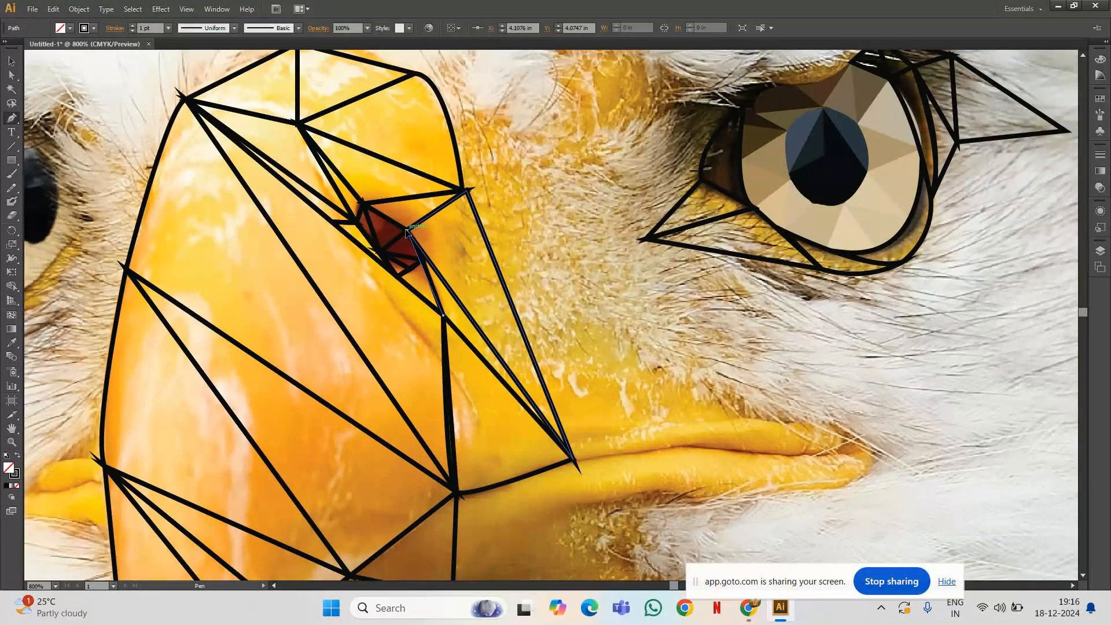
left_click(407, 231)
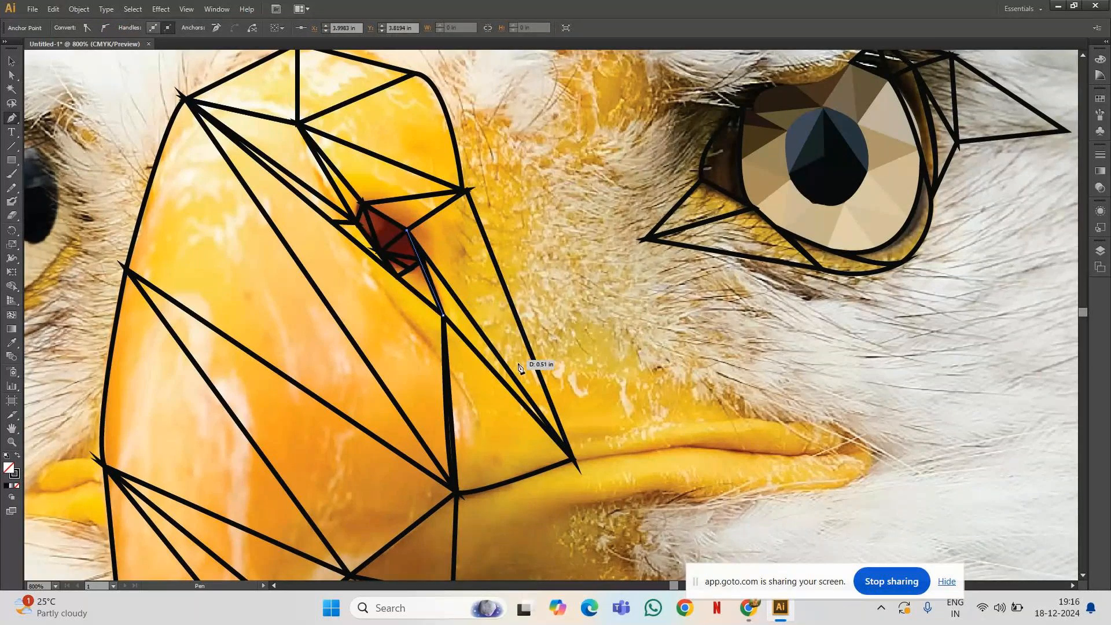
left_click(574, 460)
left_click(443, 318)
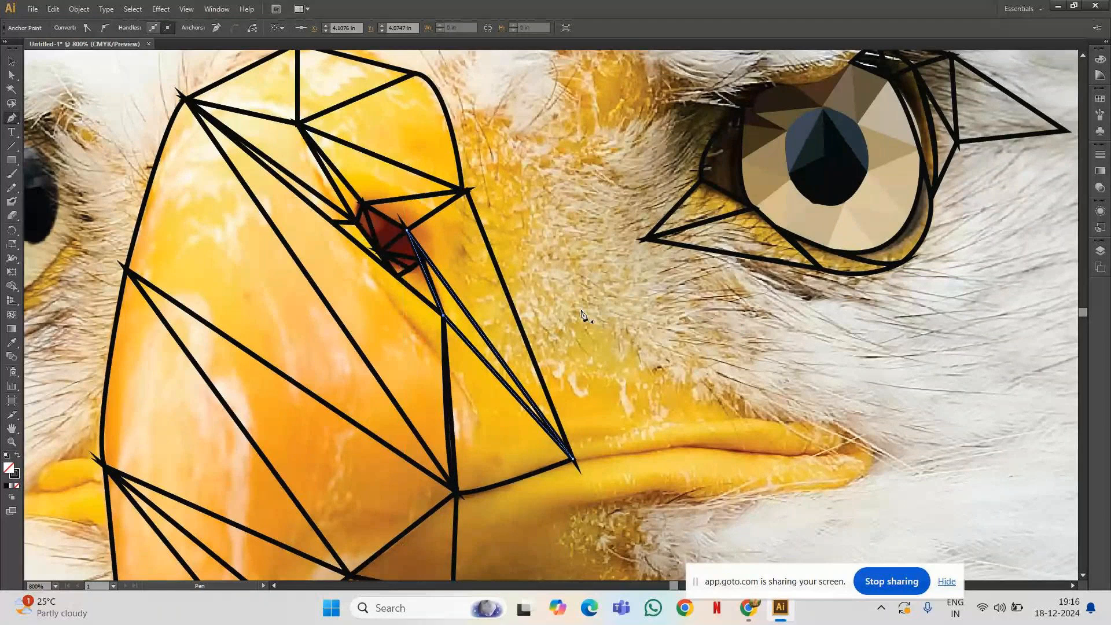
Outline a triangular facet below the mouth line, joining the lower beak edge, the mouth-line corner and the inner end of the mouth line.
left_click_drag(582, 316, 538, 266)
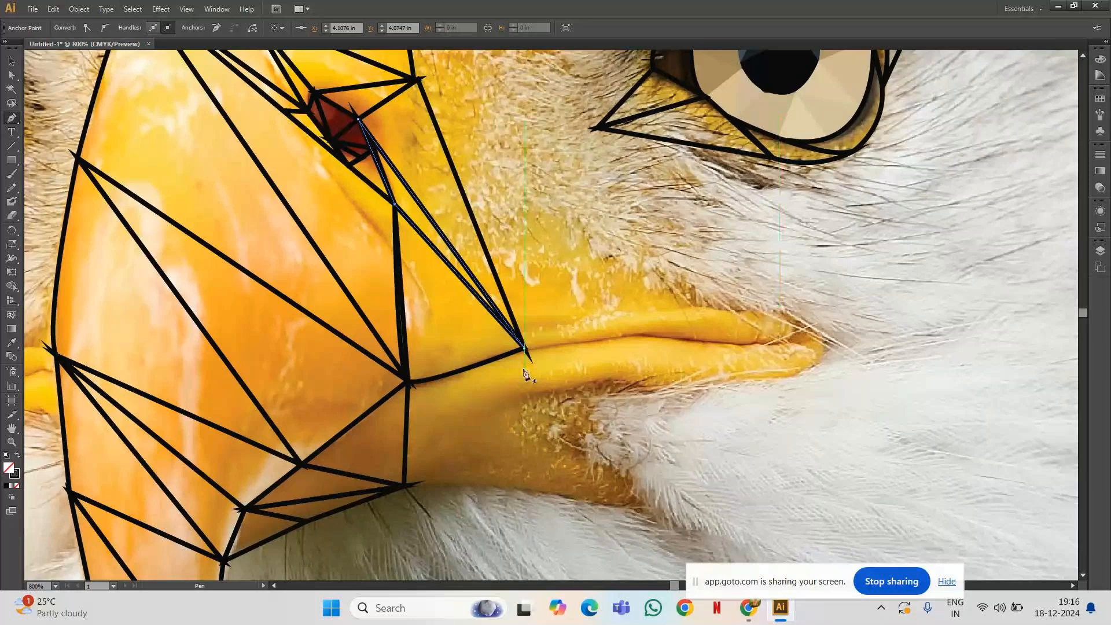
left_click(525, 349)
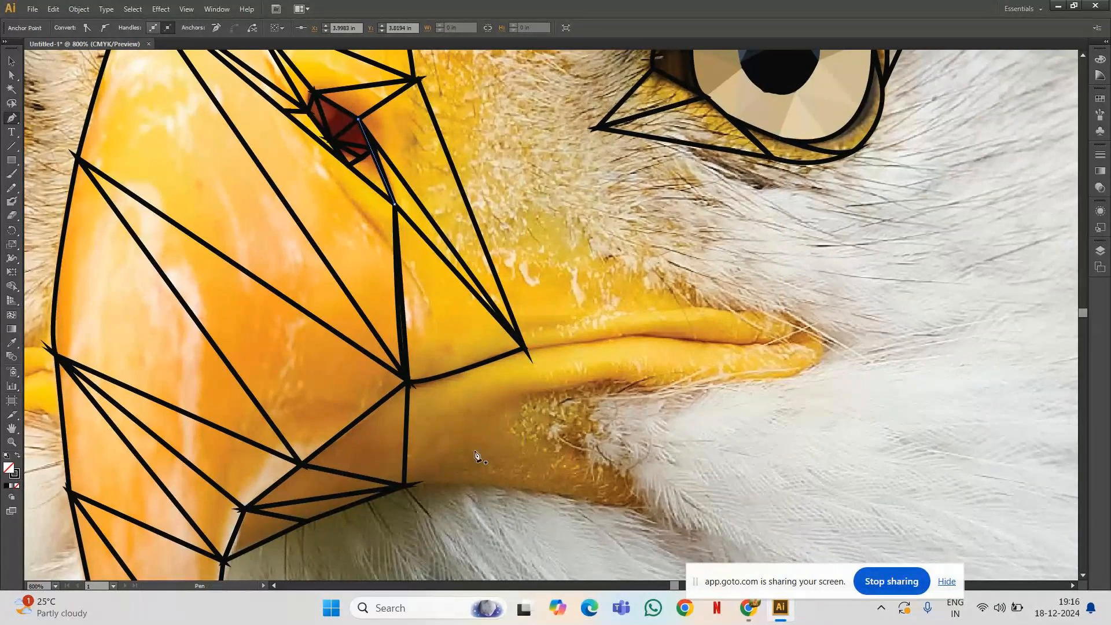
left_click(408, 490)
left_click(406, 486)
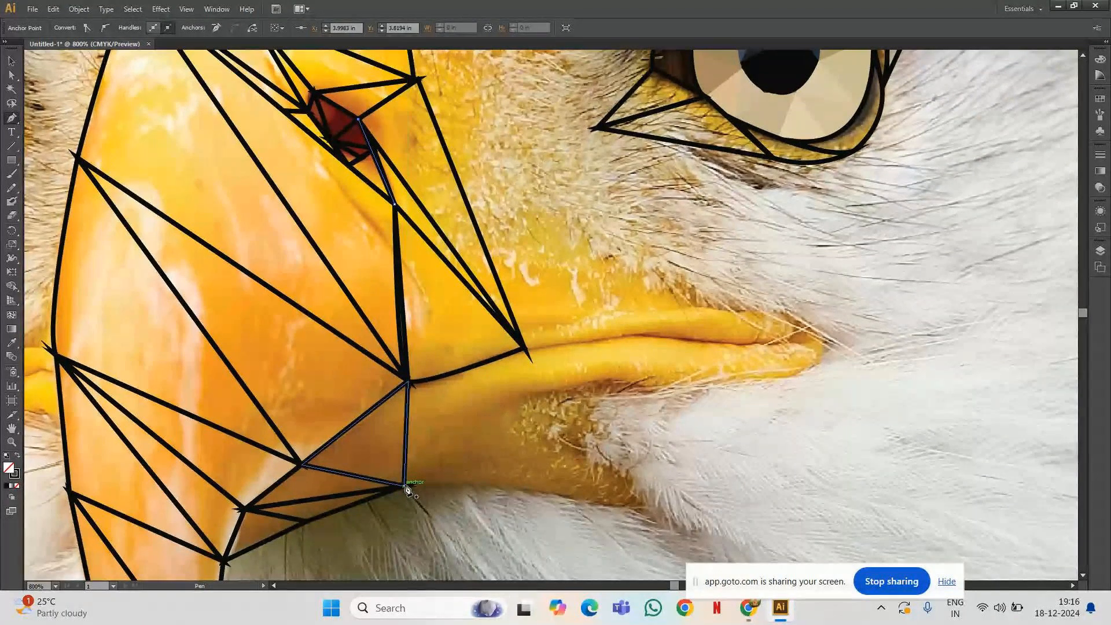
left_click(525, 350)
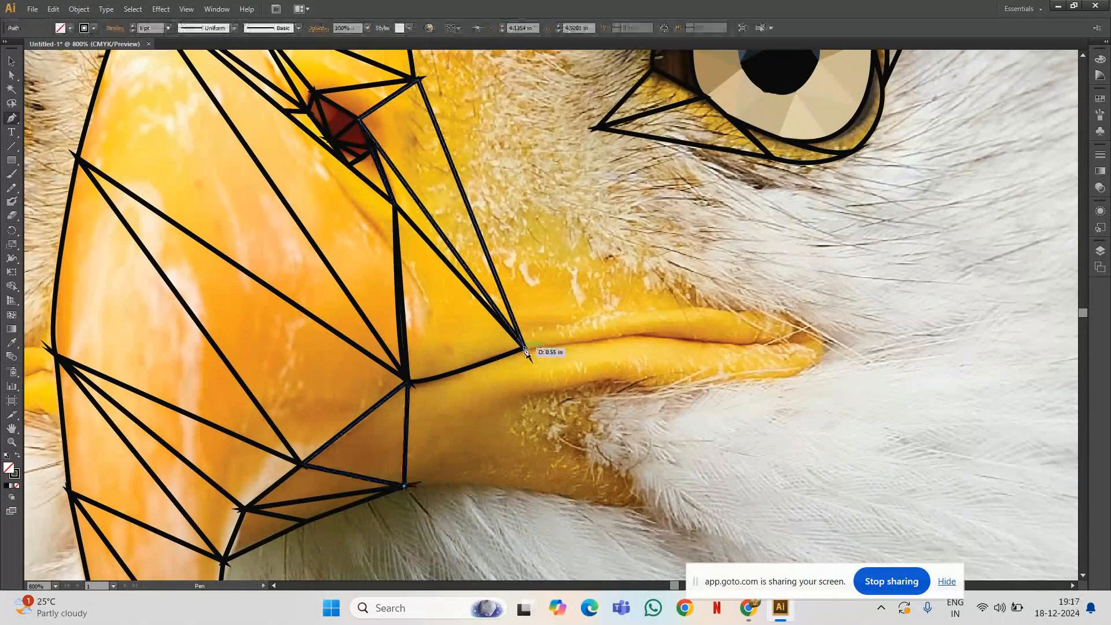
left_click(524, 350)
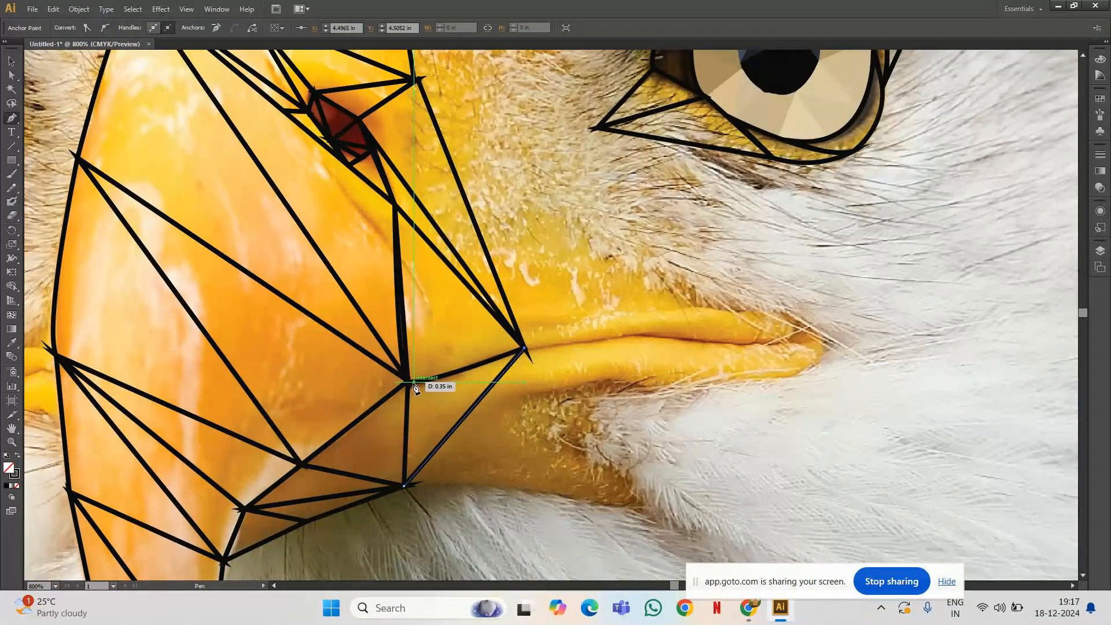
left_click(409, 383)
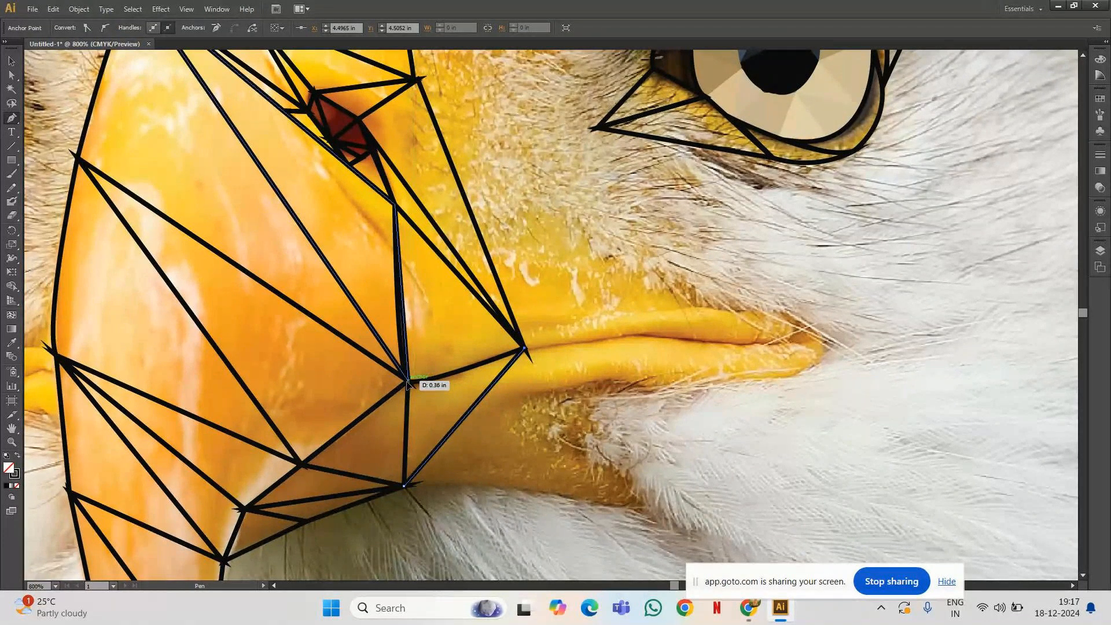
left_click(408, 383)
left_click(405, 486)
left_click(405, 486)
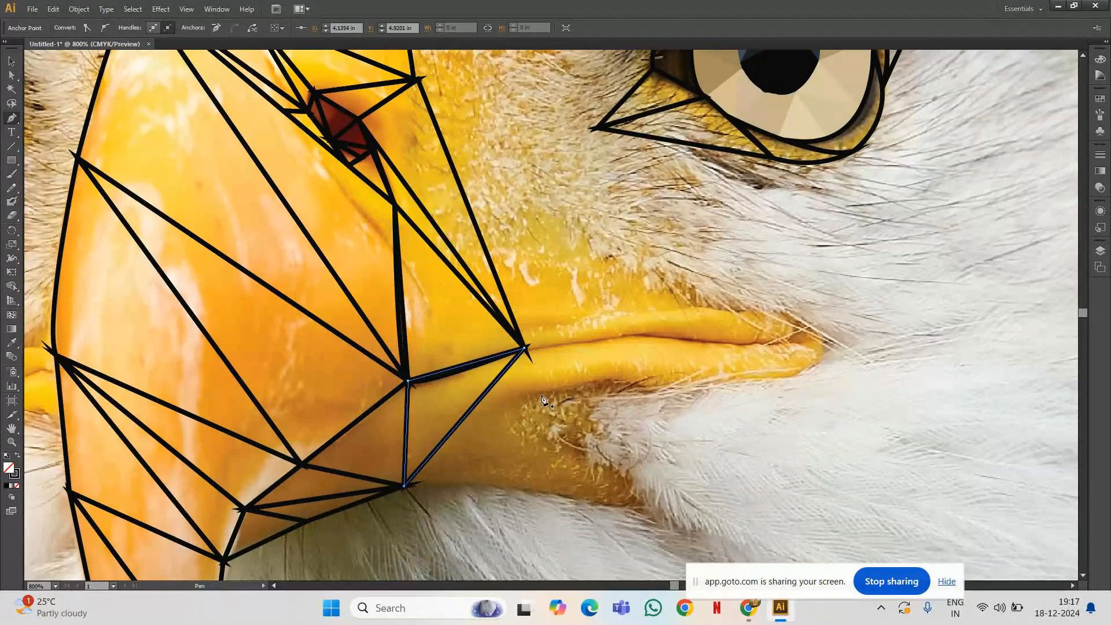
Outline a small triangular facet on the lower lip, from the mouth-line corner to the lip's lower edge and the neighbouring facet's slanted side.
left_click(566, 387)
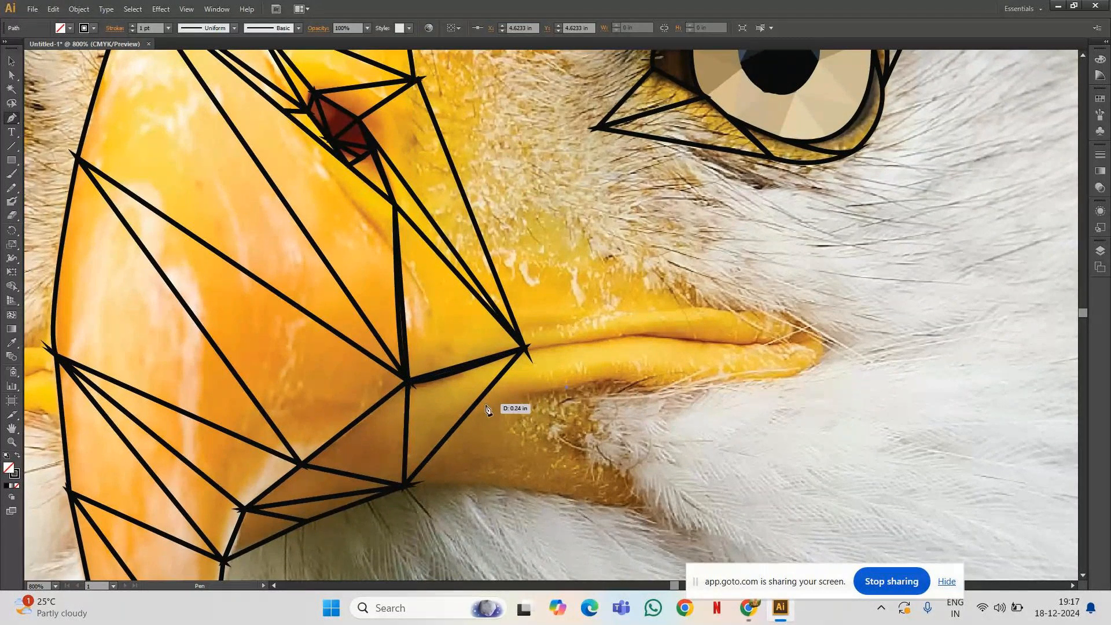
left_click(473, 405)
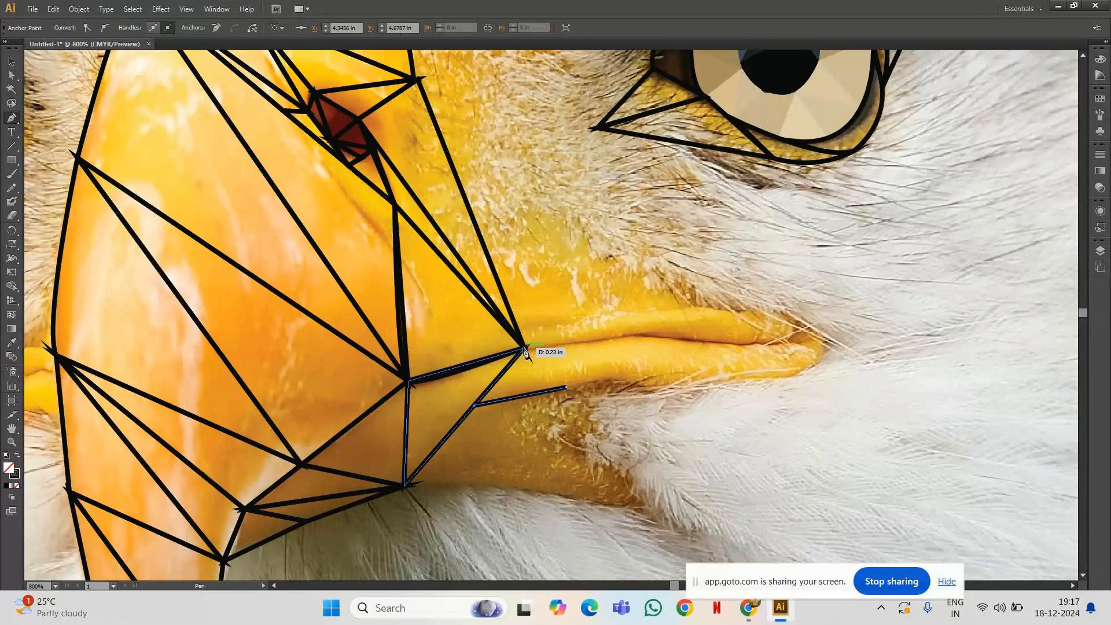
left_click(524, 350)
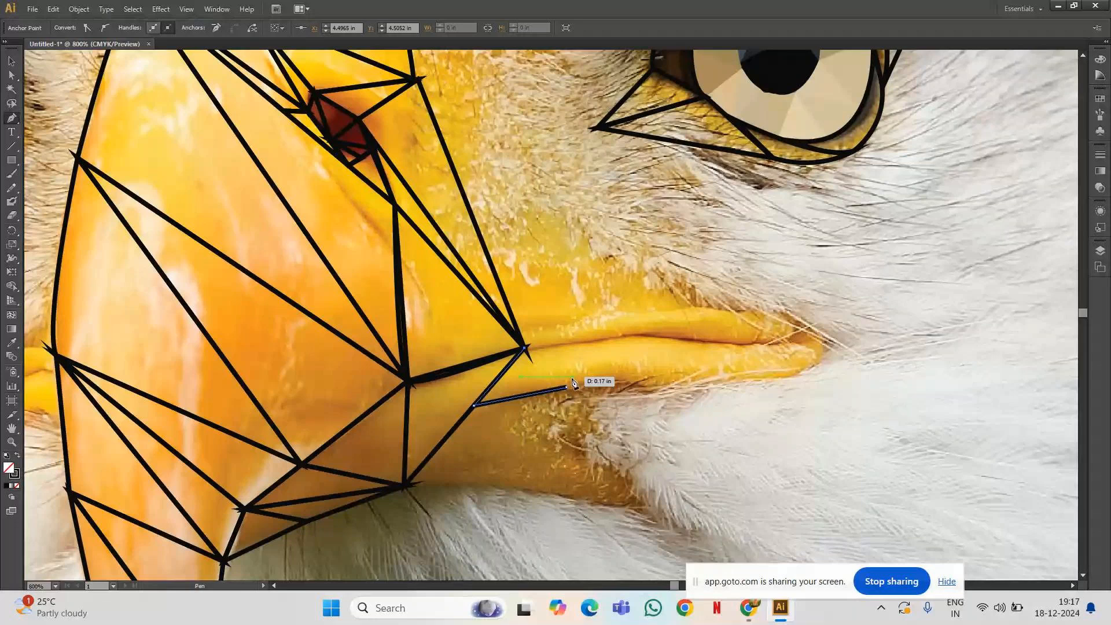
left_click(572, 382)
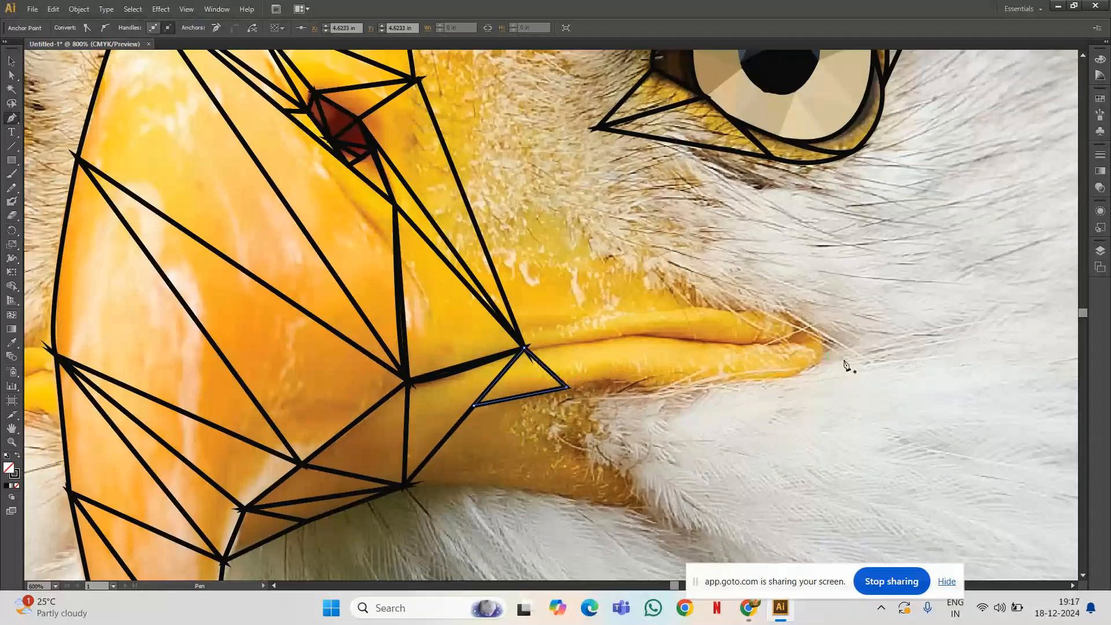
Outline a triangular facet on the lower lip, joining a point farther along the mouth line, the mouth-line corner and the lip's lower edge.
left_click(628, 337)
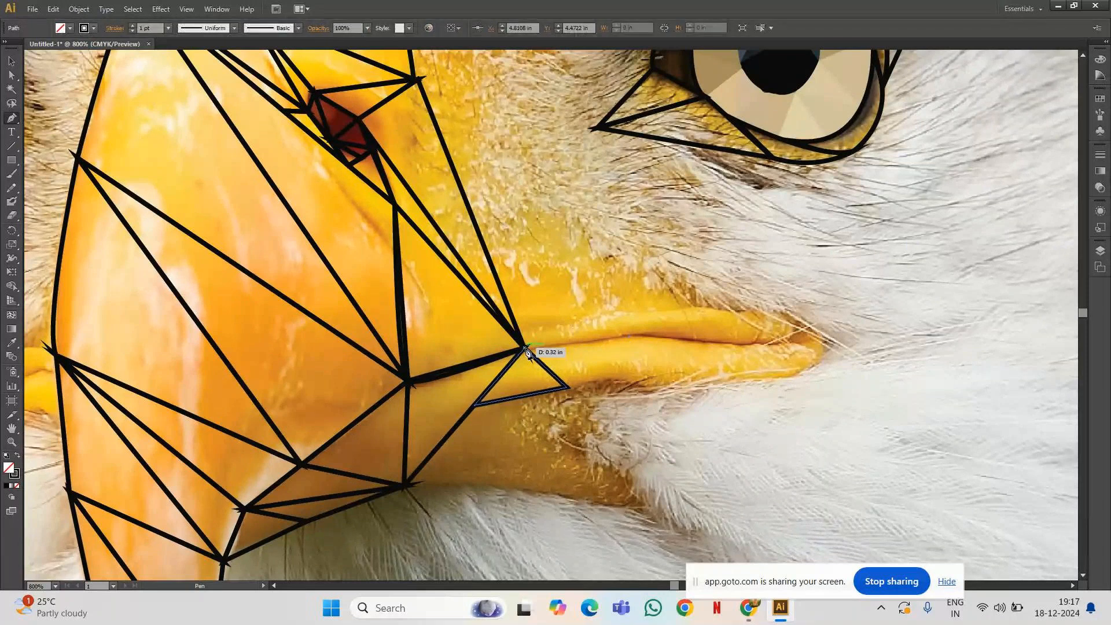
left_click(525, 349)
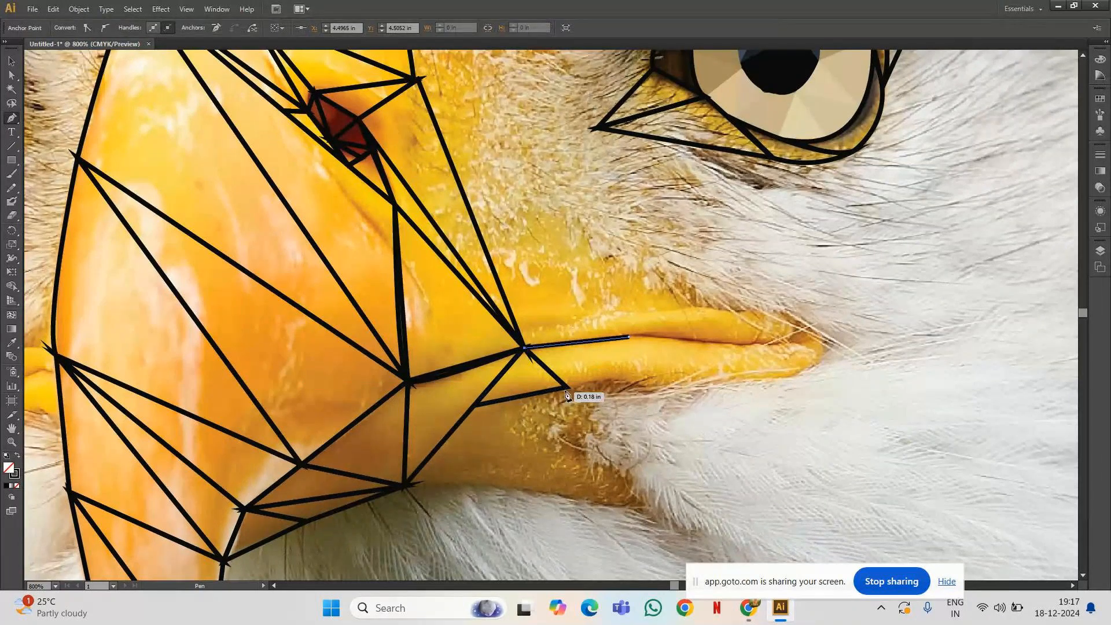
left_click(568, 388)
left_click(629, 339)
key("ctrl+shift+a")
Close the current lower-lip facet, and outline an adjoining inverted triangle from the mouth-line point to two points on the lip's lower edge.
left_click(630, 339)
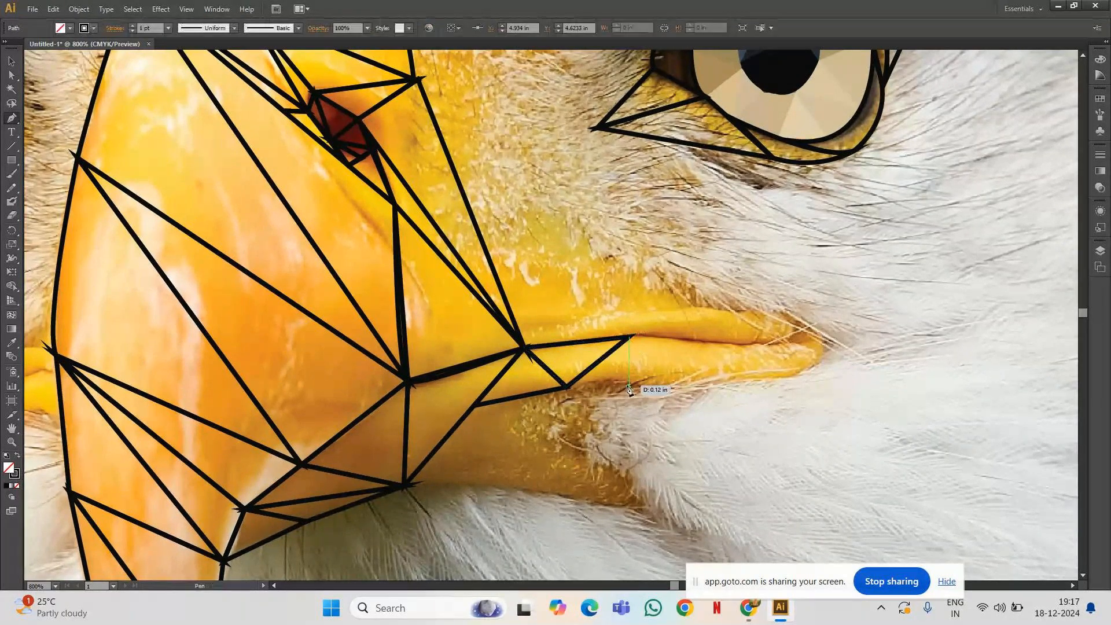
left_click(575, 389)
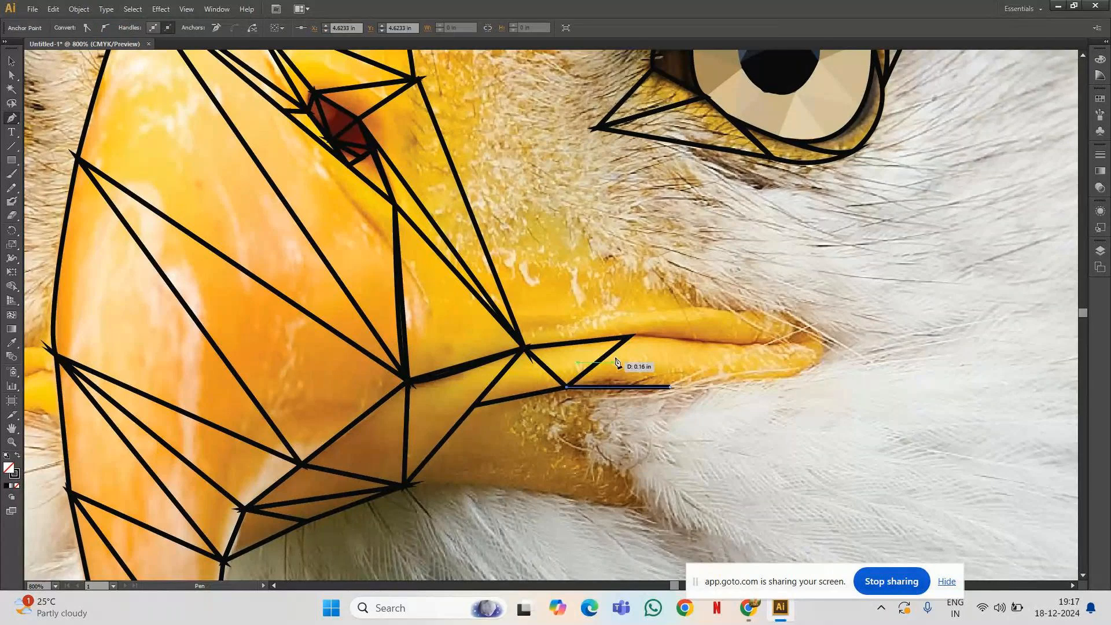
left_click(632, 339)
left_click(670, 388)
Outline a long triangular facet on the lower lip, from the mouth-line point along the lip's lower edge to near its rounded end.
left_click(794, 377)
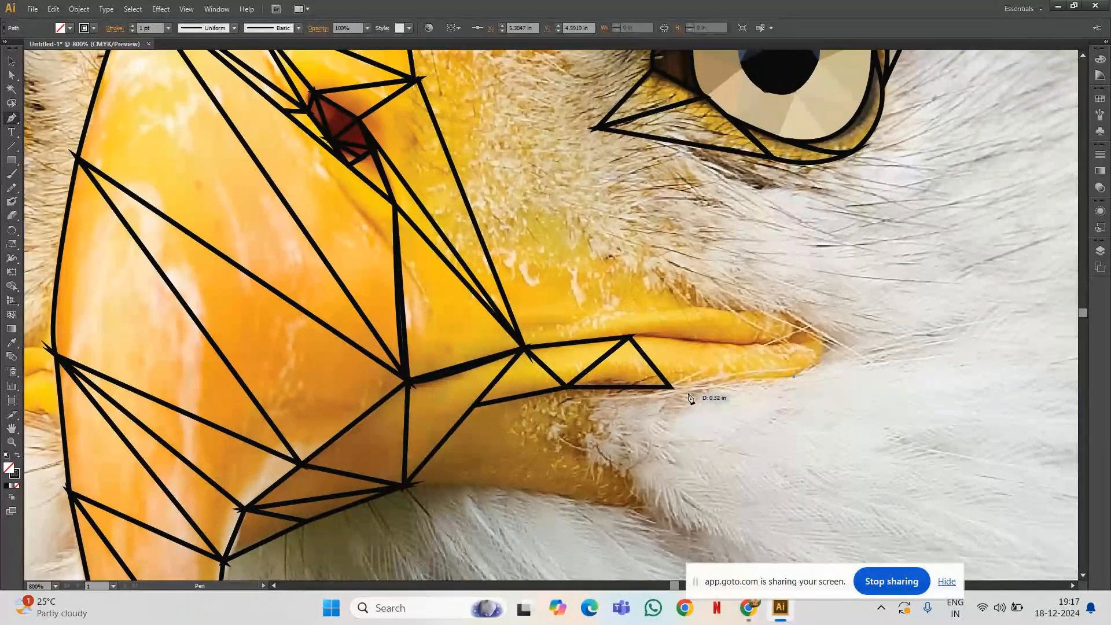
left_click(672, 386)
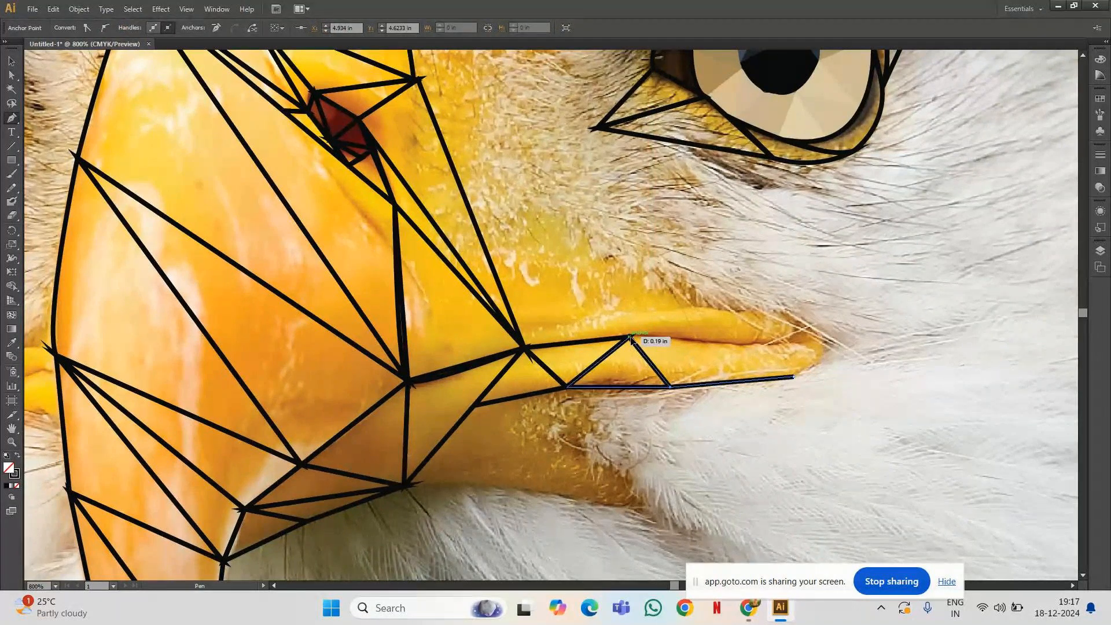
left_click(630, 339)
left_click(794, 378)
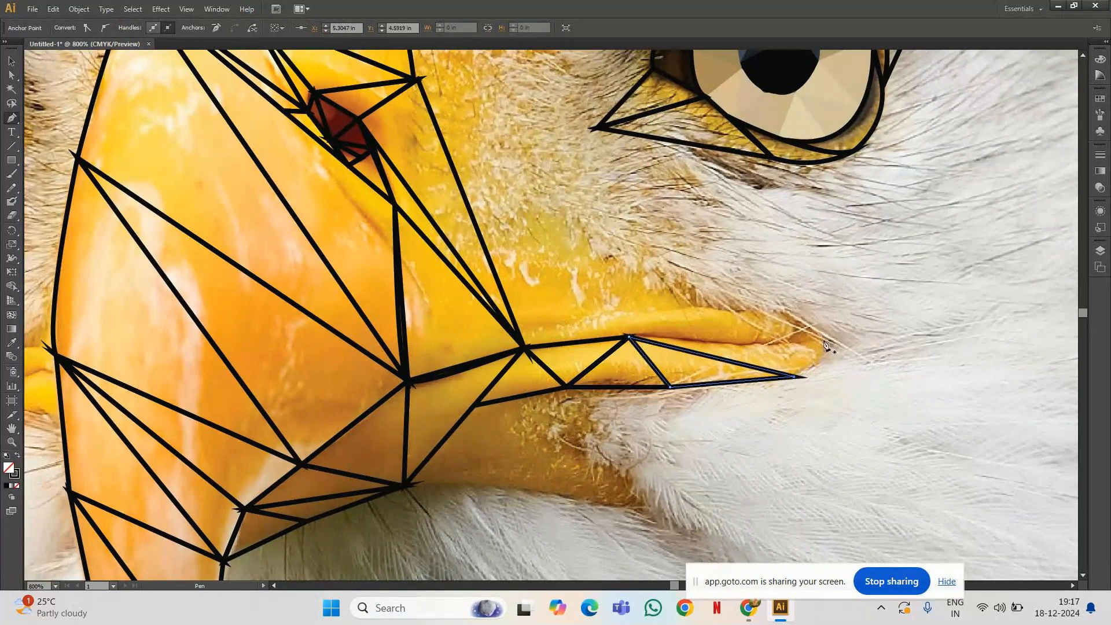
Outline the lower lip's rounded end facet with curved edges back to the mouth-line point, and set a first facet corner on the lower beak edge.
left_click_drag(820, 342, 833, 405)
left_click(799, 378)
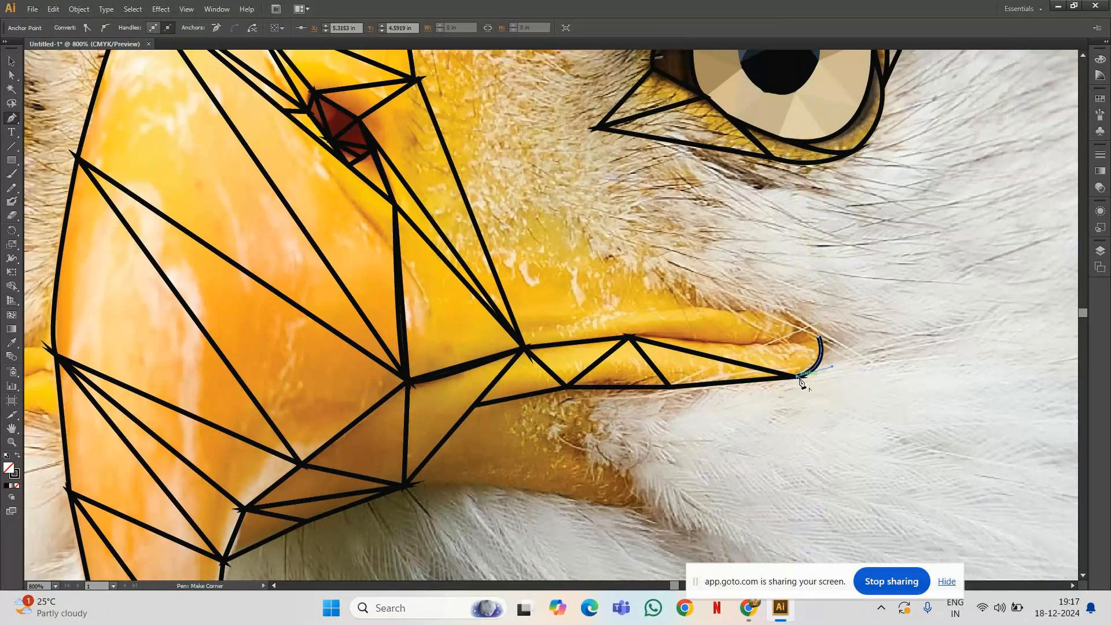
left_click(633, 339)
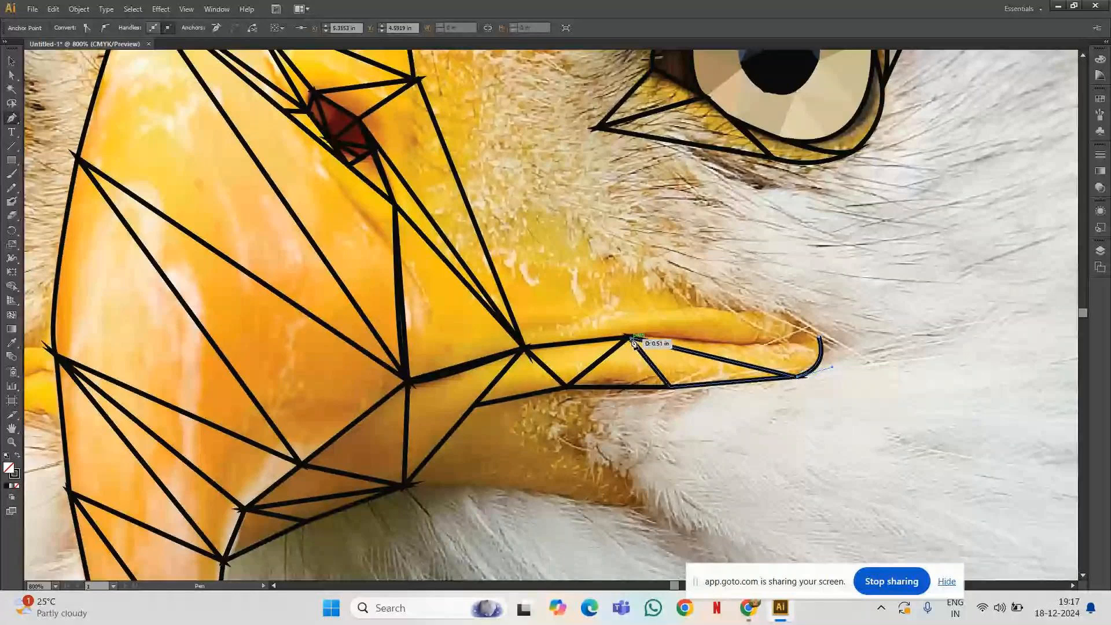
left_click(631, 340)
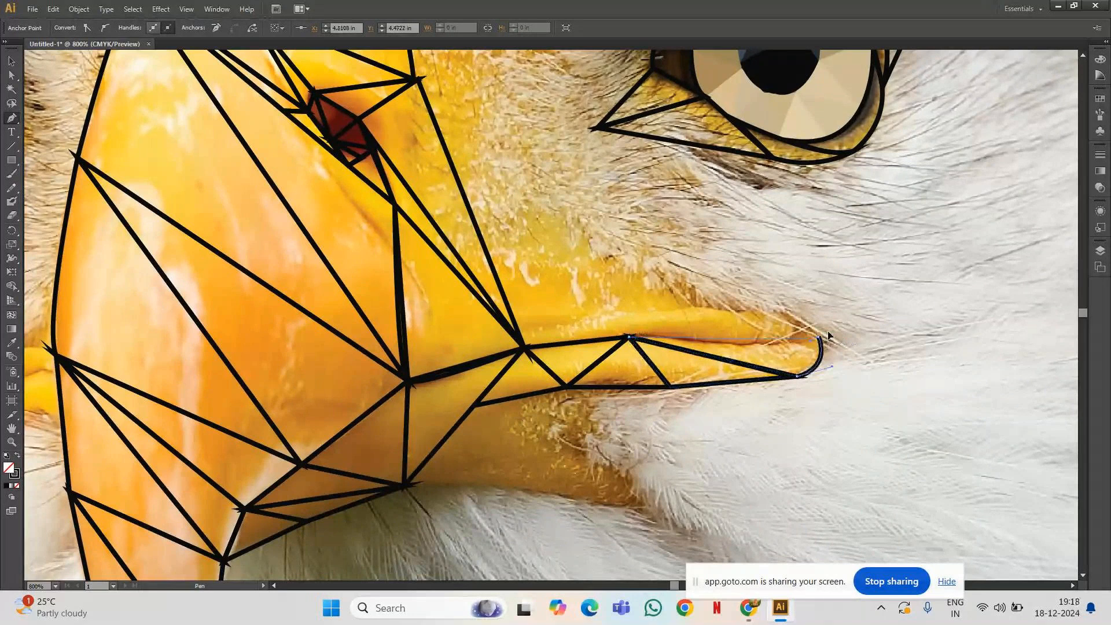
left_click_drag(833, 318, 834, 318)
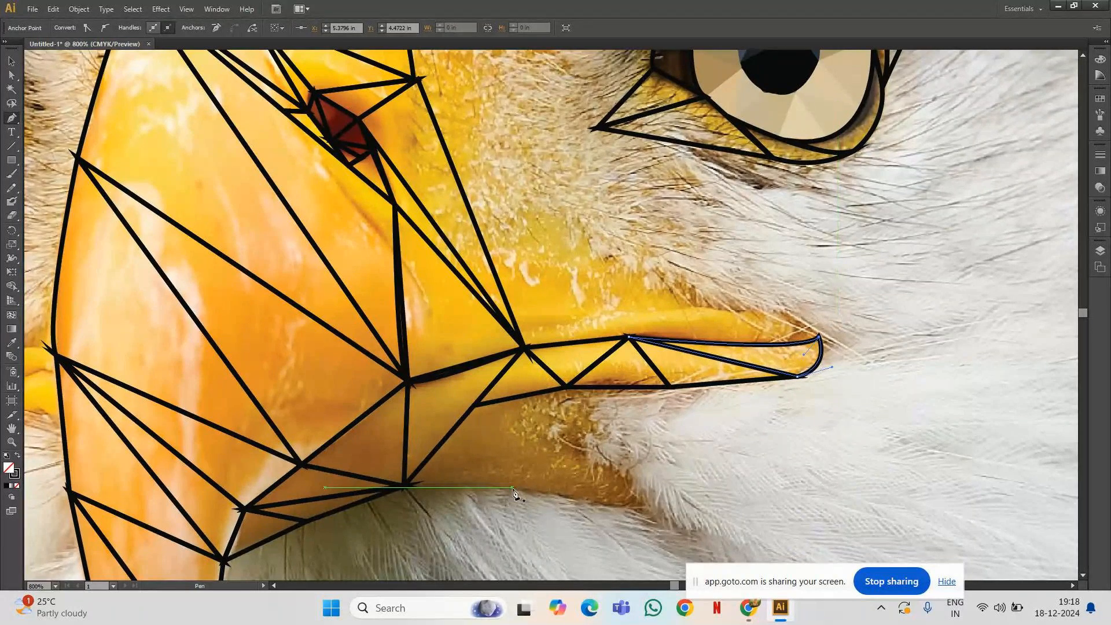
left_click(538, 494)
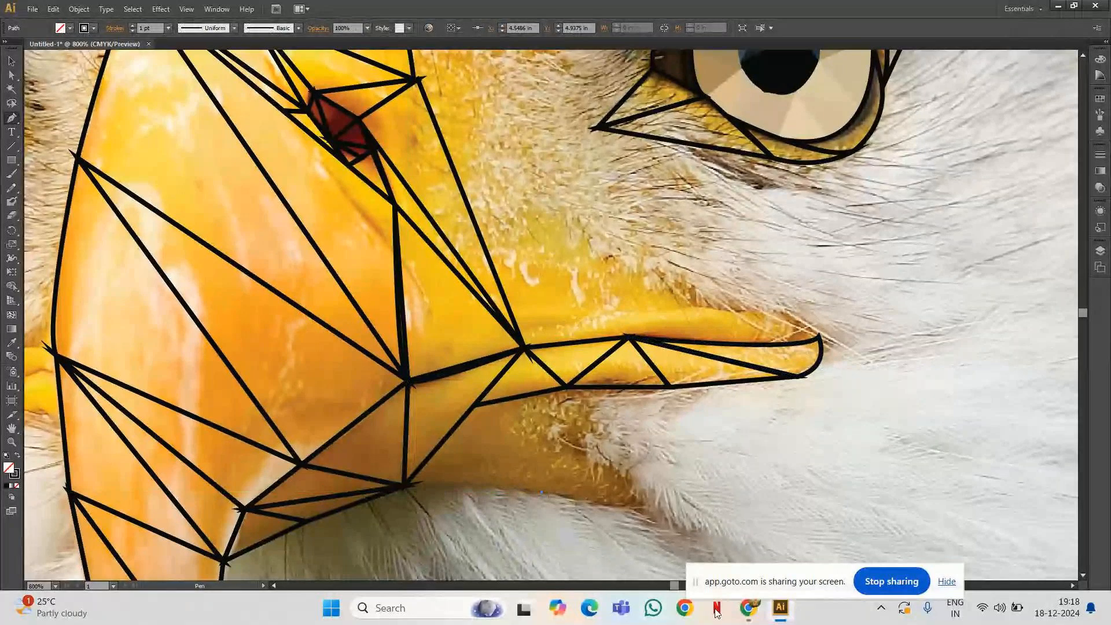
Switch to the GoTo meeting in Chrome, turn on the microphone and return to the Illustrator drawing.
left_click(749, 608)
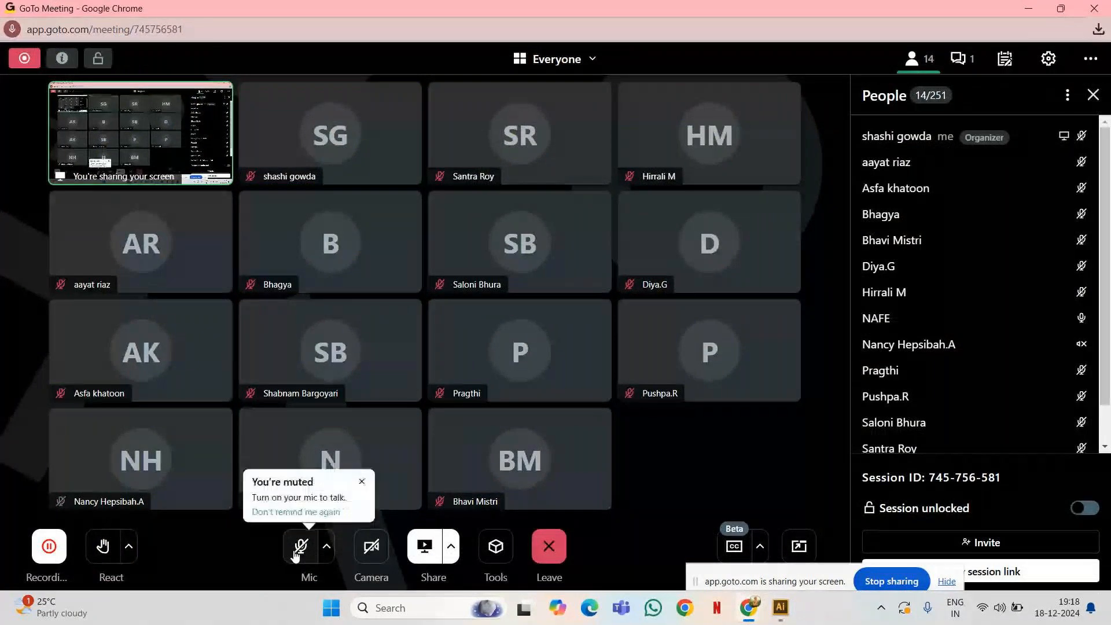
left_click(296, 556)
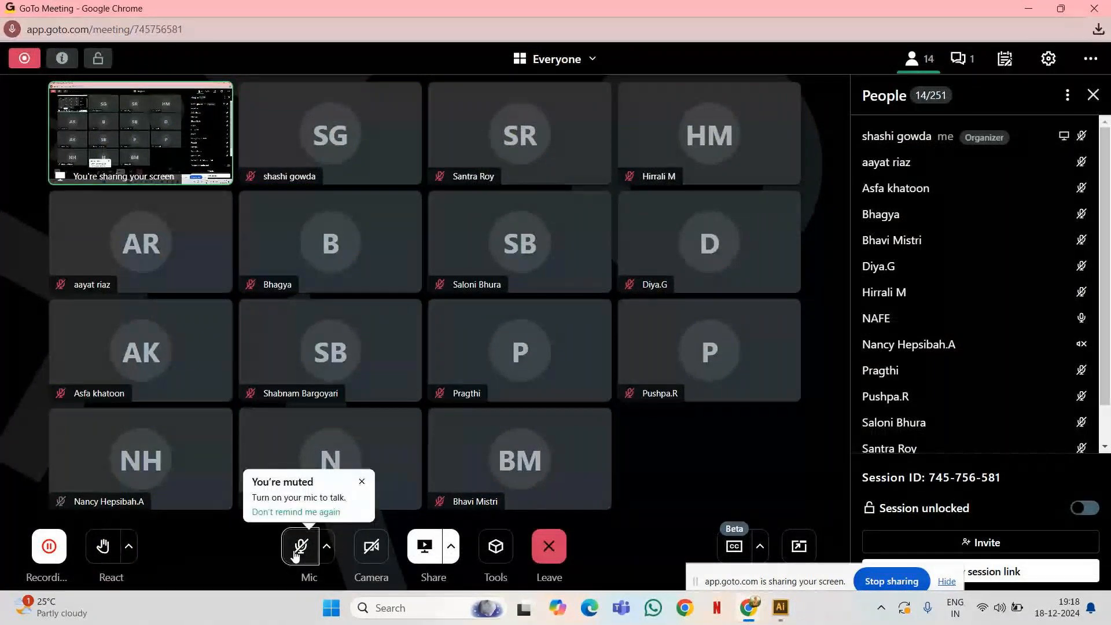
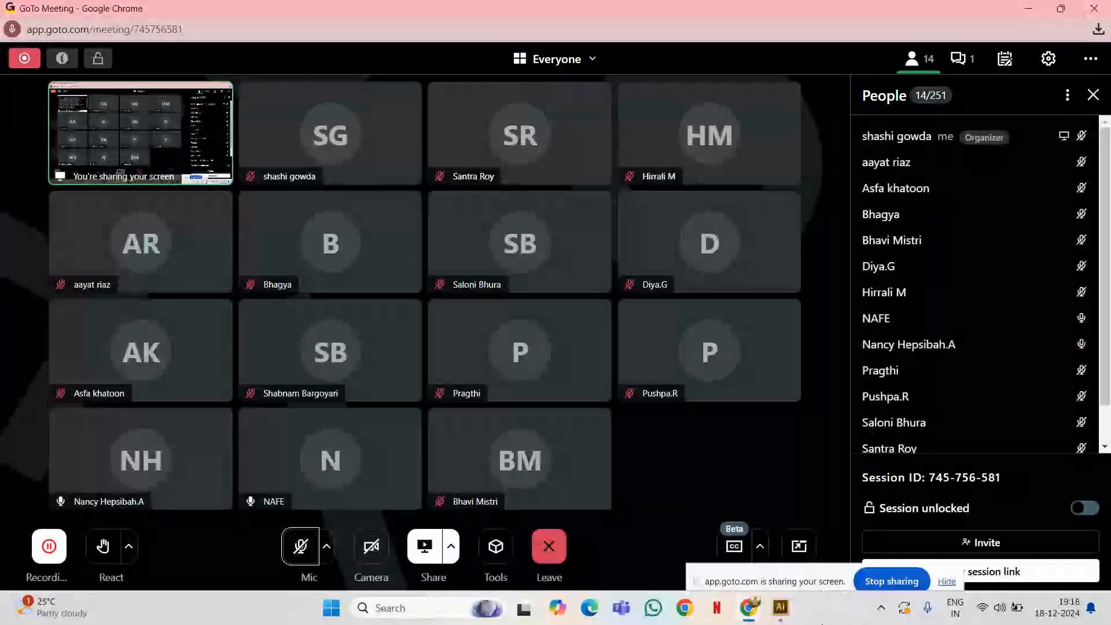
left_click(301, 547)
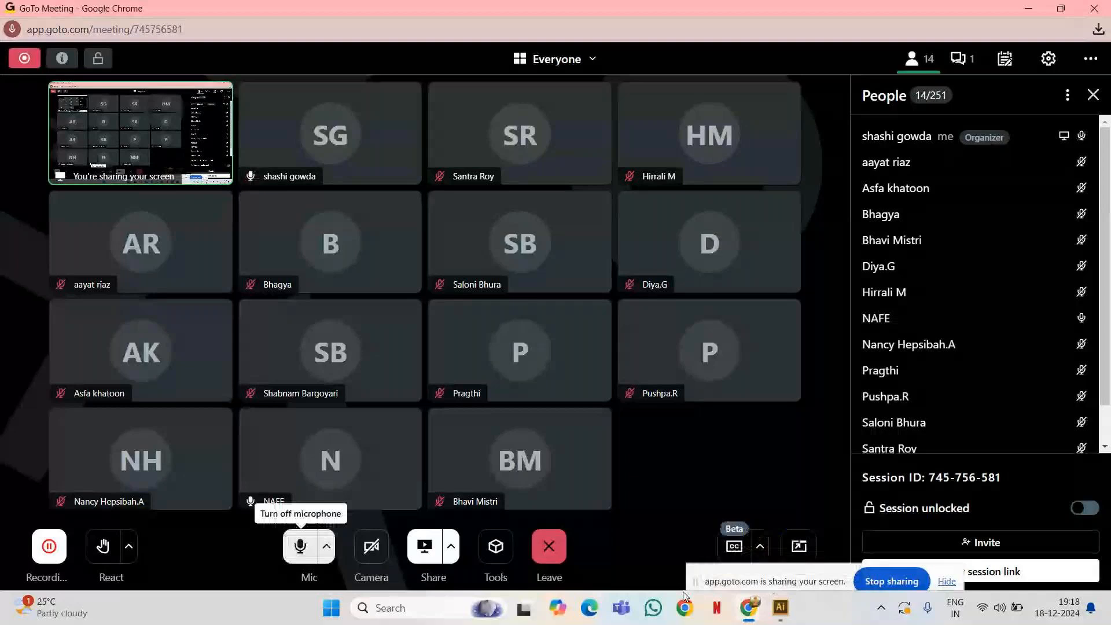
left_click(779, 608)
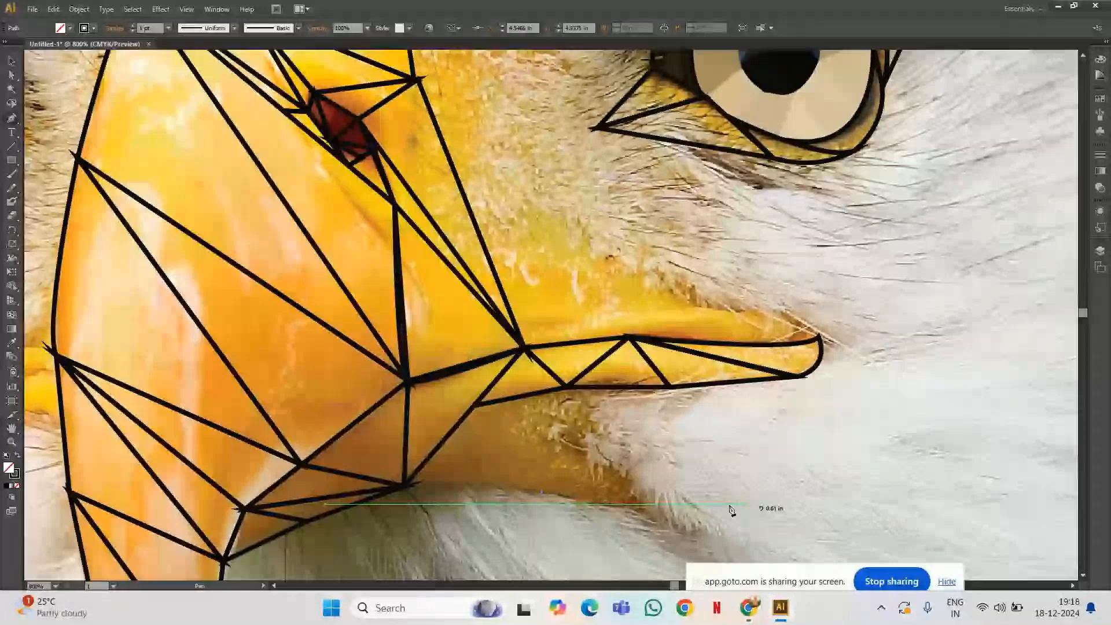
Complete the triangular facet below the lip, joining the lower beak edge's existing corner, the lip facet's lower corner and the starting point.
left_click(404, 486)
left_click(473, 406)
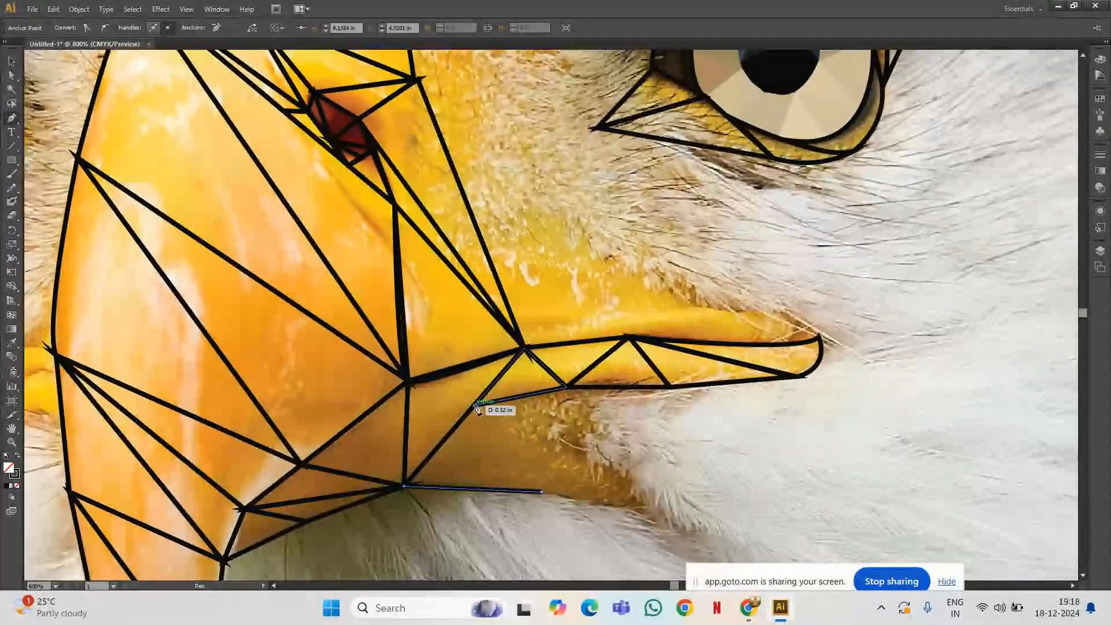
left_click(543, 493)
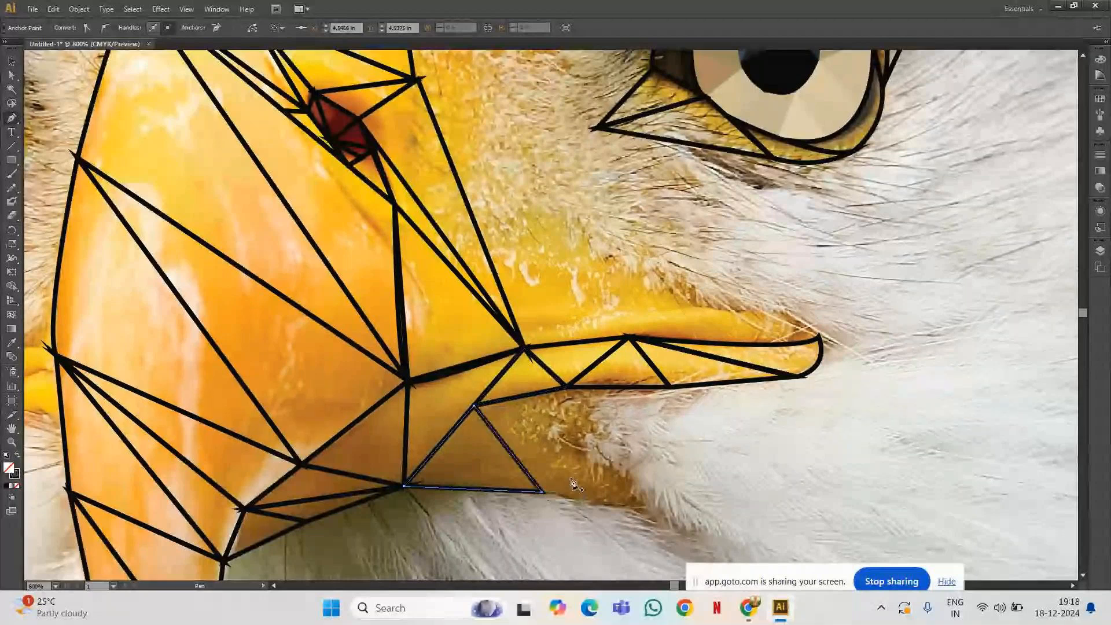
Outline a triangular facet at the outer end of the lower beak, joining two points on its bottom edge to the lip's lower-edge corner.
left_click(642, 504)
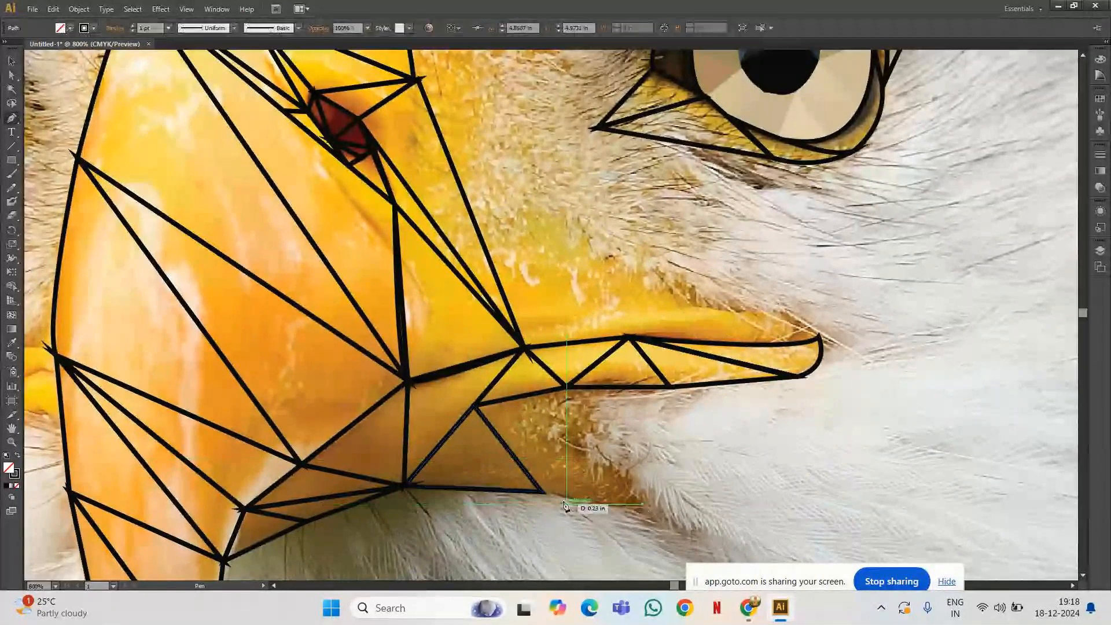
left_click(543, 494)
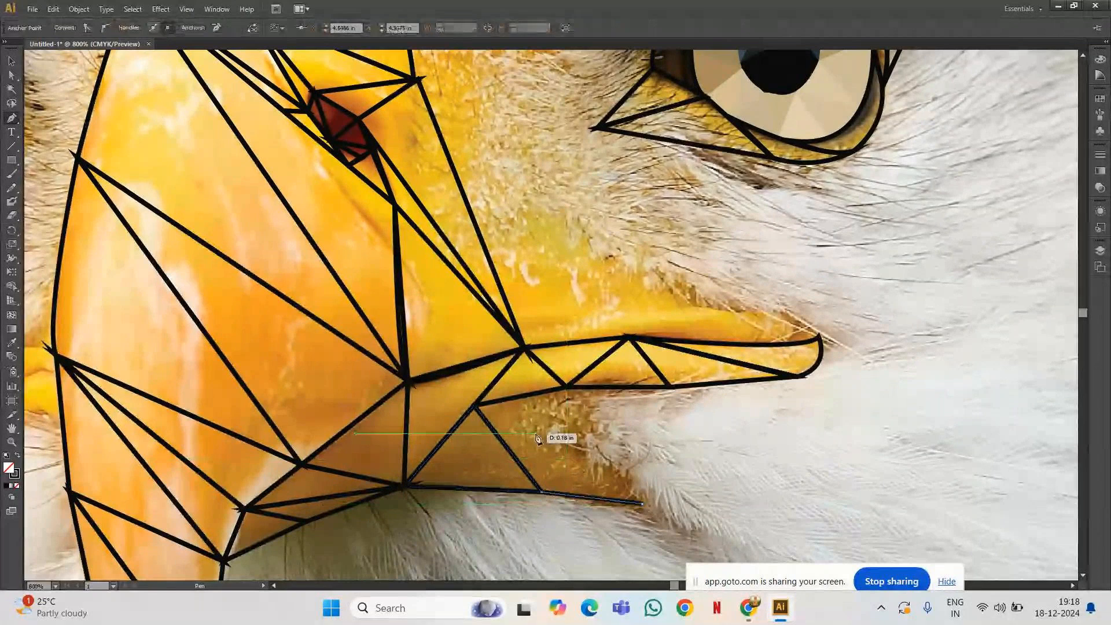
left_click(642, 505)
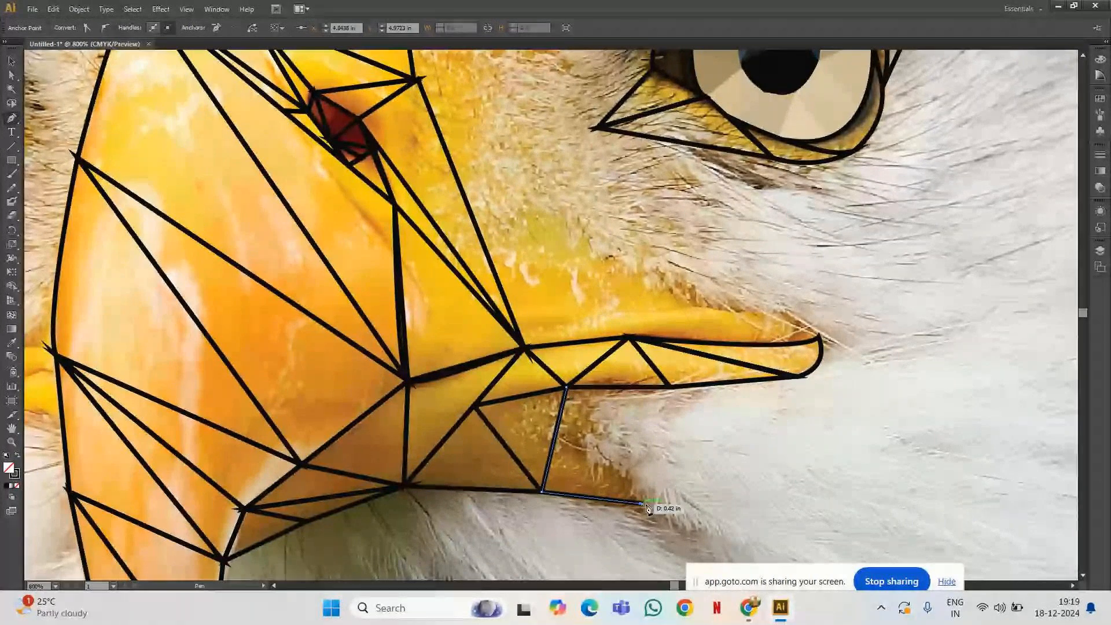
key("ctrl")
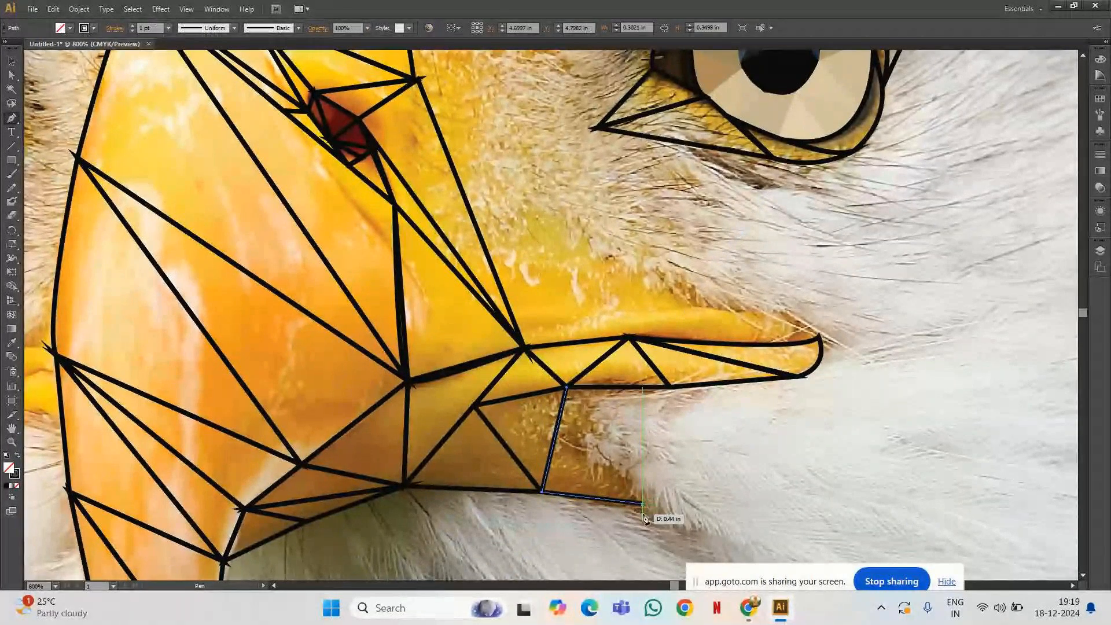
left_click(642, 504)
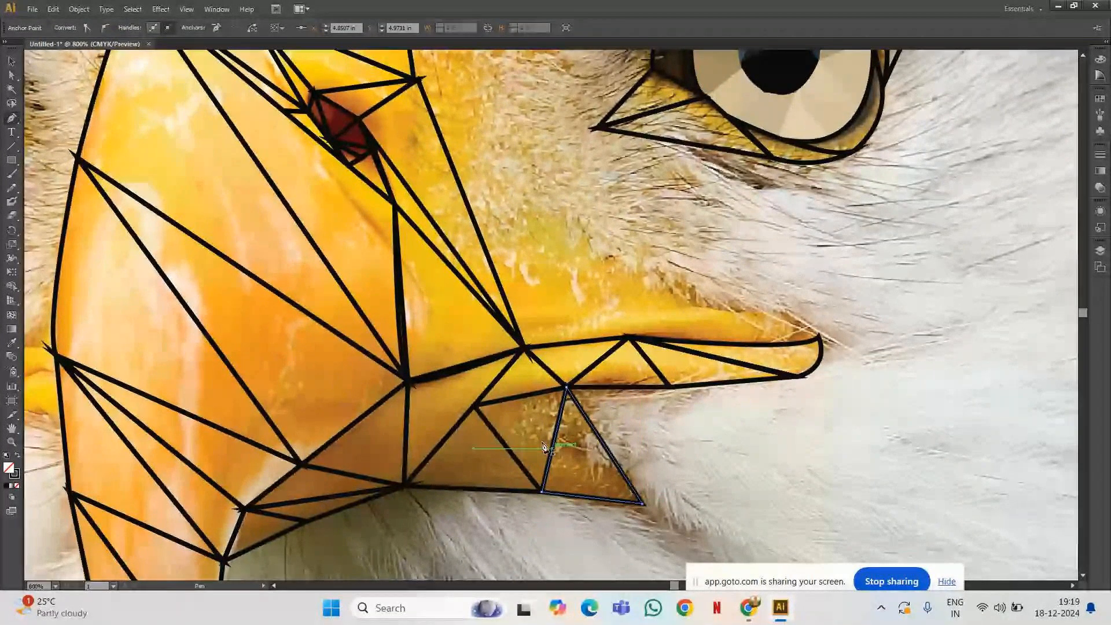
Outline the inverted triangular facet between the two lower-beak facets, joining both lip-edge corners to their shared bottom corner.
left_click(473, 408)
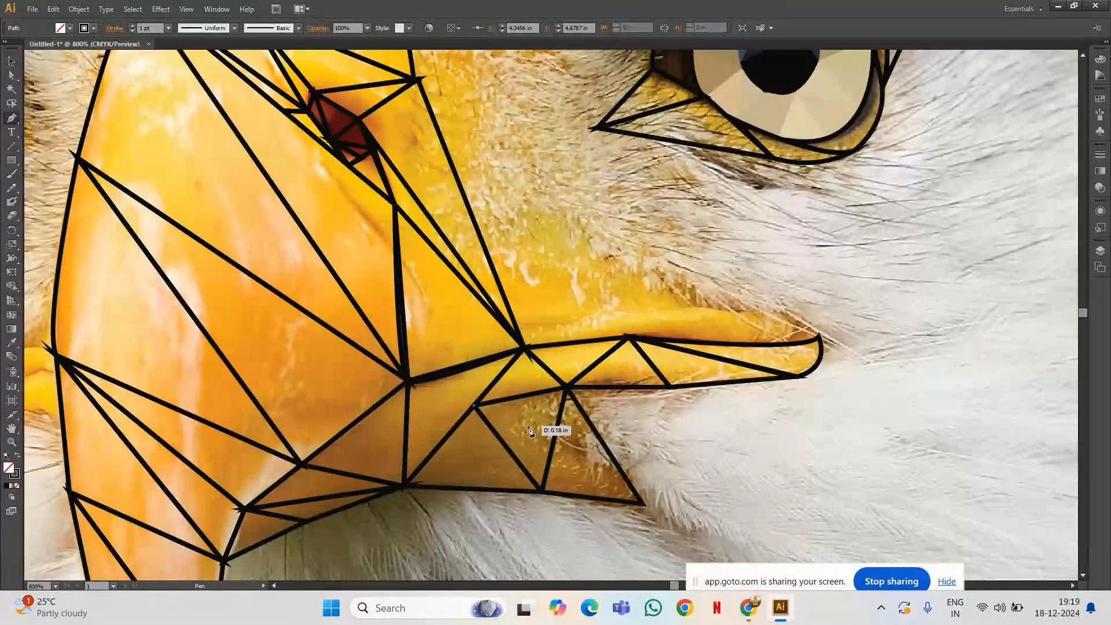
left_click(565, 388)
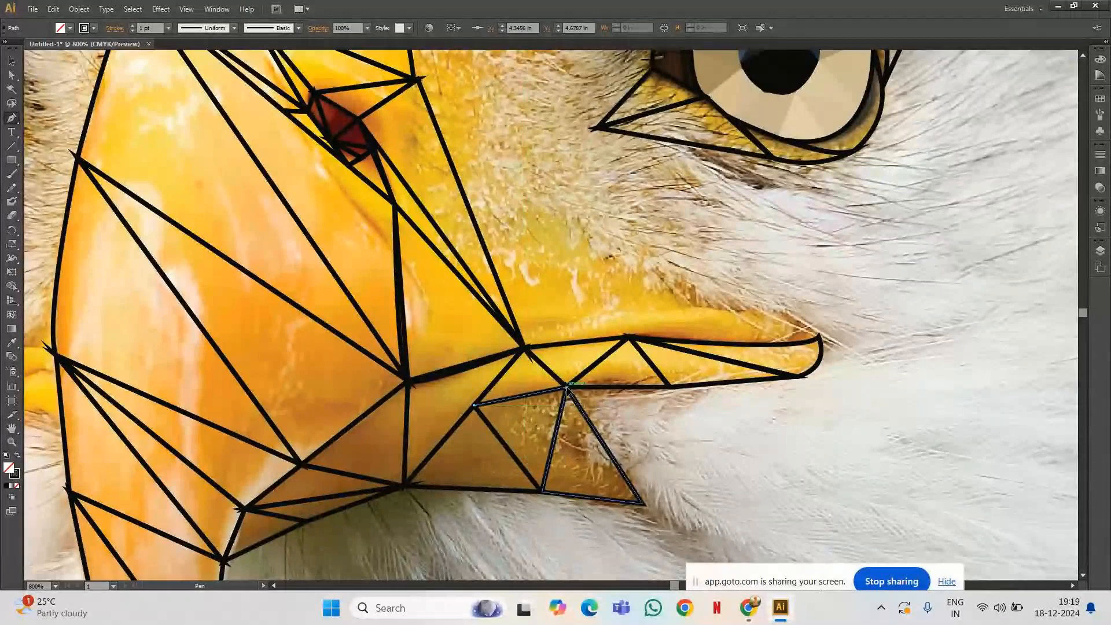
left_click(567, 387)
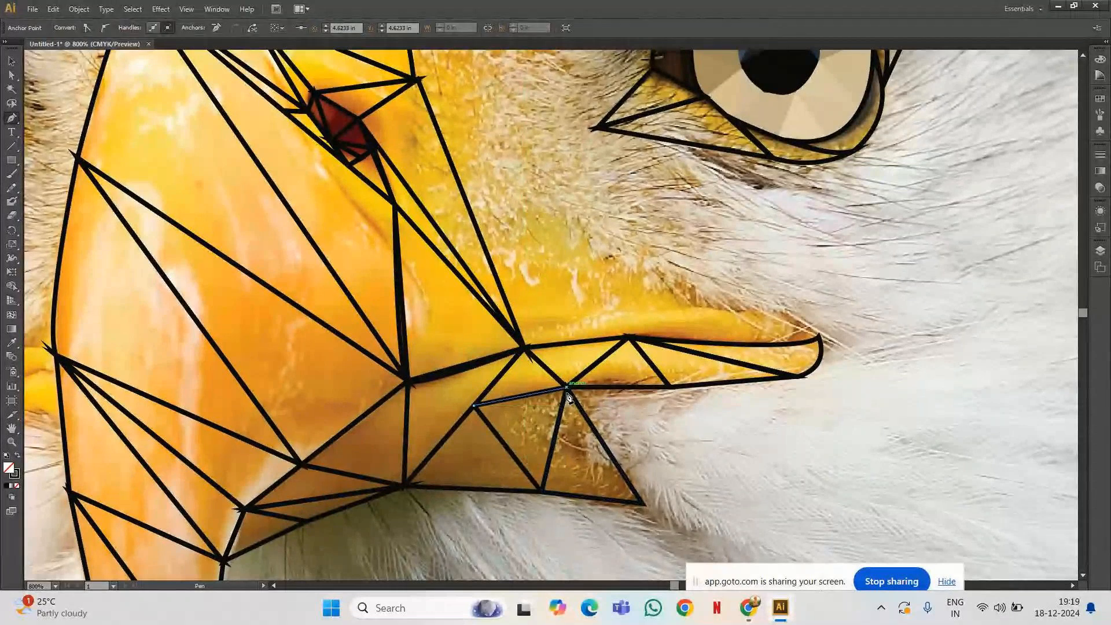
left_click(542, 493)
left_click(476, 405)
Outline the upper lip's outer facet, with a curved bottom along the mouth line, a short slanted end and a curved top edge.
left_click(792, 313)
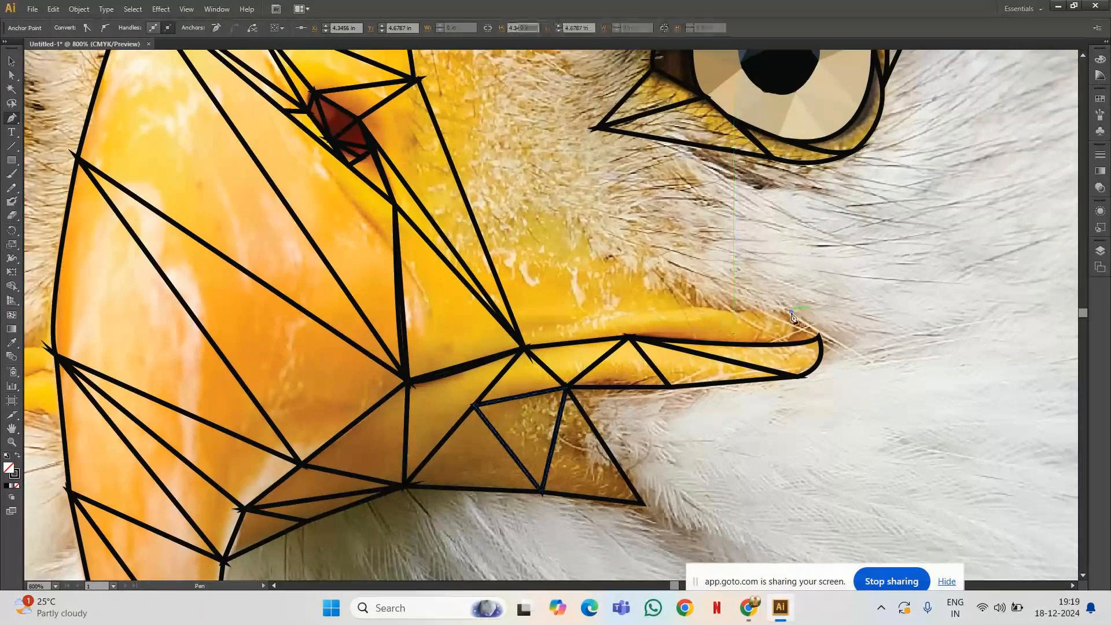
left_click(819, 338)
left_click(820, 338)
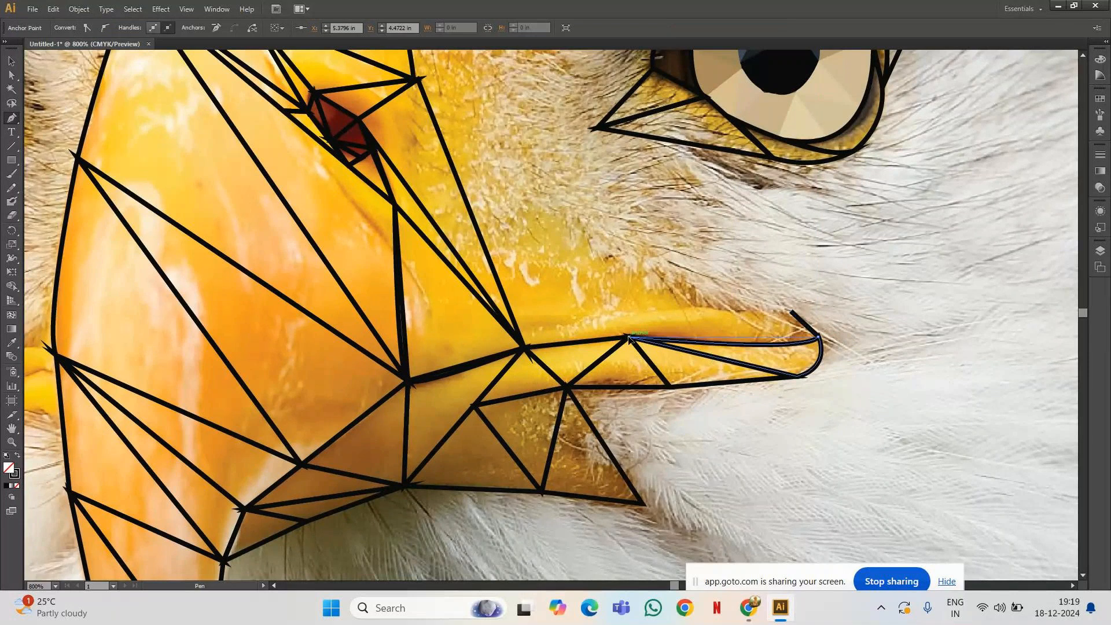
left_click(629, 338)
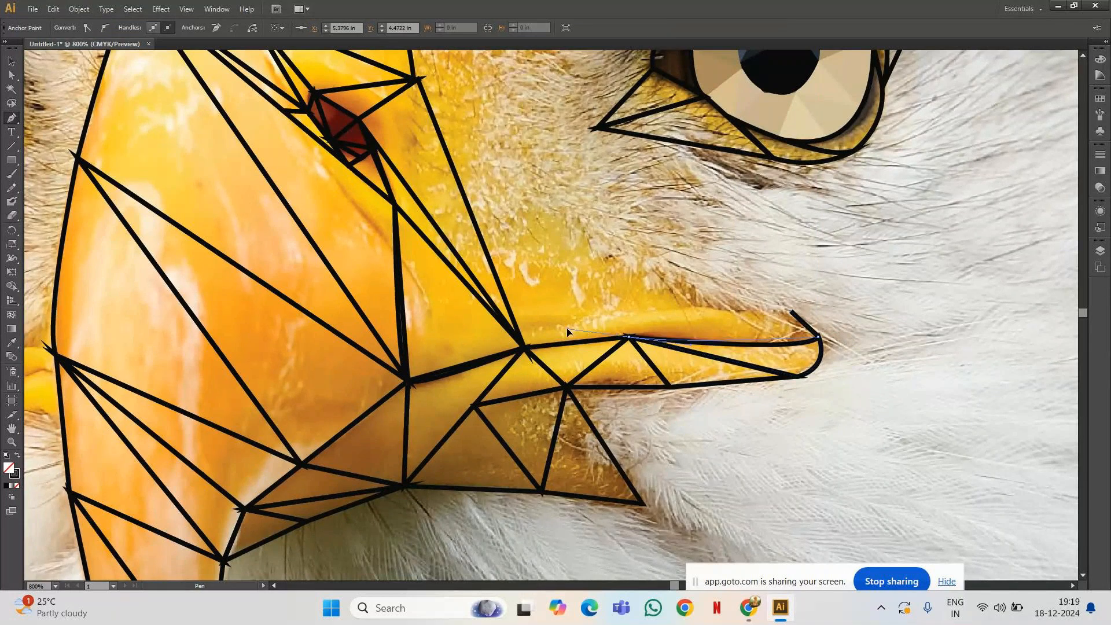
left_click_drag(562, 332, 540, 327)
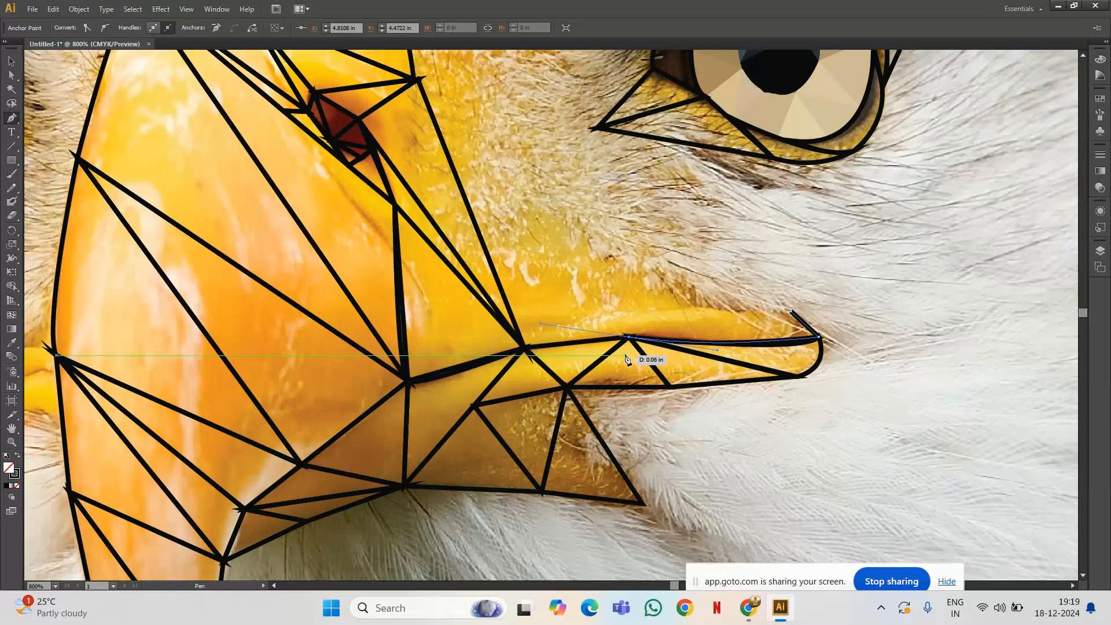
left_click(629, 337)
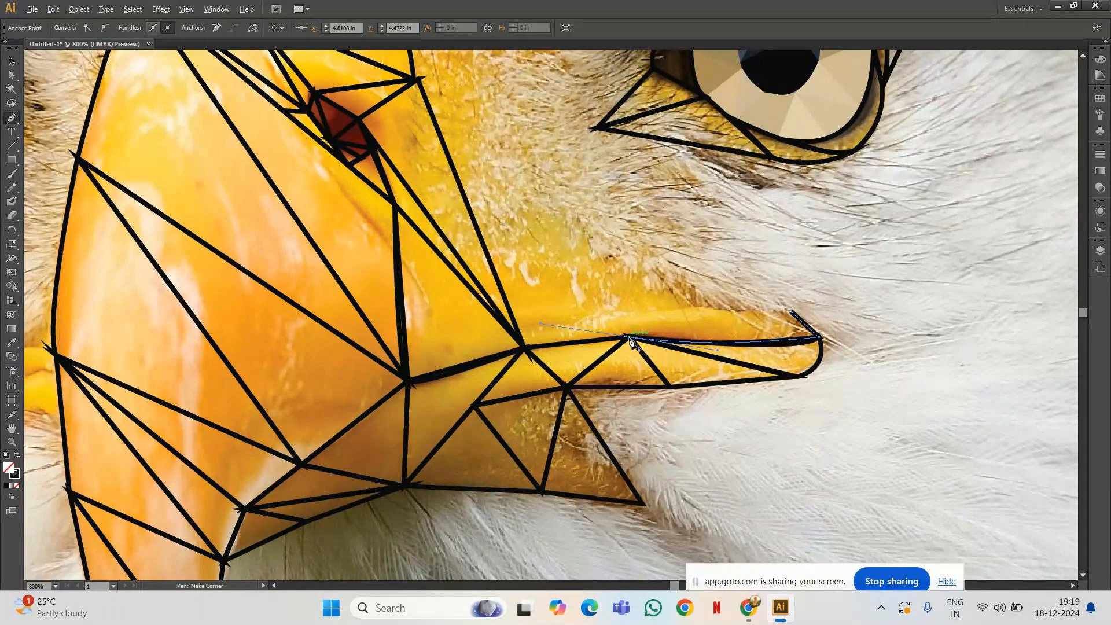
left_click(792, 313)
left_click_drag(792, 315, 848, 329)
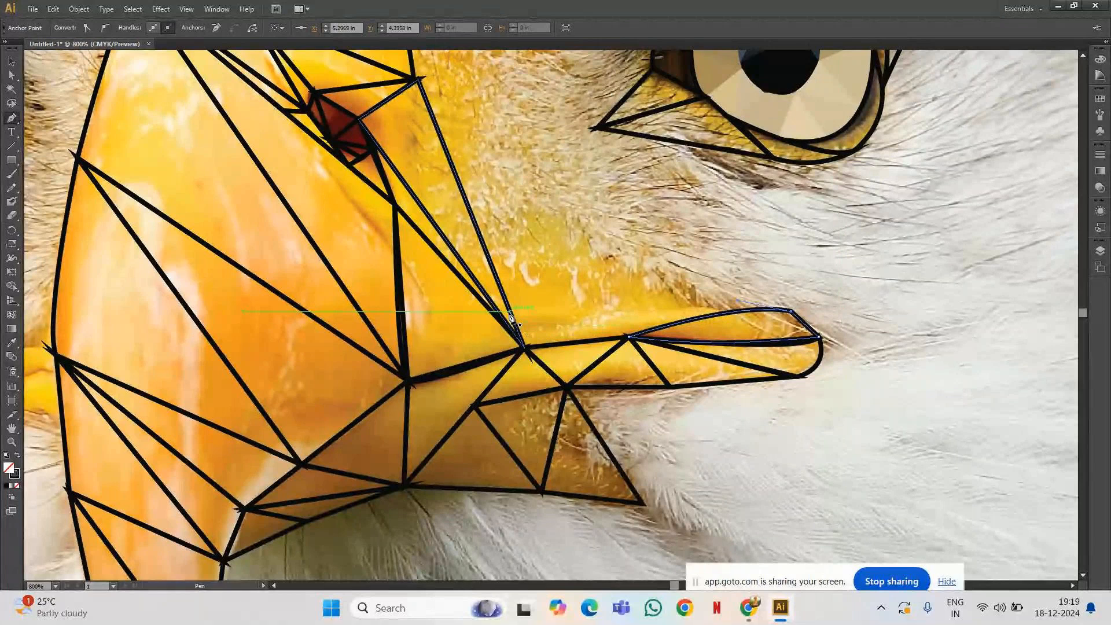
Outline a tall triangular facet above the inner lip, joining the mouth-line junction, the upper lip's inner corner and a point in the skin above.
left_click(517, 347)
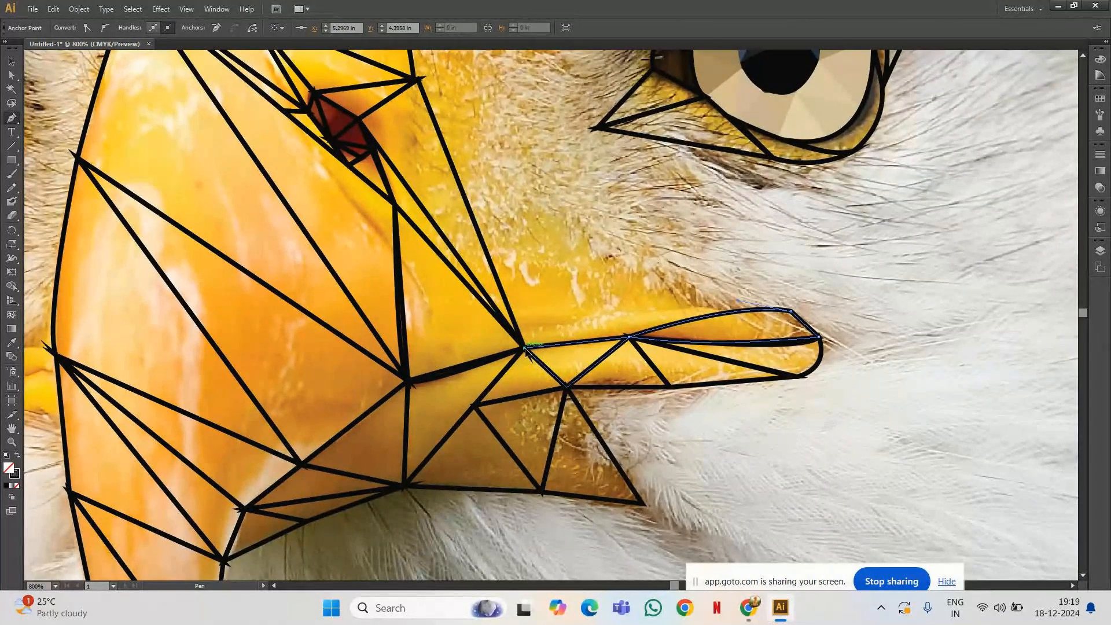
left_click(525, 349)
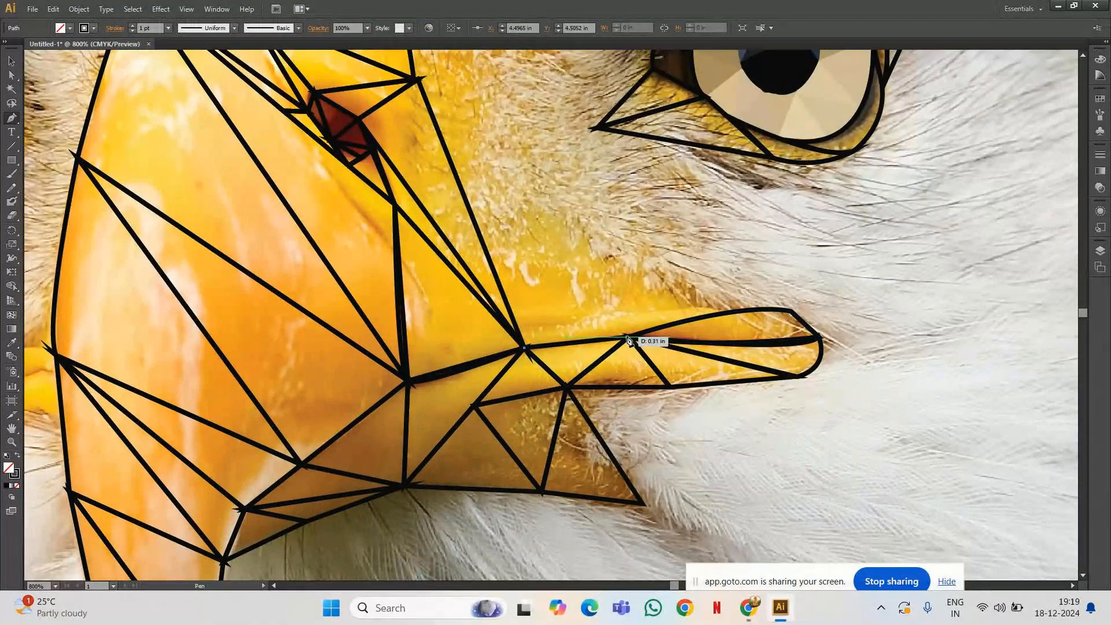
left_click(628, 339)
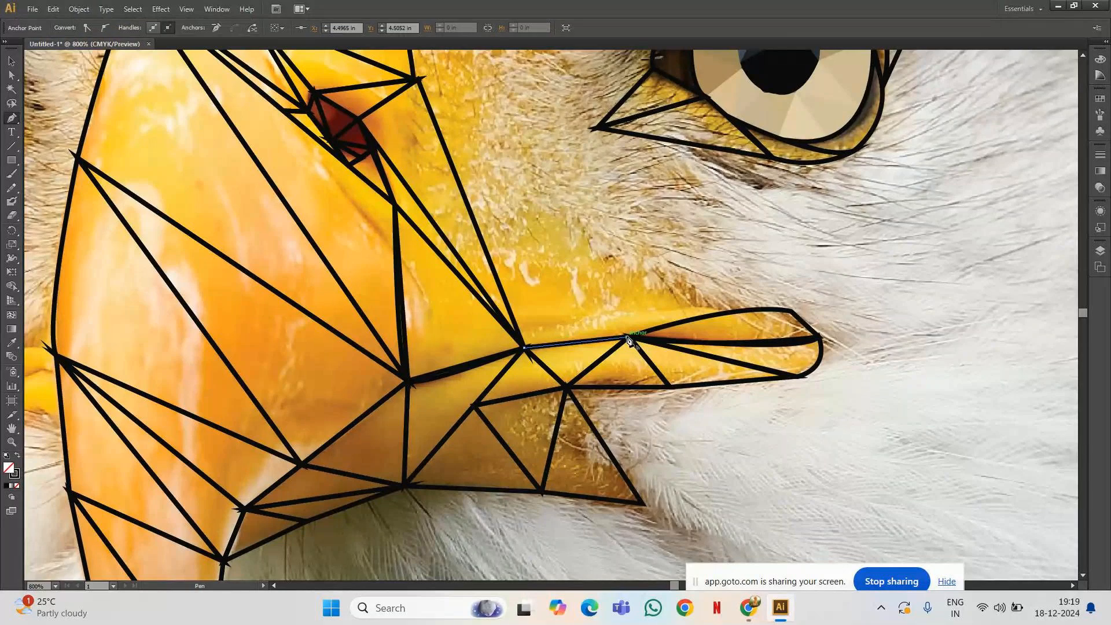
left_click(577, 225)
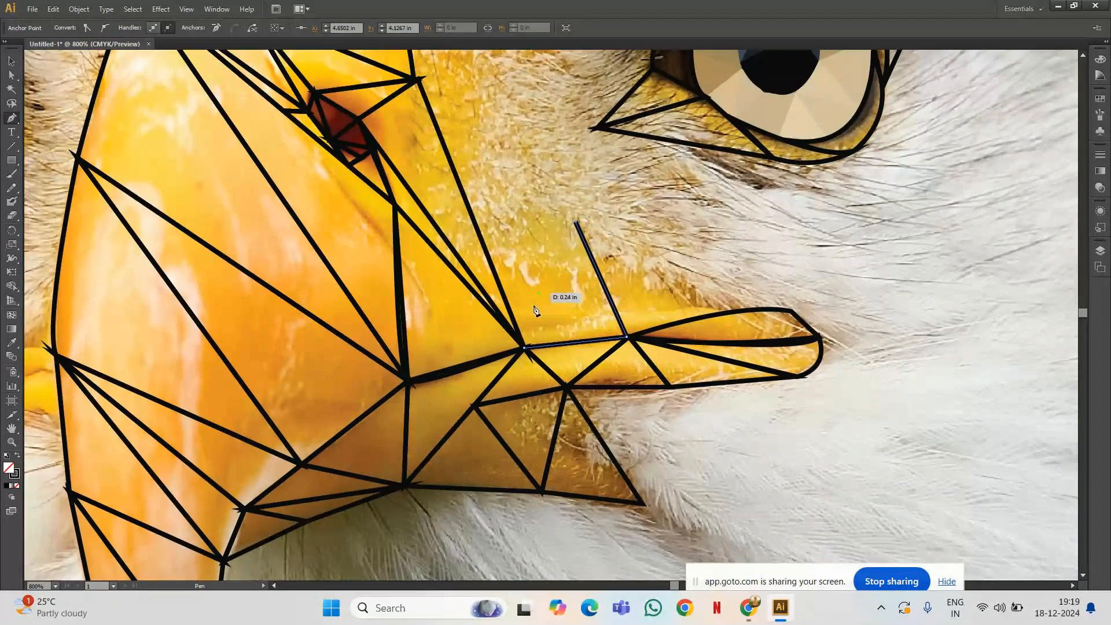
left_click(524, 347)
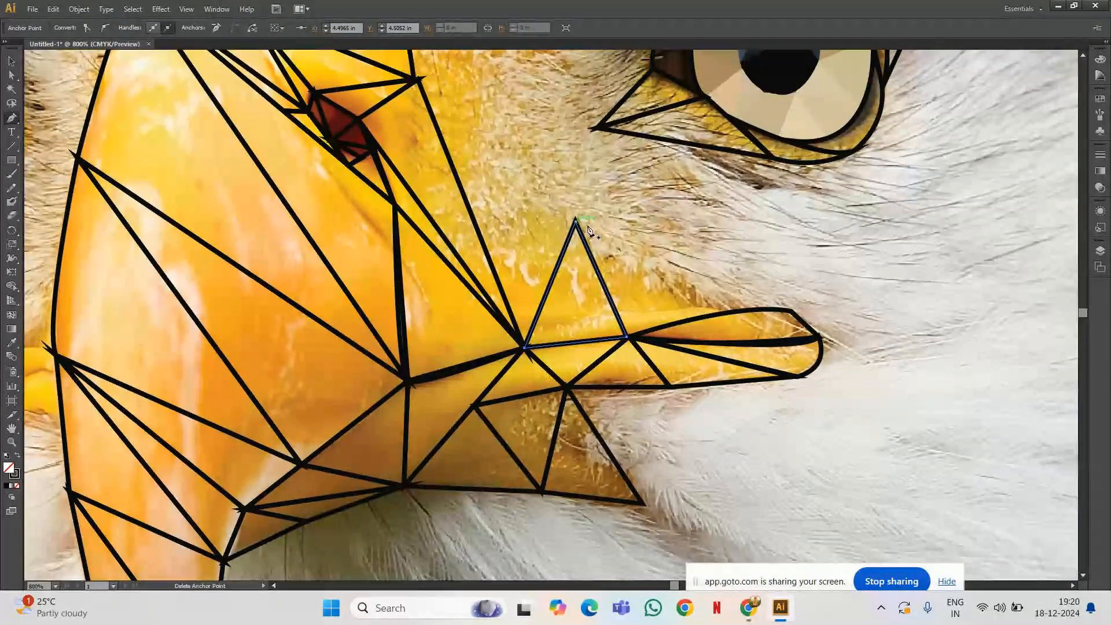
Outline a small triangular facet over the upper lip, joining its inner corner, a point on its curved top edge and a skin point above.
left_click(628, 338)
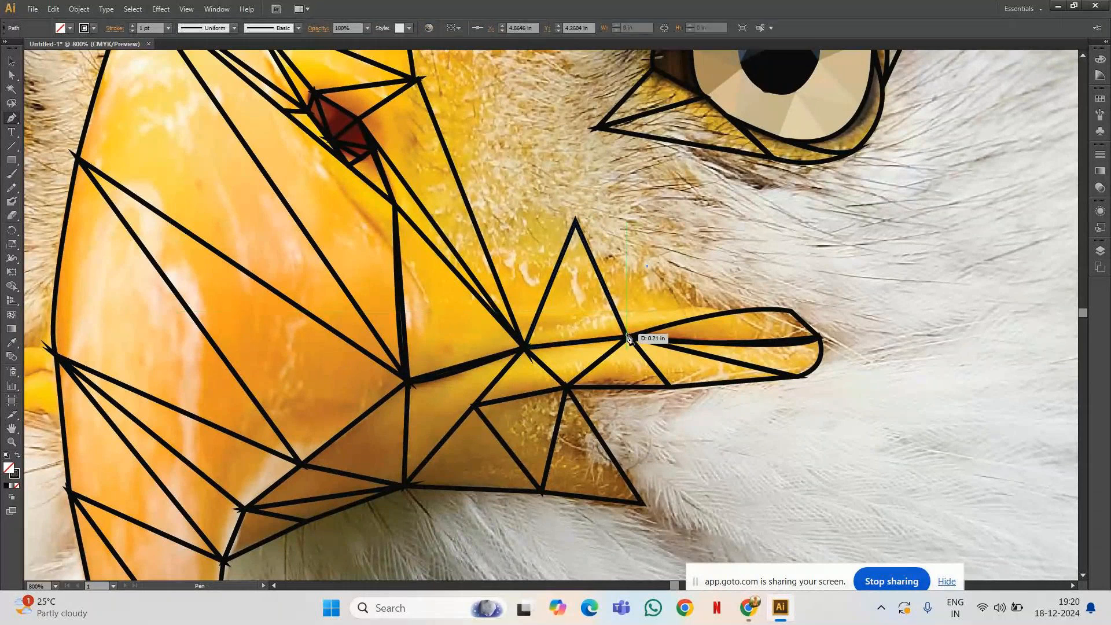
left_click(628, 338)
left_click(735, 311)
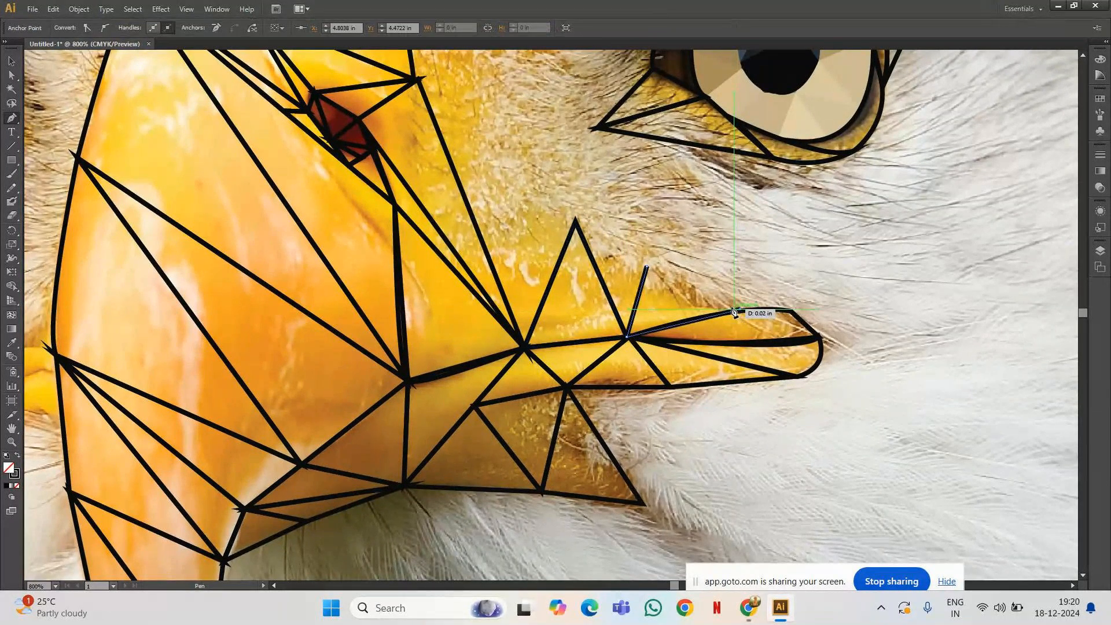
left_click(647, 267)
left_click(627, 336)
Outline the inverted triangular facet between the two skin facets above the lip, joining both their peaks to the lip's inner corner.
left_click(525, 347)
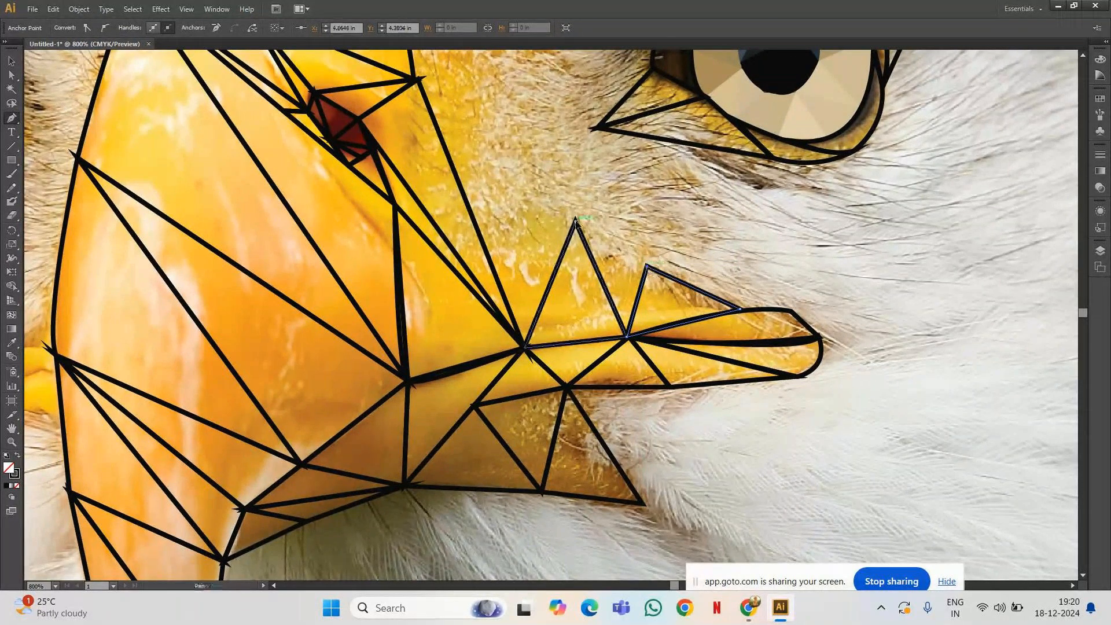
left_click(576, 222)
left_click(647, 269)
left_click(627, 337)
left_click(525, 348)
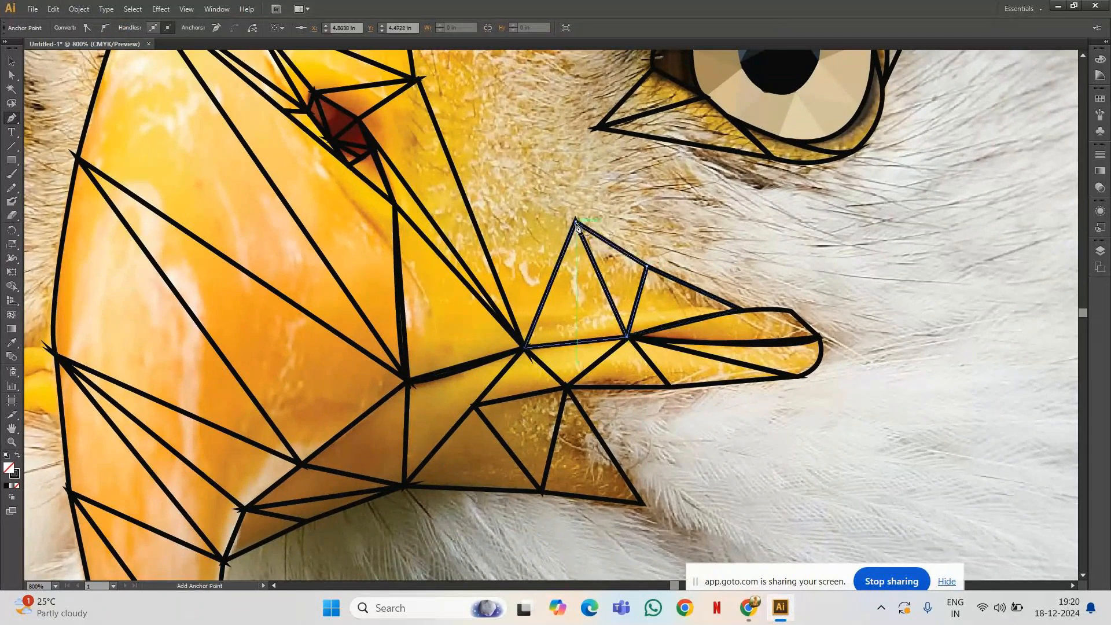
left_click(576, 225)
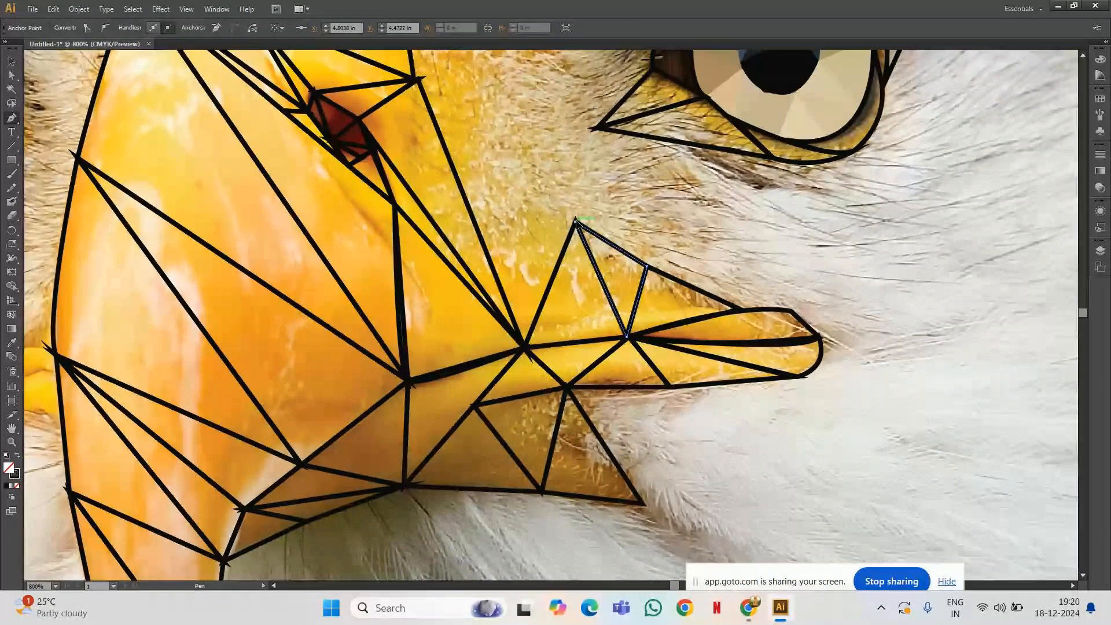
left_click_drag(675, 215, 771, 372)
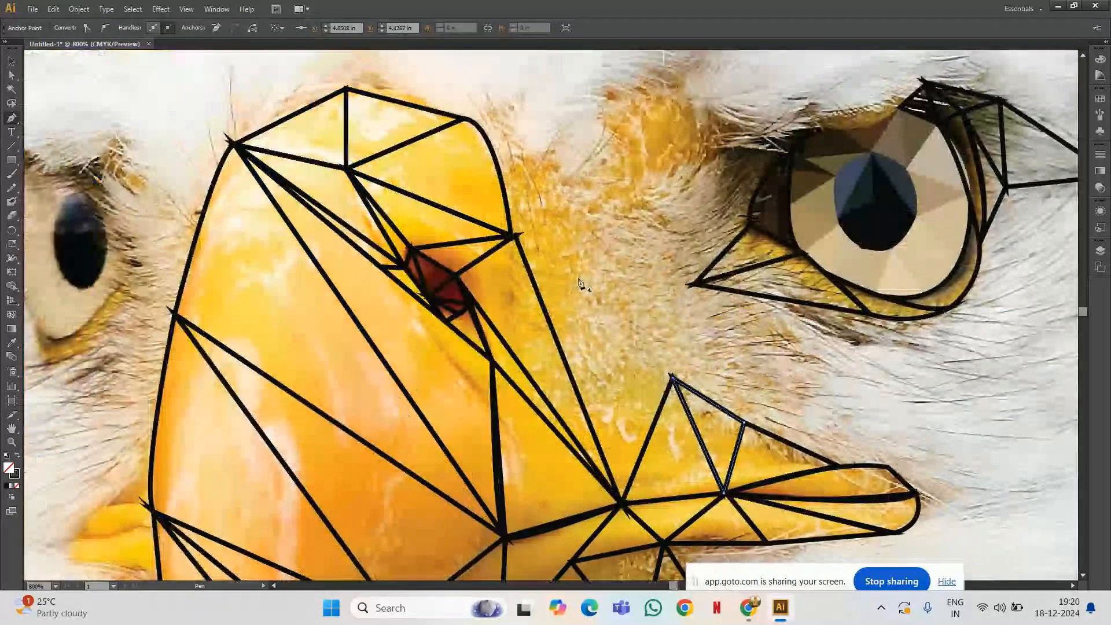
left_click(517, 240)
left_click_drag(517, 240, 538, 233)
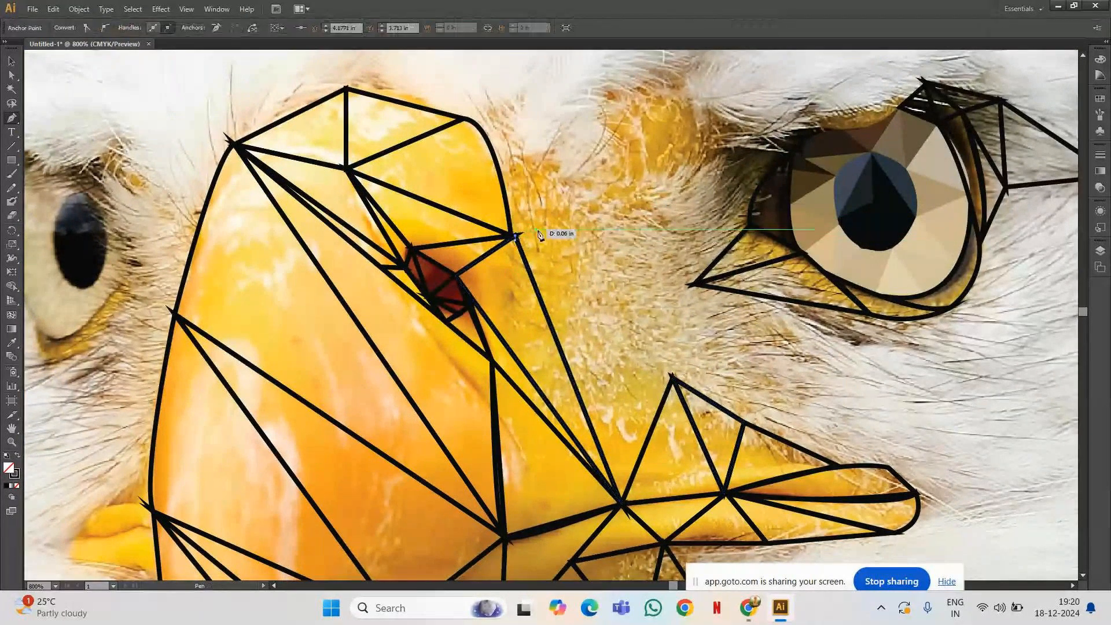
key("ctrl")
key("ctrl+z")
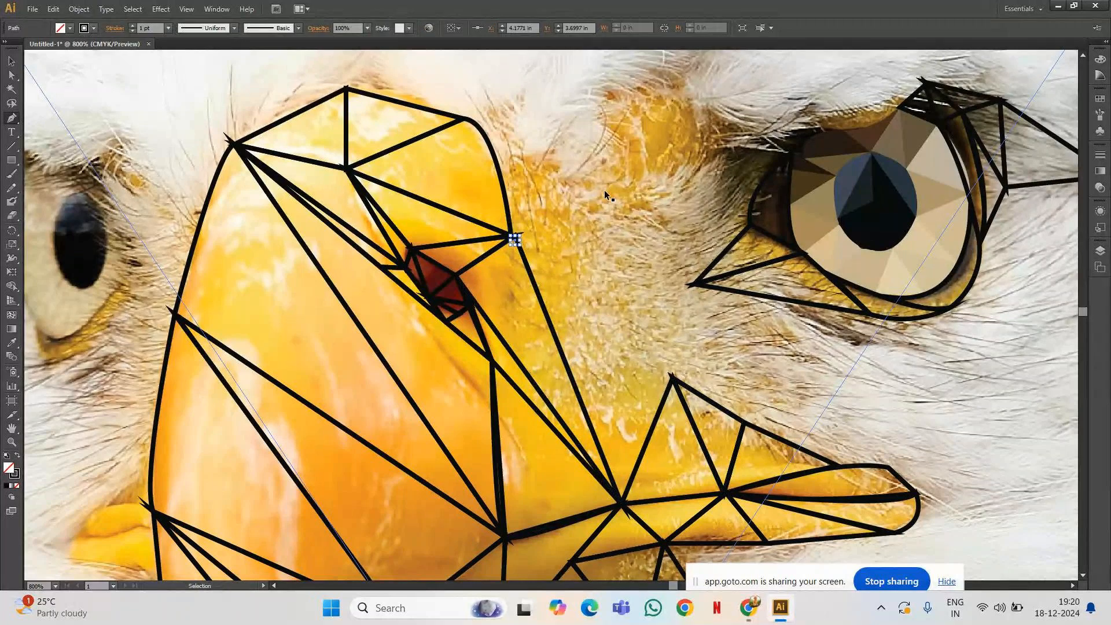
key("ctrl+z")
key("ctrl+z")
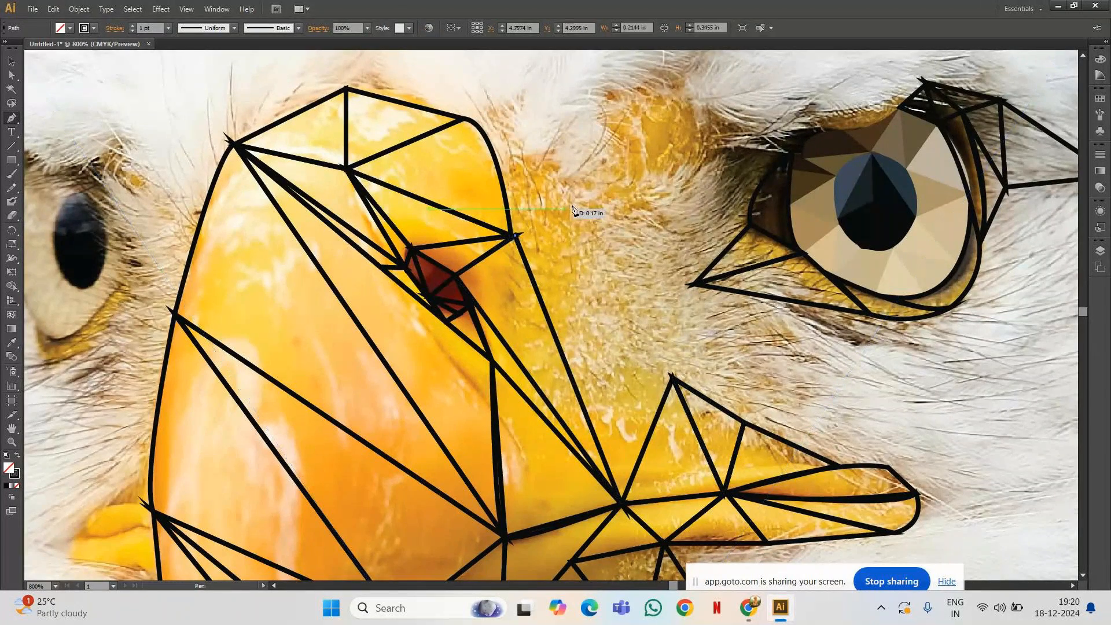
Outline a large triangular skin facet joining the beak-edge corner beside the nostril, a point between beak and eye, and the tall lip facet's peak.
left_click(617, 162)
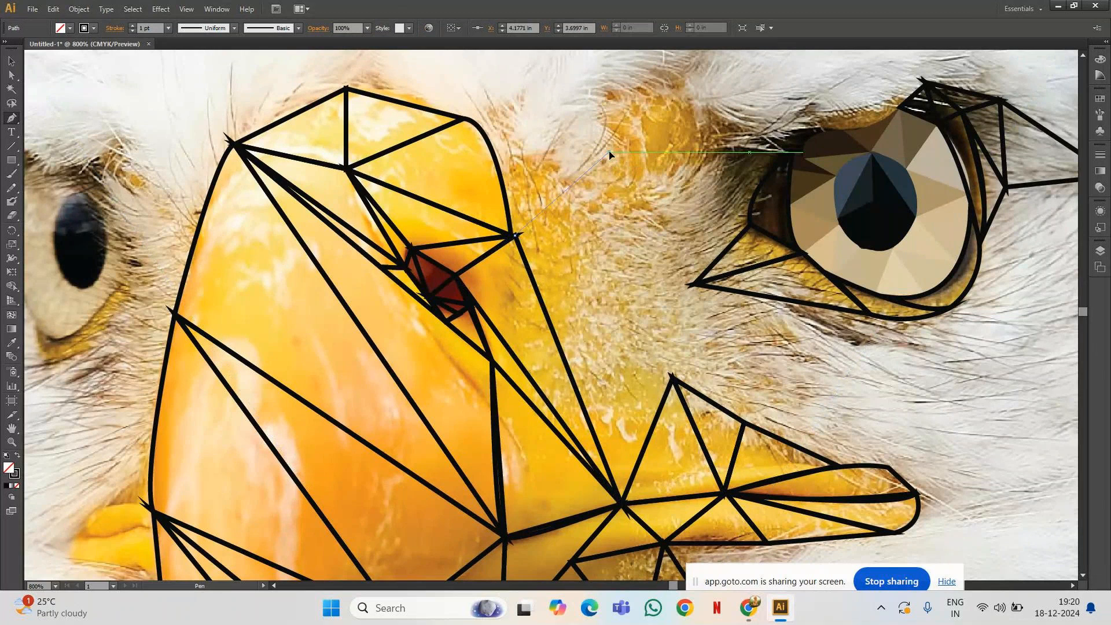
left_click(611, 155)
left_click(673, 377)
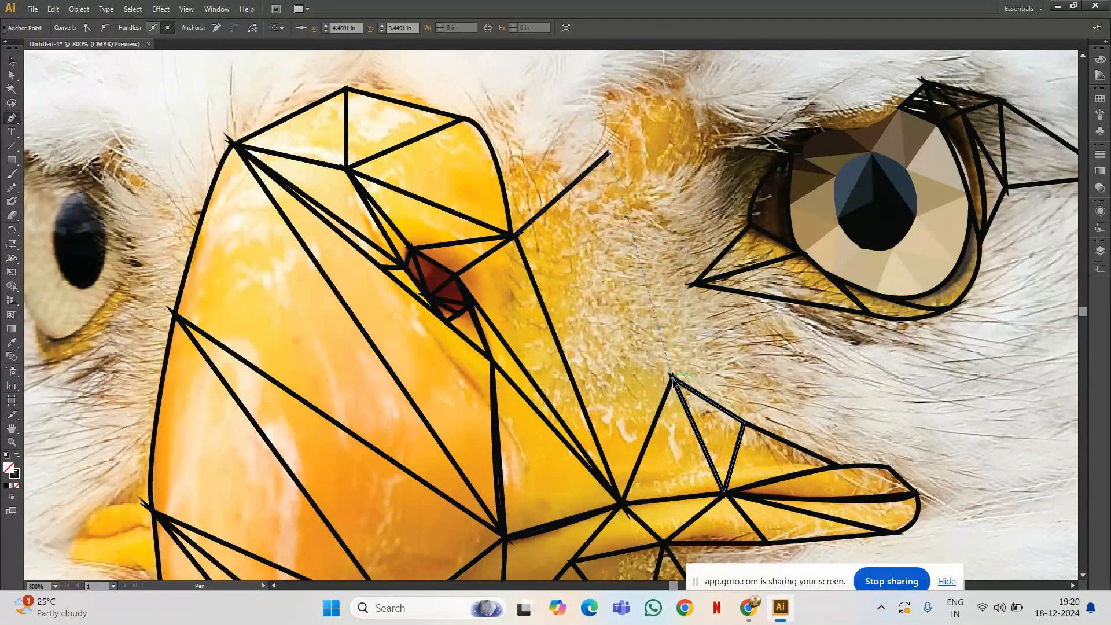
left_click(517, 237)
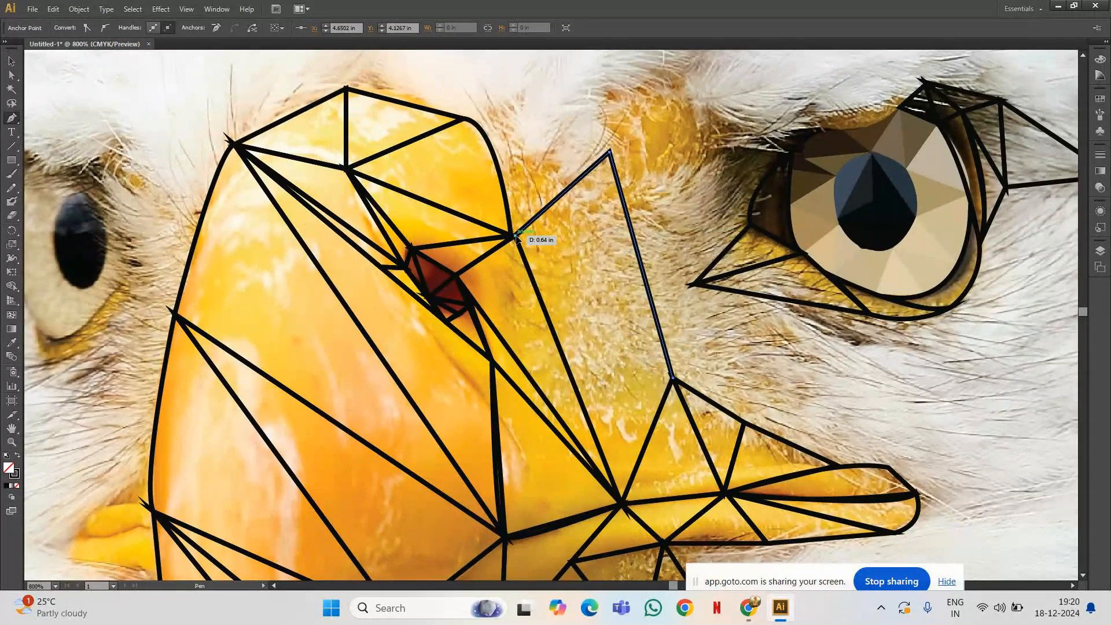
Outline the triangular facet along the beak's side, joining the mouth-line junction, the tall lip facet's peak and the beak-edge corner beside the nostril.
left_click(622, 505)
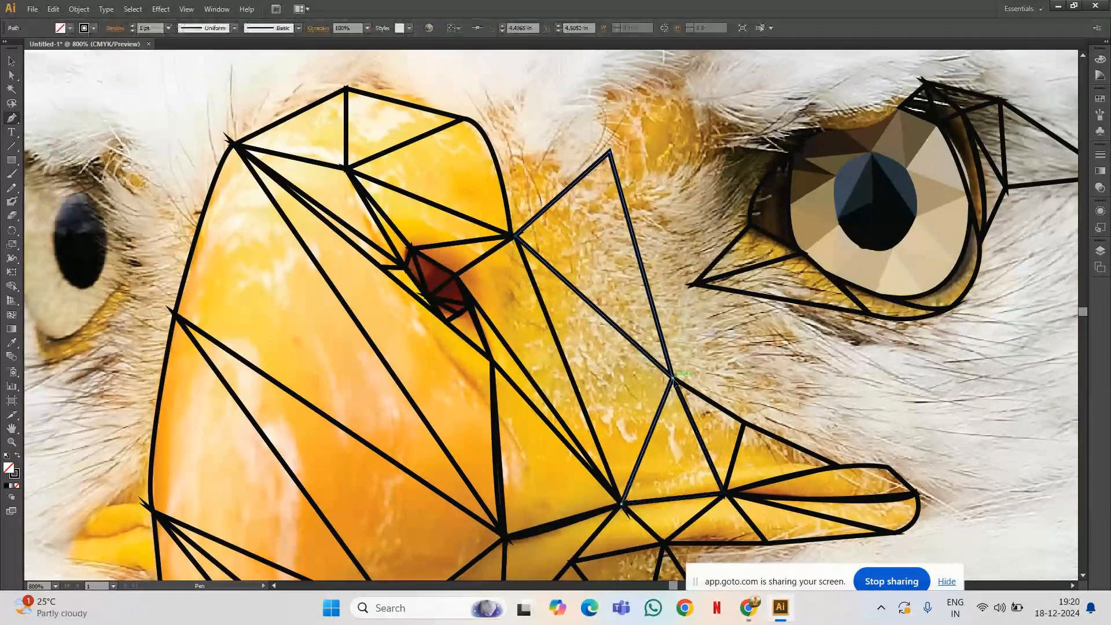
left_click(674, 379)
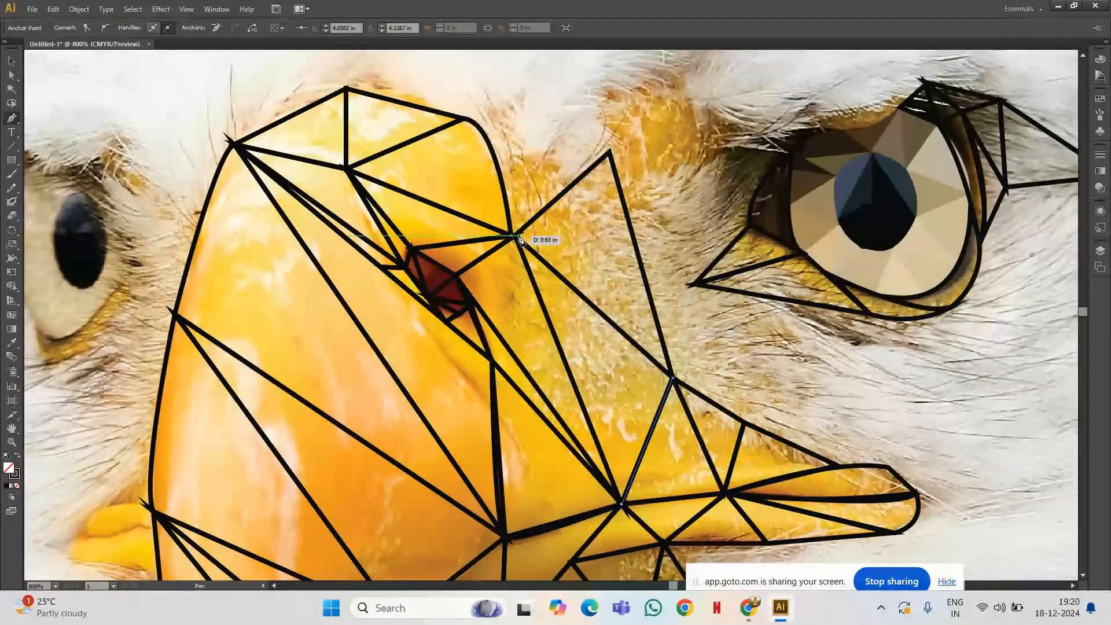
left_click(516, 236)
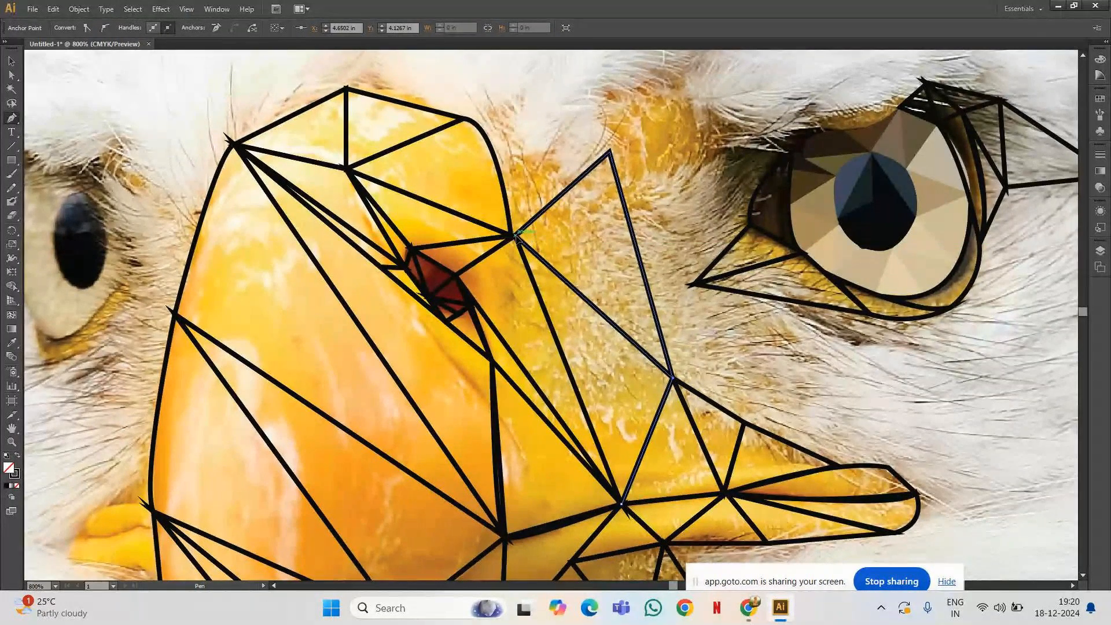
left_click(621, 503)
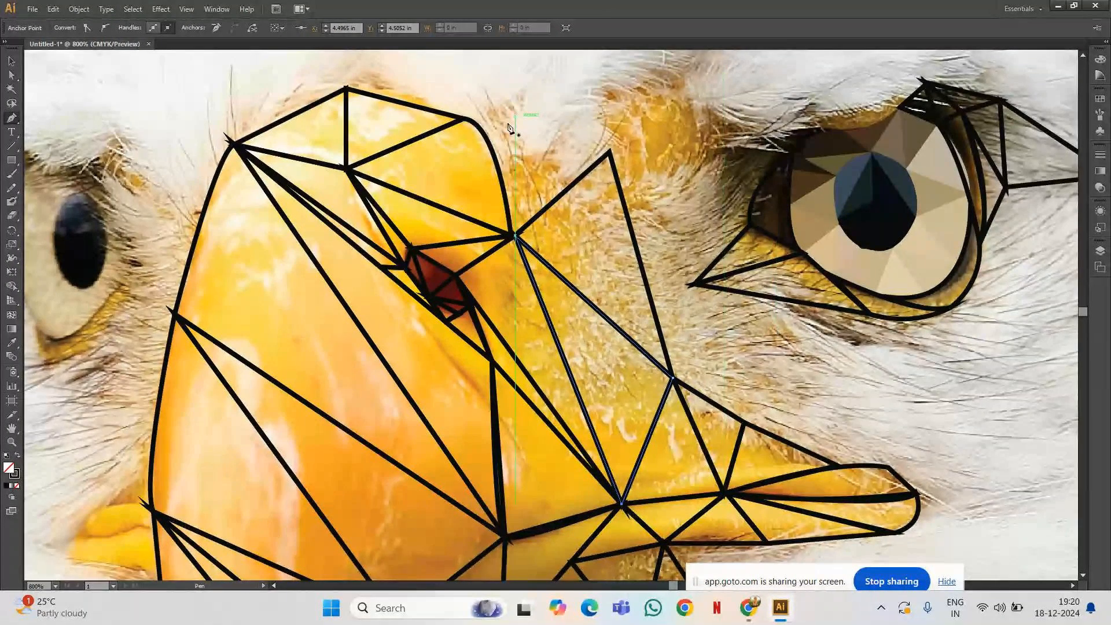
Draw the straight upper edge of a new facet between the beak's curved top corner and the upper corner of the large skin facet.
left_click(470, 120)
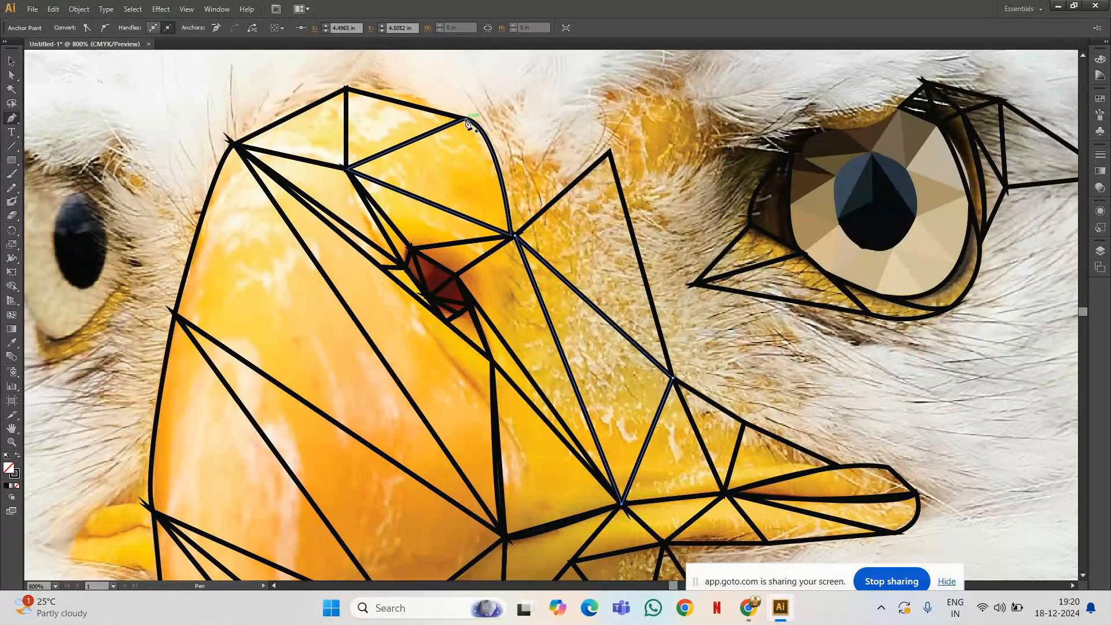
left_click(609, 151)
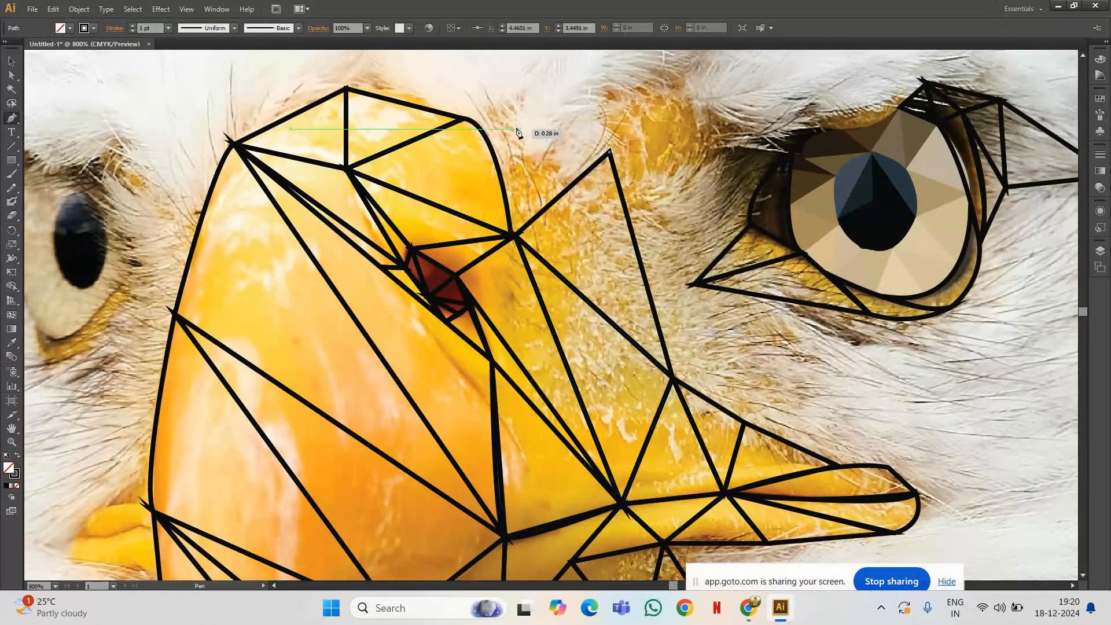
left_click(466, 121)
left_click(516, 236)
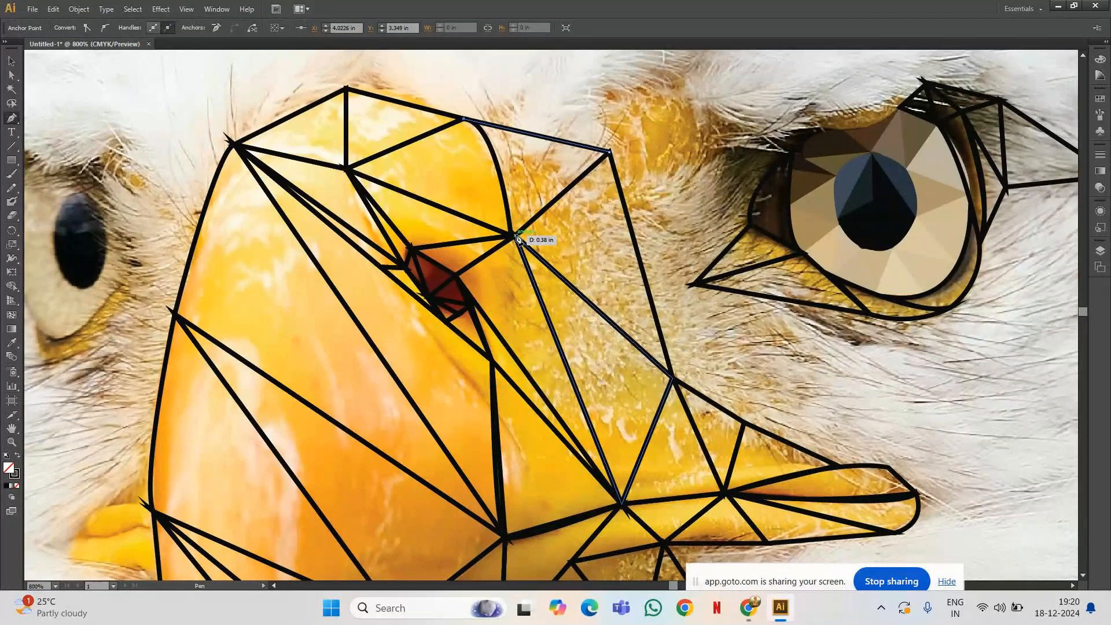
left_click_drag(518, 238, 540, 358)
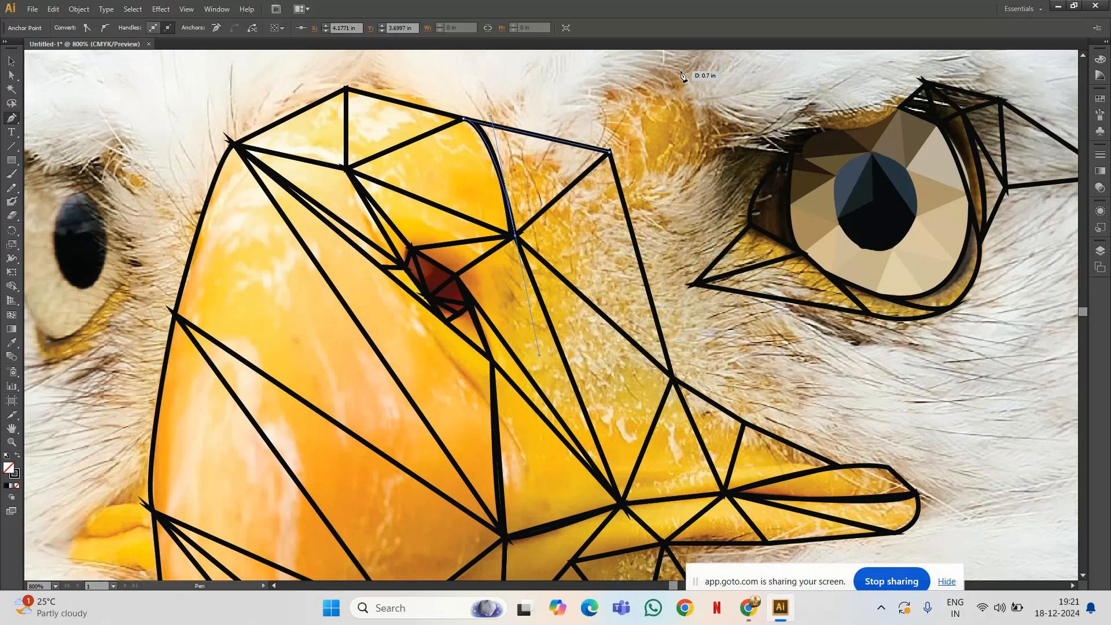
key("ctrl")
key("ctrl")
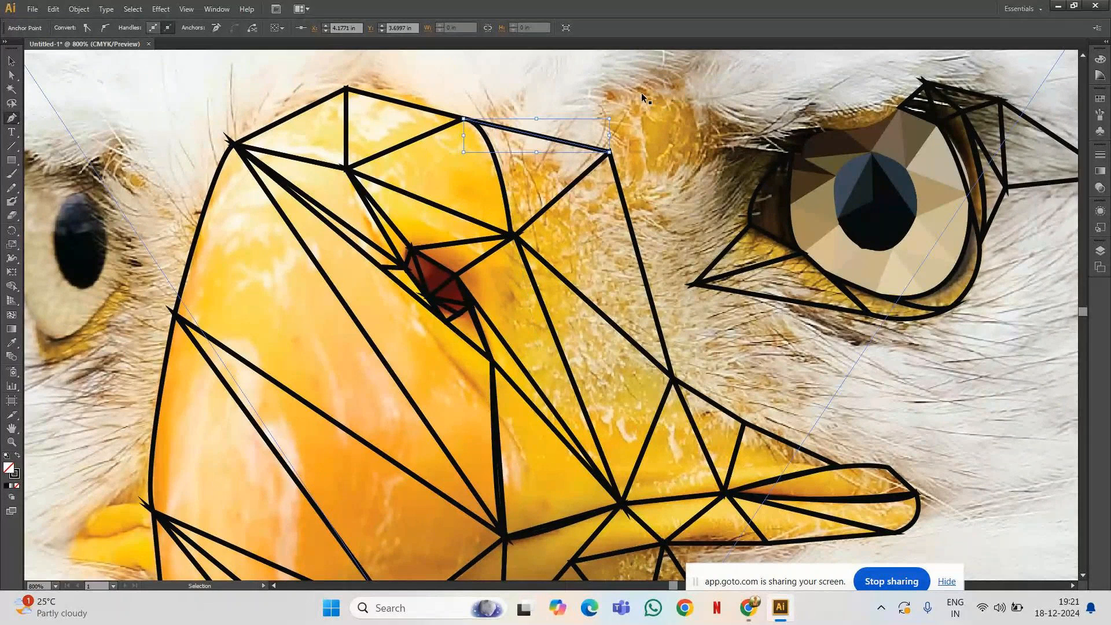
Complete the facet beside the beak's top with a curved side following the beak edge and a straight side to the skin facet's upper corner.
left_click(512, 239)
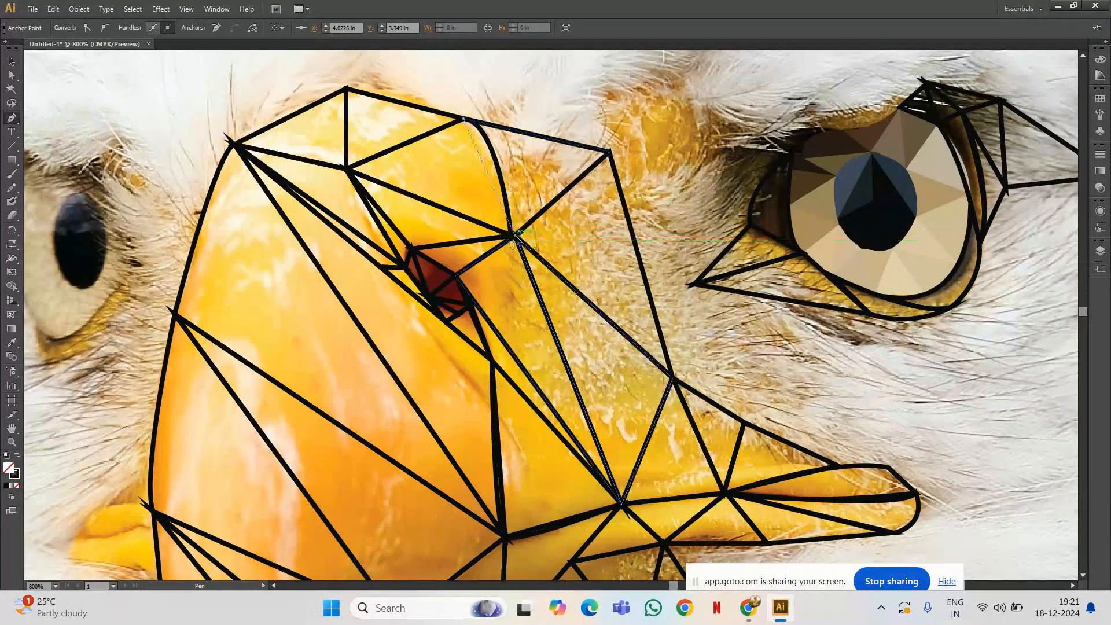
left_click_drag(515, 238, 533, 348)
left_click(604, 155)
left_click(515, 235)
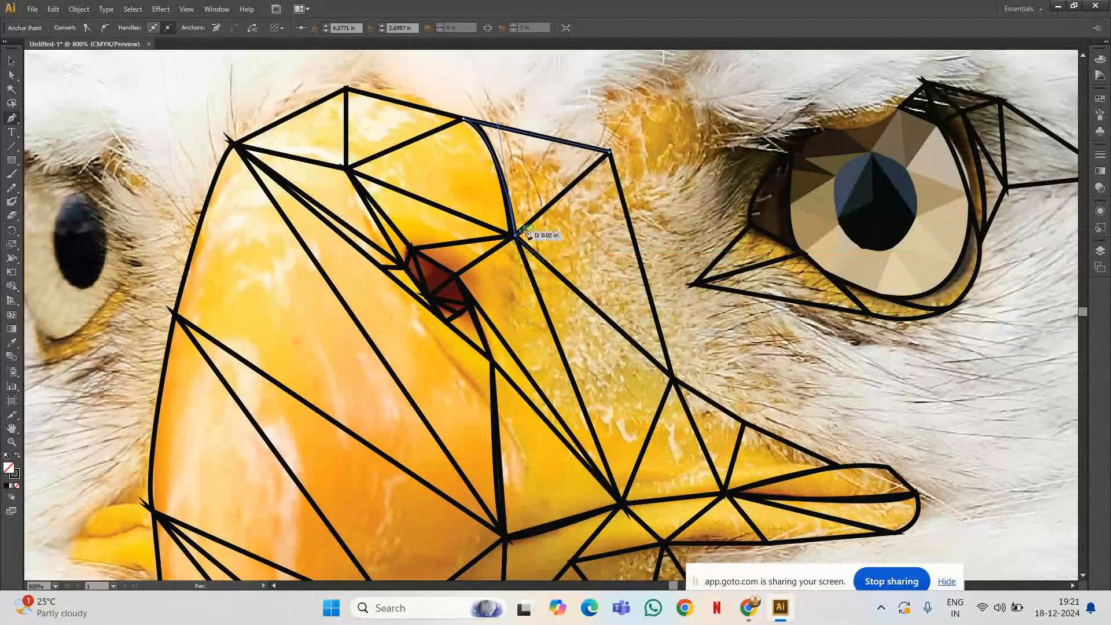
left_click(611, 154)
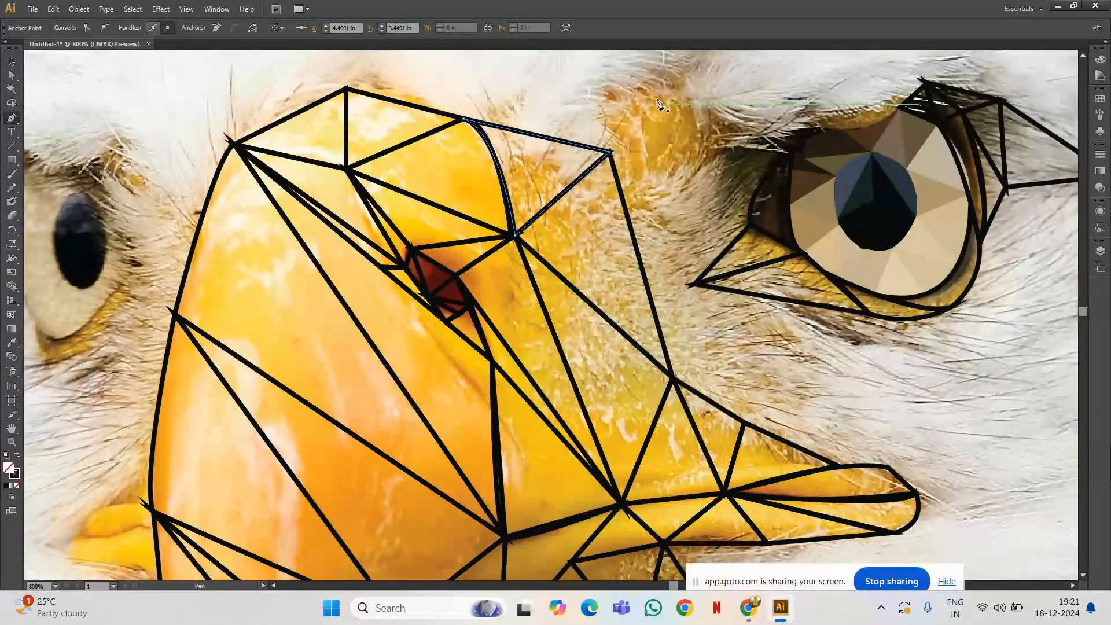
Outline a tall triangular facet on the skin before the eye, joining a brow point, the large skin facet's upper corner and the eye outline's inner corner.
left_click(683, 72, "ctrl")
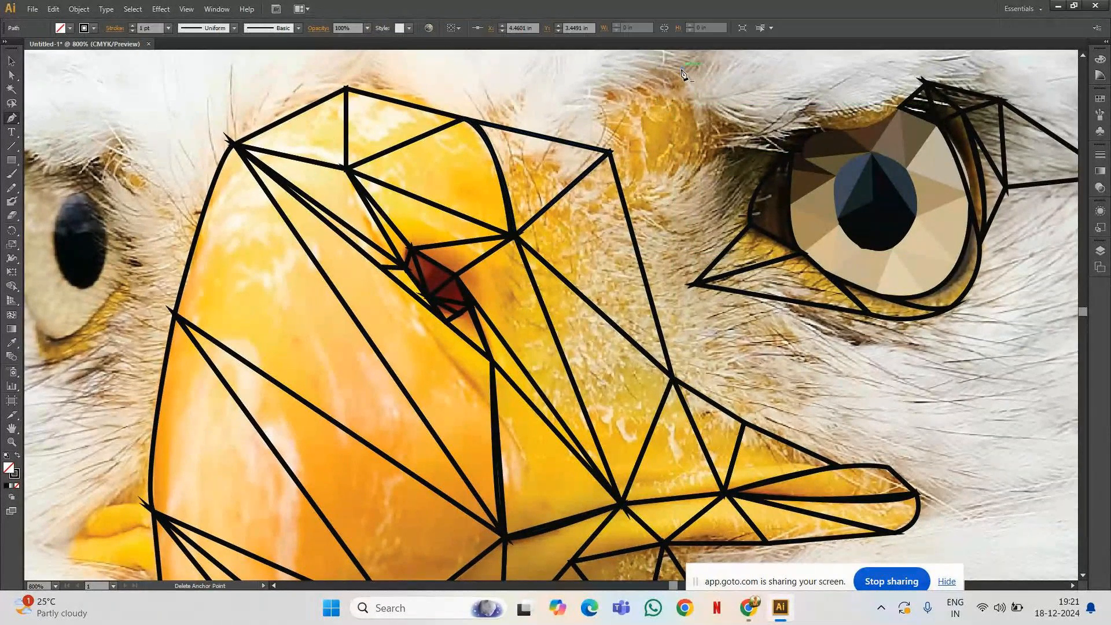
left_click(610, 153)
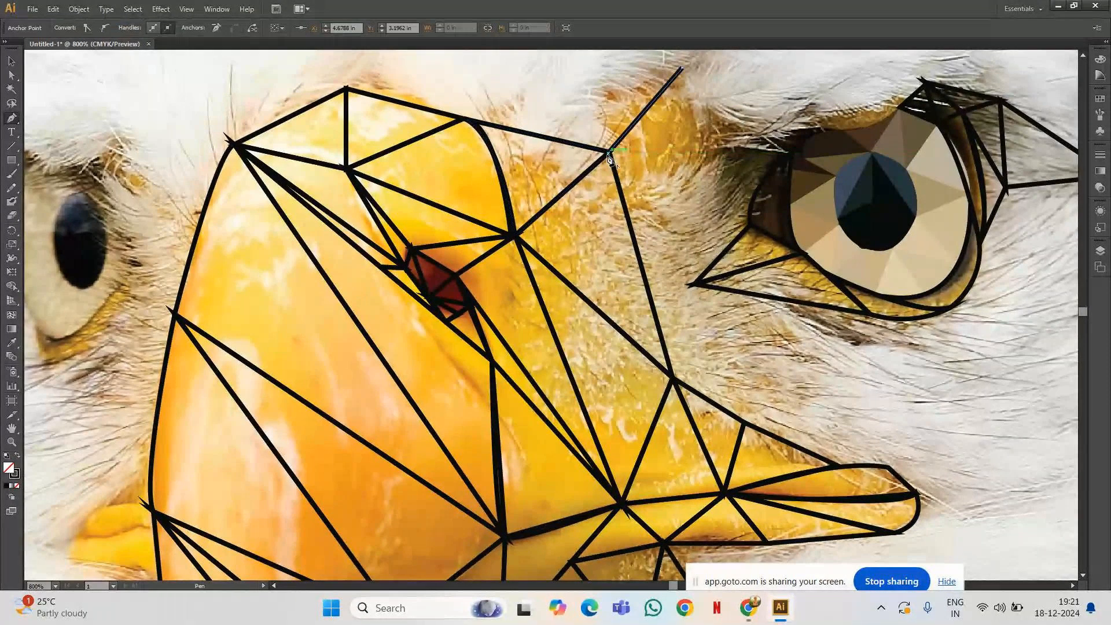
left_click(694, 284)
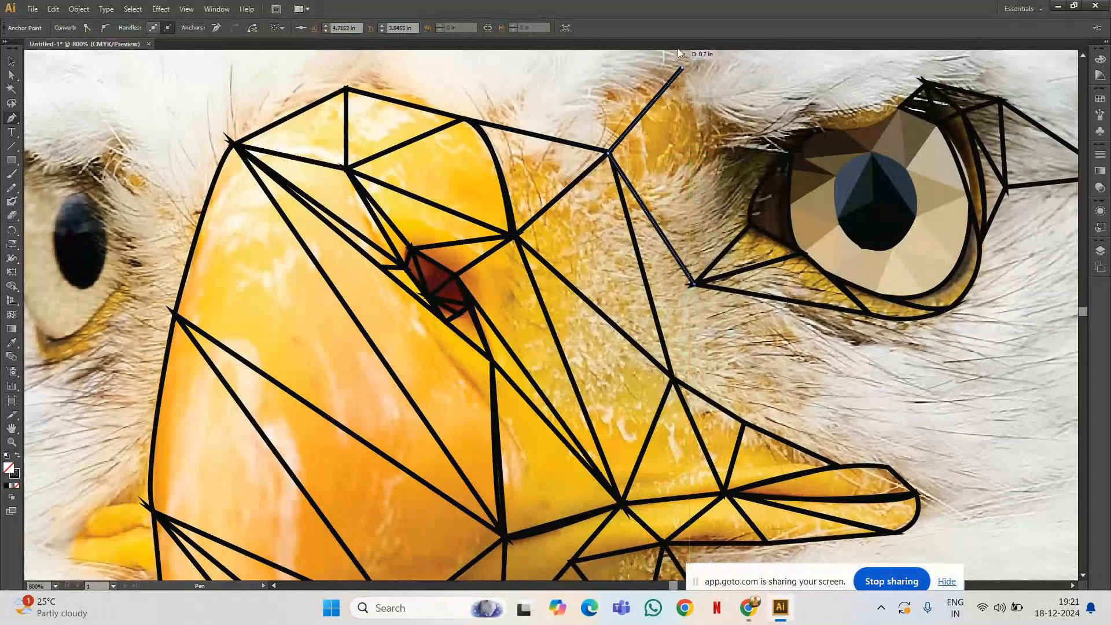
left_click(683, 69)
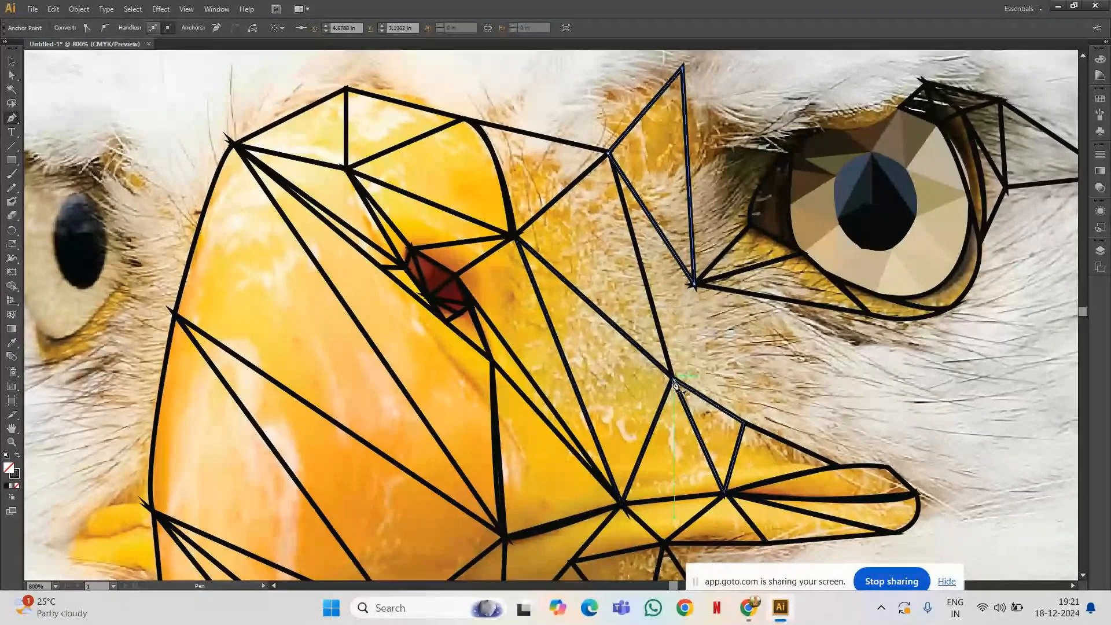
Outline the narrow triangular facet joining the eye outline's inner corner, the large skin facet's upper corner and the tall lip facet's peak.
left_click(697, 286)
left_click(610, 153)
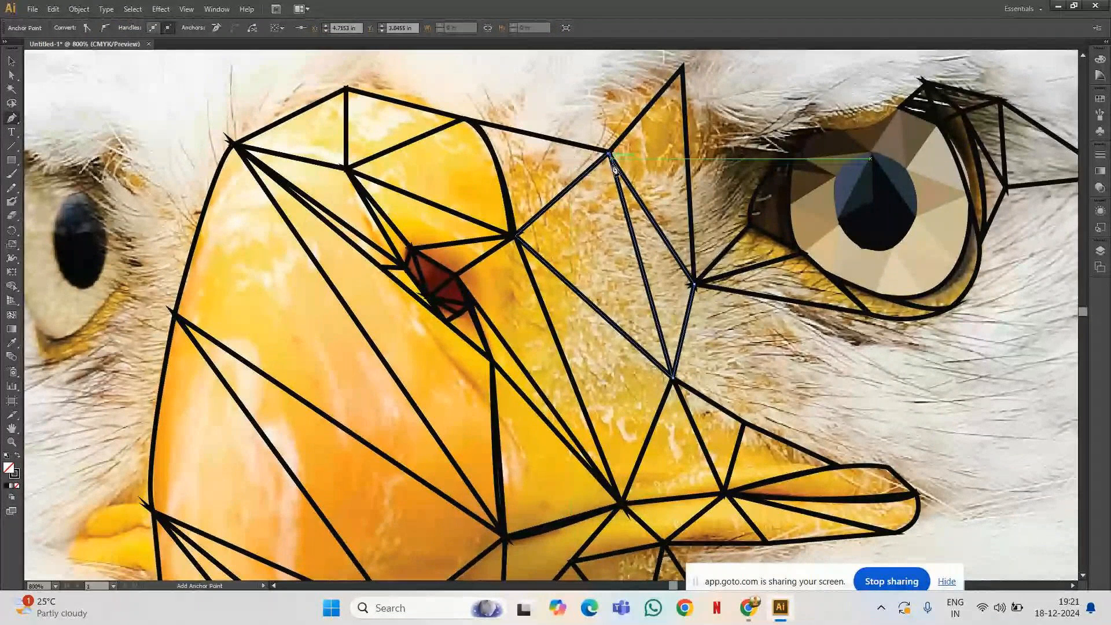
left_click(673, 378)
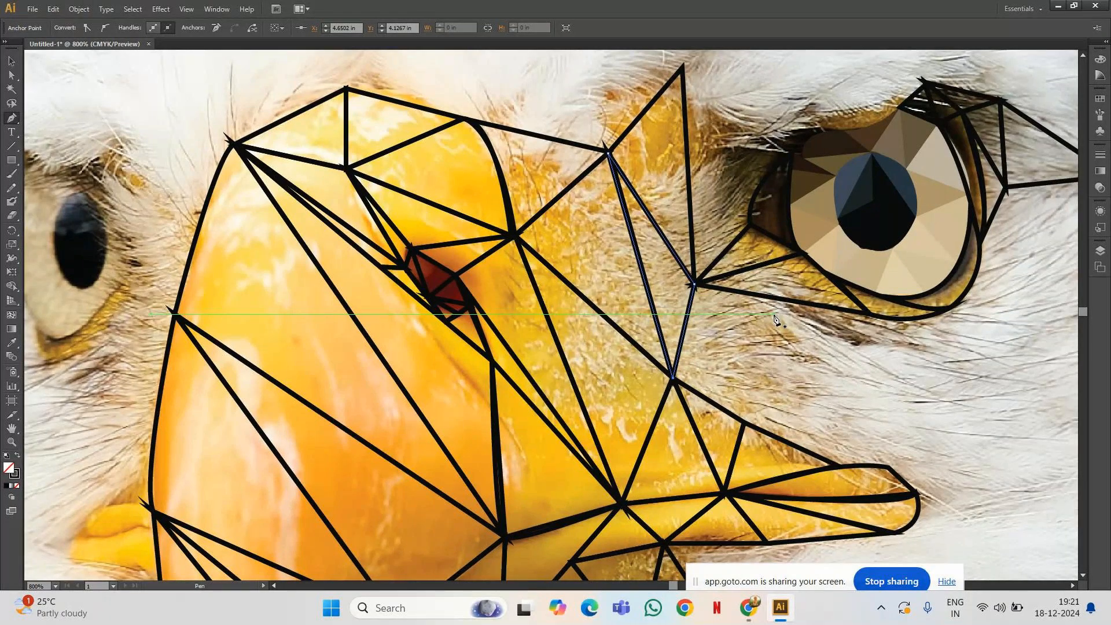
Outline the triangular facet joining the eye outline's inner corner, the tall lip facet's peak and the next lip corner toward the mouth's end.
left_click(745, 424)
left_click(745, 424)
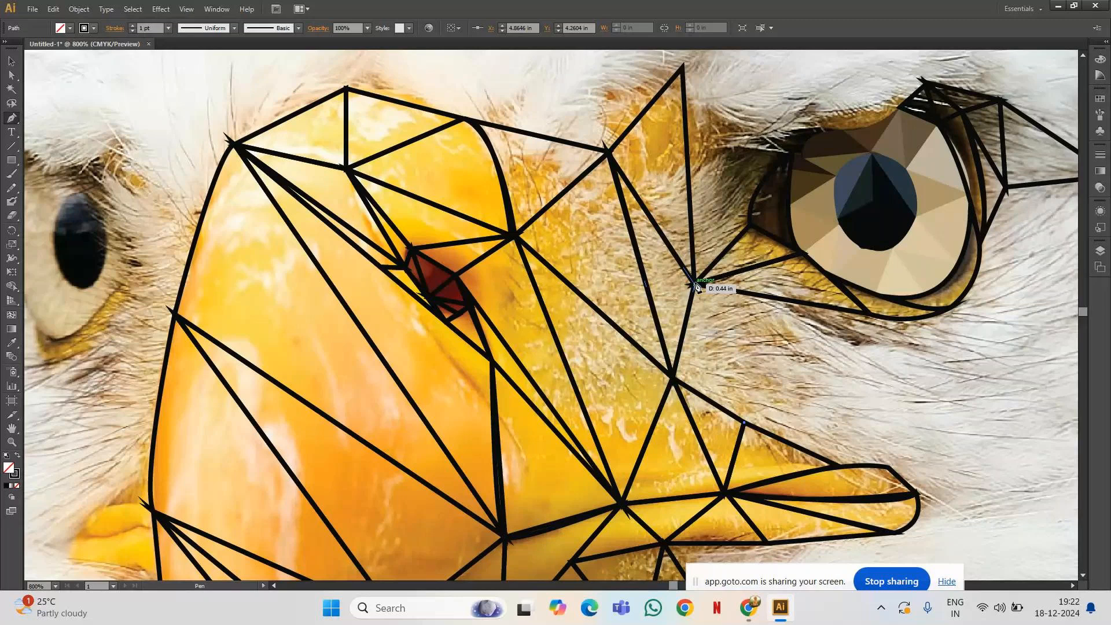
left_click(695, 285)
left_click(674, 381)
left_click(746, 424)
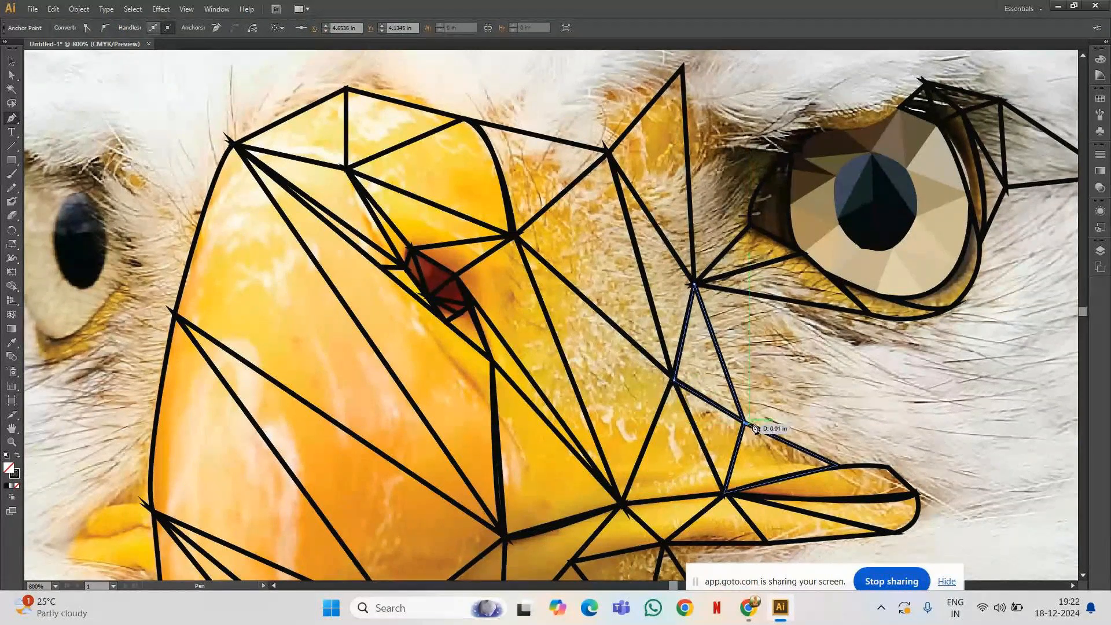
Outline the triangular facet below the eye, joining the eye outline's lower edge, the outer lip corner and the eye outline's inner corner.
left_click(871, 316)
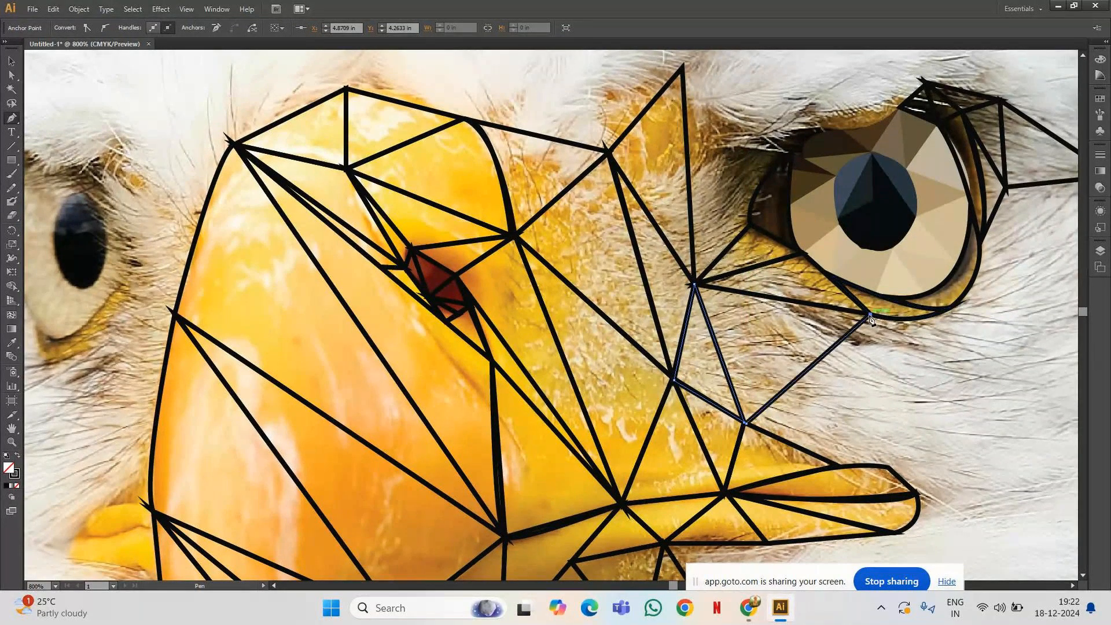
key("ctrl+z")
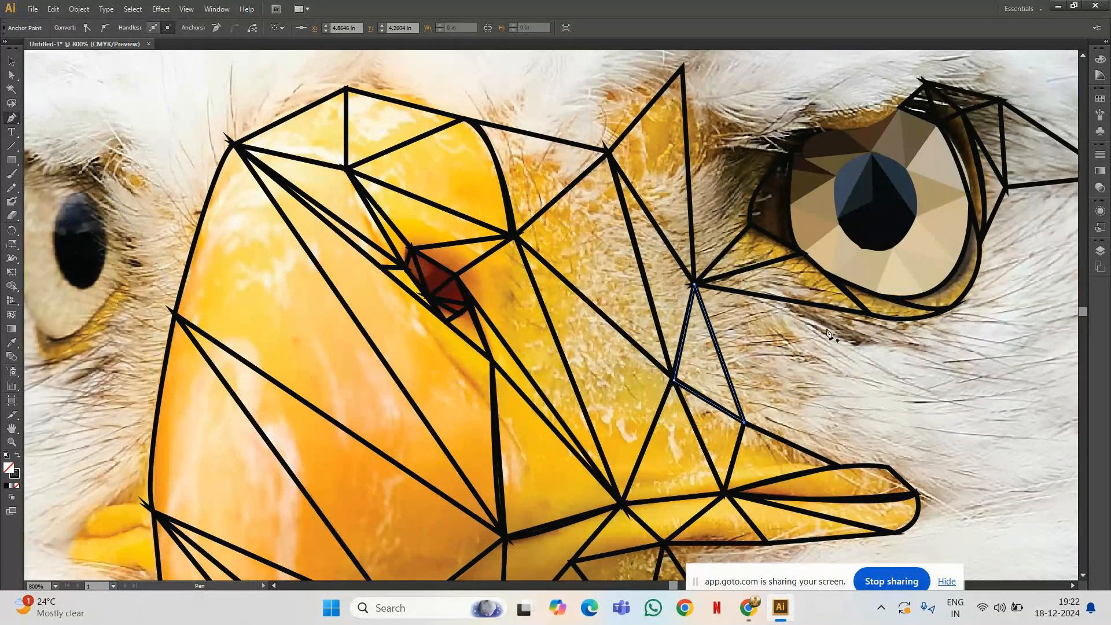
left_click(871, 317)
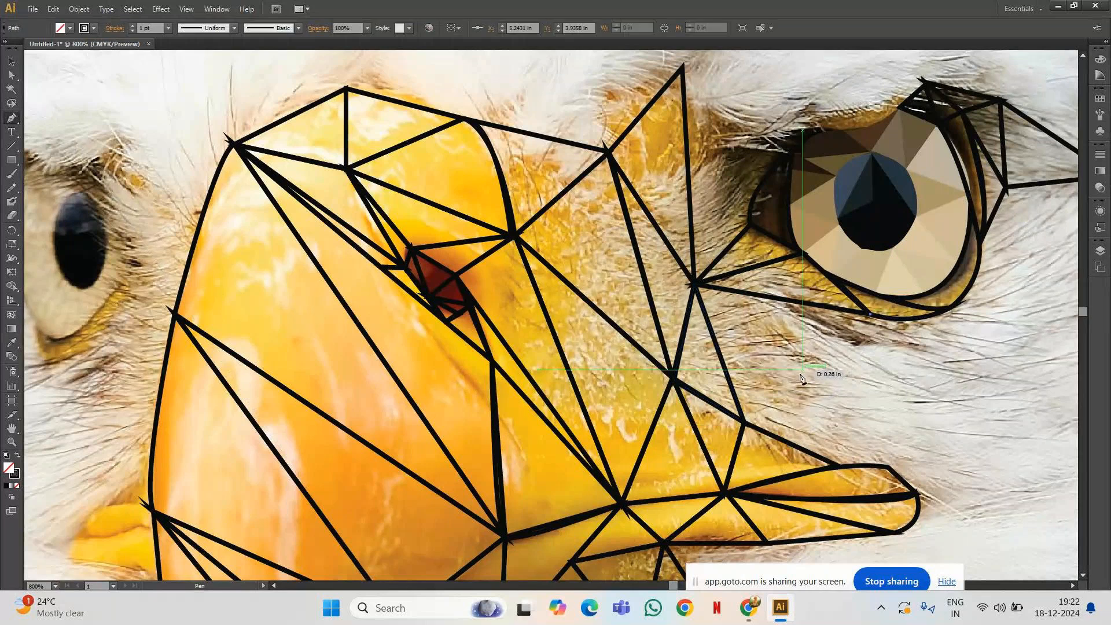
left_click(746, 423)
left_click(697, 287)
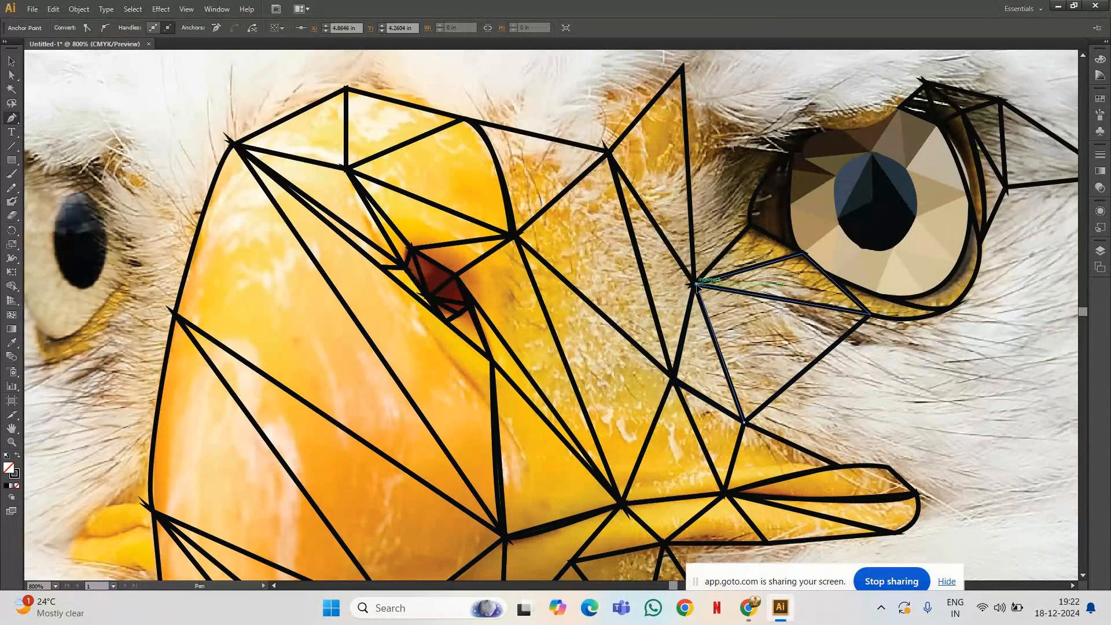
left_click(871, 316)
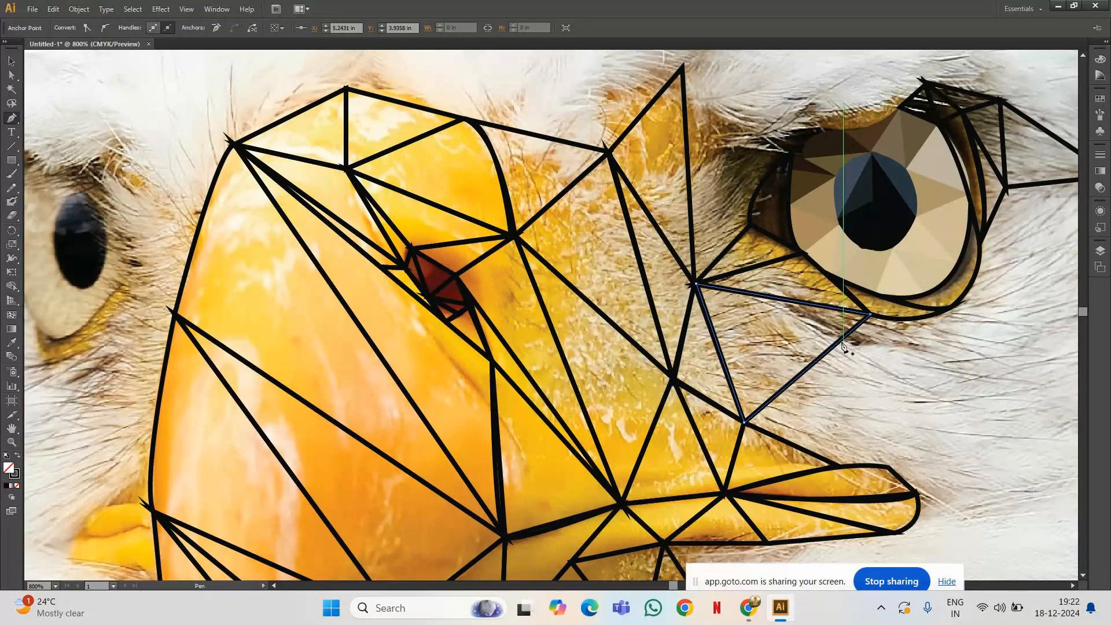
Fill the beak-tip facet with the dark orange sampled from the photo using the Eyedropper.
left_click_drag(545, 194, 923, 269)
left_click_drag(523, 449, 717, 287)
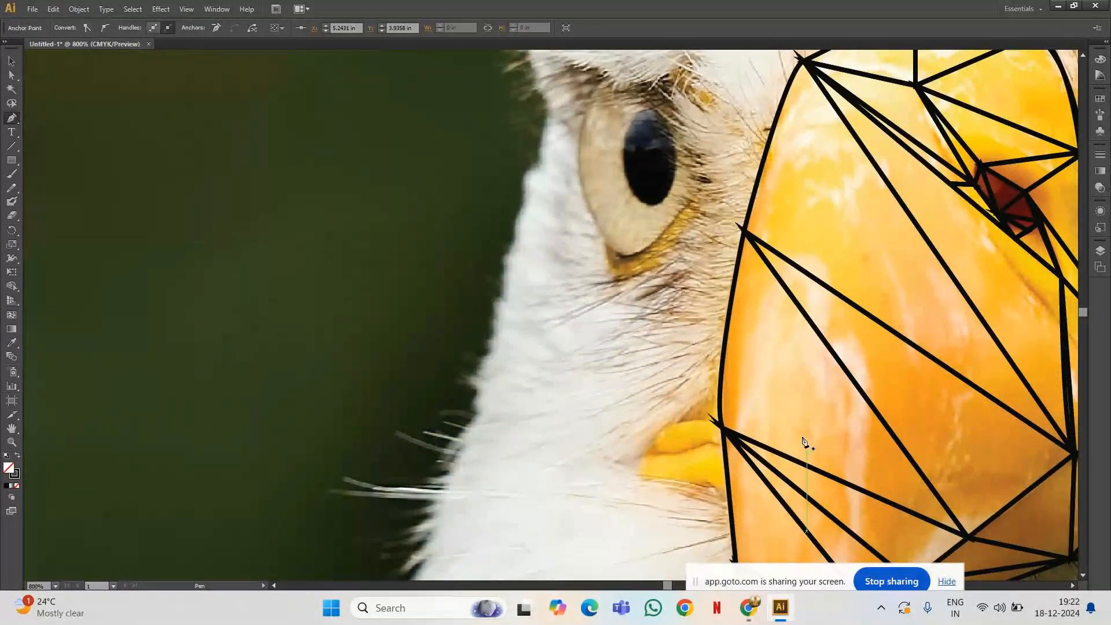
left_click_drag(600, 417, 692, 419)
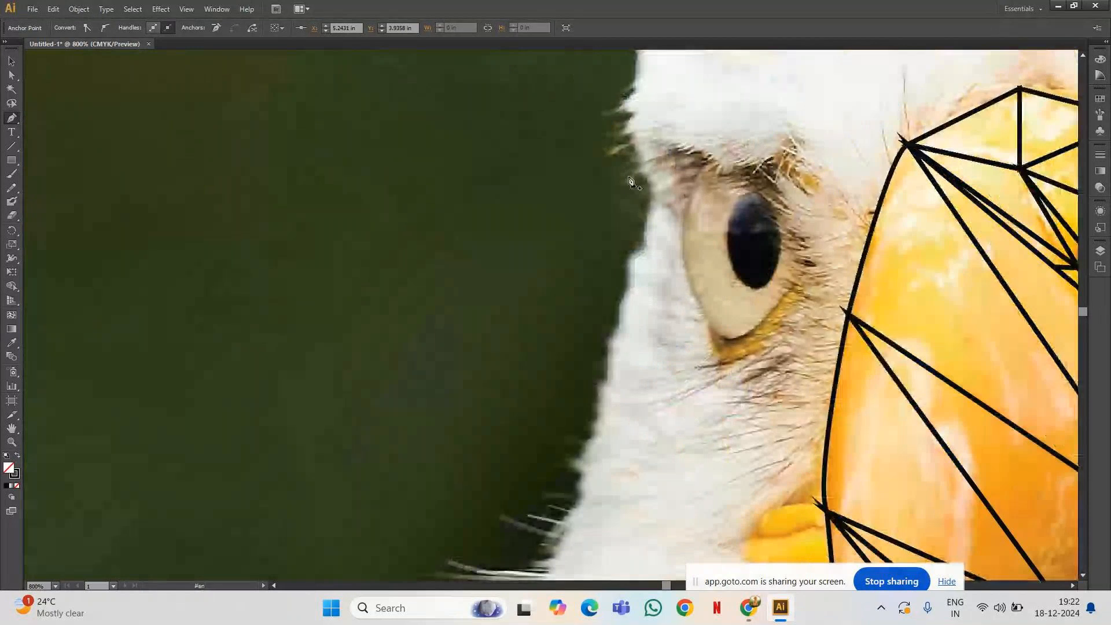
key("ctrl+minus")
key("ctrl+minus")
key("ctrl+minus")
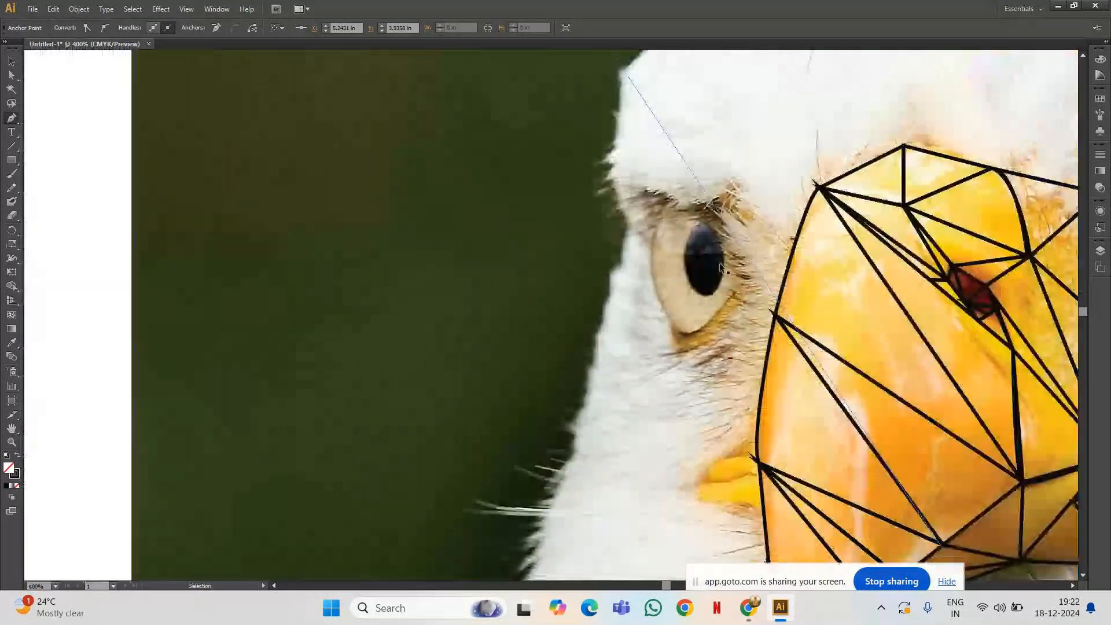
key("ctrl+0")
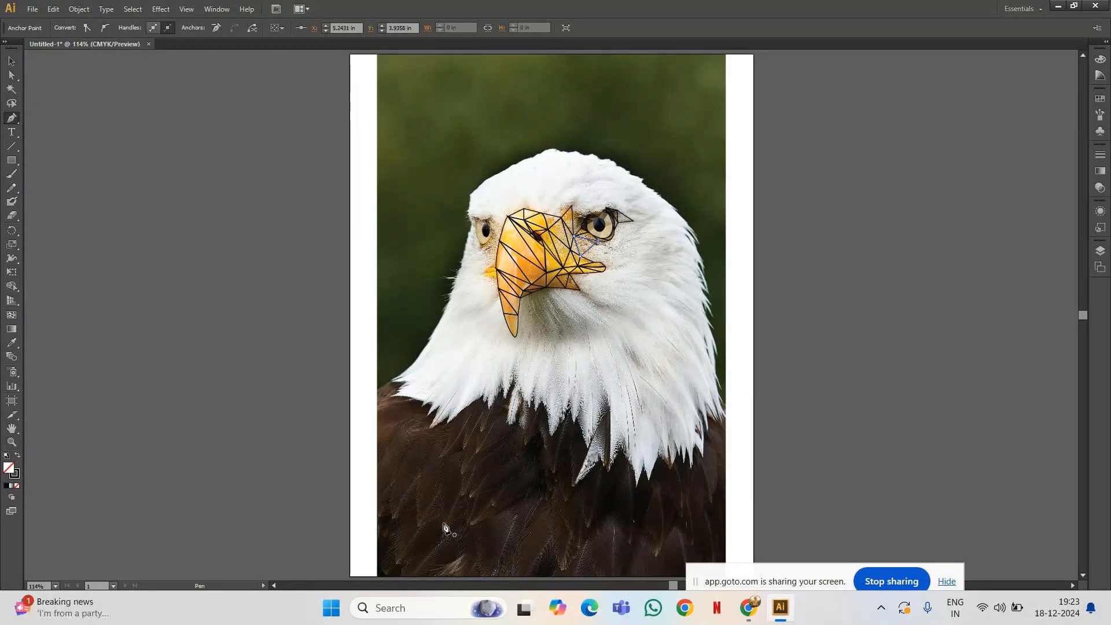
left_click(16, 62)
left_click(515, 334)
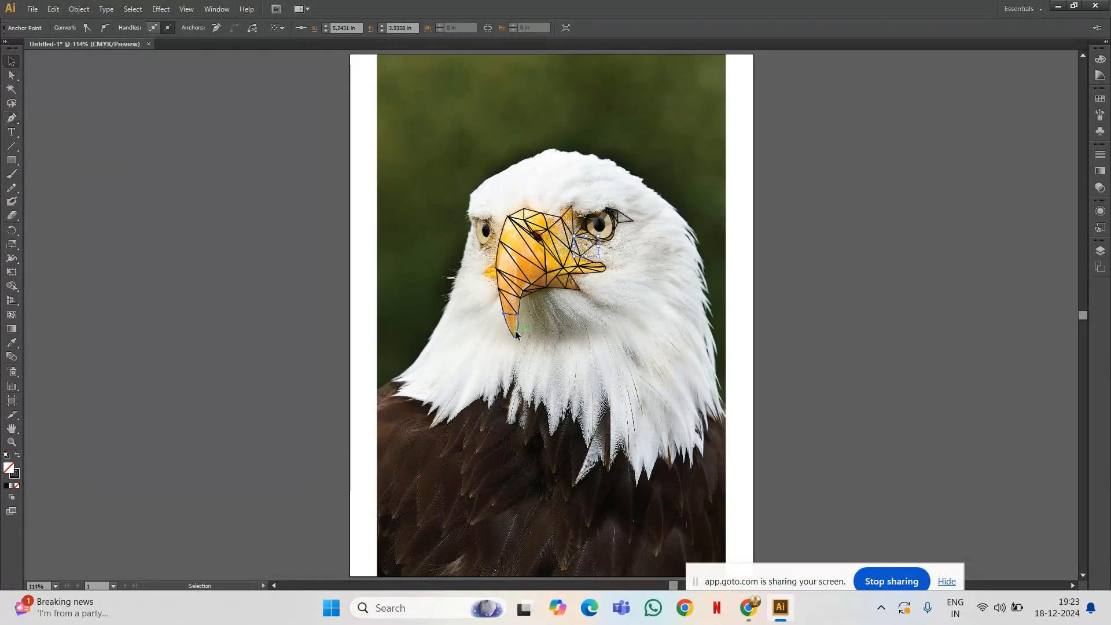
left_click(12, 342)
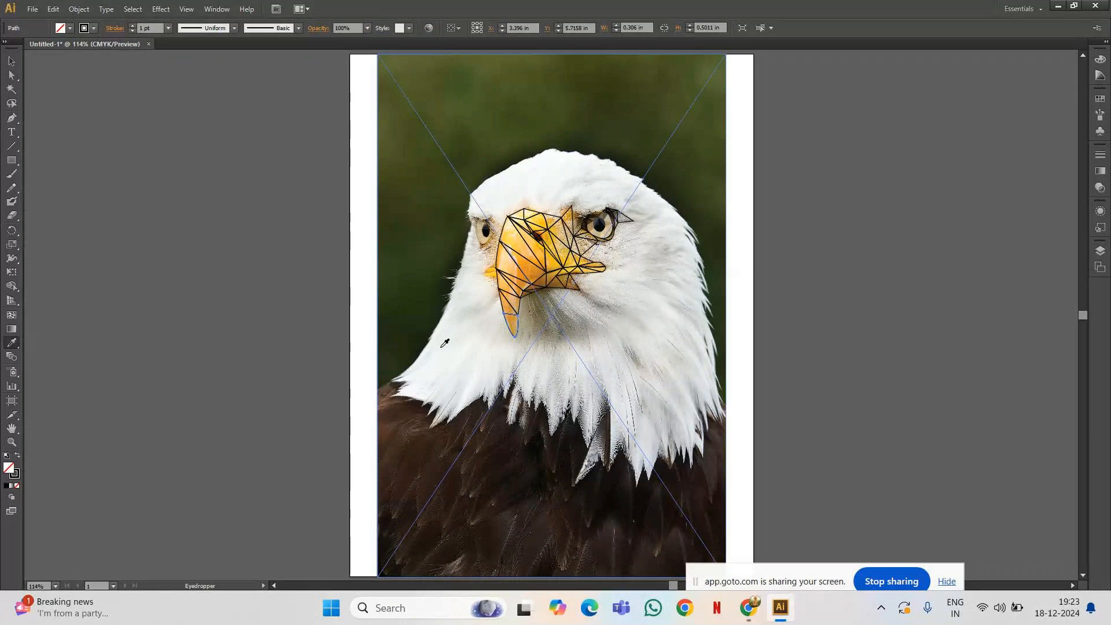
left_click(511, 327)
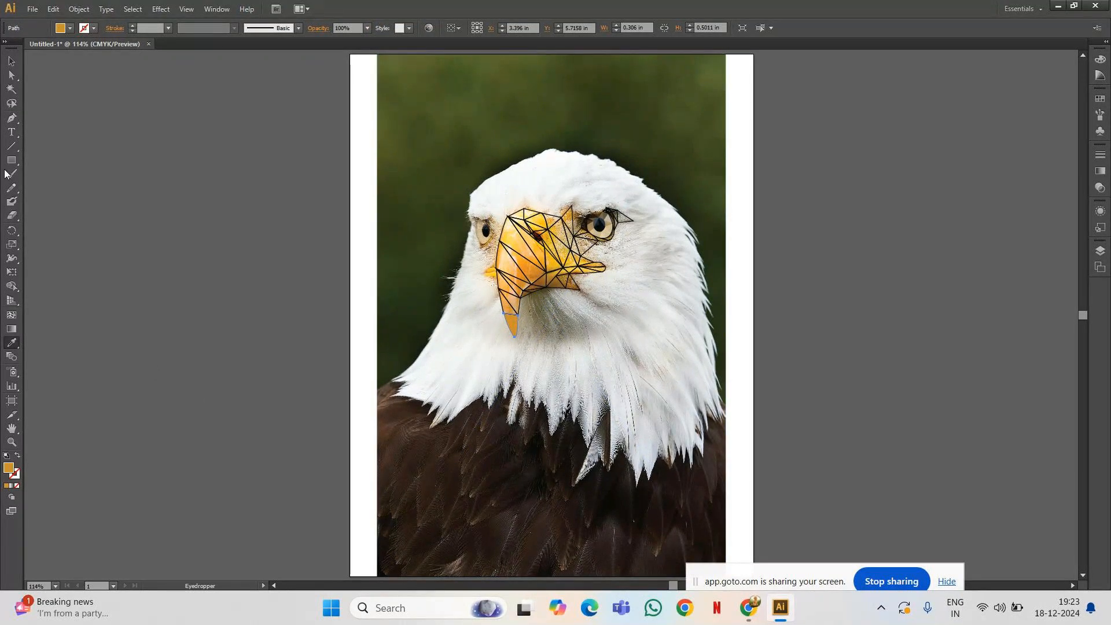
Fill the outer facet directly above the beak tip with a light orange sampled from the photo.
key("v")
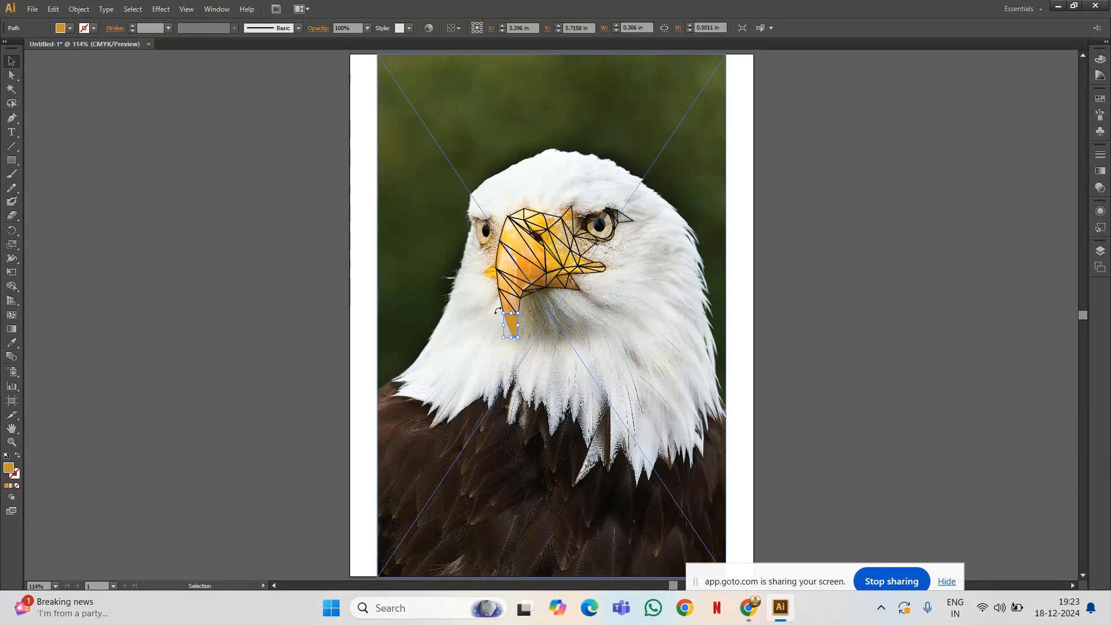
left_click(505, 306)
key("i")
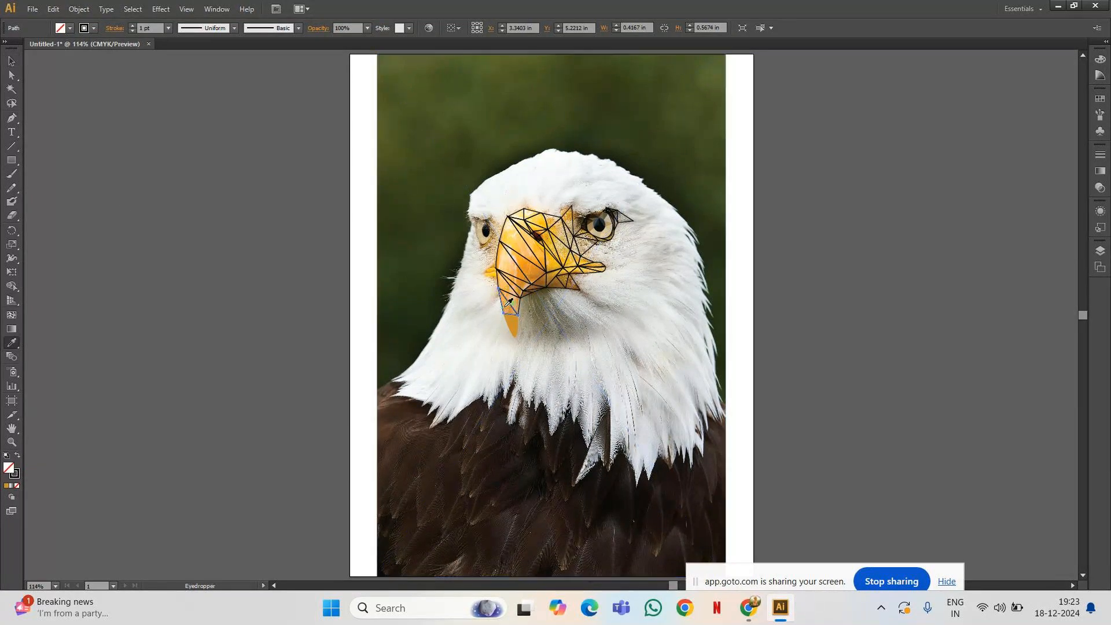
key("v")
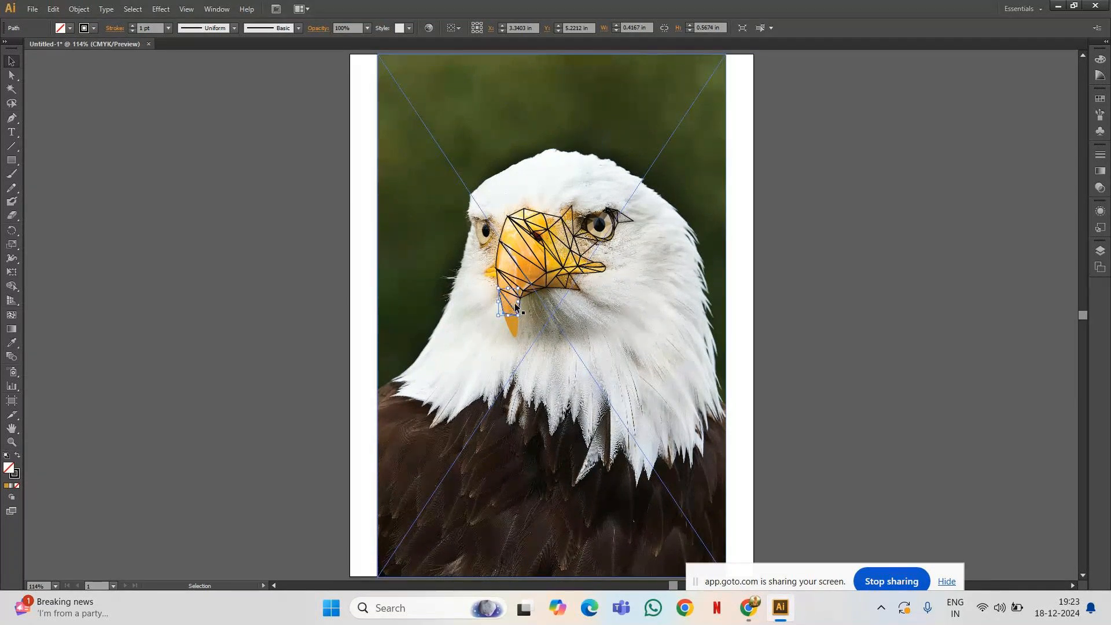
key("i")
left_click(515, 297)
key("v")
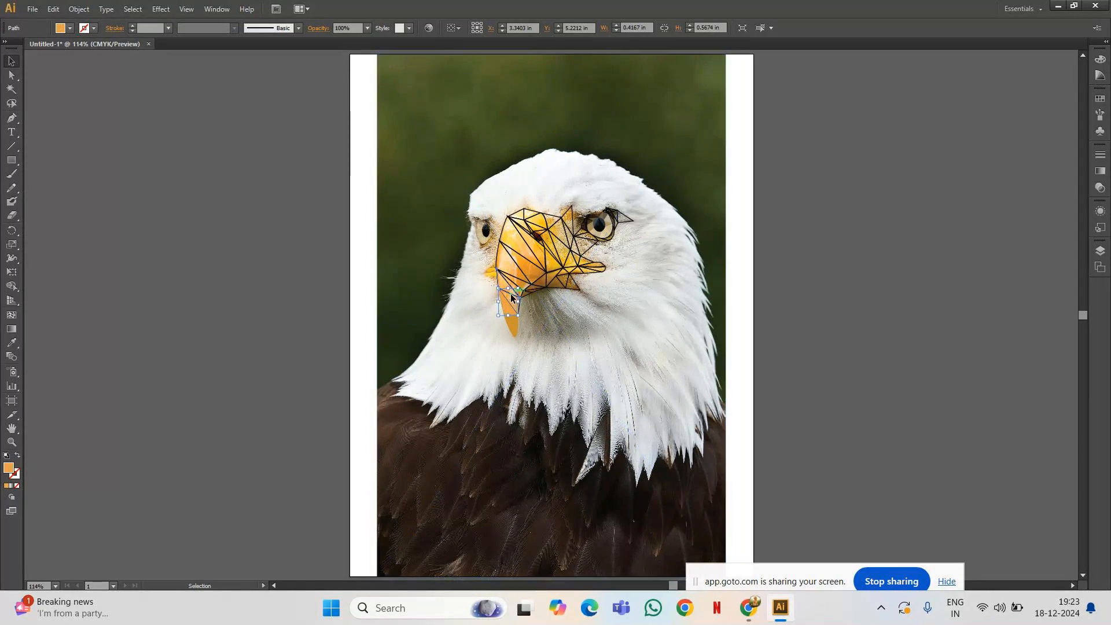
Fill the neighbouring facet along the inner edge of the beak's hook with the photo colour sampled inside it.
left_click(512, 296)
key("i")
left_click(512, 298)
key("v")
left_click(519, 309)
key("i")
left_click(512, 302)
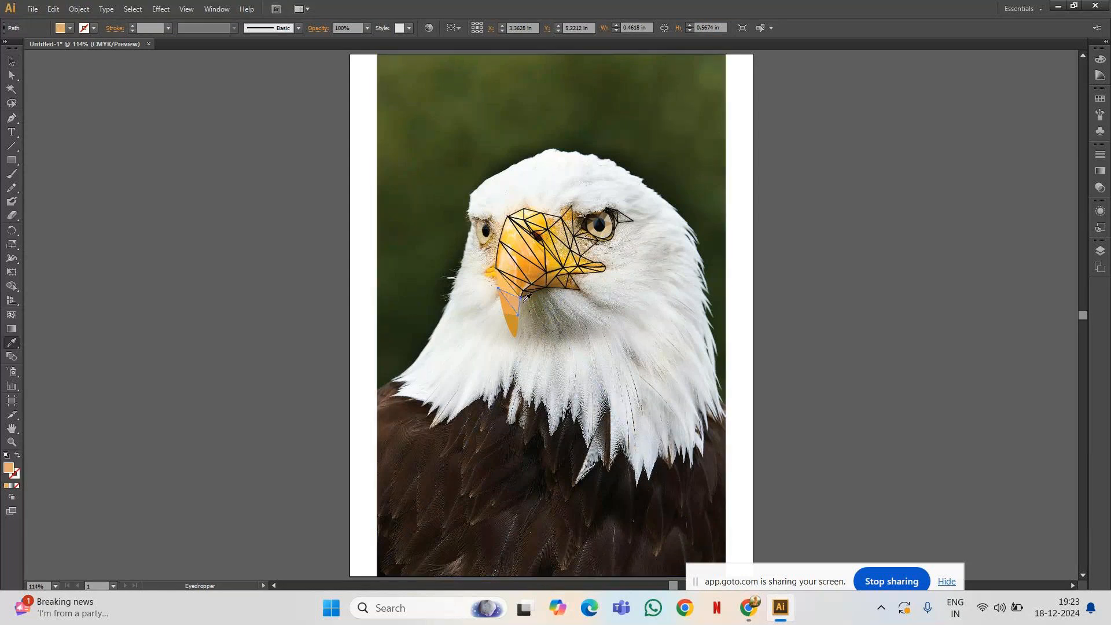
Fill the next facet up the beak's hook with the orange sampled from the photo.
key("v")
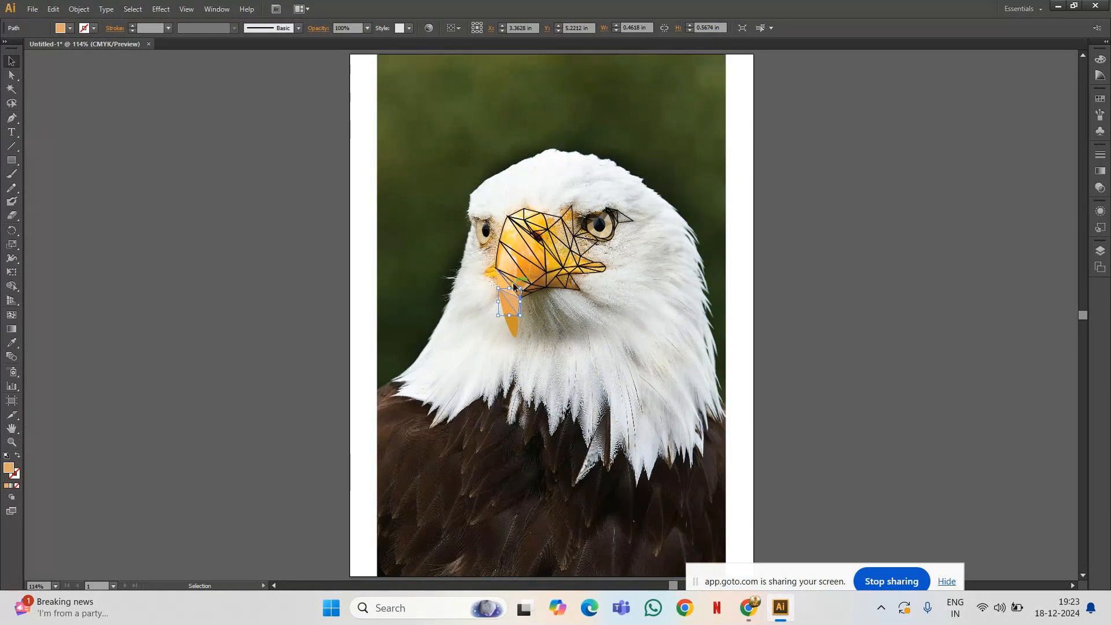
left_click(515, 285)
key("i")
left_click(515, 284)
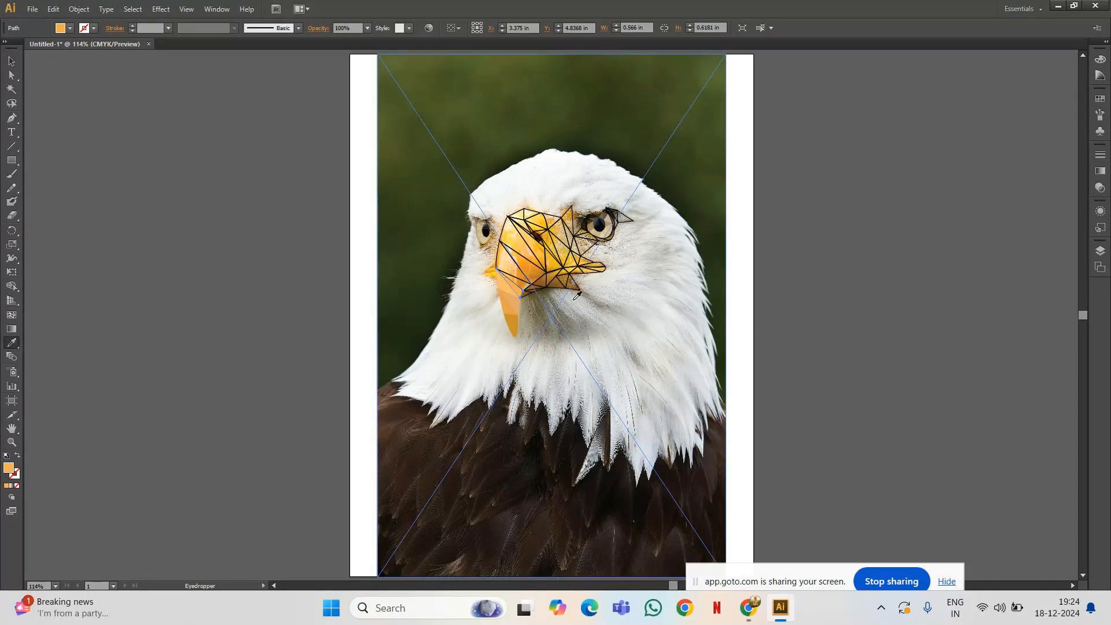
Fill the large facet on the beak's outer edge above the hook with a sampled pale peach.
key("v")
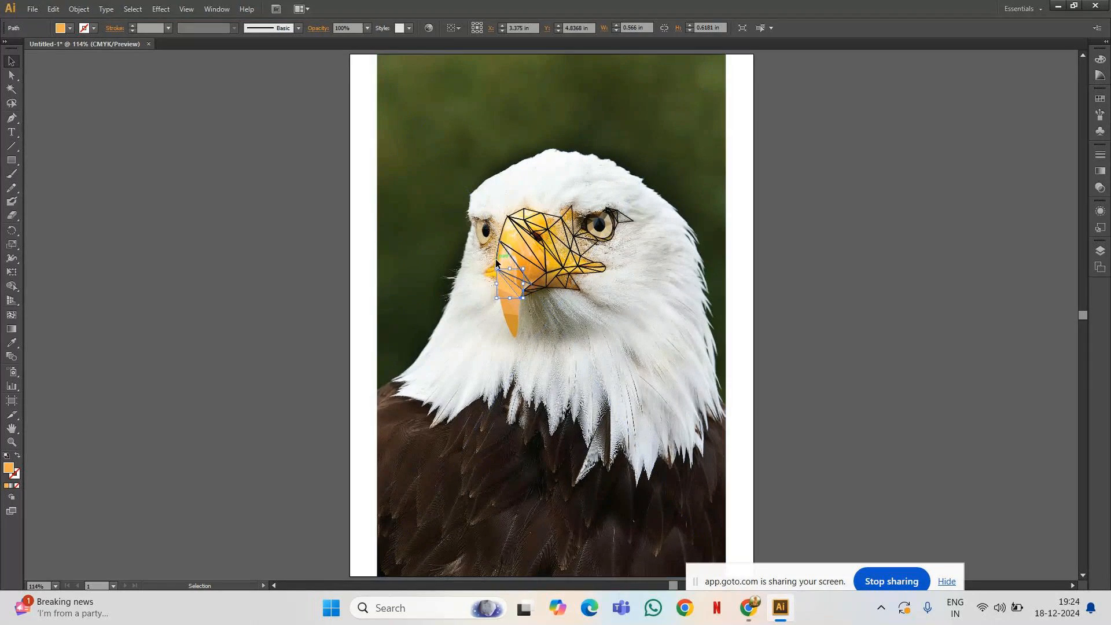
left_click(510, 280)
key("i")
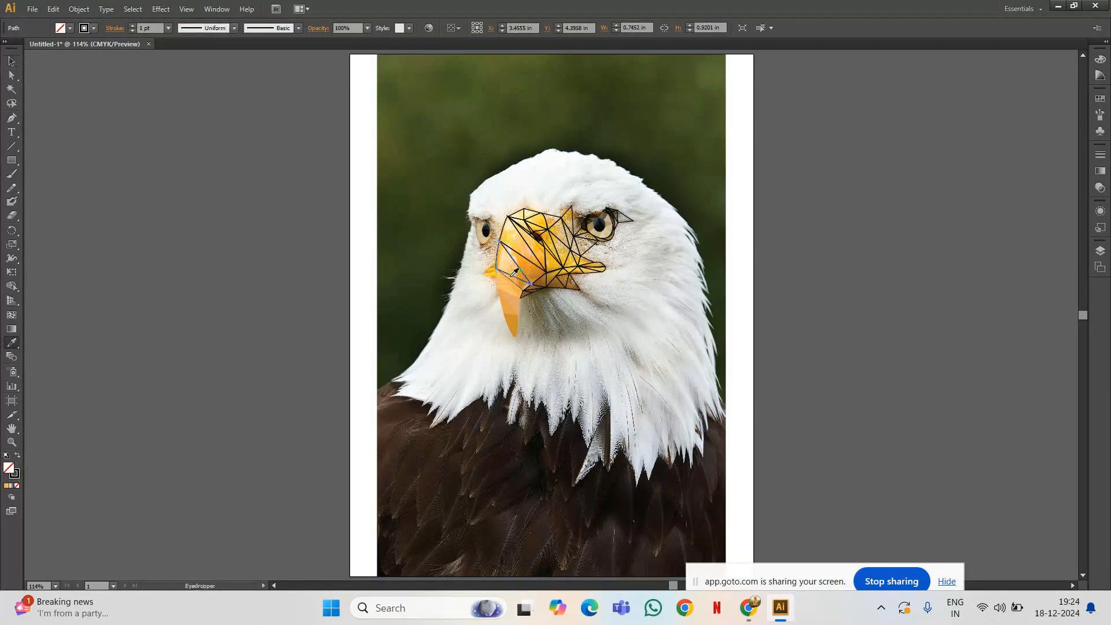
left_click(522, 293)
key("v")
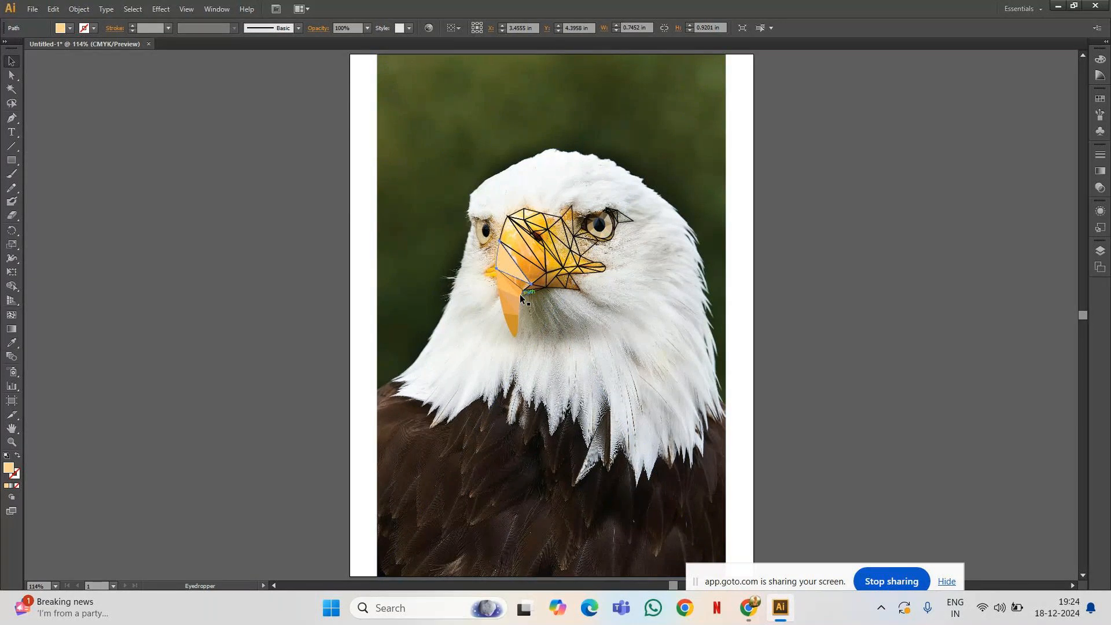
left_click(523, 290)
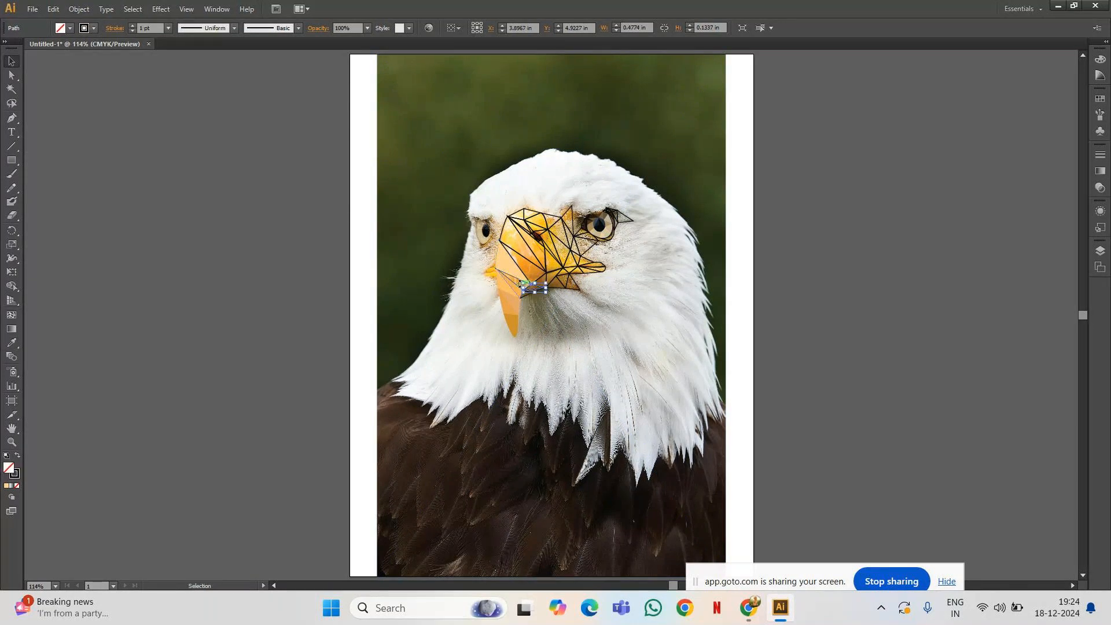
left_click(514, 283)
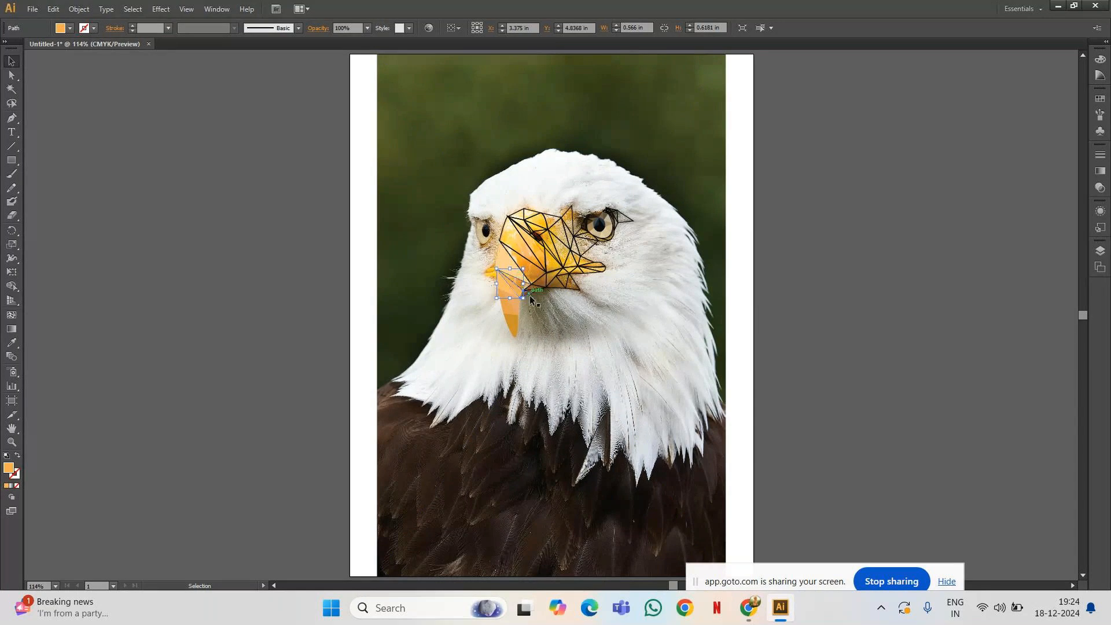
left_click(556, 326)
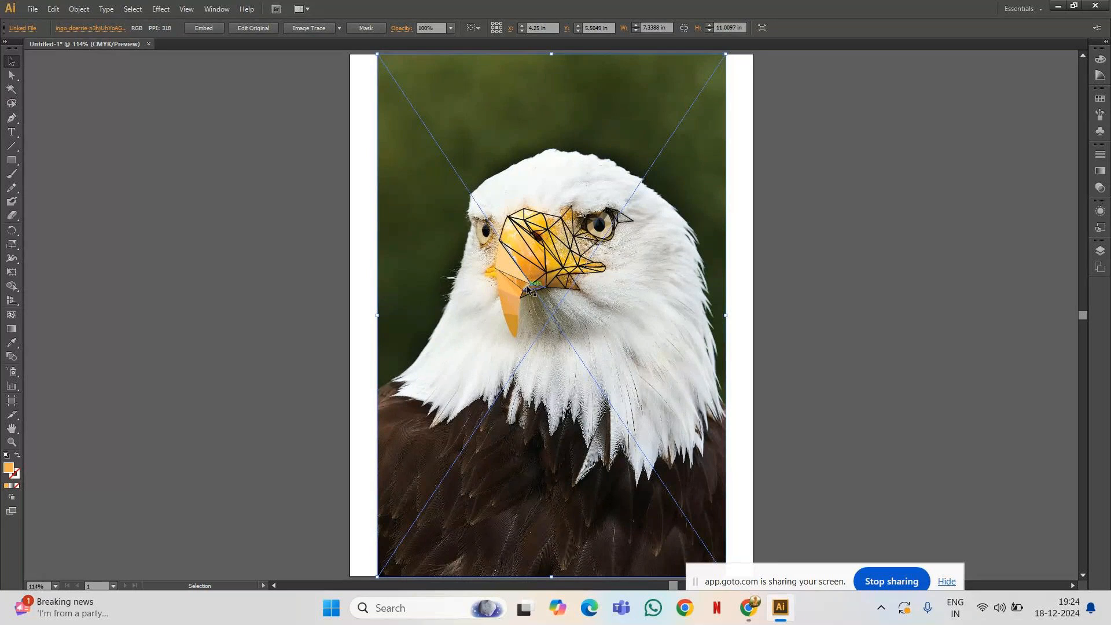
key("a")
key("ctrl+plus")
key("ctrl+plus")
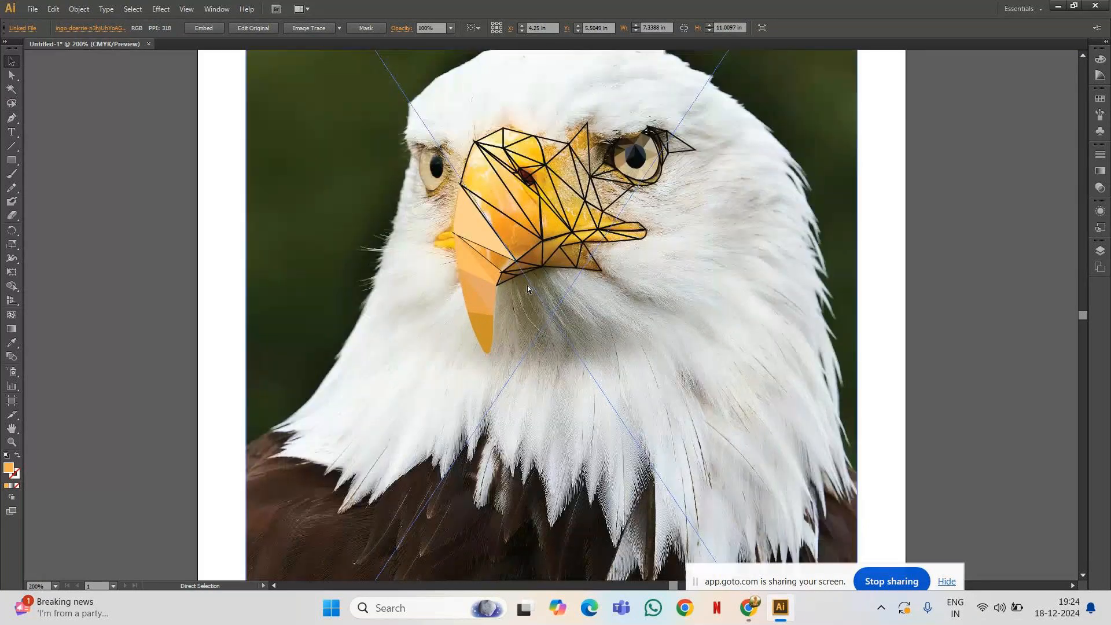
key("ctrl+plus")
key("v")
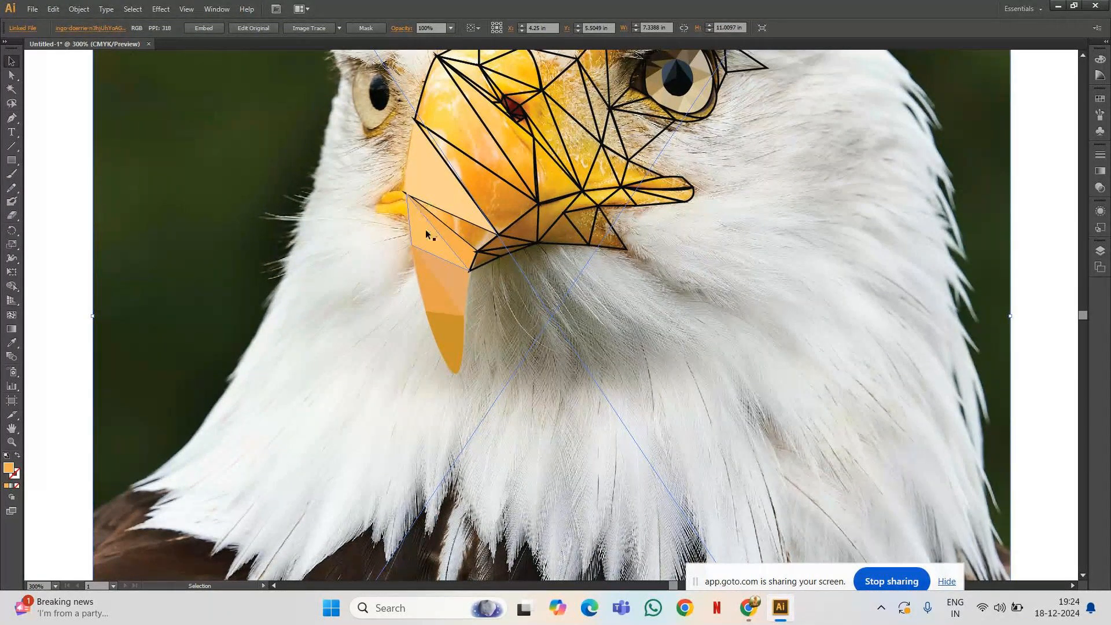
left_click(432, 214)
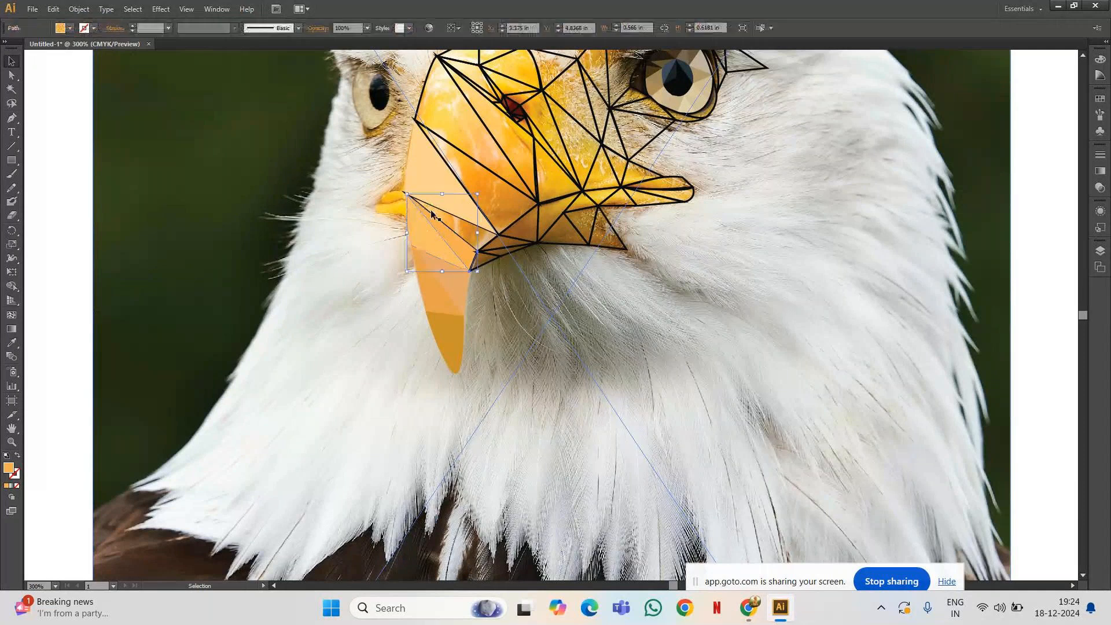
left_click(468, 230)
left_click_drag(468, 231, 473, 236)
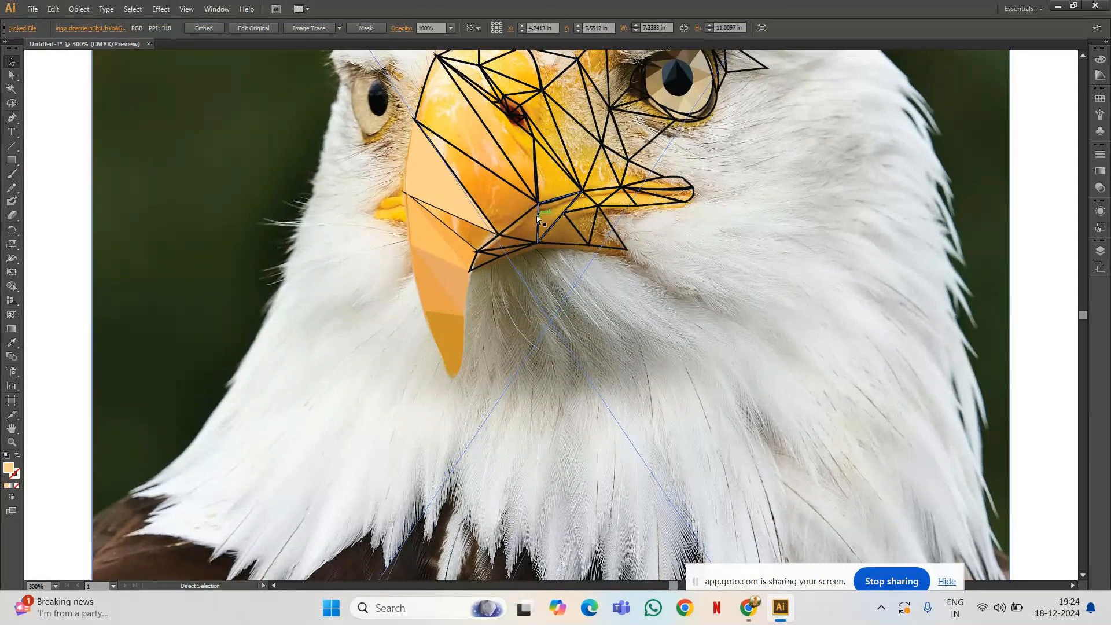
key("ctrl+z")
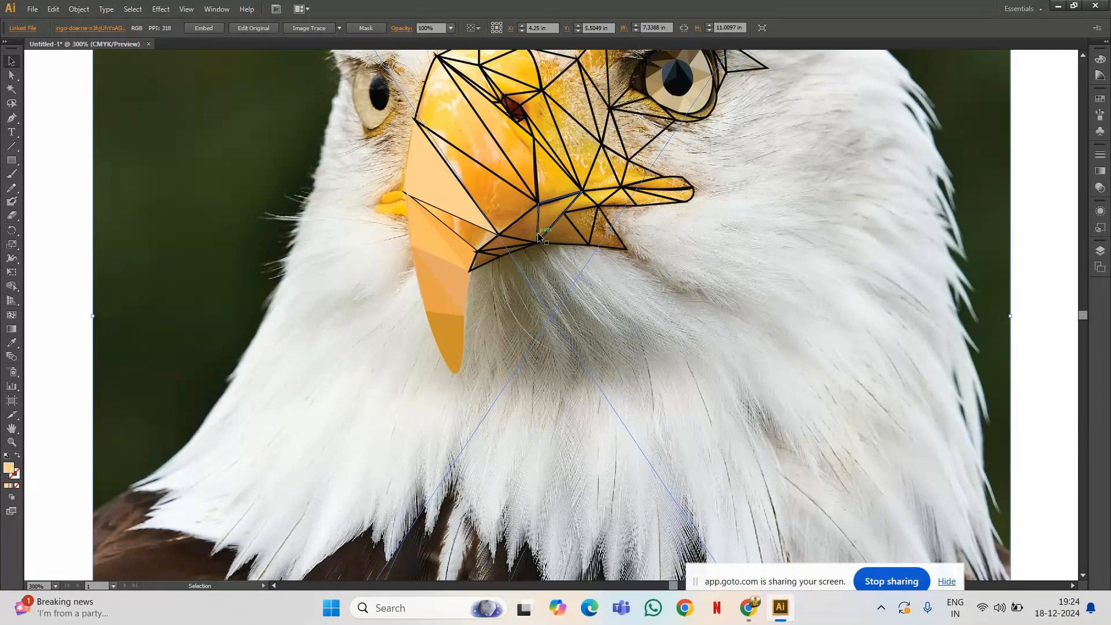
Nudge the orange-filled facet just below the large pale peach facet slightly toward the beak's outer edge.
left_click(429, 218)
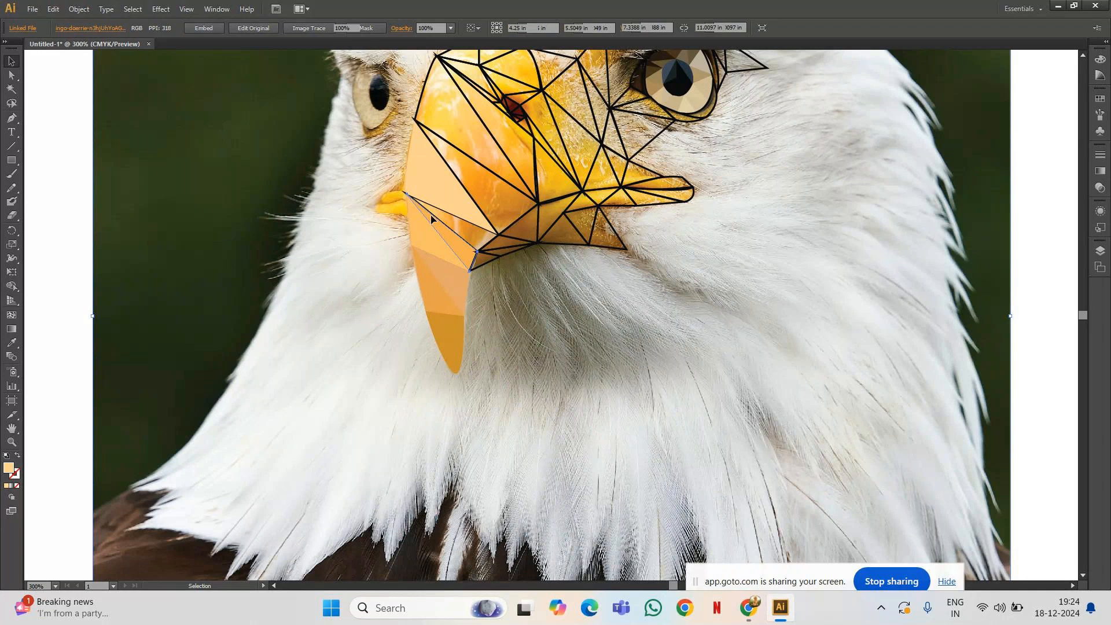
left_click(431, 218)
left_click_drag(432, 218, 426, 207)
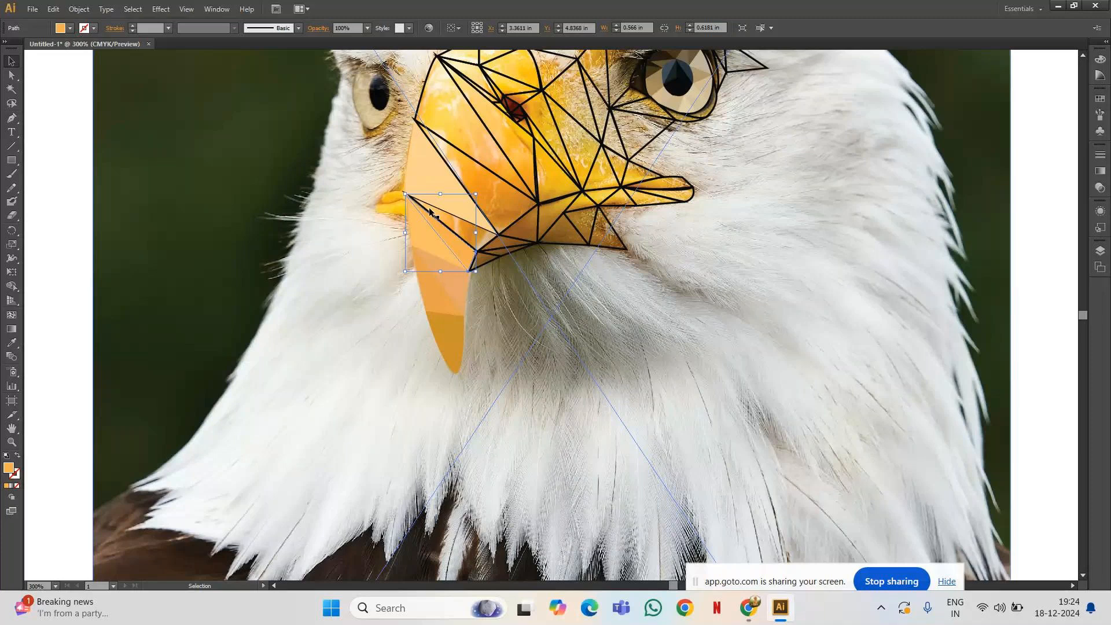
left_click(429, 207)
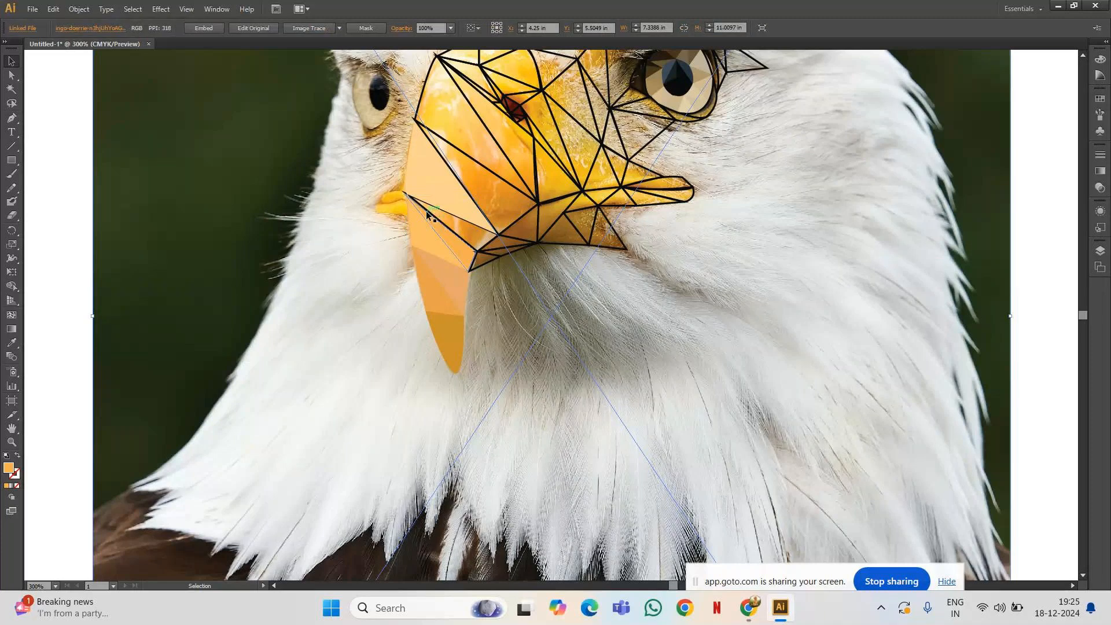
Fill the narrow facet directly below the large pale peach facet with the light orange sampled from the photo inside it.
left_click(428, 216)
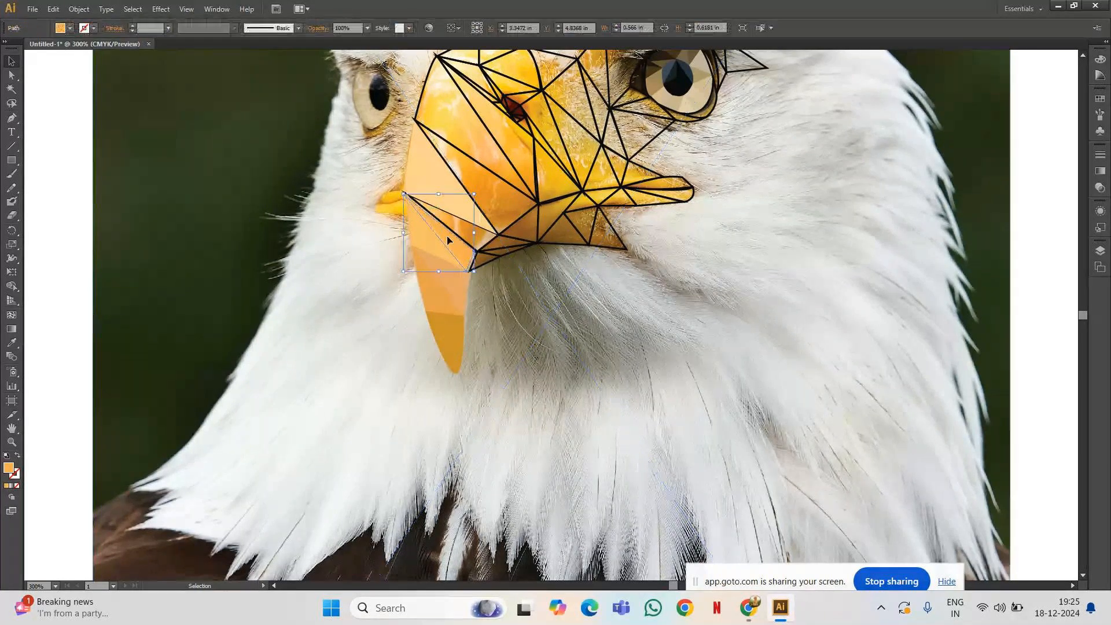
left_click(449, 224)
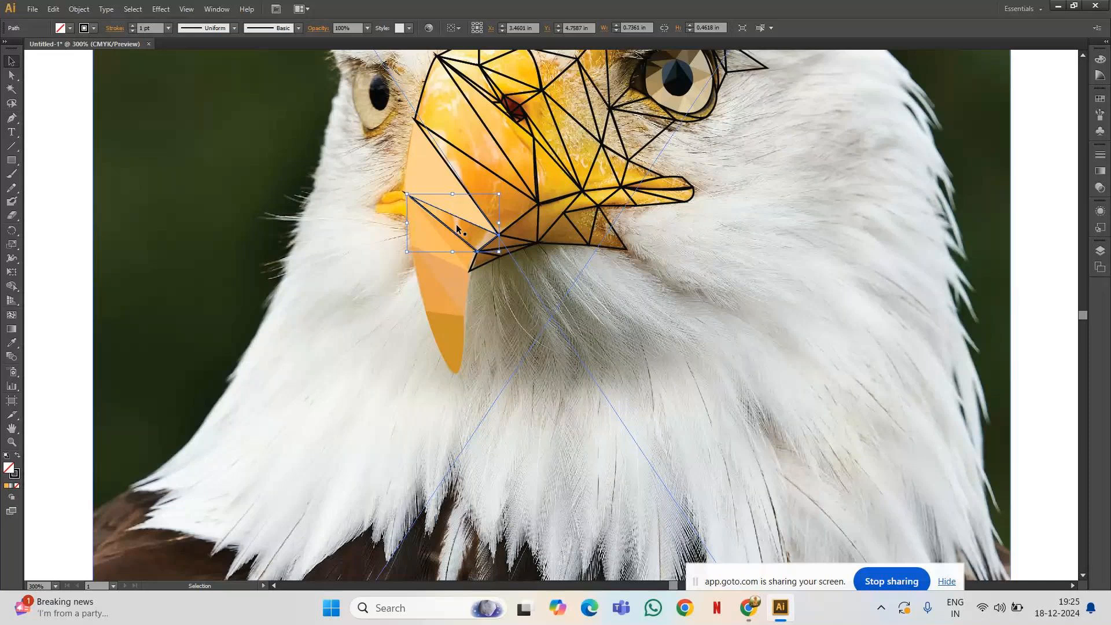
key("i")
left_click(462, 220)
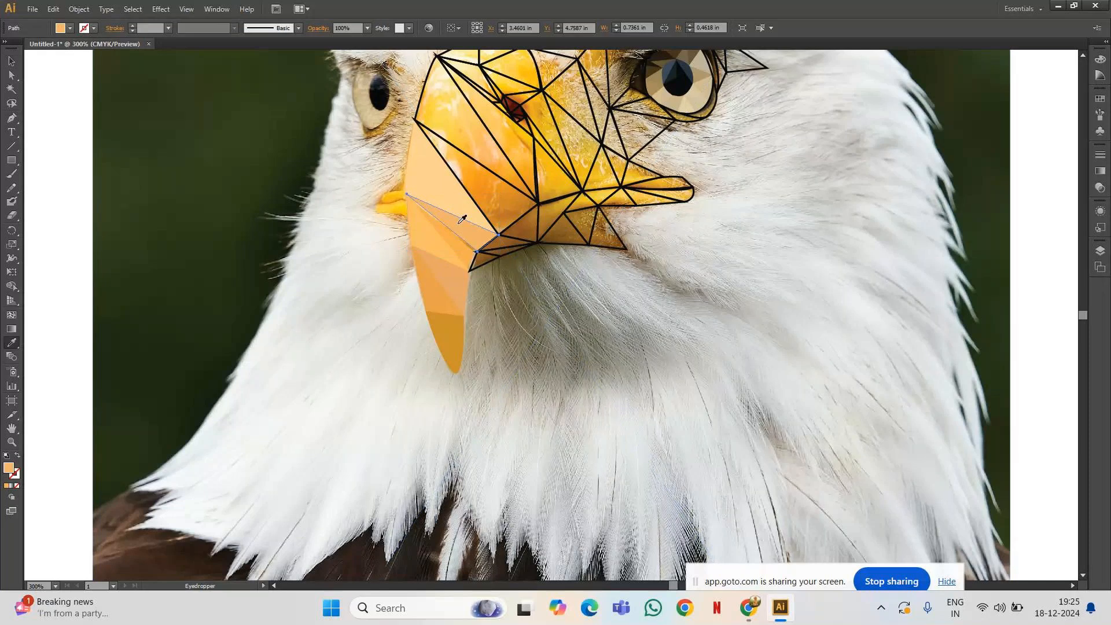
key("v")
Nudge the orange facet beneath the narrow light orange one about 0.03 in toward the beak's inner edge to align with its neighbours.
left_click(440, 234)
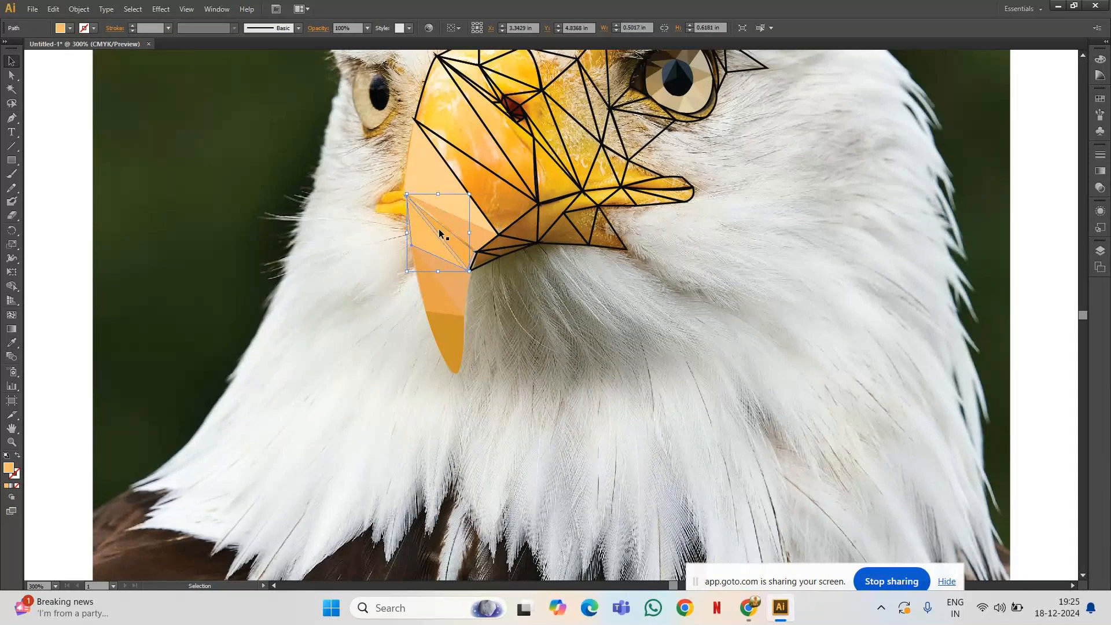
left_click(461, 250)
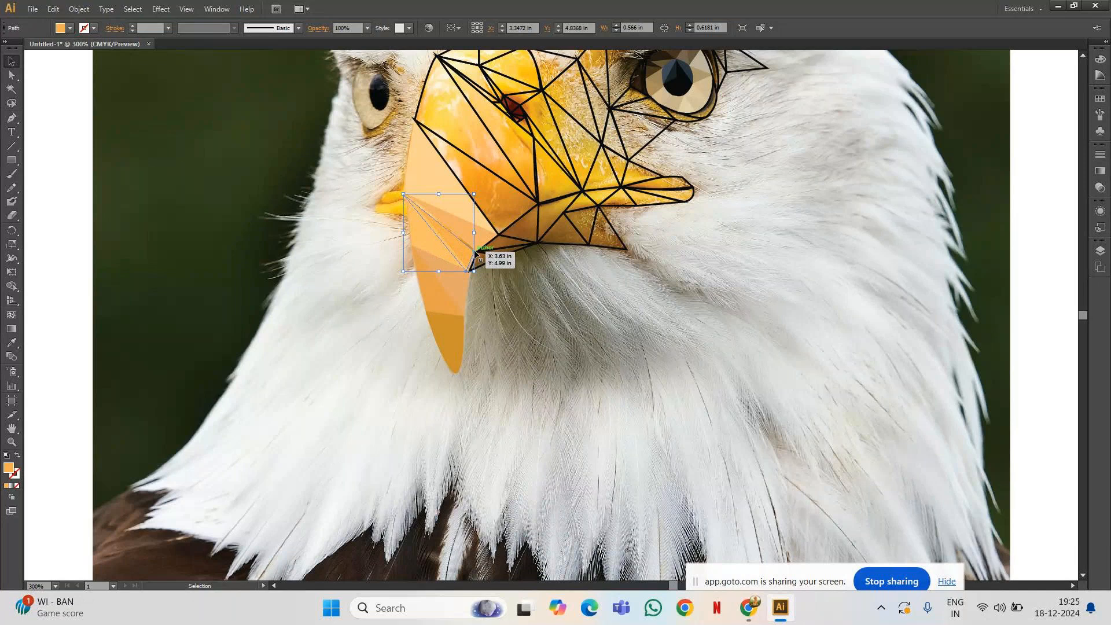
left_click_drag(474, 250, 477, 250)
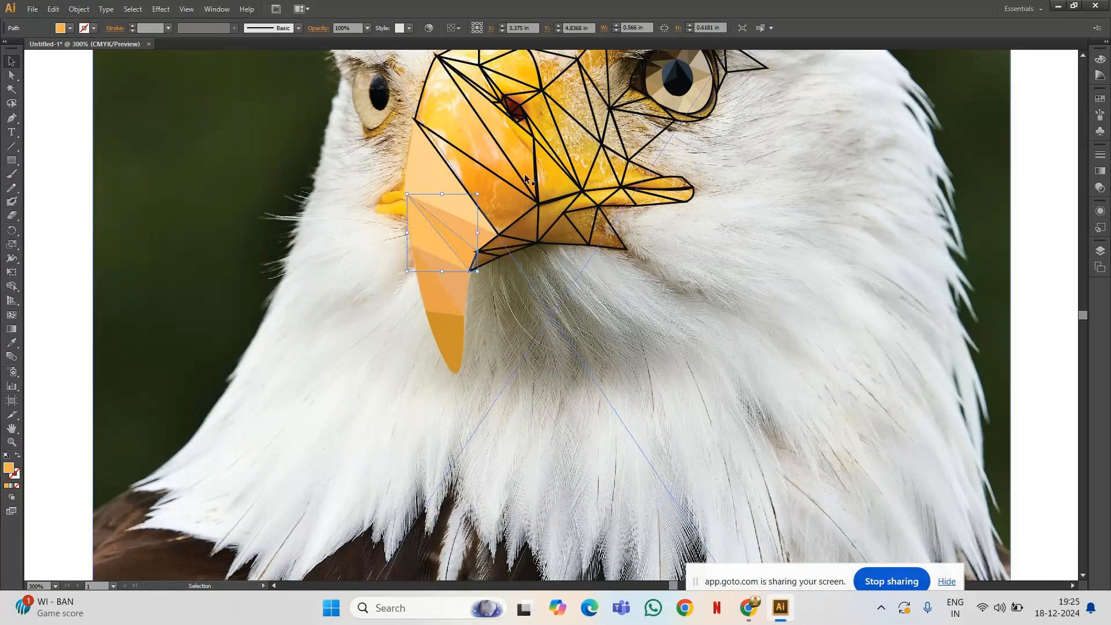
Fill the large facet on the inner side of the pale peach one with the dark orange sampled from the photo.
left_click(509, 189)
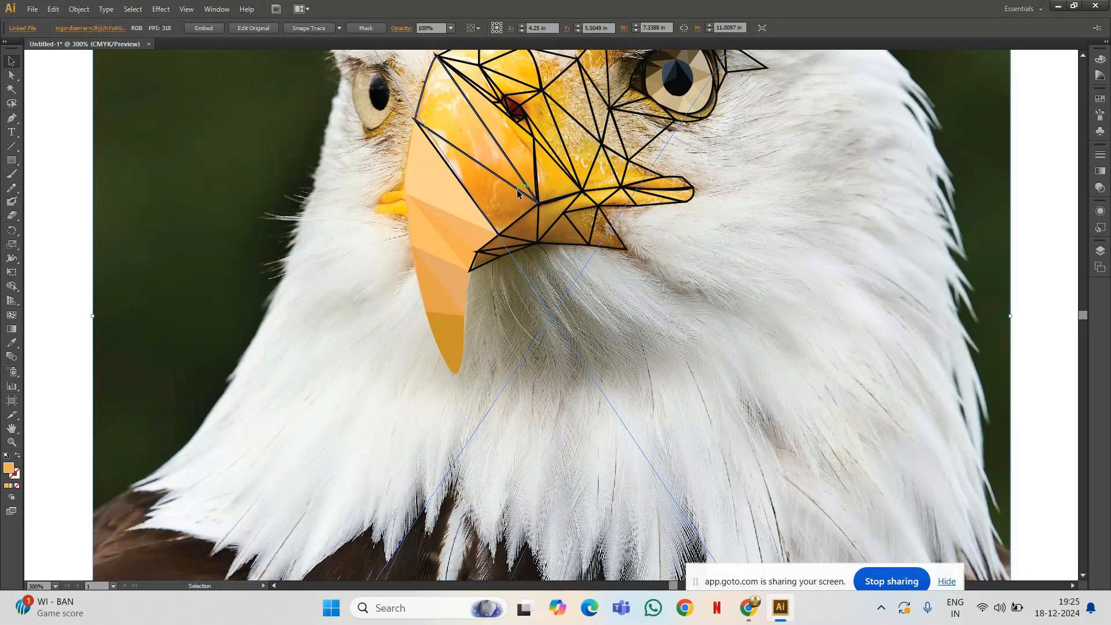
left_click(518, 192)
key("i")
left_click(511, 205)
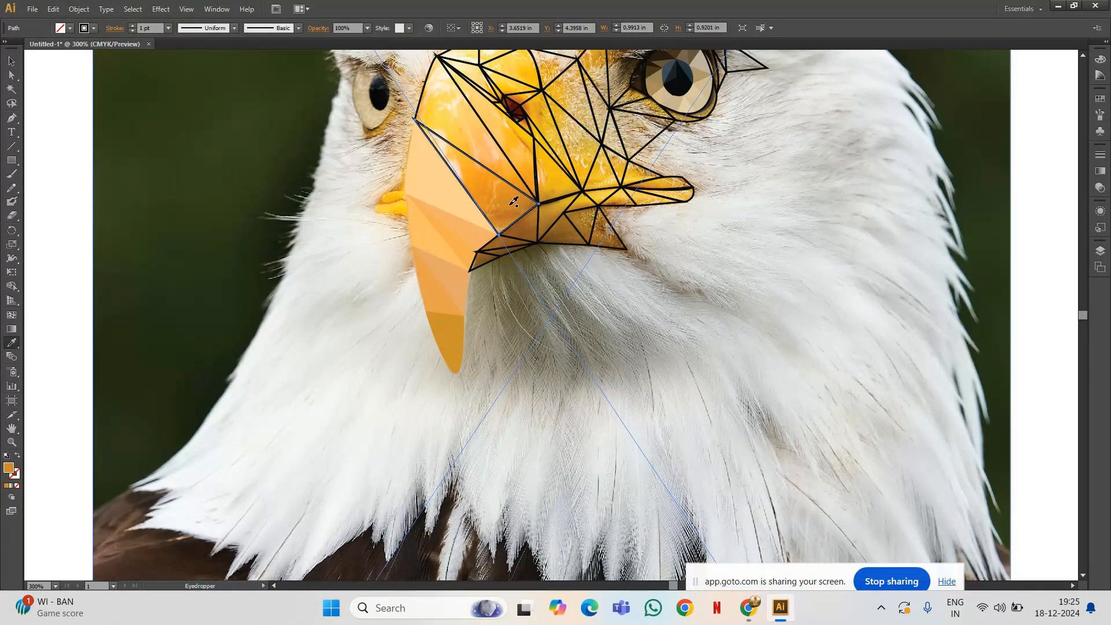
key("o")
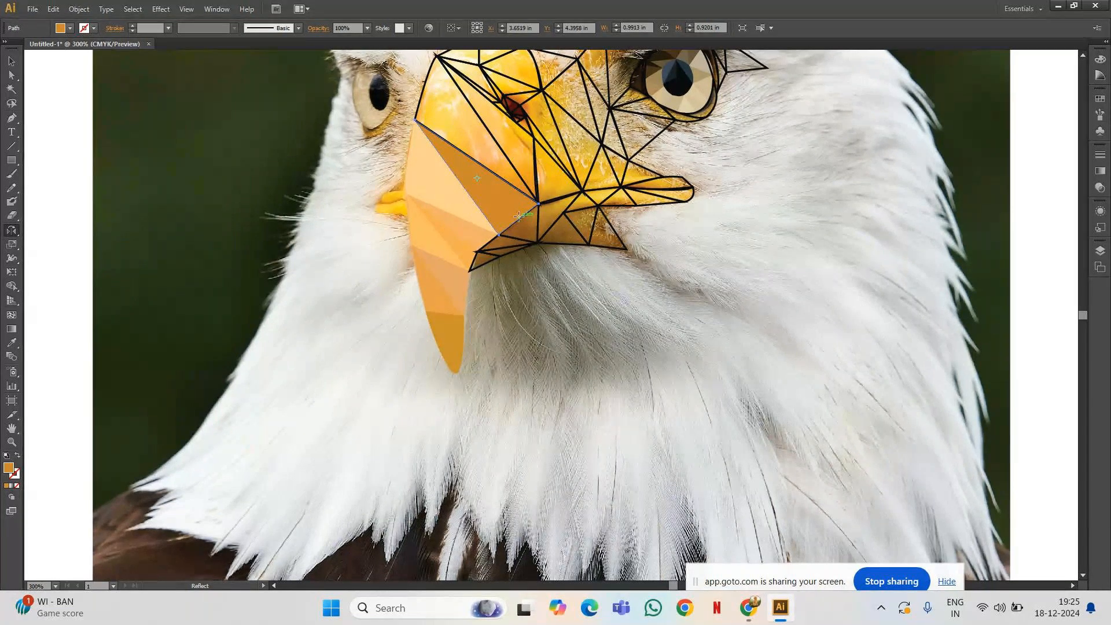
Switch to the GoTo Meeting window and open the meeting chat to read the participants' messages.
left_click(747, 612)
left_click(734, 544)
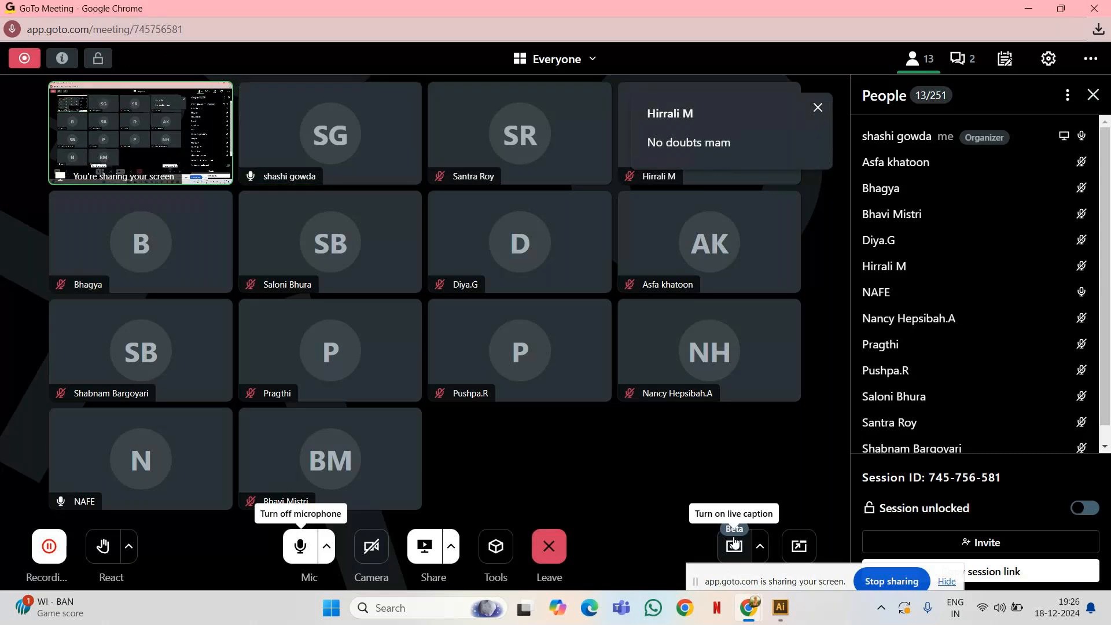
left_click(957, 61)
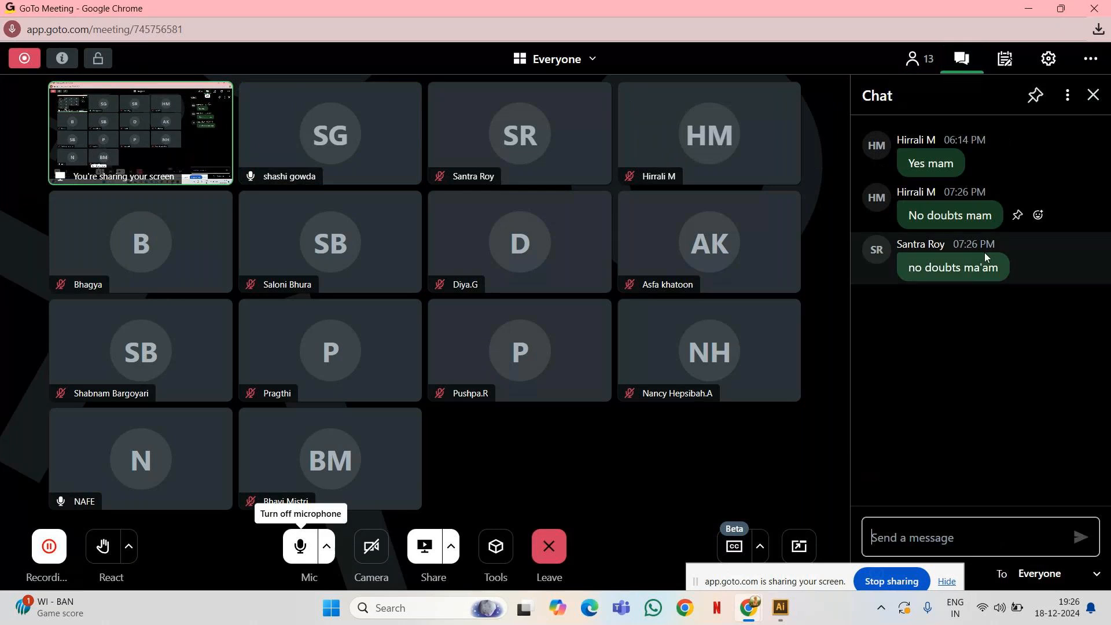